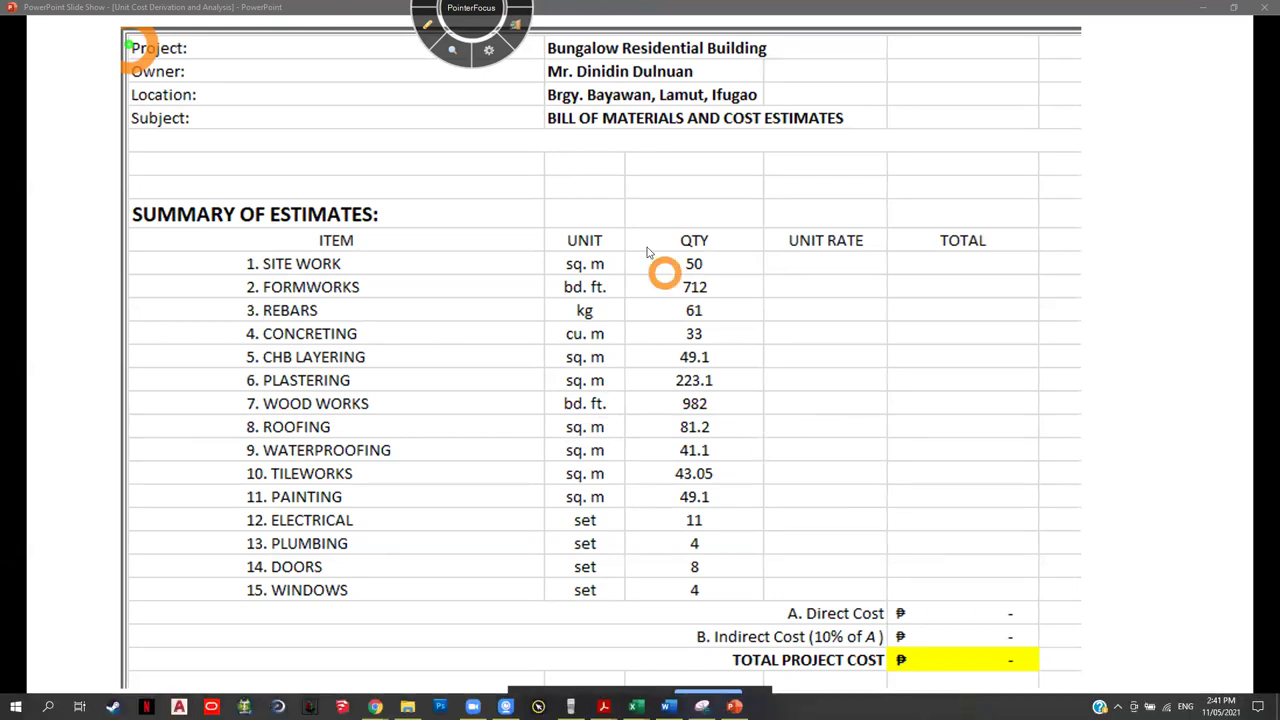
Circle the summary of estimates table on the slide with the PointerFocus pen and leave drawing mode
{"action": "left_click", "coordinate": [427, 24]}
{"action": "mouse_move", "coordinate": [317, 608]}
{"action": "left_mouse_down"}
{"action": "mouse_move", "coordinate": [171, 366]}
{"action": "mouse_move", "coordinate": [340, 497]}
{"action": "left_mouse_up"}
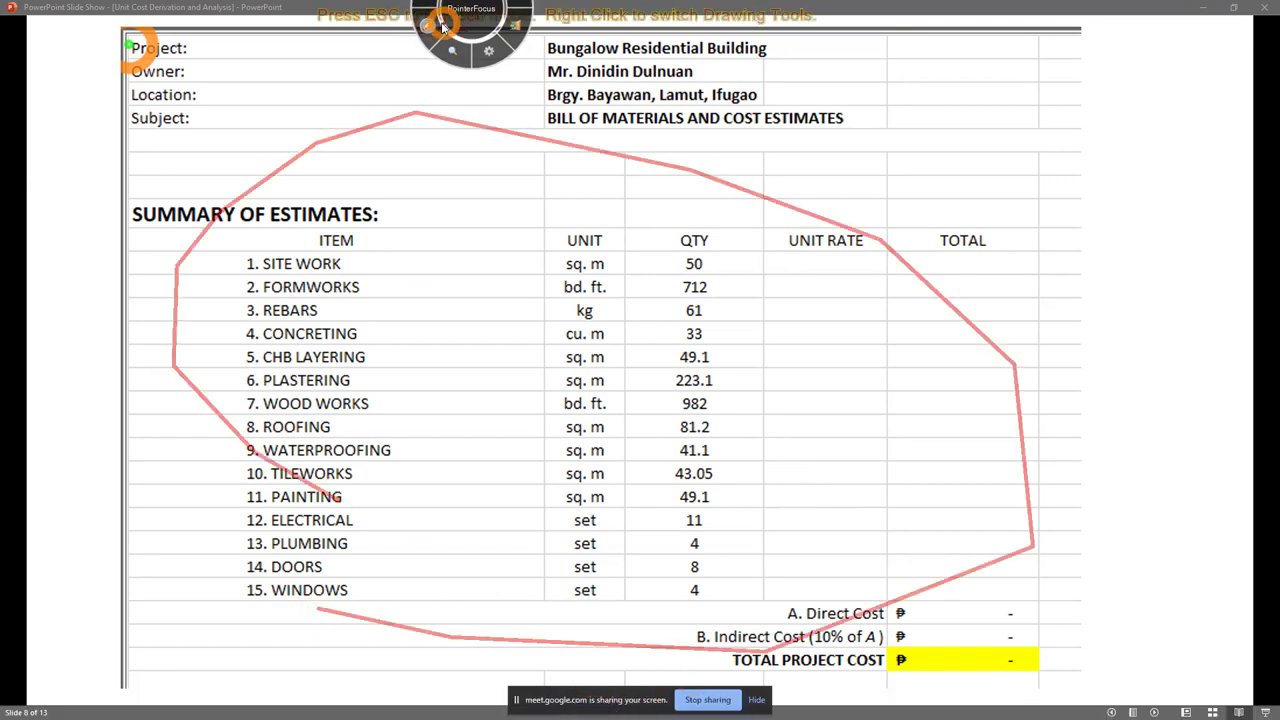
{"action": "key", "text": "Escape"}
Arrange the slide show and the Gazebo Excel workbook side by side
{"action": "key", "text": "super+d"}
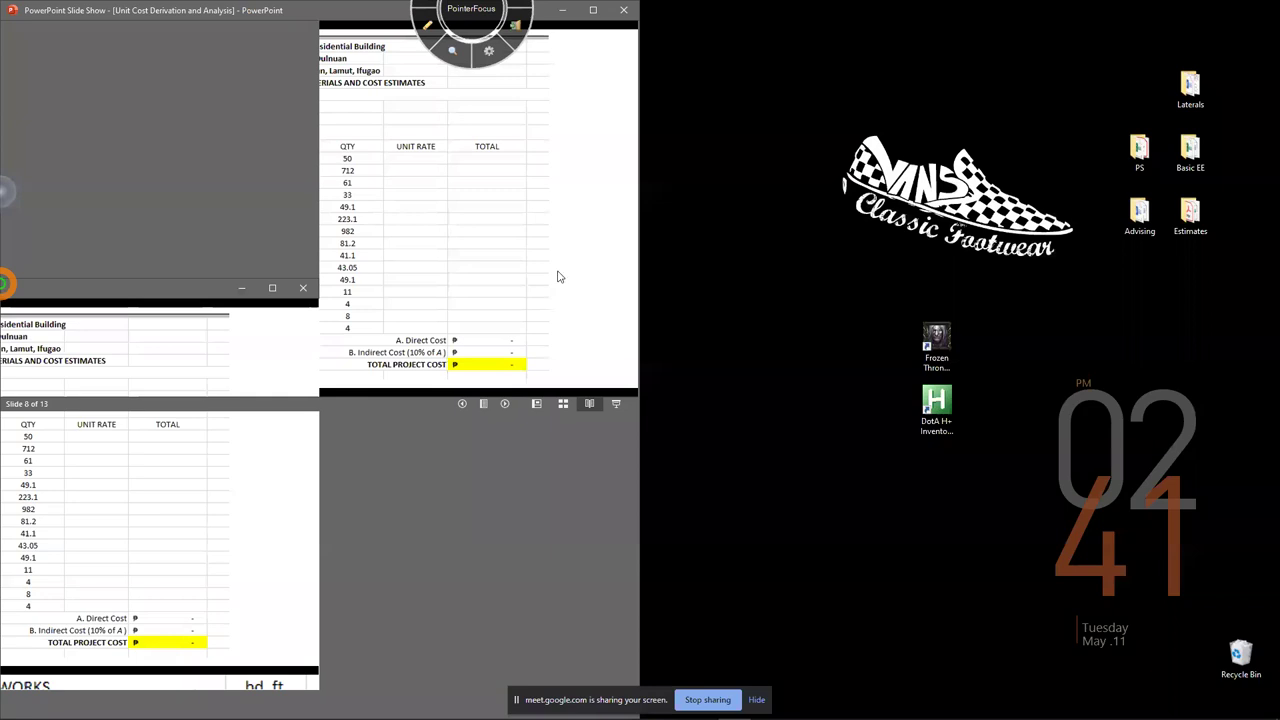
{"action": "left_click", "coordinate": [1203, 375]}
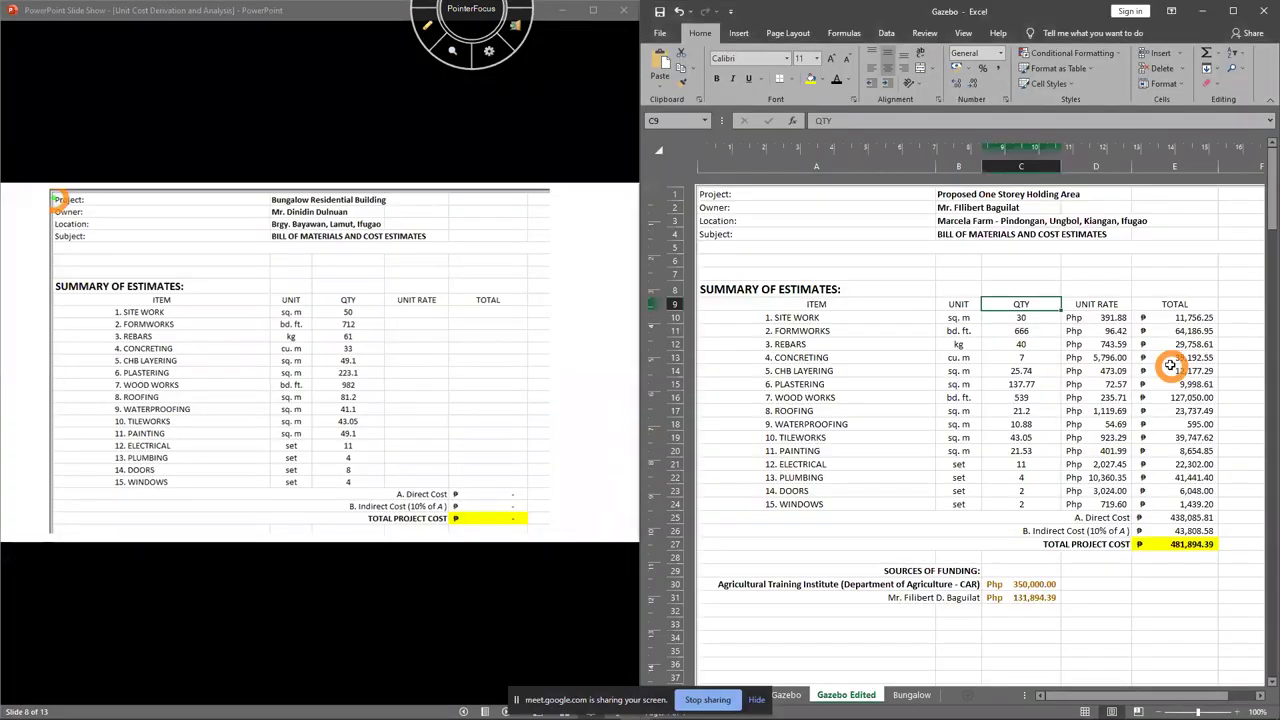
Display the Bungalow sheet in Excel with the ribbon collapsed and the zoom at 110%
{"action": "left_click", "coordinate": [918, 686]}
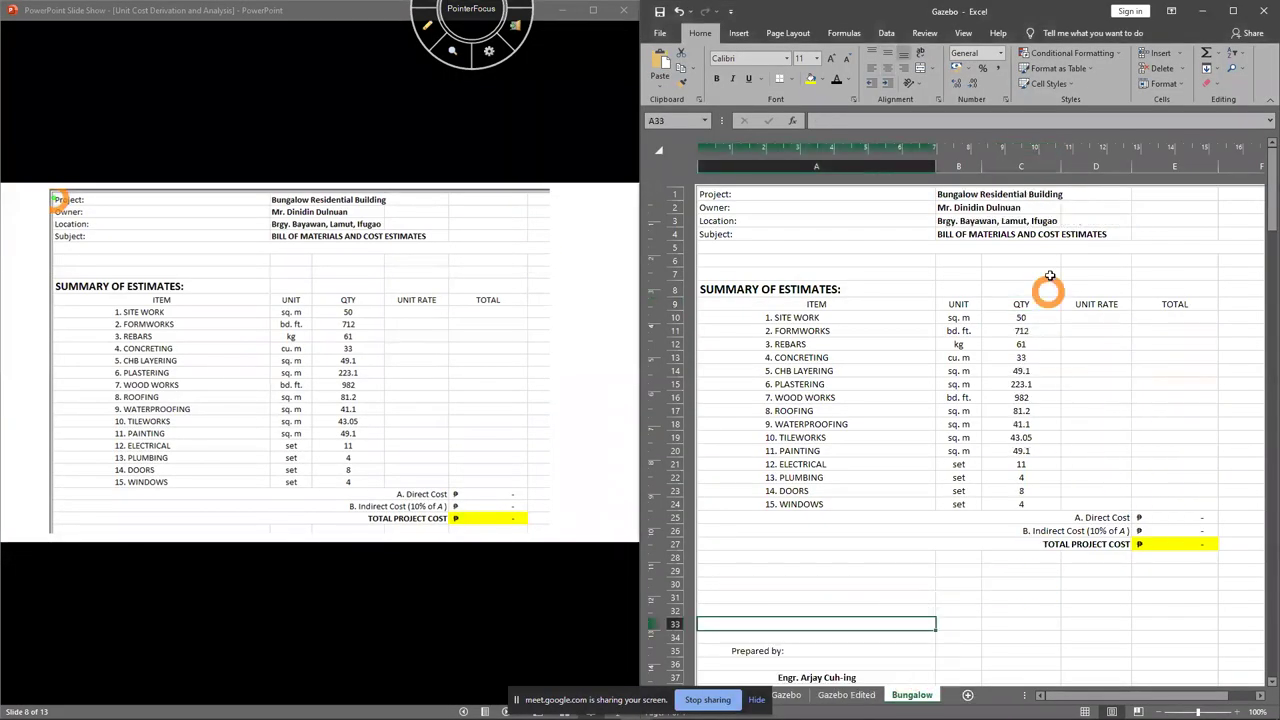
{"action": "left_click", "coordinate": [1266, 104]}
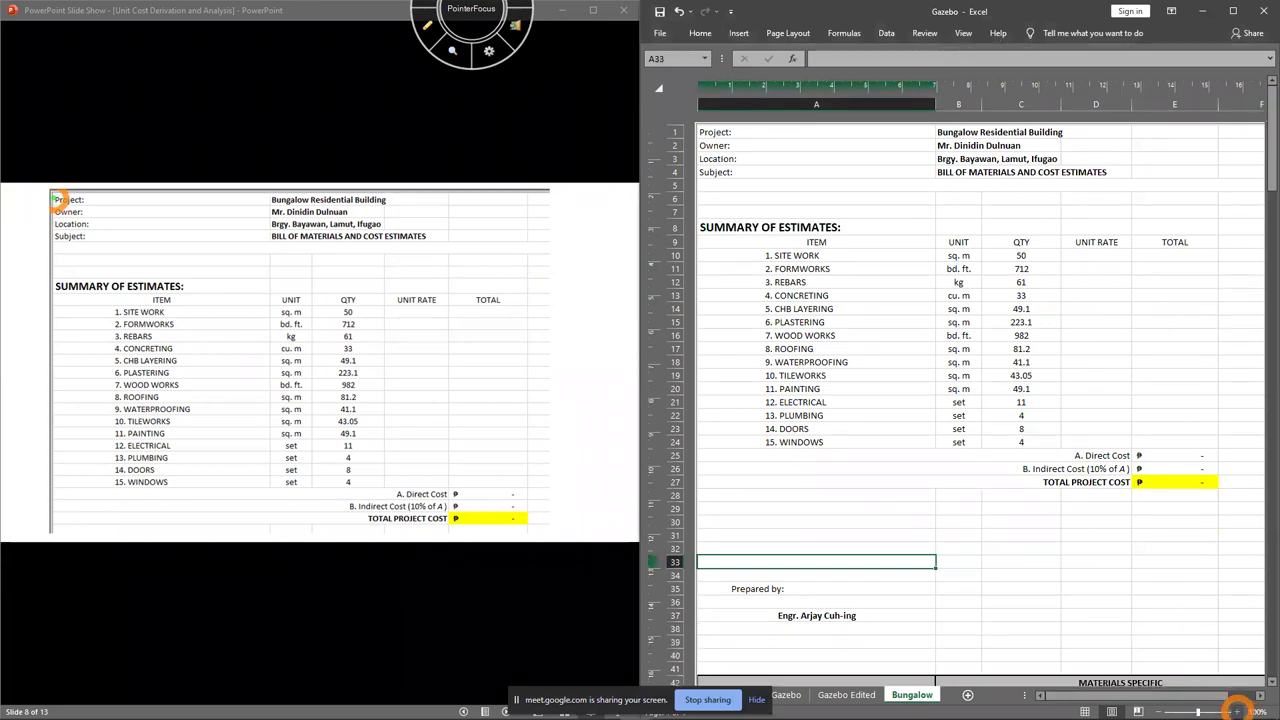
{"action": "left_click", "coordinate": [1237, 711]}
{"action": "left_click_drag", "start_coordinate": [1041, 697], "coordinate": [1066, 680]}
{"action": "left_click", "coordinate": [1030, 555]}
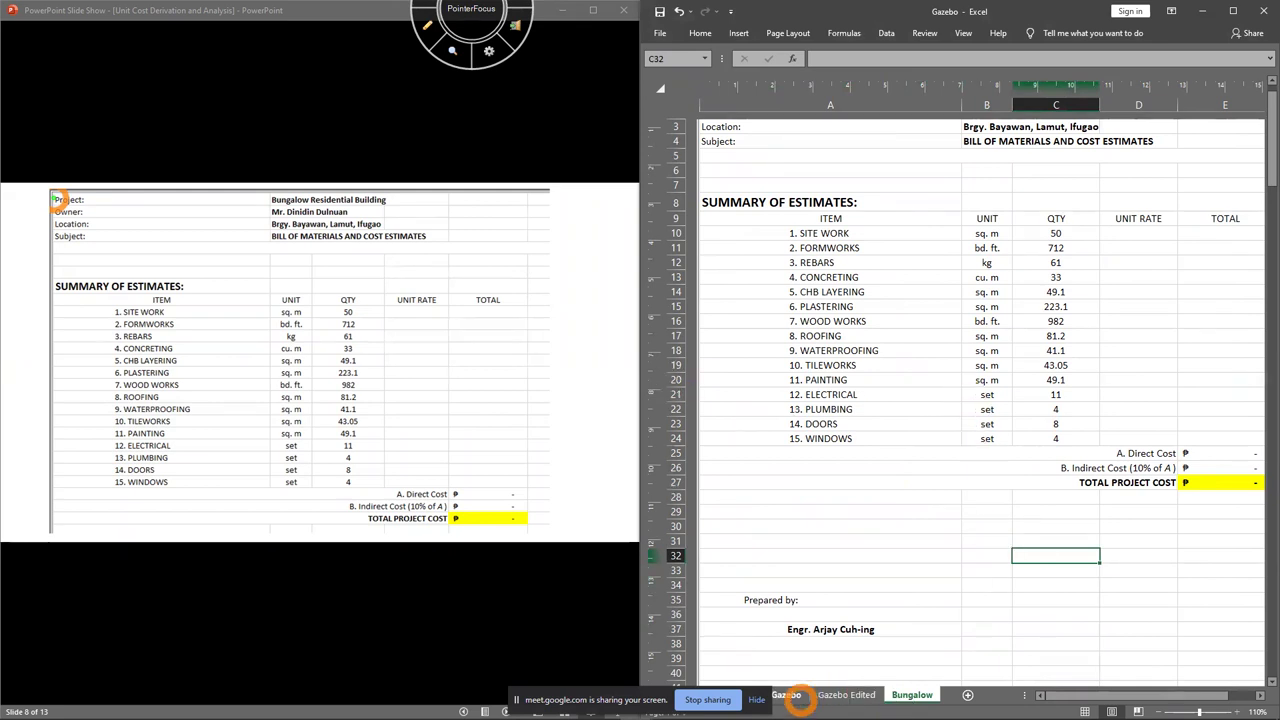
Show the Gazebo sheet beside the slide for comparing its estimates with the bungalow's
{"action": "left_click", "coordinate": [790, 695]}
{"action": "left_click", "coordinate": [1021, 613]}
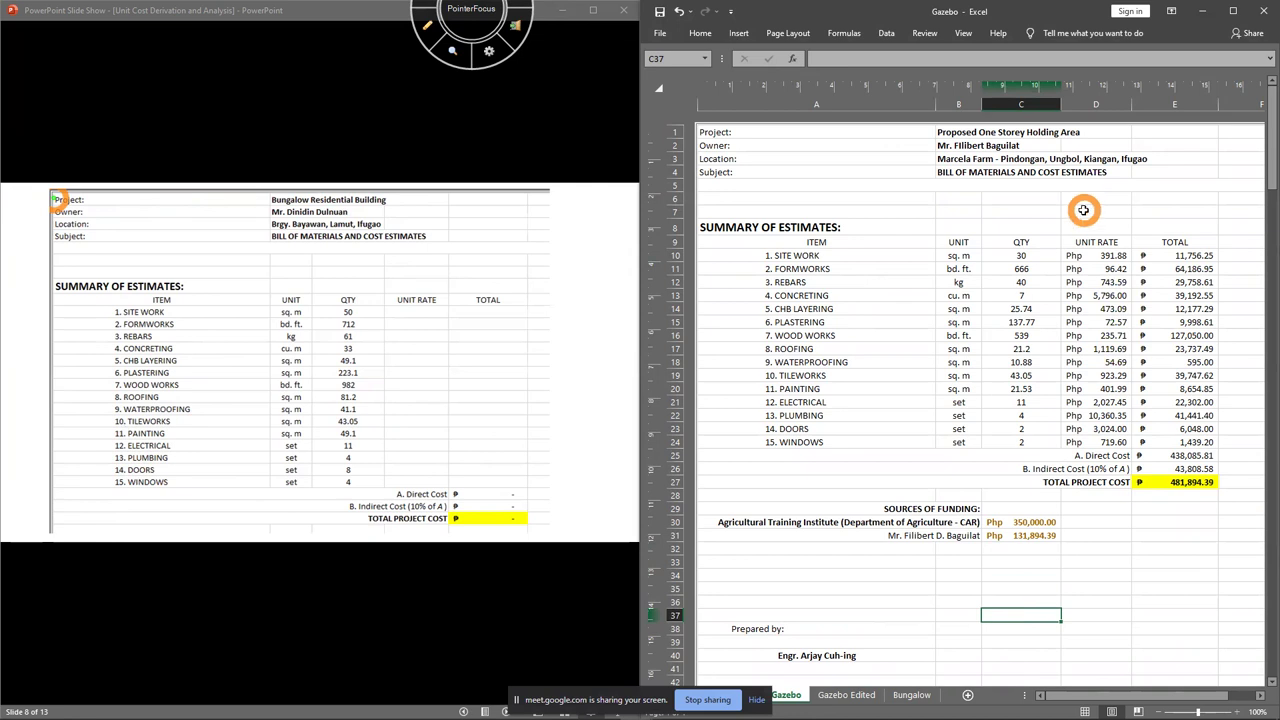
{"action": "mouse_move", "coordinate": [1023, 712]}
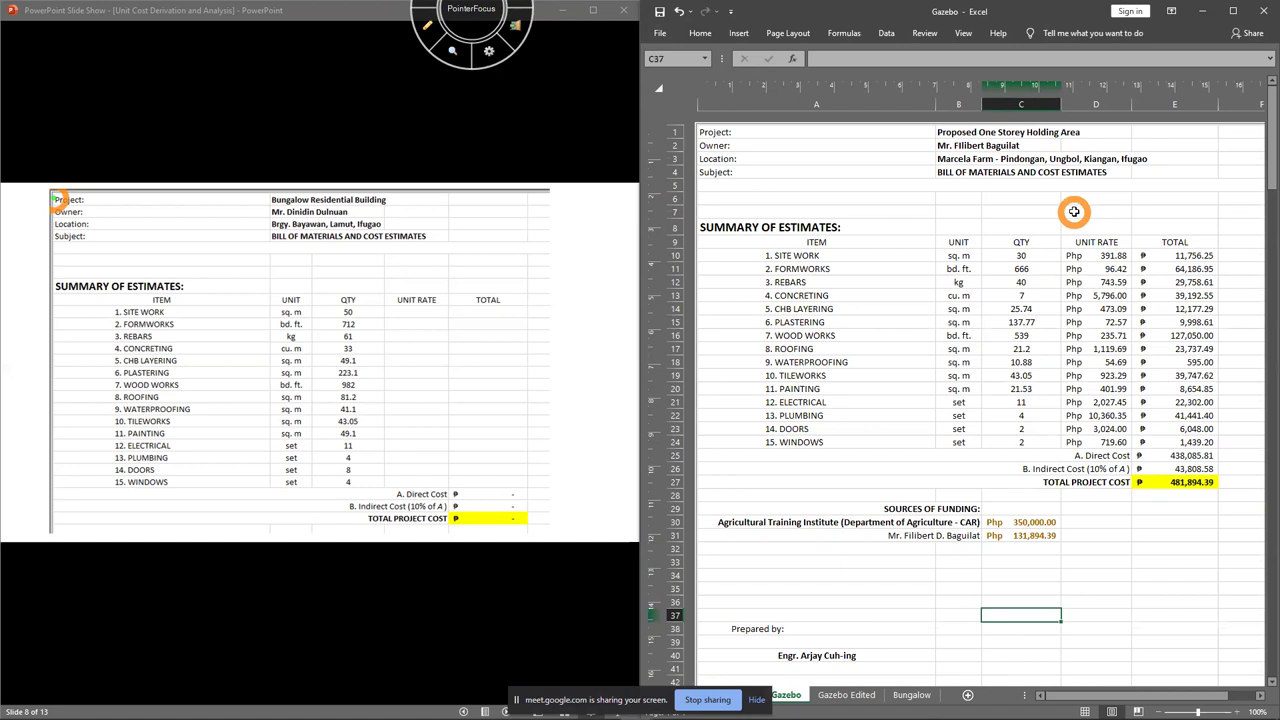
On the bungalow slide, circle the TOTAL heading, mark the project name and outline the item list with the pen
{"action": "left_click", "coordinate": [427, 25]}
{"action": "mouse_move", "coordinate": [465, 305]}
{"action": "left_mouse_down"}
{"action": "mouse_move", "coordinate": [508, 278]}
{"action": "mouse_move", "coordinate": [462, 295]}
{"action": "mouse_move", "coordinate": [482, 316]}
{"action": "left_mouse_up"}
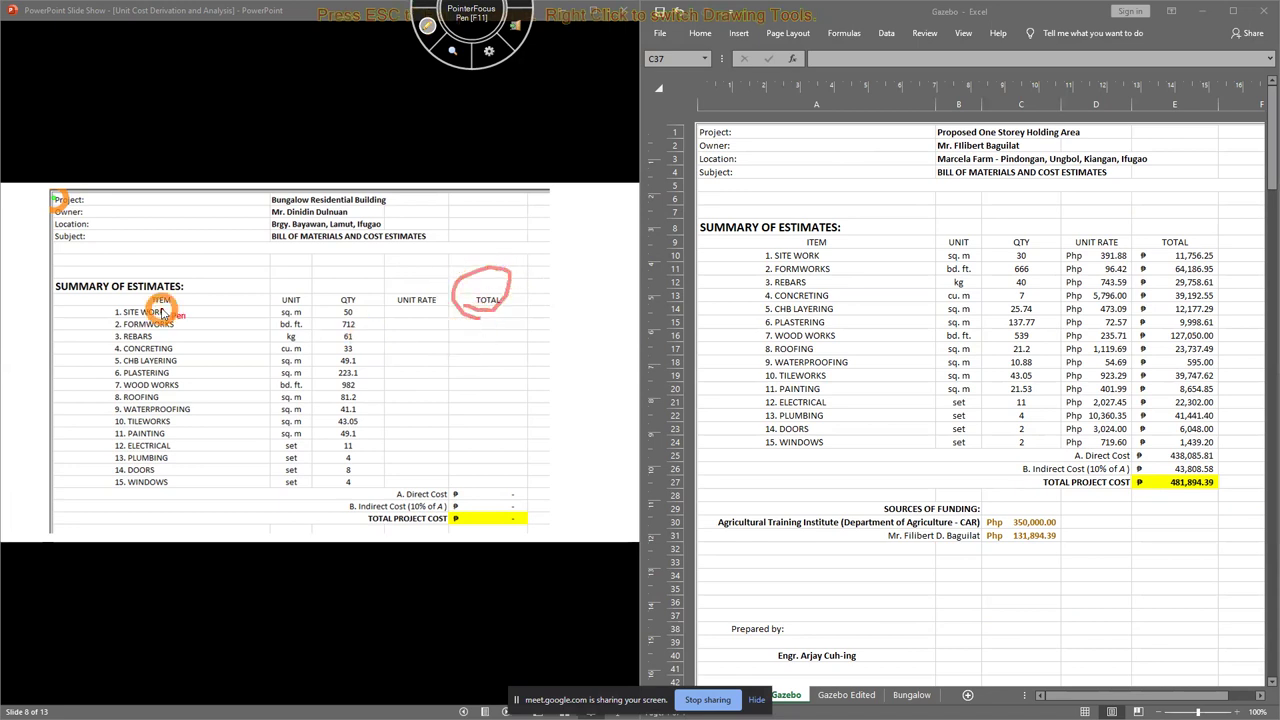
{"action": "mouse_move", "coordinate": [178, 325]}
{"action": "left_mouse_down"}
{"action": "mouse_move", "coordinate": [122, 308]}
{"action": "mouse_move", "coordinate": [141, 525]}
{"action": "mouse_move", "coordinate": [193, 316]}
{"action": "left_mouse_up"}
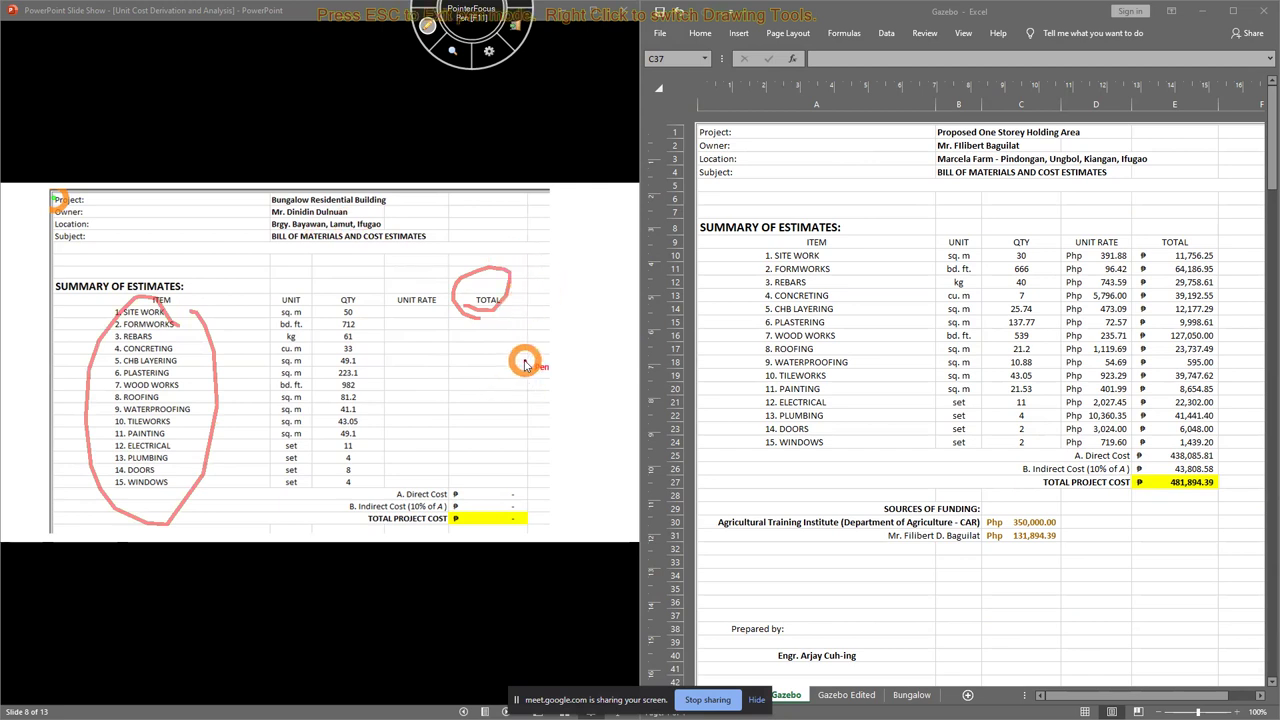
{"action": "mouse_move", "coordinate": [270, 205]}
{"action": "left_mouse_down"}
{"action": "mouse_move", "coordinate": [390, 205]}
{"action": "mouse_move", "coordinate": [287, 181]}
{"action": "left_mouse_up"}
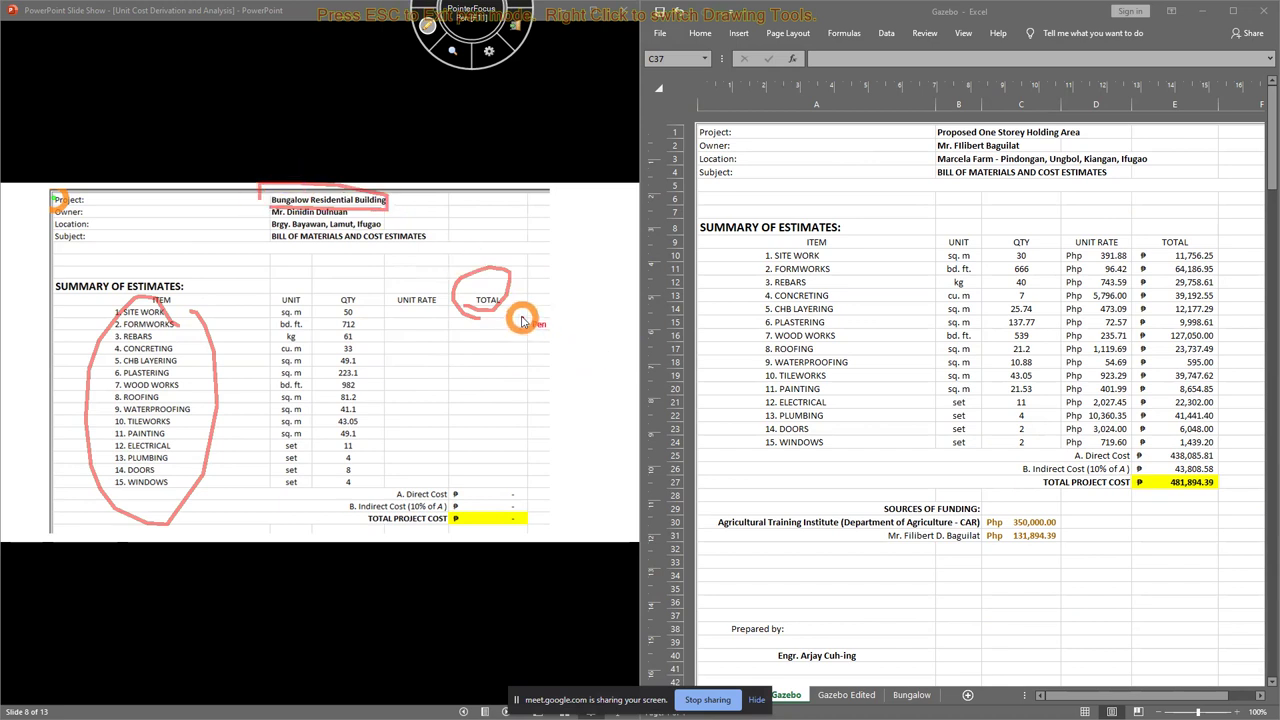
{"action": "left_click_drag", "start_coordinate": [525, 314], "coordinate": [549, 307]}
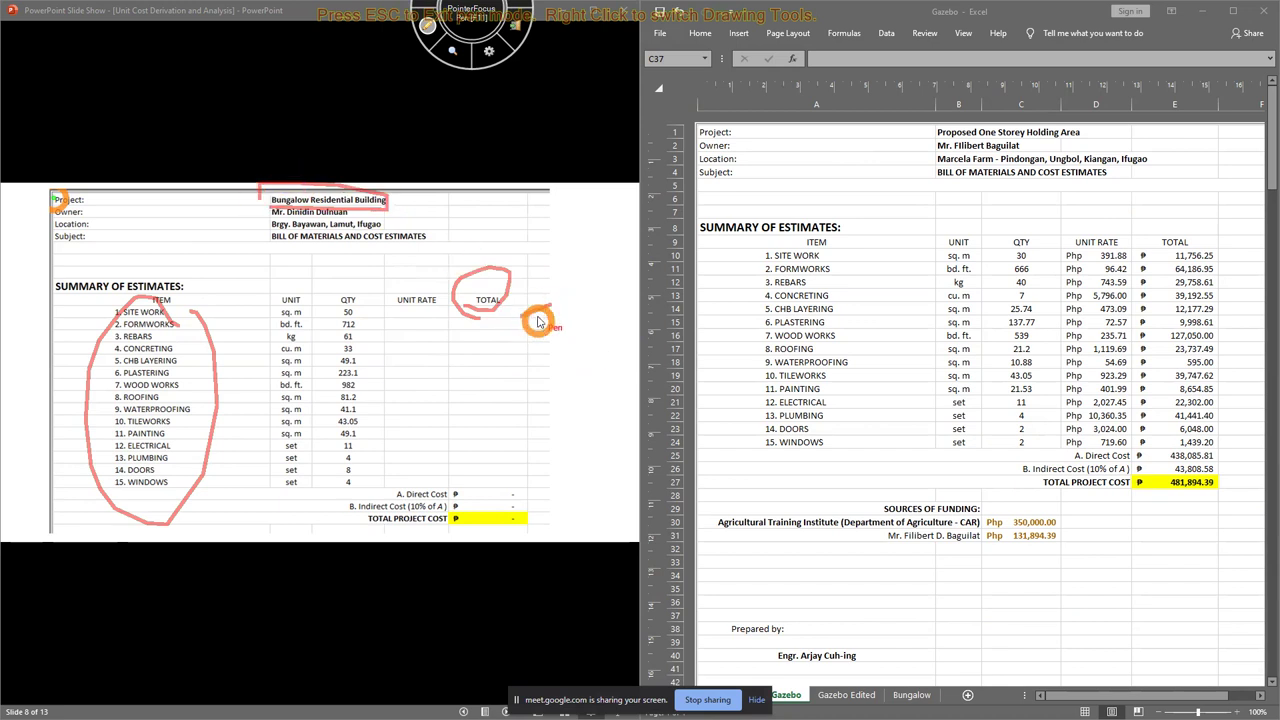
{"action": "mouse_move", "coordinate": [176, 318]}
{"action": "left_mouse_down"}
{"action": "mouse_move", "coordinate": [150, 510]}
{"action": "mouse_move", "coordinate": [83, 415]}
{"action": "mouse_move", "coordinate": [163, 271]}
{"action": "mouse_move", "coordinate": [190, 275]}
{"action": "mouse_move", "coordinate": [195, 296]}
{"action": "left_mouse_up"}
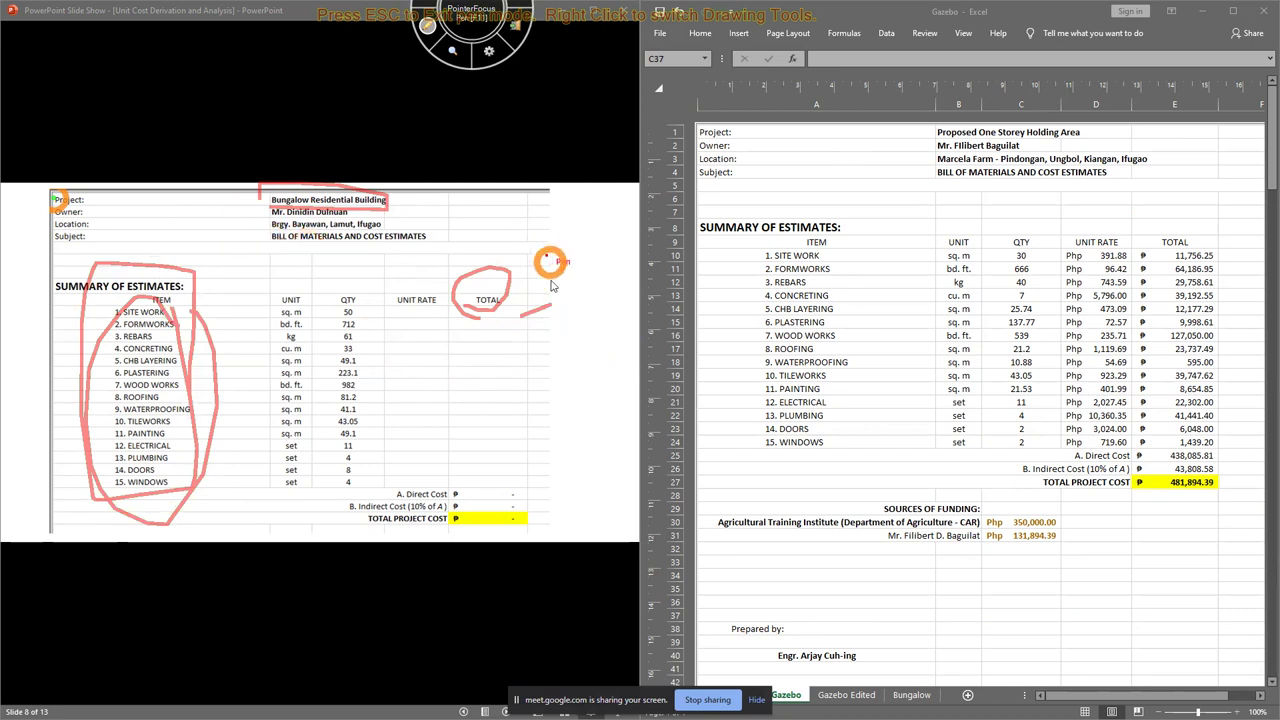
Circle the slide's empty TOTAL column and the direct, indirect and total project cost cells beneath it
{"action": "mouse_move", "coordinate": [466, 485]}
{"action": "left_mouse_down"}
{"action": "mouse_move", "coordinate": [510, 292]}
{"action": "mouse_move", "coordinate": [413, 344]}
{"action": "left_mouse_up"}
{"action": "mouse_move", "coordinate": [424, 443]}
{"action": "left_mouse_down"}
{"action": "mouse_move", "coordinate": [500, 500]}
{"action": "mouse_move", "coordinate": [503, 478]}
{"action": "left_mouse_up"}
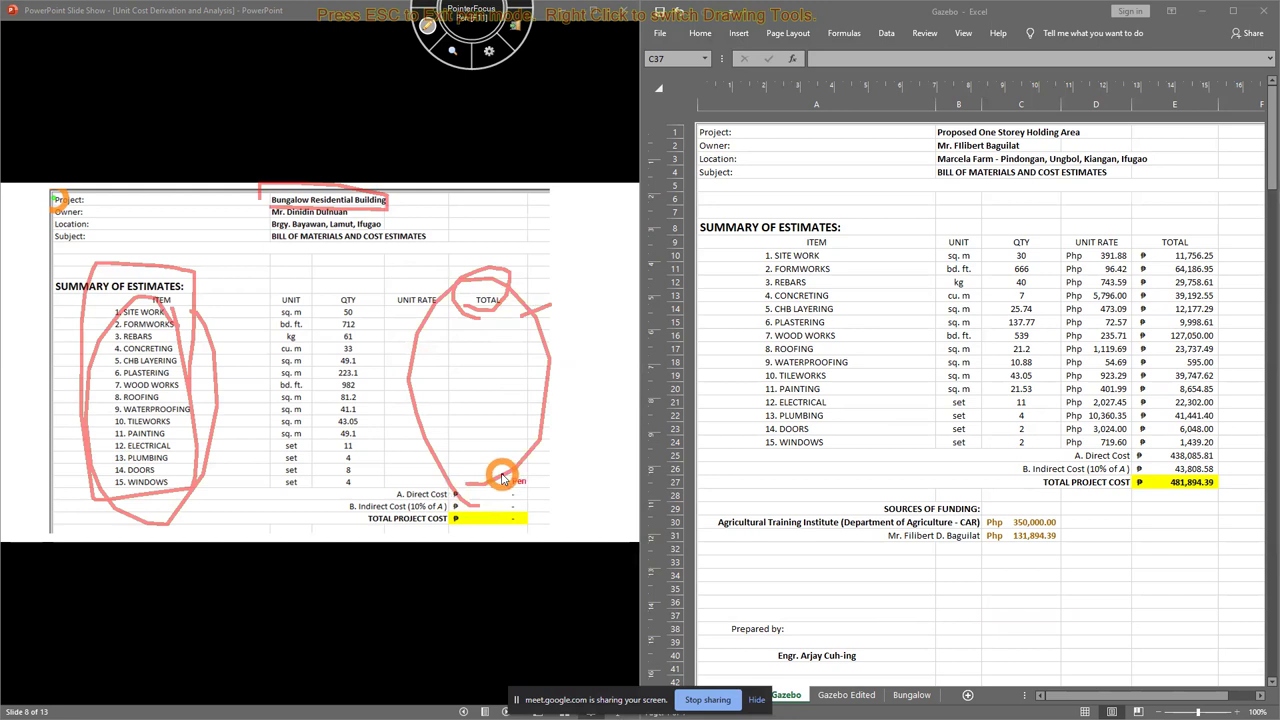
{"action": "mouse_move", "coordinate": [500, 523]}
{"action": "left_mouse_down"}
{"action": "mouse_move", "coordinate": [490, 488]}
{"action": "mouse_move", "coordinate": [414, 543]}
{"action": "mouse_move", "coordinate": [525, 505]}
{"action": "left_mouse_up"}
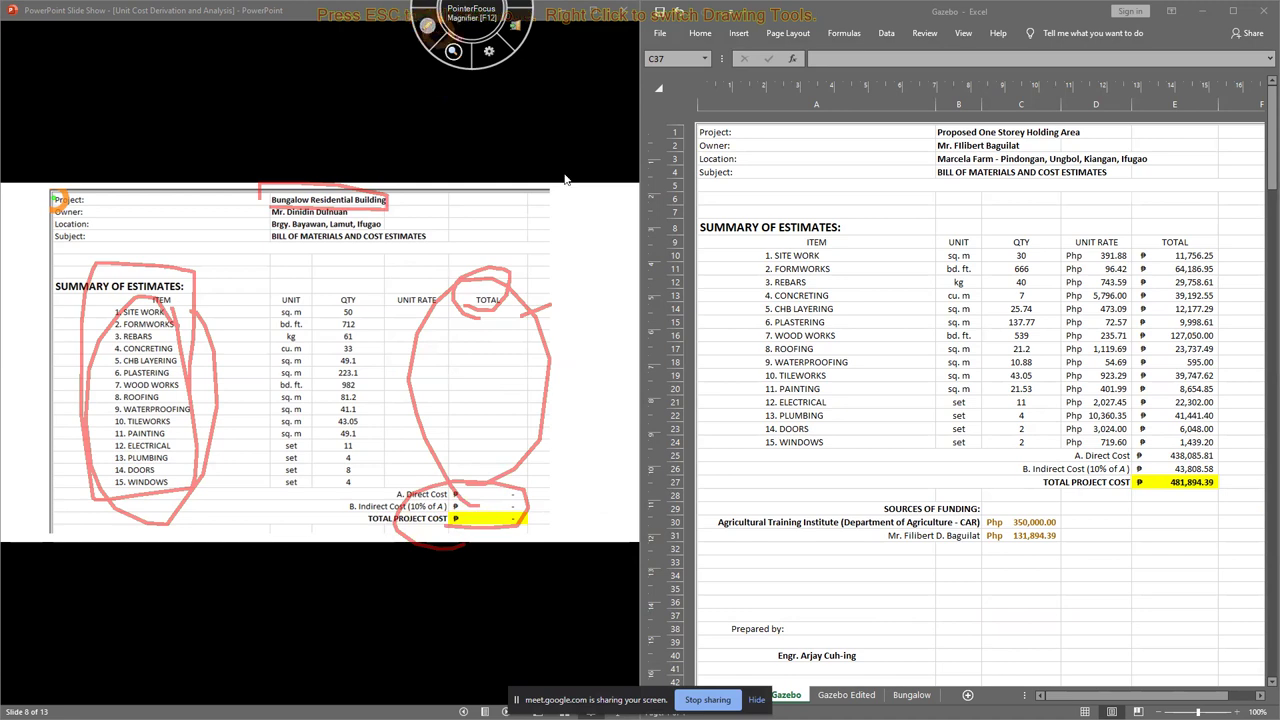
Clear the ink and circle the slide's TOTAL and UNIT RATE headings and the blank unit rate column
{"action": "left_click", "coordinate": [425, 25]}
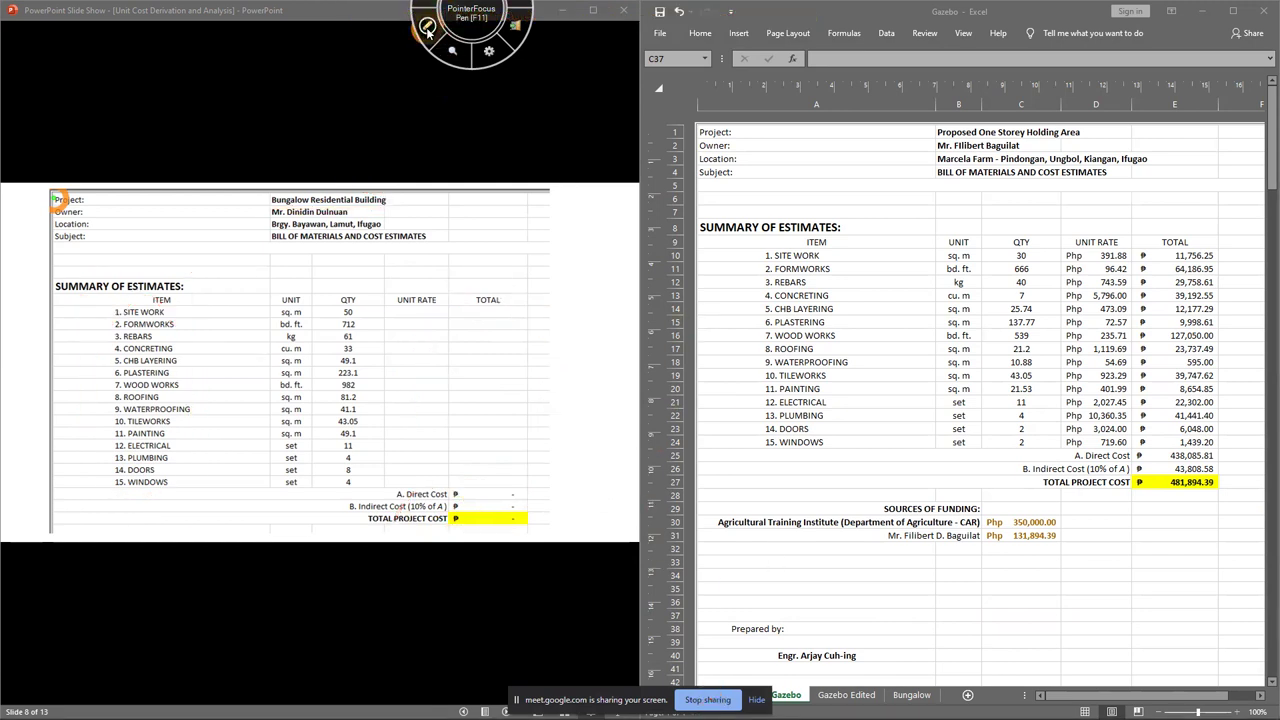
{"action": "mouse_move", "coordinate": [474, 309]}
{"action": "left_mouse_down"}
{"action": "mouse_move", "coordinate": [473, 282]}
{"action": "mouse_move", "coordinate": [486, 294]}
{"action": "left_mouse_up"}
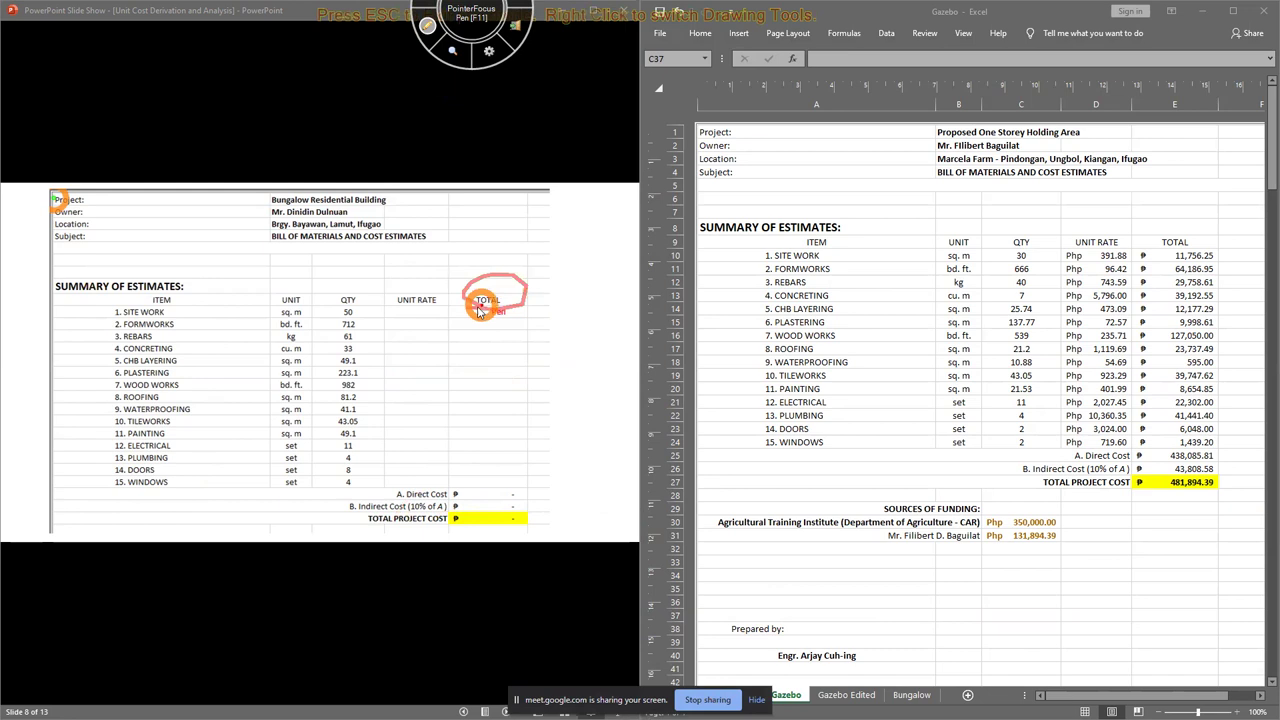
{"action": "mouse_move", "coordinate": [394, 306]}
{"action": "left_mouse_down"}
{"action": "mouse_move", "coordinate": [452, 288]}
{"action": "mouse_move", "coordinate": [408, 306]}
{"action": "mouse_move", "coordinate": [459, 309]}
{"action": "left_mouse_up"}
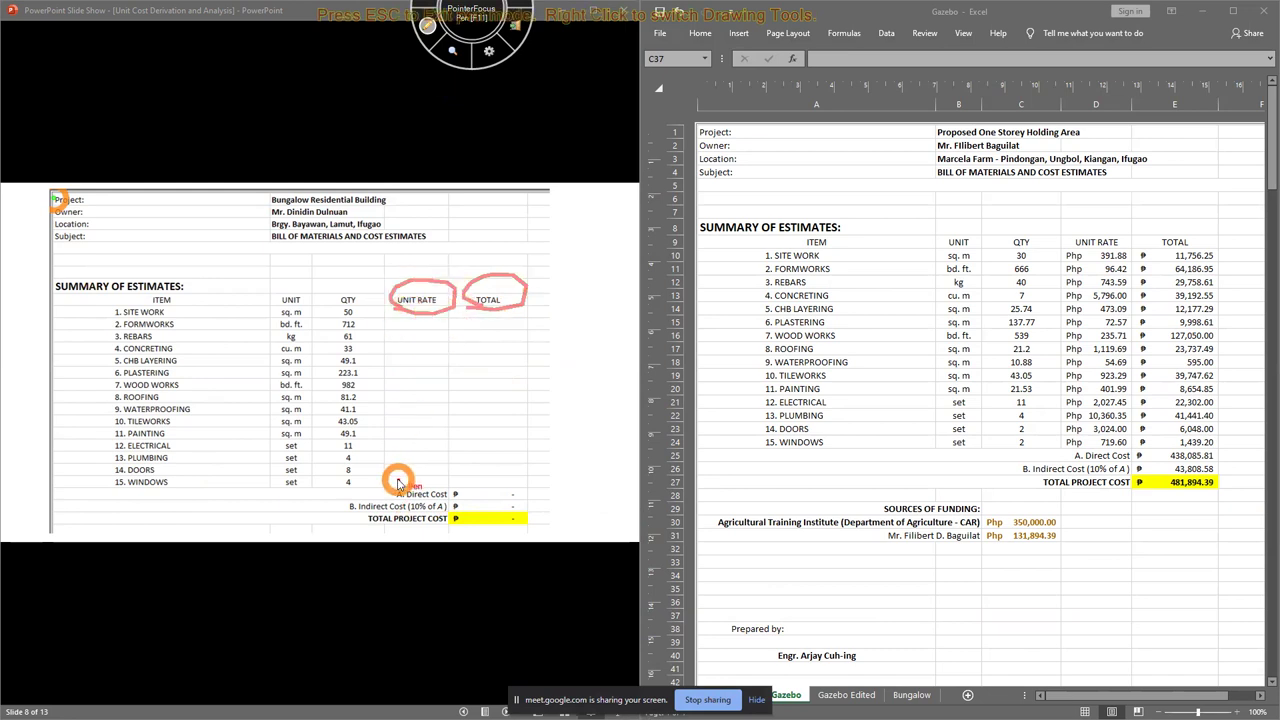
{"action": "mouse_move", "coordinate": [450, 465]}
{"action": "left_mouse_down"}
{"action": "mouse_move", "coordinate": [428, 300]}
{"action": "mouse_move", "coordinate": [381, 431]}
{"action": "left_mouse_up"}
{"action": "left_click_drag", "start_coordinate": [390, 474], "coordinate": [456, 406]}
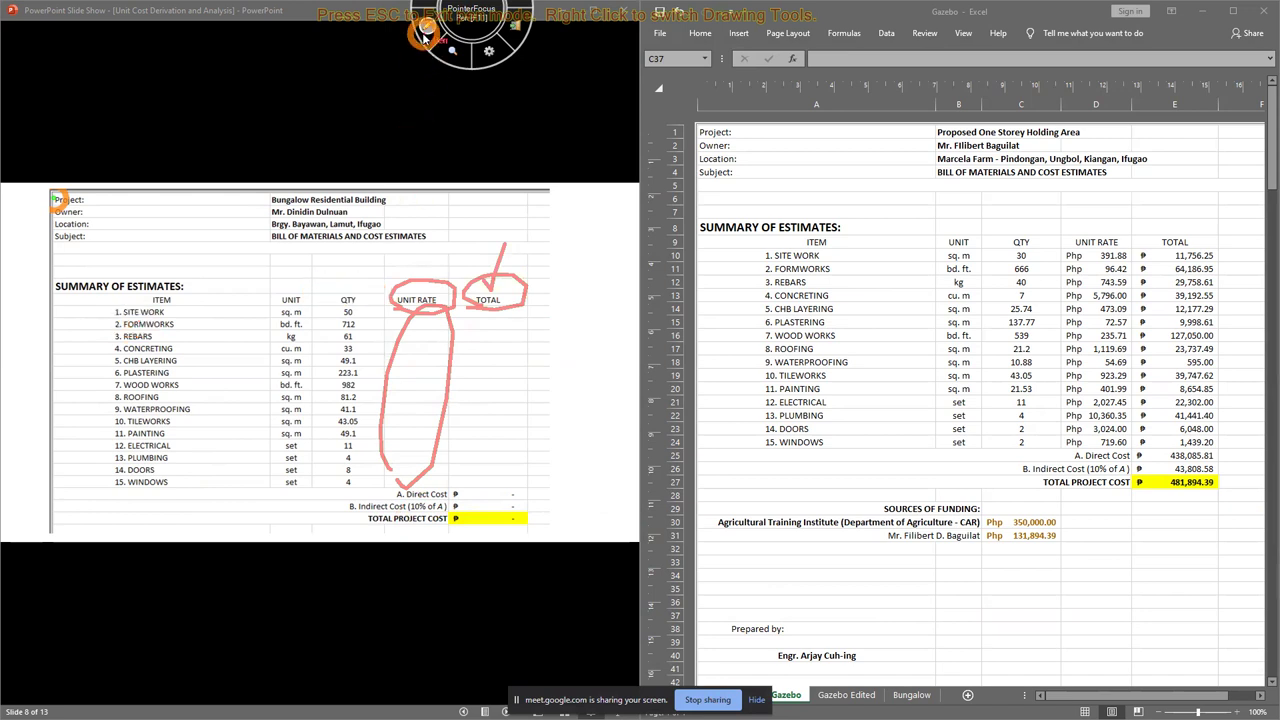
Circle the project details on both estimates and the Gazebo unit rate and total columns, linking the two headers with a double-headed arrow
{"action": "mouse_move", "coordinate": [1000, 210]}
{"action": "left_mouse_down"}
{"action": "mouse_move", "coordinate": [1150, 205]}
{"action": "mouse_move", "coordinate": [1170, 125]}
{"action": "mouse_move", "coordinate": [997, 205]}
{"action": "mouse_move", "coordinate": [1030, 198]}
{"action": "left_mouse_up"}
{"action": "mouse_move", "coordinate": [1022, 488]}
{"action": "left_mouse_down"}
{"action": "mouse_move", "coordinate": [1060, 497]}
{"action": "mouse_move", "coordinate": [1230, 410]}
{"action": "mouse_move", "coordinate": [1005, 305]}
{"action": "mouse_move", "coordinate": [1059, 516]}
{"action": "left_mouse_up"}
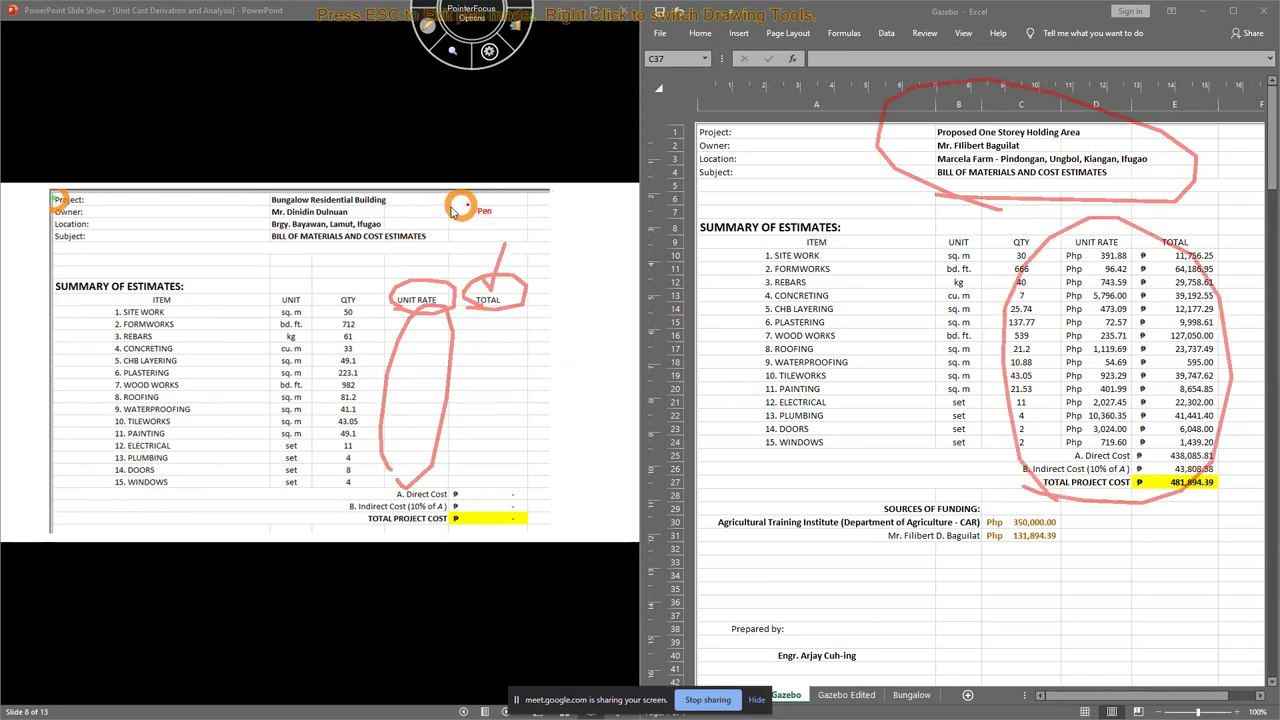
{"action": "mouse_move", "coordinate": [280, 245]}
{"action": "left_mouse_down"}
{"action": "mouse_move", "coordinate": [277, 194]}
{"action": "mouse_move", "coordinate": [274, 248]}
{"action": "left_mouse_up"}
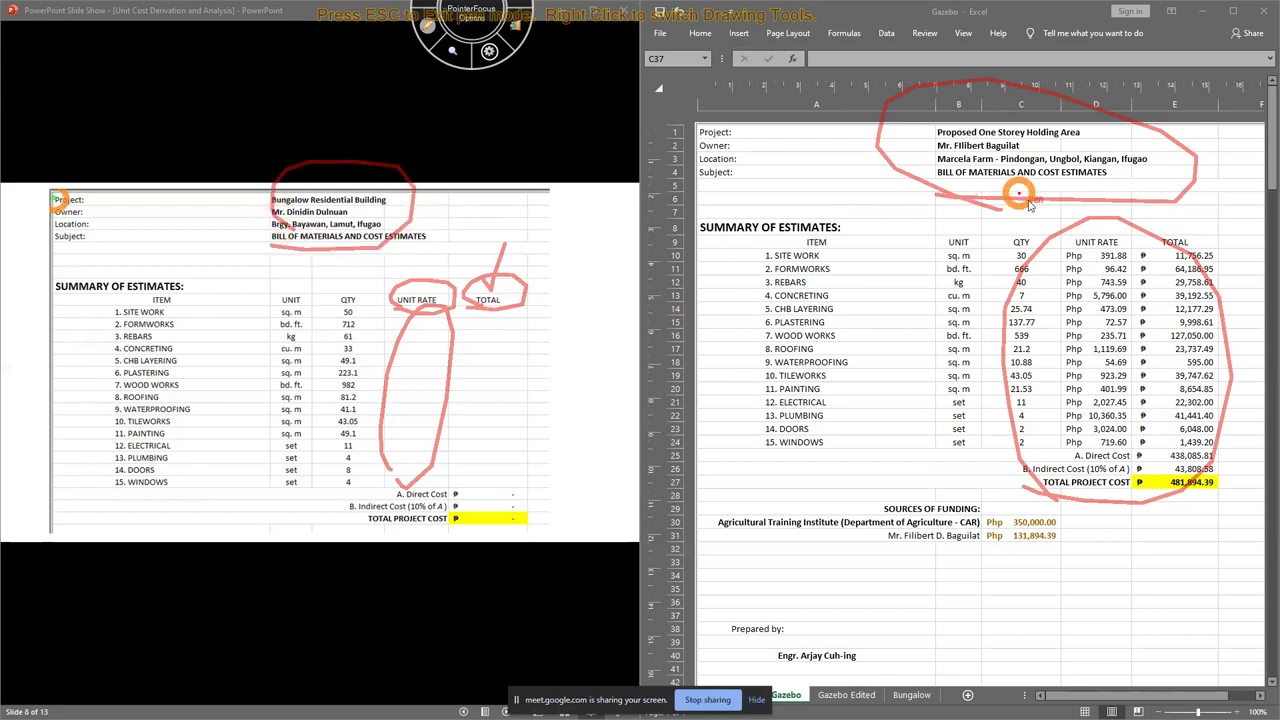
{"action": "mouse_move", "coordinate": [884, 160]}
{"action": "left_mouse_down"}
{"action": "mouse_move", "coordinate": [410, 198]}
{"action": "mouse_move", "coordinate": [430, 190]}
{"action": "left_mouse_up"}
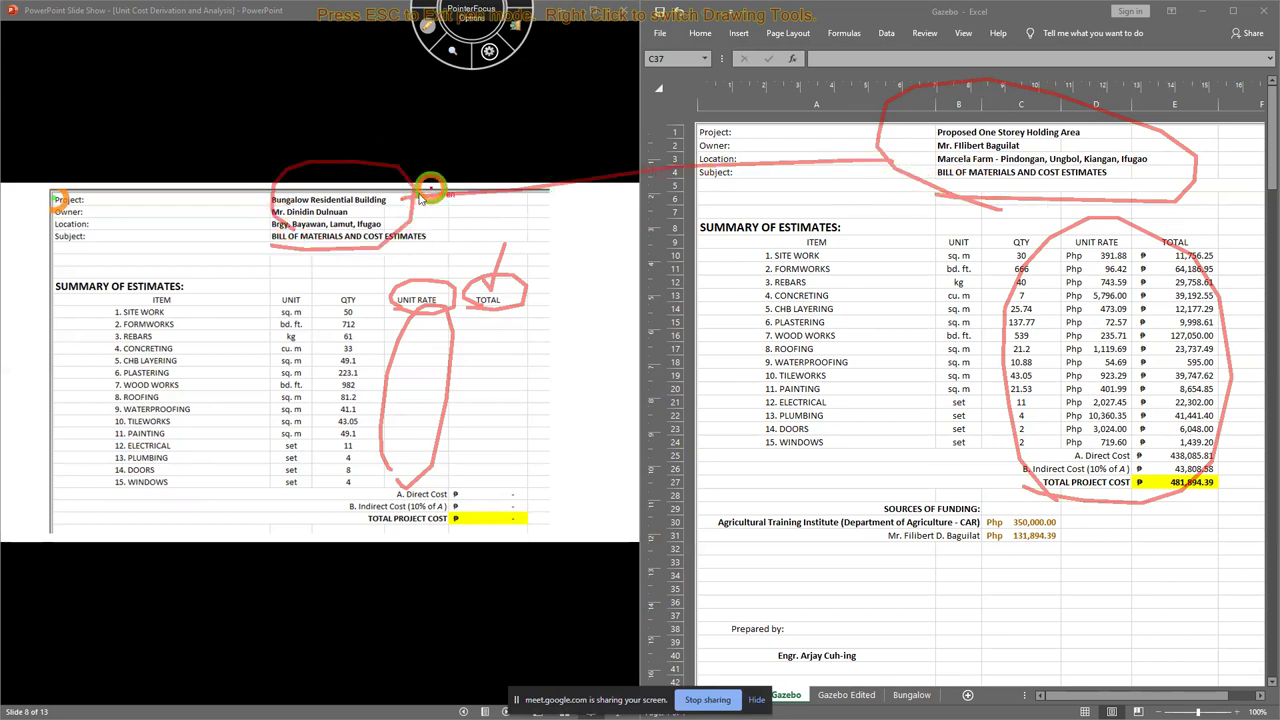
{"action": "mouse_move", "coordinate": [857, 141]}
{"action": "left_mouse_down"}
{"action": "mouse_move", "coordinate": [891, 157]}
{"action": "mouse_move", "coordinate": [868, 170]}
{"action": "left_mouse_up"}
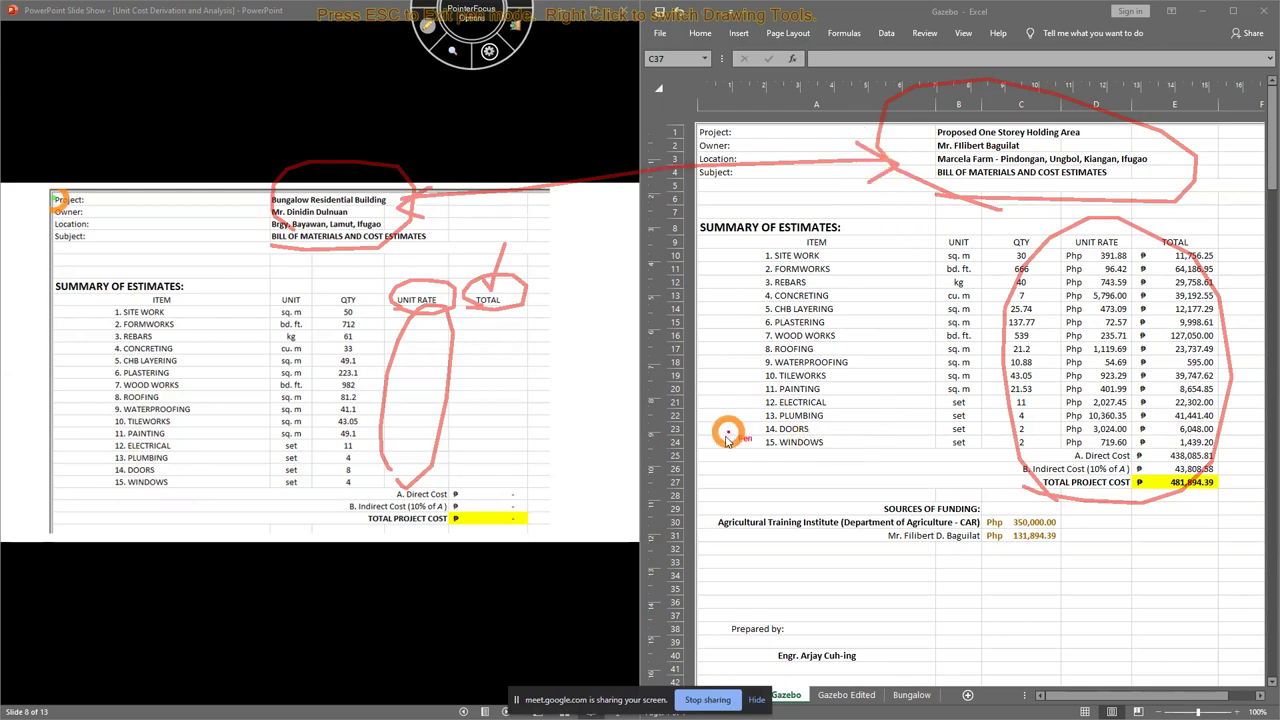
Clear the annotations and circle the UNIT RATE column of the Gazebo estimate
{"action": "left_click", "coordinate": [426, 30]}
{"action": "left_click", "coordinate": [426, 30]}
{"action": "mouse_move", "coordinate": [1081, 508]}
{"action": "left_mouse_down"}
{"action": "mouse_move", "coordinate": [1152, 350]}
{"action": "mouse_move", "coordinate": [1040, 260]}
{"action": "mouse_move", "coordinate": [1058, 455]}
{"action": "mouse_move", "coordinate": [1098, 498]}
{"action": "left_mouse_up"}
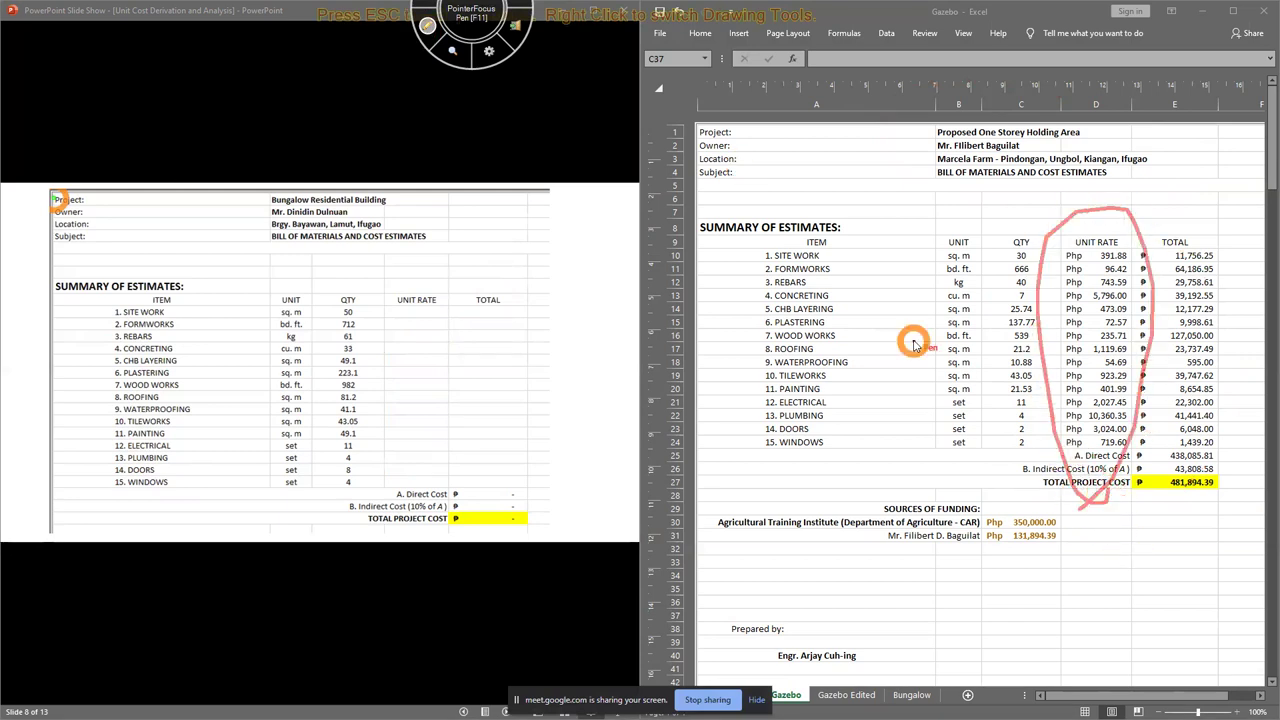
Redraw the circle around the Gazebo unit rates, add an arrow to the column heading, and exit the pen
{"action": "left_click", "coordinate": [428, 30]}
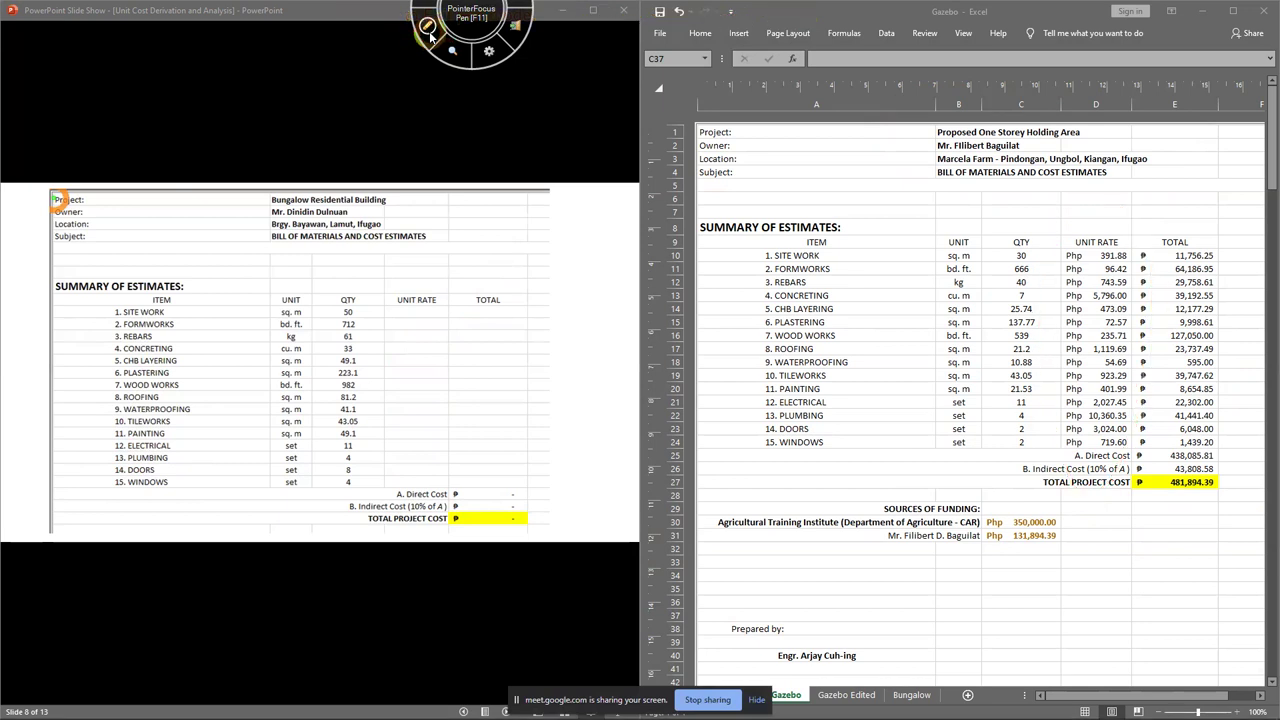
{"action": "left_click", "coordinate": [428, 30]}
{"action": "mouse_move", "coordinate": [1110, 503]}
{"action": "left_mouse_down"}
{"action": "mouse_move", "coordinate": [1140, 316]}
{"action": "mouse_move", "coordinate": [1063, 325]}
{"action": "mouse_move", "coordinate": [1082, 466]}
{"action": "mouse_move", "coordinate": [1100, 498]}
{"action": "left_mouse_up"}
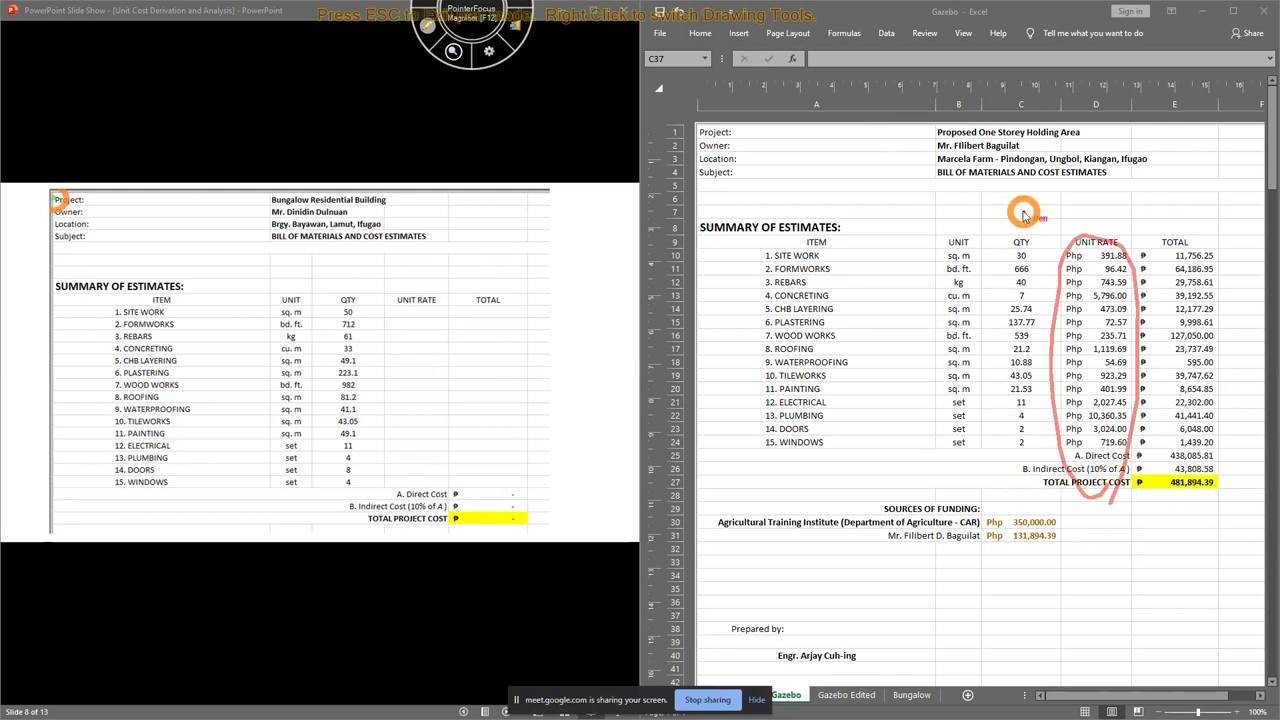
{"action": "mouse_move", "coordinate": [1095, 250]}
{"action": "left_mouse_down"}
{"action": "mouse_move", "coordinate": [1123, 171]}
{"action": "mouse_move", "coordinate": [1097, 214]}
{"action": "mouse_move", "coordinate": [1110, 262]}
{"action": "left_mouse_up"}
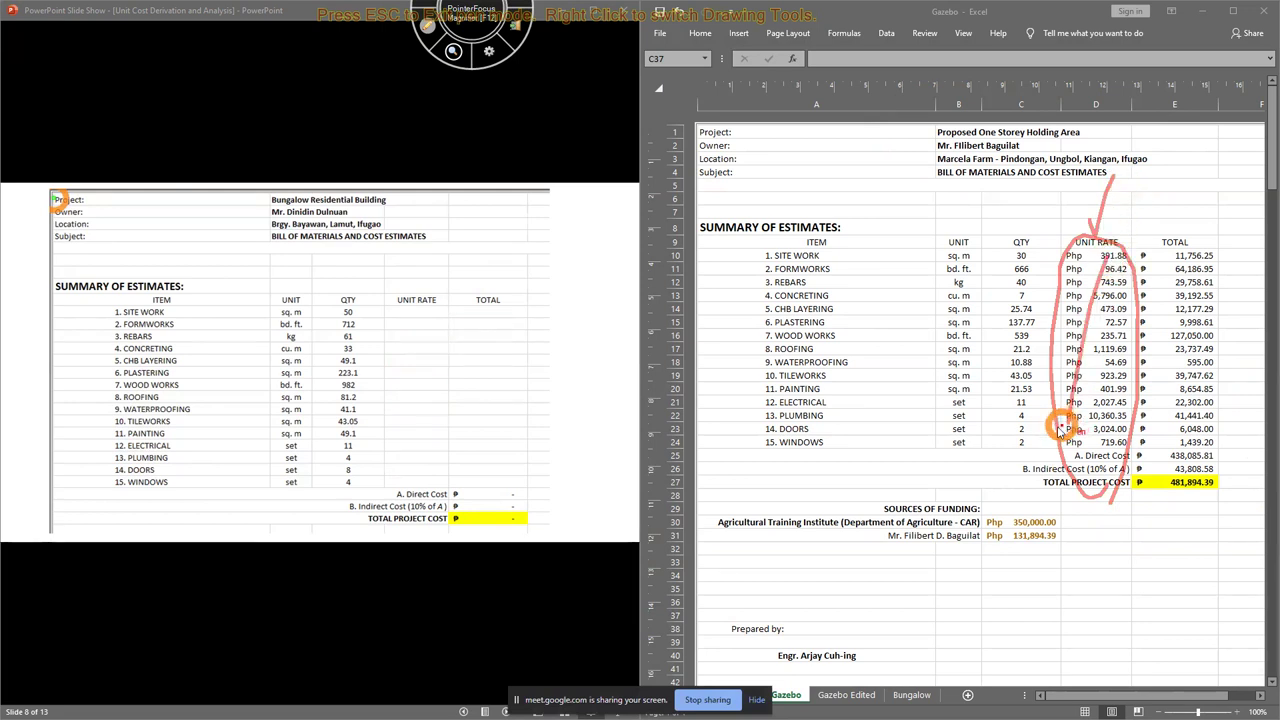
{"action": "key", "text": "Escape"}
Examine the unit rates in D10:D24 of the Gazebo Edited sheet and return to the Gazebo sheet
{"action": "left_click", "coordinate": [845, 695]}
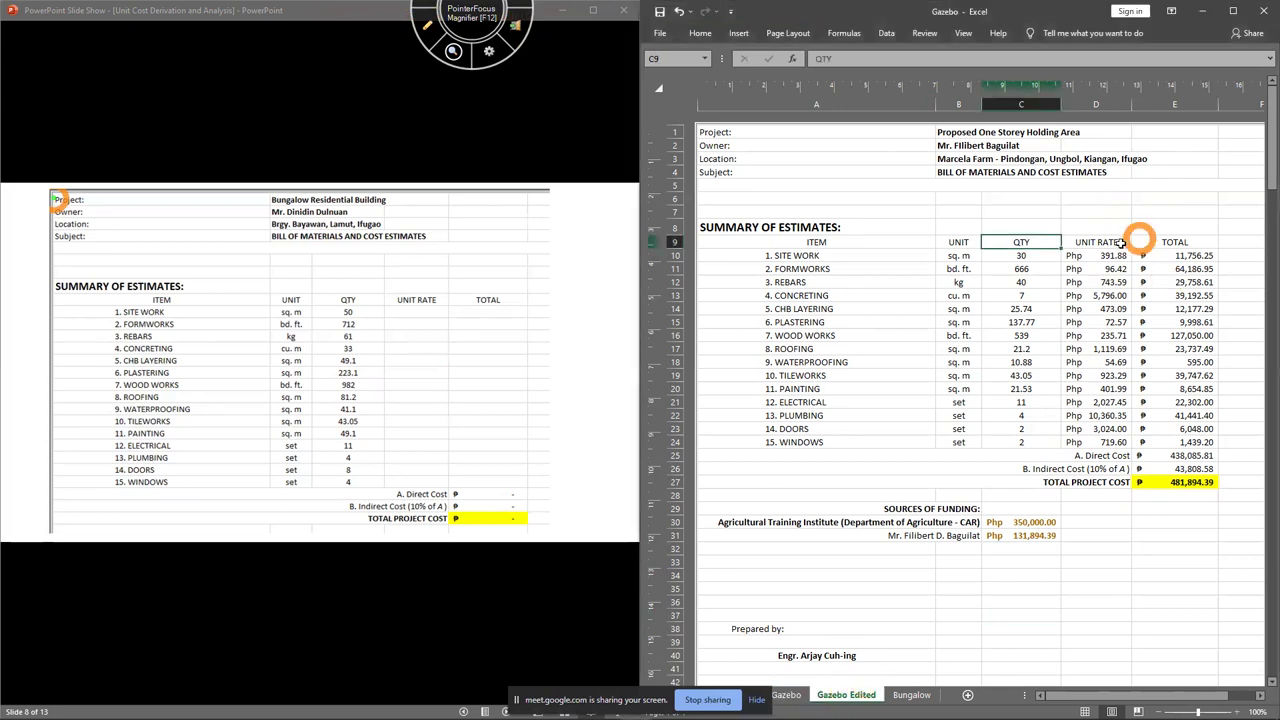
{"action": "left_click_drag", "start_coordinate": [1112, 255], "coordinate": [1105, 442]}
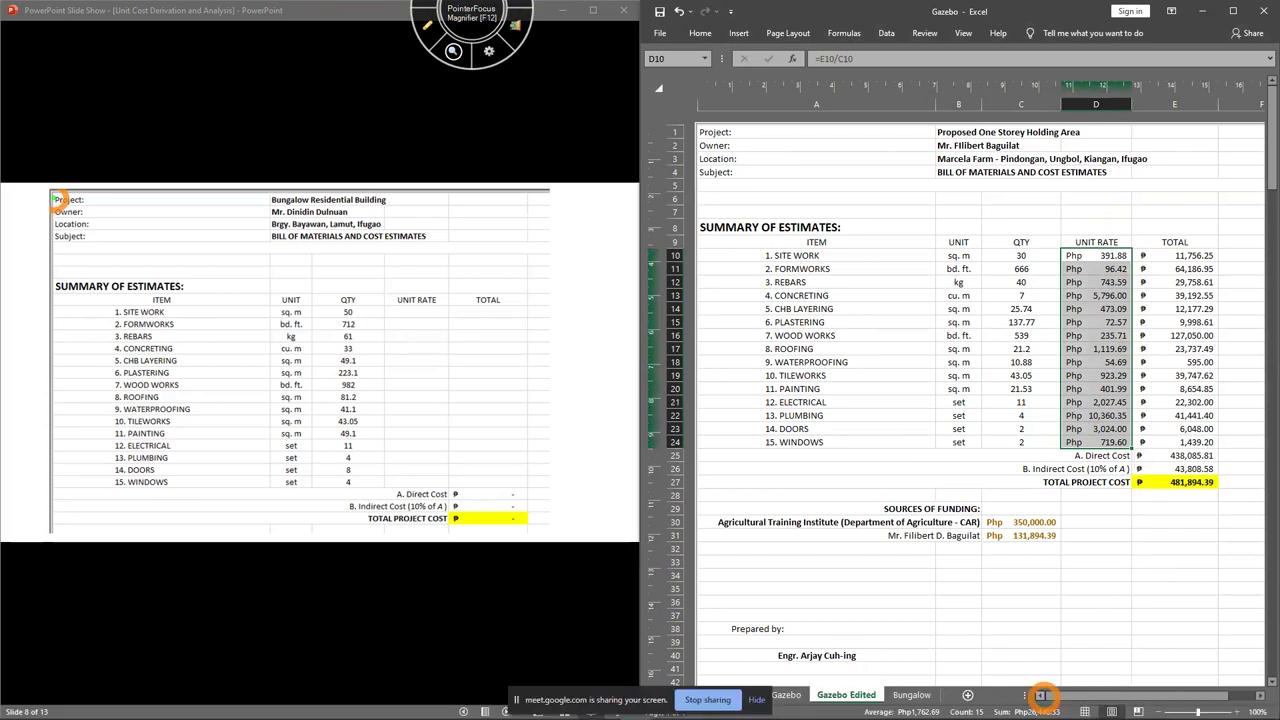
{"action": "left_click", "coordinate": [963, 629]}
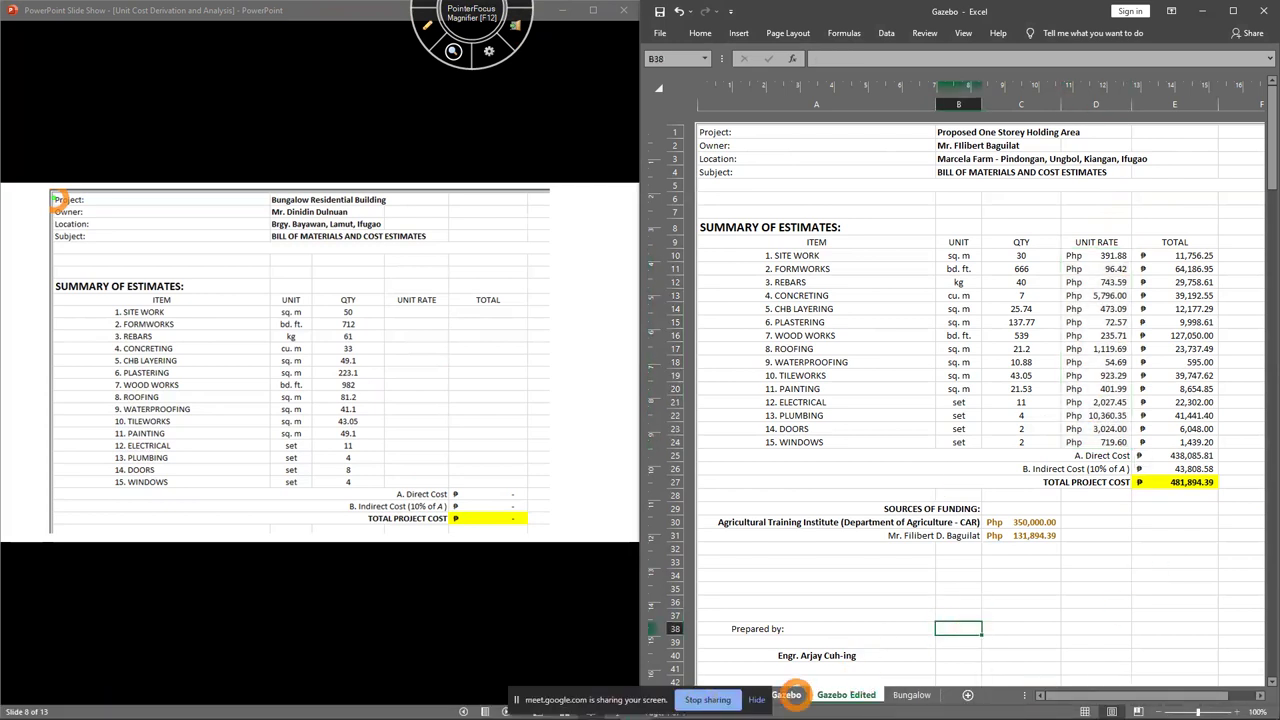
{"action": "key", "text": "Right"}
{"action": "key", "text": "Up"}
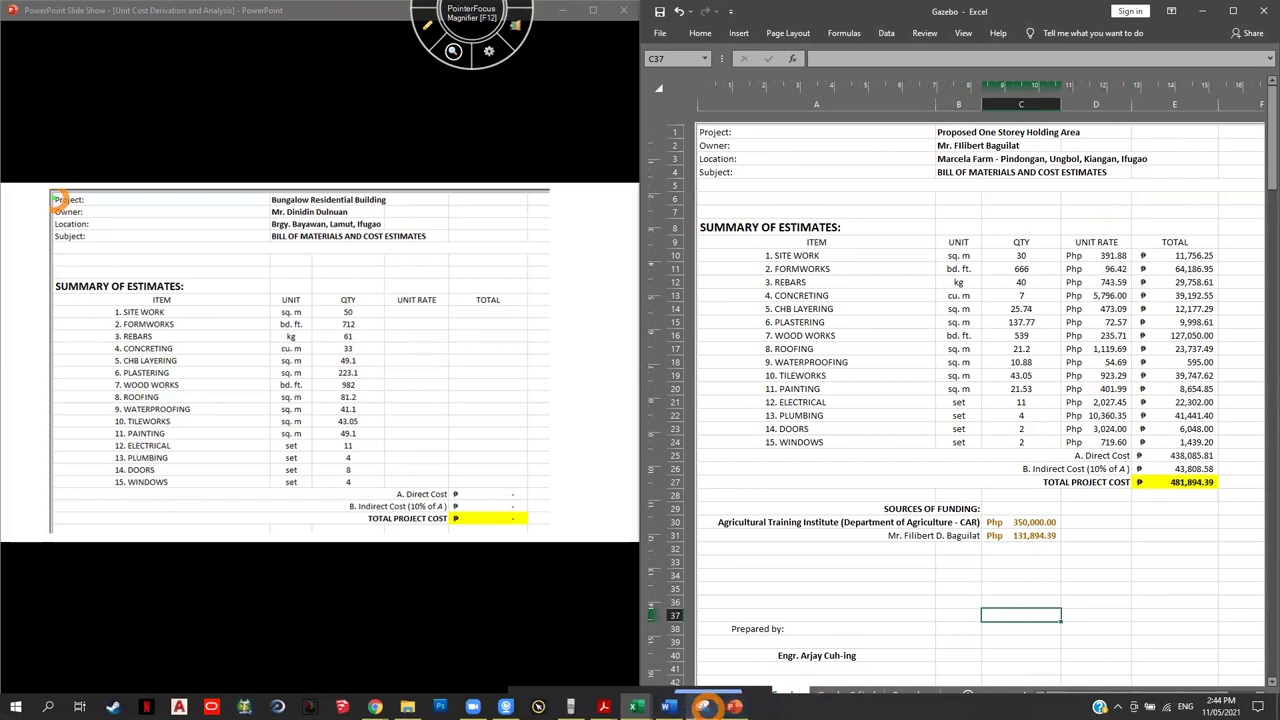
Capture the Gazebo summary of estimates with Snipping Tool and place the snip over the bungalow slide
{"action": "left_click", "coordinate": [700, 707]}
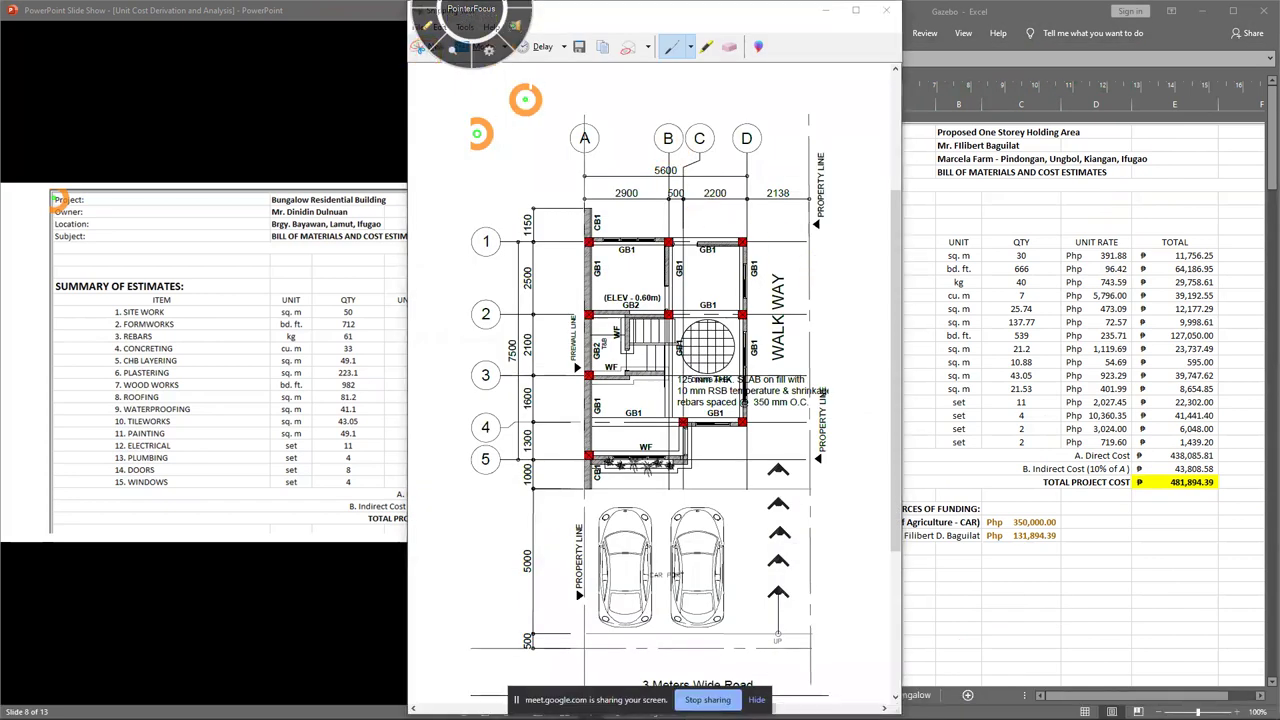
{"action": "left_click_drag", "start_coordinate": [640, 12], "coordinate": [477, 12]}
{"action": "left_click", "coordinate": [265, 46]}
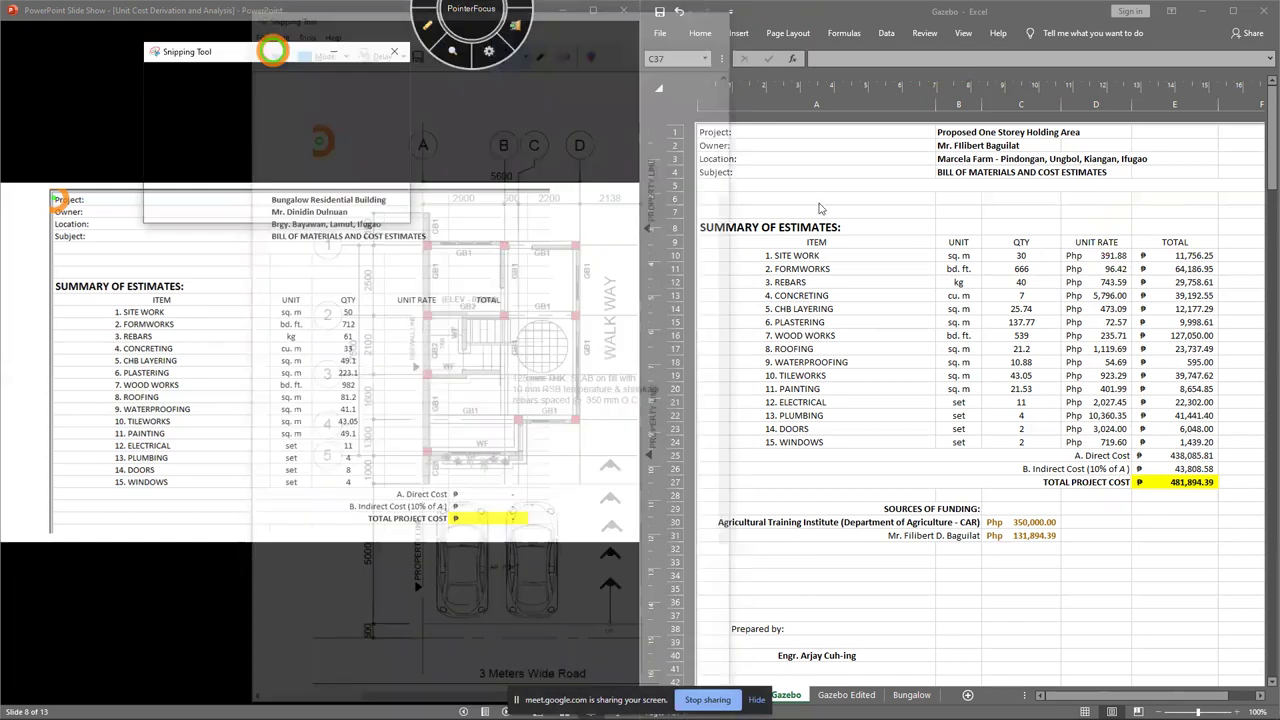
{"action": "left_click_drag", "start_coordinate": [690, 193], "coordinate": [1240, 543]}
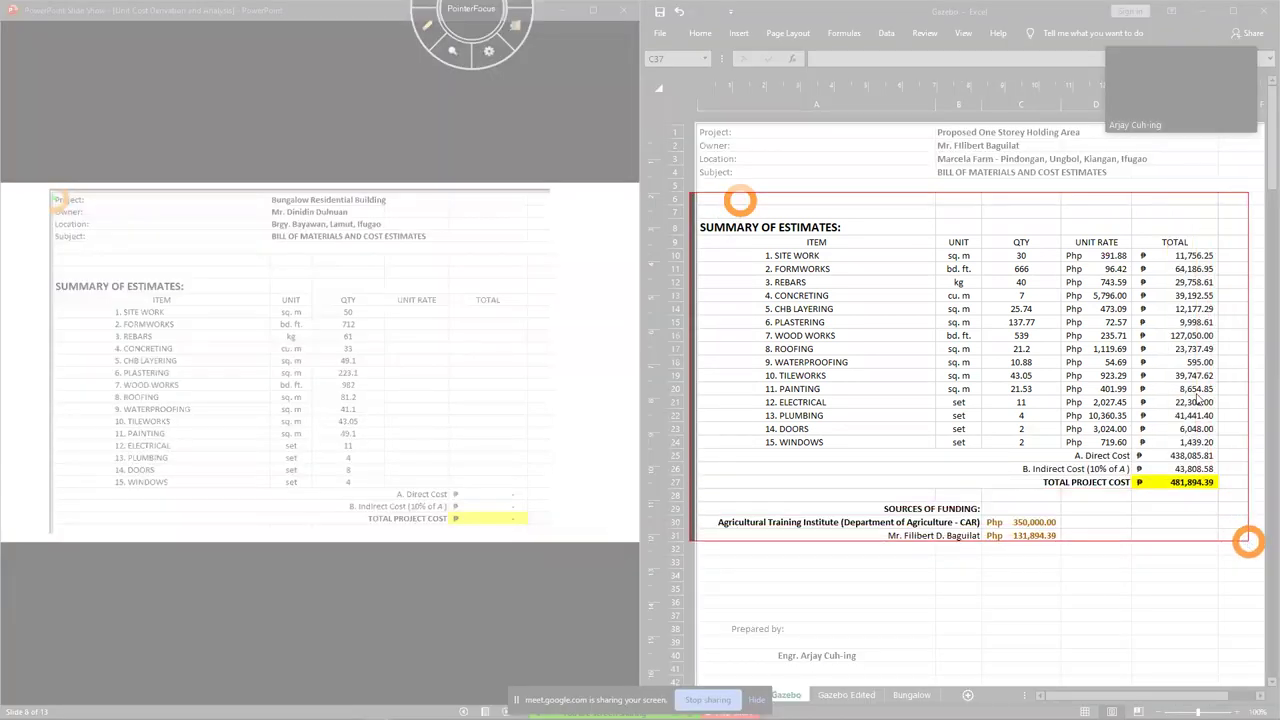
{"action": "left_click_drag", "start_coordinate": [845, 86], "coordinate": [219, 91]}
Circle the UNIT RATE column in the snipped Gazebo summary with the pen, and exit the pen
{"action": "left_click", "coordinate": [428, 25]}
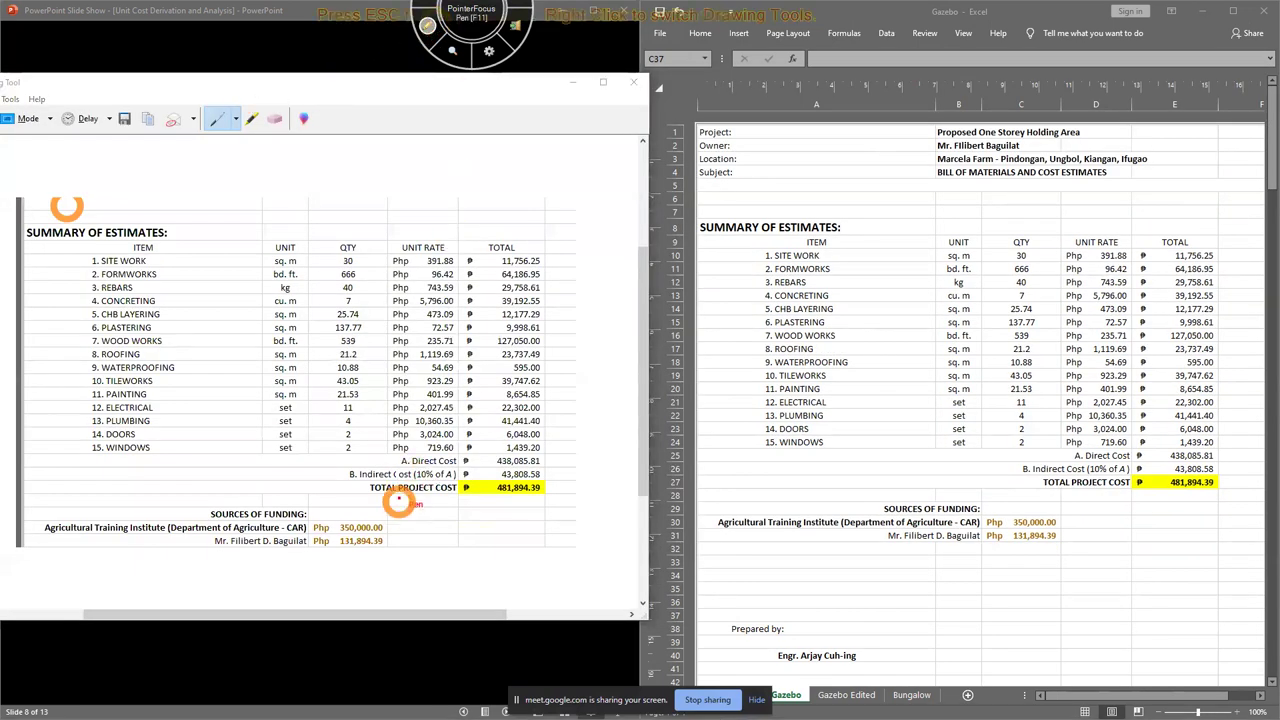
{"action": "mouse_move", "coordinate": [395, 458]}
{"action": "left_mouse_down"}
{"action": "mouse_move", "coordinate": [394, 209]}
{"action": "mouse_move", "coordinate": [414, 440]}
{"action": "mouse_move", "coordinate": [435, 422]}
{"action": "left_mouse_up"}
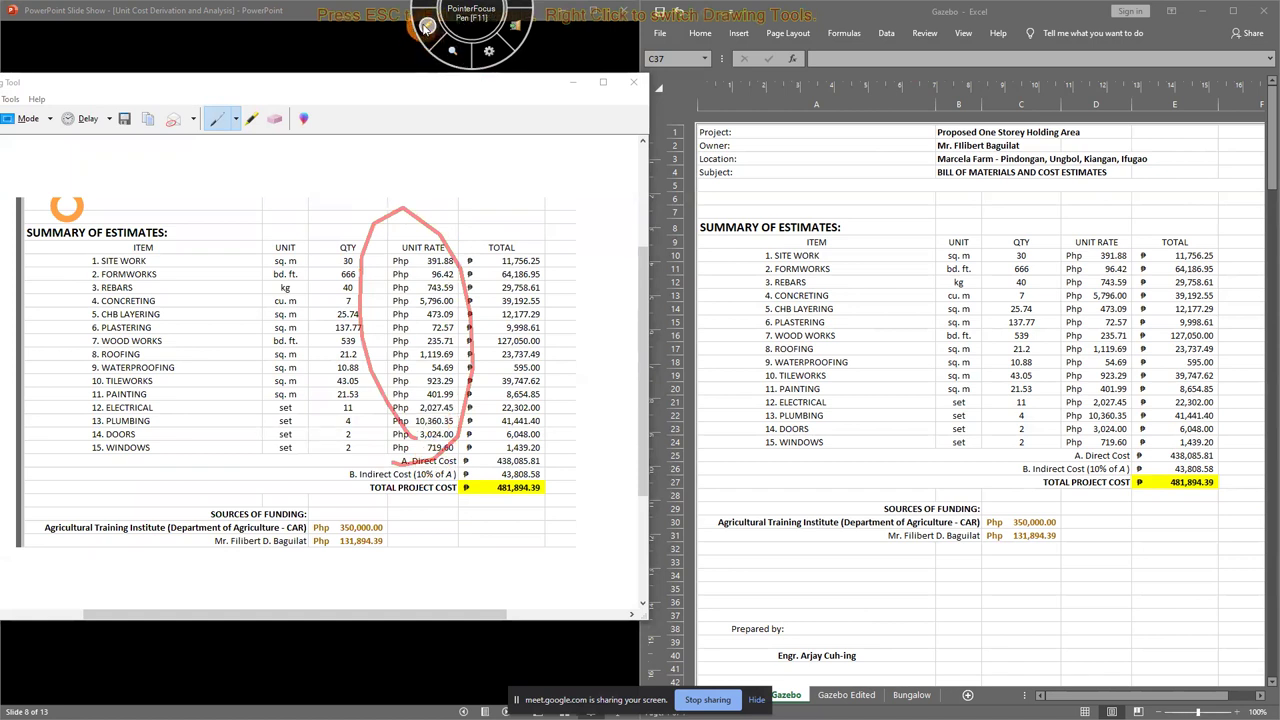
{"action": "left_click", "coordinate": [427, 25]}
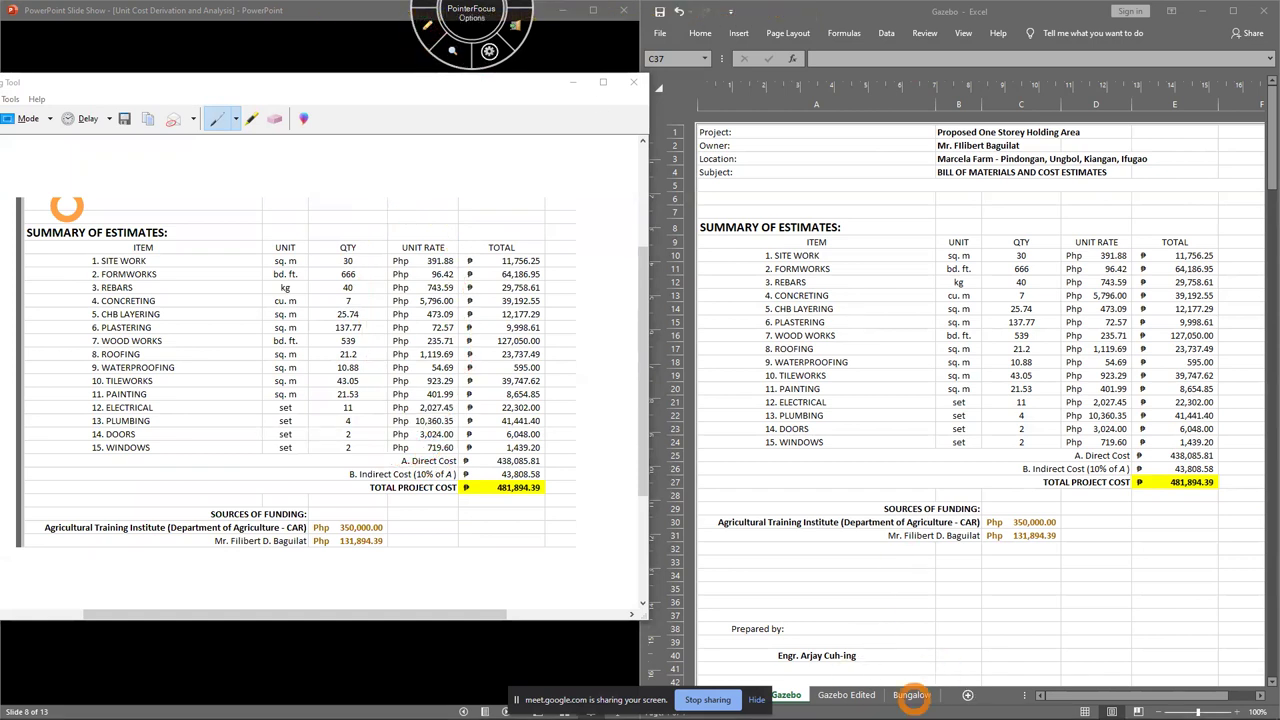
Maximize the Gazebo workbook, look at the Reference sheet's material tables, and return to the Gazebo sheet
{"action": "left_click_drag", "start_coordinate": [954, 12], "coordinate": [962, 13]}
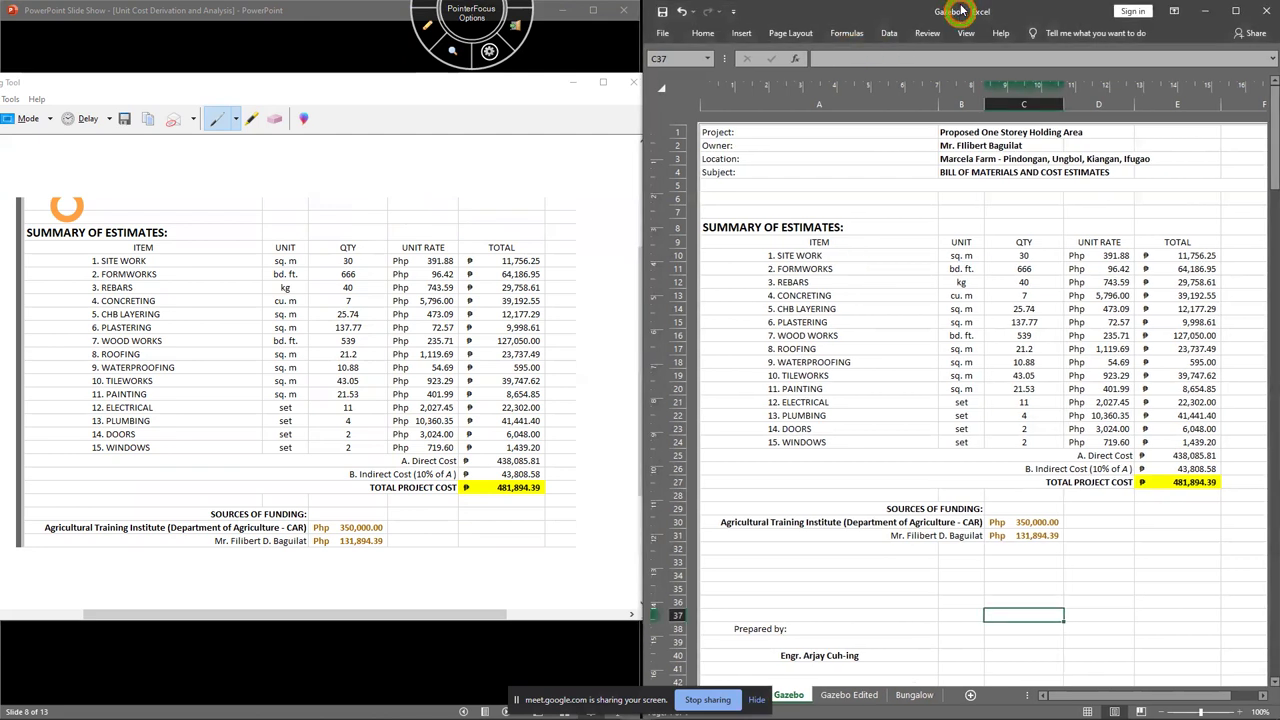
{"action": "double_click", "coordinate": [958, 10]}
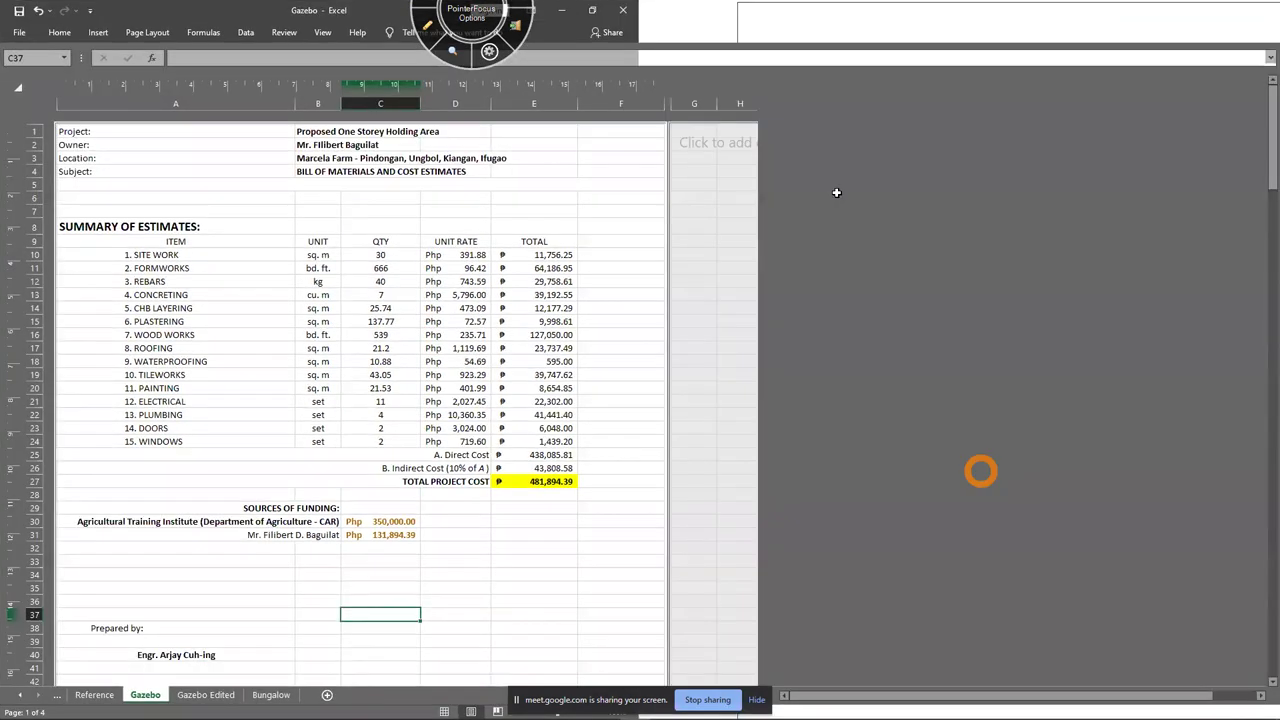
{"action": "left_click", "coordinate": [22, 695]}
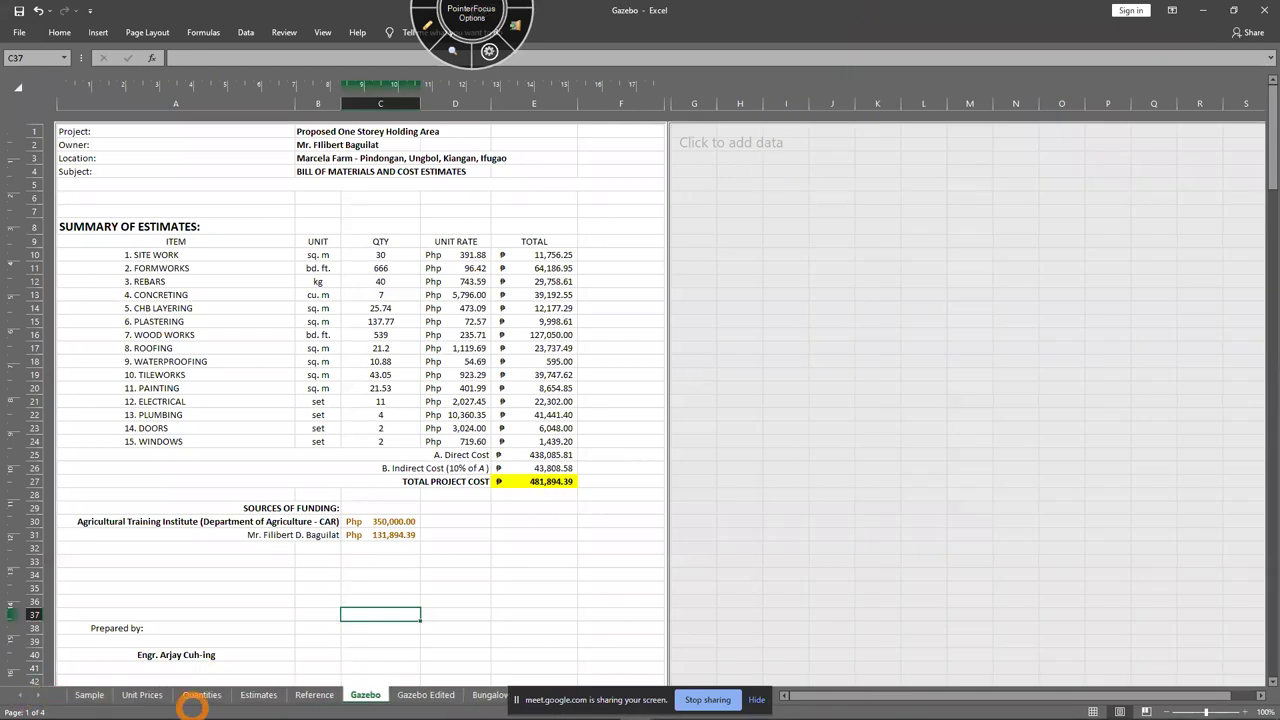
{"action": "left_click", "coordinate": [266, 693]}
{"action": "left_click", "coordinate": [315, 695]}
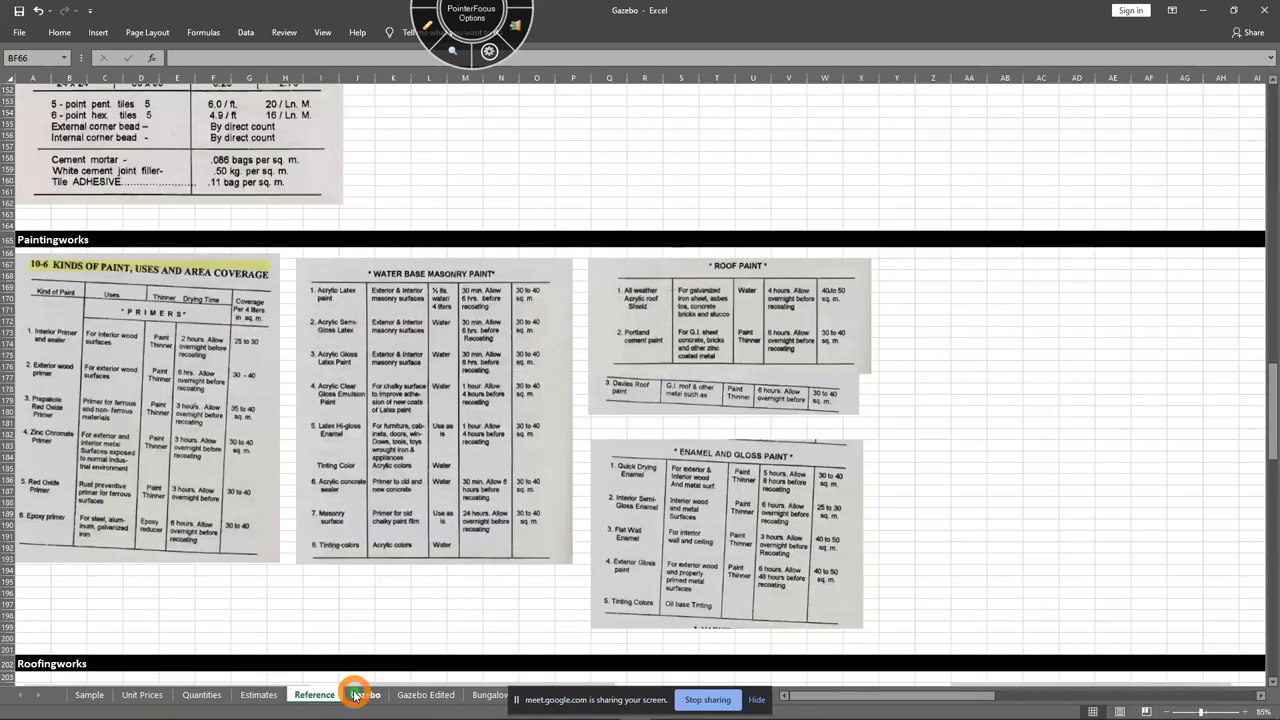
{"action": "left_click", "coordinate": [363, 694]}
Examine the Gazebo sheet's materials and labor cost breakdown at 150% zoom and return to the summary of estimates
{"action": "scroll", "coordinate": [600, 380], "scroll_direction": "down", "scroll_amount": 7}
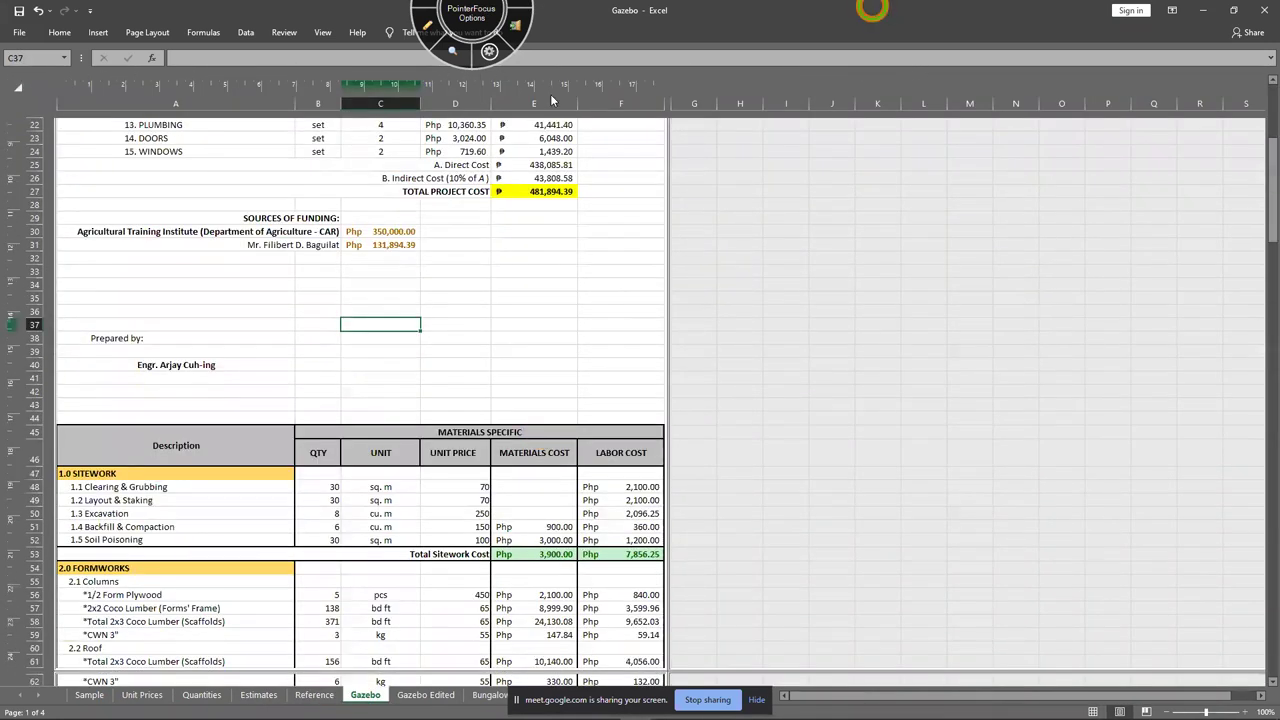
{"action": "key", "text": "super+Right"}
{"action": "scroll", "coordinate": [1100, 370], "scroll_direction": "down", "scroll_amount": 1}
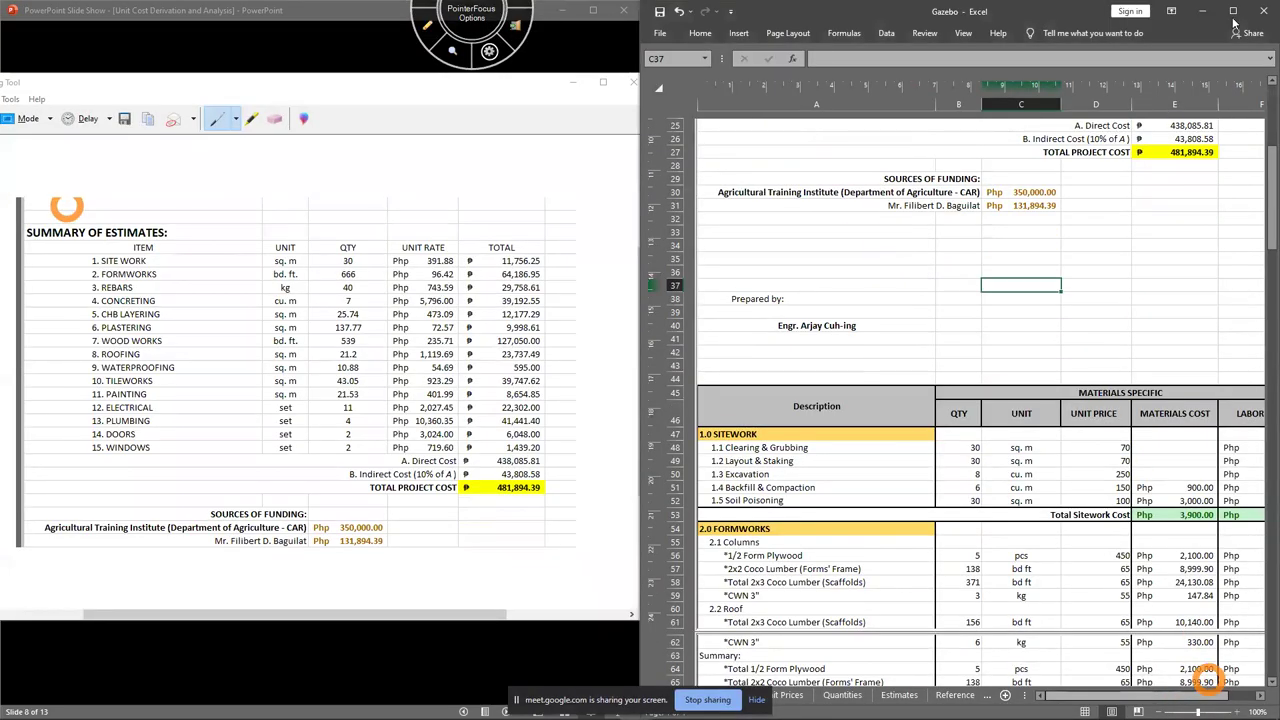
{"action": "key", "text": "super+Up"}
{"action": "left_click", "coordinate": [1243, 711]}
{"action": "left_click", "coordinate": [1243, 711]}
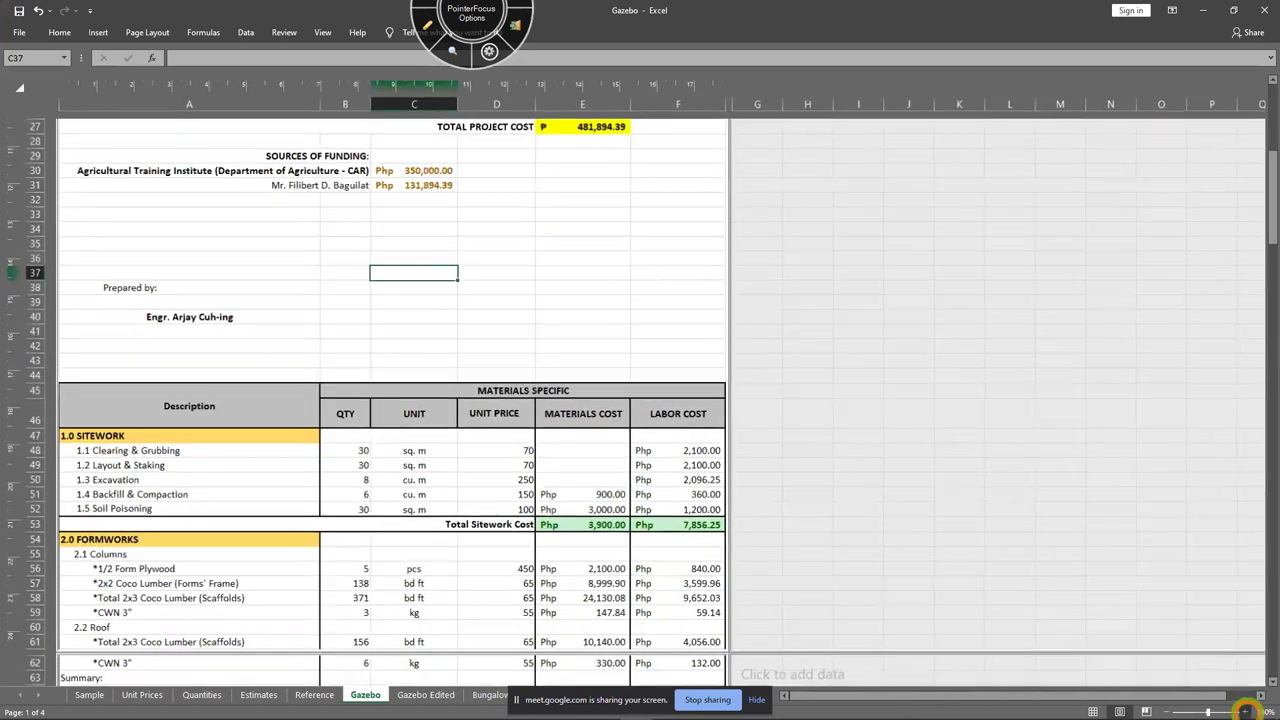
{"action": "left_click", "coordinate": [1243, 711]}
{"action": "left_click", "coordinate": [1243, 711]}
{"action": "scroll", "coordinate": [714, 260], "scroll_direction": "up", "scroll_amount": 1, "text": "ctrl"}
{"action": "scroll", "coordinate": [720, 250], "scroll_direction": "down", "scroll_amount": 2}
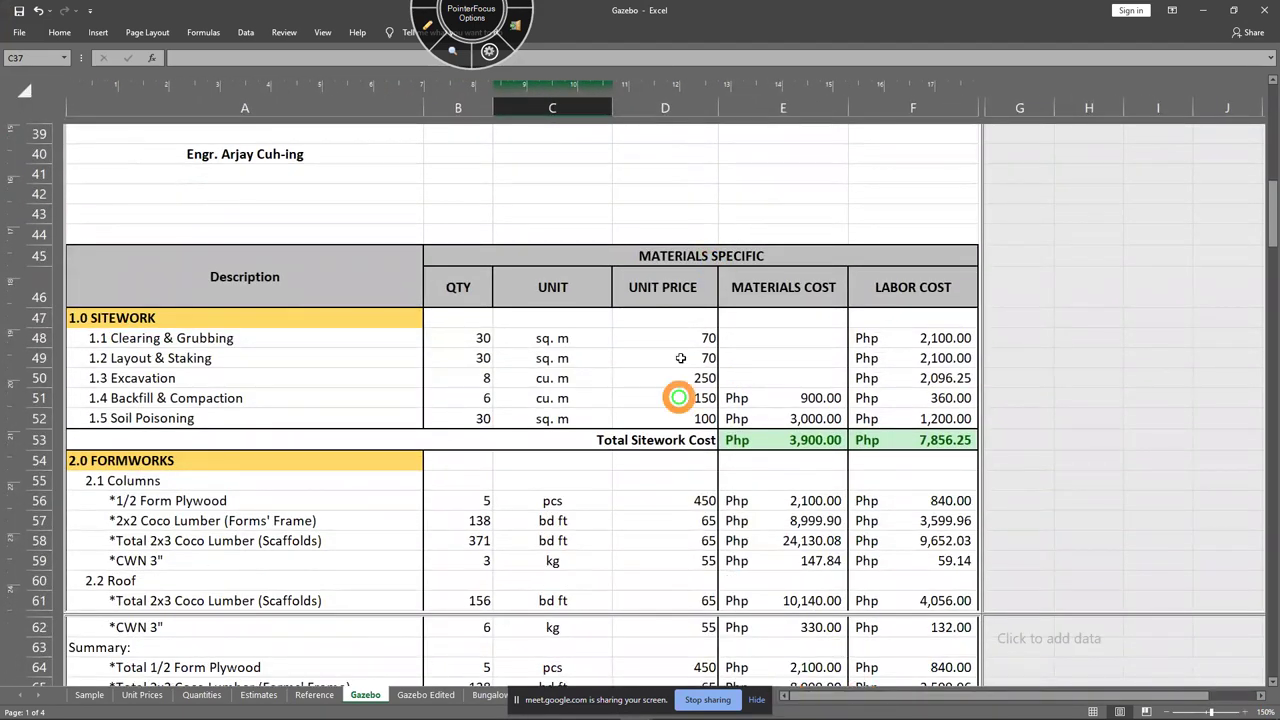
{"action": "scroll", "coordinate": [681, 345], "scroll_direction": "up", "scroll_amount": 3}
{"action": "scroll", "coordinate": [684, 345], "scroll_direction": "down", "scroll_amount": 1}
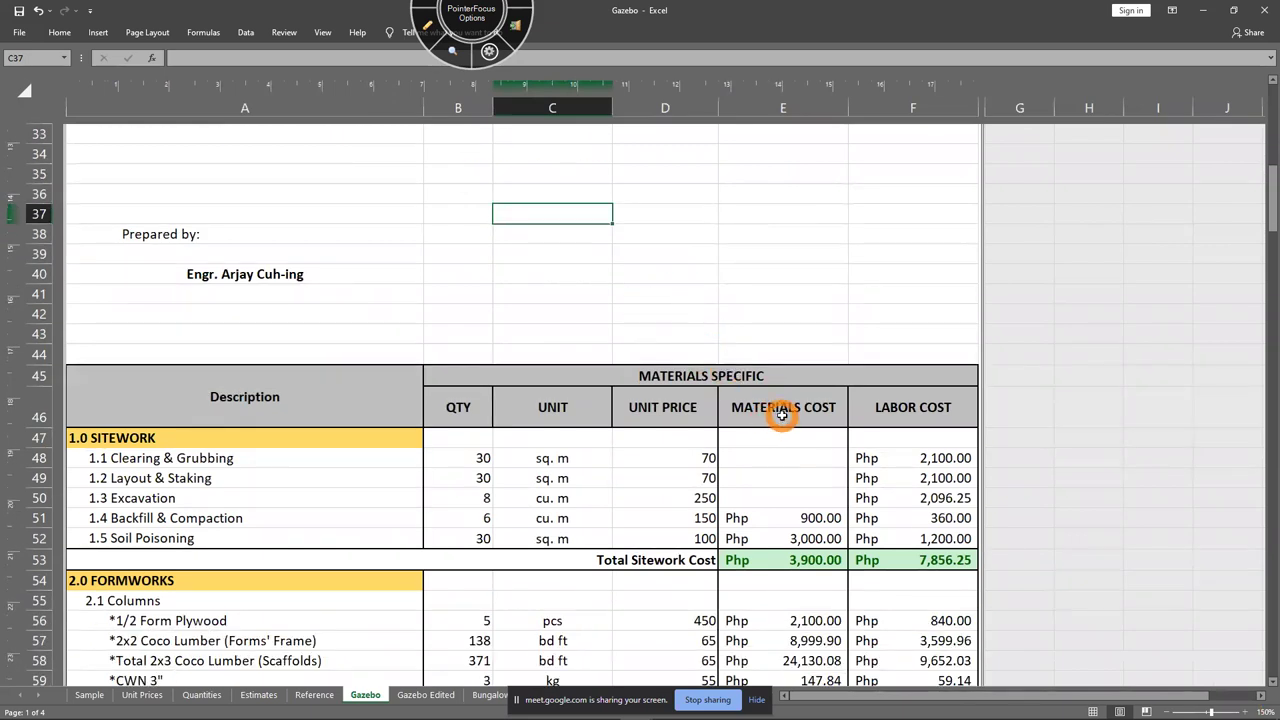
{"action": "scroll", "coordinate": [966, 471], "scroll_direction": "up", "scroll_amount": 10}
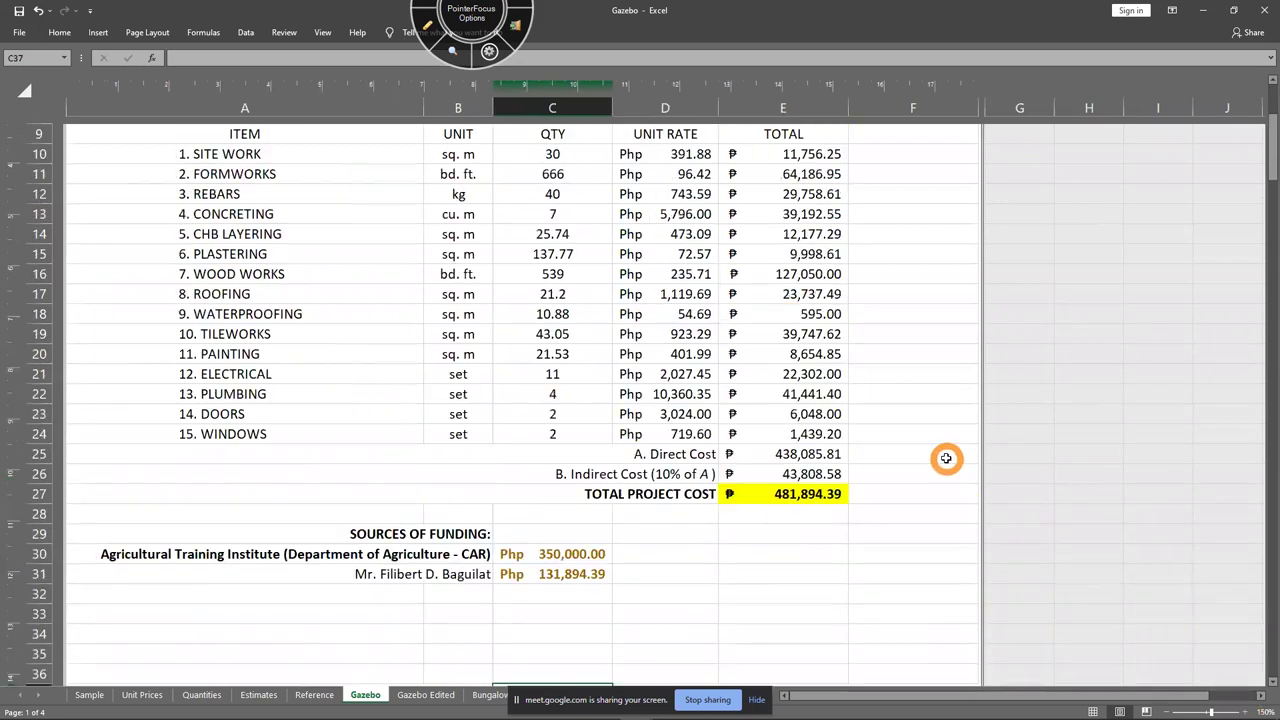
{"action": "scroll", "coordinate": [906, 434], "scroll_direction": "down", "scroll_amount": 2}
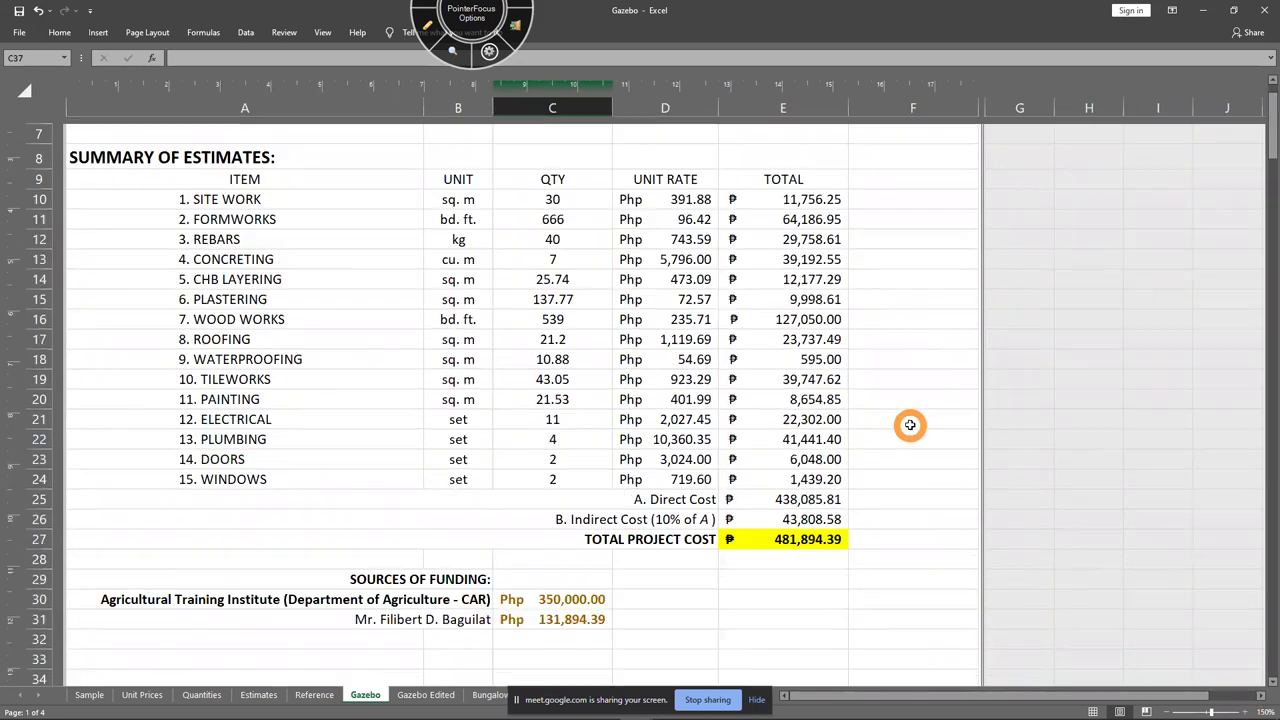
Clear the unit rates in D10:D24 of the Gazebo summary and keep the Home ribbon pinned open
{"action": "left_click_drag", "start_coordinate": [665, 200], "coordinate": [672, 479]}
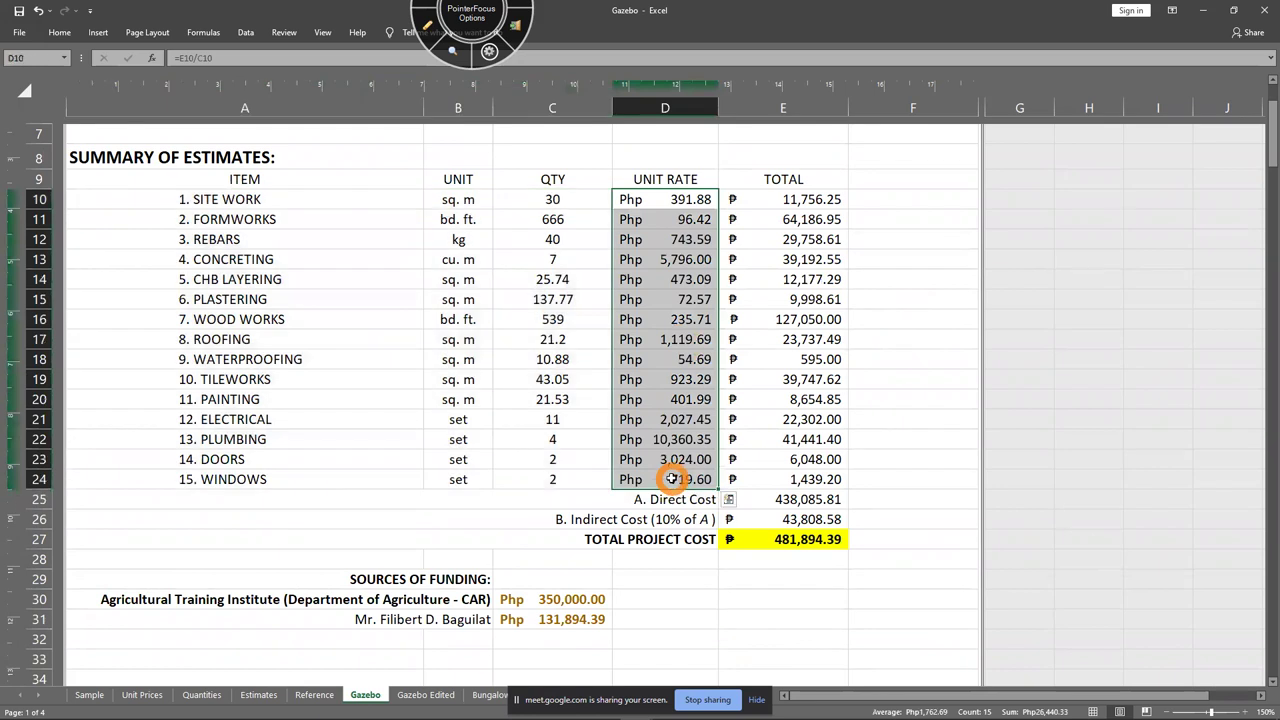
{"action": "key", "text": "Delete"}
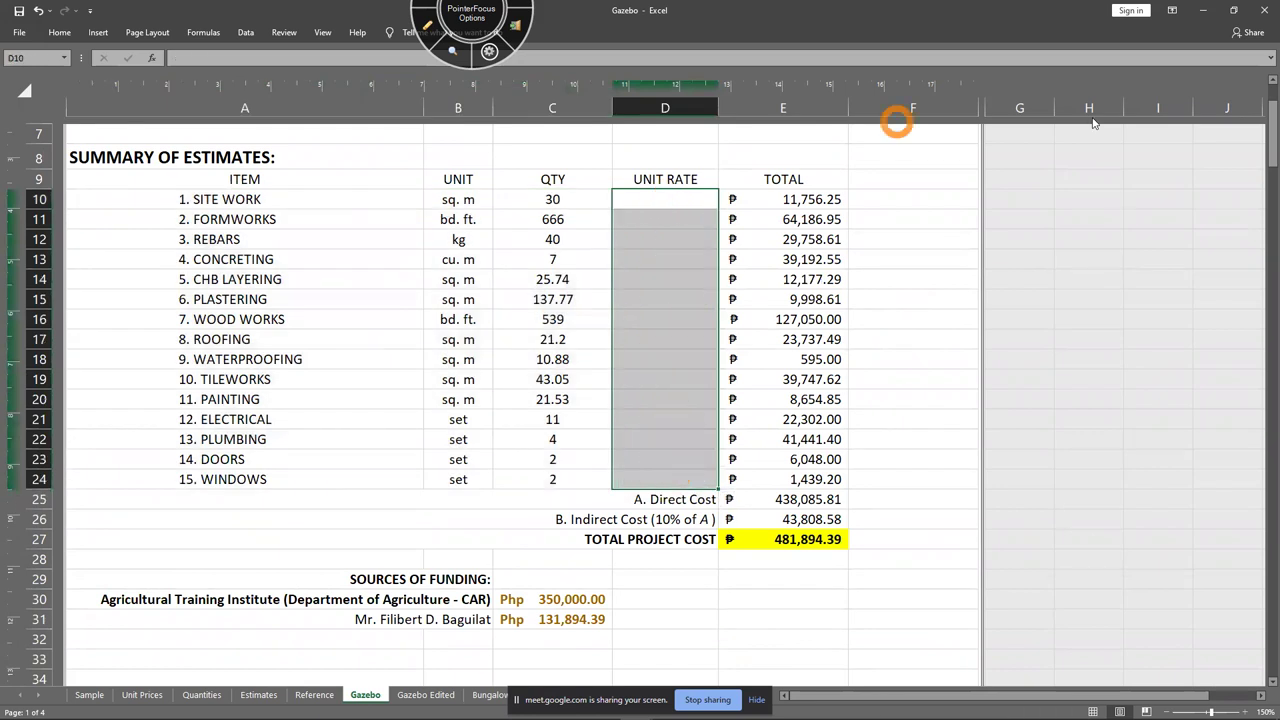
{"action": "left_click", "coordinate": [59, 33]}
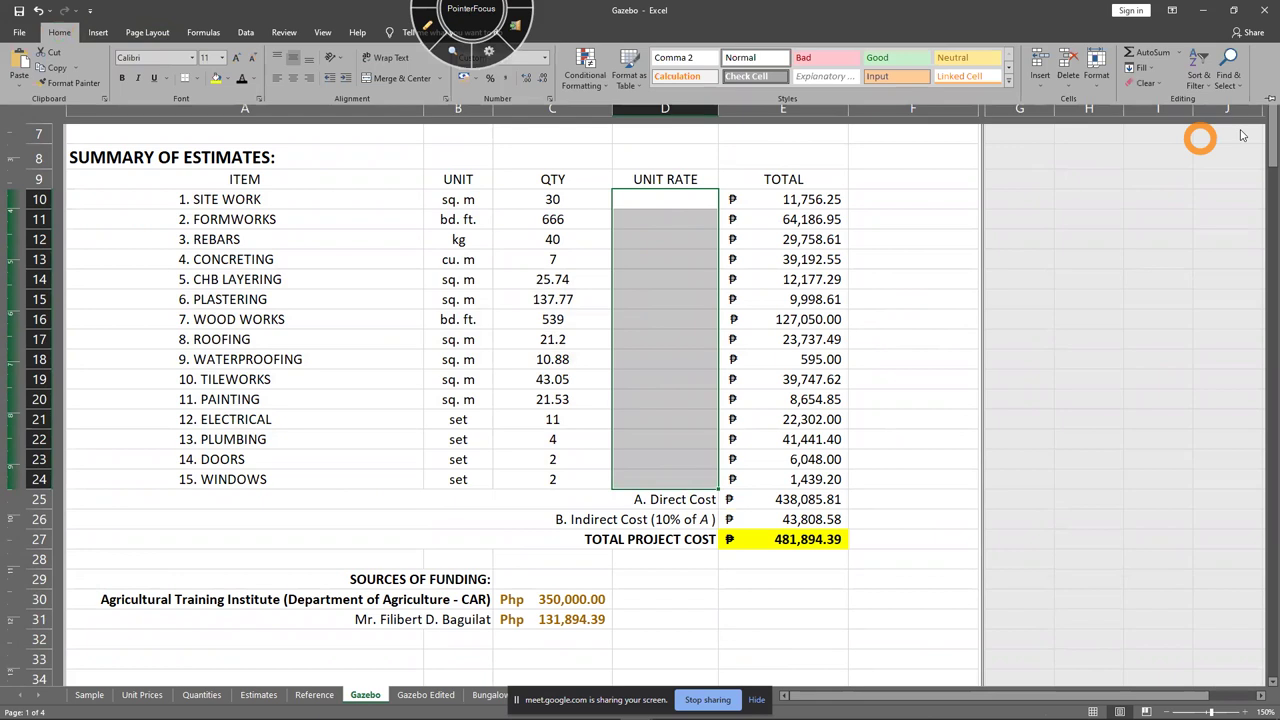
{"action": "left_click", "coordinate": [857, 319]}
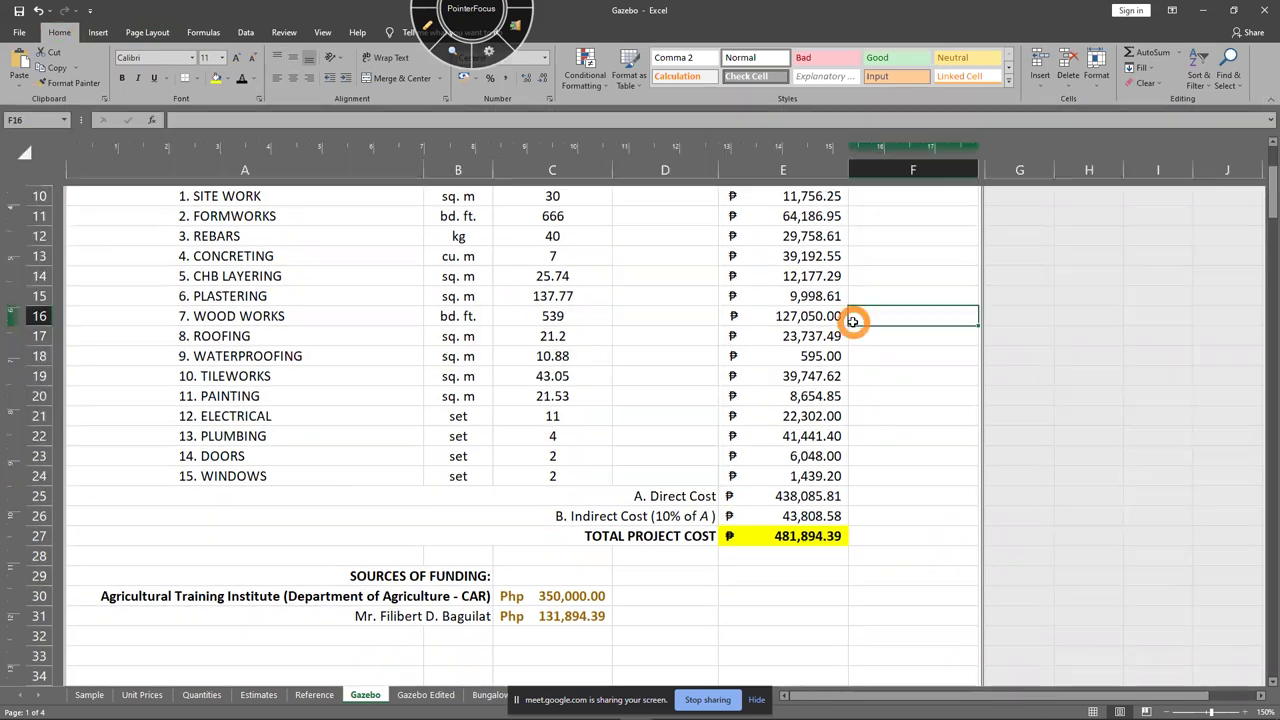
{"action": "key", "text": "alt+w"}
{"action": "key", "text": "p"}
{"action": "scroll", "coordinate": [929, 327], "scroll_direction": "down", "scroll_amount": 1}
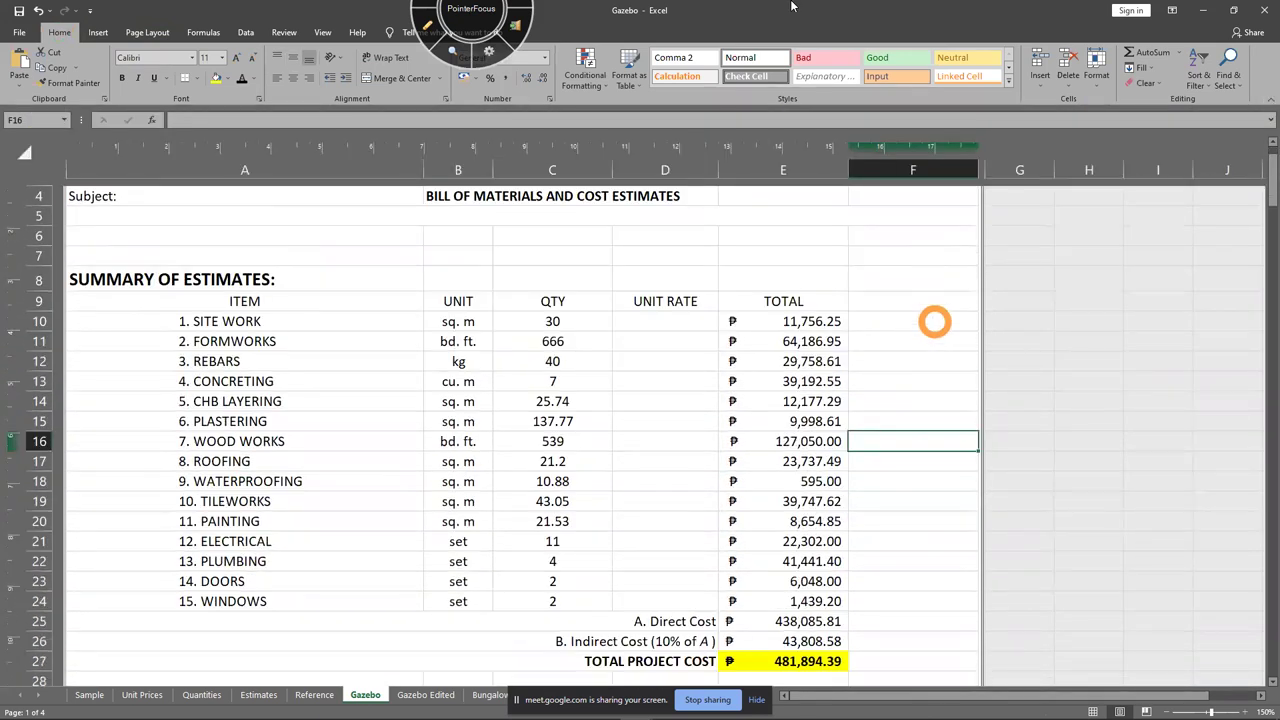
Place the Gazebo workbook side by side with the PowerPoint slide show and display the Derivation of Unit Cost slide
{"action": "left_click_drag", "start_coordinate": [740, 24], "coordinate": [6, 271]}
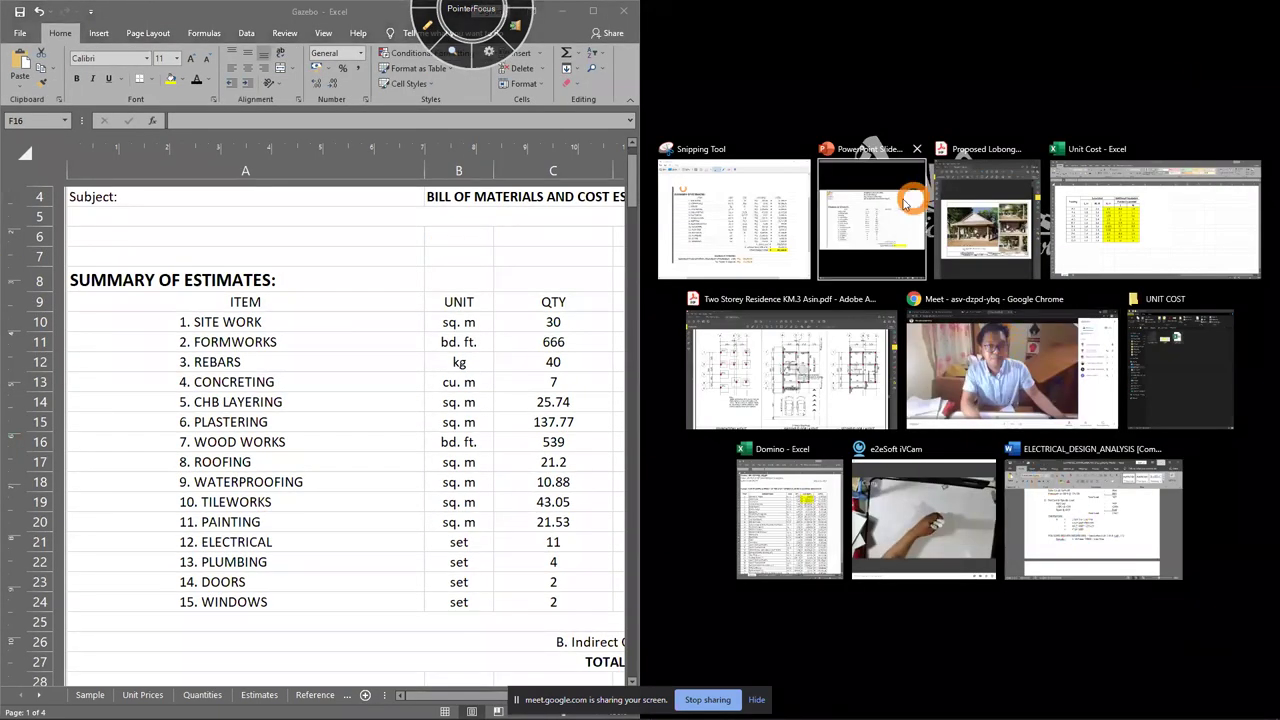
{"action": "left_click", "coordinate": [872, 215]}
{"action": "scroll", "coordinate": [1015, 428], "scroll_direction": "up", "scroll_amount": 2}
{"action": "scroll", "coordinate": [1015, 428], "scroll_direction": "down", "scroll_amount": 1}
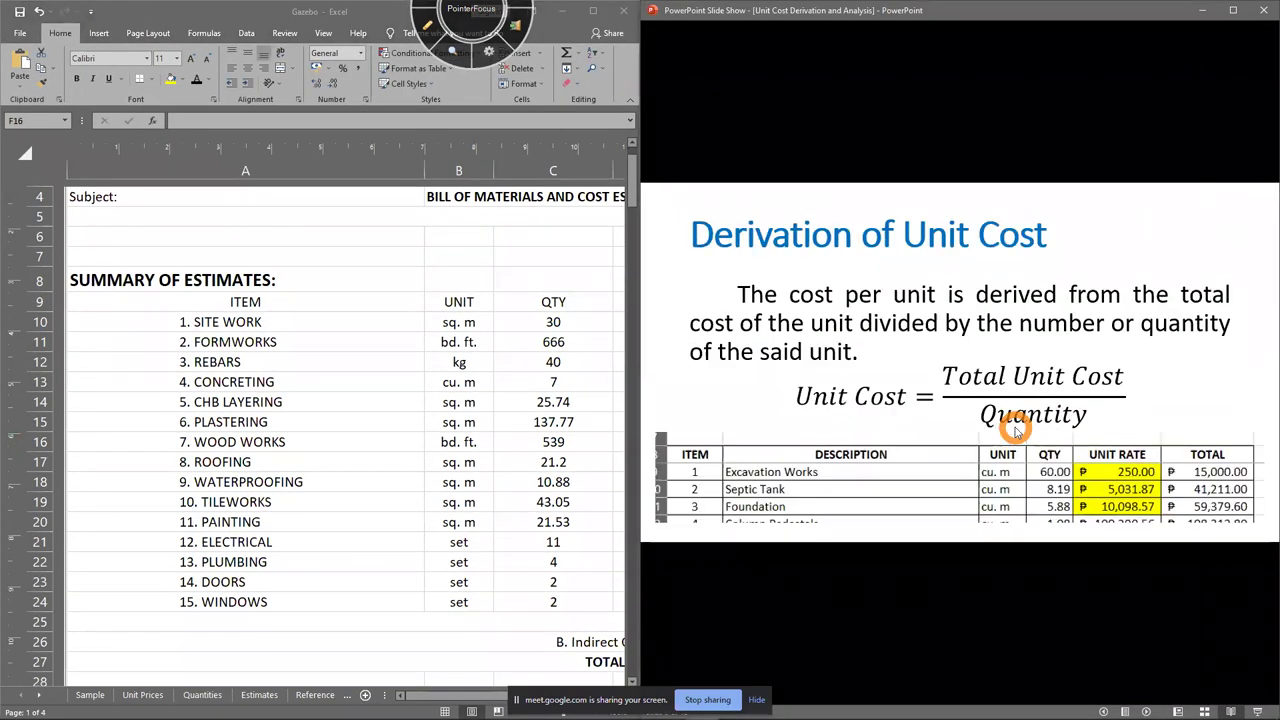
Circle the Unit Cost formula and its Total Unit Cost term with the pen, and exit the pen
{"action": "key", "text": "F11"}
{"action": "mouse_move", "coordinate": [805, 432]}
{"action": "left_mouse_down"}
{"action": "mouse_move", "coordinate": [1231, 393]}
{"action": "mouse_move", "coordinate": [850, 441]}
{"action": "left_mouse_up"}
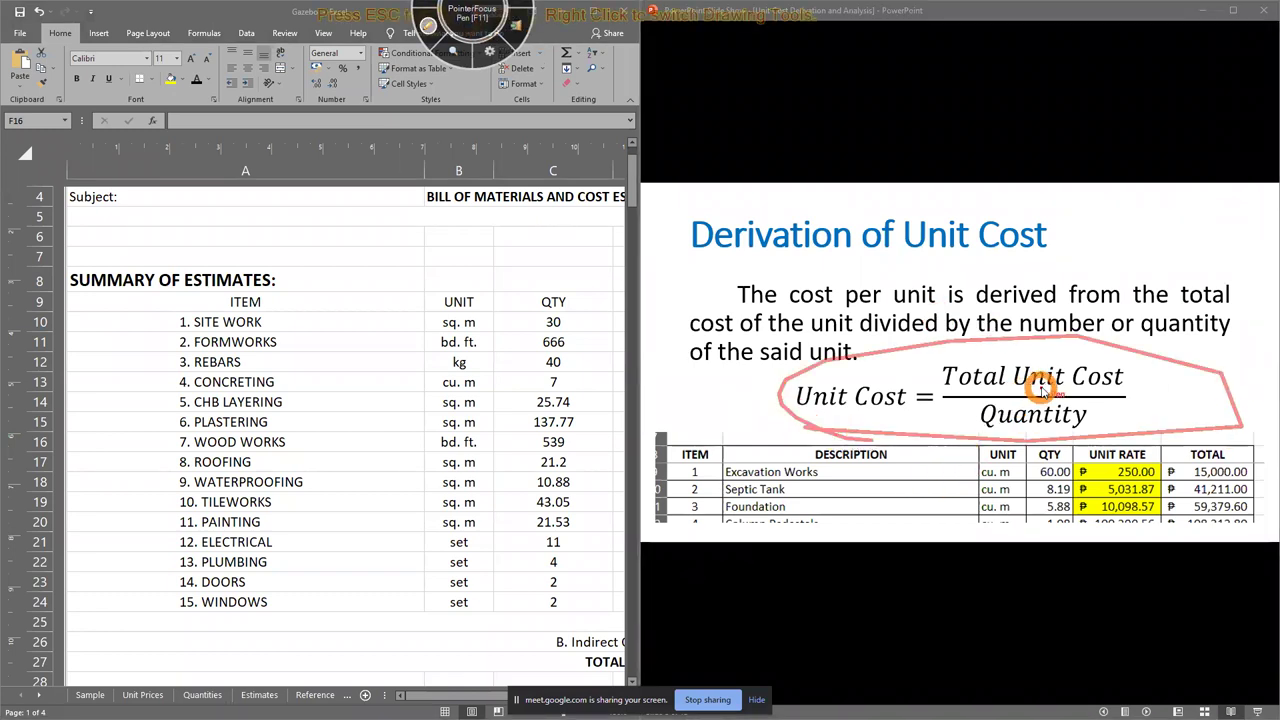
{"action": "mouse_move", "coordinate": [1130, 383]}
{"action": "left_mouse_down"}
{"action": "mouse_move", "coordinate": [975, 416]}
{"action": "mouse_move", "coordinate": [945, 348]}
{"action": "mouse_move", "coordinate": [1155, 360]}
{"action": "mouse_move", "coordinate": [1112, 390]}
{"action": "left_mouse_up"}
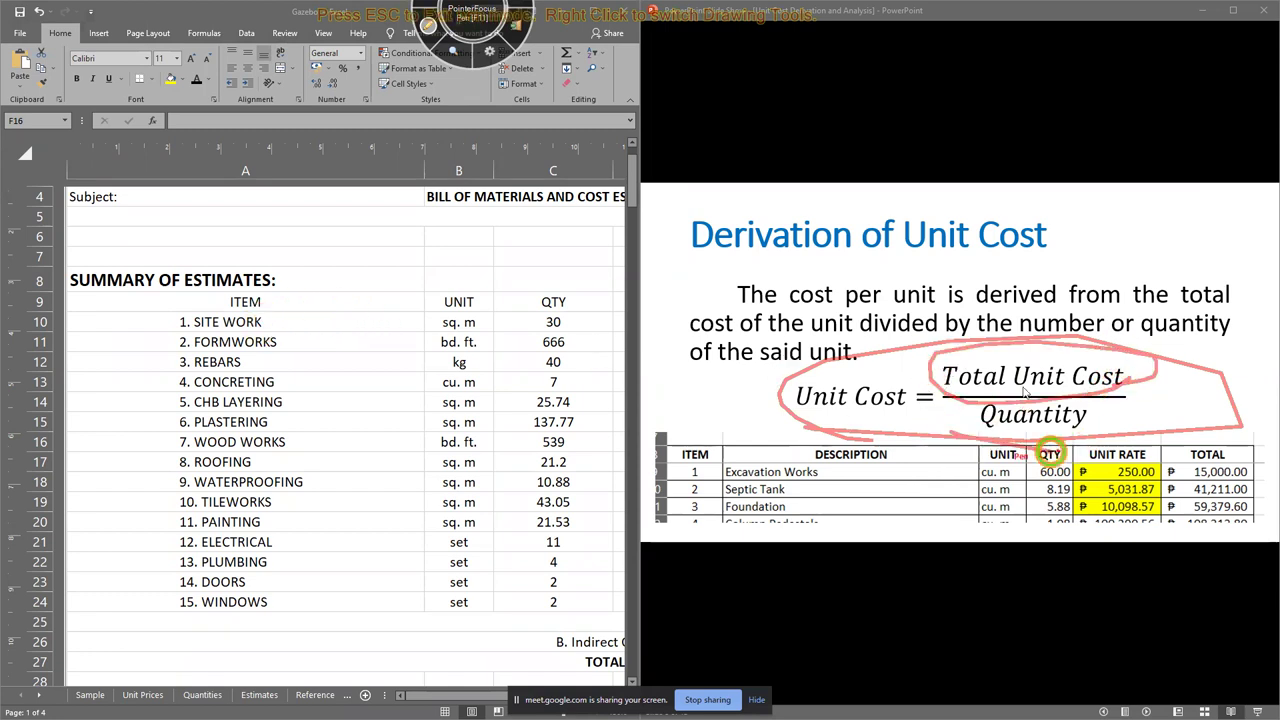
{"action": "left_click", "coordinate": [428, 26]}
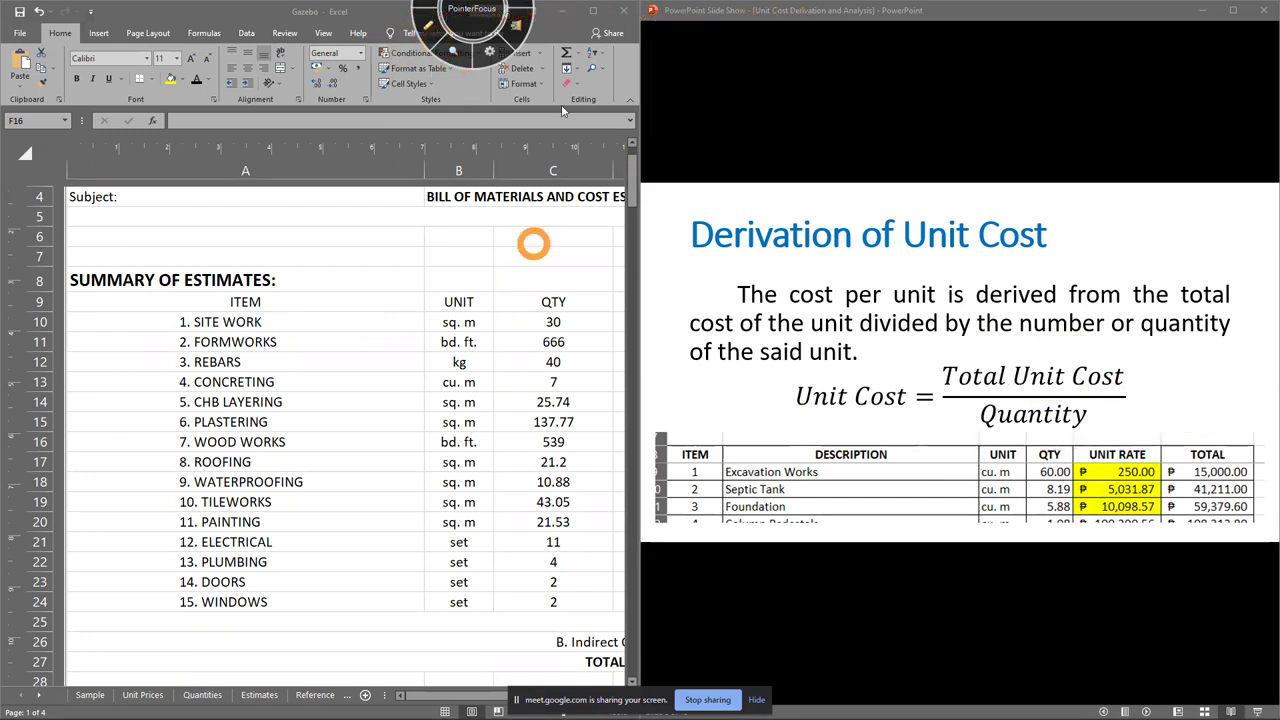
Maximize the Gazebo workbook, mark the UNIT and QTY columns and the UNIT RATE heading with the pen, and exit the pen
{"action": "left_click", "coordinate": [593, 10]}
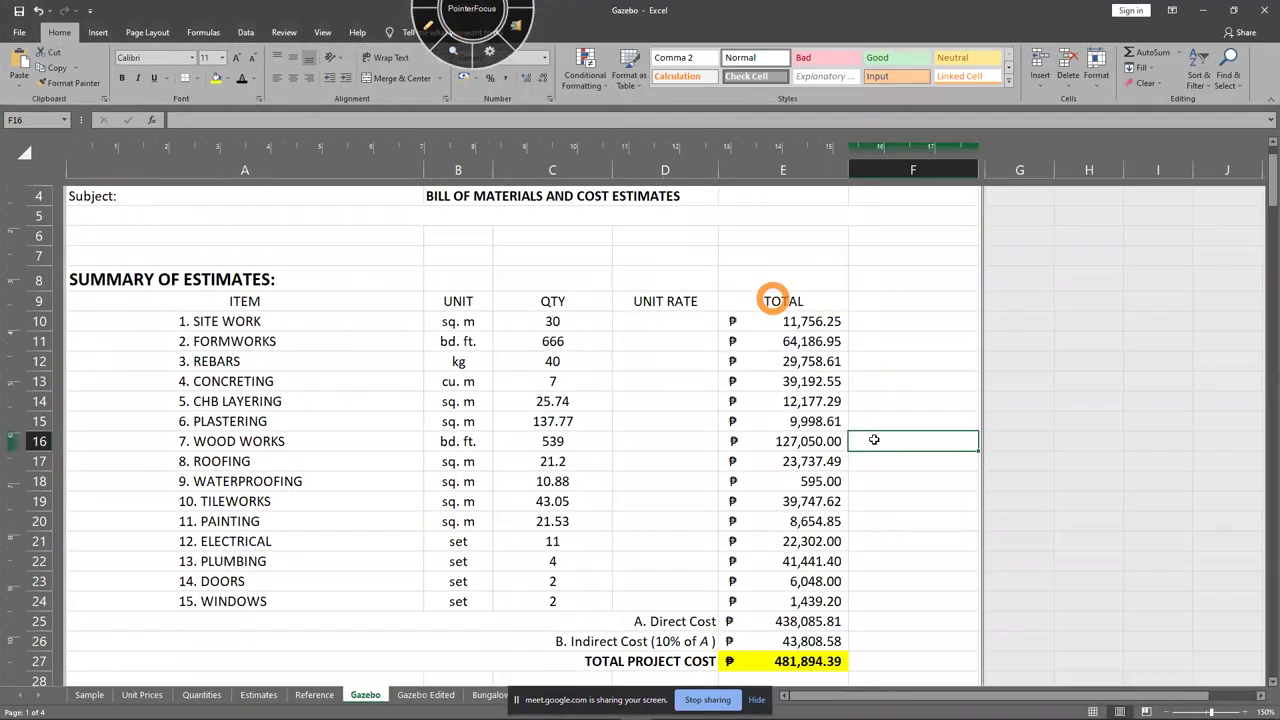
{"action": "left_click", "coordinate": [428, 26]}
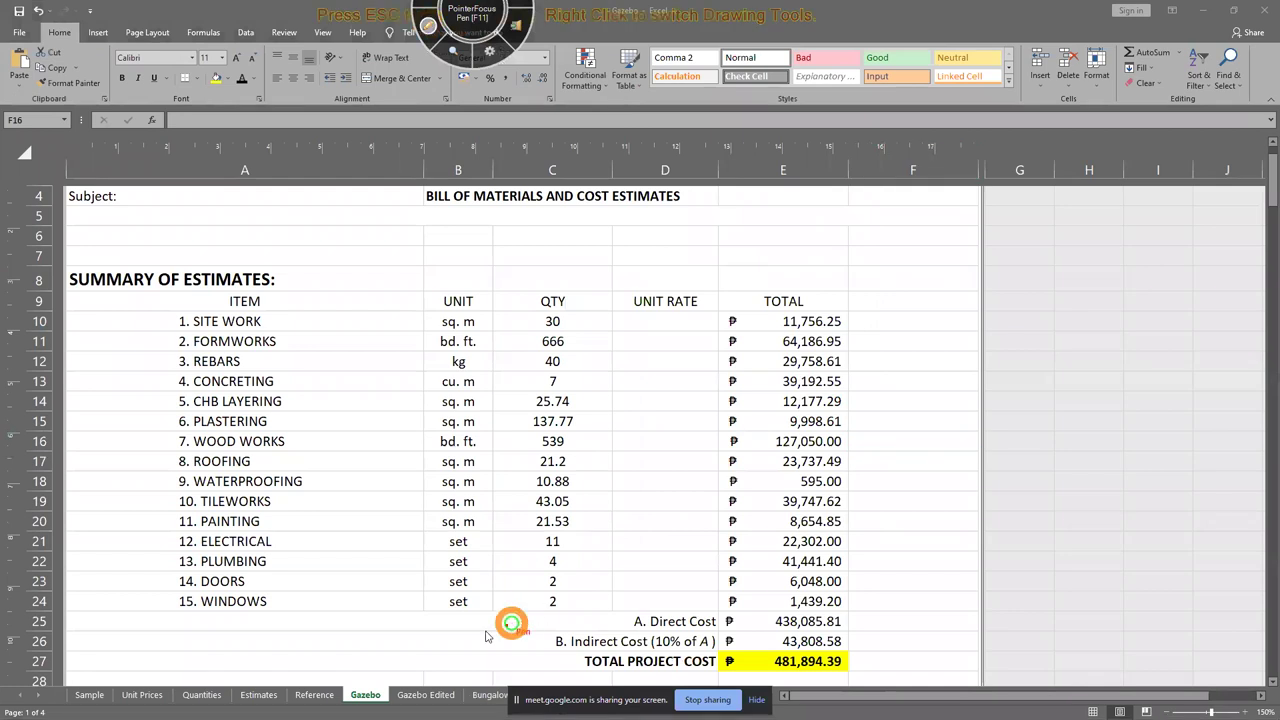
{"action": "mouse_move", "coordinate": [455, 630]}
{"action": "left_mouse_down"}
{"action": "mouse_move", "coordinate": [560, 570]}
{"action": "mouse_move", "coordinate": [405, 300]}
{"action": "mouse_move", "coordinate": [446, 632]}
{"action": "left_mouse_up"}
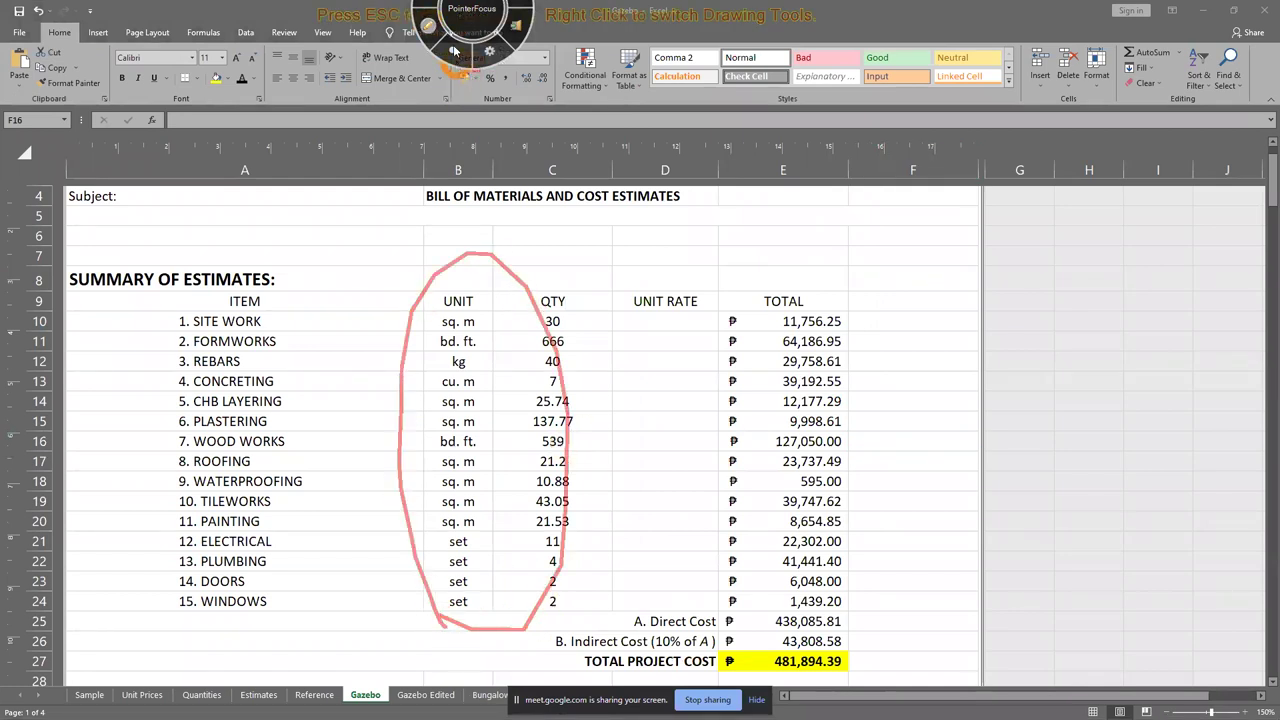
{"action": "mouse_move", "coordinate": [535, 243]}
{"action": "left_mouse_down"}
{"action": "mouse_move", "coordinate": [487, 318]}
{"action": "mouse_move", "coordinate": [508, 316]}
{"action": "left_mouse_up"}
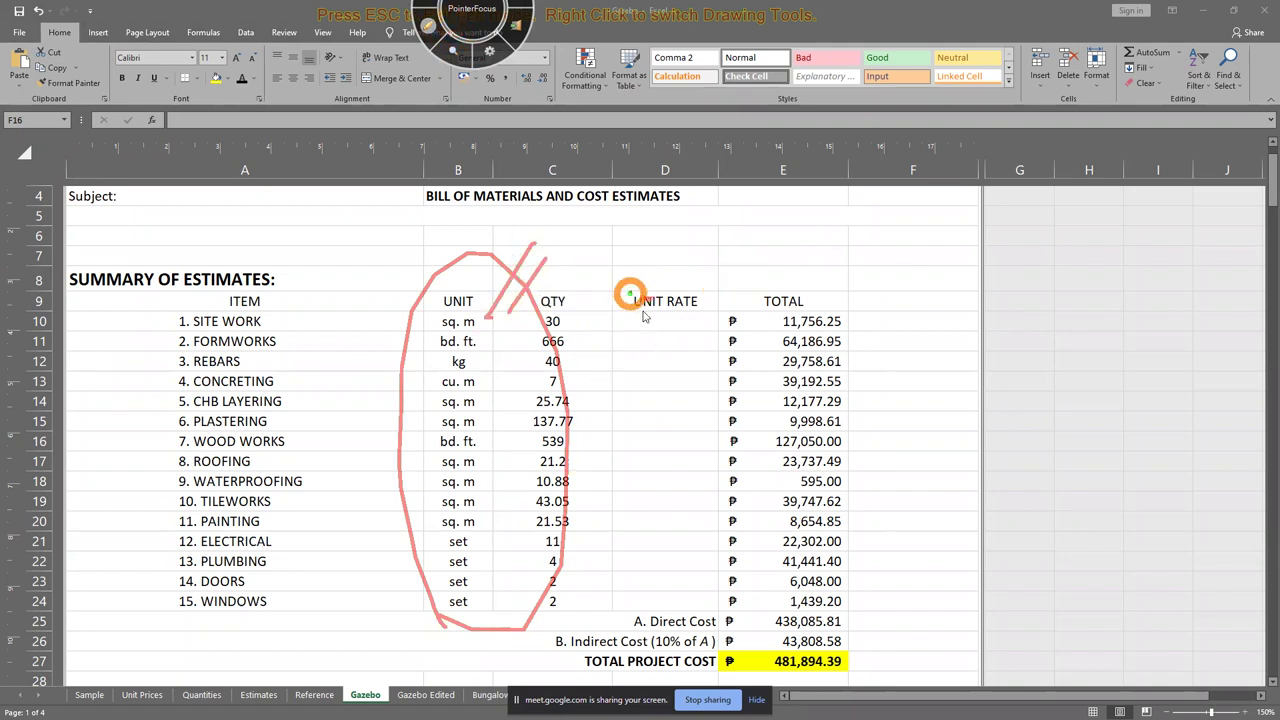
{"action": "left_click_drag", "start_coordinate": [654, 323], "coordinate": [646, 340]}
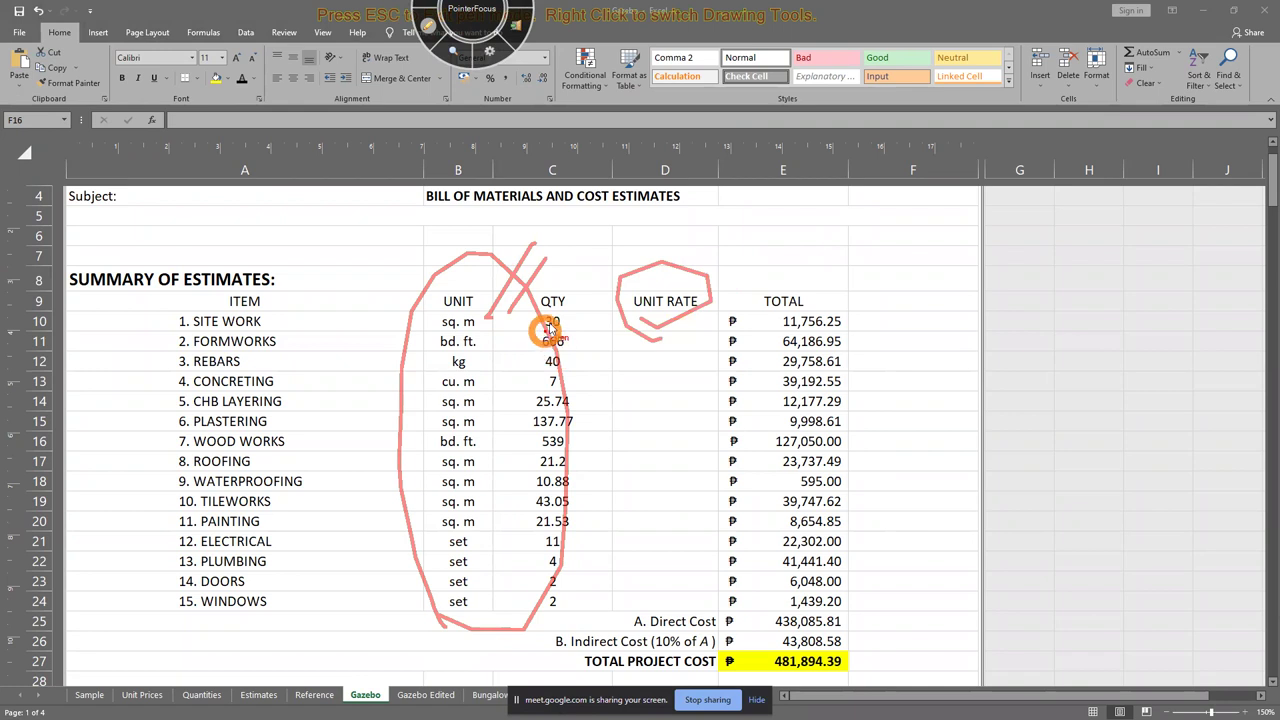
{"action": "key", "text": "Escape"}
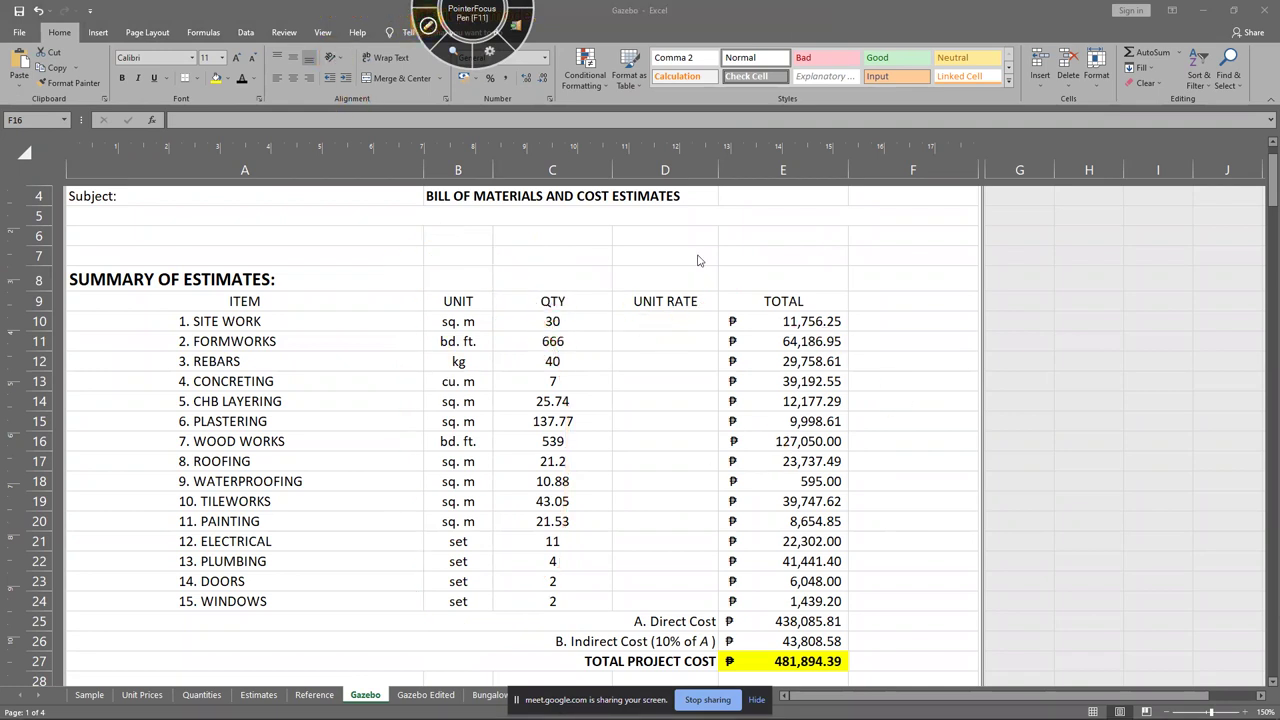
Clear the totals in E10:E24 of the Gazebo summary and circle the UNIT and QTY columns with the pen
{"action": "left_click_drag", "start_coordinate": [773, 321], "coordinate": [768, 605]}
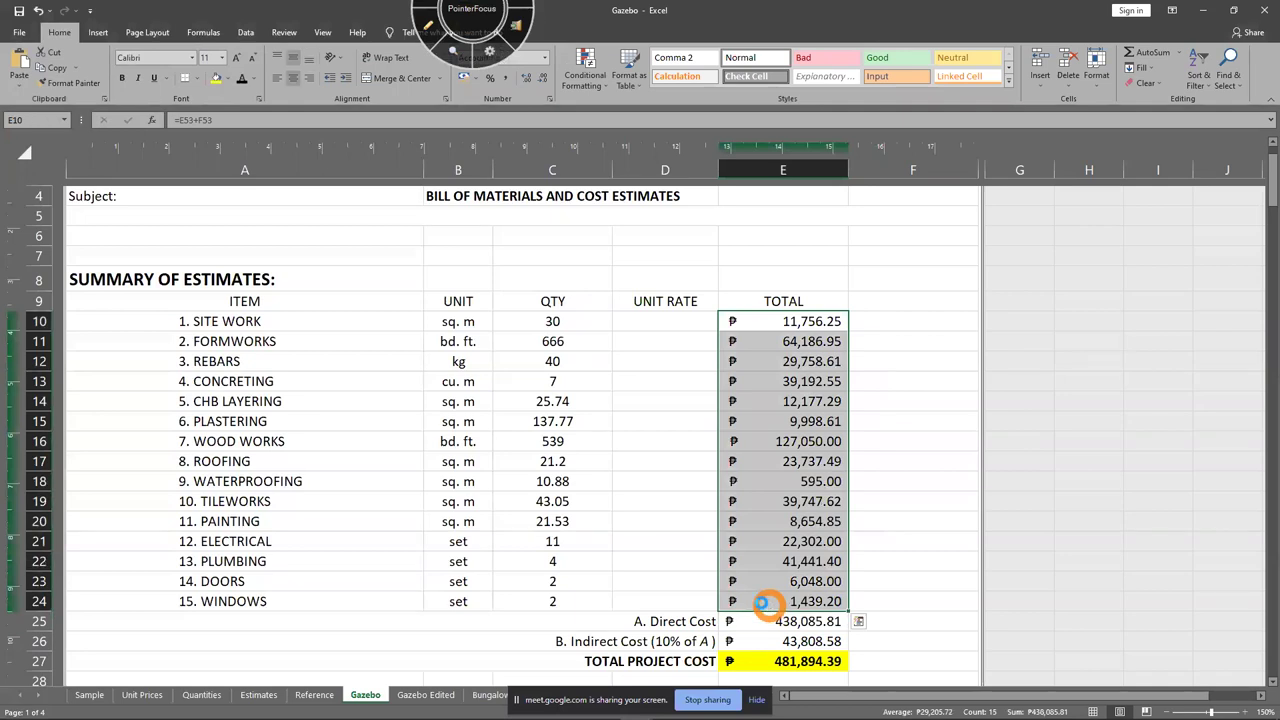
{"action": "key", "text": "Delete"}
{"action": "left_click", "coordinate": [428, 27]}
{"action": "mouse_move", "coordinate": [478, 600]}
{"action": "left_mouse_down"}
{"action": "mouse_move", "coordinate": [443, 617]}
{"action": "mouse_move", "coordinate": [491, 263]}
{"action": "mouse_move", "coordinate": [490, 600]}
{"action": "left_mouse_up"}
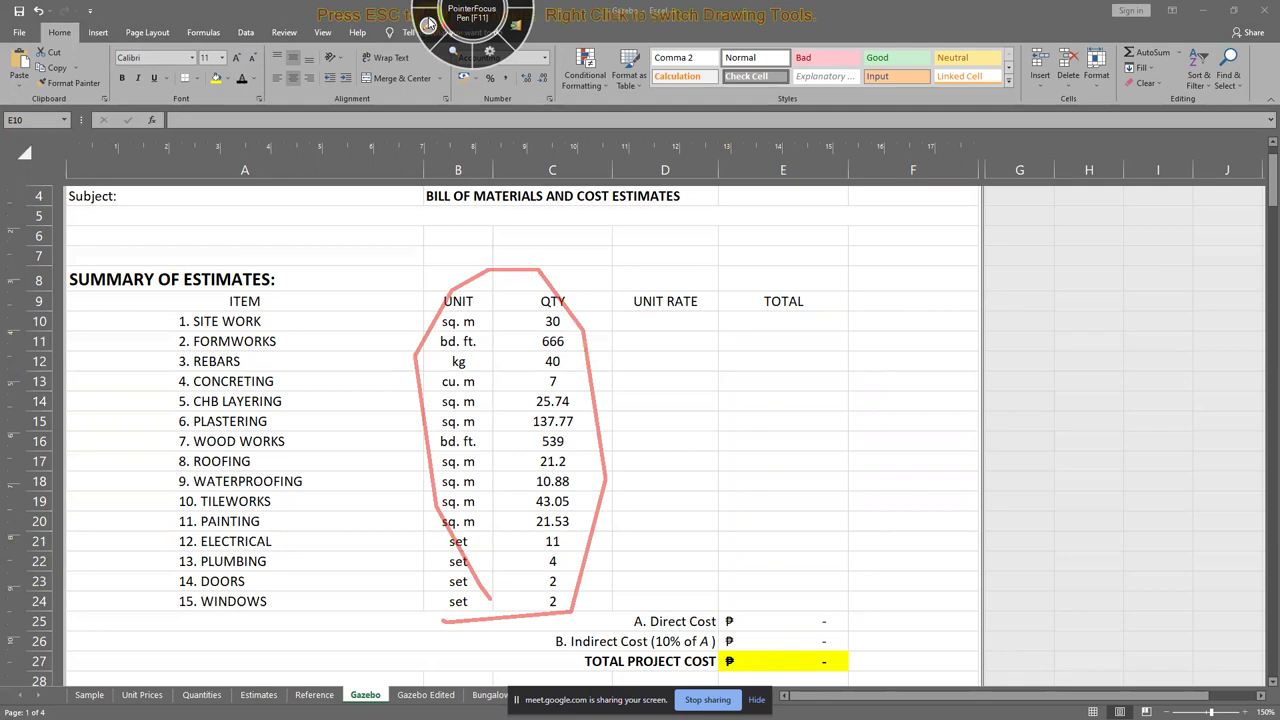
{"action": "left_click", "coordinate": [428, 24]}
Mark the 1.0 SITEWORK and 2.0 FORMWORKS headings in the cost breakdown with the pen, and exit the pen
{"action": "scroll", "coordinate": [714, 371], "scroll_direction": "down", "scroll_amount": 15}
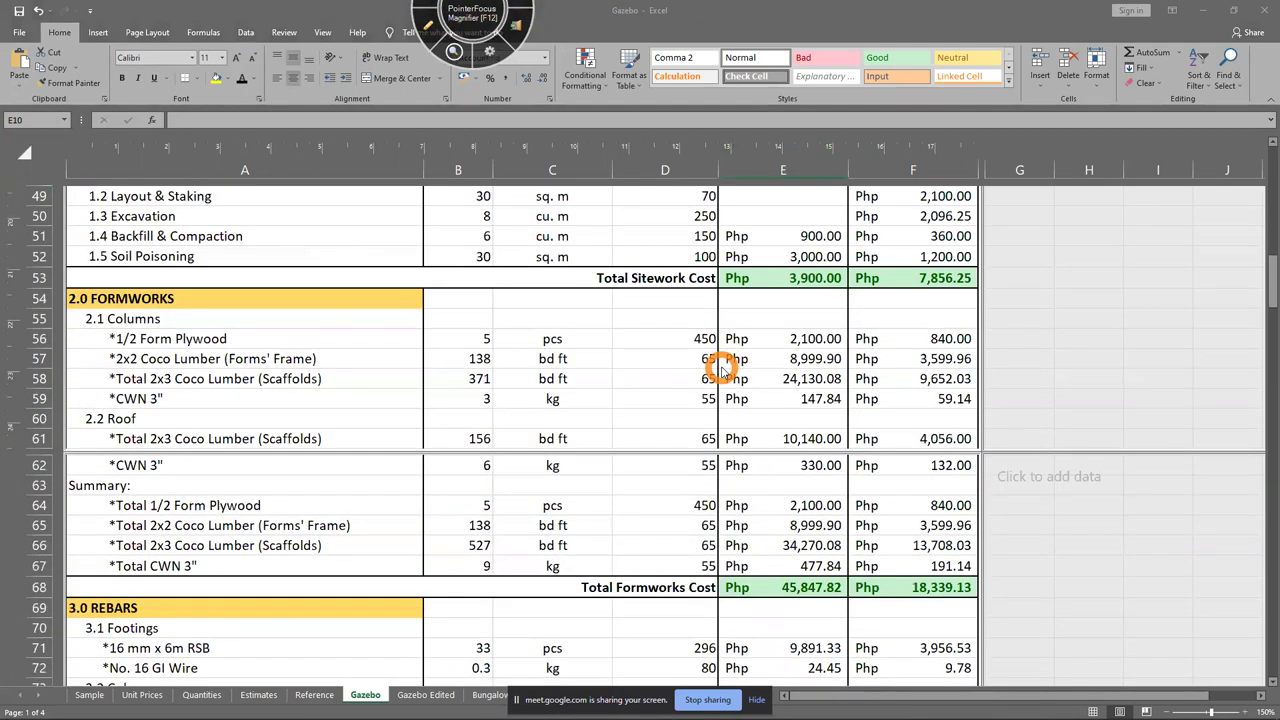
{"action": "scroll", "coordinate": [724, 371], "scroll_direction": "up", "scroll_amount": 2}
{"action": "scroll", "coordinate": [722, 370], "scroll_direction": "down", "scroll_amount": 1}
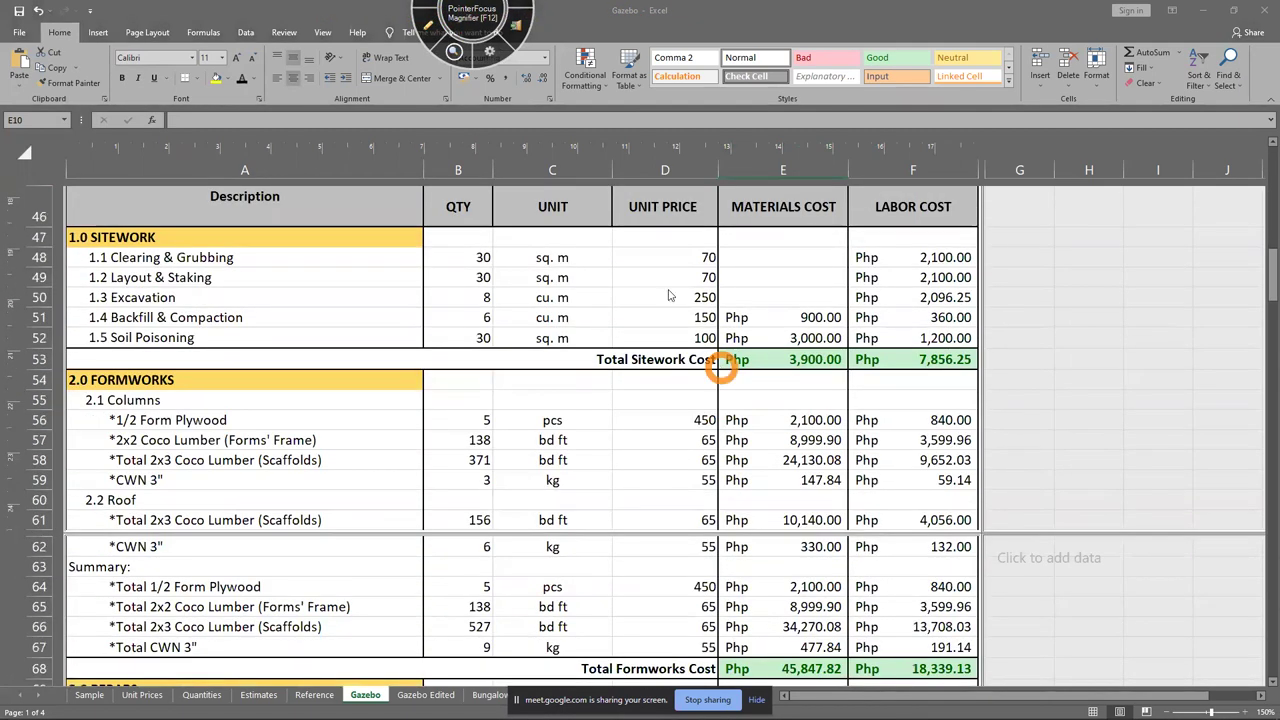
{"action": "left_click", "coordinate": [428, 27]}
{"action": "mouse_move", "coordinate": [72, 255]}
{"action": "left_mouse_down"}
{"action": "mouse_move", "coordinate": [100, 222]}
{"action": "mouse_move", "coordinate": [68, 246]}
{"action": "left_mouse_up"}
{"action": "mouse_move", "coordinate": [70, 392]}
{"action": "left_mouse_down"}
{"action": "mouse_move", "coordinate": [176, 370]}
{"action": "mouse_move", "coordinate": [70, 385]}
{"action": "left_mouse_up"}
{"action": "left_click", "coordinate": [428, 27]}
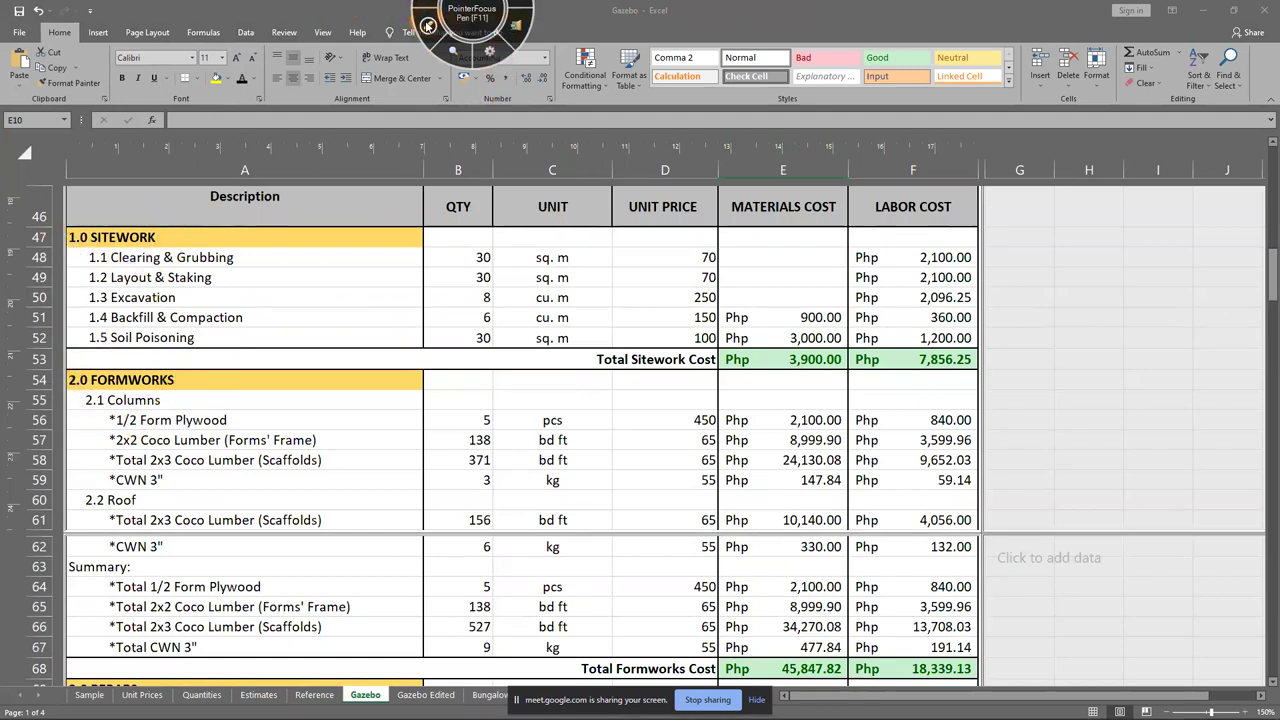
Circle the sitework unit prices and mark the MATERIALS COST and LABOR COST headings with the pen, and exit the pen
{"action": "left_click", "coordinate": [428, 27]}
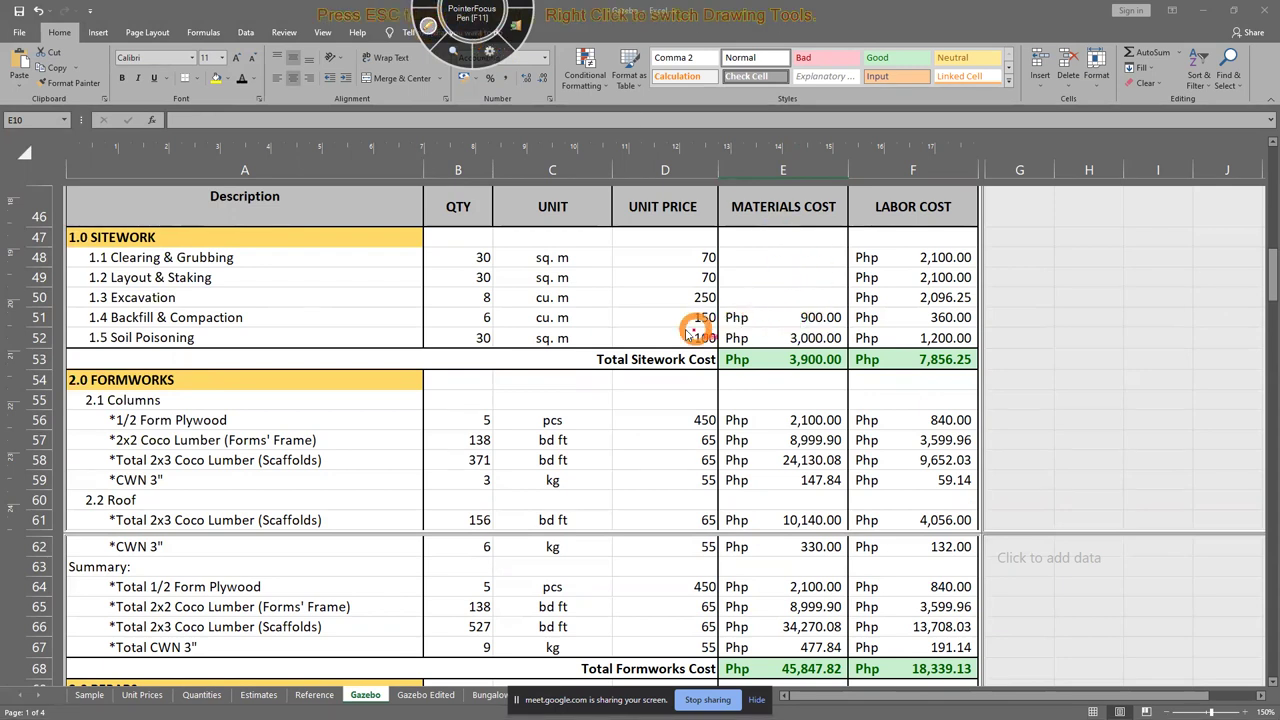
{"action": "mouse_move", "coordinate": [655, 352]}
{"action": "left_mouse_down"}
{"action": "mouse_move", "coordinate": [760, 234]}
{"action": "mouse_move", "coordinate": [646, 263]}
{"action": "mouse_move", "coordinate": [655, 350]}
{"action": "left_mouse_up"}
{"action": "left_click_drag", "start_coordinate": [811, 213], "coordinate": [831, 192]}
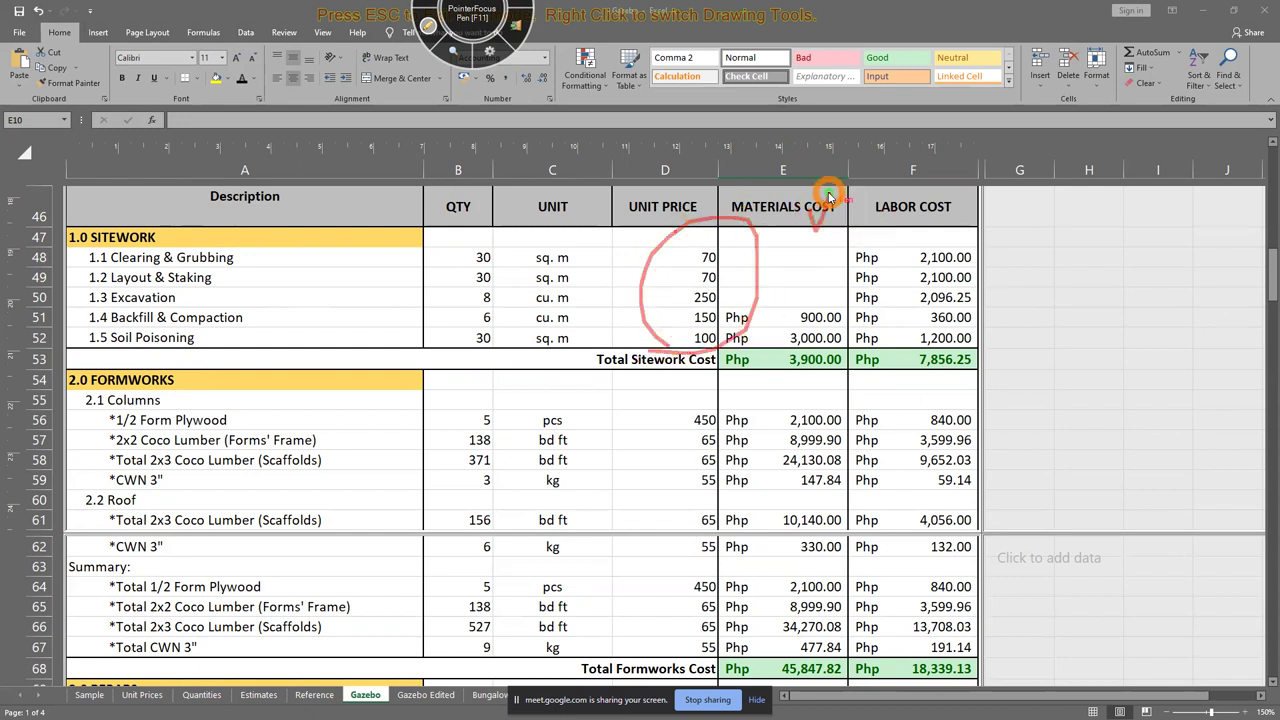
{"action": "left_click_drag", "start_coordinate": [928, 224], "coordinate": [962, 163]}
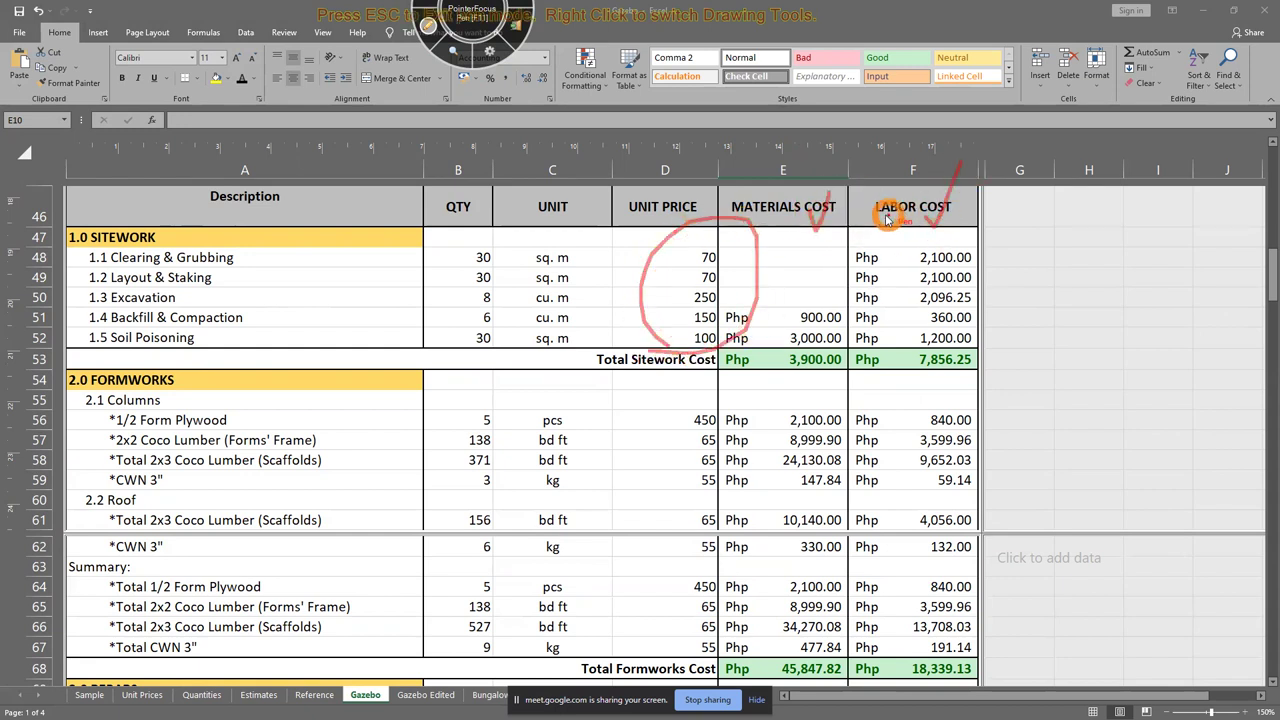
{"action": "mouse_move", "coordinate": [938, 228]}
{"action": "left_mouse_down"}
{"action": "mouse_move", "coordinate": [968, 194]}
{"action": "mouse_move", "coordinate": [876, 199]}
{"action": "left_mouse_up"}
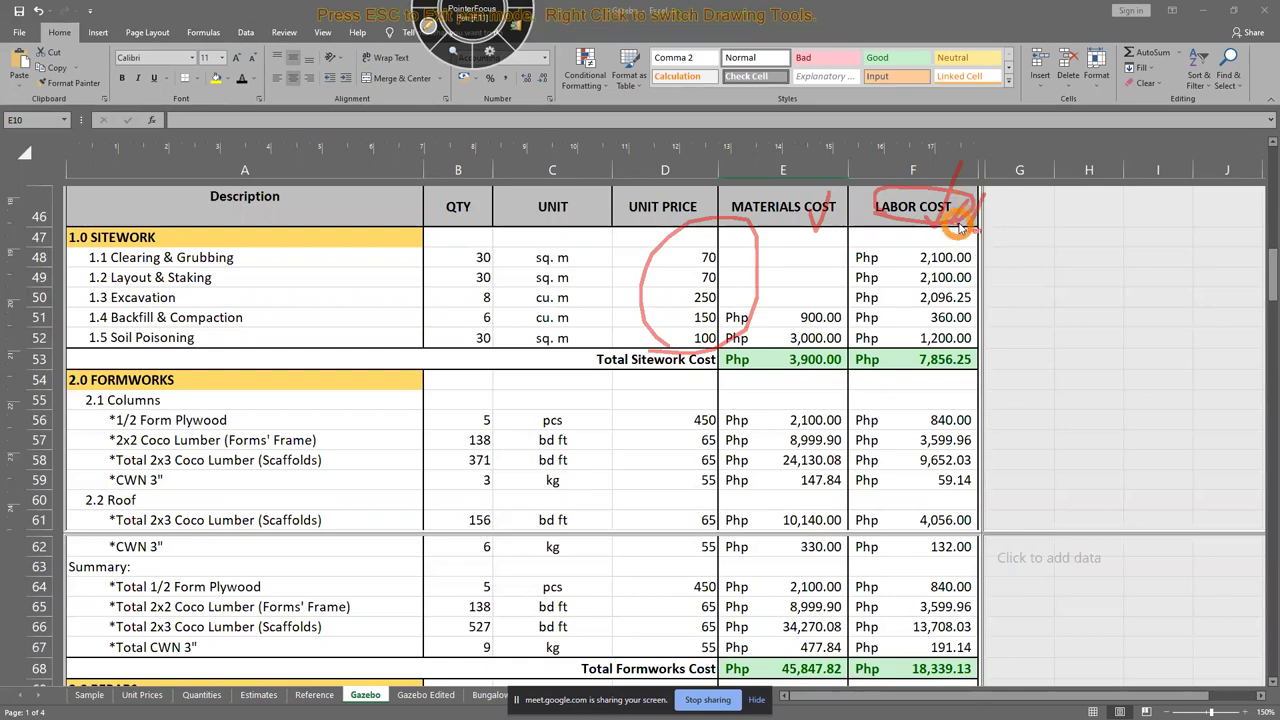
{"action": "mouse_move", "coordinate": [937, 233]}
{"action": "left_mouse_down"}
{"action": "mouse_move", "coordinate": [855, 205]}
{"action": "mouse_move", "coordinate": [920, 237]}
{"action": "left_mouse_up"}
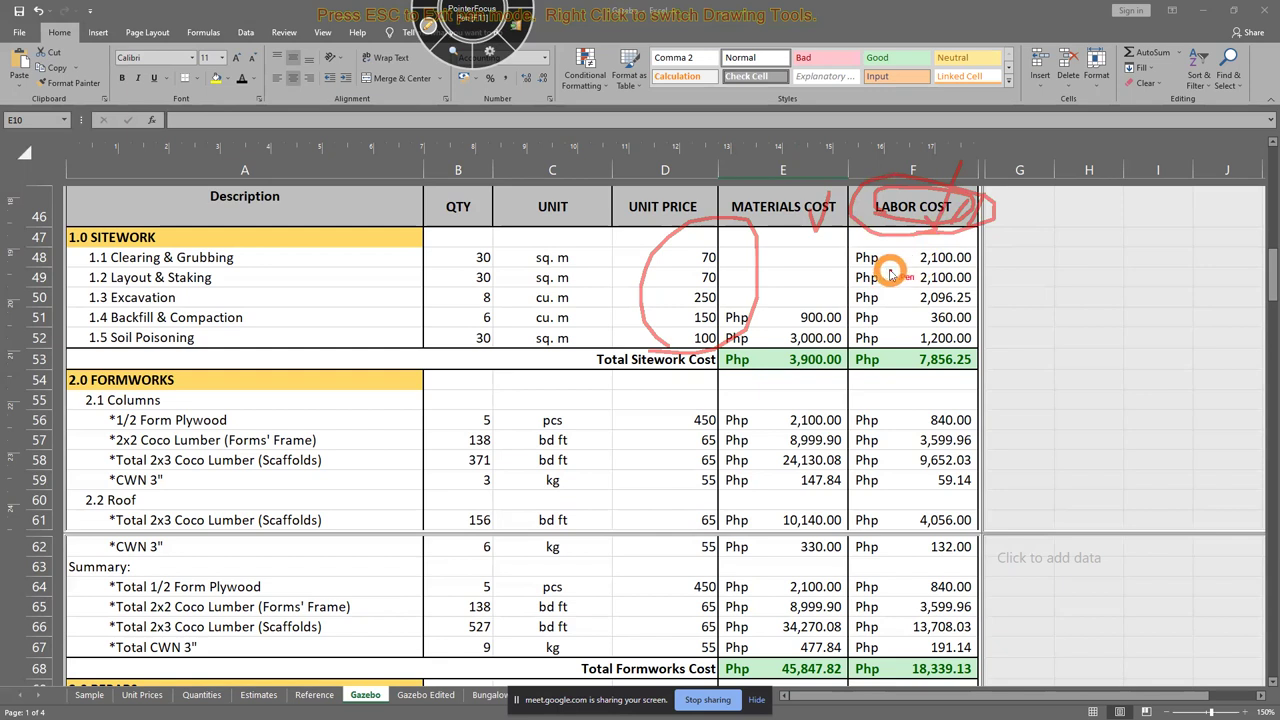
{"action": "mouse_move", "coordinate": [775, 236]}
{"action": "left_mouse_down"}
{"action": "mouse_move", "coordinate": [735, 215]}
{"action": "mouse_move", "coordinate": [828, 192]}
{"action": "mouse_move", "coordinate": [720, 200]}
{"action": "mouse_move", "coordinate": [775, 234]}
{"action": "left_mouse_up"}
{"action": "mouse_move", "coordinate": [950, 240]}
{"action": "left_mouse_down"}
{"action": "mouse_move", "coordinate": [945, 262]}
{"action": "mouse_move", "coordinate": [862, 268]}
{"action": "left_mouse_up"}
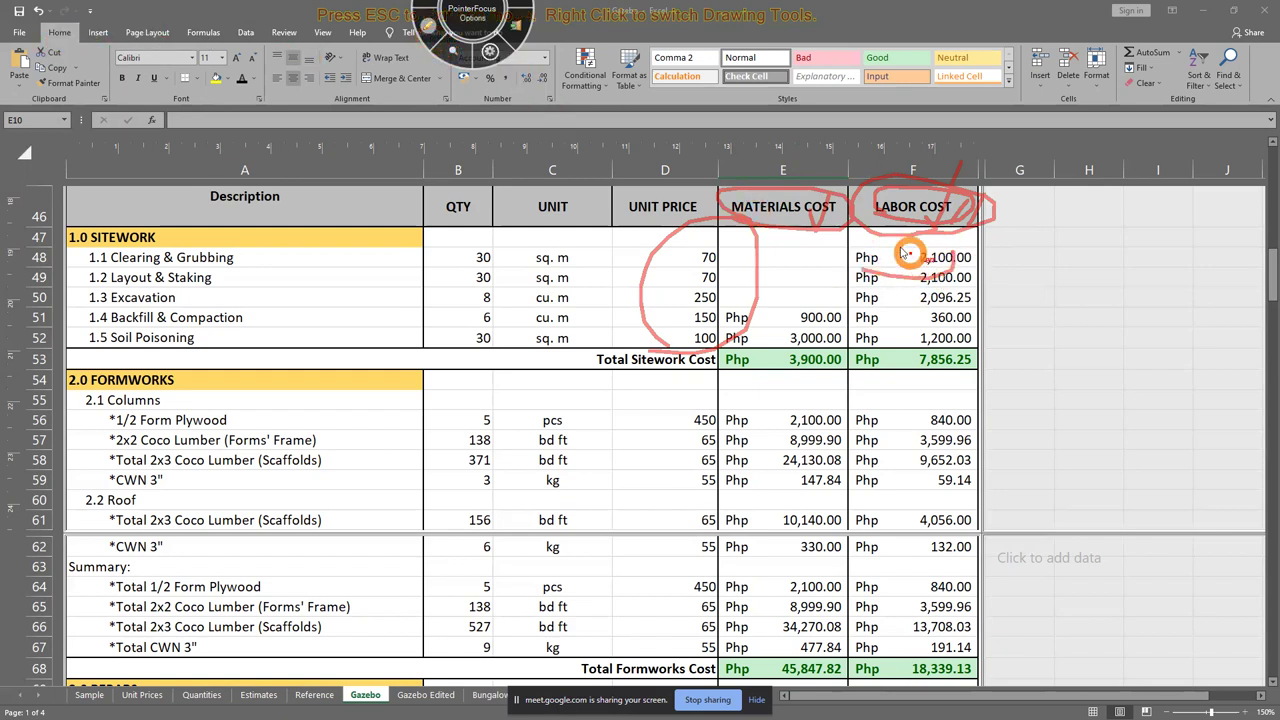
{"action": "left_click", "coordinate": [430, 33]}
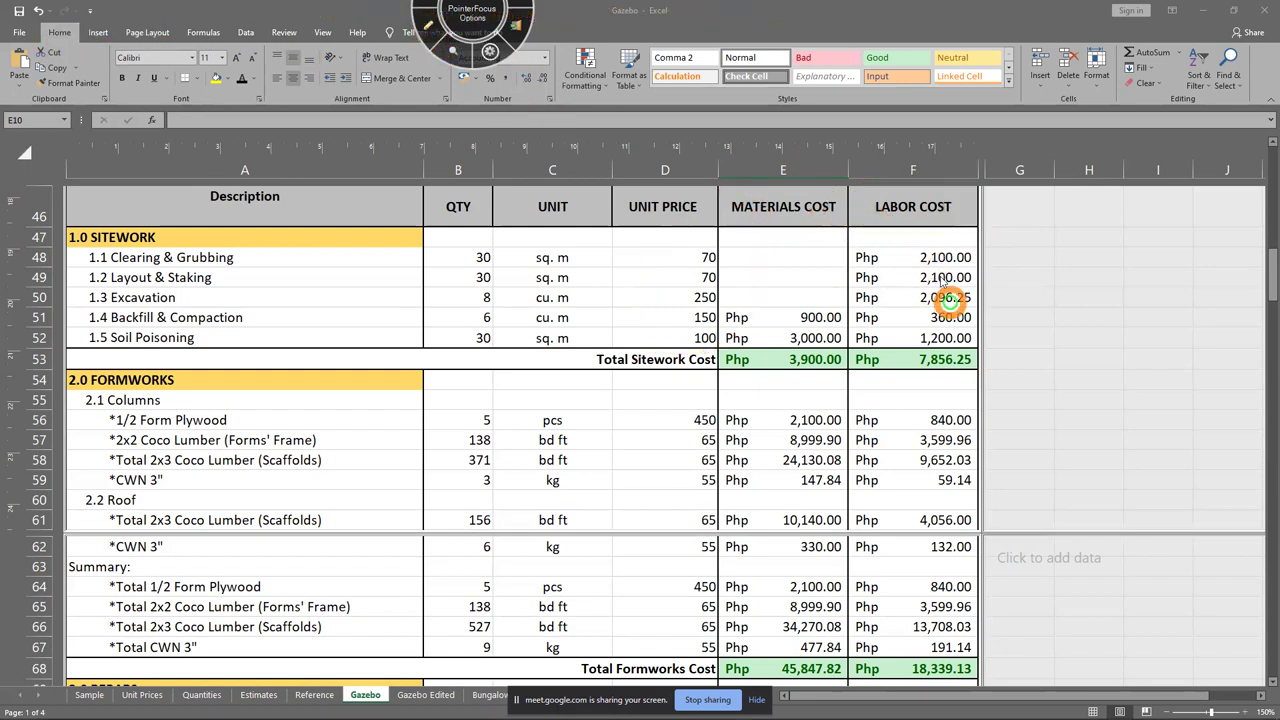
Inspect the labor cost formulas in F48 and F51, then circle both cost headings and write 40 beside them with the pen
{"action": "left_click", "coordinate": [903, 260]}
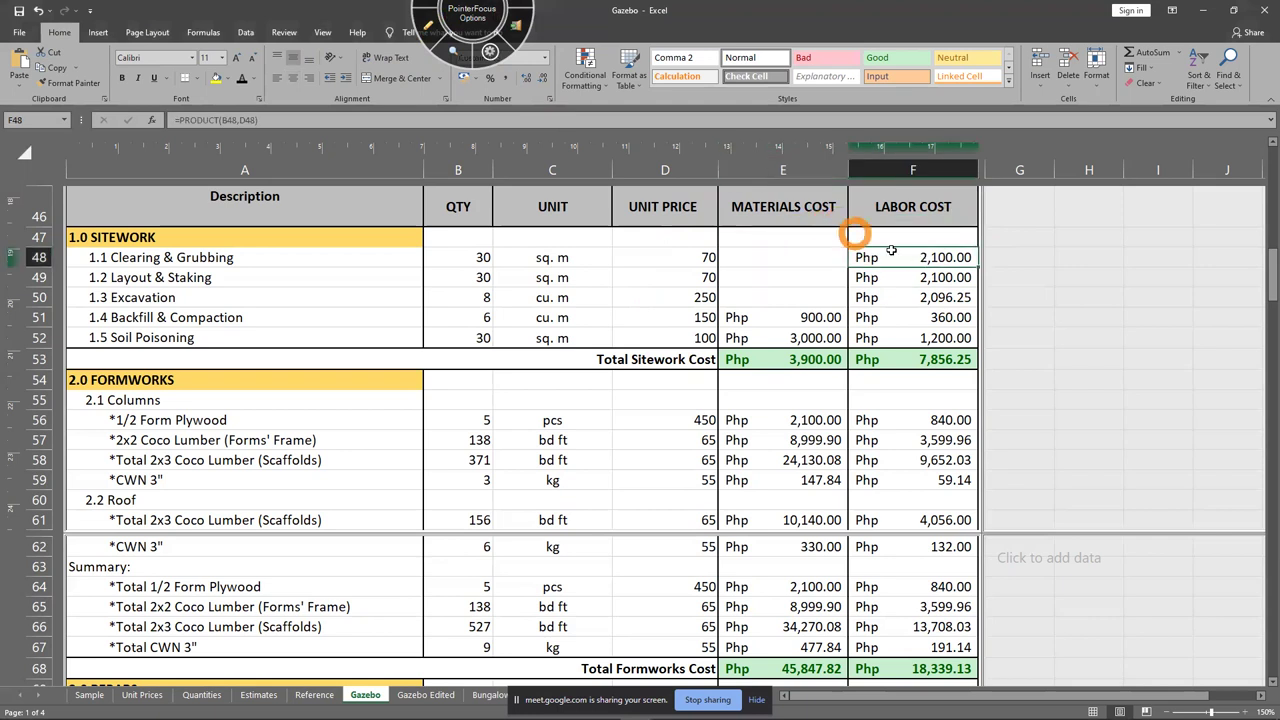
{"action": "left_click", "coordinate": [905, 313]}
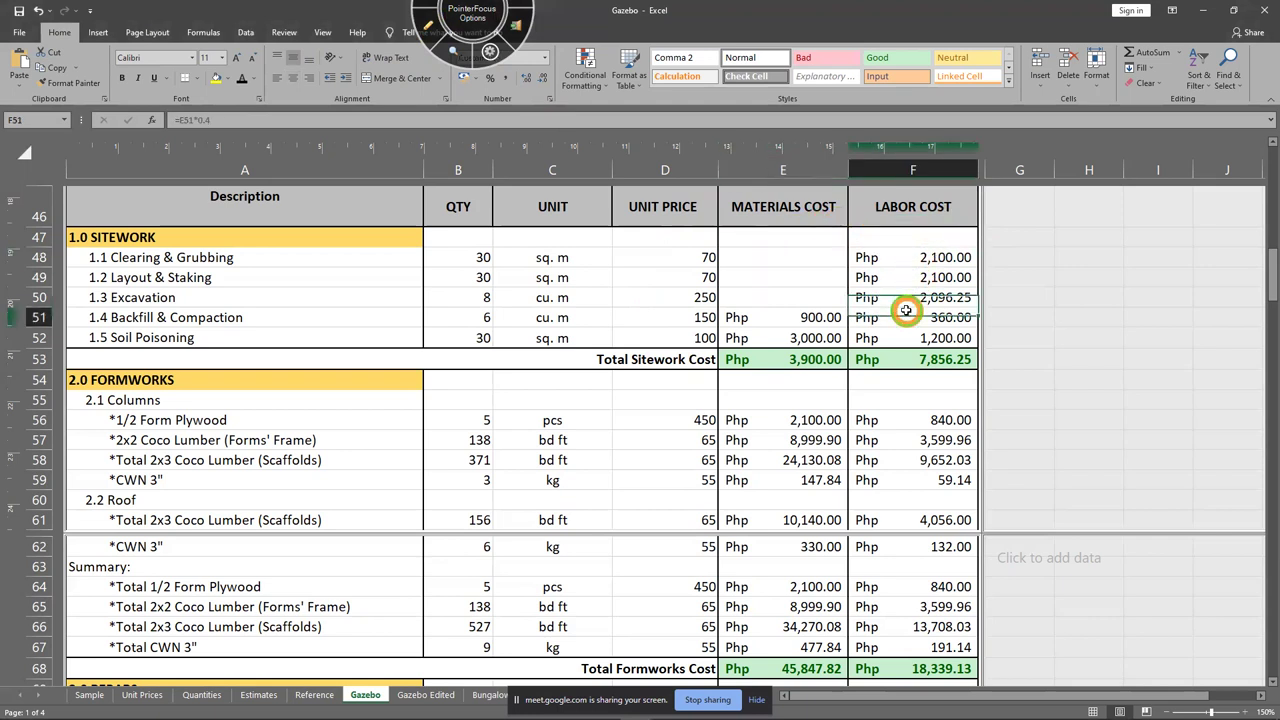
{"action": "left_click", "coordinate": [430, 32]}
{"action": "mouse_move", "coordinate": [876, 227]}
{"action": "left_mouse_down"}
{"action": "mouse_move", "coordinate": [887, 187]}
{"action": "mouse_move", "coordinate": [890, 225]}
{"action": "left_mouse_up"}
{"action": "mouse_move", "coordinate": [740, 215]}
{"action": "left_mouse_down"}
{"action": "mouse_move", "coordinate": [837, 229]}
{"action": "mouse_move", "coordinate": [737, 186]}
{"action": "mouse_move", "coordinate": [728, 212]}
{"action": "left_mouse_up"}
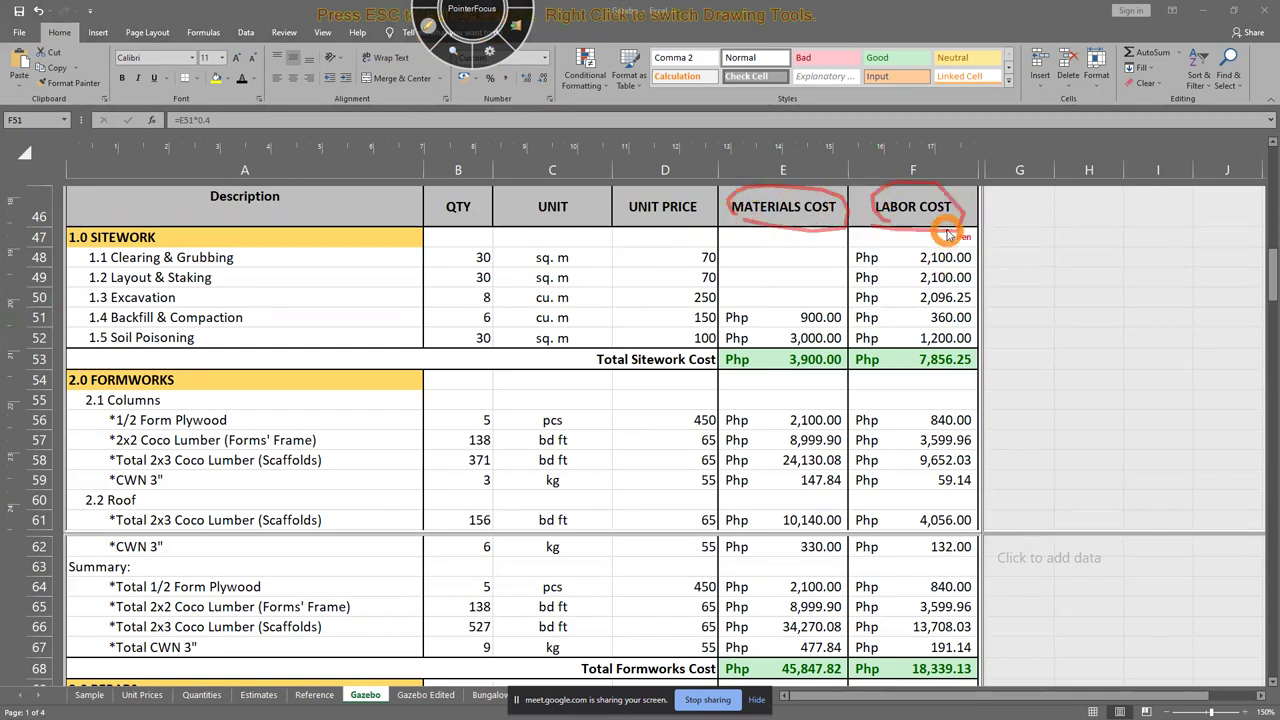
{"action": "mouse_move", "coordinate": [1034, 240]}
{"action": "left_mouse_down"}
{"action": "mouse_move", "coordinate": [1034, 263]}
{"action": "mouse_move", "coordinate": [1051, 246]}
{"action": "mouse_move", "coordinate": [1055, 273]}
{"action": "mouse_move", "coordinate": [1062, 242]}
{"action": "left_mouse_up"}
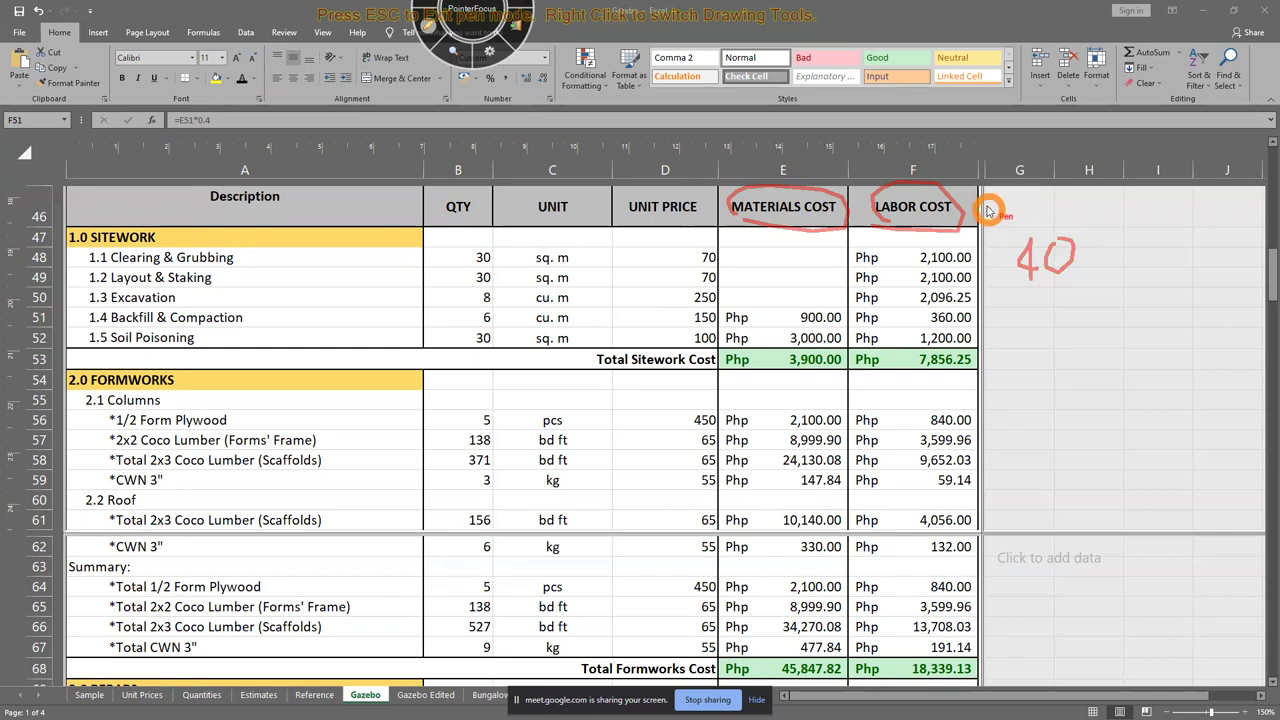
{"action": "mouse_move", "coordinate": [860, 212]}
{"action": "left_mouse_down"}
{"action": "mouse_move", "coordinate": [988, 194]}
{"action": "mouse_move", "coordinate": [950, 228]}
{"action": "left_mouse_up"}
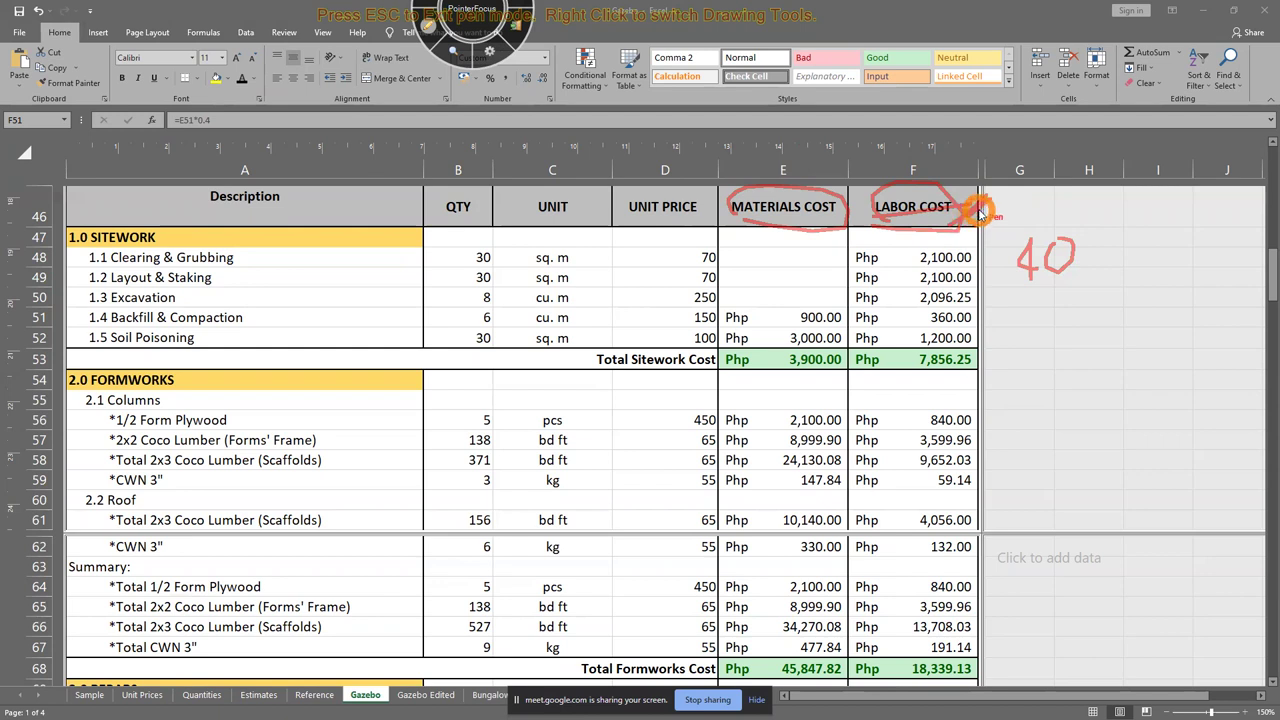
{"action": "left_click", "coordinate": [430, 24]}
Return to the summary of estimates, cancel the accidental formula edit in F51, and select the Site Work total cell E10
{"action": "scroll", "coordinate": [768, 340], "scroll_direction": "up", "scroll_amount": 13}
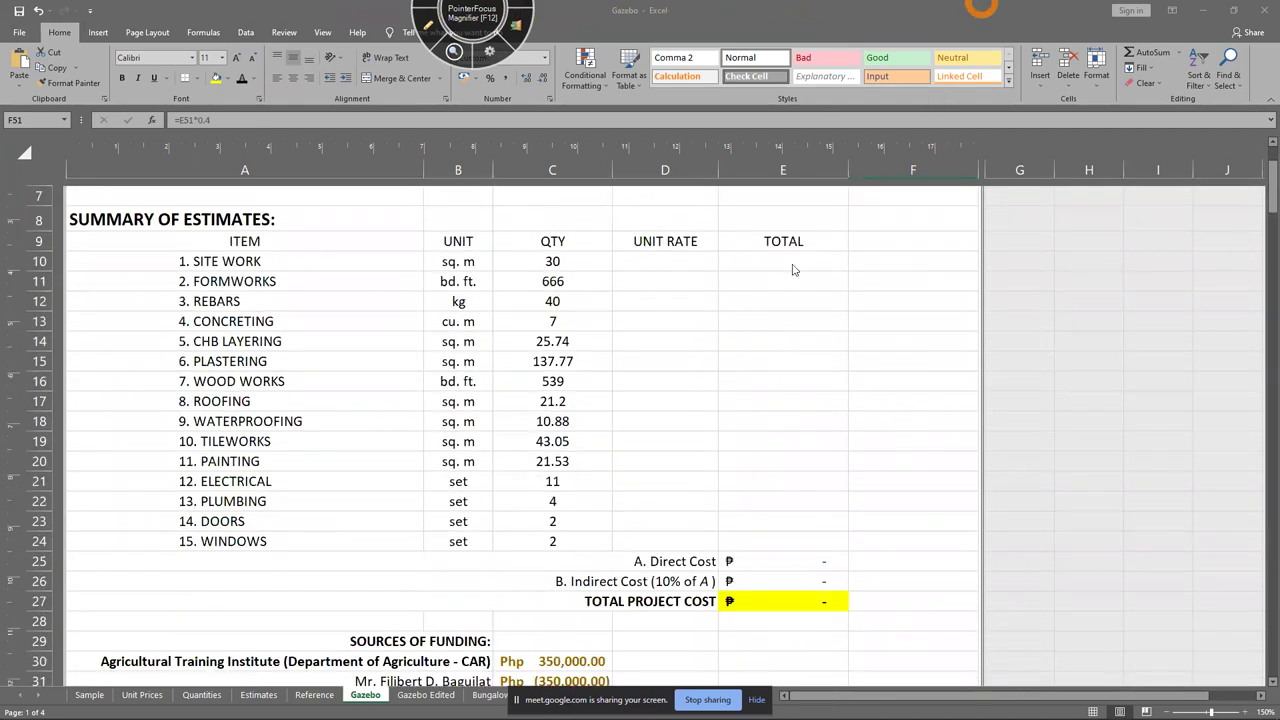
{"action": "scroll", "coordinate": [795, 262], "scroll_direction": "up", "scroll_amount": 8}
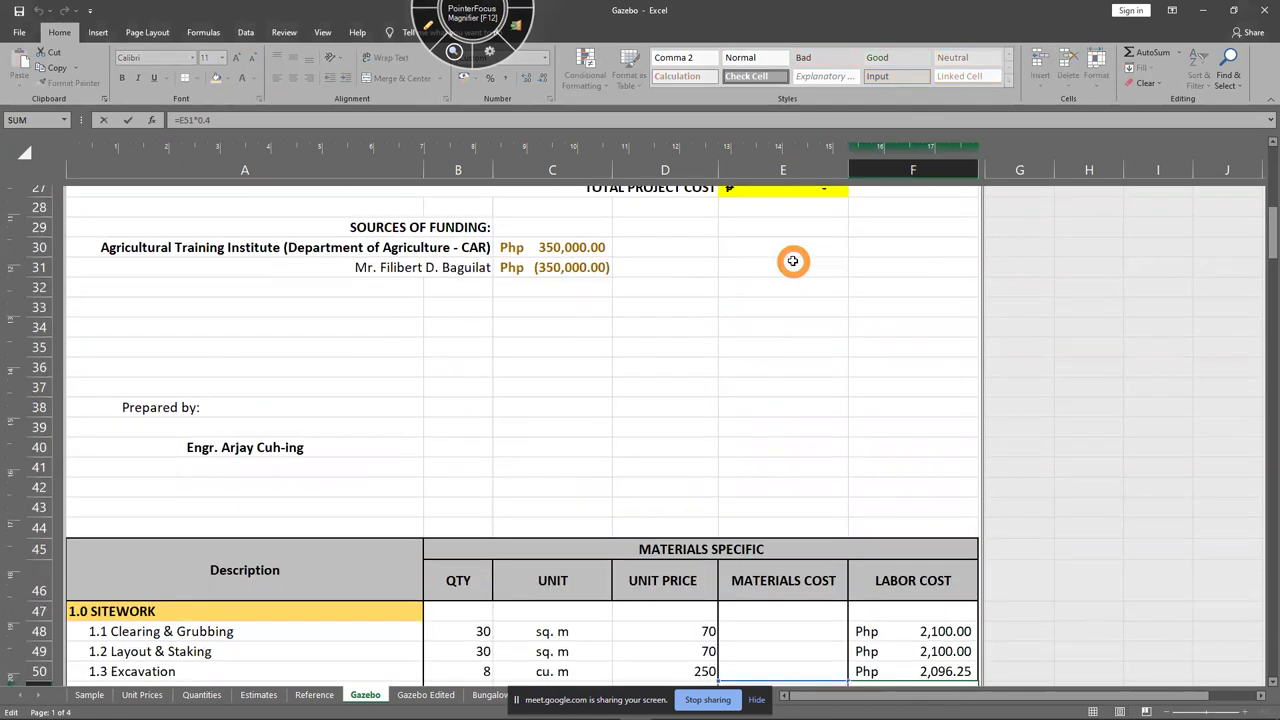
{"action": "scroll", "coordinate": [795, 262], "scroll_direction": "up", "scroll_amount": 1}
{"action": "left_click", "coordinate": [789, 298]}
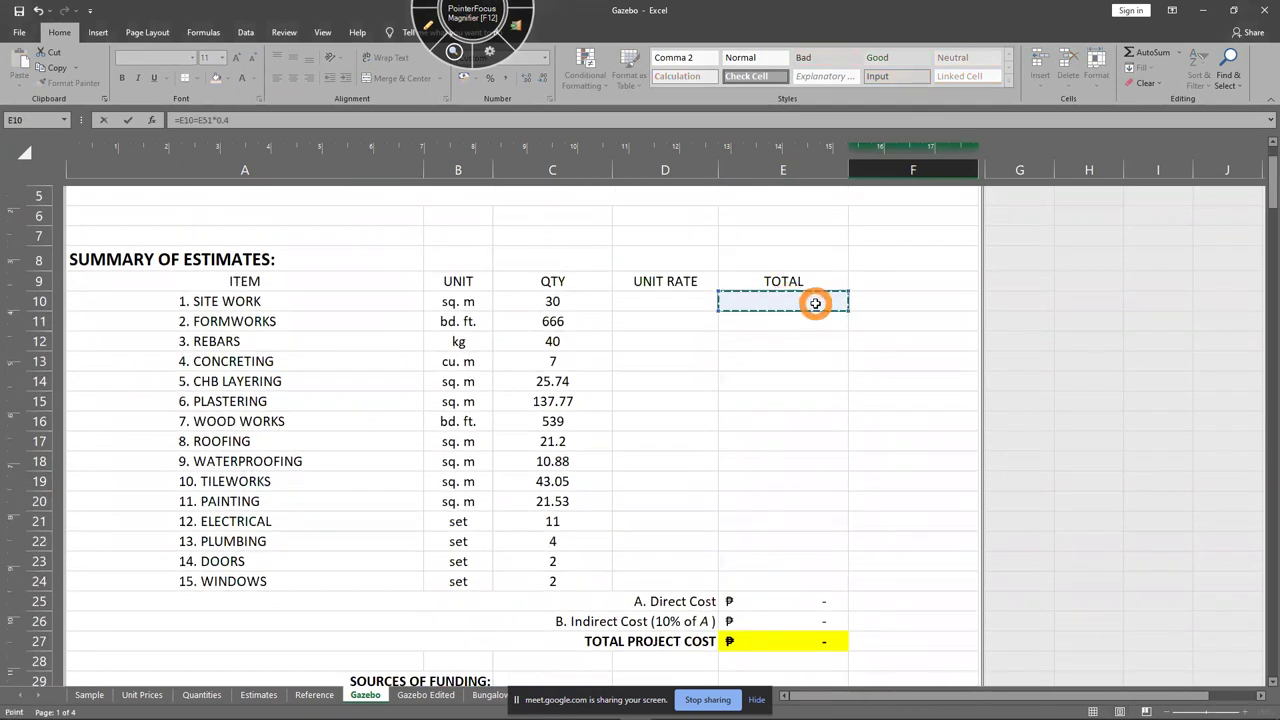
{"action": "key", "text": "Escape"}
{"action": "scroll", "coordinate": [800, 290], "scroll_direction": "up", "scroll_amount": 8}
{"action": "left_click", "coordinate": [785, 300]}
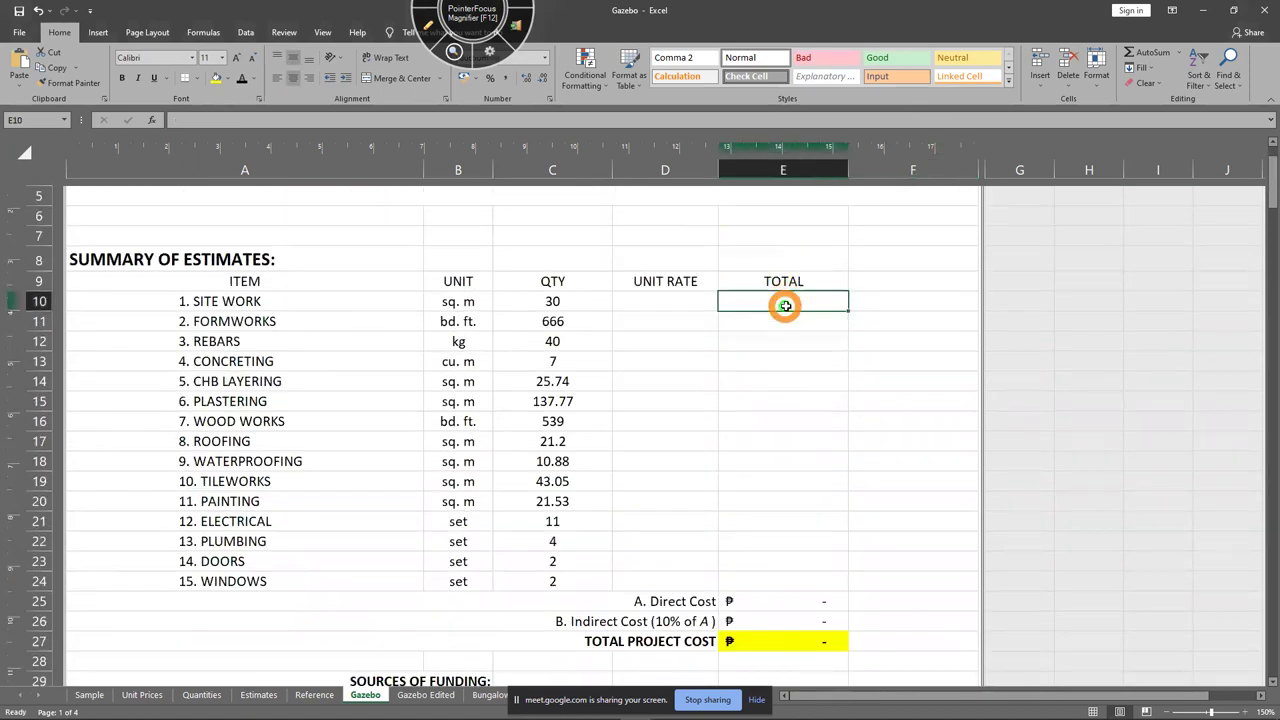
Restore the workbook to half-screen beside the Derivation of Unit Cost slide and shrink the sheet so the full summary fits
{"action": "double_click", "coordinate": [716, 14]}
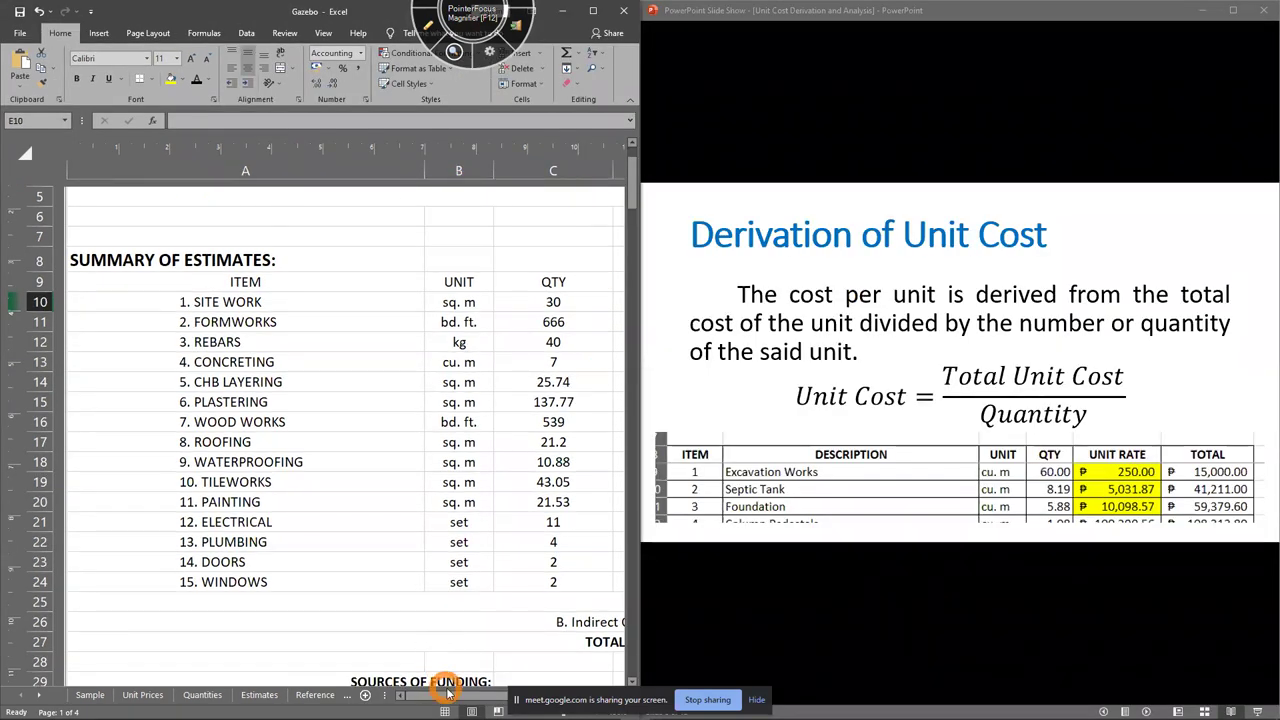
{"action": "left_click_drag", "start_coordinate": [450, 692], "coordinate": [481, 692]}
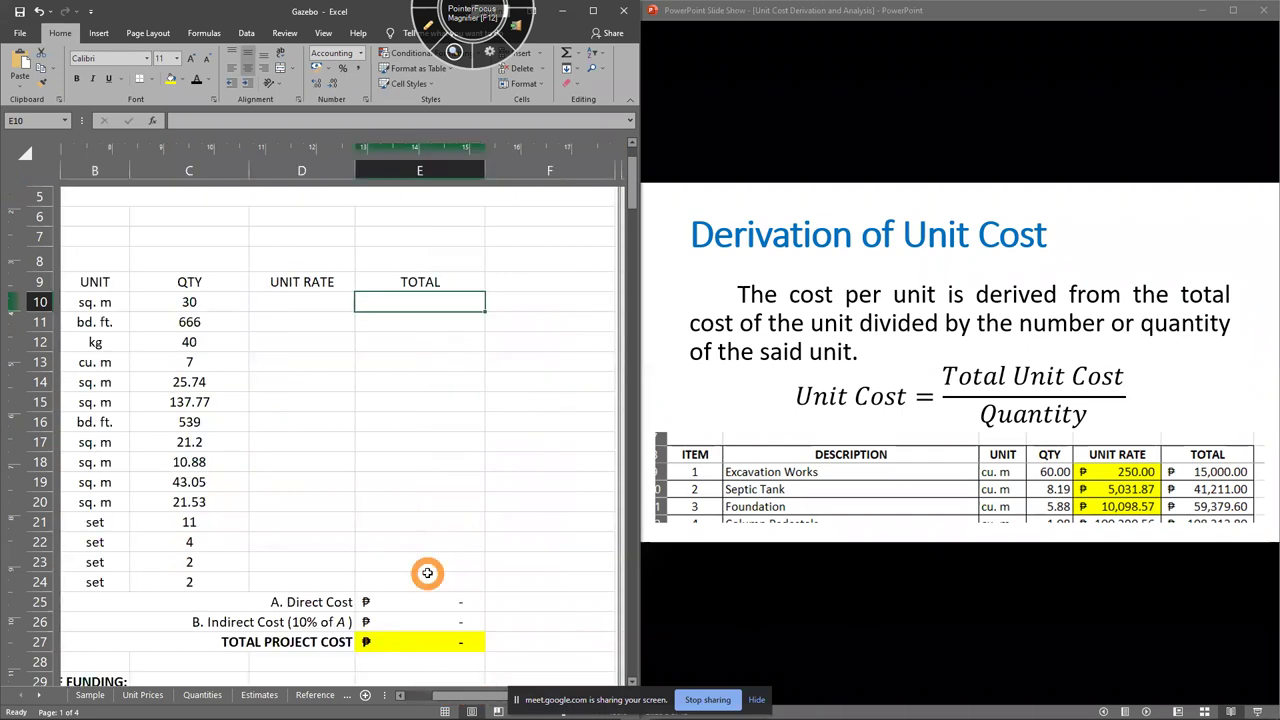
{"action": "left_click", "coordinate": [443, 522]}
{"action": "scroll", "coordinate": [443, 522], "scroll_direction": "down", "scroll_amount": 1, "text": "ctrl"}
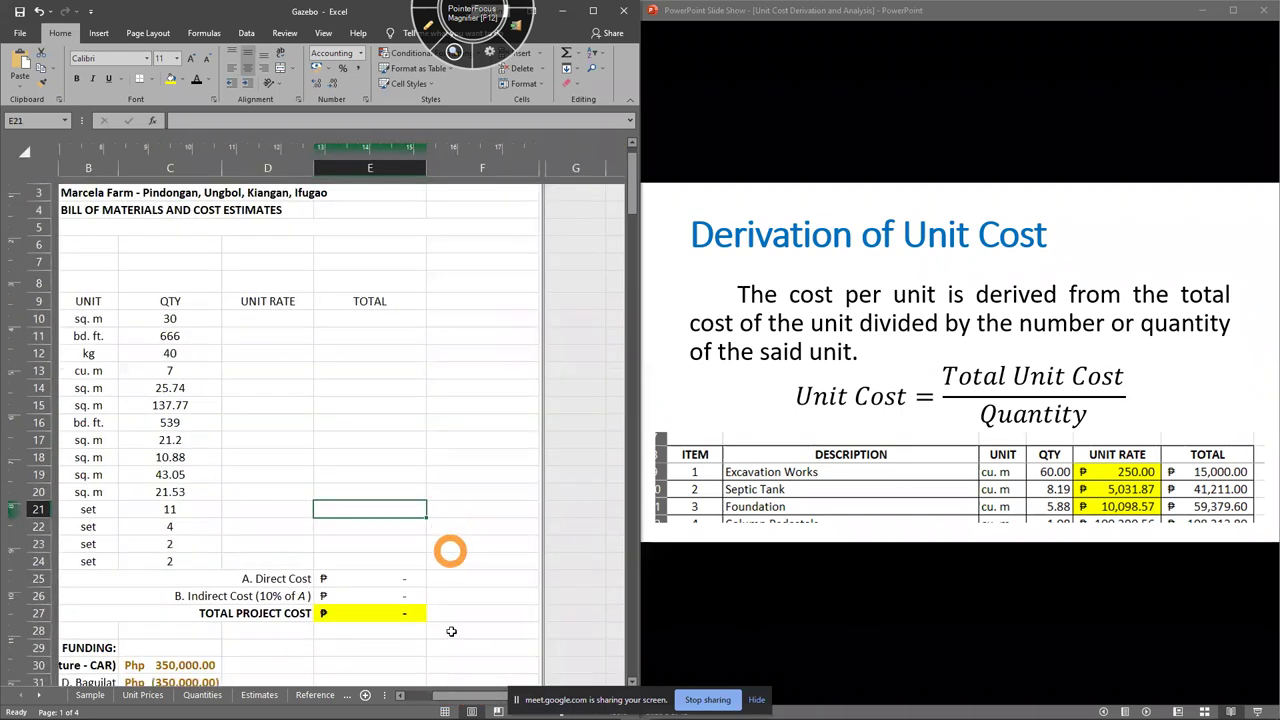
{"action": "left_click_drag", "start_coordinate": [461, 694], "coordinate": [417, 696]}
{"action": "left_click", "coordinate": [405, 509]}
{"action": "scroll", "coordinate": [405, 512], "scroll_direction": "down", "scroll_amount": 2, "text": "ctrl"}
{"action": "scroll", "coordinate": [405, 516], "scroll_direction": "down", "scroll_amount": 1, "text": "ctrl"}
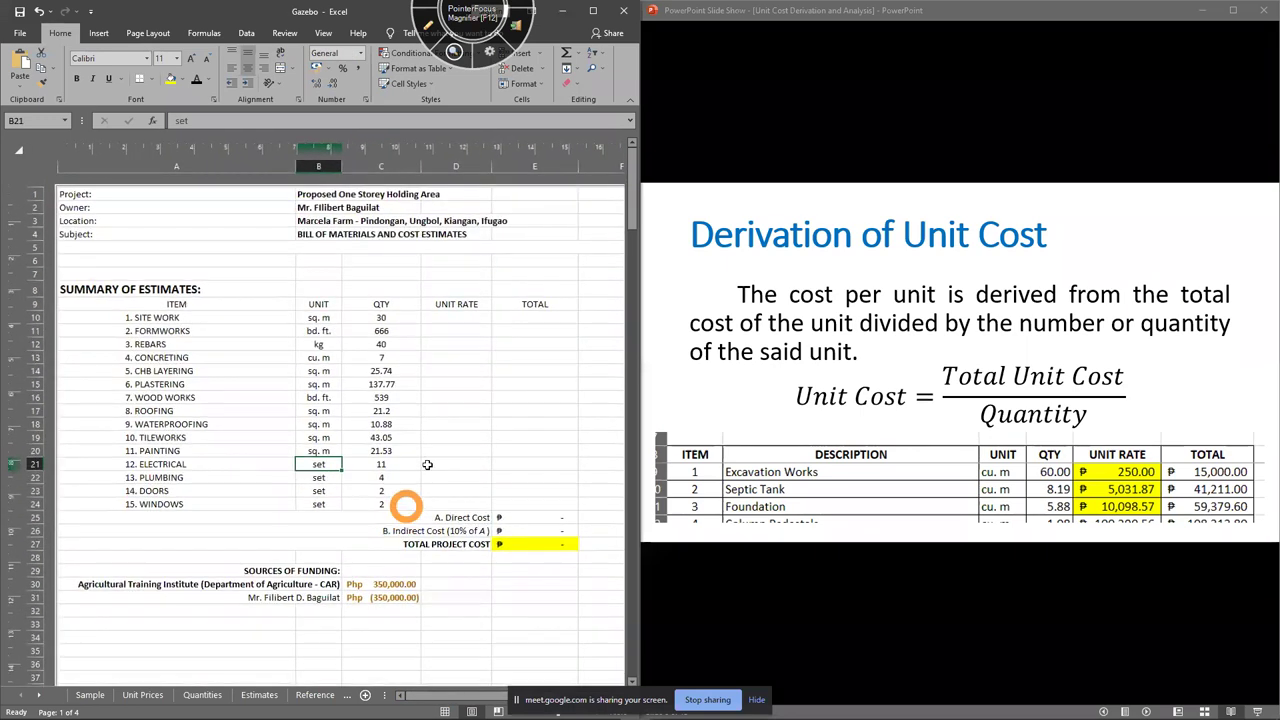
Highlight the summary's TOTAL column E9:E24 and locate the Total Sitework Cost row in the cost breakdown
{"action": "left_click_drag", "start_coordinate": [523, 306], "coordinate": [505, 502]}
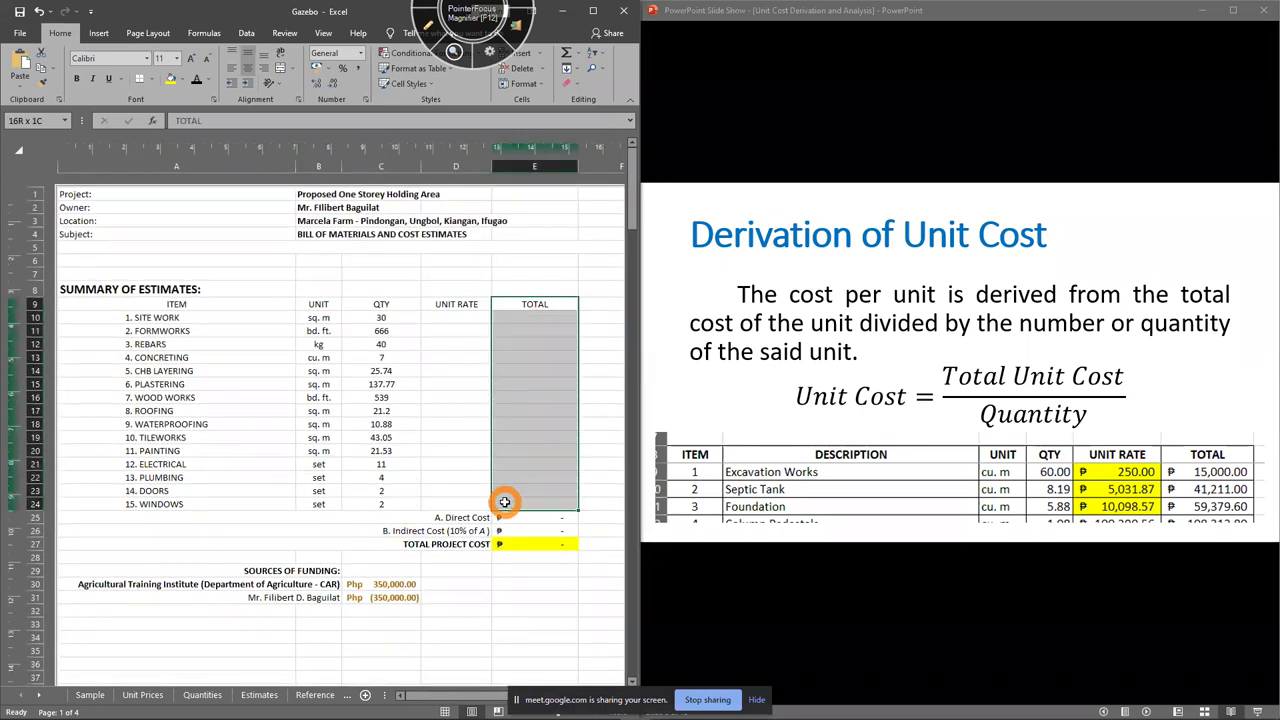
{"action": "left_click", "coordinate": [508, 316]}
{"action": "scroll", "coordinate": [508, 317], "scroll_direction": "down", "scroll_amount": 3}
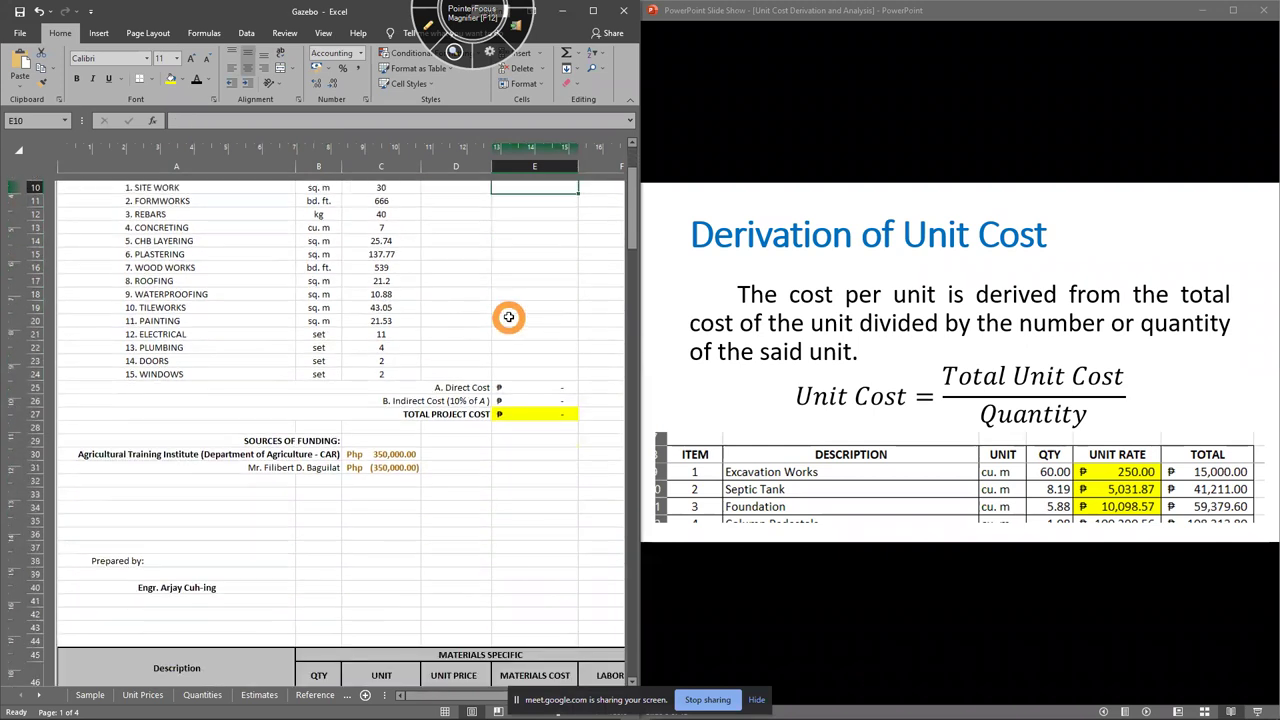
{"action": "scroll", "coordinate": [508, 317], "scroll_direction": "down", "scroll_amount": 5}
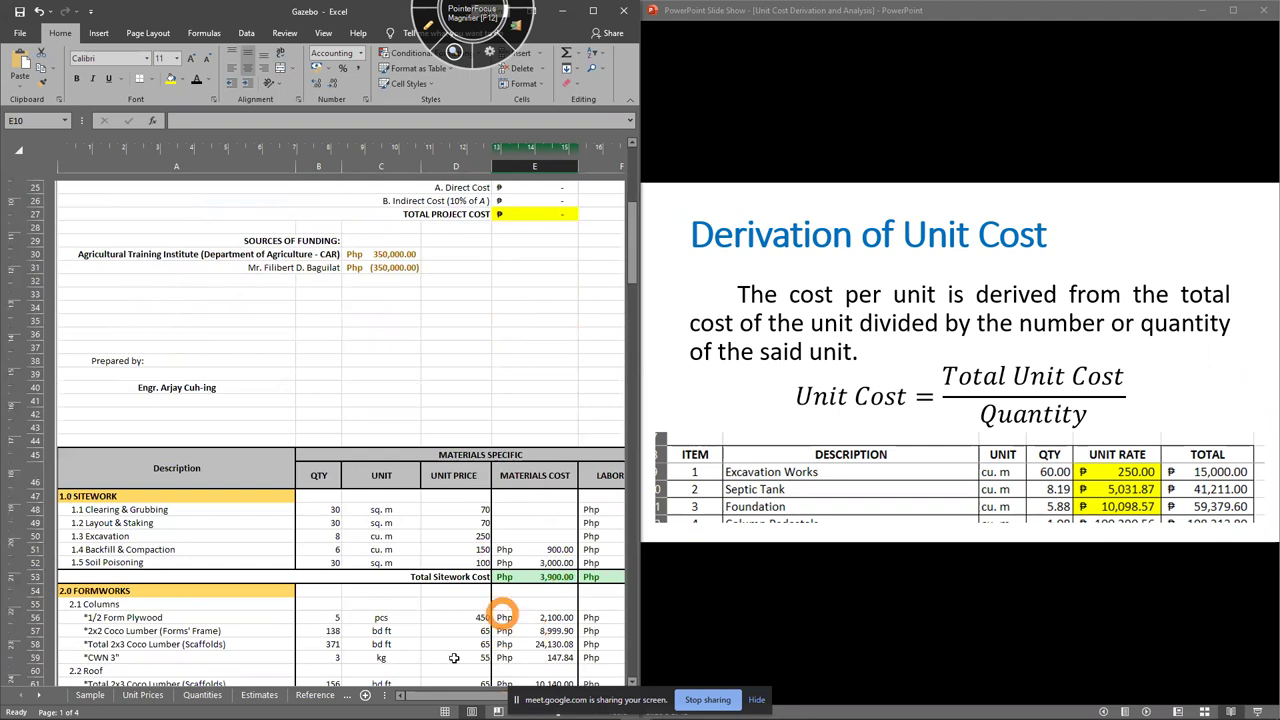
{"action": "left_click", "coordinate": [456, 577]}
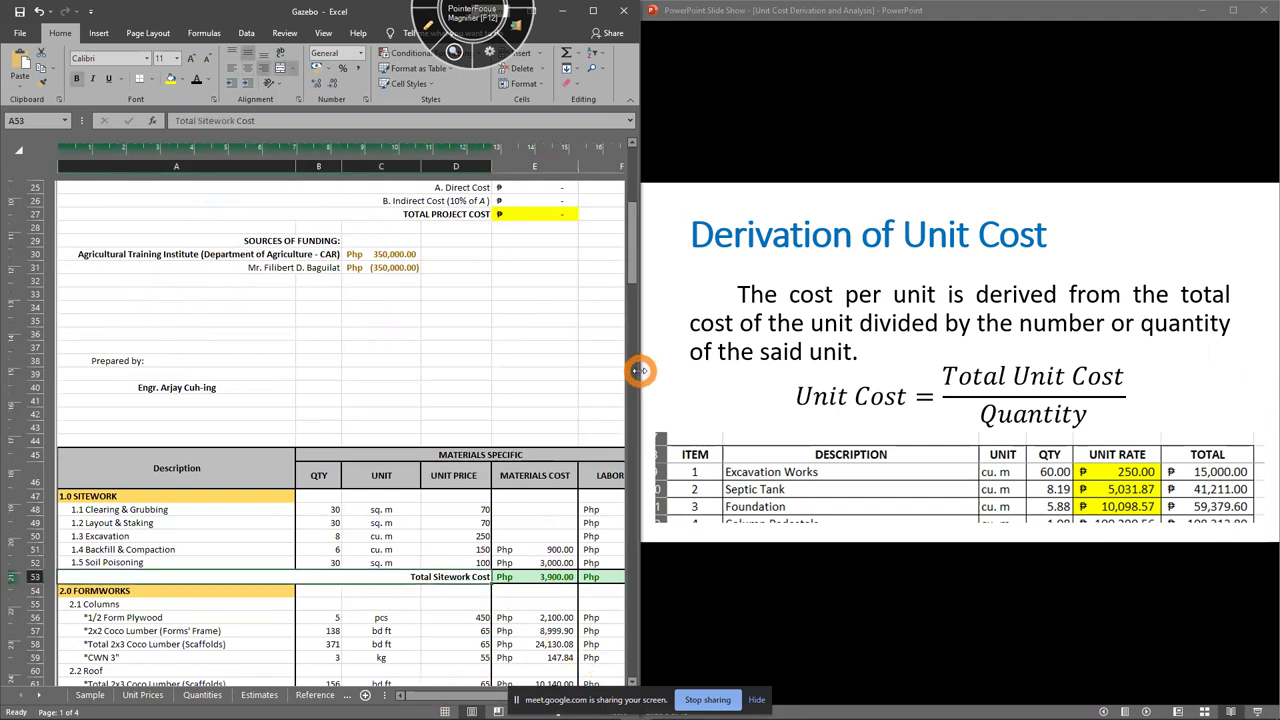
Widen the workbook window to include the LABOR COST column and fit the slide show window beside it
{"action": "left_click_drag", "start_coordinate": [638, 371], "coordinate": [640, 300]}
{"action": "left_click", "coordinate": [1005, 18]}
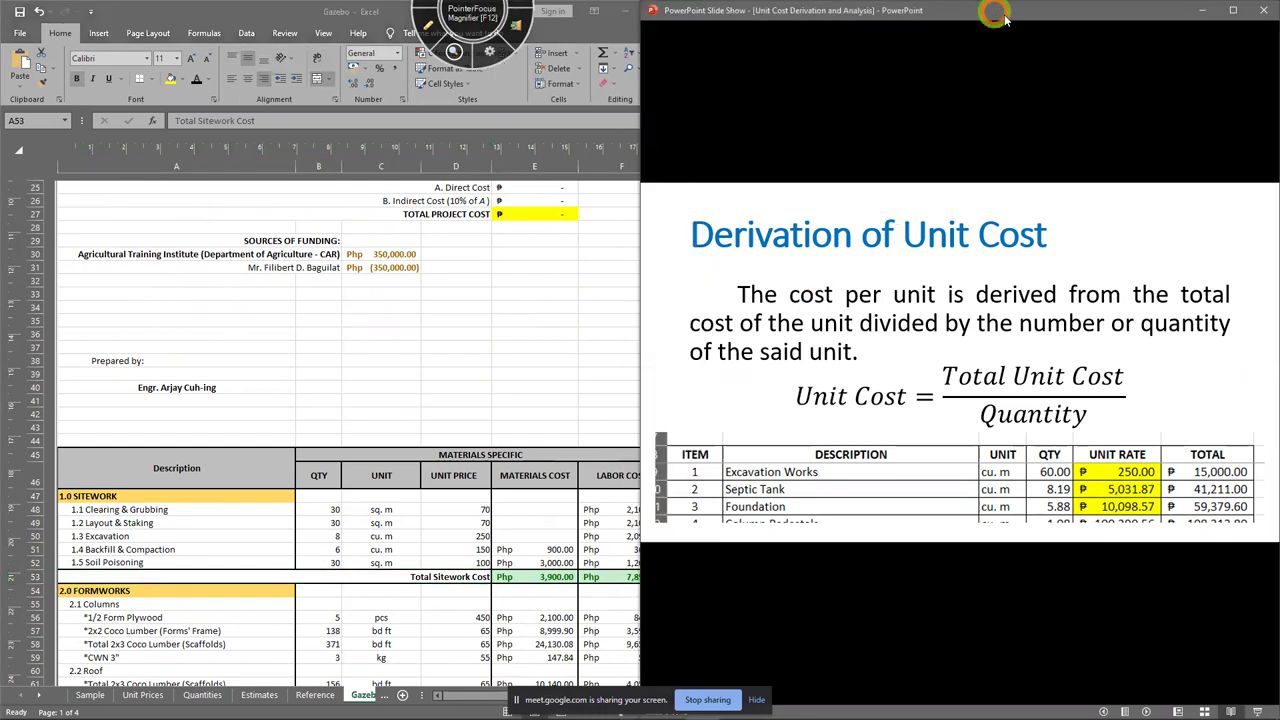
{"action": "left_click_drag", "start_coordinate": [993, 12], "coordinate": [1268, 56]}
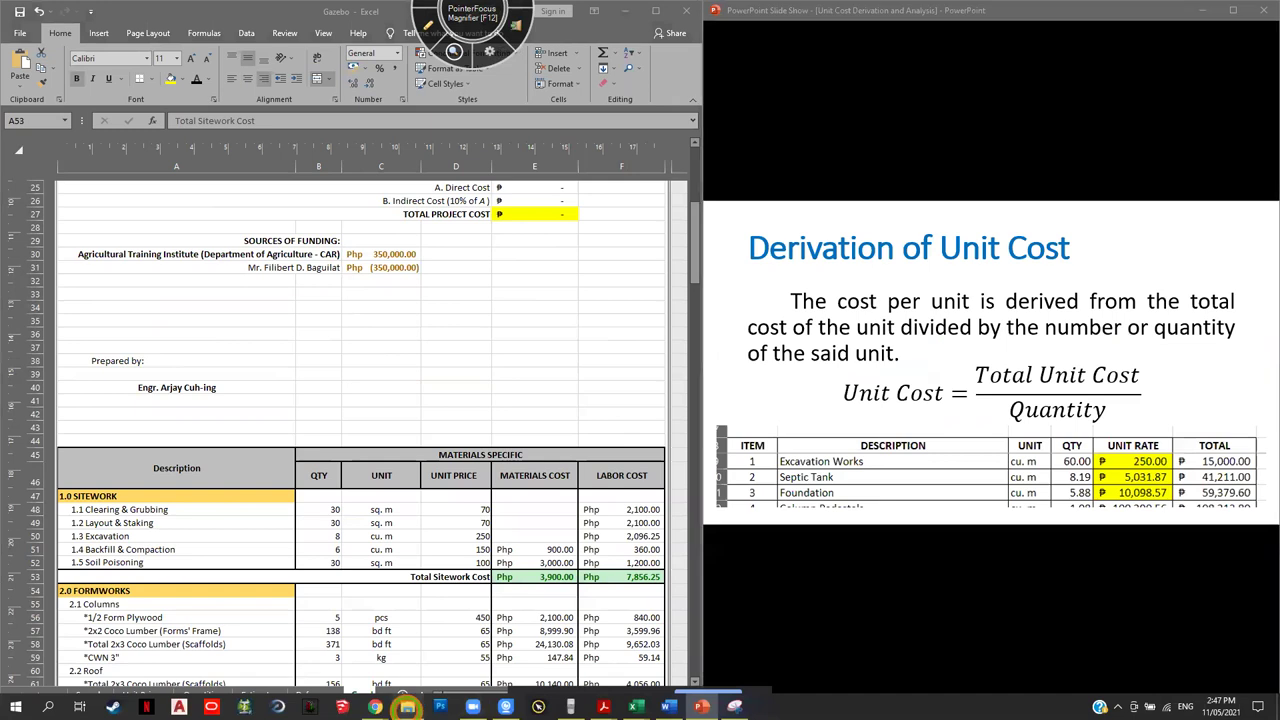
Try to open the other Gazebo workbook from the SLU > Estimator folder on the D: drive
{"action": "key", "text": "alt+Tab"}
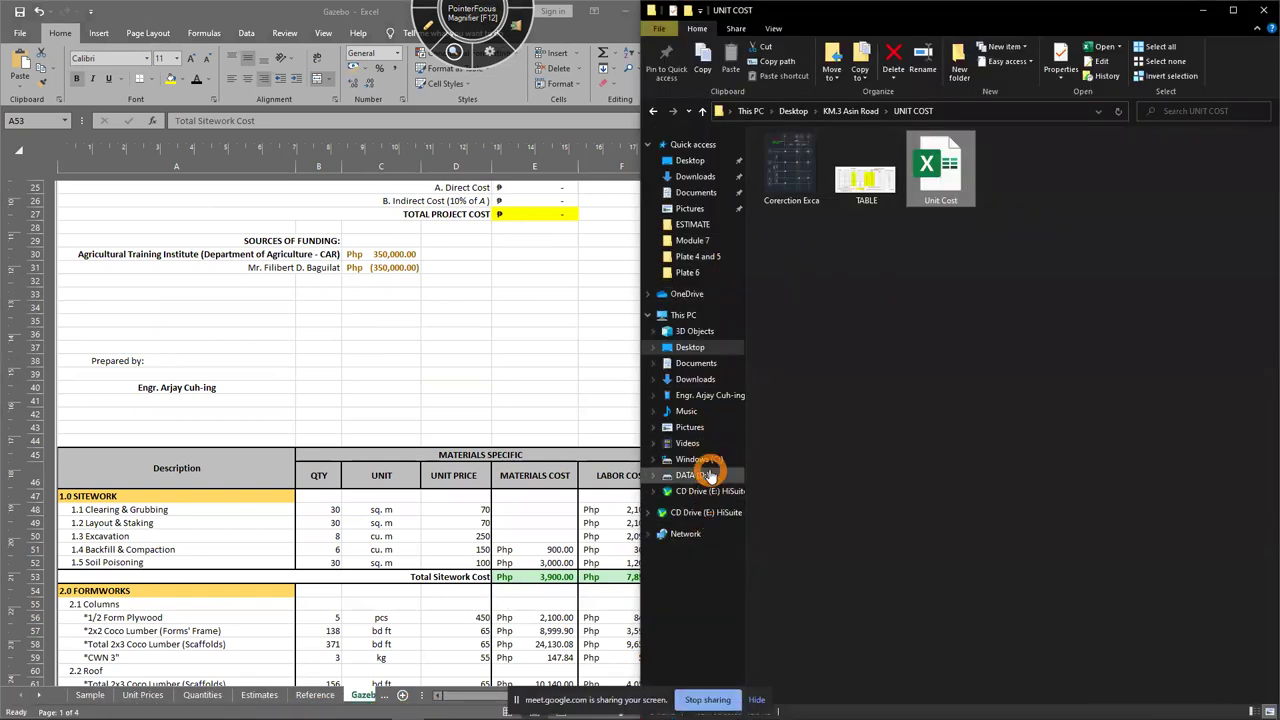
{"action": "left_click", "coordinate": [707, 476]}
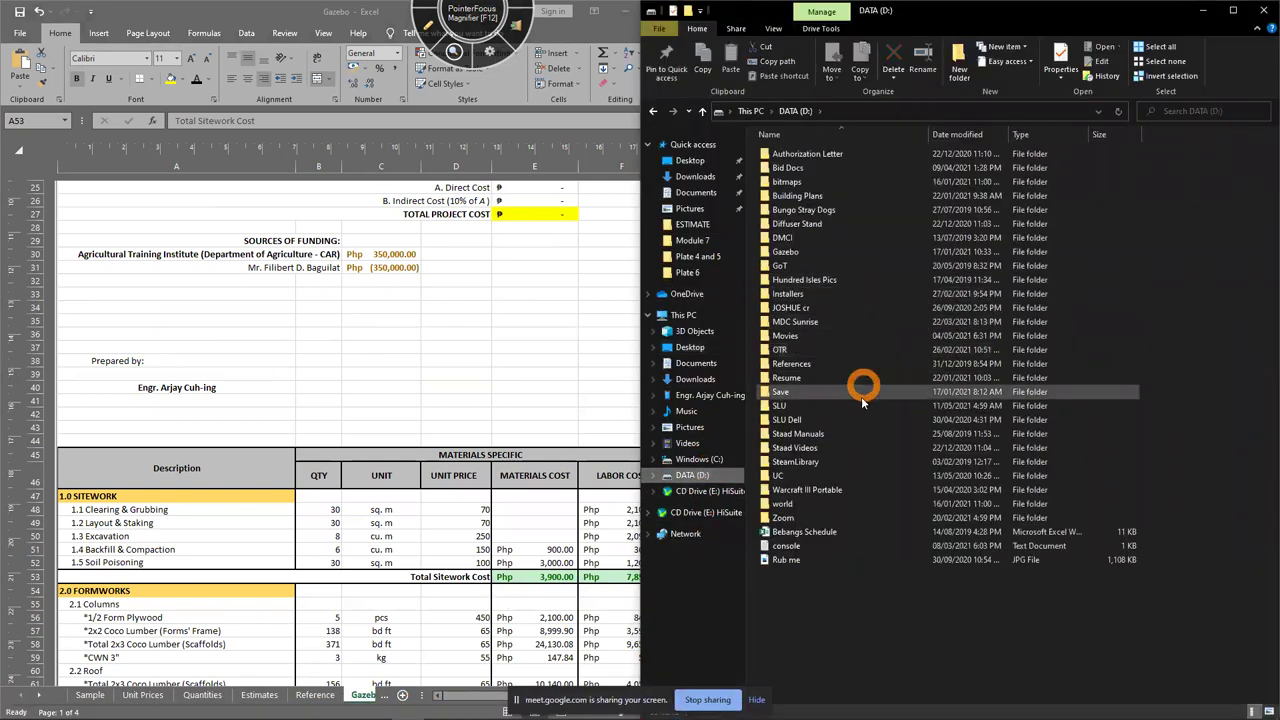
{"action": "double_click", "coordinate": [860, 408]}
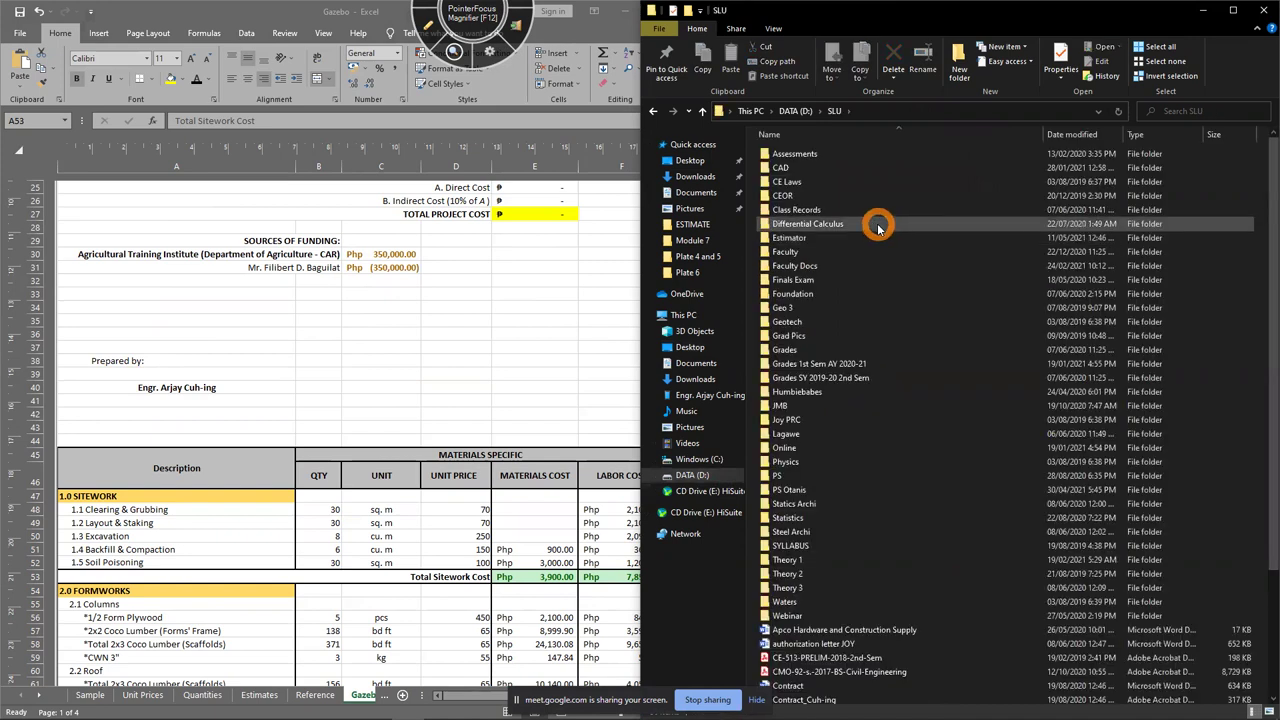
{"action": "double_click", "coordinate": [877, 237]}
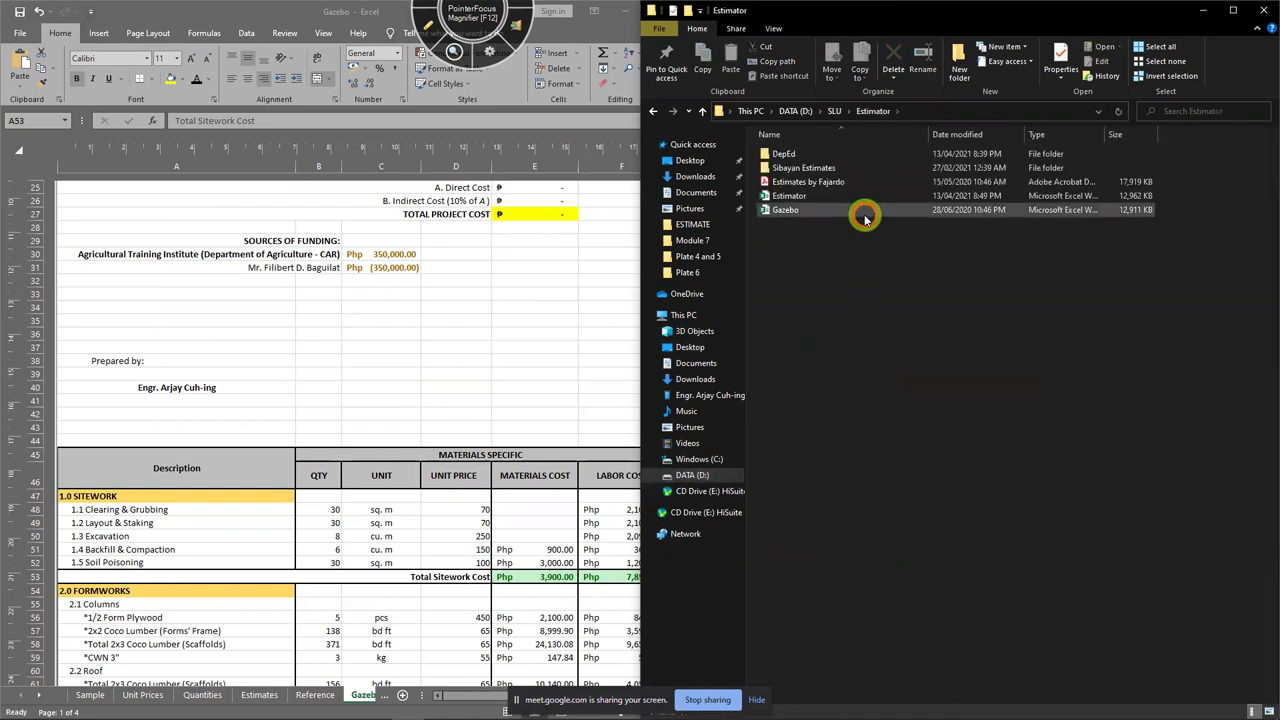
{"action": "left_click", "coordinate": [865, 216]}
{"action": "double_click", "coordinate": [859, 224]}
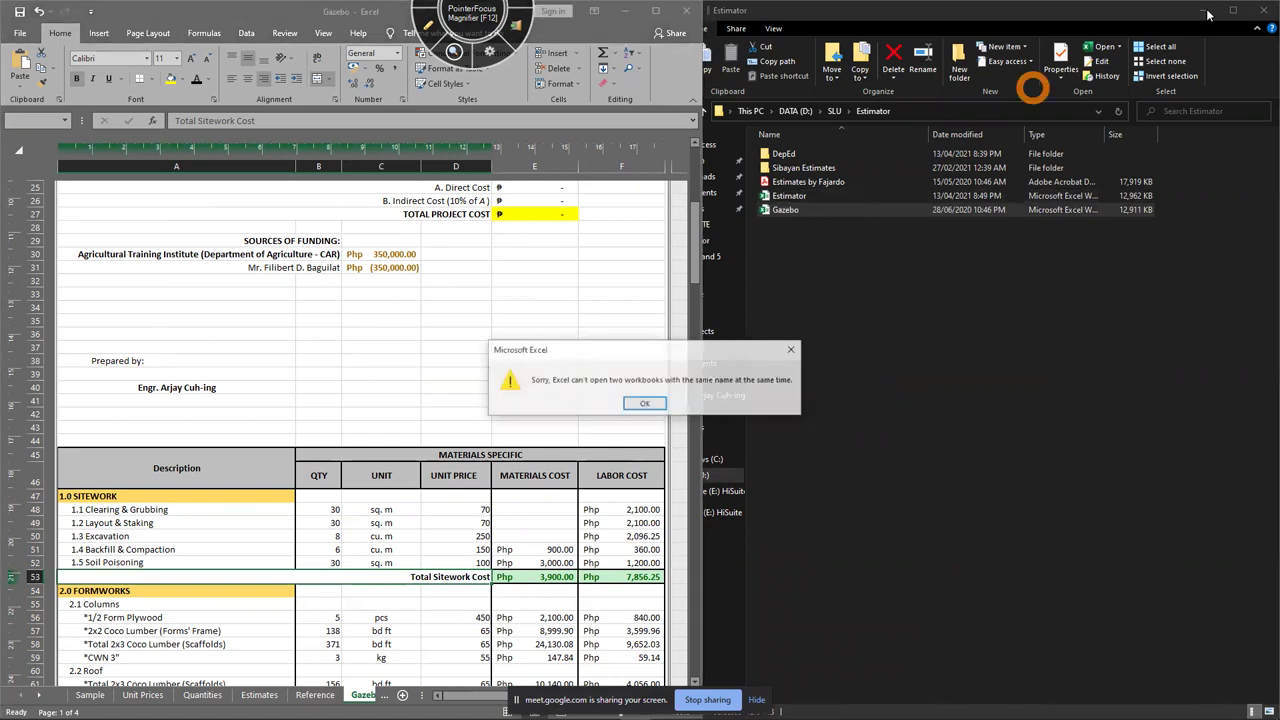
{"action": "key", "text": "Return"}
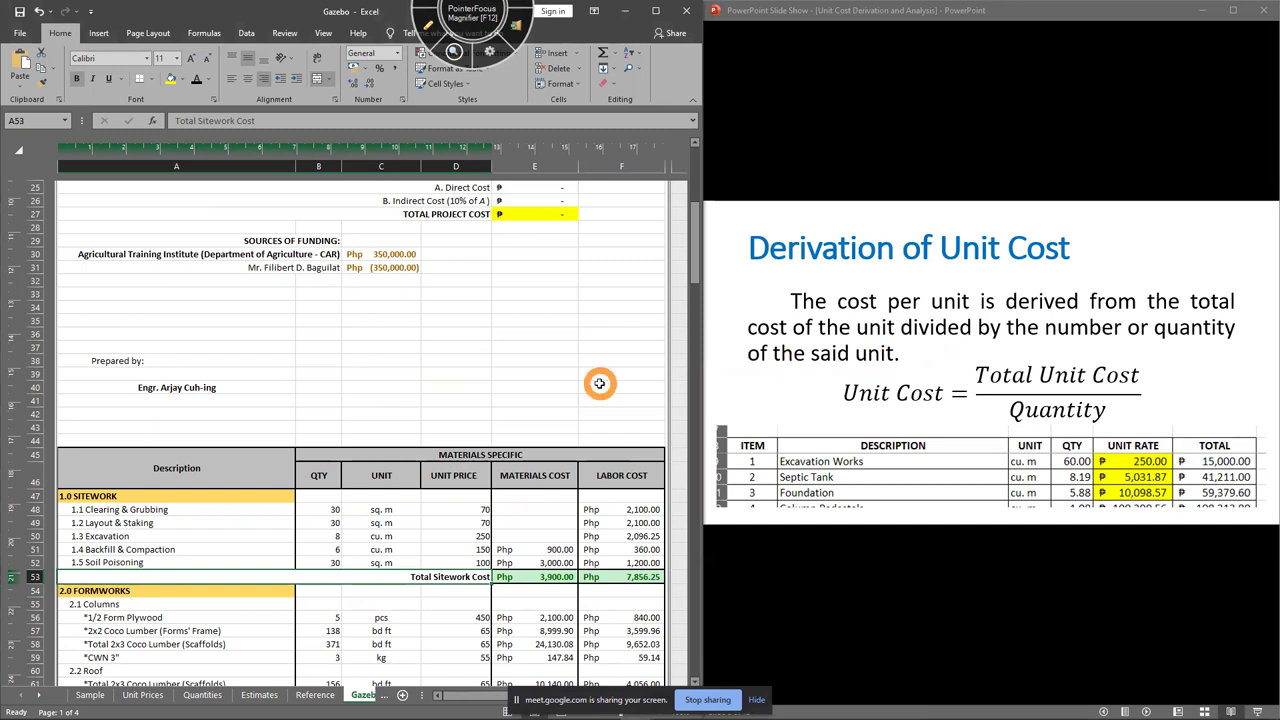
Save the current Gazebo workbook as sdf in the UNIT COST folder
{"action": "left_click", "coordinate": [19, 33]}
{"action": "left_click", "coordinate": [66, 223]}
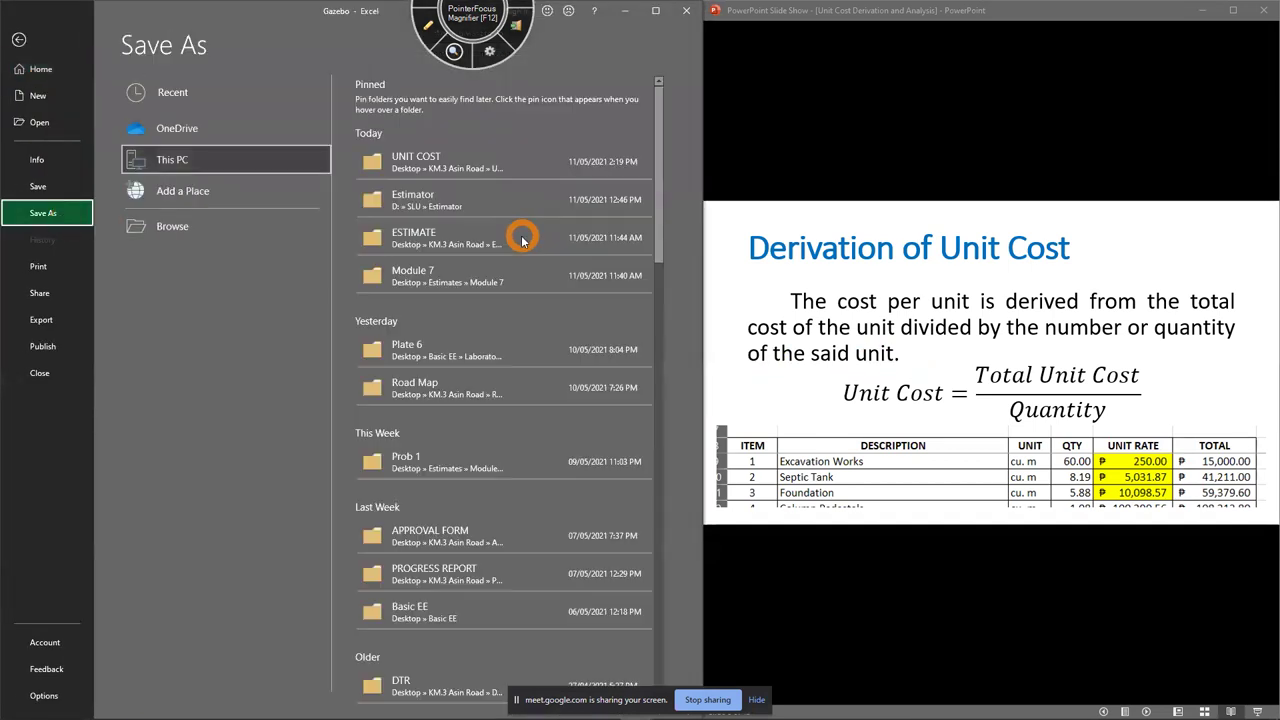
{"action": "left_click", "coordinate": [464, 156]}
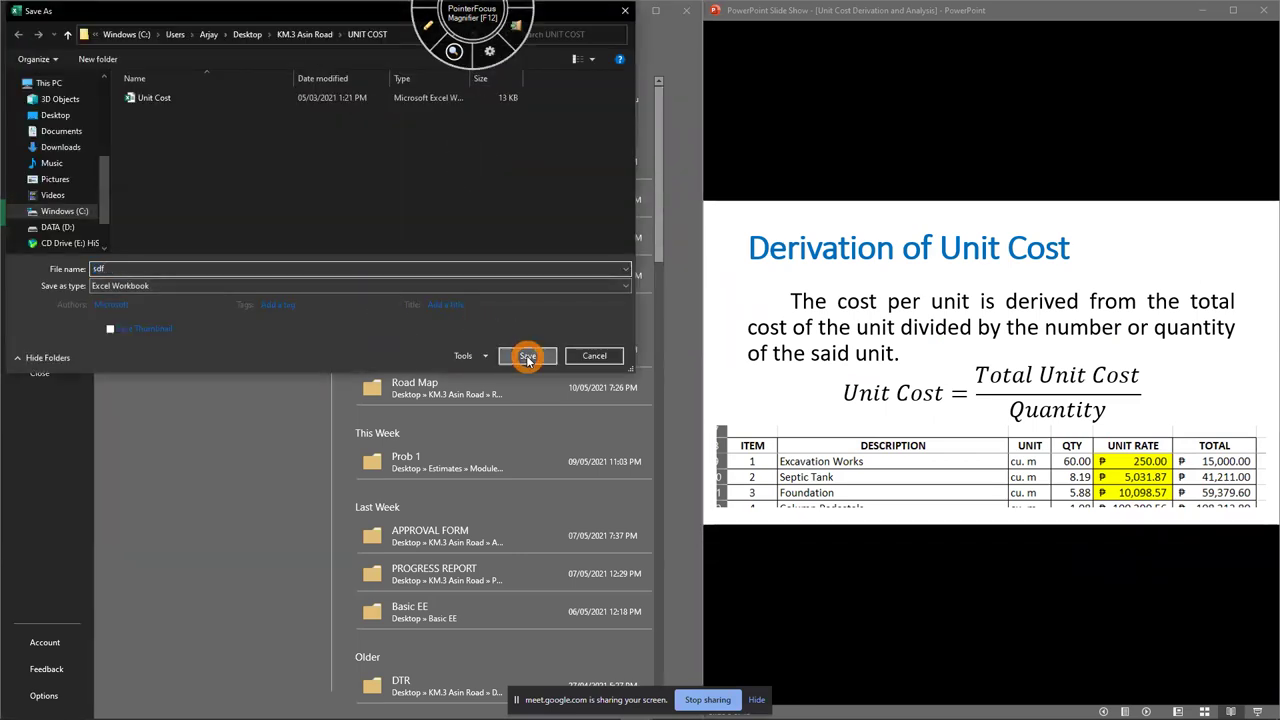
{"action": "left_click", "coordinate": [527, 356]}
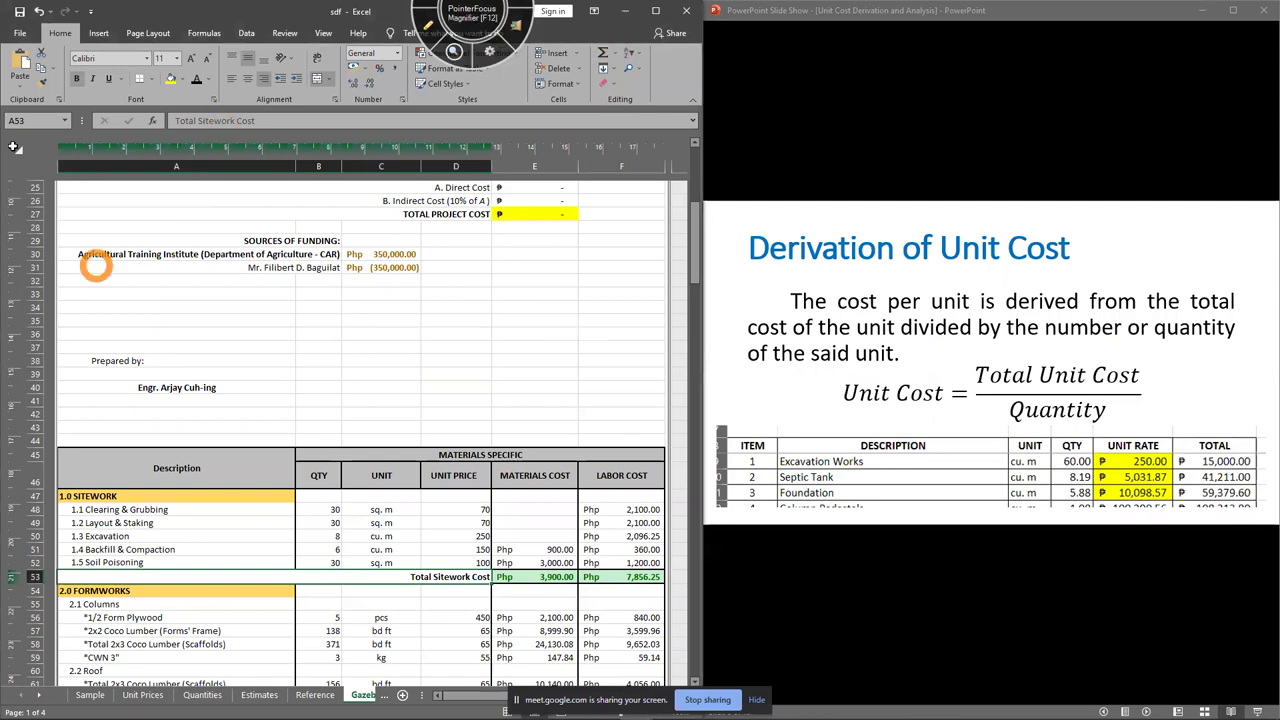
{"action": "left_click", "coordinate": [20, 33]}
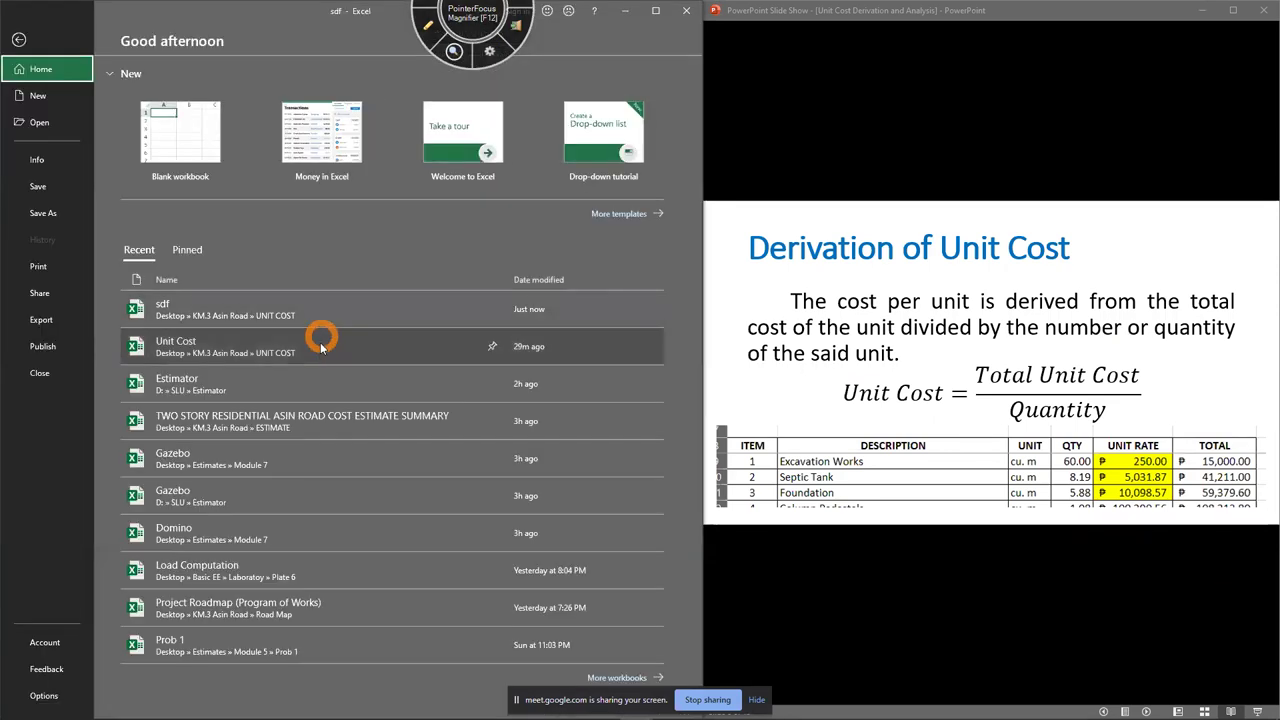
{"action": "left_click", "coordinate": [320, 346]}
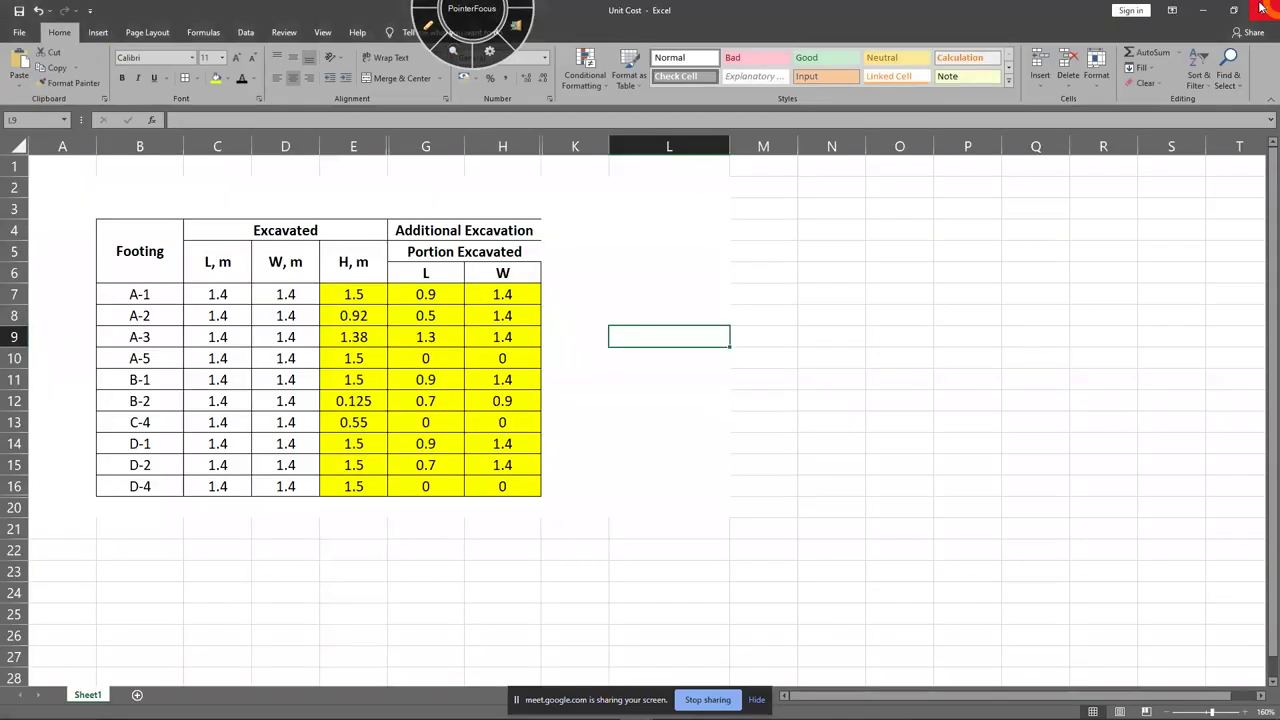
{"action": "left_click", "coordinate": [1262, 10]}
{"action": "left_click", "coordinate": [633, 391]}
Open the Gazebo workbook from Desktop > Estimates > Module 7 and place it side by side with the sdf workbook
{"action": "left_click", "coordinate": [20, 33]}
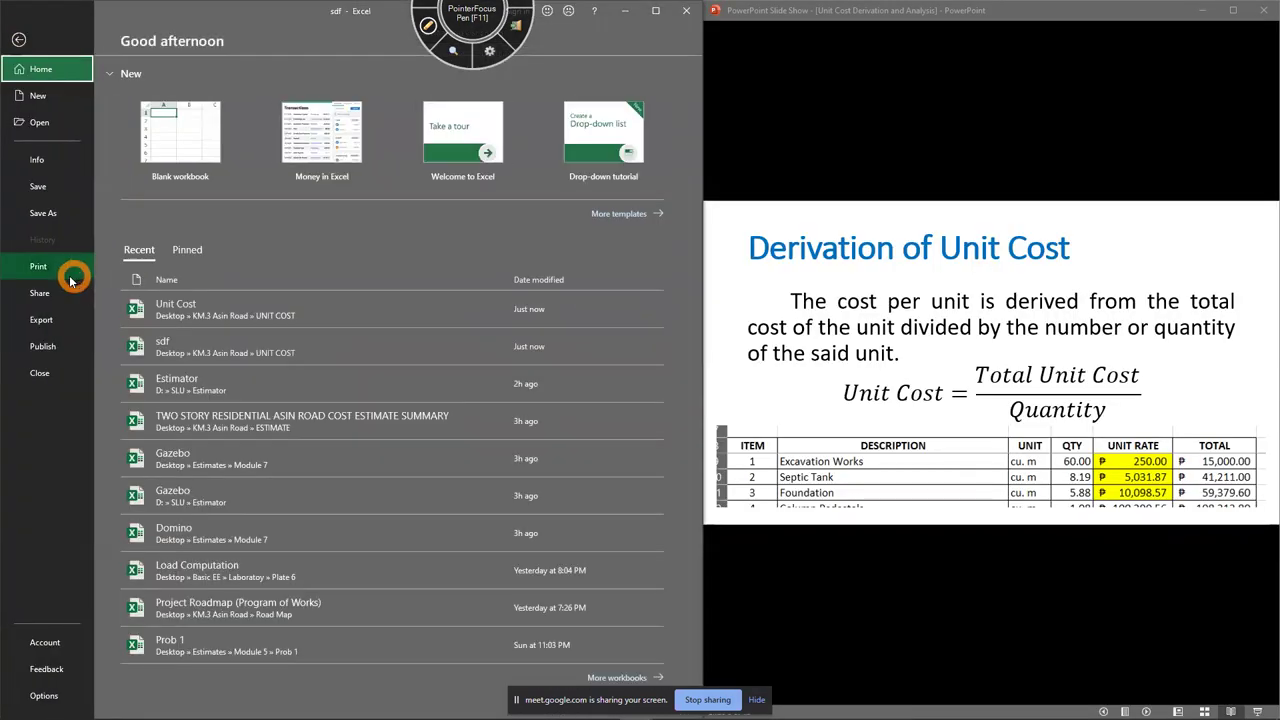
{"action": "left_click", "coordinate": [285, 470]}
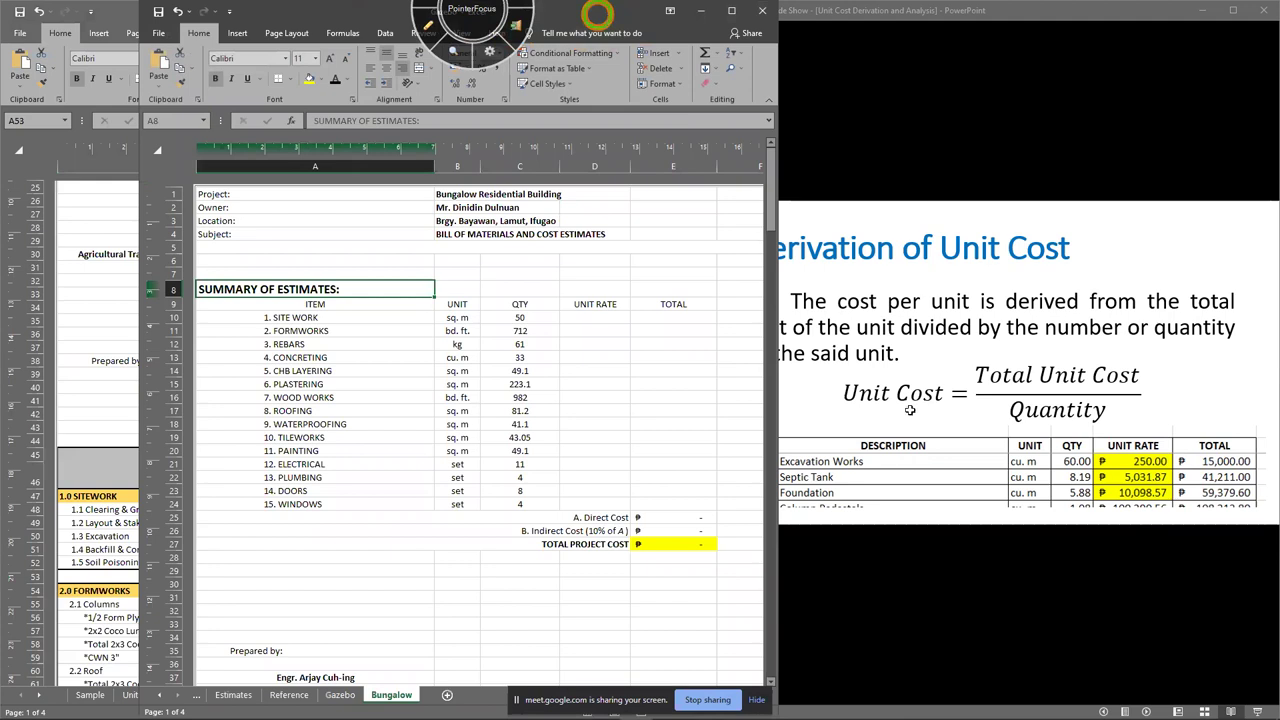
{"action": "key", "text": "super+Right"}
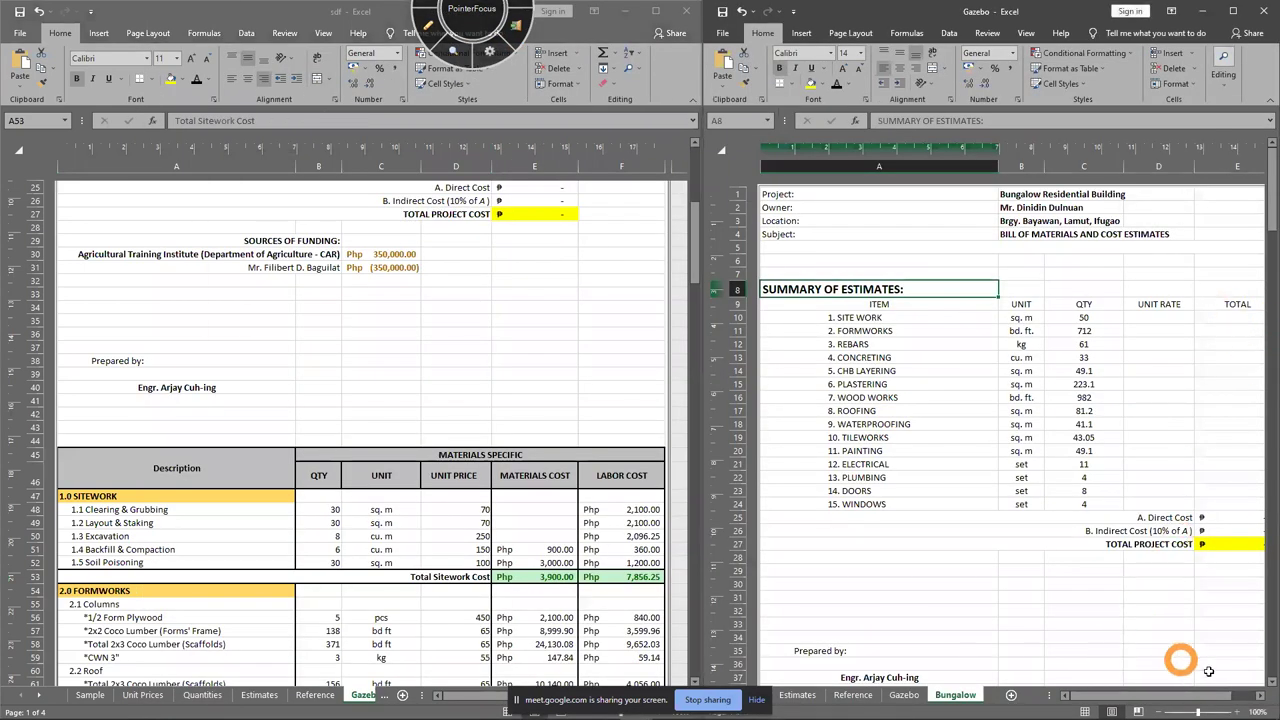
{"action": "left_click", "coordinate": [1259, 695]}
{"action": "left_click_drag", "start_coordinate": [1185, 695], "coordinate": [1163, 693]}
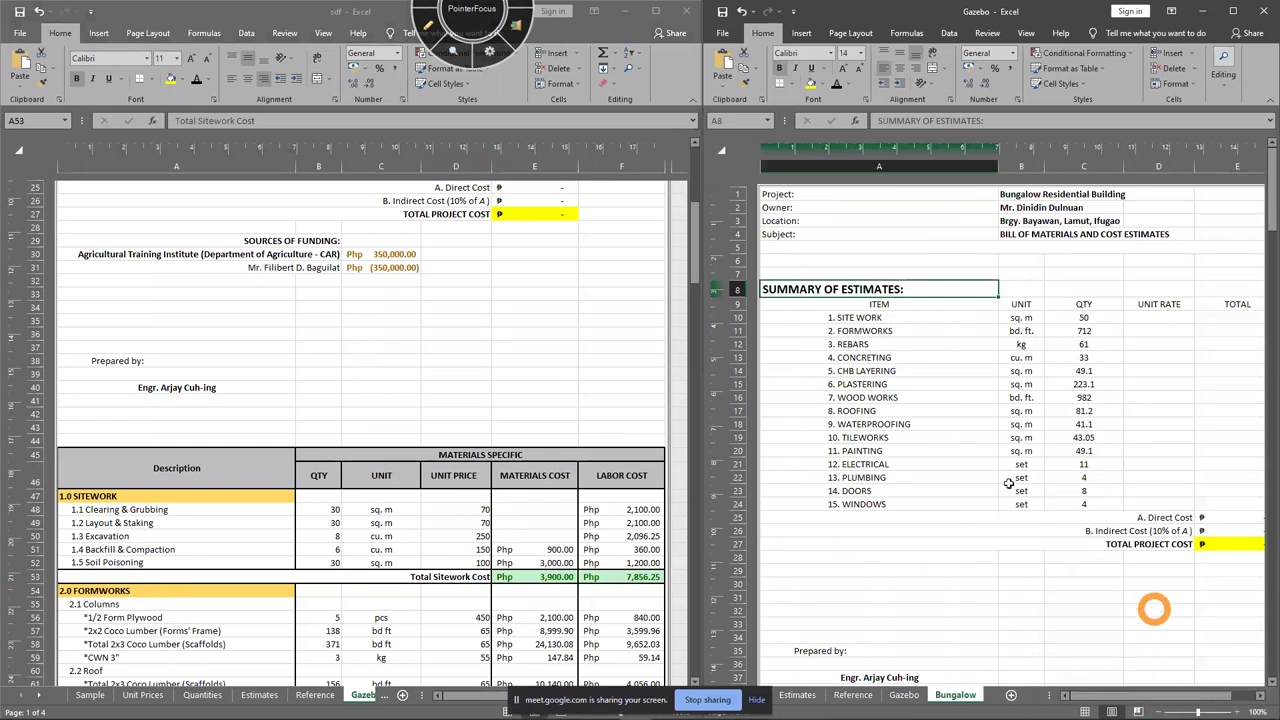
{"action": "left_click", "coordinate": [512, 301]}
{"action": "scroll", "coordinate": [514, 303], "scroll_direction": "up", "scroll_amount": 2}
{"action": "scroll", "coordinate": [513, 303], "scroll_direction": "down", "scroll_amount": 8}
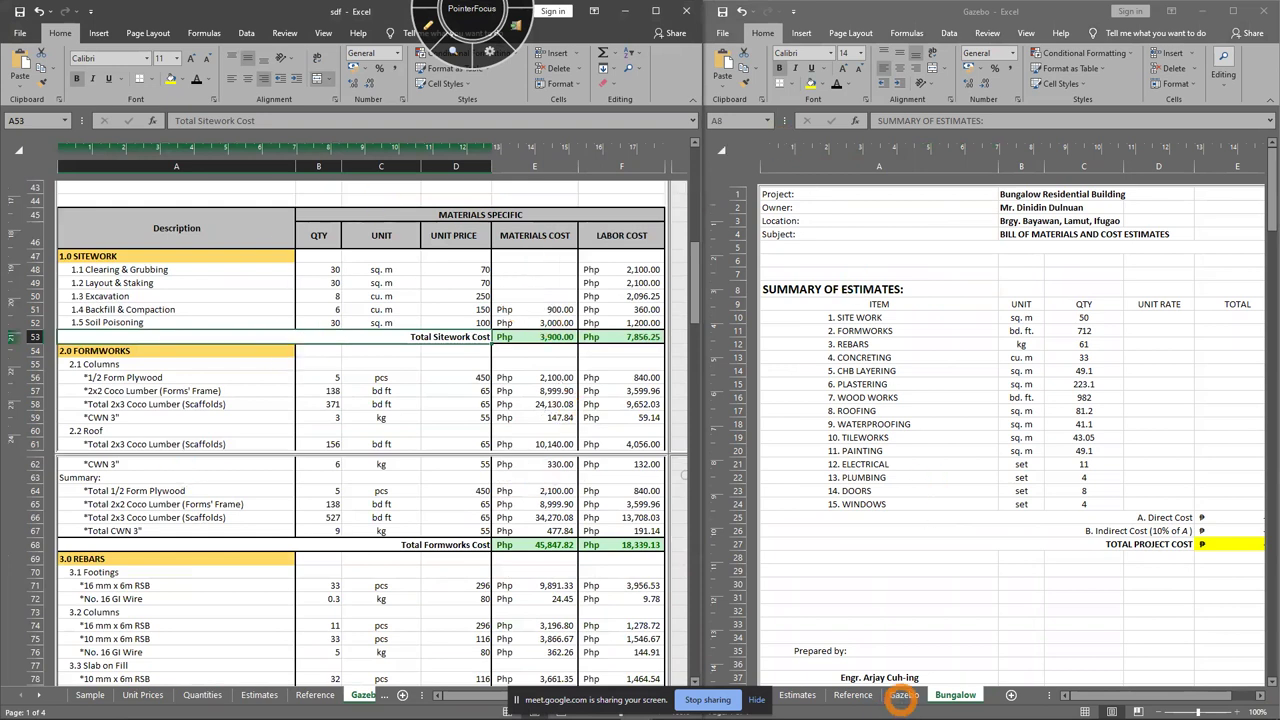
Clear the UNIT RATE and TOTAL values in D10:E24 on the Gazebo sheet of the Gazebo workbook
{"action": "left_click", "coordinate": [901, 695]}
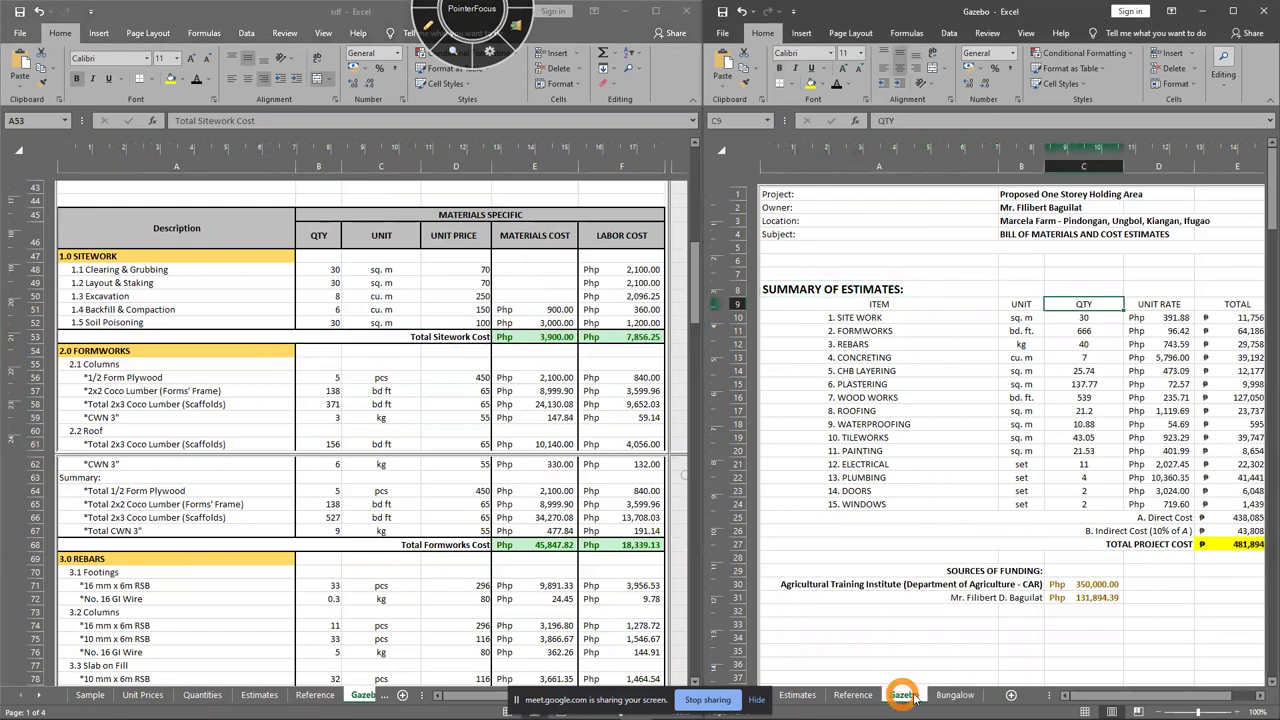
{"action": "left_click_drag", "start_coordinate": [1148, 694], "coordinate": [1155, 680]}
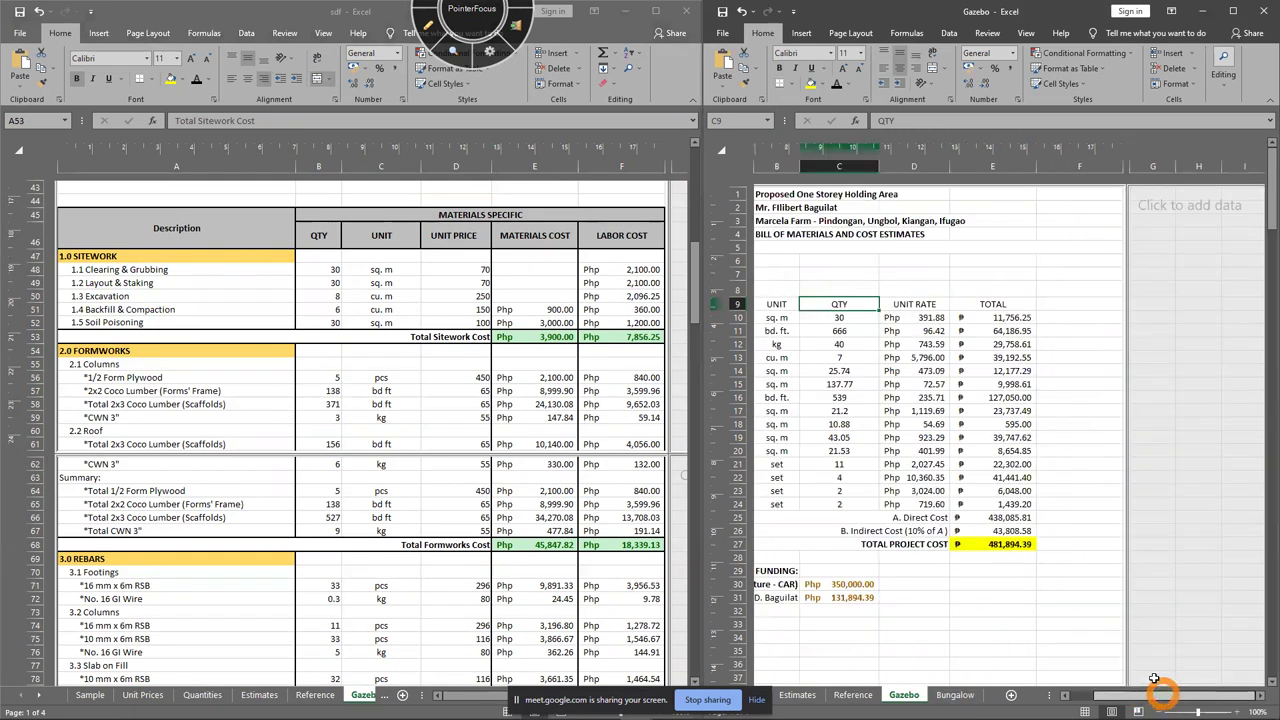
{"action": "left_click_drag", "start_coordinate": [935, 317], "coordinate": [997, 504]}
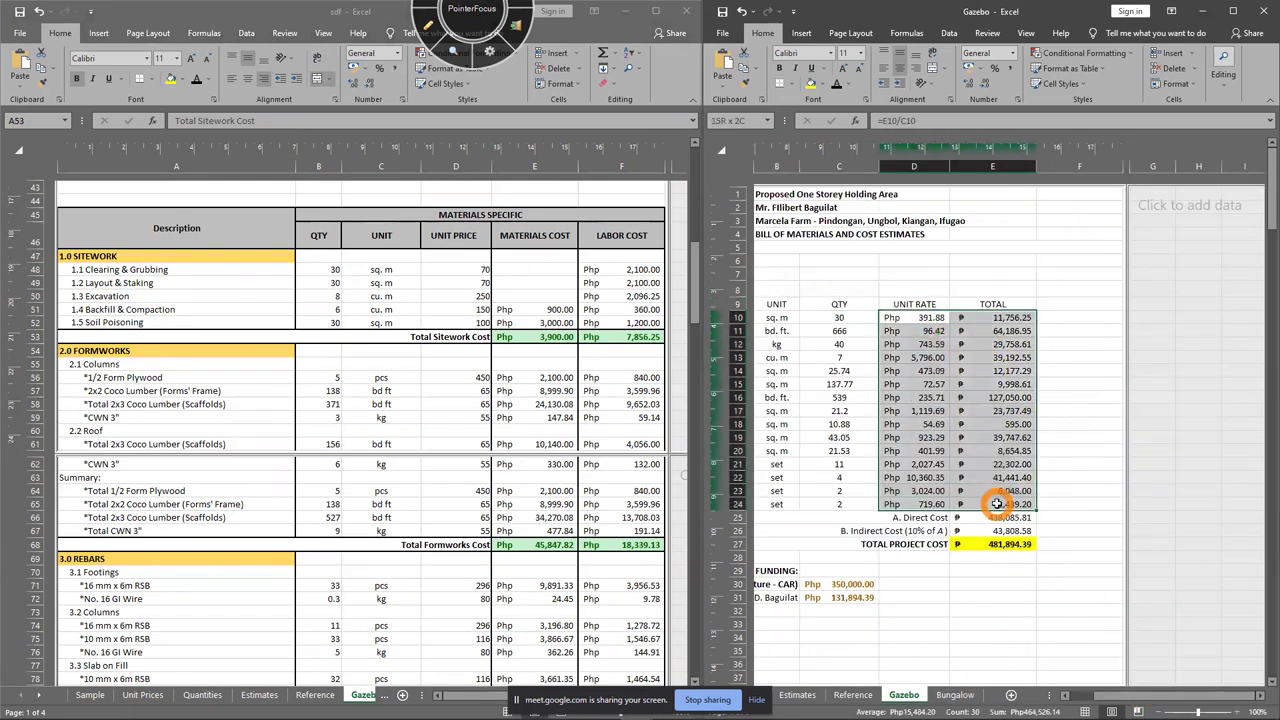
{"action": "key", "text": "Delete"}
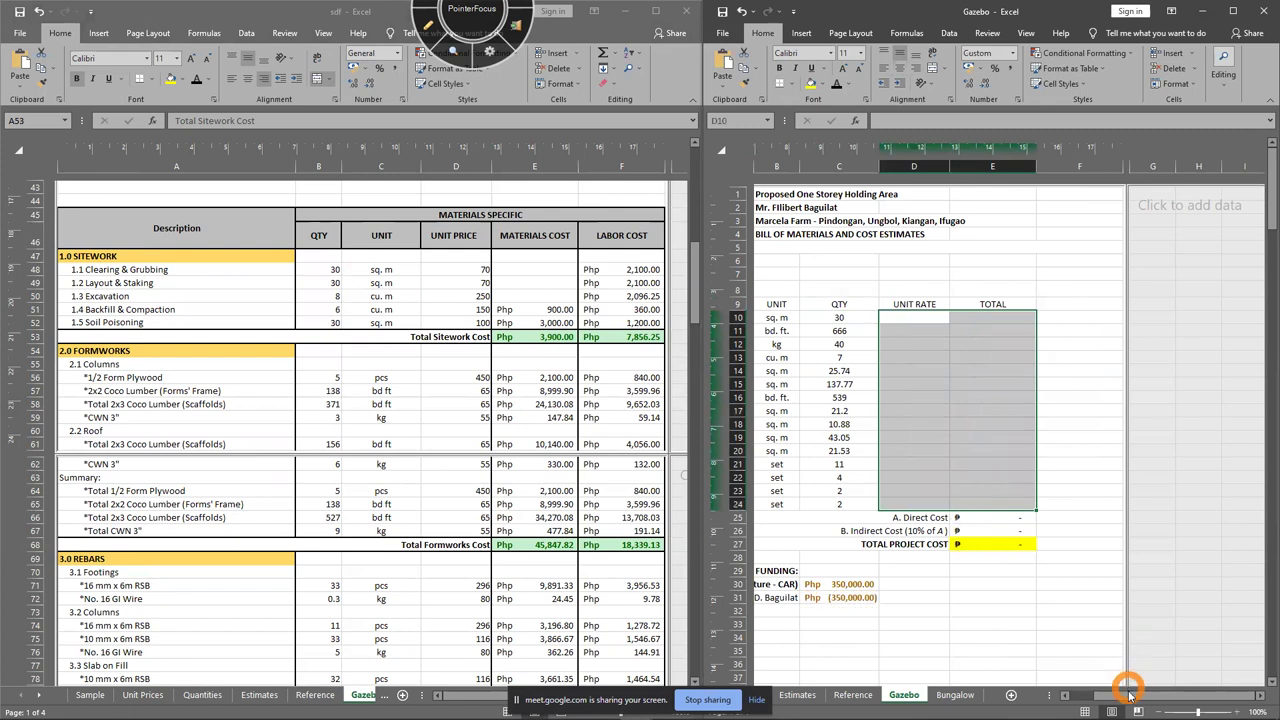
{"action": "left_click_drag", "start_coordinate": [1128, 694], "coordinate": [1083, 700]}
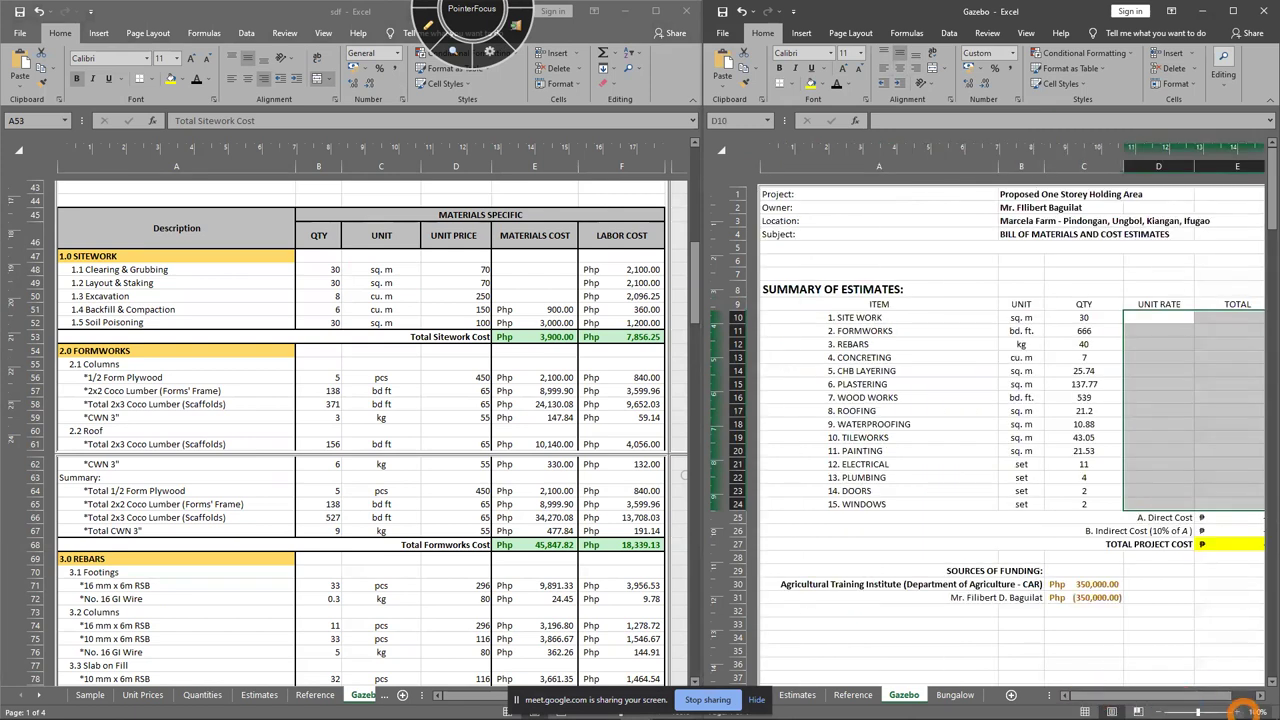
{"action": "left_click", "coordinate": [1168, 277]}
{"action": "left_click", "coordinate": [795, 286]}
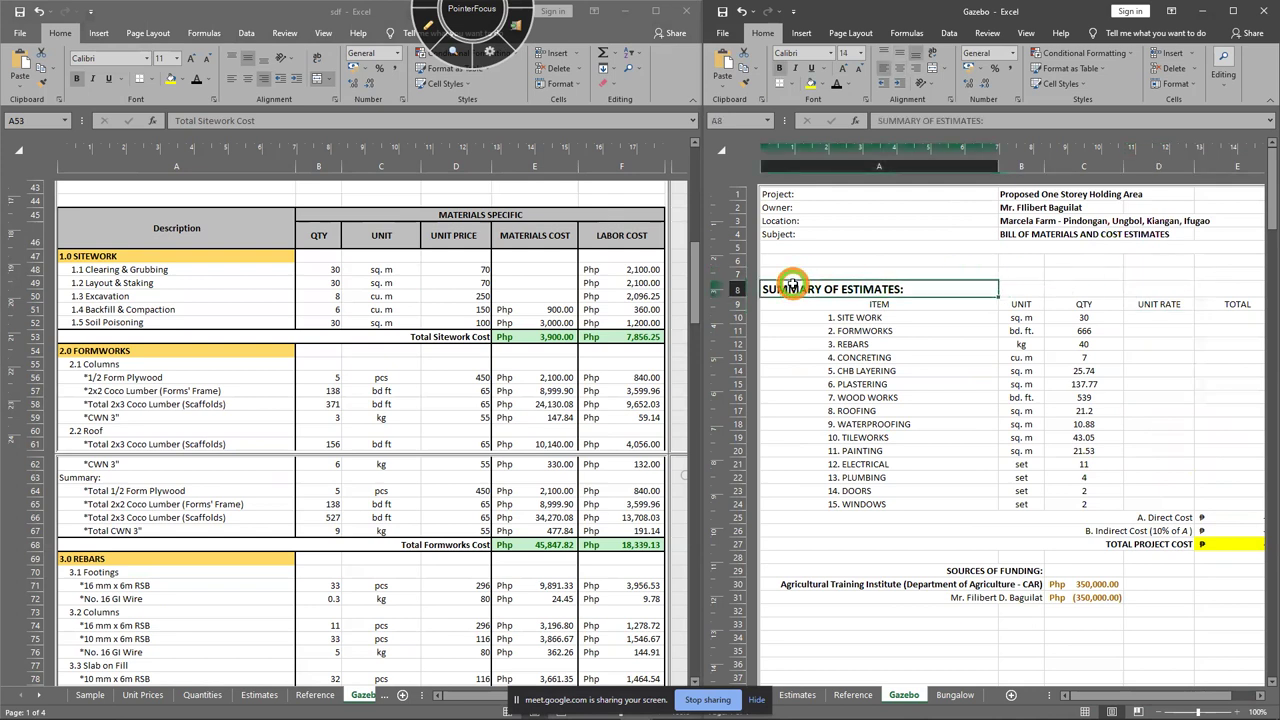
{"action": "left_click", "coordinate": [904, 250]}
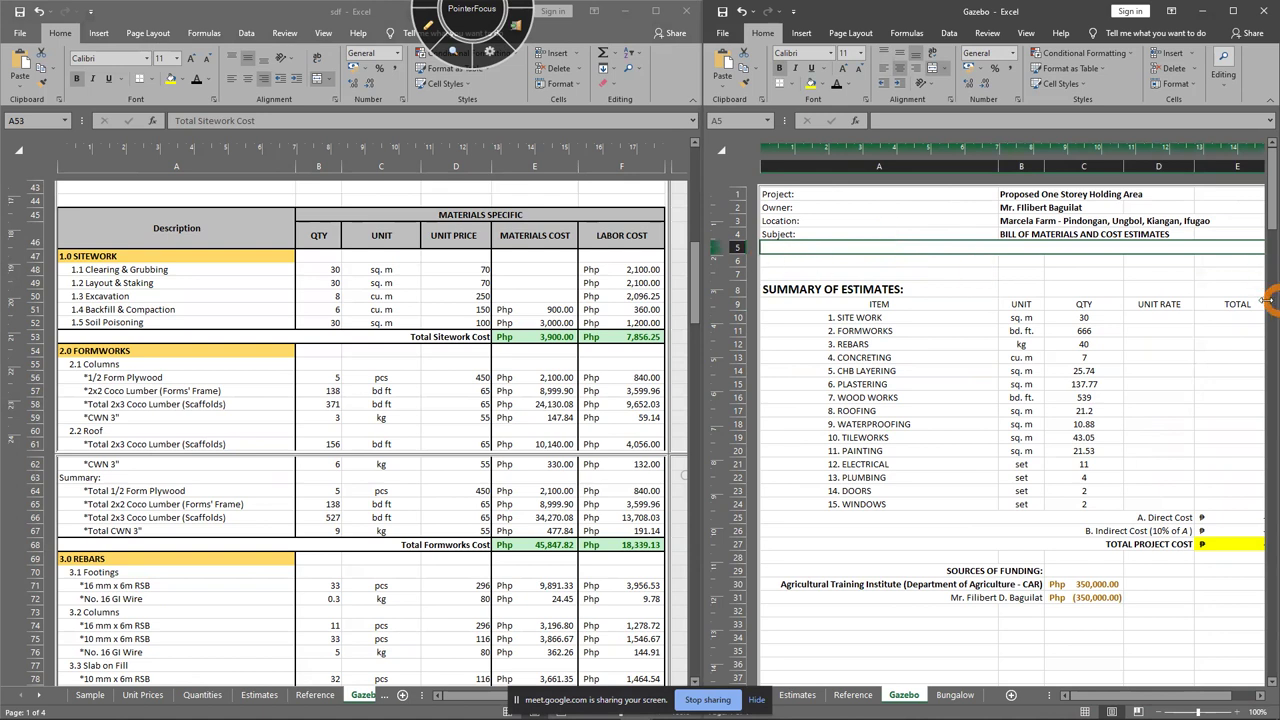
Circle the Total Sitework Cost amounts and the MATERIALS COST and LABOR COST headers with the pen, then exit drawing mode
{"action": "left_click", "coordinate": [1222, 316]}
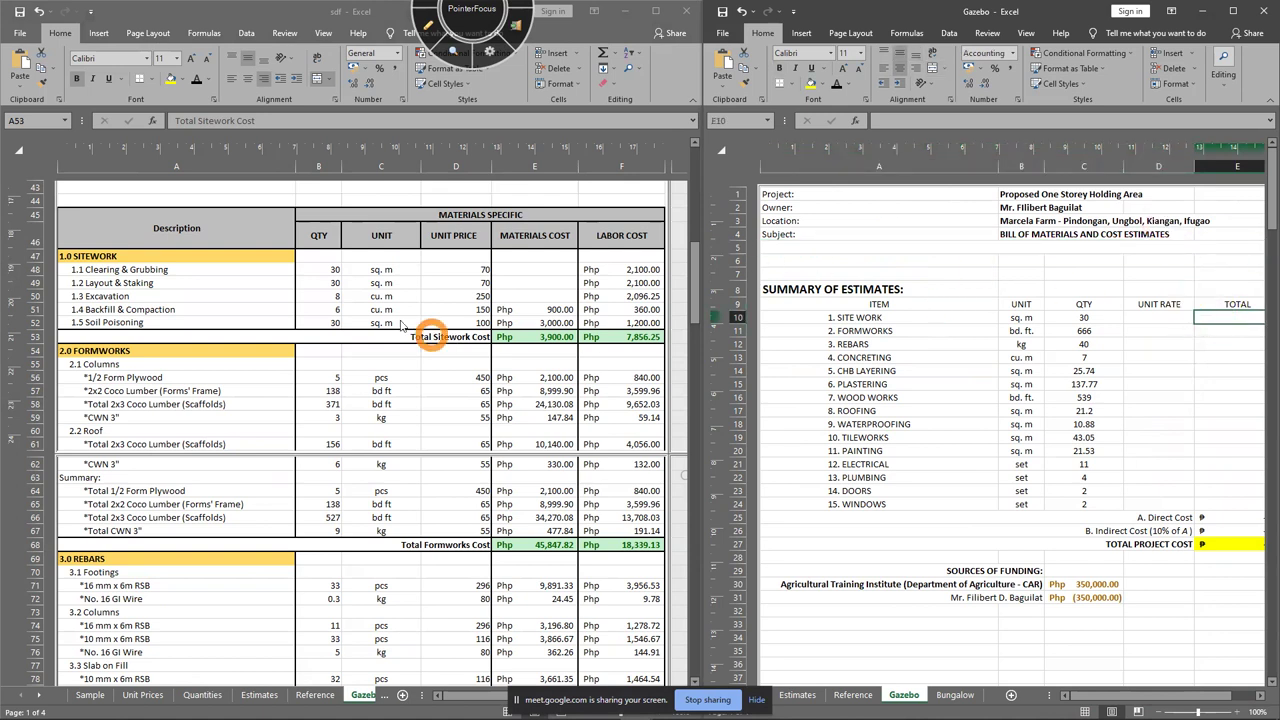
{"action": "left_click", "coordinate": [427, 25]}
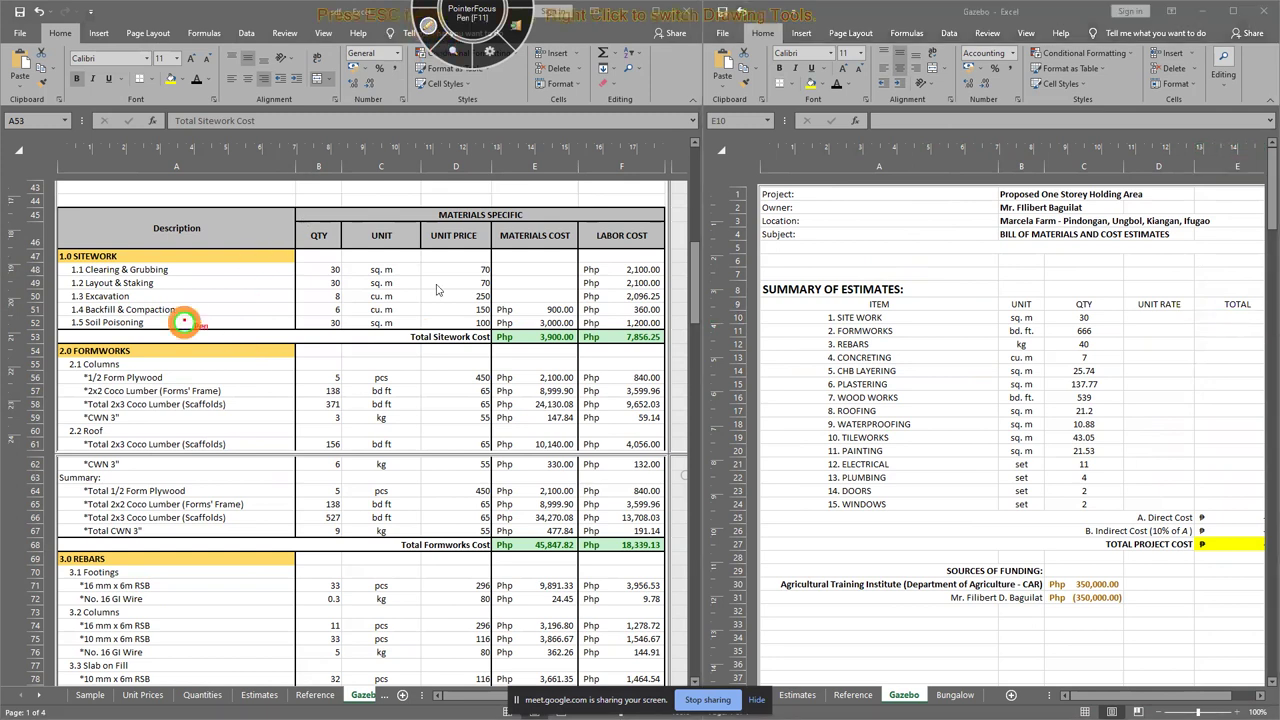
{"action": "mouse_move", "coordinate": [500, 347]}
{"action": "left_mouse_down"}
{"action": "mouse_move", "coordinate": [634, 323]}
{"action": "mouse_move", "coordinate": [543, 314]}
{"action": "mouse_move", "coordinate": [512, 352]}
{"action": "left_mouse_up"}
{"action": "mouse_move", "coordinate": [511, 238]}
{"action": "left_mouse_down"}
{"action": "mouse_move", "coordinate": [543, 252]}
{"action": "mouse_move", "coordinate": [525, 222]}
{"action": "mouse_move", "coordinate": [583, 249]}
{"action": "mouse_move", "coordinate": [590, 218]}
{"action": "left_mouse_up"}
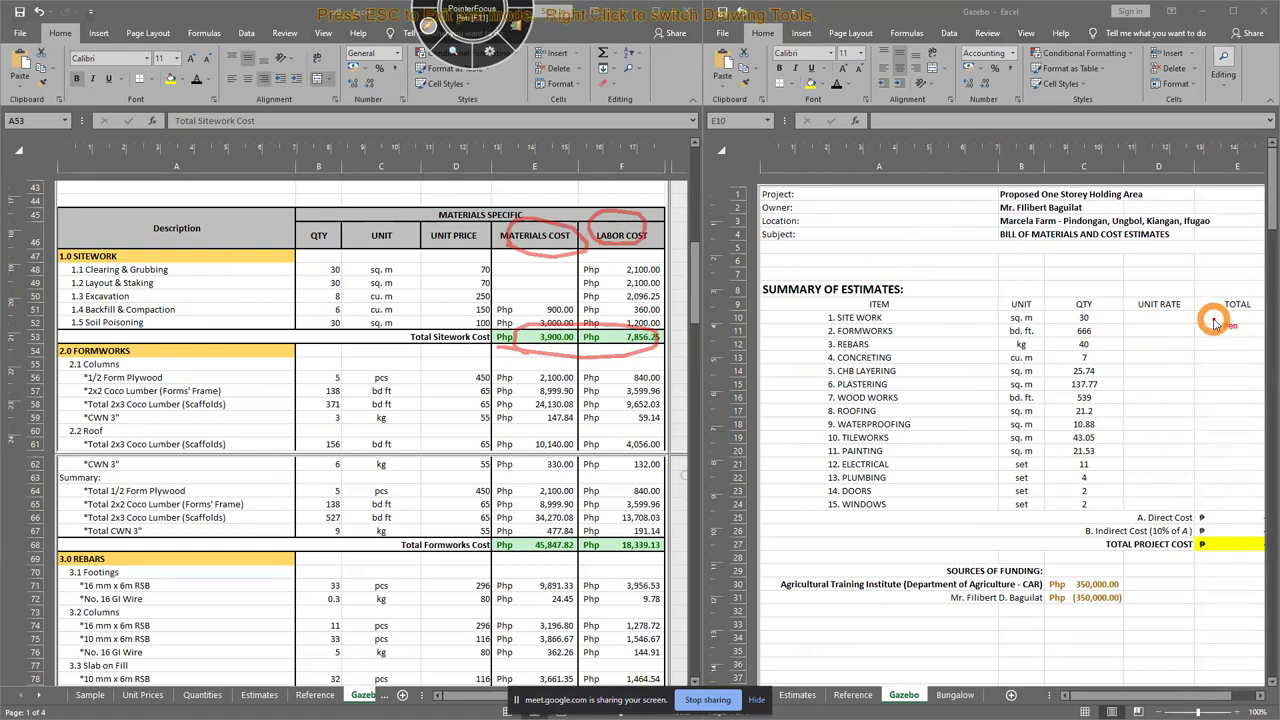
{"action": "key", "text": "Escape"}
Enter the SITE WORK total in E10 as the sum of E53 and F53 on the sdf workbook's Gazebo sheet
{"action": "left_click", "coordinate": [1219, 317]}
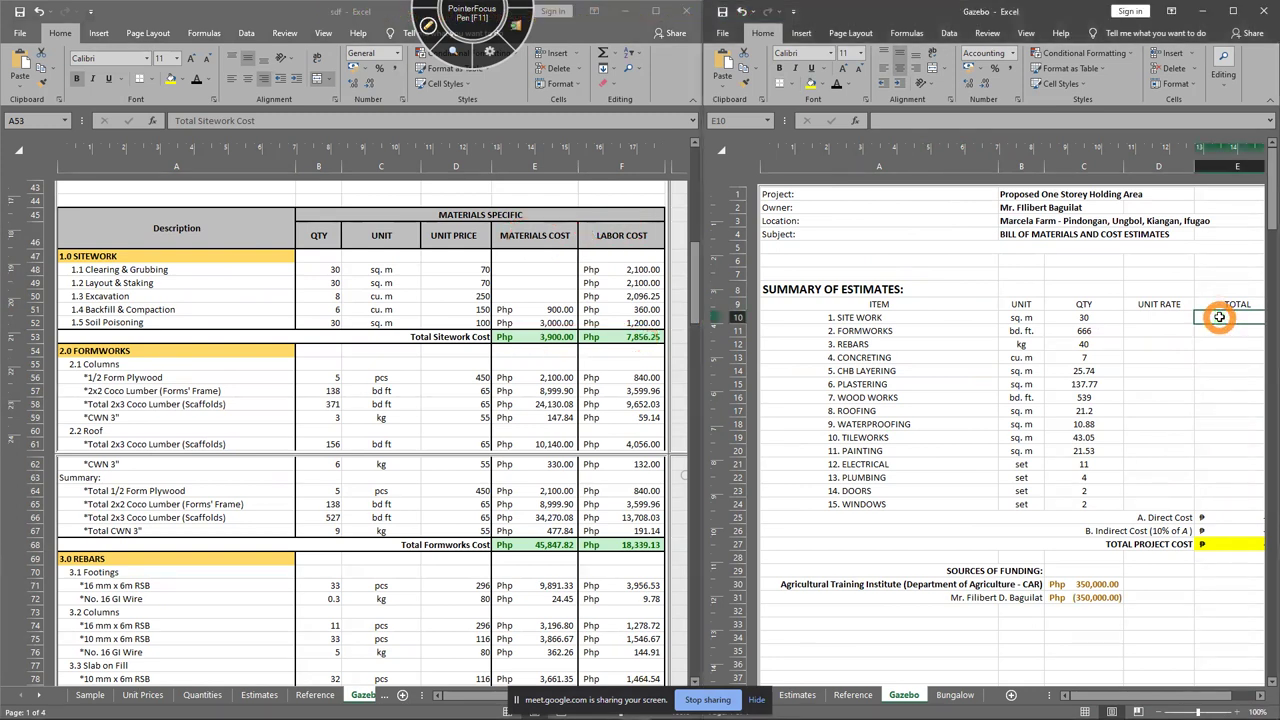
{"action": "type", "text": "="}
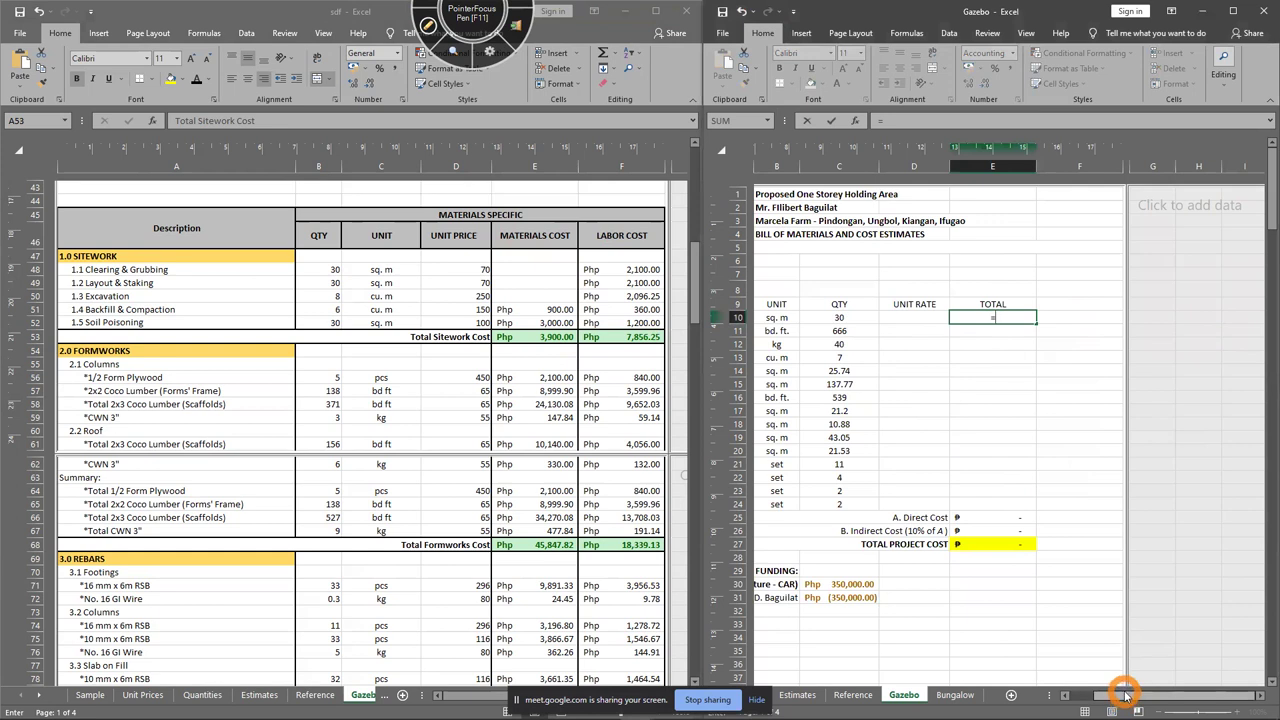
{"action": "left_click_drag", "start_coordinate": [1118, 694], "coordinate": [1066, 694]}
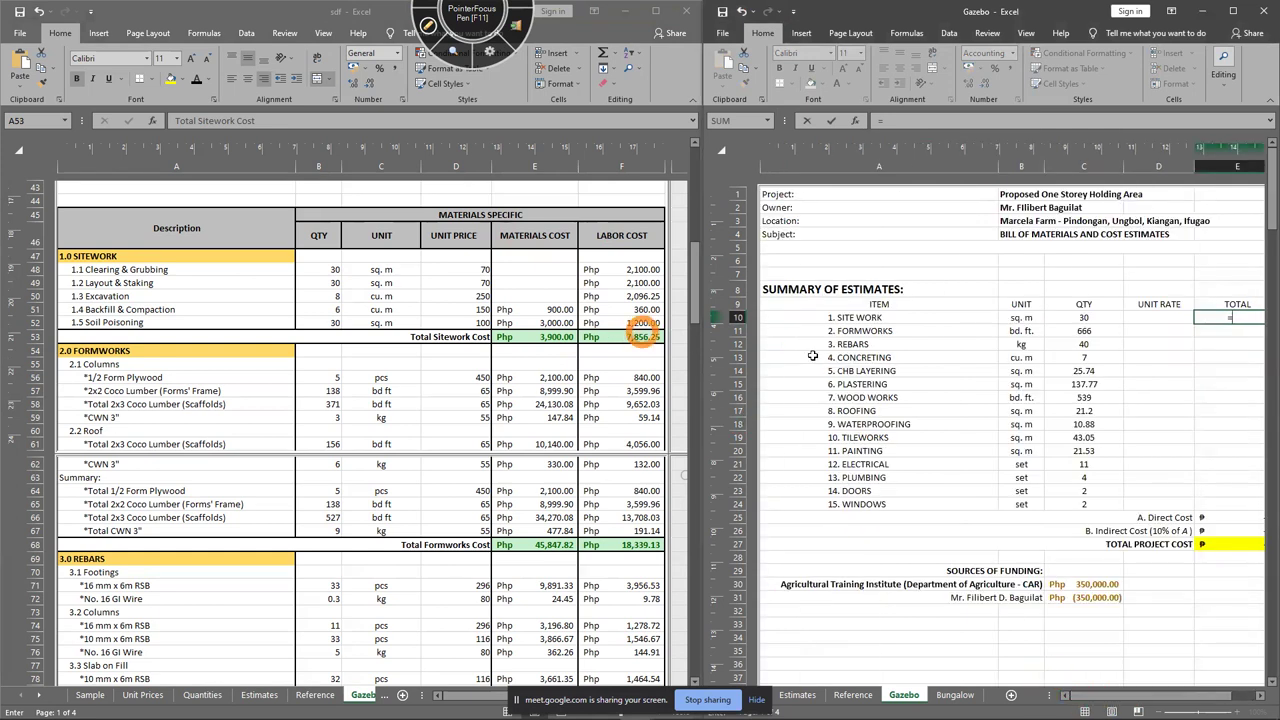
{"action": "left_click", "coordinate": [549, 337]}
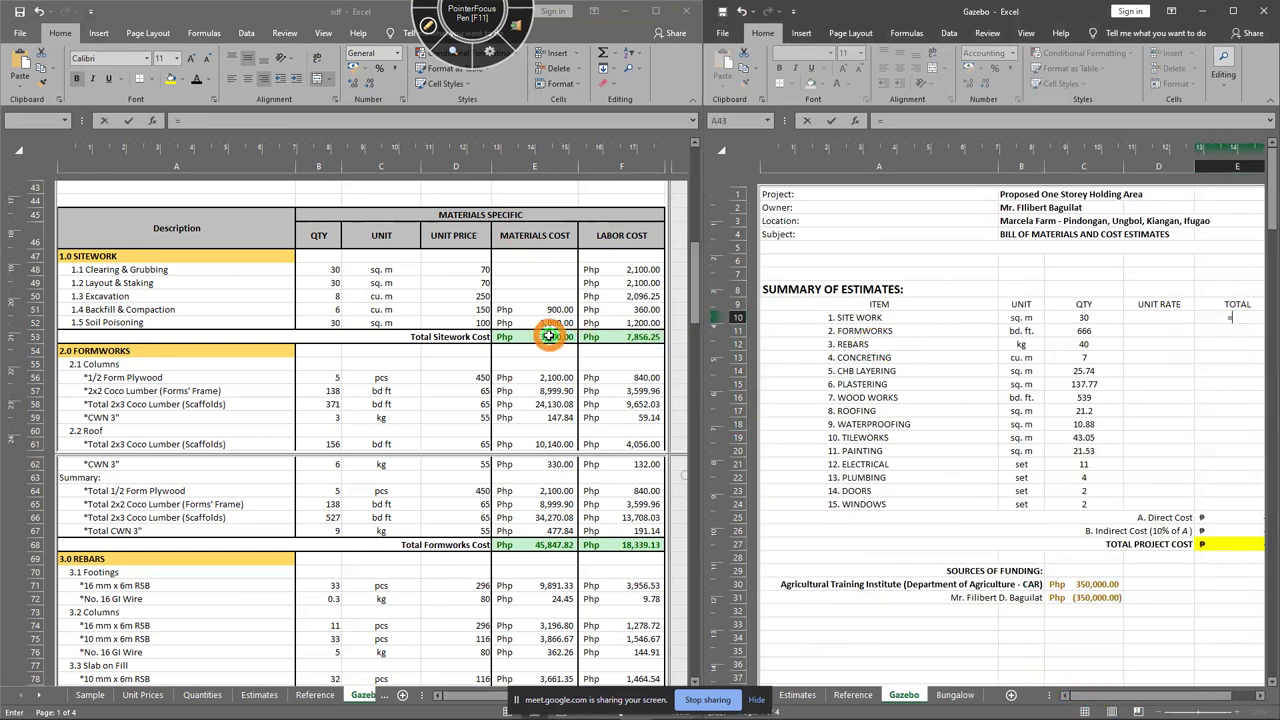
{"action": "type", "text": "+"}
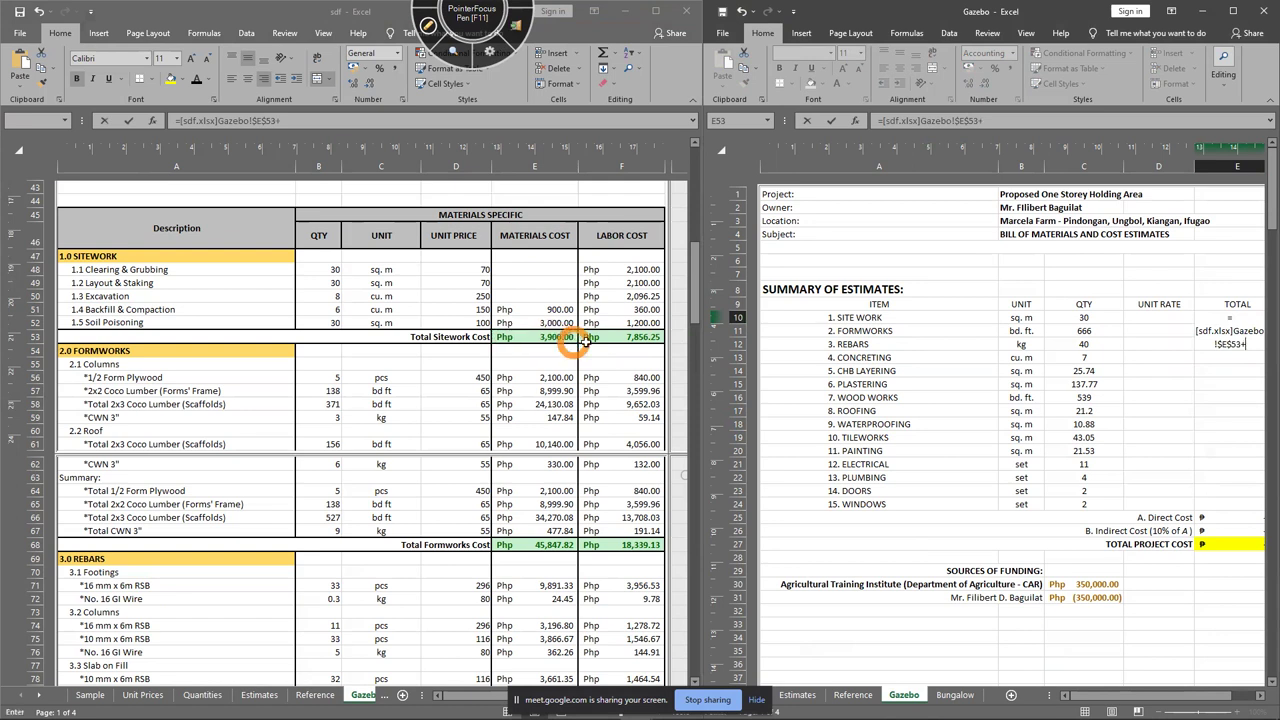
{"action": "left_click", "coordinate": [604, 341]}
{"action": "key", "text": "Return"}
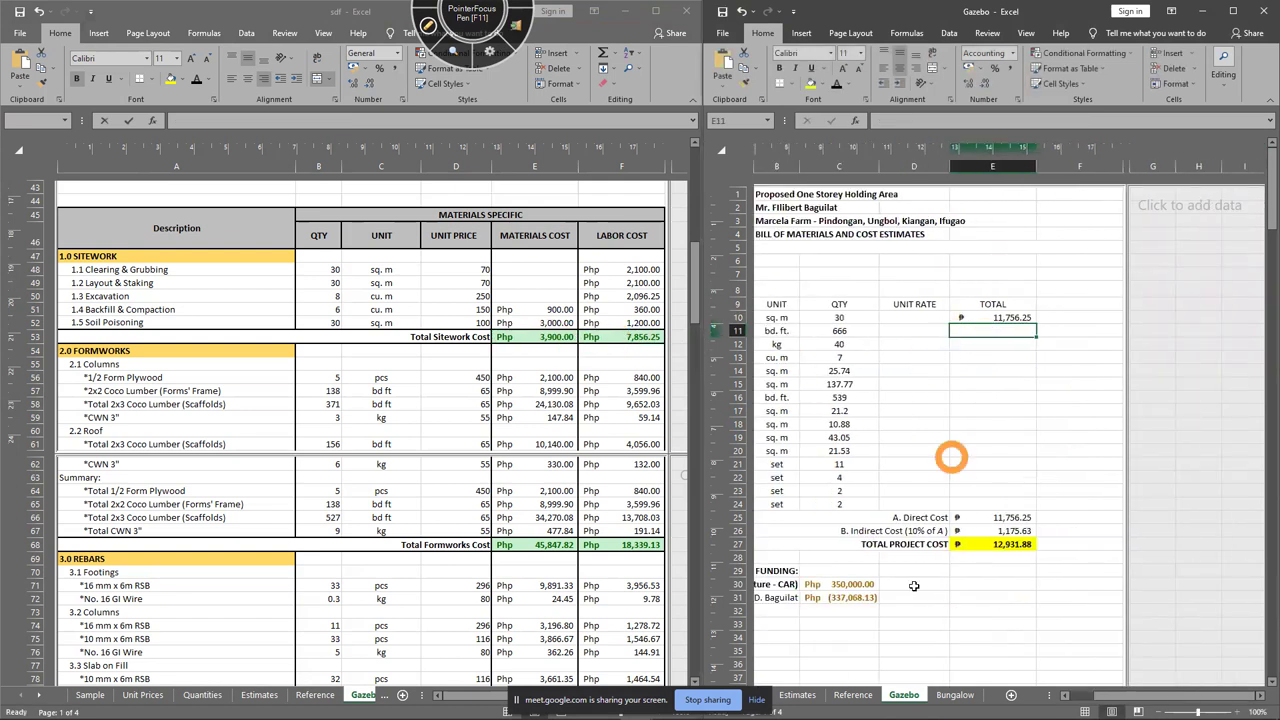
Switch to the fx-991ES PLUS calculator emulator and compute 3900+7856.25 to check the sitework total
{"action": "mouse_move", "coordinate": [800, 706]}
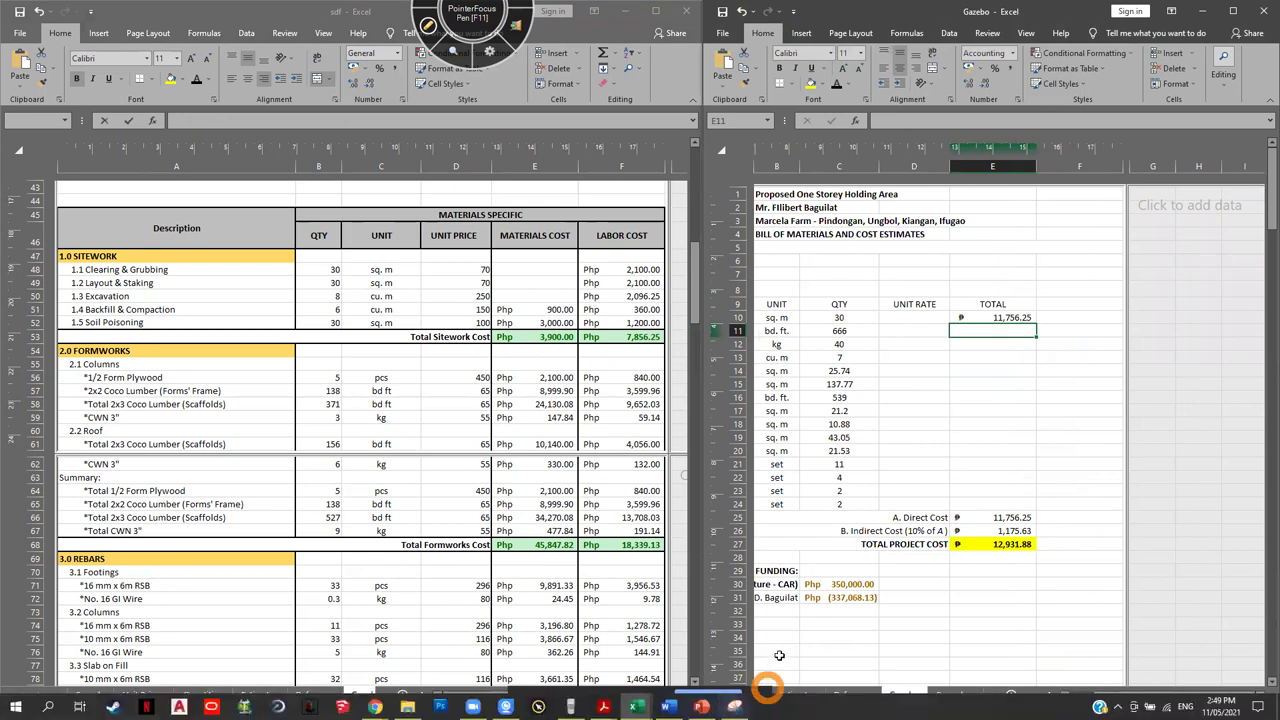
{"action": "left_click", "coordinate": [565, 706]}
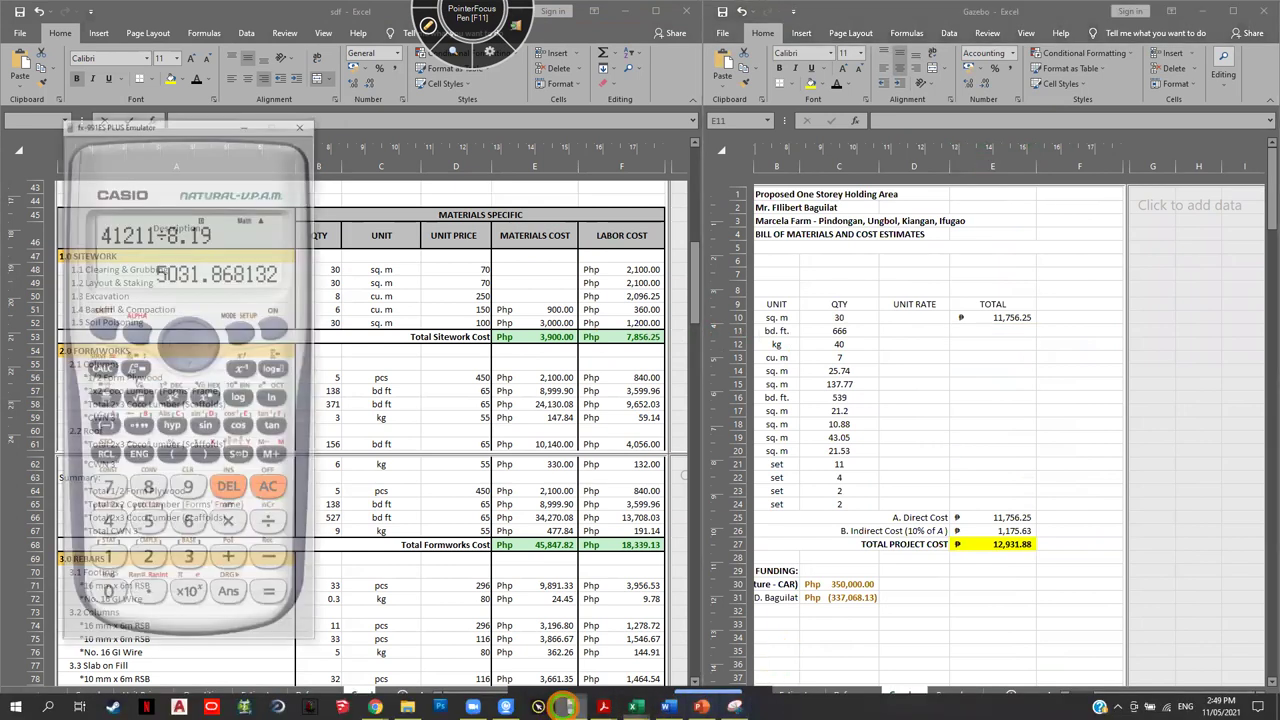
{"action": "left_click", "coordinate": [231, 456]}
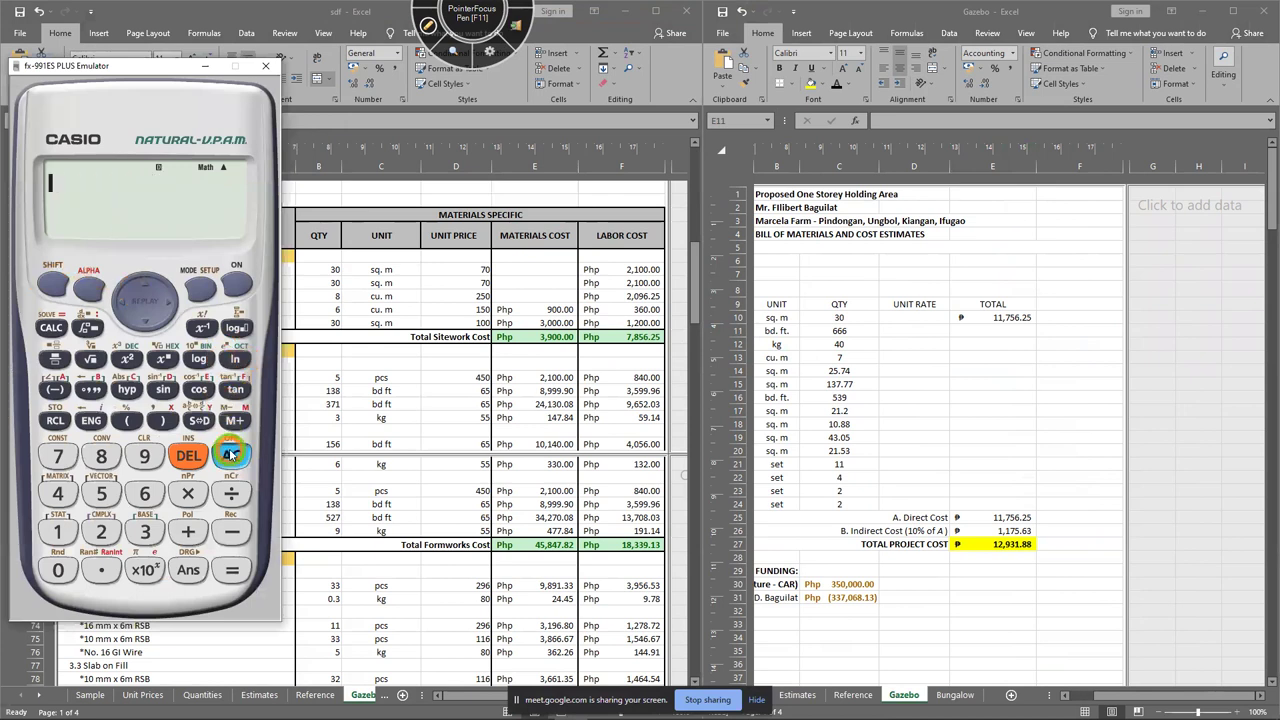
{"action": "left_click", "coordinate": [142, 533]}
{"action": "double_click", "coordinate": [58, 570]}
{"action": "left_click", "coordinate": [190, 534]}
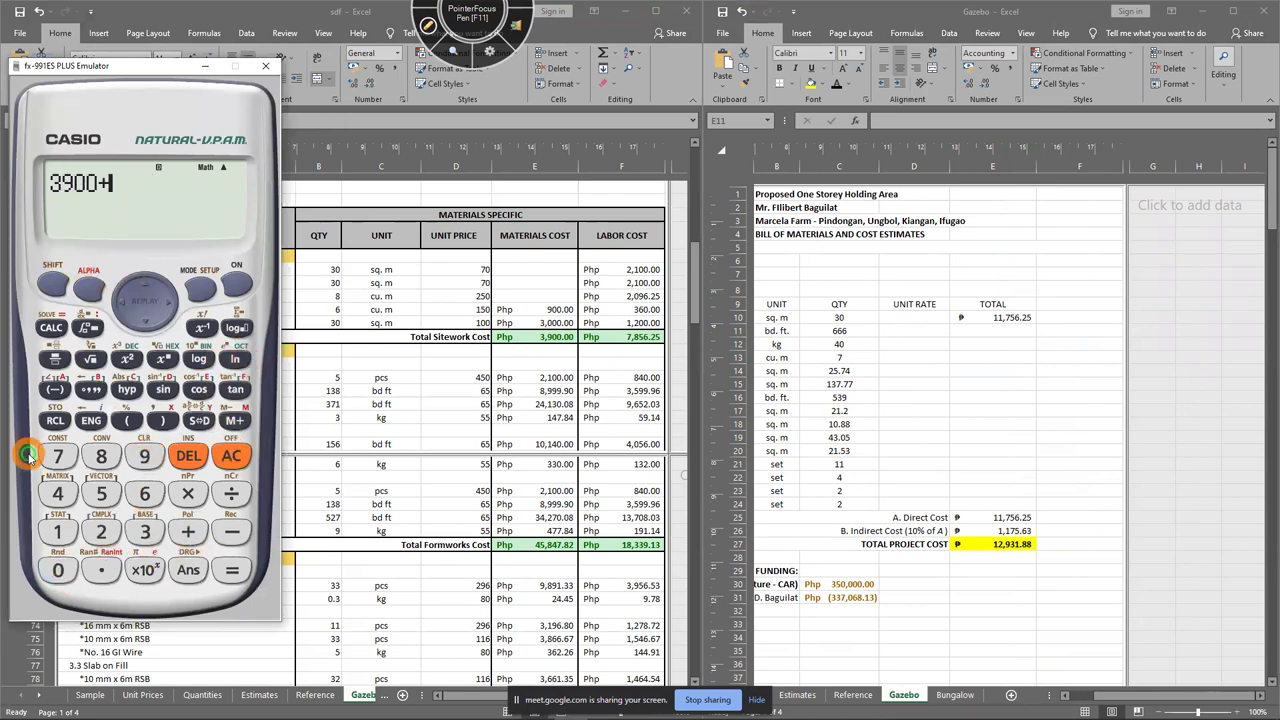
{"action": "left_click", "coordinate": [100, 456]}
{"action": "left_click", "coordinate": [144, 493]}
{"action": "left_click", "coordinate": [101, 570]}
{"action": "left_click", "coordinate": [101, 532]}
{"action": "left_click", "coordinate": [101, 493]}
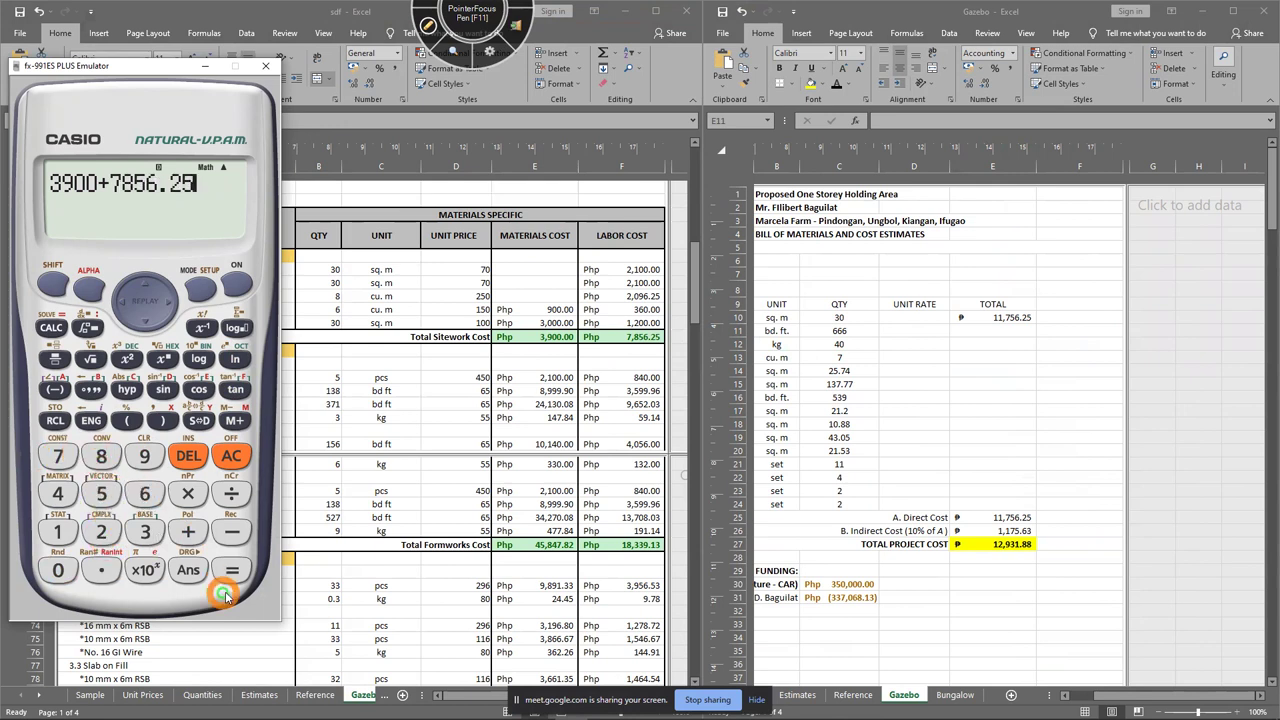
{"action": "left_click", "coordinate": [199, 420]}
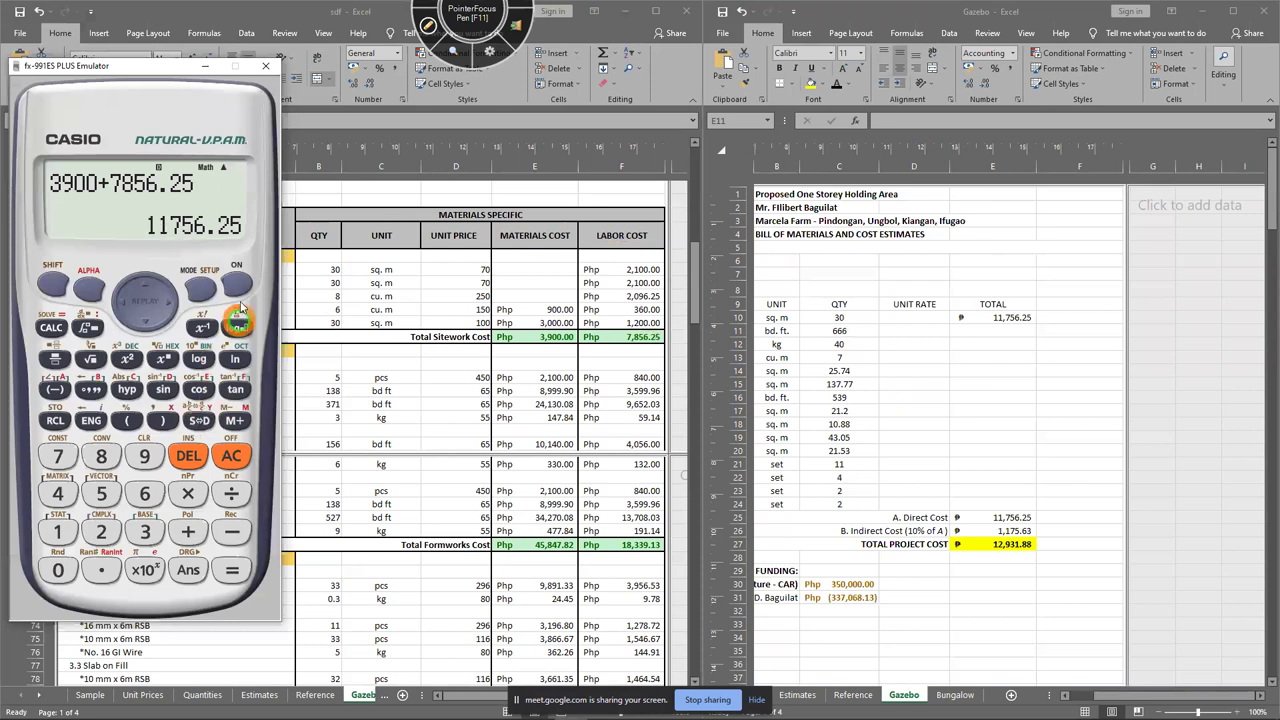
Circle the calculator result and link it to the SITE WORK total with the pen, then remove the marks and close the calculator
{"action": "left_click", "coordinate": [446, 36]}
{"action": "mouse_move", "coordinate": [225, 196]}
{"action": "left_mouse_down"}
{"action": "mouse_move", "coordinate": [257, 251]}
{"action": "mouse_move", "coordinate": [190, 255]}
{"action": "mouse_move", "coordinate": [266, 226]}
{"action": "mouse_move", "coordinate": [943, 294]}
{"action": "mouse_move", "coordinate": [960, 312]}
{"action": "mouse_move", "coordinate": [978, 292]}
{"action": "left_mouse_up"}
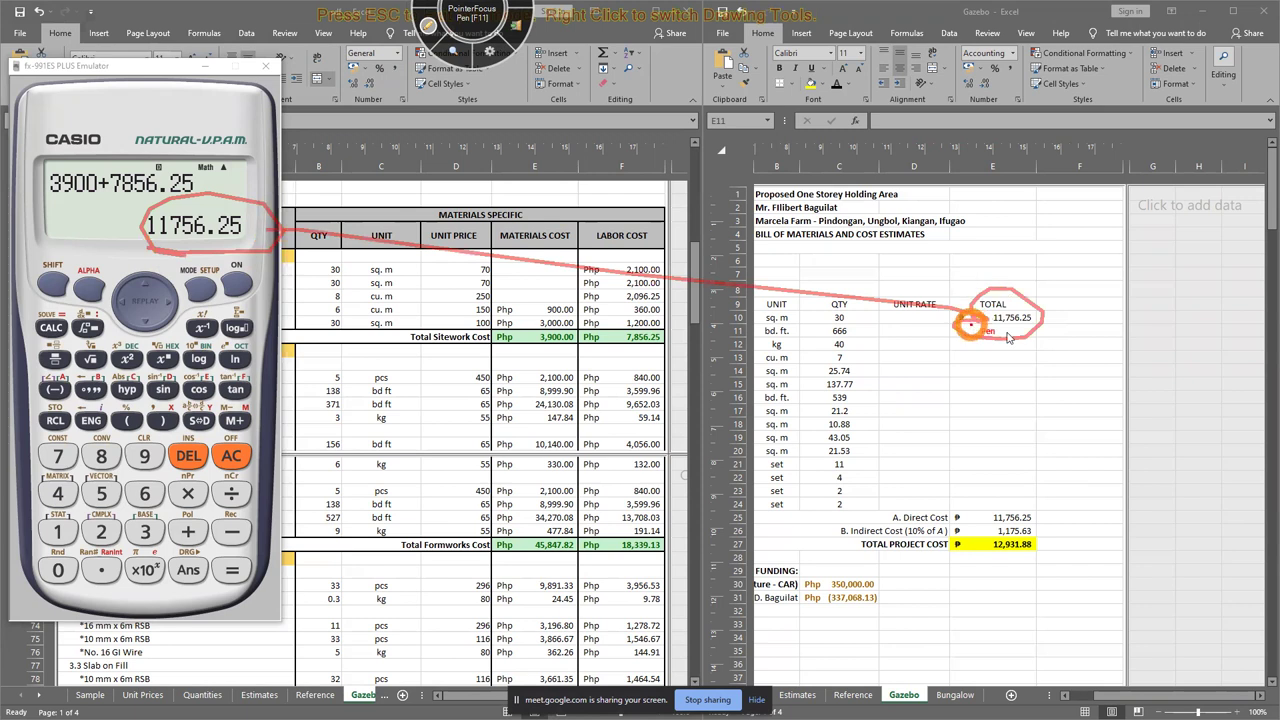
{"action": "left_click", "coordinate": [426, 28]}
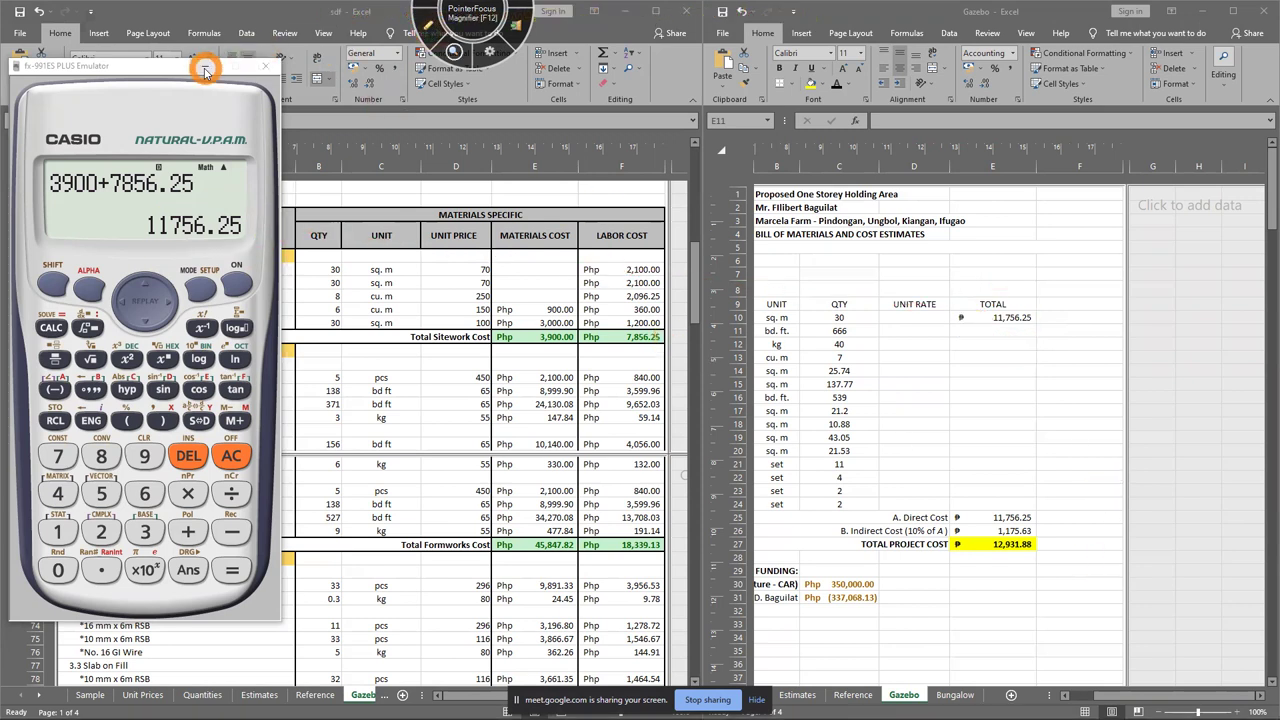
{"action": "left_click", "coordinate": [265, 66]}
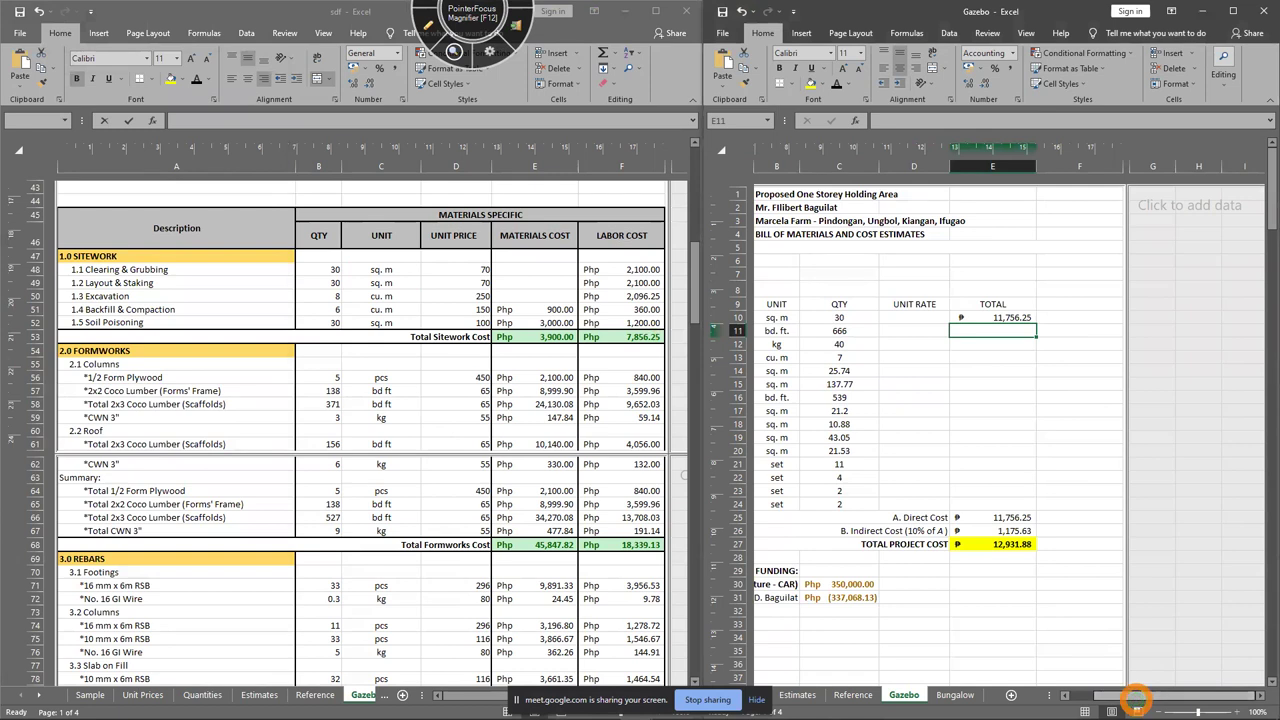
Enter the FORMWORKS total in E11 as the sum of E68 and F68 on the sdf workbook's Gazebo sheet
{"action": "left_click", "coordinate": [1113, 695]}
{"action": "left_click_drag", "start_coordinate": [1113, 695], "coordinate": [1195, 695]}
{"action": "left_click", "coordinate": [1013, 332]}
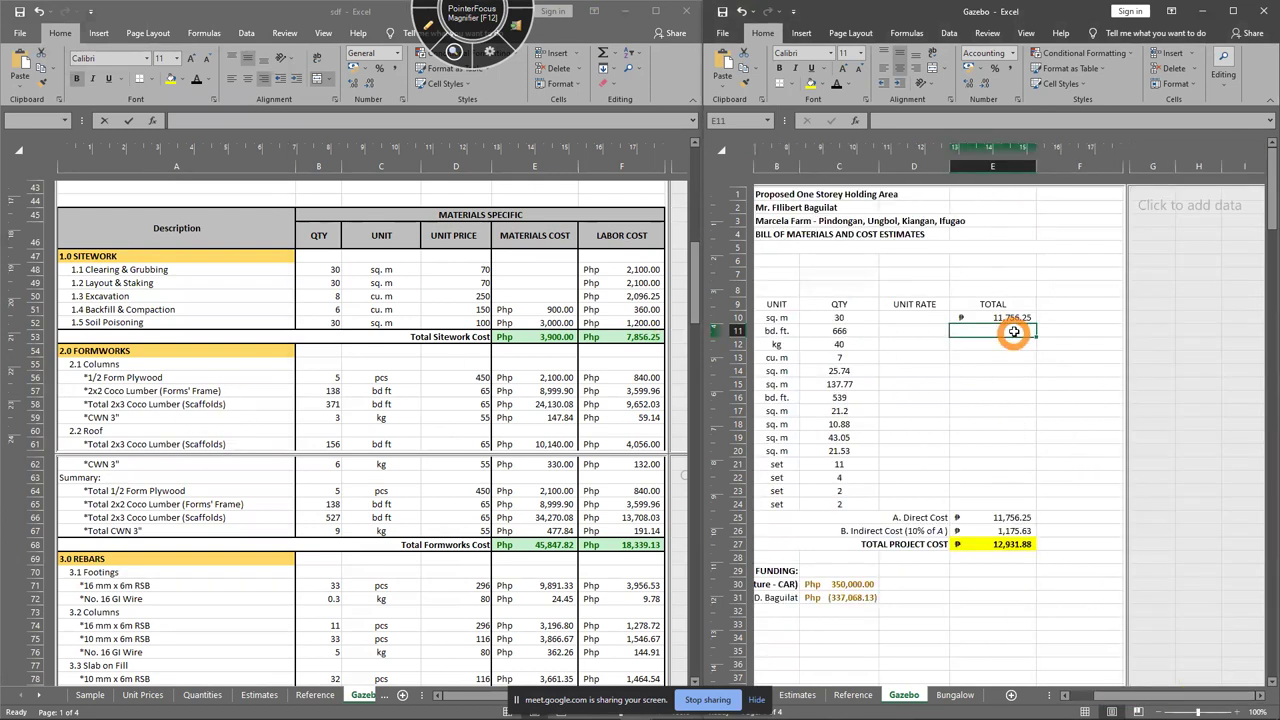
{"action": "left_click", "coordinate": [1030, 330]}
{"action": "type", "text": "="}
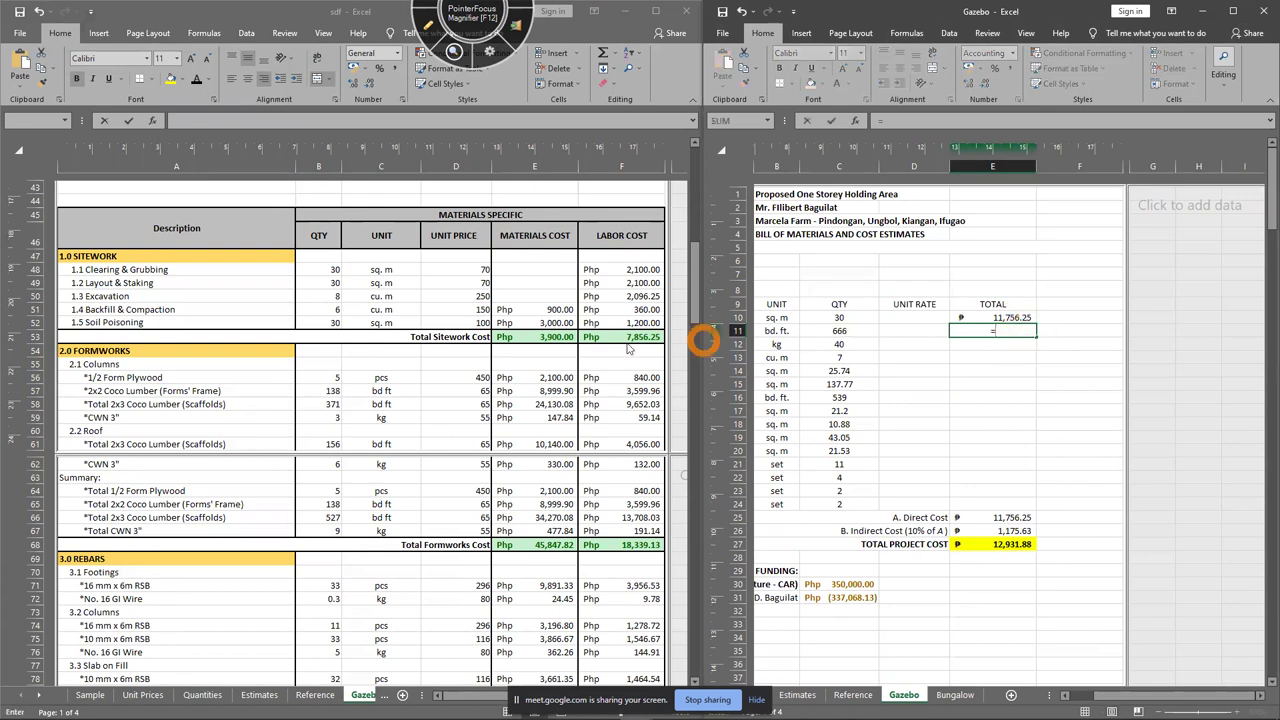
{"action": "left_click", "coordinate": [550, 548]}
{"action": "type", "text": "+"}
{"action": "left_click", "coordinate": [612, 546]}
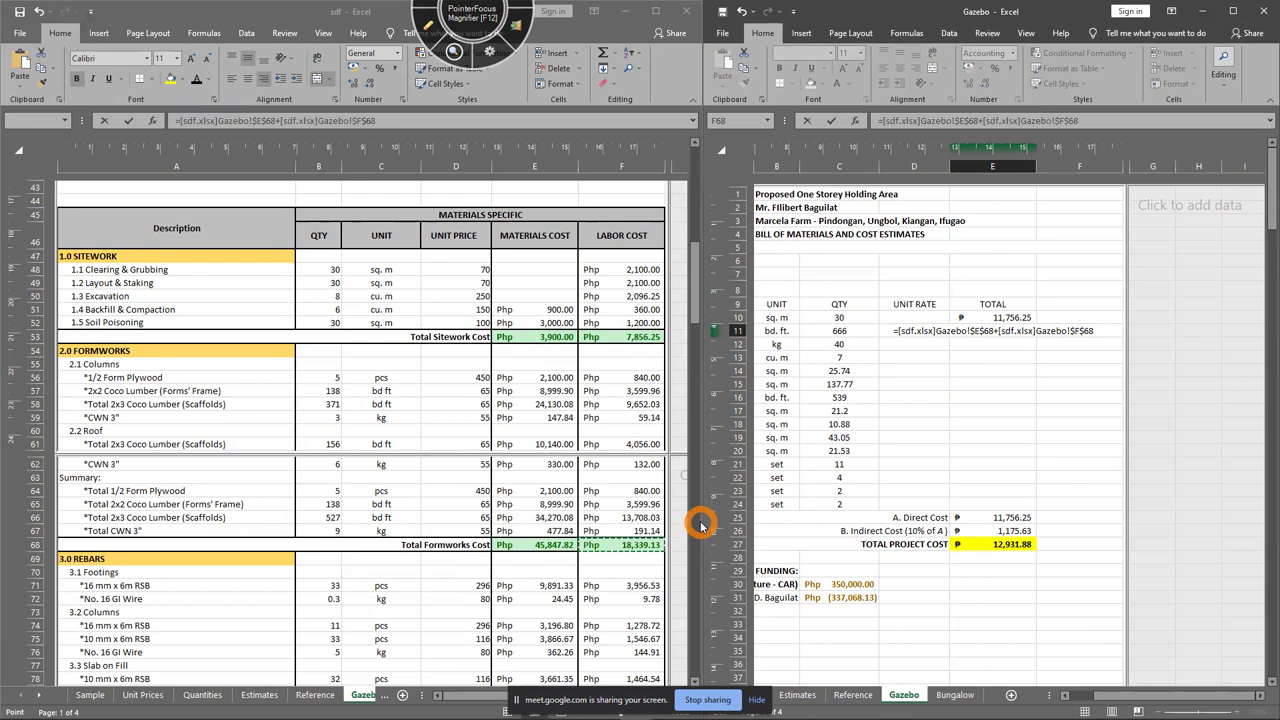
{"action": "key", "text": "Return"}
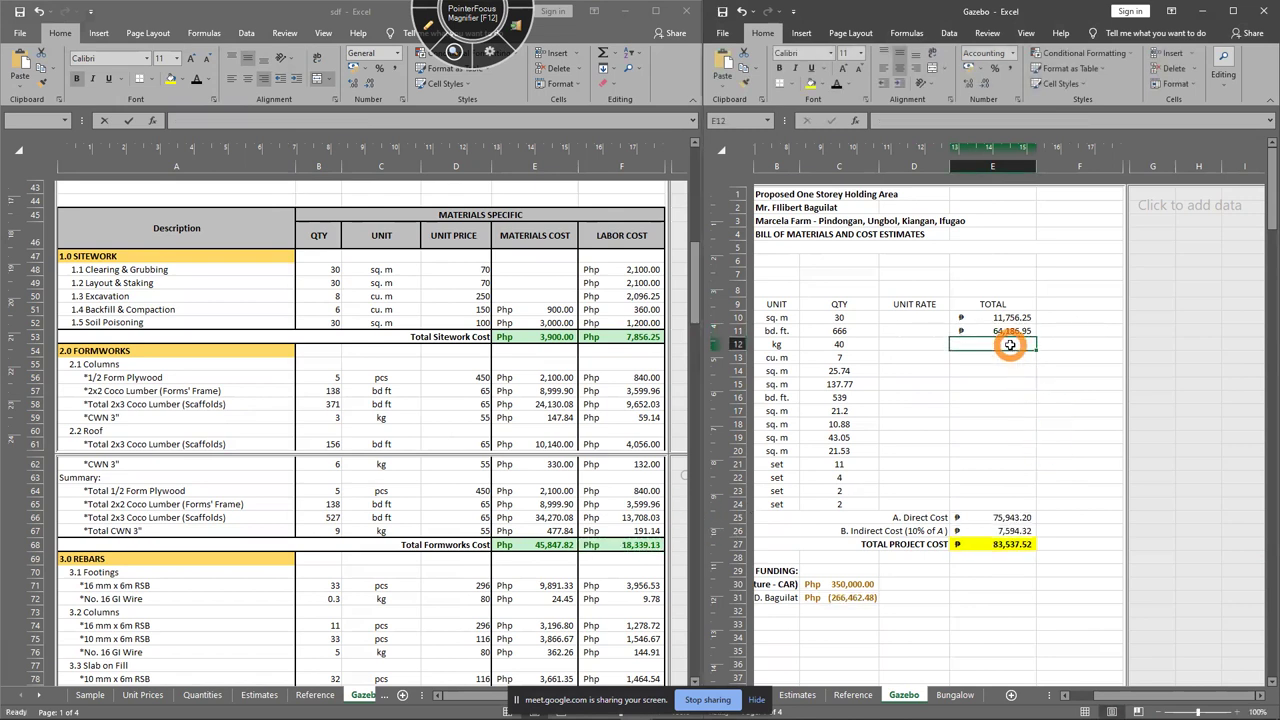
Enter the REBARS total in E12 as the sum of E87 and F87 on the sdf workbook's Gazebo sheet
{"action": "left_click", "coordinate": [571, 409]}
{"action": "scroll", "coordinate": [563, 403], "scroll_direction": "down", "scroll_amount": 3}
{"action": "scroll", "coordinate": [571, 409], "scroll_direction": "down", "scroll_amount": 1}
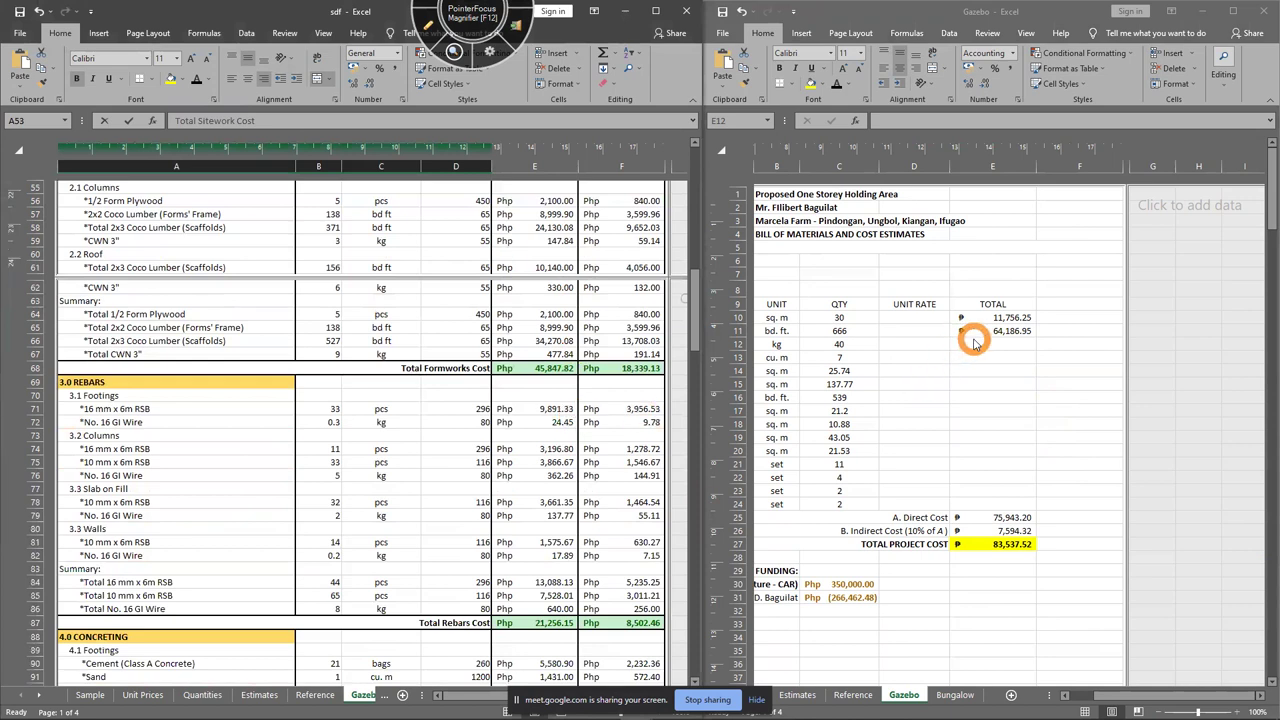
{"action": "left_click", "coordinate": [976, 343]}
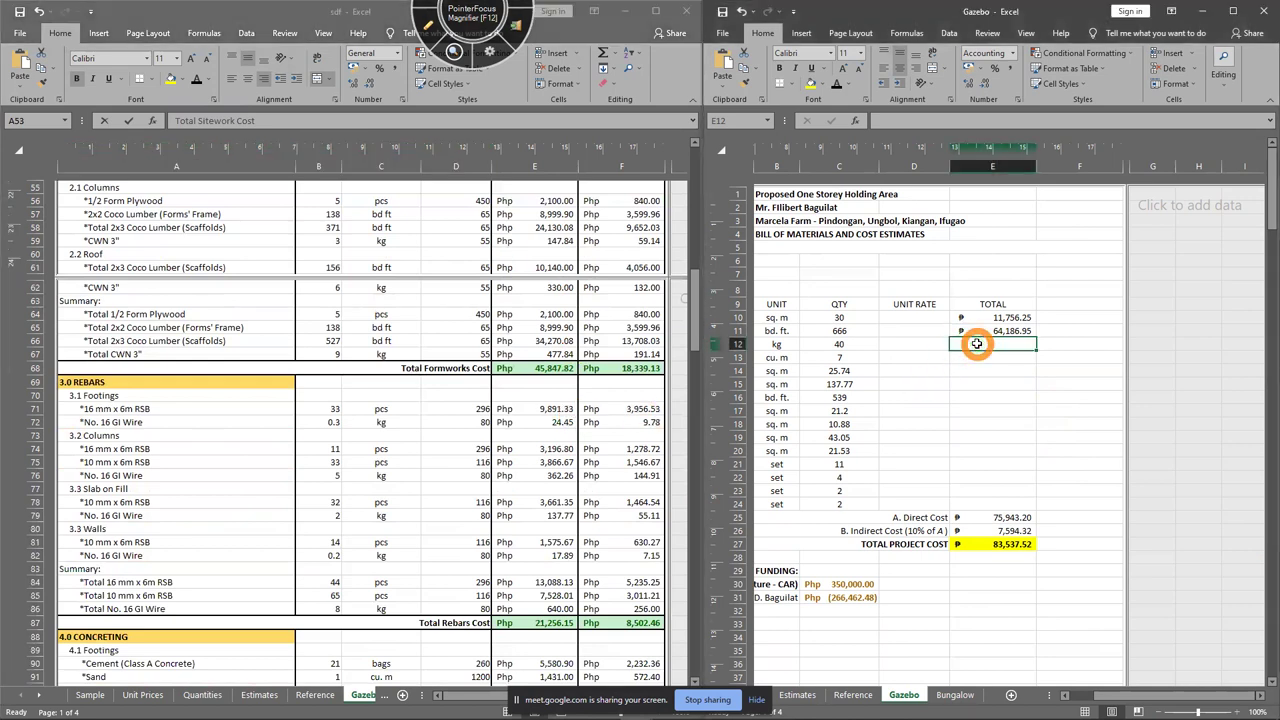
{"action": "type", "text": "="}
{"action": "left_click", "coordinate": [549, 623]}
{"action": "type", "text": "+"}
{"action": "left_click", "coordinate": [616, 623]}
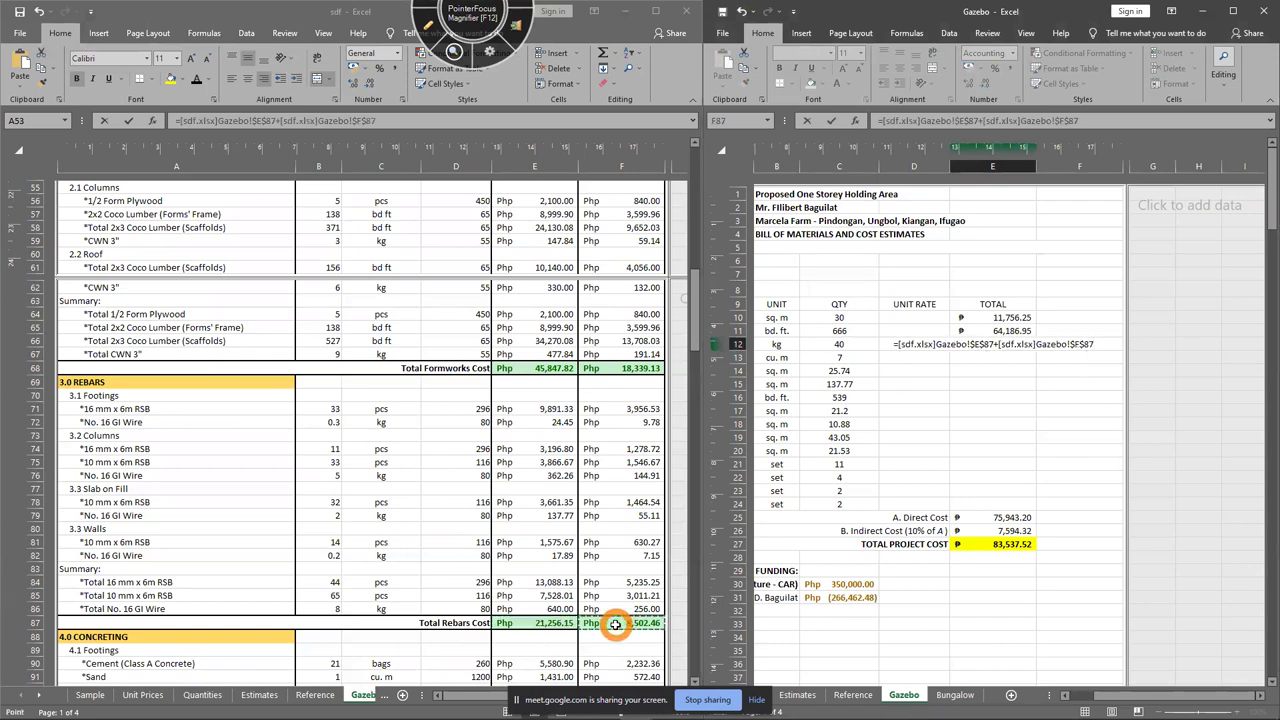
{"action": "key", "text": "Return"}
Enter the CONCRETING total in E13 as the sum of E105 and F105 on the sdf workbook's Gazebo sheet
{"action": "type", "text": "="}
{"action": "scroll", "coordinate": [462, 450], "scroll_direction": "down", "scroll_amount": 2}
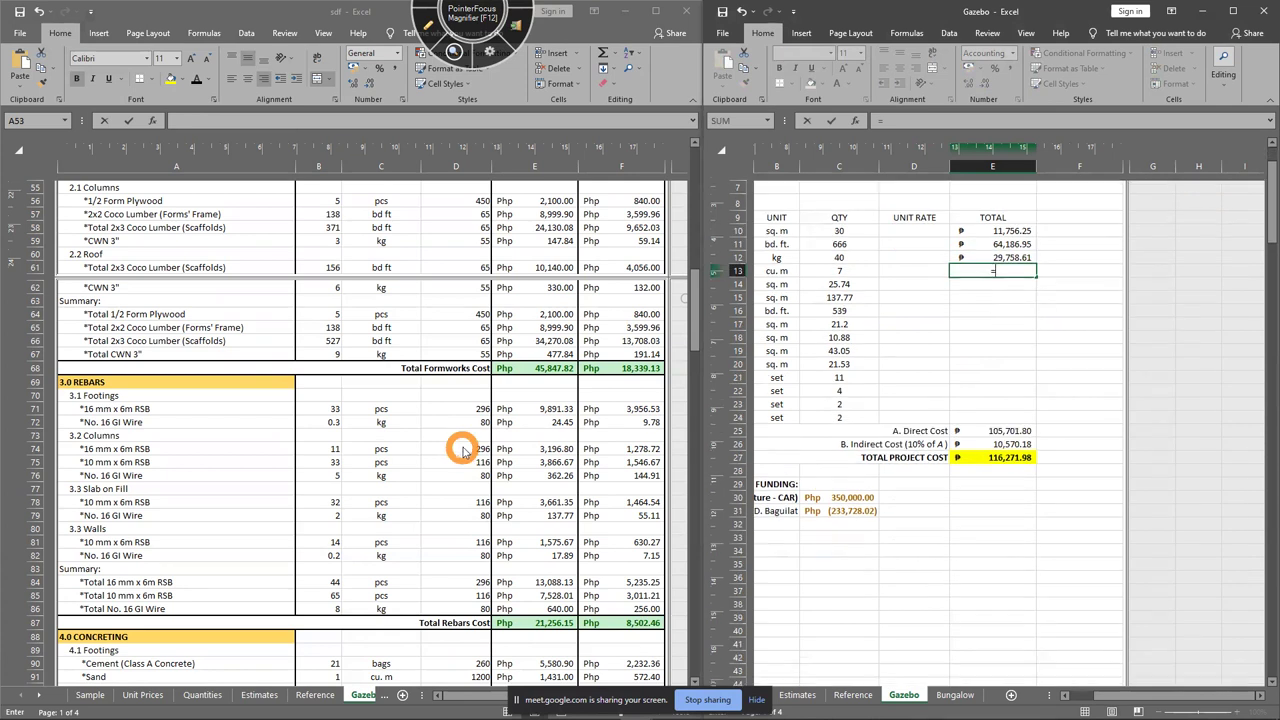
{"action": "scroll", "coordinate": [470, 450], "scroll_direction": "up", "scroll_amount": 1}
{"action": "scroll", "coordinate": [470, 450], "scroll_direction": "down", "scroll_amount": 6}
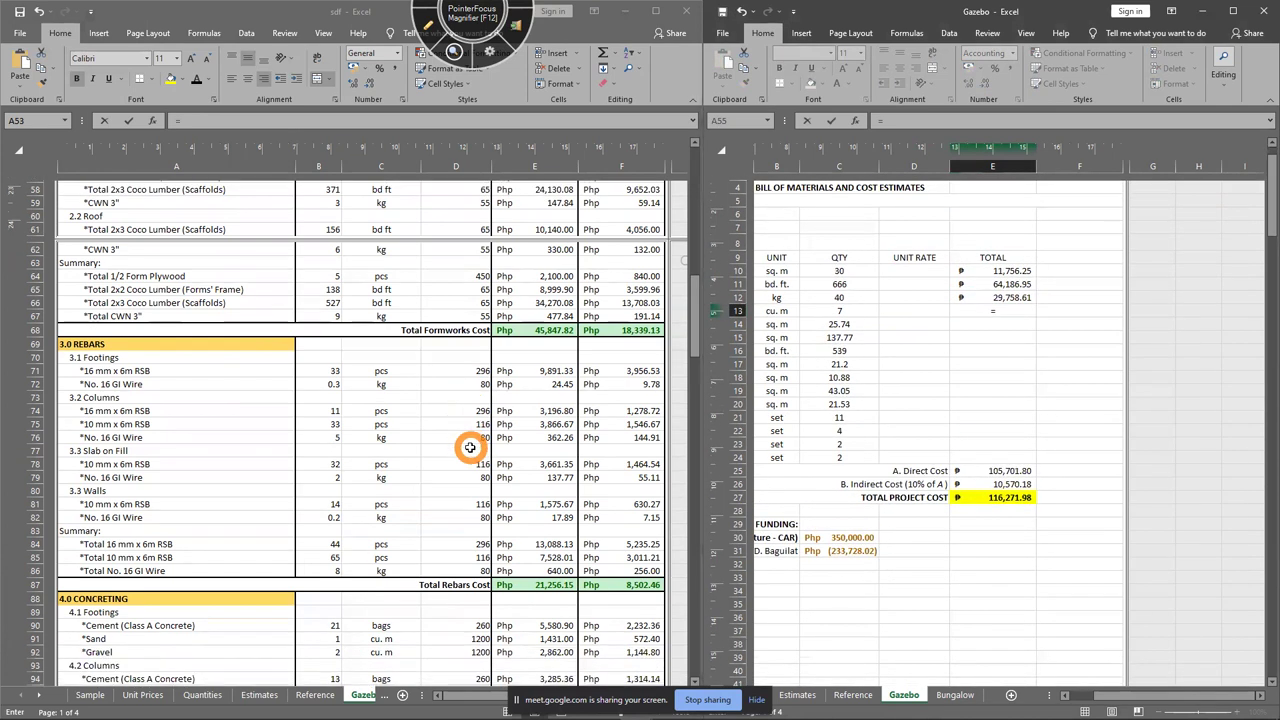
{"action": "scroll", "coordinate": [470, 446], "scroll_direction": "down", "scroll_amount": 1}
{"action": "left_click", "coordinate": [541, 576]}
{"action": "type", "text": "+"}
{"action": "left_click", "coordinate": [624, 576]}
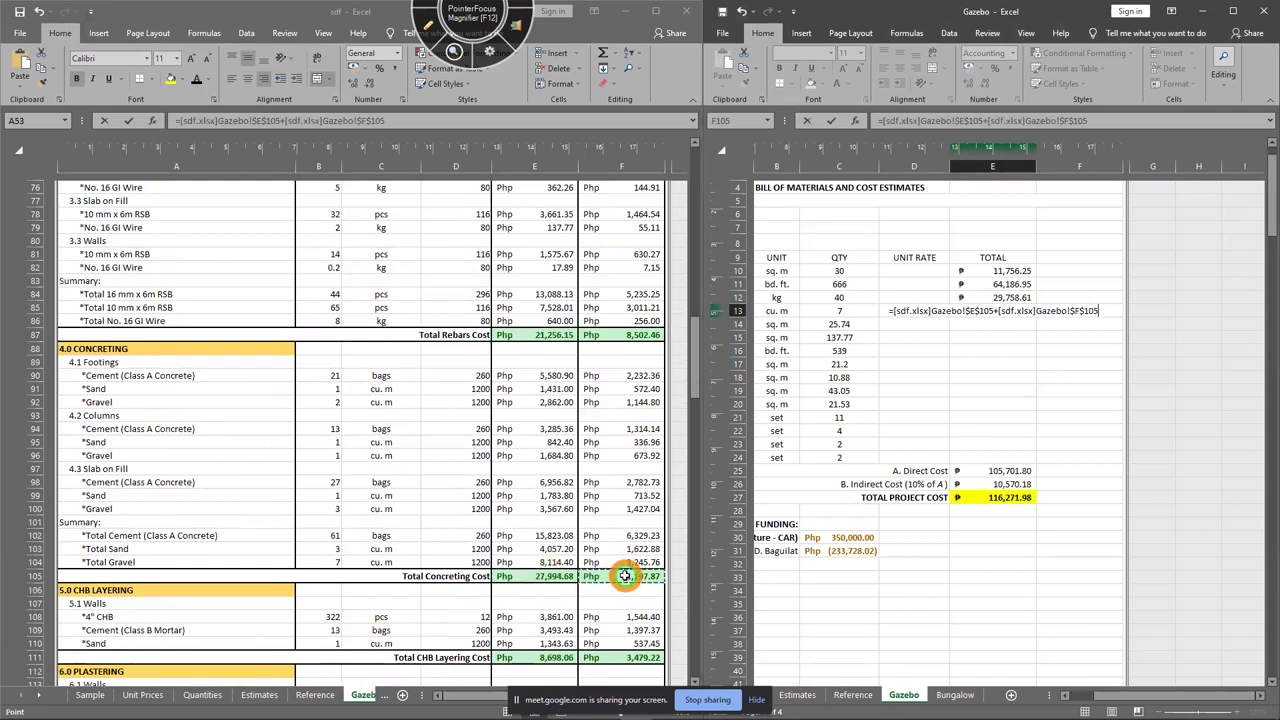
{"action": "key", "text": "Return"}
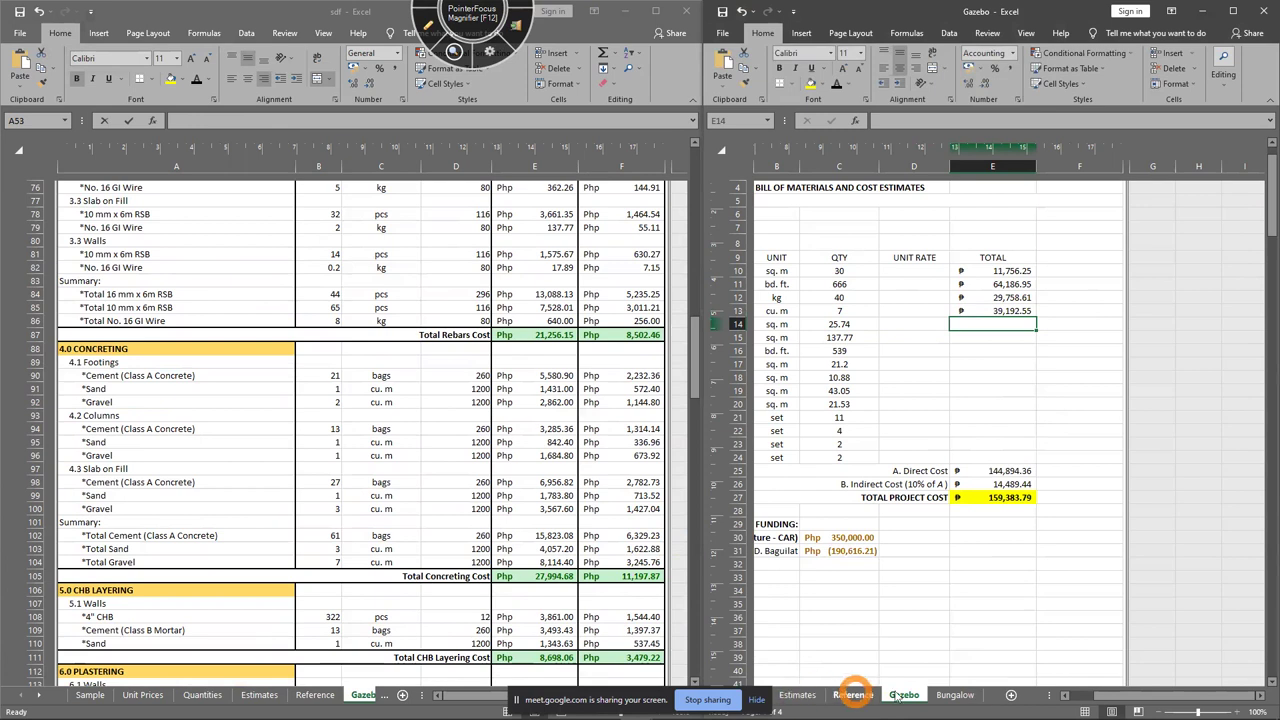
Open the Gazebo Edited sheet in the sdf workbook to show the completed summary of estimates
{"action": "left_click", "coordinate": [375, 697]}
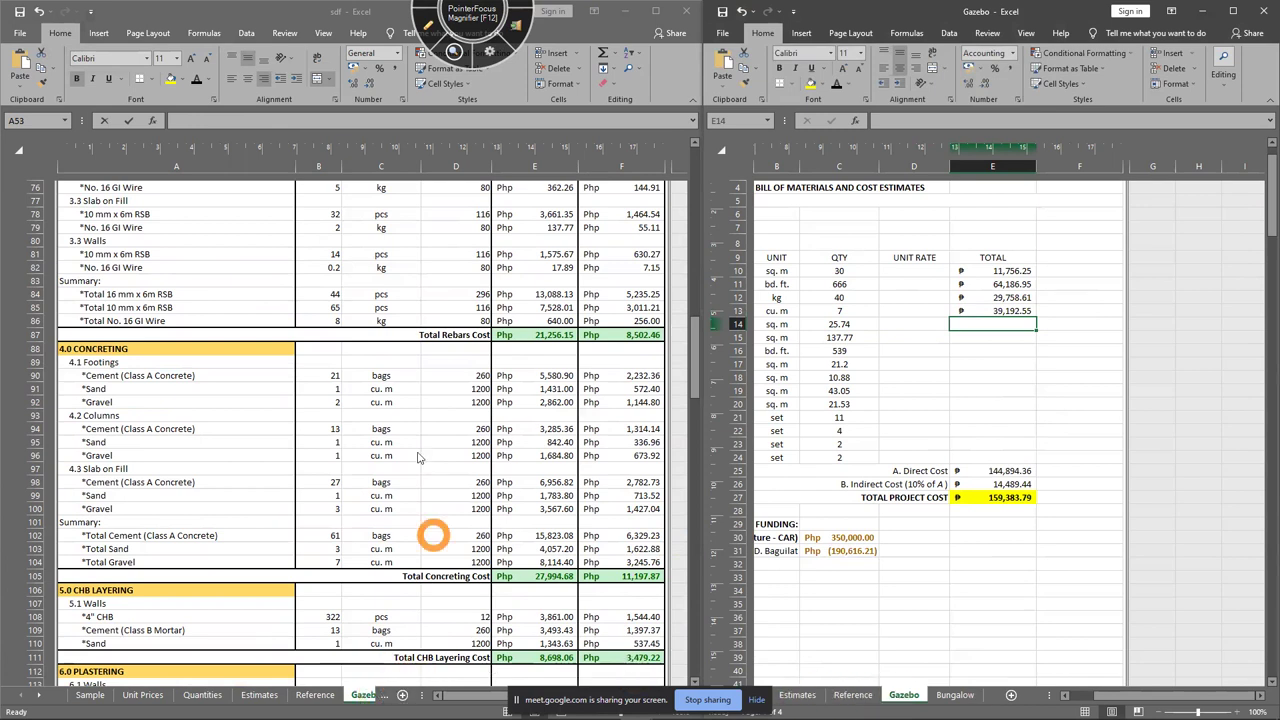
{"action": "scroll", "coordinate": [434, 394], "scroll_direction": "up", "scroll_amount": 9}
{"action": "scroll", "coordinate": [440, 373], "scroll_direction": "up", "scroll_amount": 16}
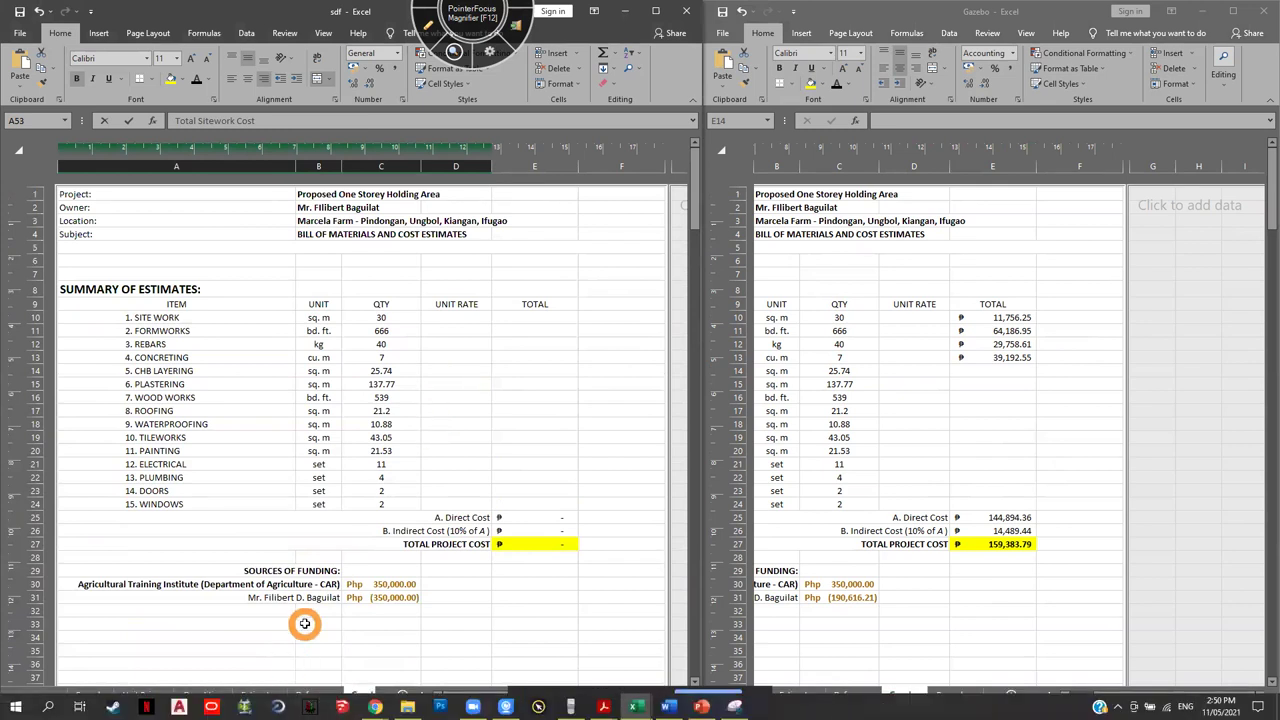
{"action": "left_click", "coordinate": [26, 695]}
{"action": "left_click", "coordinate": [26, 695]}
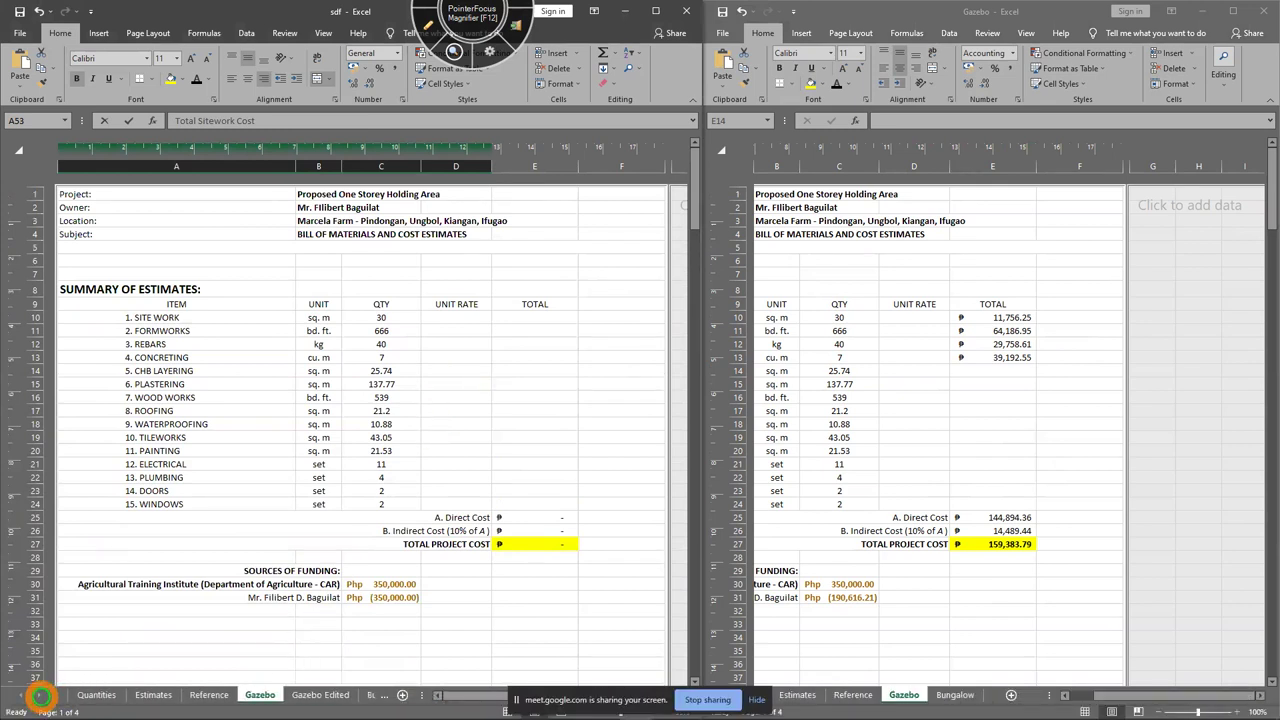
{"action": "left_click", "coordinate": [318, 695]}
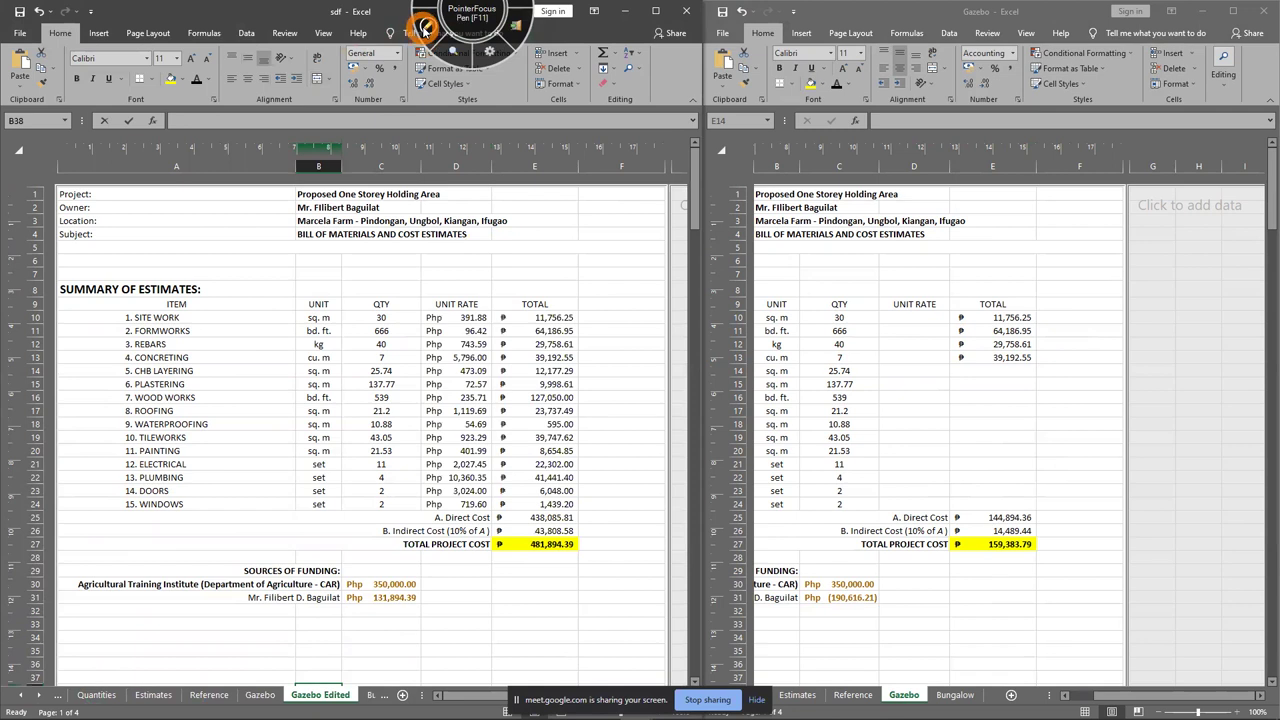
Circle the QTY, UNIT RATE and TOTAL columns of the summary with the pen, then exit drawing mode
{"action": "key", "text": "F11"}
{"action": "mouse_move", "coordinate": [345, 530]}
{"action": "left_mouse_down"}
{"action": "mouse_move", "coordinate": [526, 591]}
{"action": "mouse_move", "coordinate": [343, 286]}
{"action": "mouse_move", "coordinate": [440, 570]}
{"action": "left_mouse_up"}
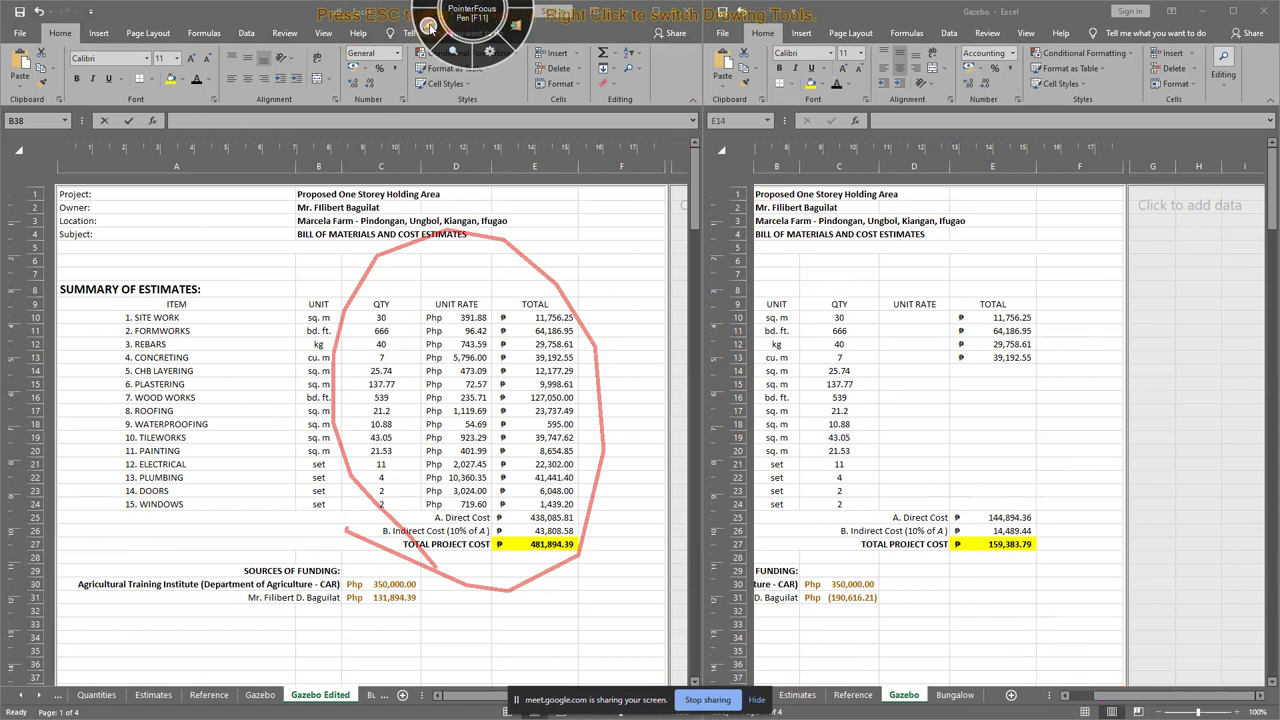
{"action": "key", "text": "Escape"}
{"action": "left_click", "coordinate": [1119, 706]}
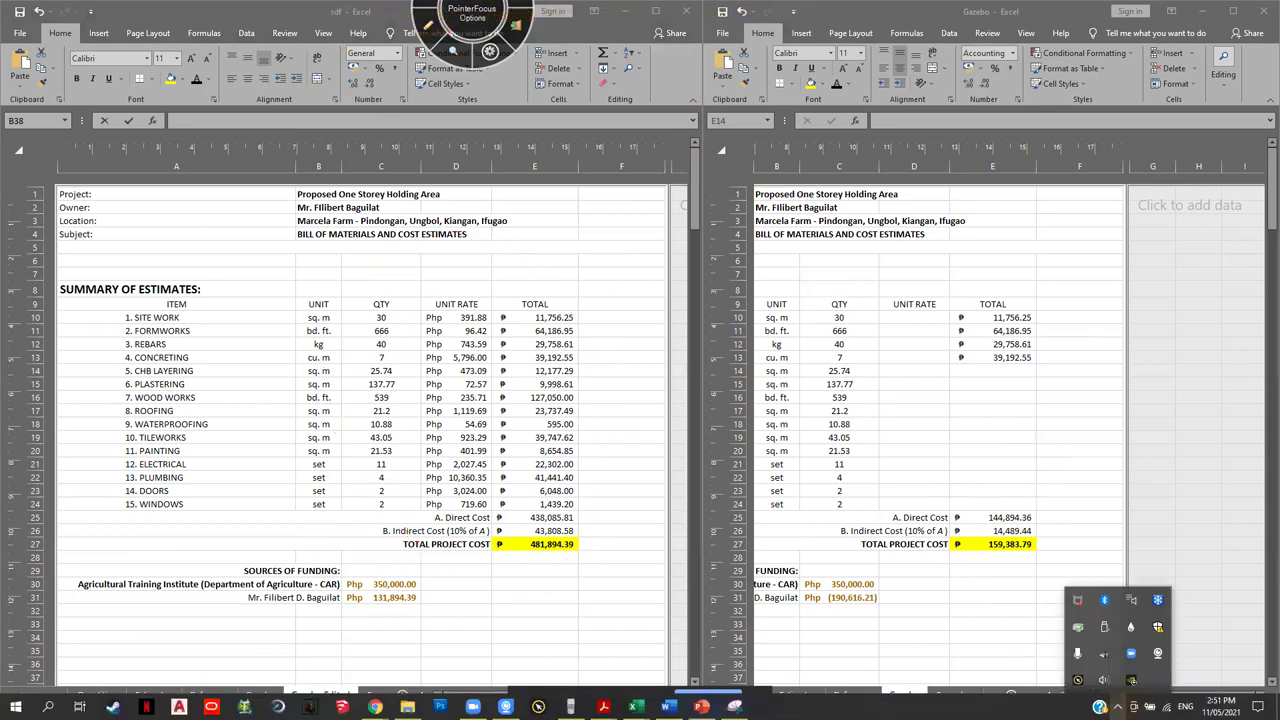
{"action": "left_click", "coordinate": [1105, 683]}
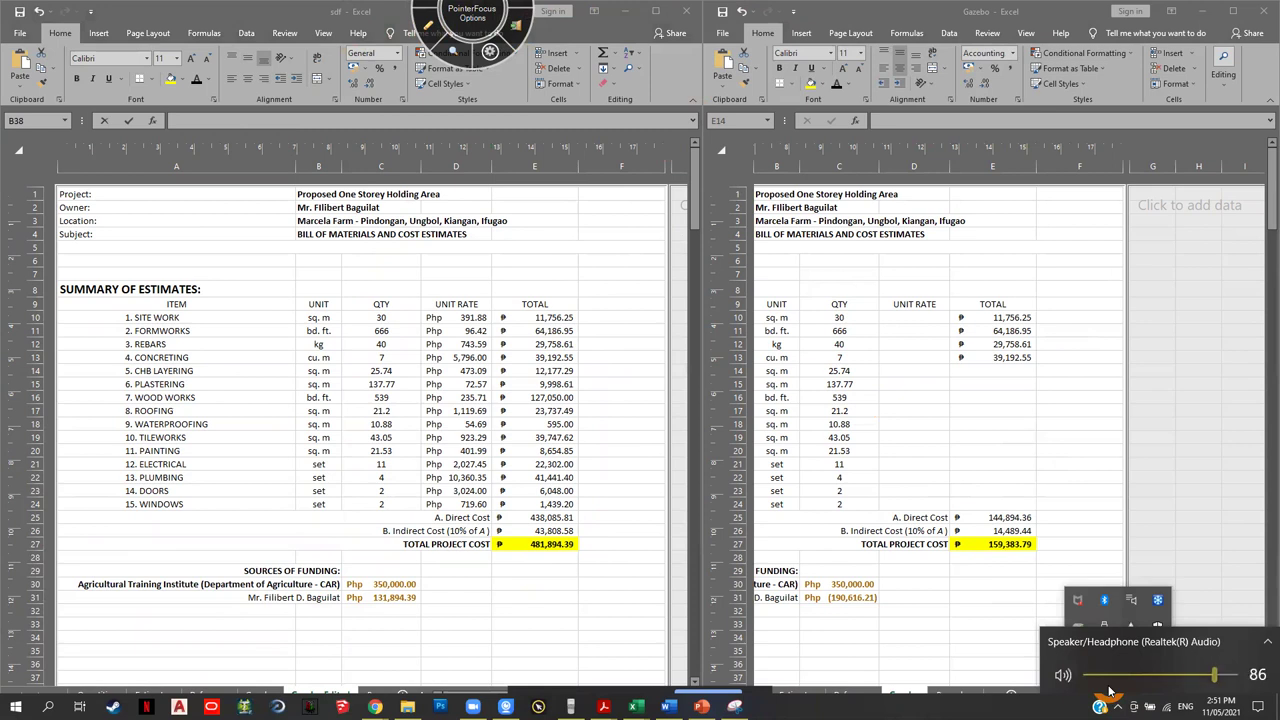
{"action": "left_click", "coordinate": [1020, 433]}
{"action": "left_click", "coordinate": [1014, 432]}
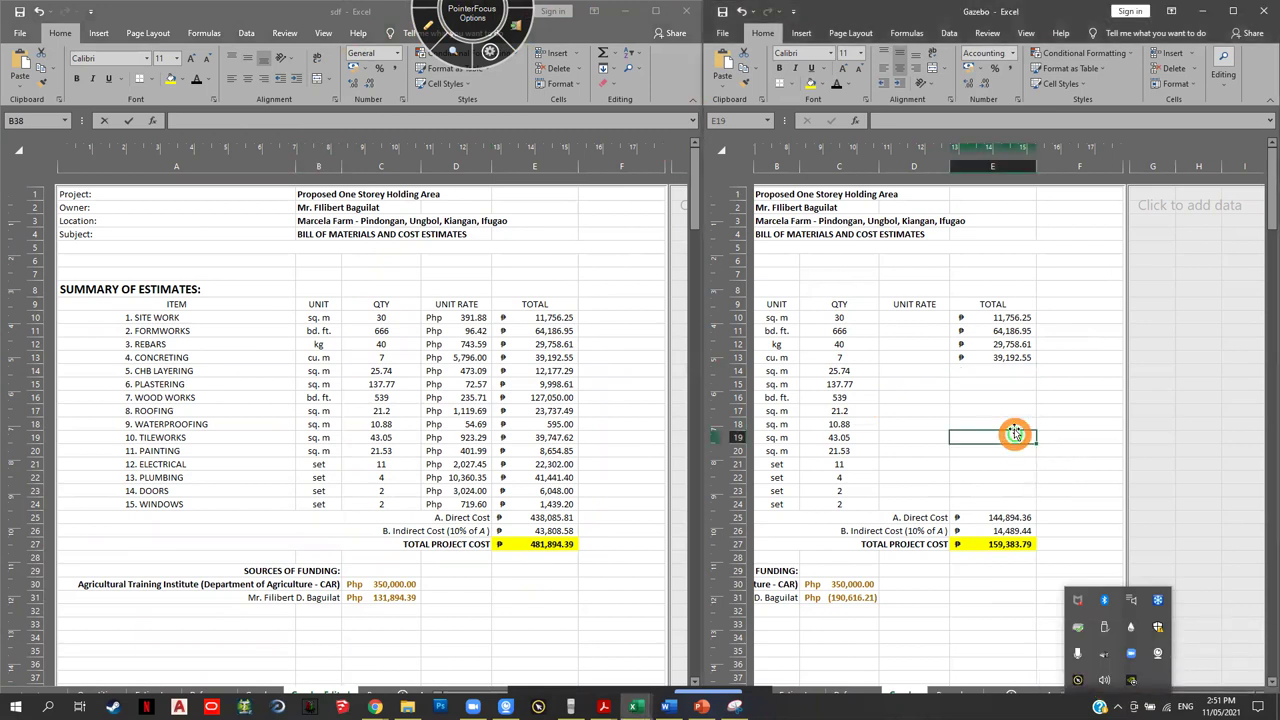
Clear the unit rates in D10:D24 of the Gazebo Edited sheet and select the totals in E10:E24
{"action": "left_click", "coordinate": [602, 332]}
{"action": "left_click_drag", "start_coordinate": [456, 317], "coordinate": [458, 505]}
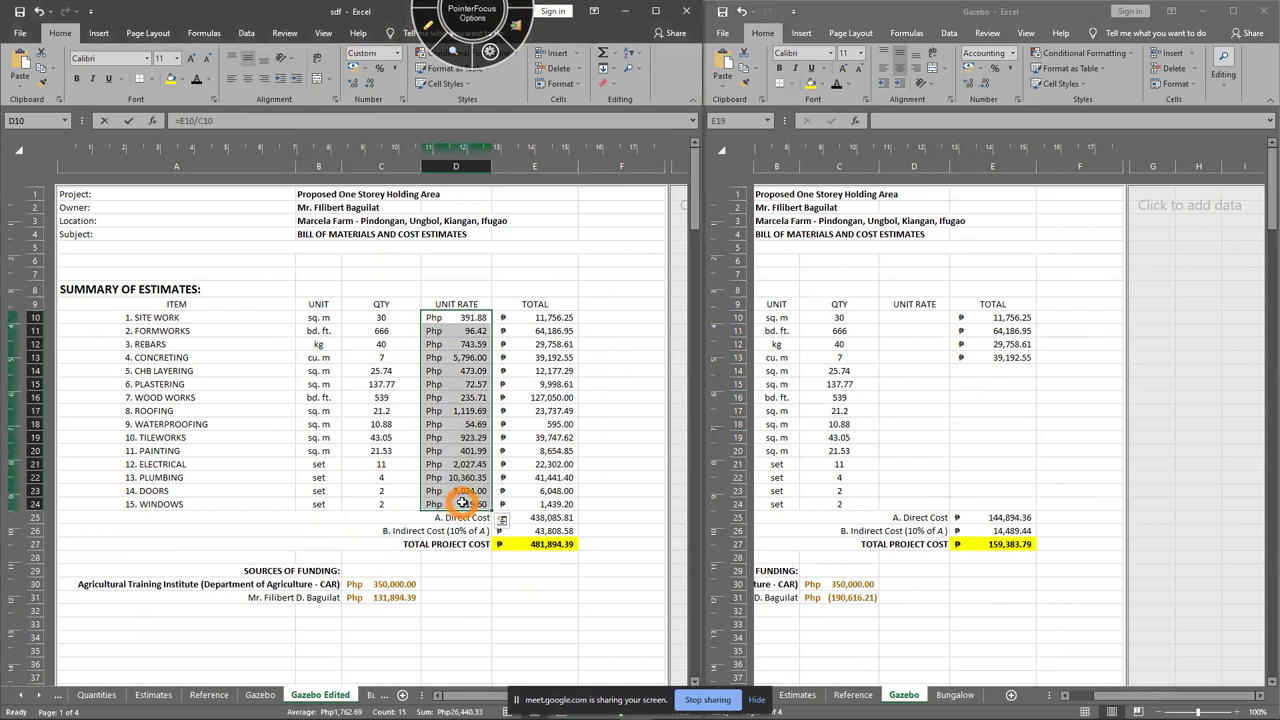
{"action": "left_click_drag", "start_coordinate": [556, 318], "coordinate": [558, 504]}
Circle the SITE WORK total, the SITE WORK item and the UNIT RATE header with the pen, then exit drawing mode
{"action": "key", "text": "F11"}
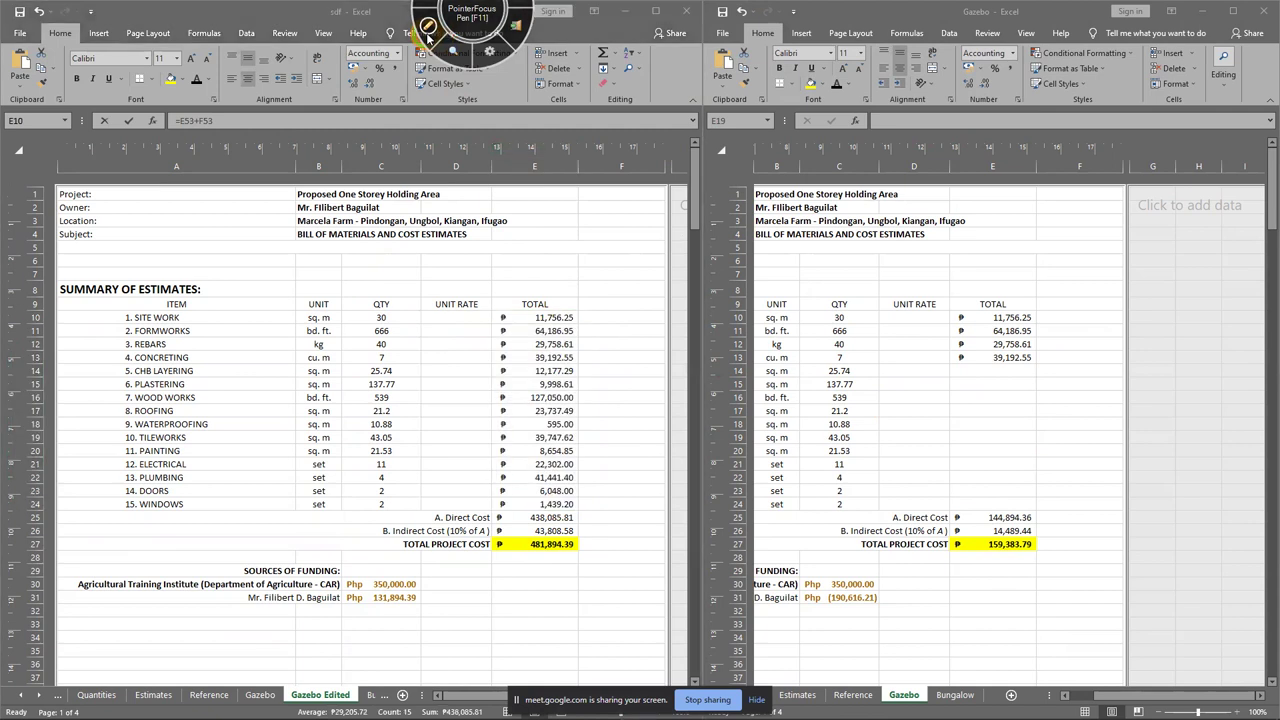
{"action": "mouse_move", "coordinate": [513, 333]}
{"action": "left_mouse_down"}
{"action": "mouse_move", "coordinate": [569, 334]}
{"action": "mouse_move", "coordinate": [563, 309]}
{"action": "mouse_move", "coordinate": [553, 330]}
{"action": "left_mouse_up"}
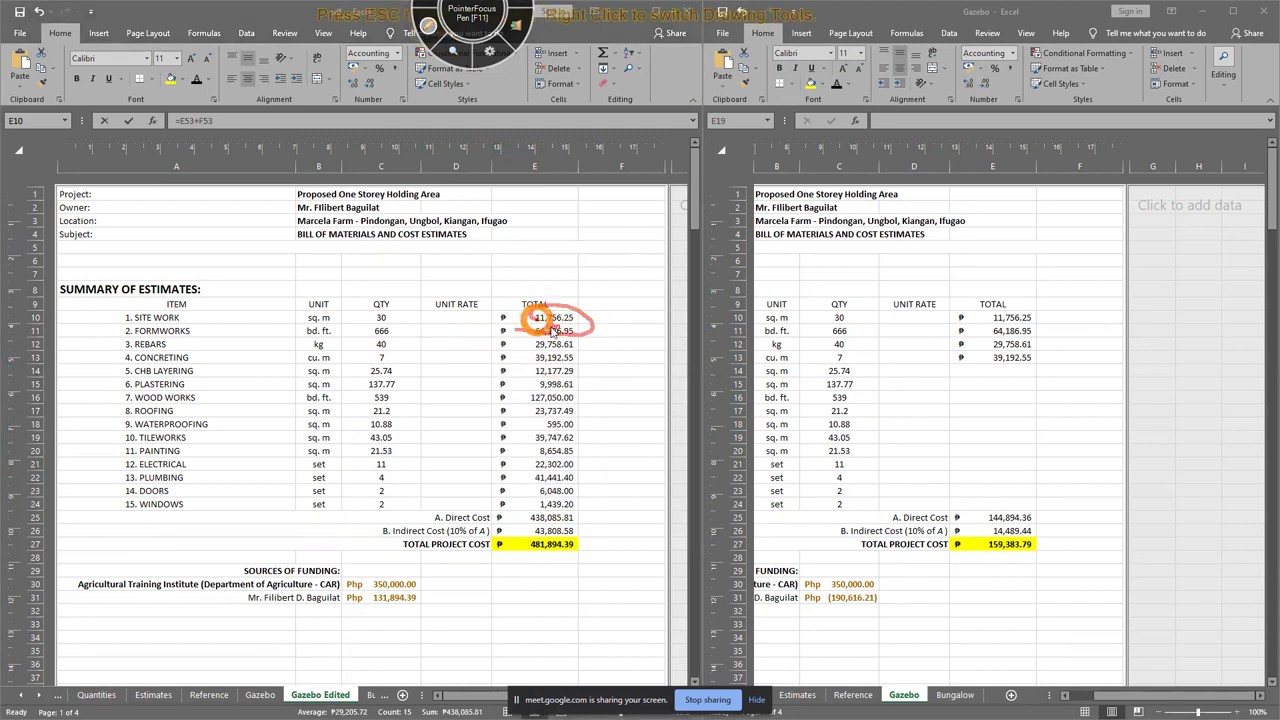
{"action": "mouse_move", "coordinate": [114, 322]}
{"action": "left_mouse_down"}
{"action": "mouse_move", "coordinate": [205, 312]}
{"action": "mouse_move", "coordinate": [116, 324]}
{"action": "left_mouse_up"}
{"action": "mouse_move", "coordinate": [421, 316]}
{"action": "left_mouse_down"}
{"action": "mouse_move", "coordinate": [470, 318]}
{"action": "mouse_move", "coordinate": [432, 286]}
{"action": "mouse_move", "coordinate": [420, 302]}
{"action": "left_mouse_up"}
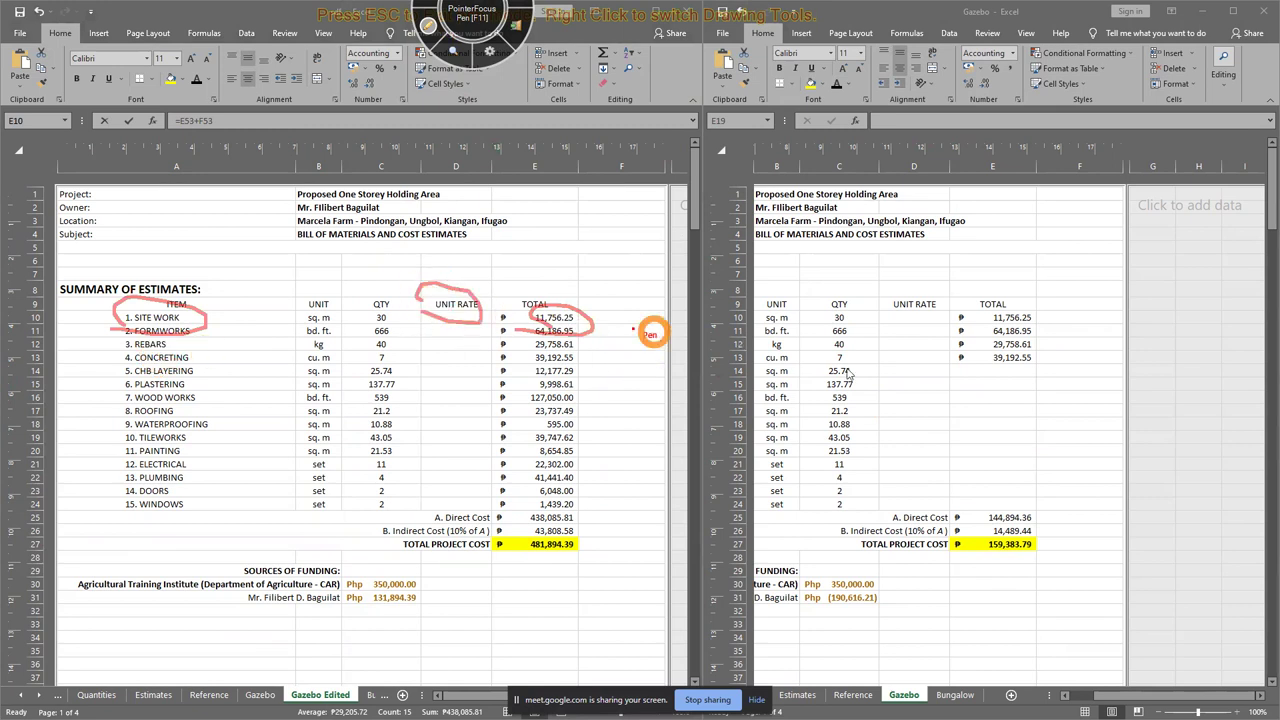
{"action": "left_click", "coordinate": [429, 24]}
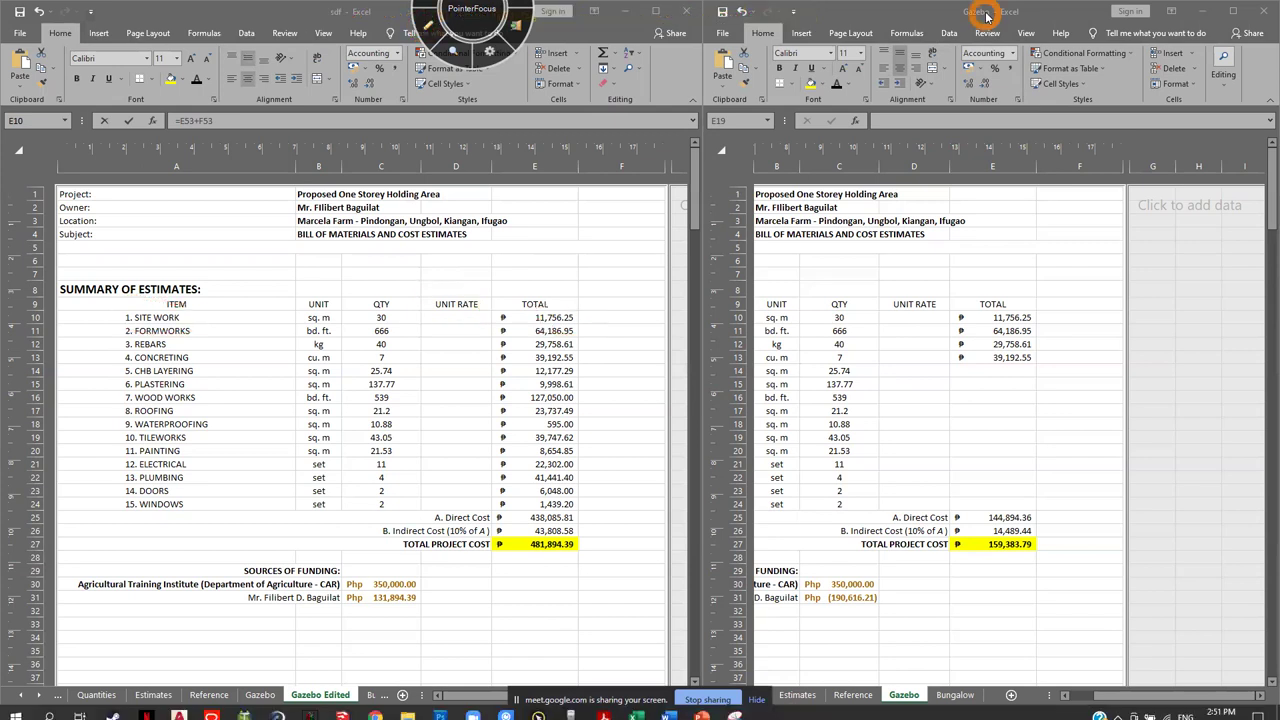
Switch to the PowerPoint slide show on Derivation of Unit Cost and circle Total Unit Cost over Quantity with the pen
{"action": "left_click", "coordinate": [705, 707]}
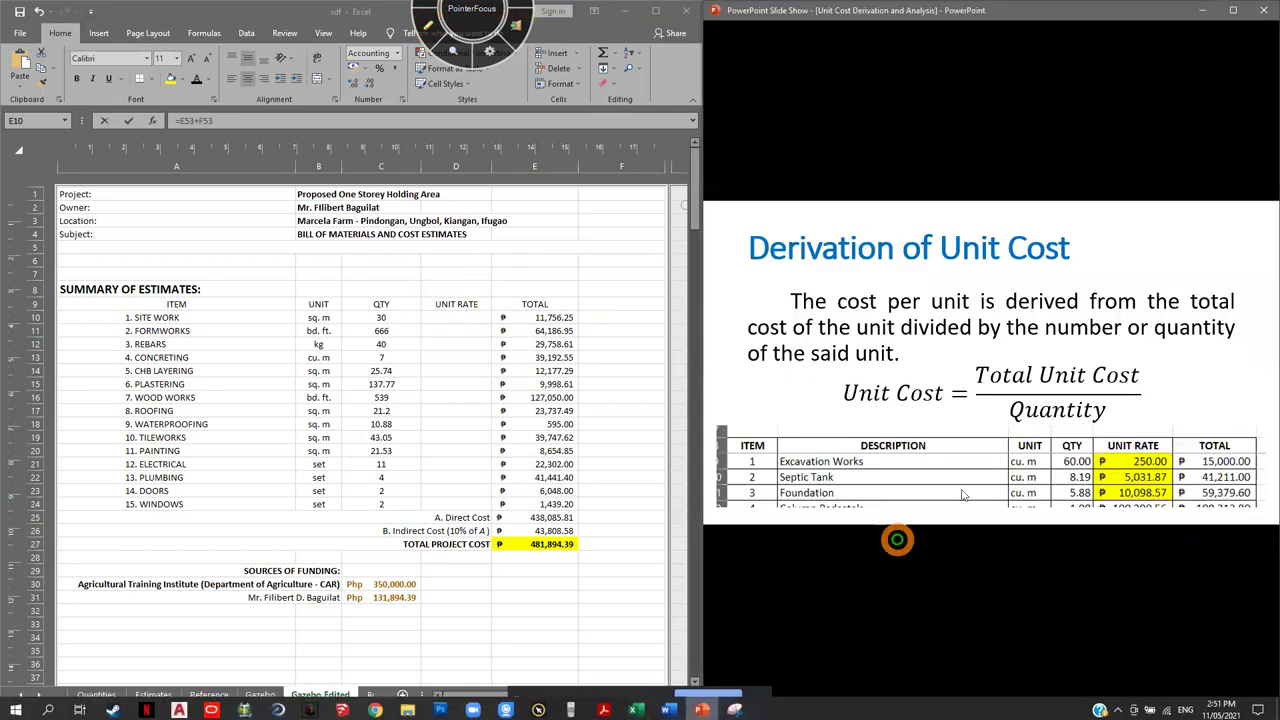
{"action": "left_click", "coordinate": [428, 24]}
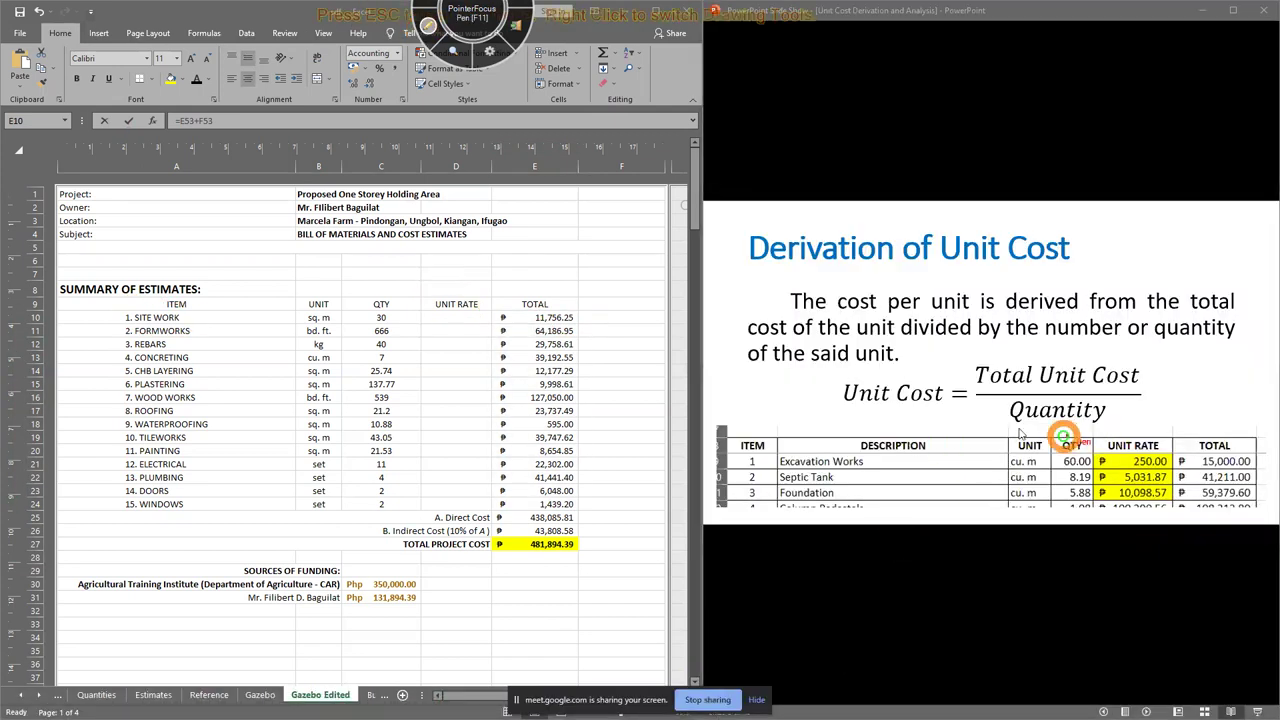
{"action": "mouse_move", "coordinate": [991, 417]}
{"action": "left_mouse_down"}
{"action": "mouse_move", "coordinate": [972, 338]}
{"action": "mouse_move", "coordinate": [980, 422]}
{"action": "left_mouse_up"}
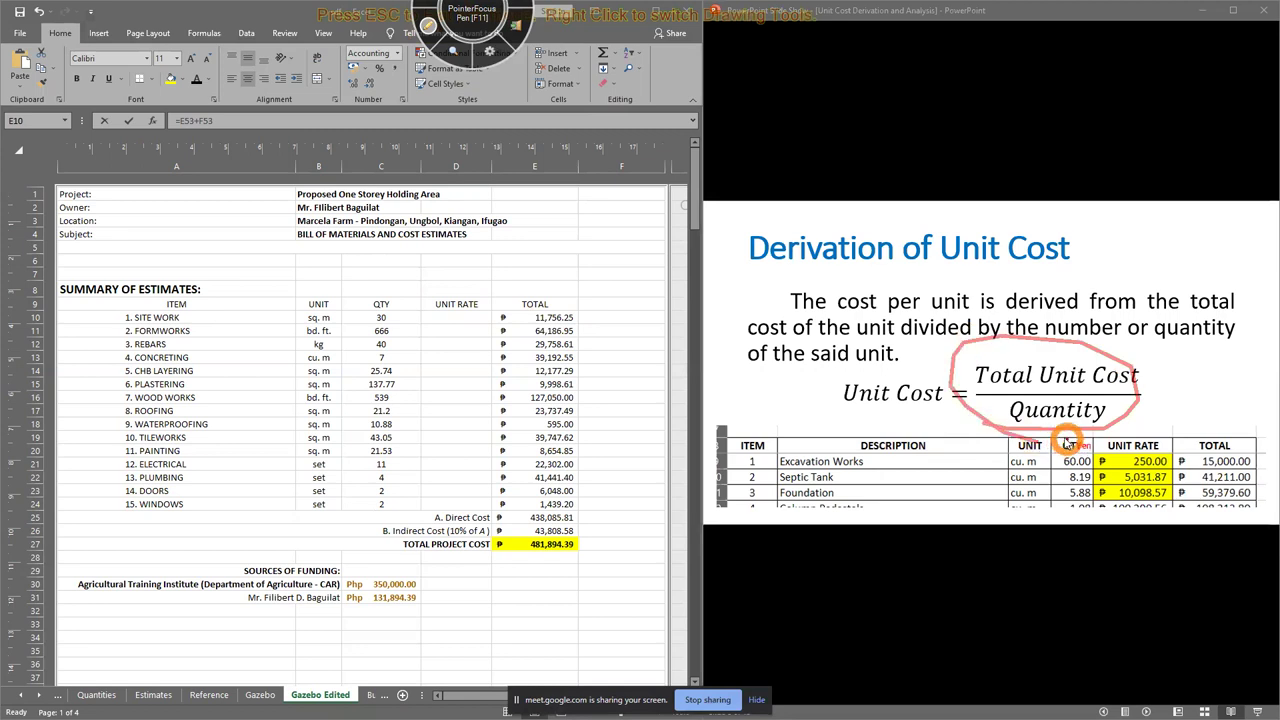
Circle the SITE WORK total, item name and quantity in the summary with the pen, then exit drawing mode
{"action": "mouse_move", "coordinate": [531, 318]}
{"action": "left_mouse_down"}
{"action": "mouse_move", "coordinate": [586, 306]}
{"action": "mouse_move", "coordinate": [527, 318]}
{"action": "left_mouse_up"}
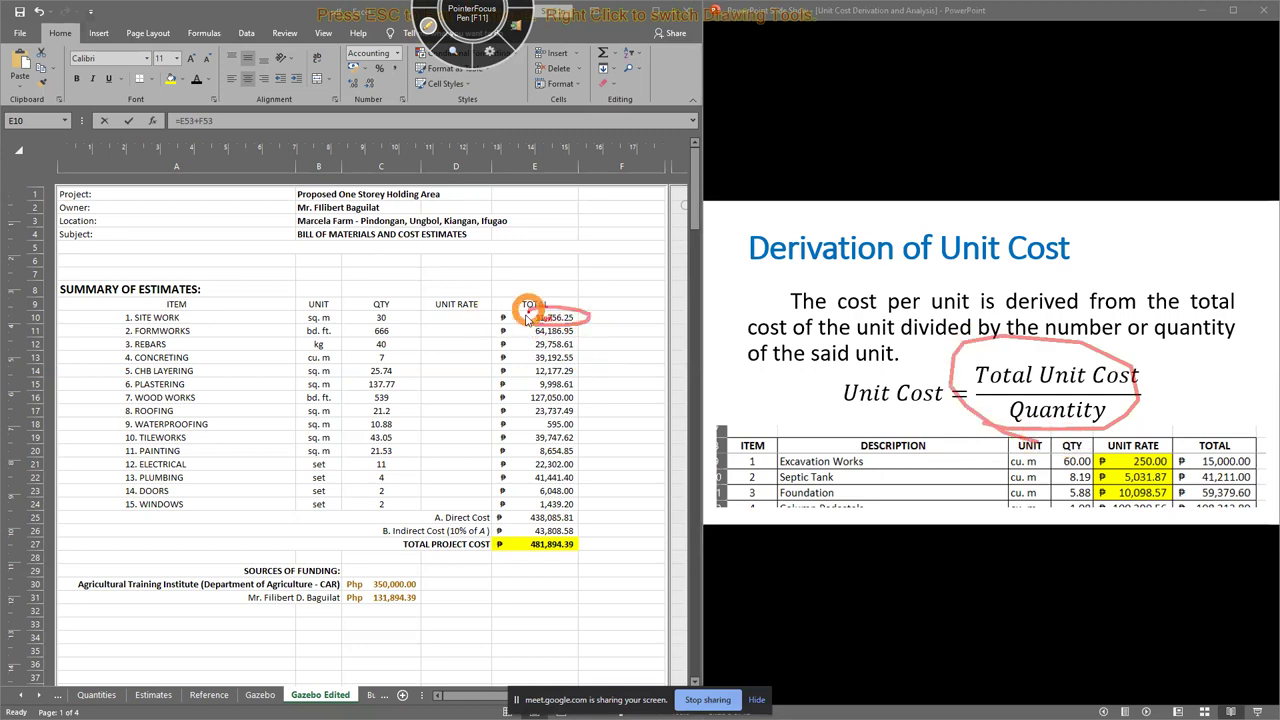
{"action": "mouse_move", "coordinate": [126, 323]}
{"action": "left_mouse_down"}
{"action": "mouse_move", "coordinate": [135, 292]}
{"action": "mouse_move", "coordinate": [185, 333]}
{"action": "left_mouse_up"}
{"action": "mouse_move", "coordinate": [358, 326]}
{"action": "left_mouse_down"}
{"action": "mouse_move", "coordinate": [395, 302]}
{"action": "mouse_move", "coordinate": [372, 326]}
{"action": "left_mouse_up"}
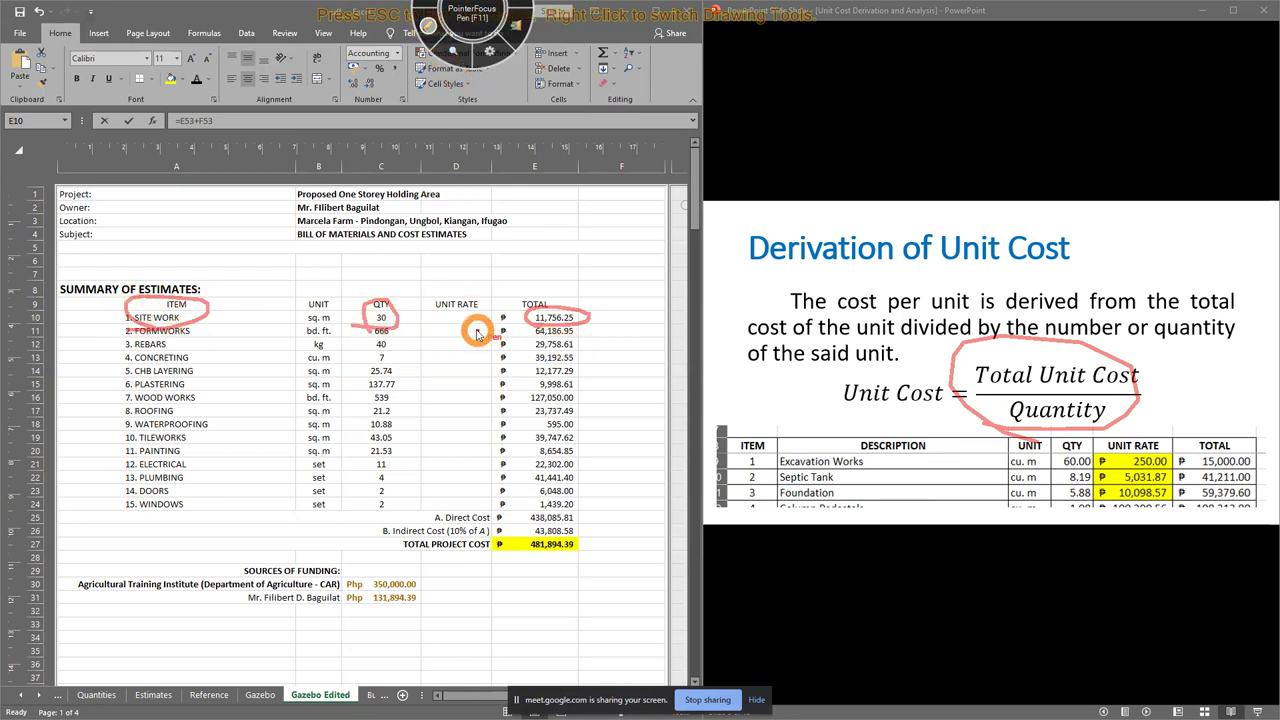
{"action": "left_click", "coordinate": [426, 28]}
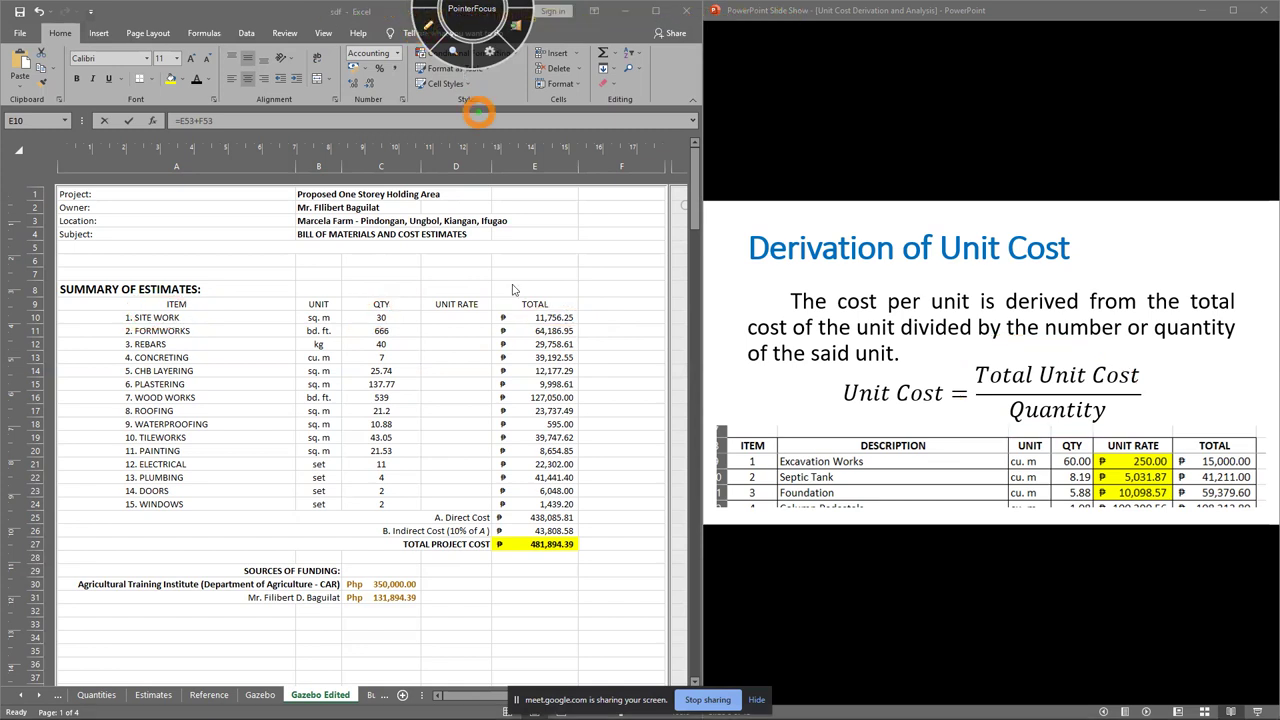
Enter the SITE WORK unit rate in D10 of the Gazebo Edited sheet as =E10/C10
{"action": "left_click", "coordinate": [456, 317]}
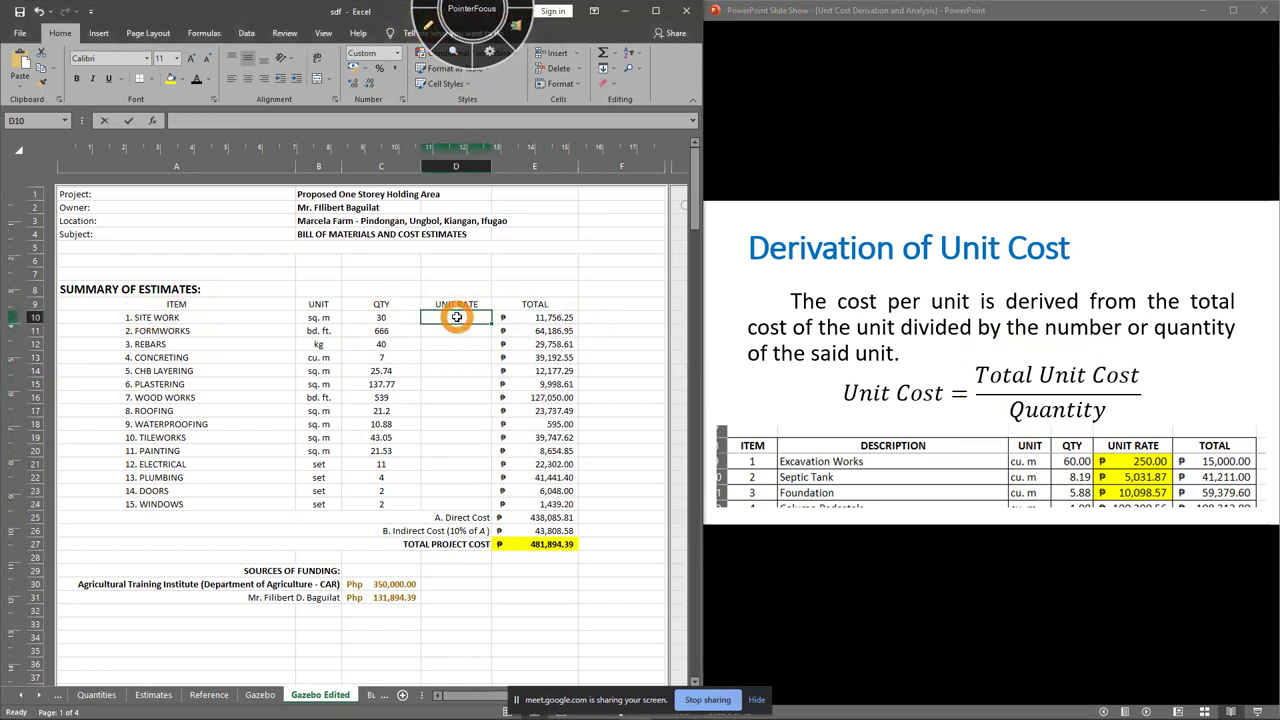
{"action": "type", "text": "=E10"}
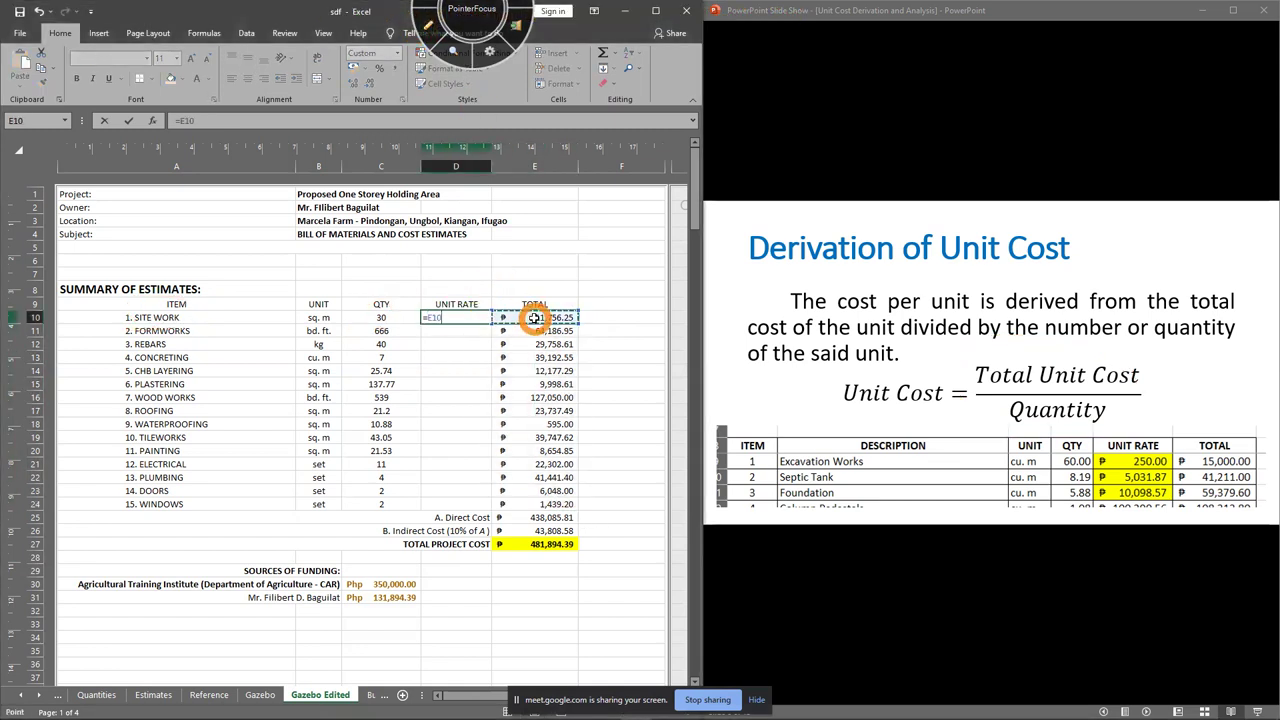
{"action": "type", "text": "/"}
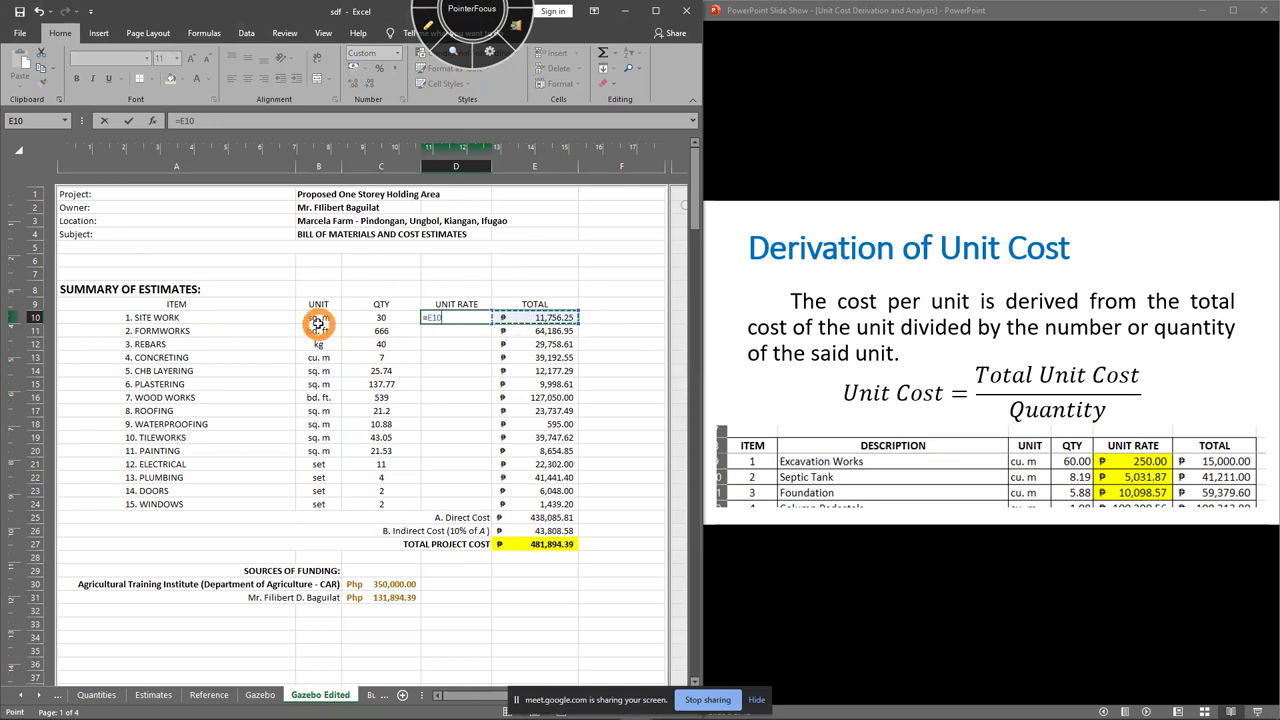
{"action": "left_click", "coordinate": [378, 316]}
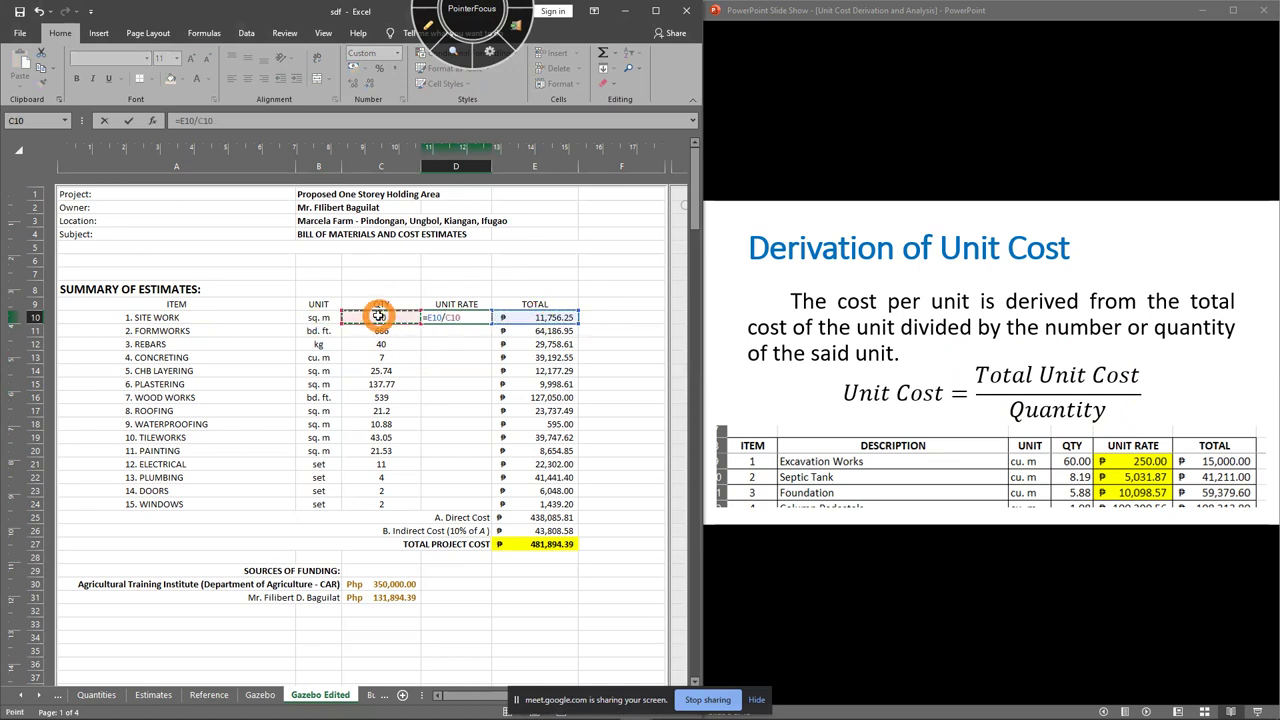
{"action": "key", "text": "Return"}
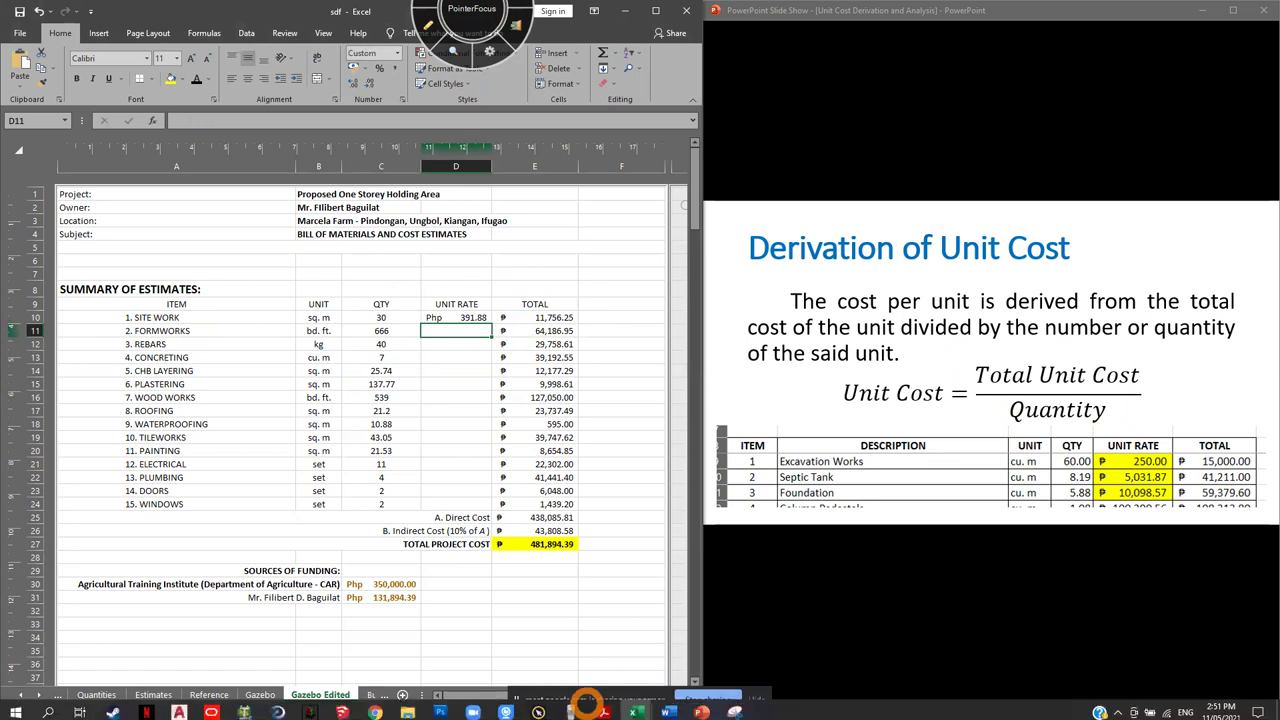
Switch to the fx-991ES PLUS Emulator, place it beside the summary, and divide the previous SITE WORK answer by 30
{"action": "left_click", "coordinate": [570, 707]}
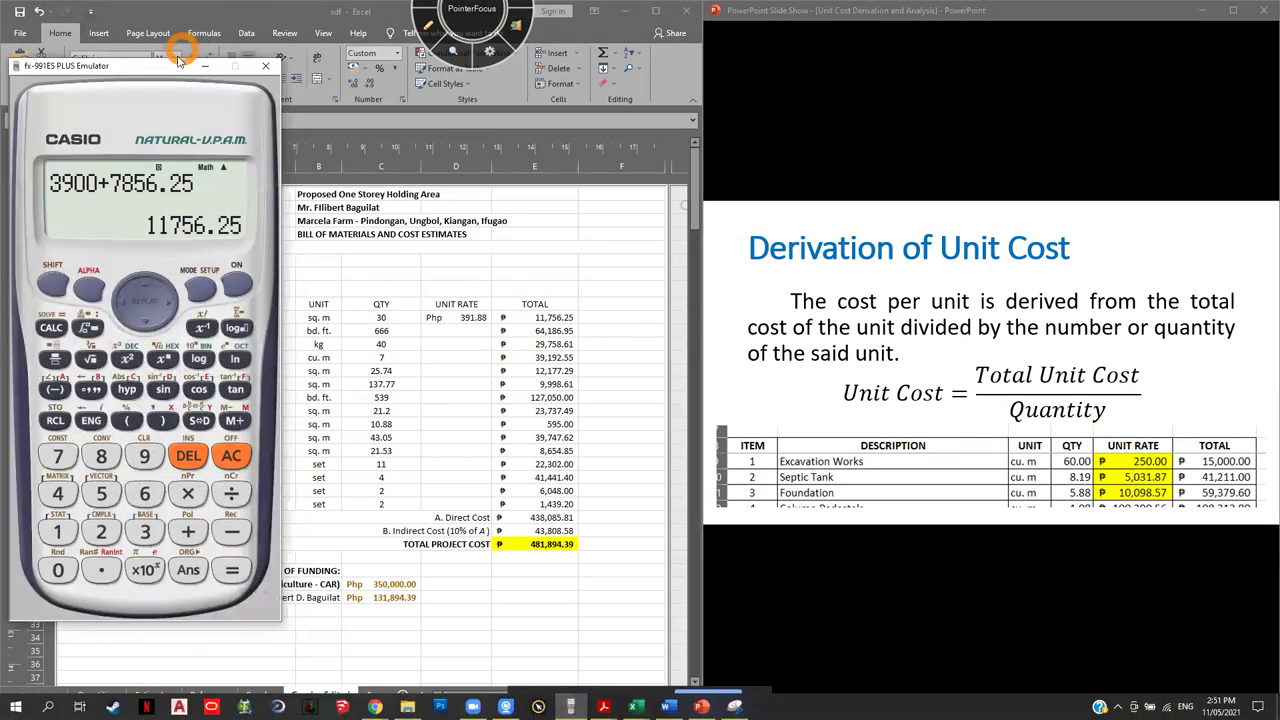
{"action": "left_click_drag", "start_coordinate": [168, 65], "coordinate": [818, 77]}
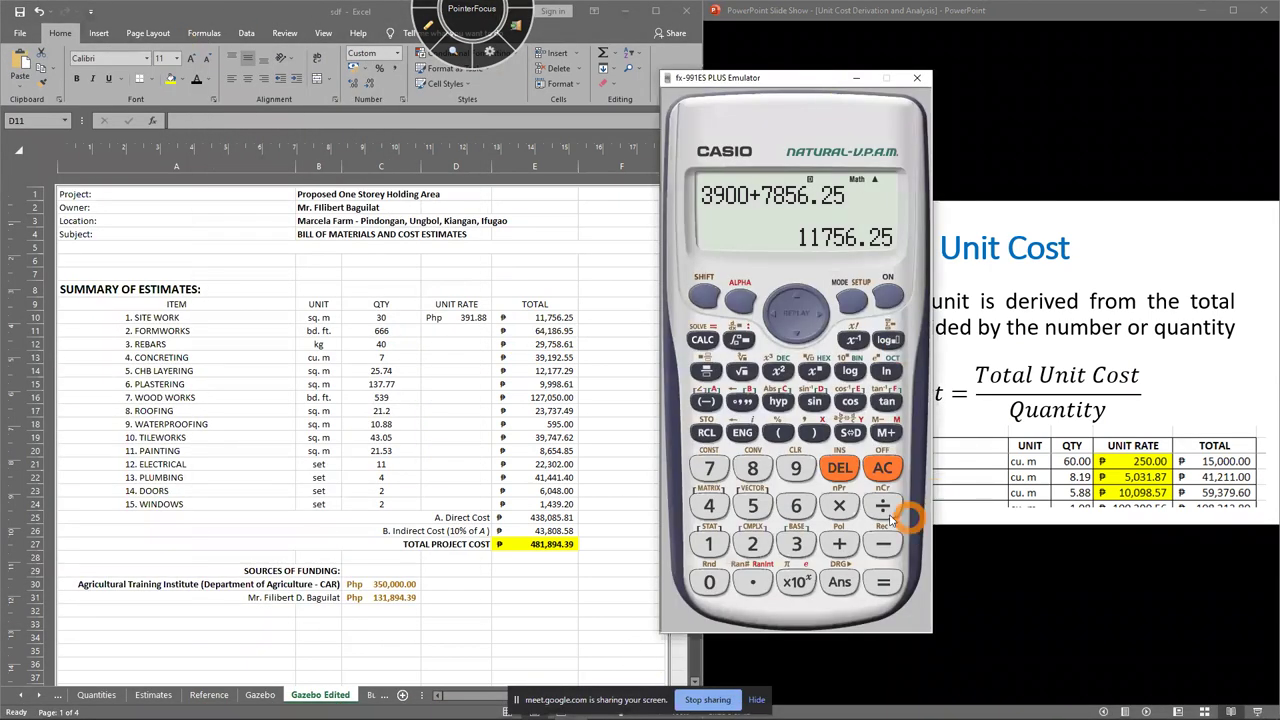
{"action": "left_click", "coordinate": [884, 468]}
{"action": "left_click", "coordinate": [840, 582]}
{"action": "left_click", "coordinate": [883, 582]}
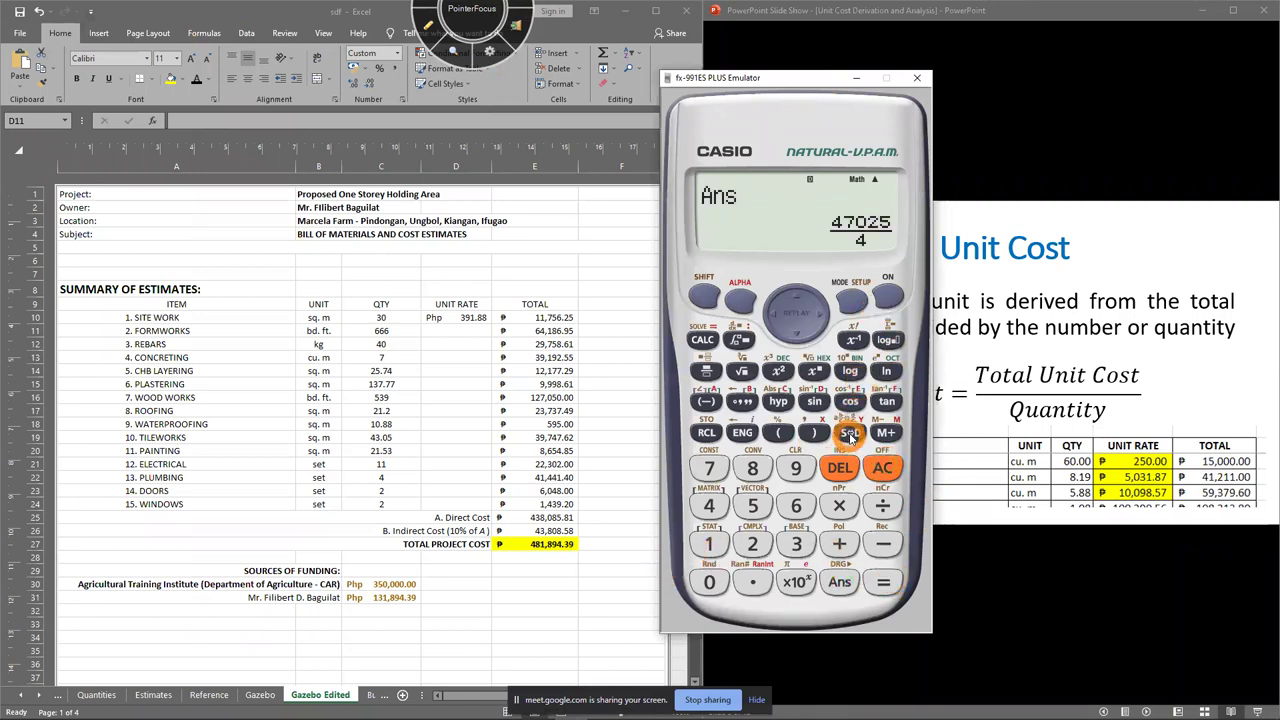
{"action": "left_click", "coordinate": [850, 434]}
{"action": "left_click", "coordinate": [805, 543]}
{"action": "left_click", "coordinate": [883, 582]}
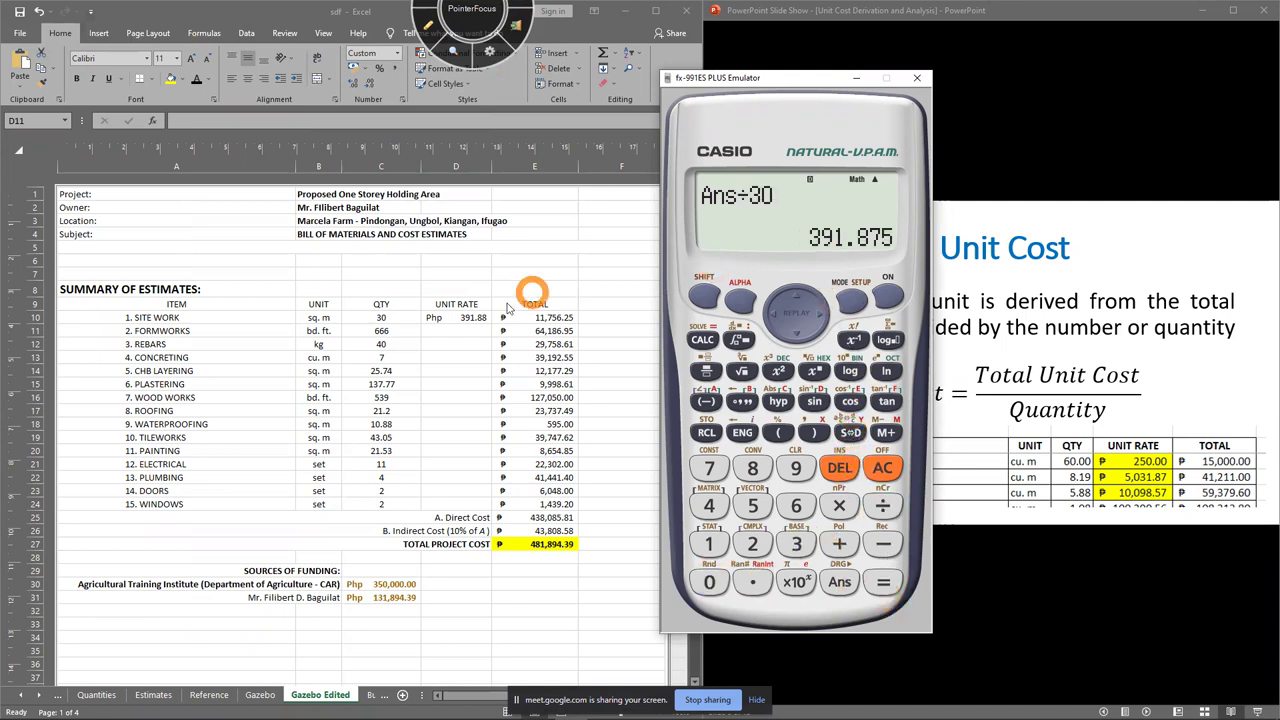
Fill the D10 unit rate formula down through D24 for all items in the Gazebo Edited sheet, then minimize the calculator
{"action": "left_click", "coordinate": [478, 318]}
{"action": "left_click_drag", "start_coordinate": [492, 323], "coordinate": [492, 505]}
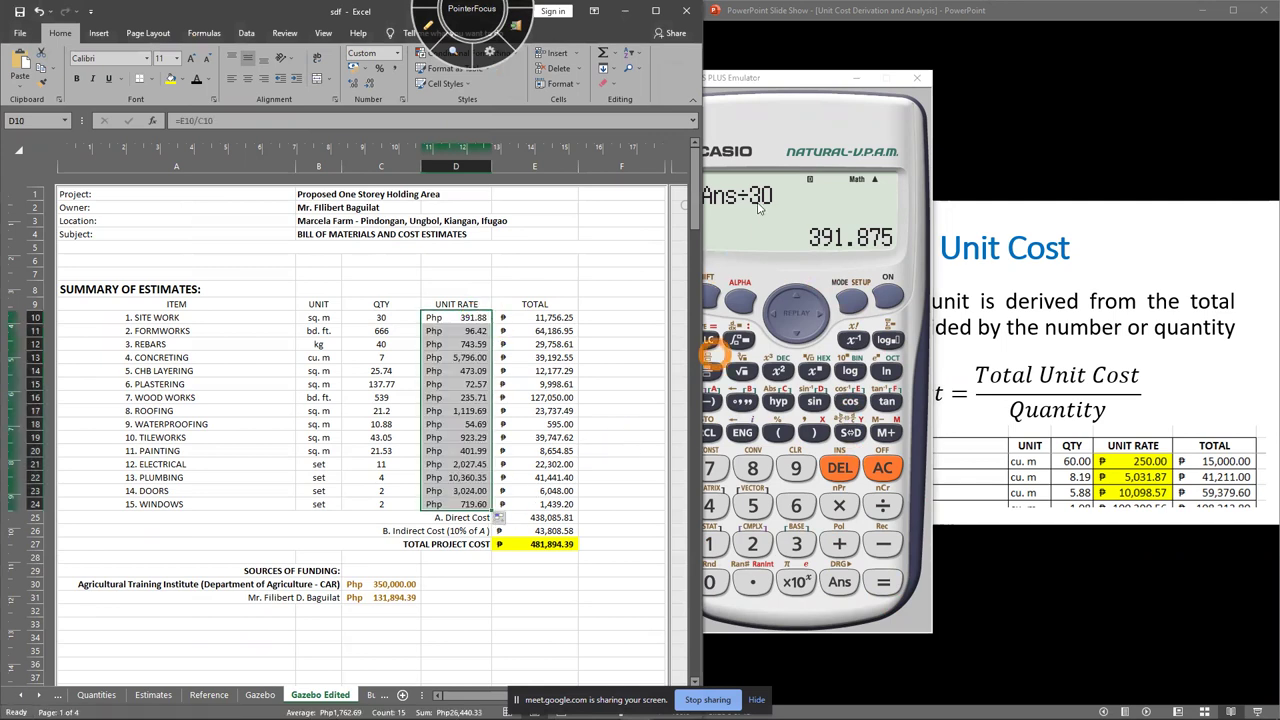
{"action": "left_click", "coordinate": [852, 78]}
{"action": "left_click", "coordinate": [856, 77]}
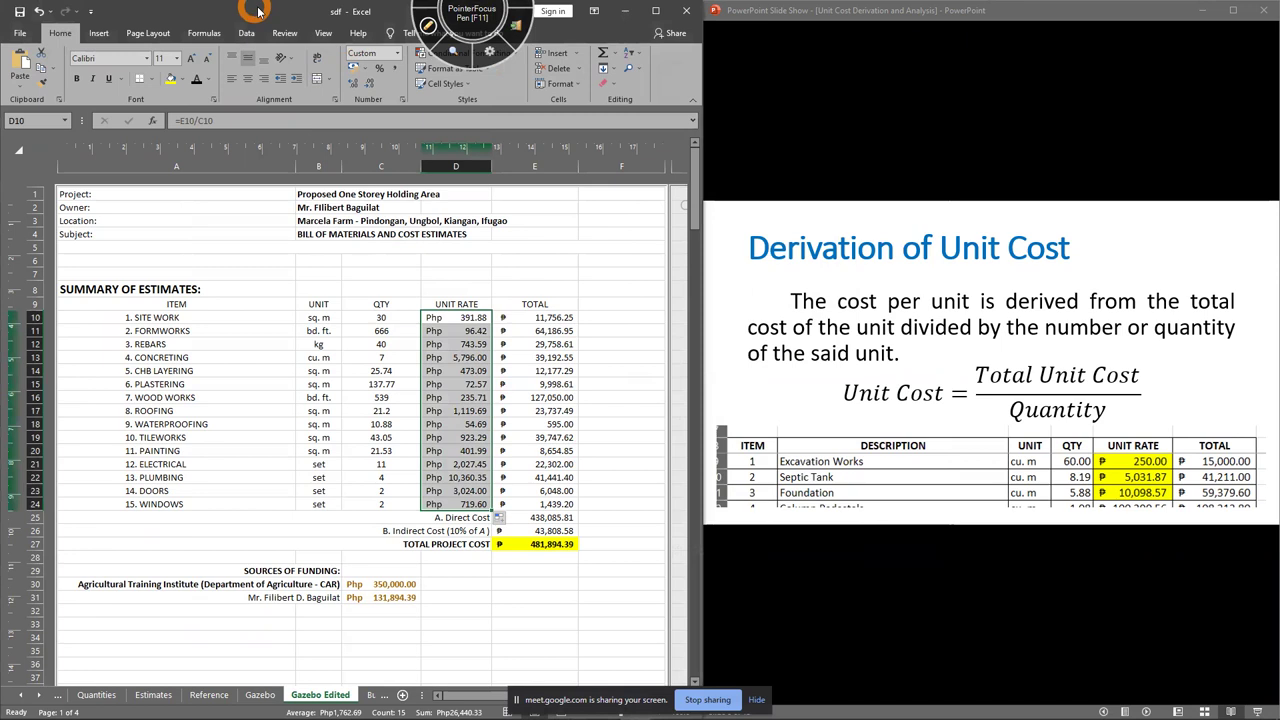
Arrange the sdf and Gazebo workbooks side by side and open the Bungalow sheet of the Gazebo workbook
{"action": "left_click_drag", "start_coordinate": [258, 12], "coordinate": [1278, 80]}
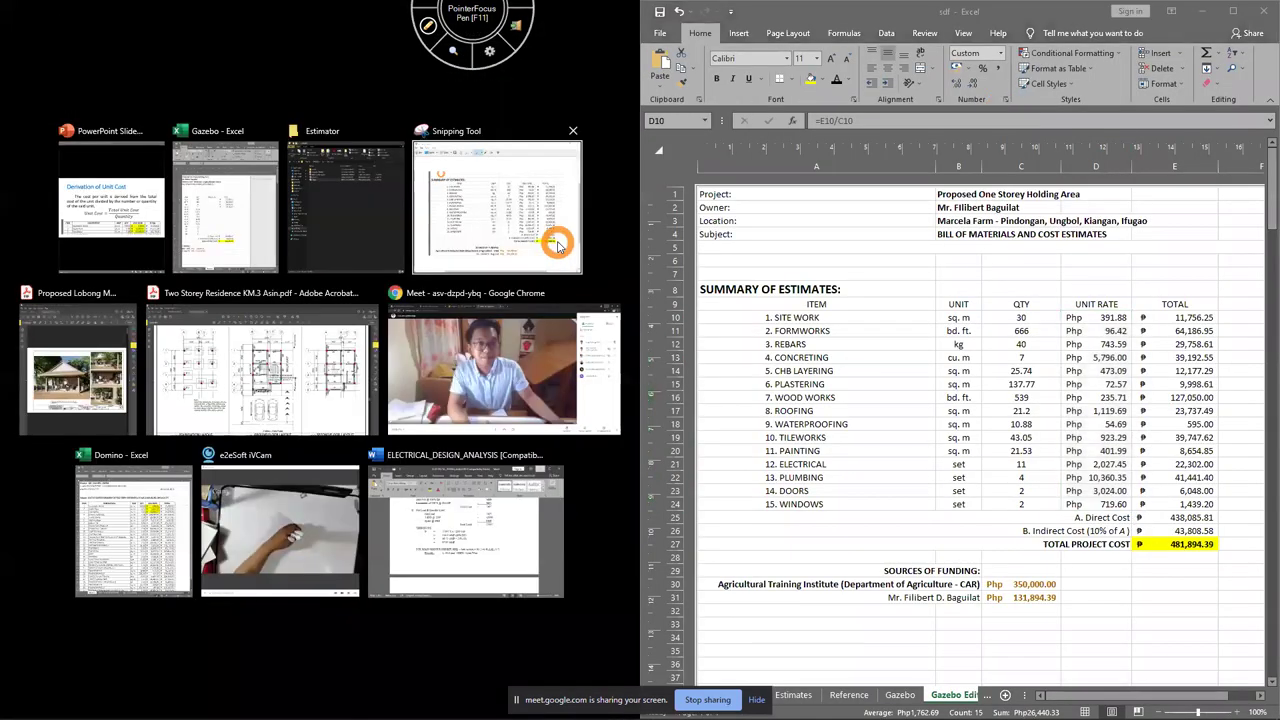
{"action": "left_click", "coordinate": [250, 237]}
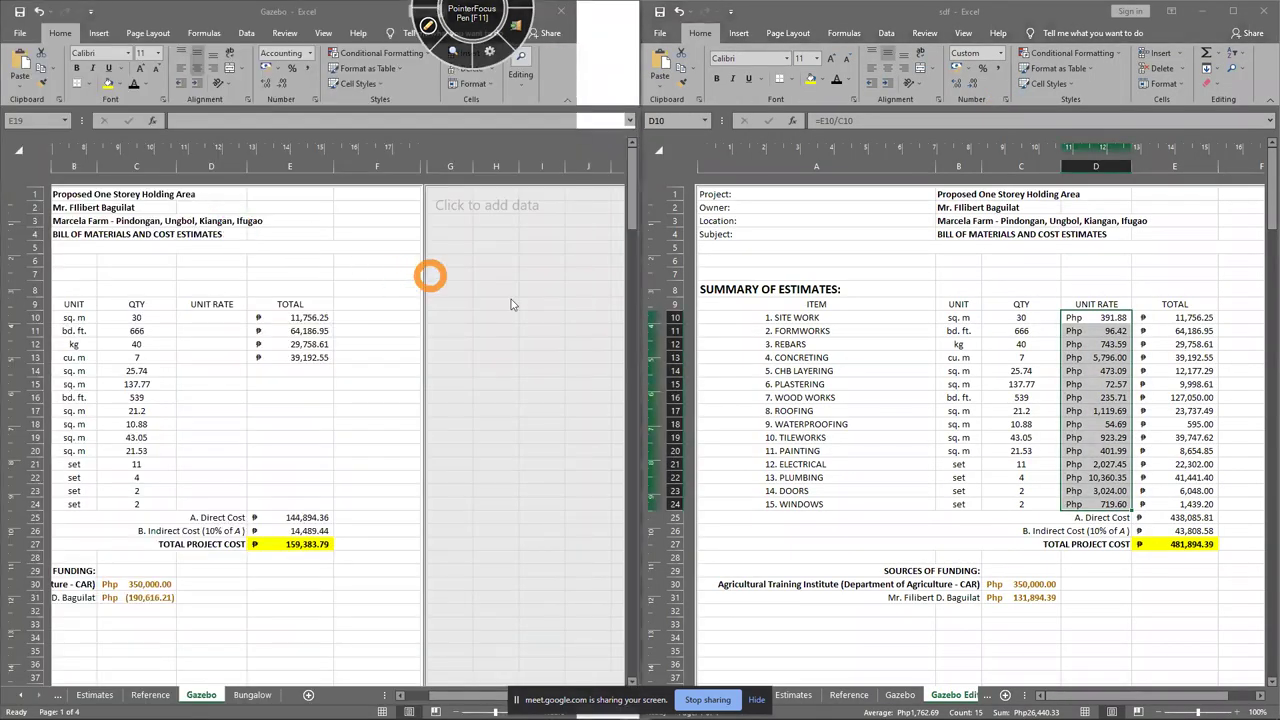
{"action": "mouse_move", "coordinate": [634, 706]}
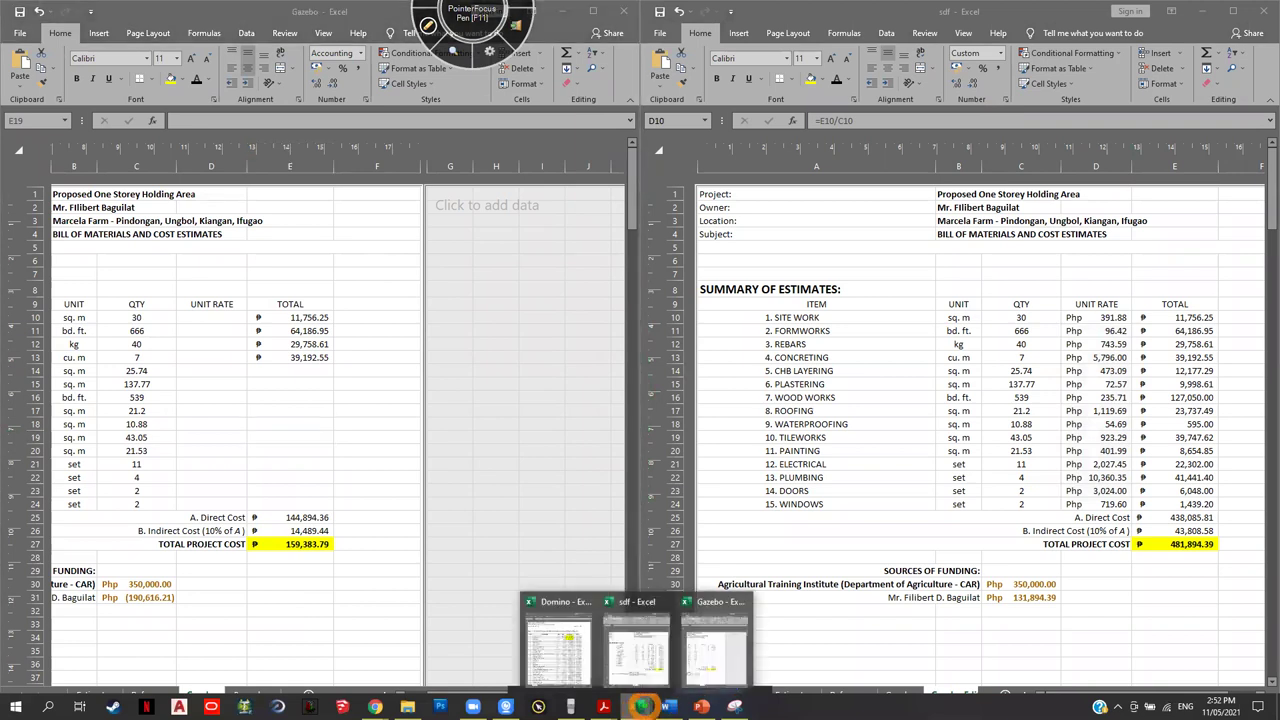
{"action": "left_click", "coordinate": [716, 669]}
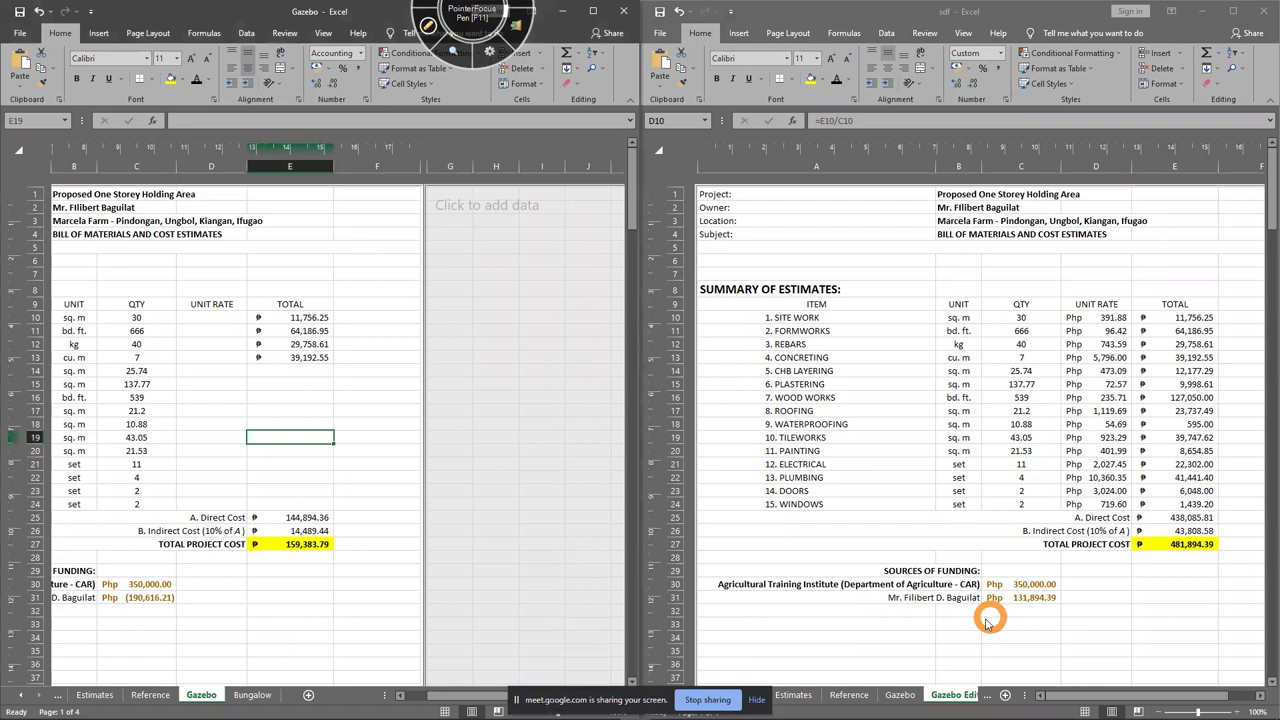
{"action": "left_click", "coordinate": [252, 694]}
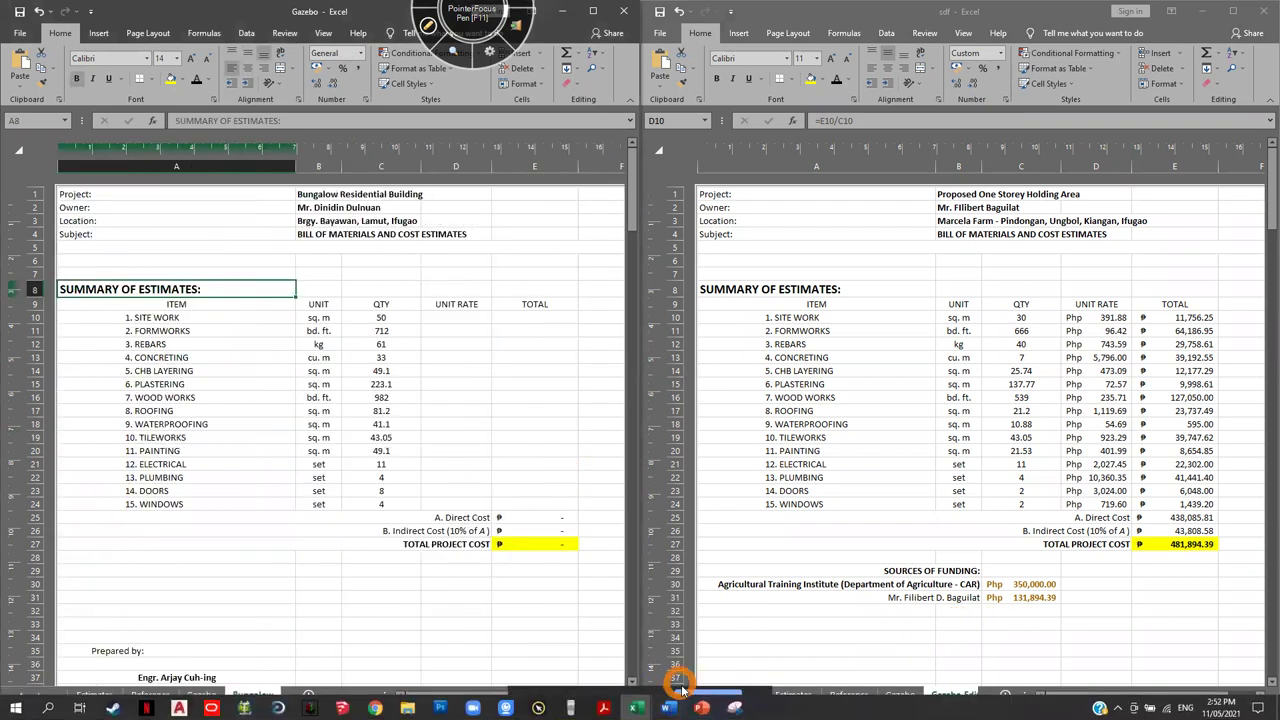
Mark the derived unit rates in the Gazebo Edited summary with the pen, then exit drawing mode
{"action": "left_click", "coordinate": [434, 20]}
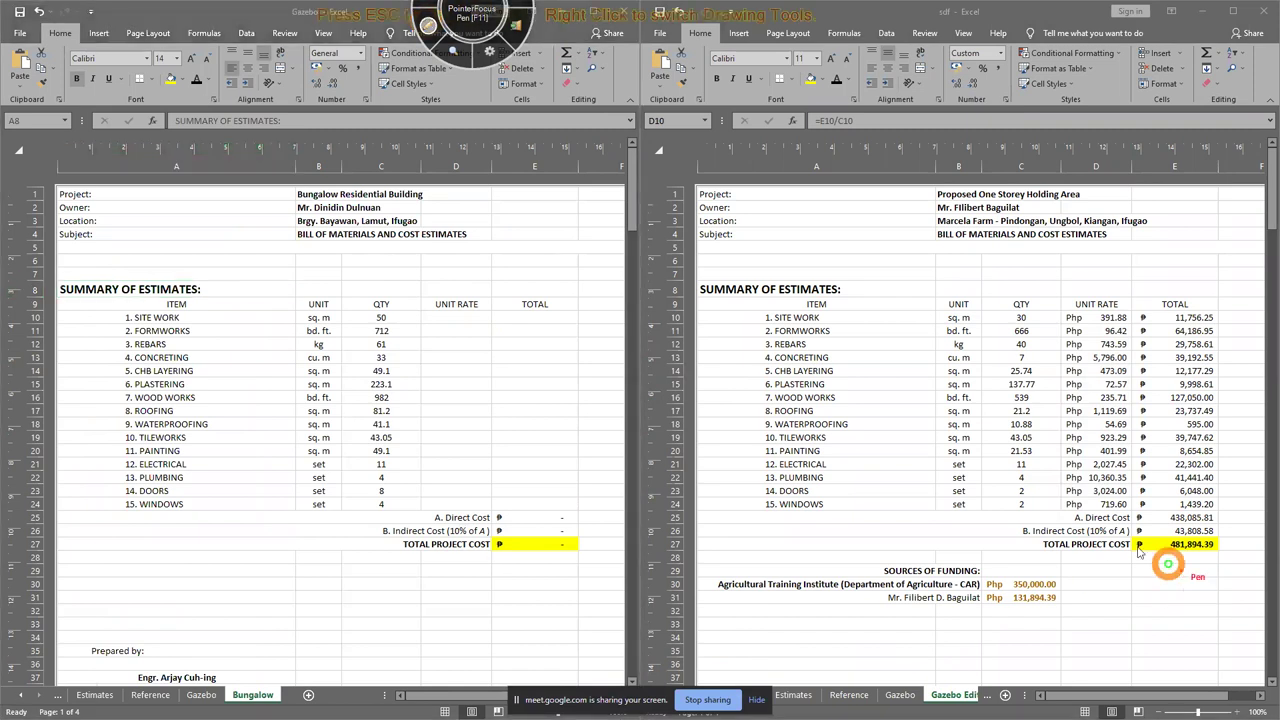
{"action": "mouse_move", "coordinate": [1064, 517]}
{"action": "left_mouse_down"}
{"action": "mouse_move", "coordinate": [1136, 371]}
{"action": "mouse_move", "coordinate": [1066, 460]}
{"action": "left_mouse_up"}
{"action": "key", "text": "Escape"}
Highlight the unit rates in D10:D24 of the Gazebo Edited sheet with an orange fill
{"action": "left_click", "coordinate": [1100, 318]}
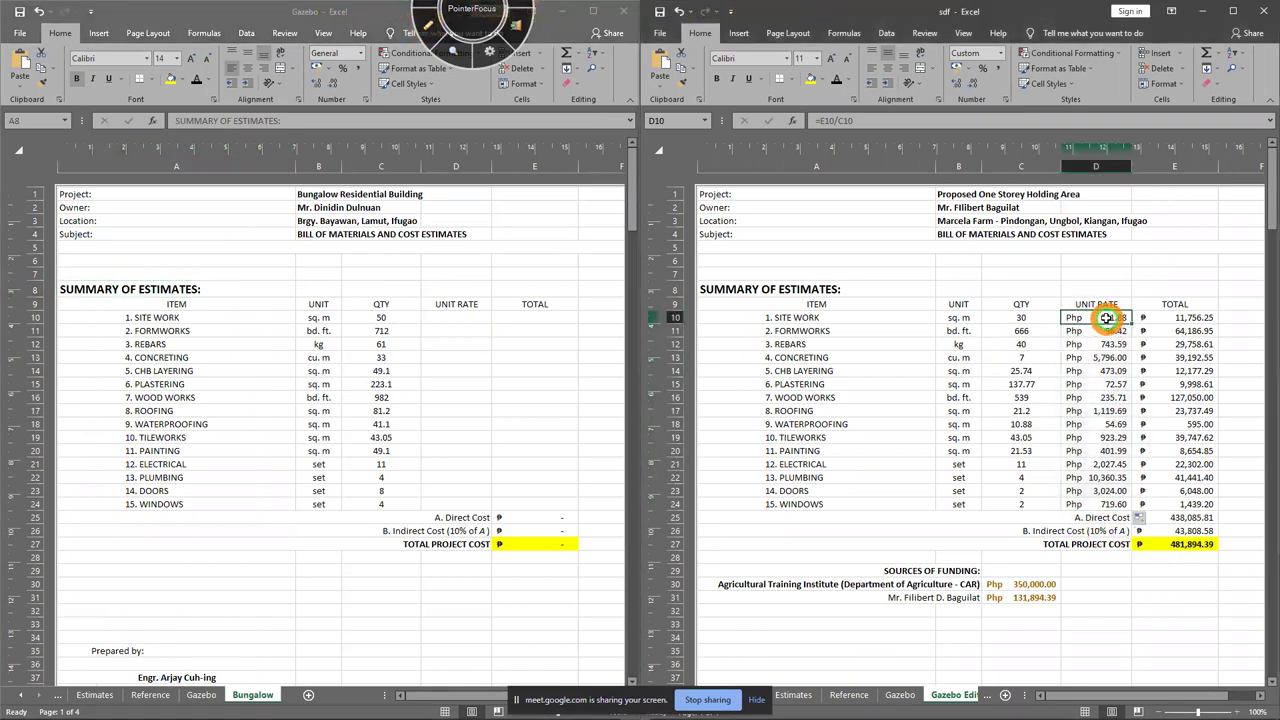
{"action": "left_click_drag", "start_coordinate": [1108, 317], "coordinate": [1116, 504]}
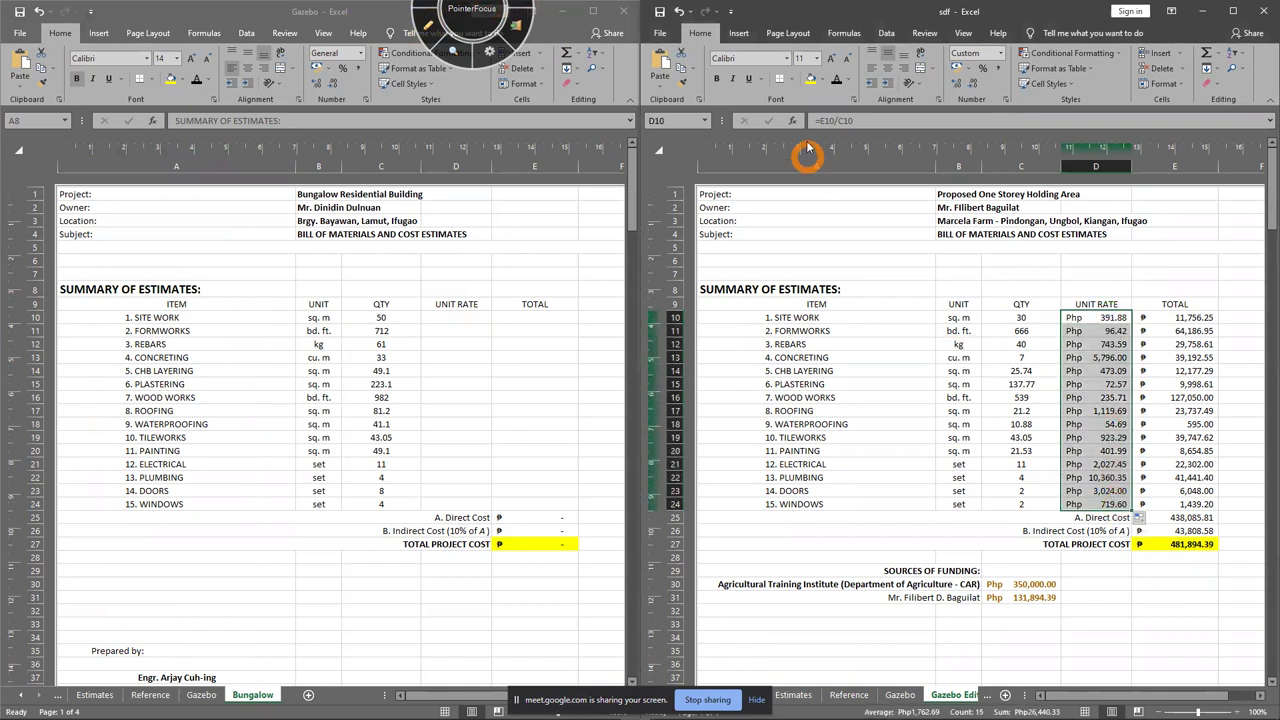
{"action": "left_click", "coordinate": [810, 82]}
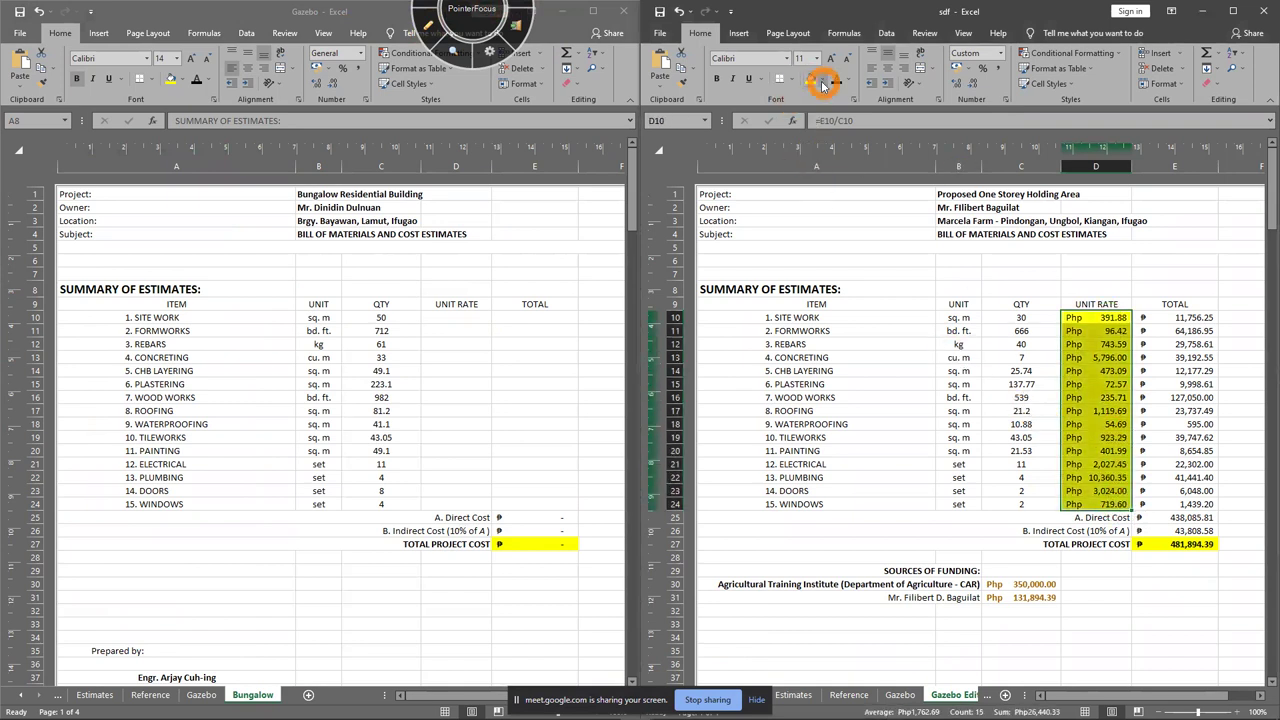
{"action": "left_click", "coordinate": [823, 82]}
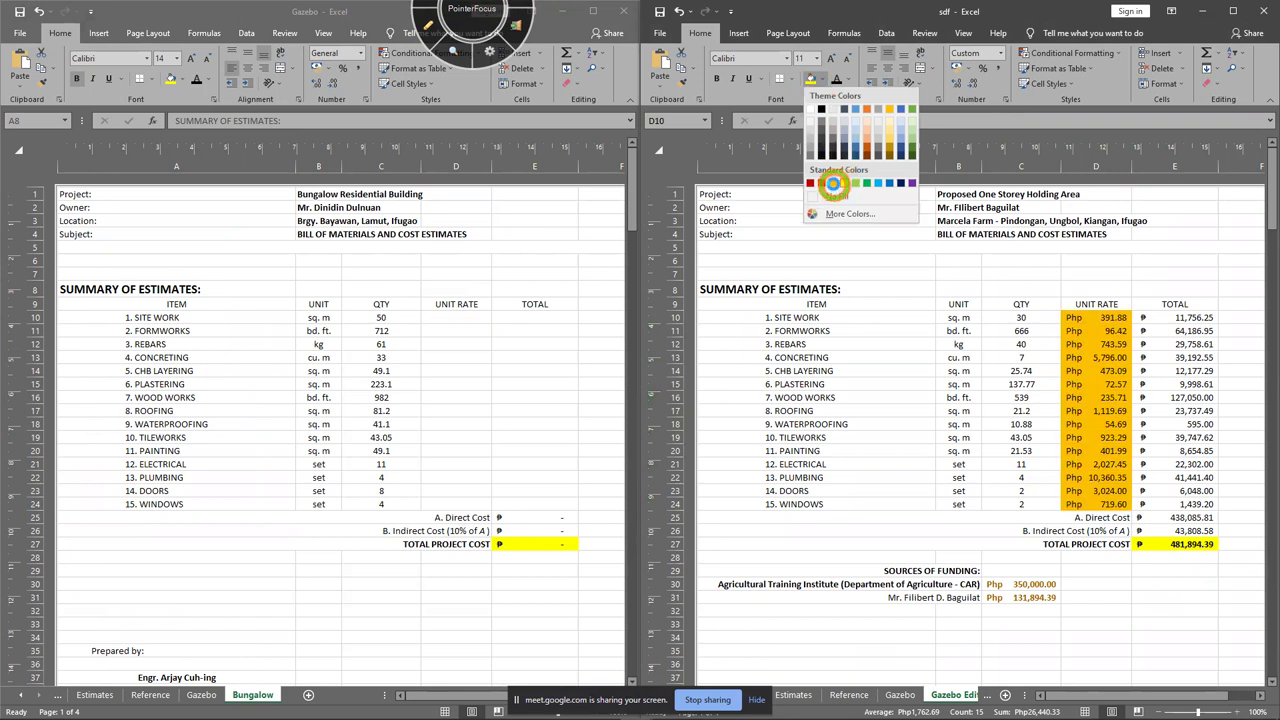
{"action": "left_click", "coordinate": [829, 185]}
{"action": "left_click", "coordinate": [1087, 648]}
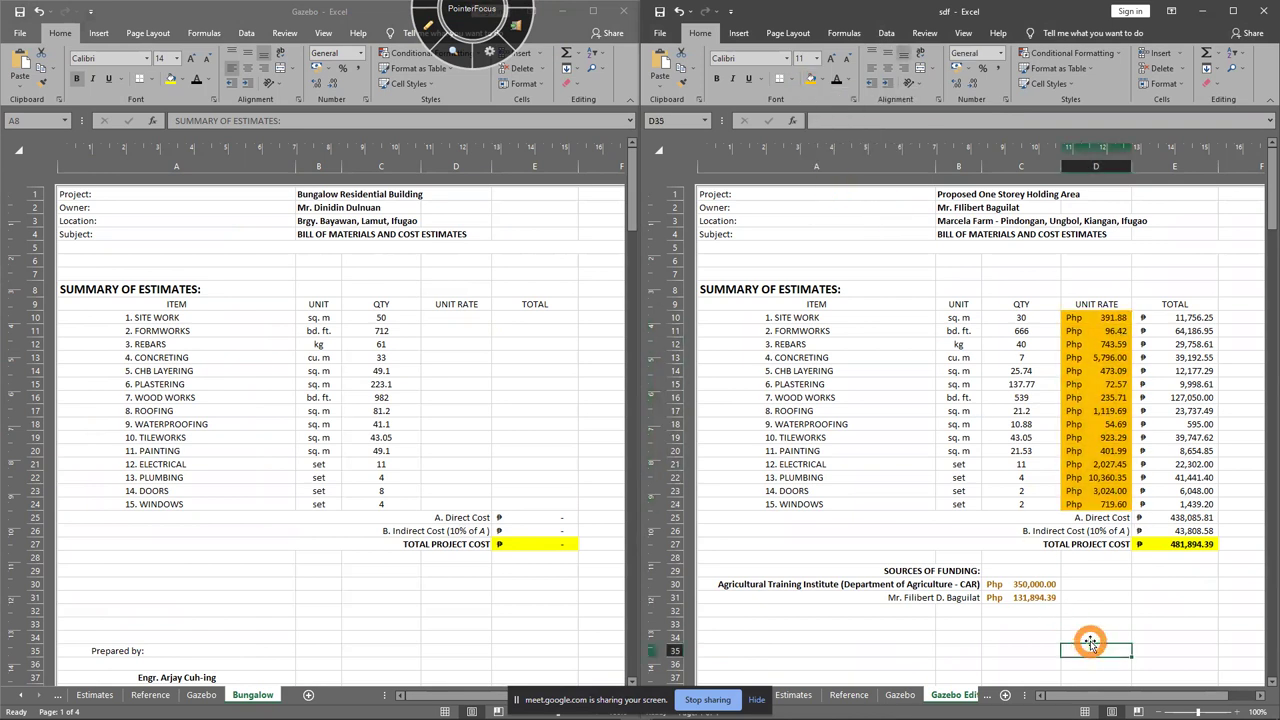
Circle the cost totals and the empty UNIT RATE column of the Bungalow summary with the pen
{"action": "left_click", "coordinate": [430, 28]}
{"action": "mouse_move", "coordinate": [396, 558]}
{"action": "left_mouse_down"}
{"action": "mouse_move", "coordinate": [435, 568]}
{"action": "mouse_move", "coordinate": [385, 512]}
{"action": "mouse_move", "coordinate": [487, 575]}
{"action": "left_mouse_up"}
{"action": "mouse_move", "coordinate": [446, 326]}
{"action": "left_mouse_down"}
{"action": "mouse_move", "coordinate": [428, 418]}
{"action": "mouse_move", "coordinate": [483, 467]}
{"action": "mouse_move", "coordinate": [466, 318]}
{"action": "mouse_move", "coordinate": [440, 285]}
{"action": "mouse_move", "coordinate": [466, 309]}
{"action": "mouse_move", "coordinate": [446, 268]}
{"action": "mouse_move", "coordinate": [482, 264]}
{"action": "left_mouse_up"}
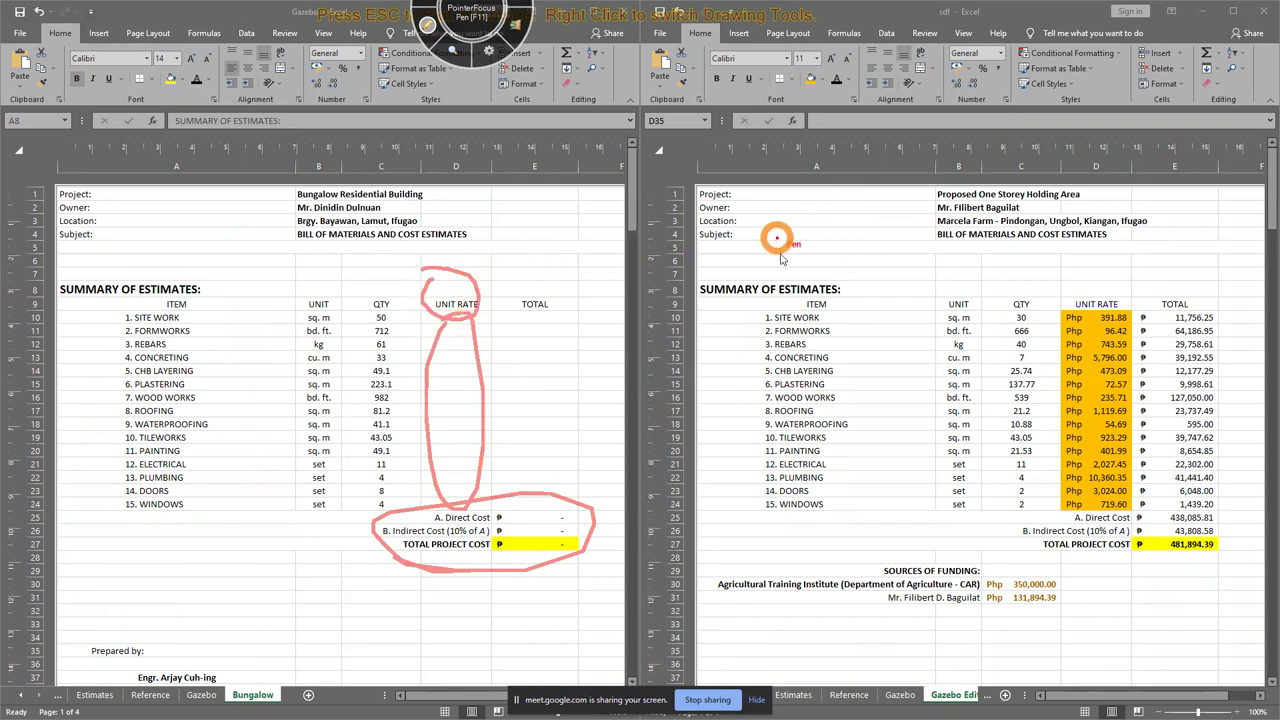
Circle the Gazebo Edited unit rates and link both sheets' project details and UNIT and QTY columns with the pen, then exit drawing mode
{"action": "mouse_move", "coordinate": [751, 249]}
{"action": "left_mouse_down"}
{"action": "mouse_move", "coordinate": [1132, 206]}
{"action": "mouse_move", "coordinate": [937, 209]}
{"action": "mouse_move", "coordinate": [993, 262]}
{"action": "left_mouse_up"}
{"action": "mouse_move", "coordinate": [1068, 487]}
{"action": "left_mouse_down"}
{"action": "mouse_move", "coordinate": [1085, 530]}
{"action": "mouse_move", "coordinate": [1131, 294]}
{"action": "mouse_move", "coordinate": [1047, 435]}
{"action": "left_mouse_up"}
{"action": "mouse_move", "coordinate": [940, 210]}
{"action": "left_mouse_down"}
{"action": "mouse_move", "coordinate": [500, 191]}
{"action": "mouse_move", "coordinate": [370, 254]}
{"action": "mouse_move", "coordinate": [449, 177]}
{"action": "mouse_move", "coordinate": [514, 191]}
{"action": "left_mouse_up"}
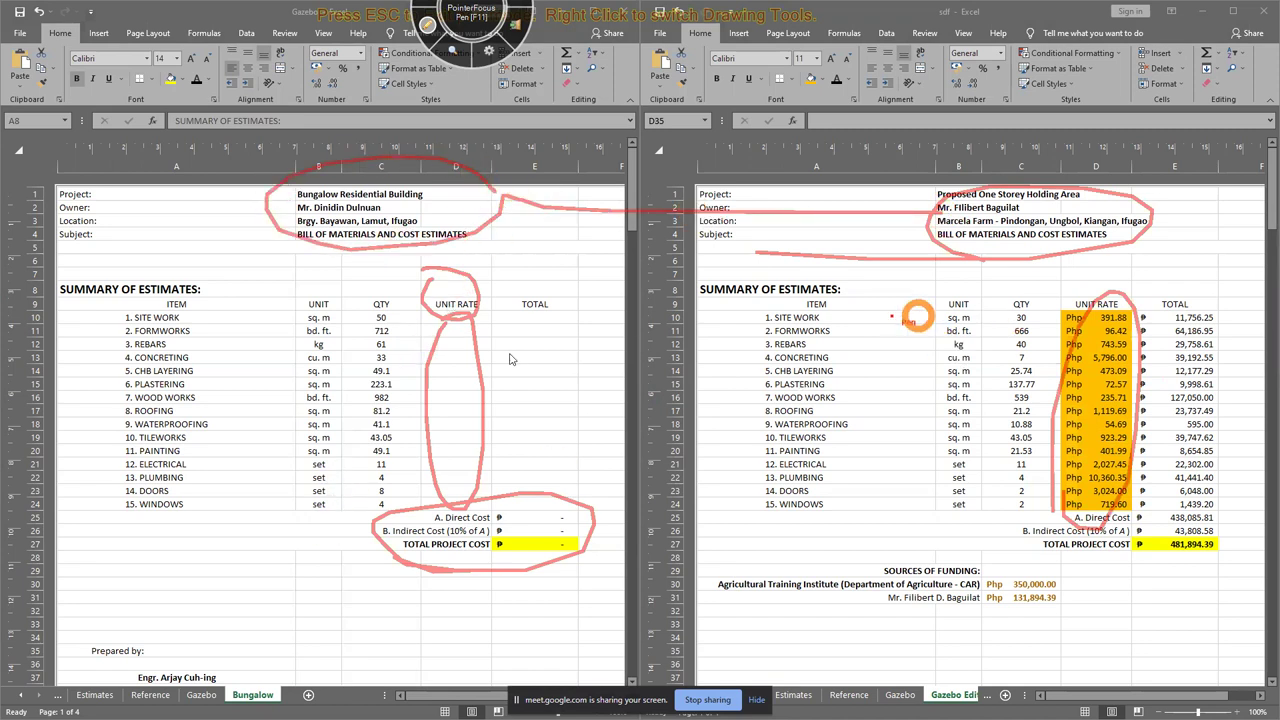
{"action": "mouse_move", "coordinate": [350, 518]}
{"action": "left_mouse_down"}
{"action": "mouse_move", "coordinate": [380, 525]}
{"action": "mouse_move", "coordinate": [388, 258]}
{"action": "mouse_move", "coordinate": [325, 515]}
{"action": "left_mouse_up"}
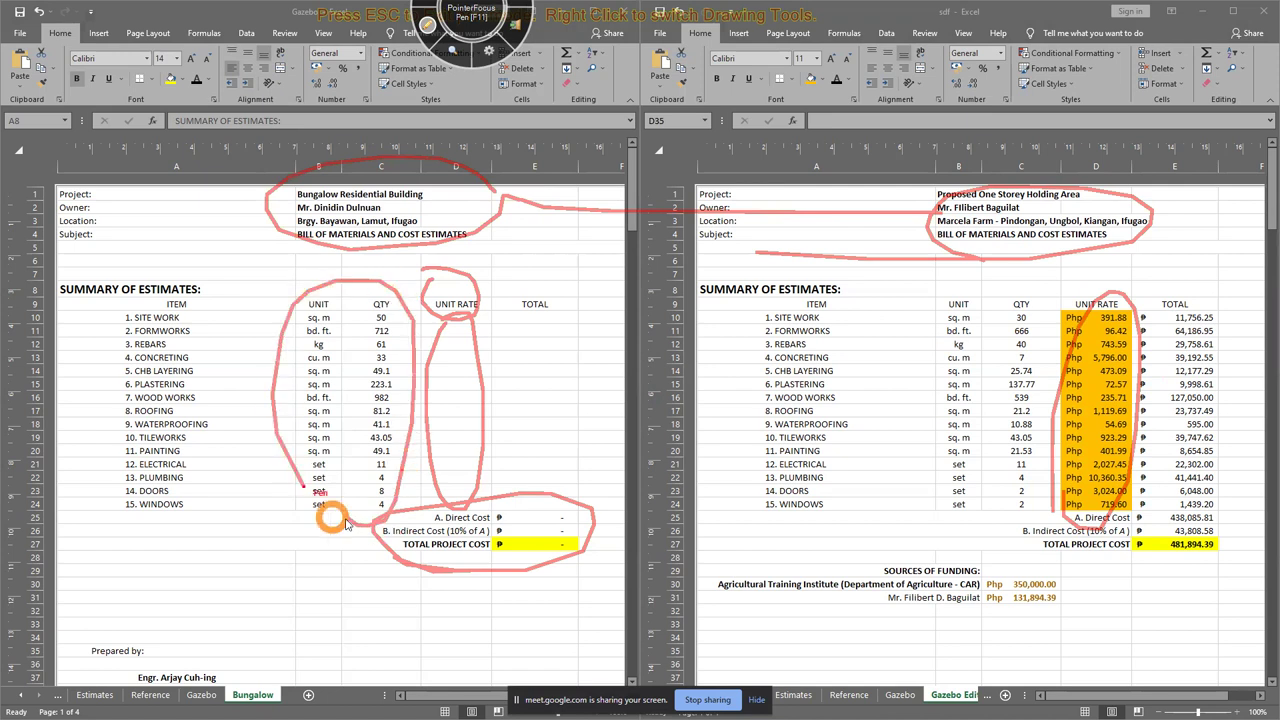
{"action": "mouse_move", "coordinate": [440, 257]}
{"action": "left_mouse_down"}
{"action": "mouse_move", "coordinate": [818, 297]}
{"action": "mouse_move", "coordinate": [949, 293]}
{"action": "mouse_move", "coordinate": [943, 521]}
{"action": "mouse_move", "coordinate": [1043, 298]}
{"action": "mouse_move", "coordinate": [988, 278]}
{"action": "mouse_move", "coordinate": [938, 338]}
{"action": "left_mouse_up"}
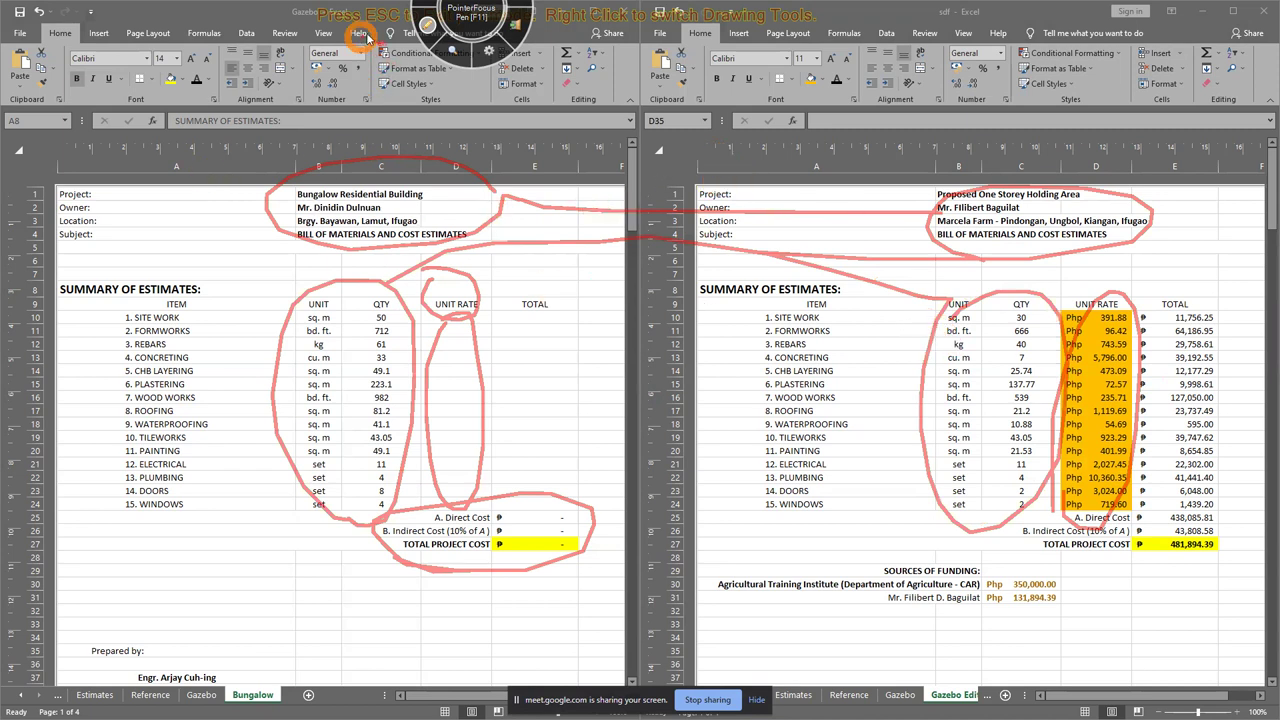
{"action": "left_click", "coordinate": [427, 27]}
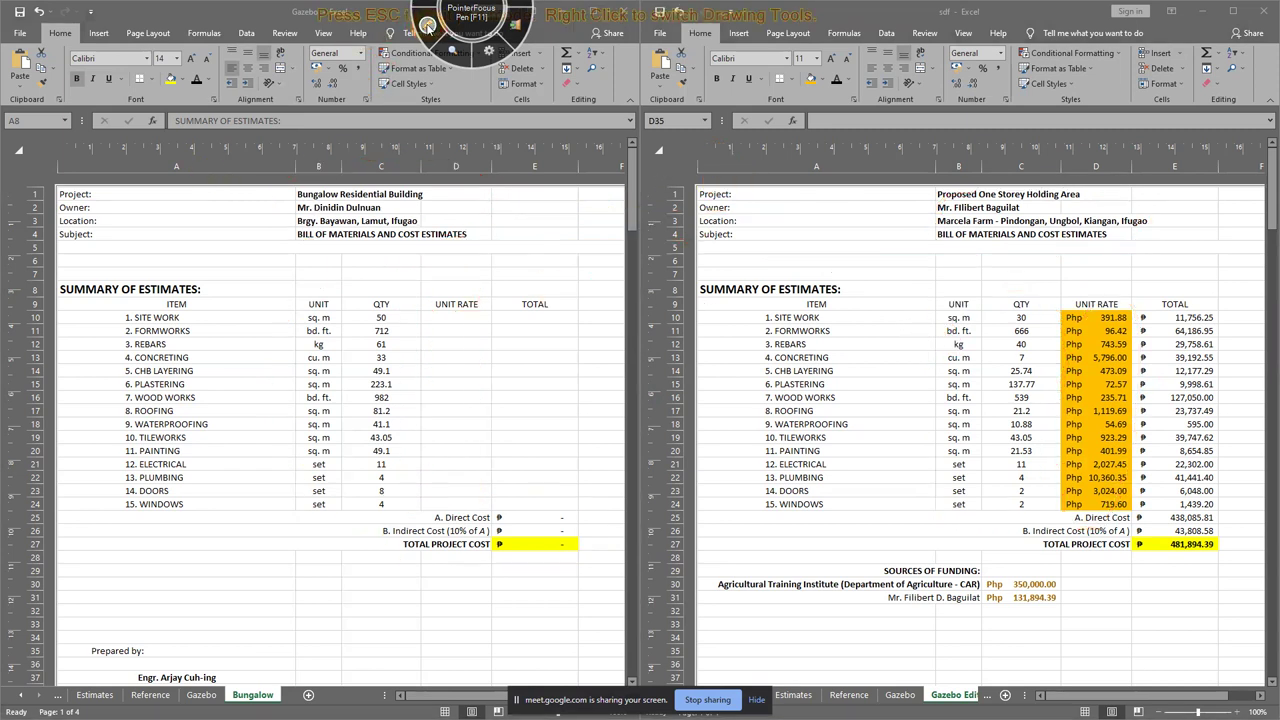
Link both sheets' ITEM lists and UNIT RATE columns with the pen, circle the Bungalow TOTAL column, then exit drawing mode
{"action": "left_click", "coordinate": [1100, 318]}
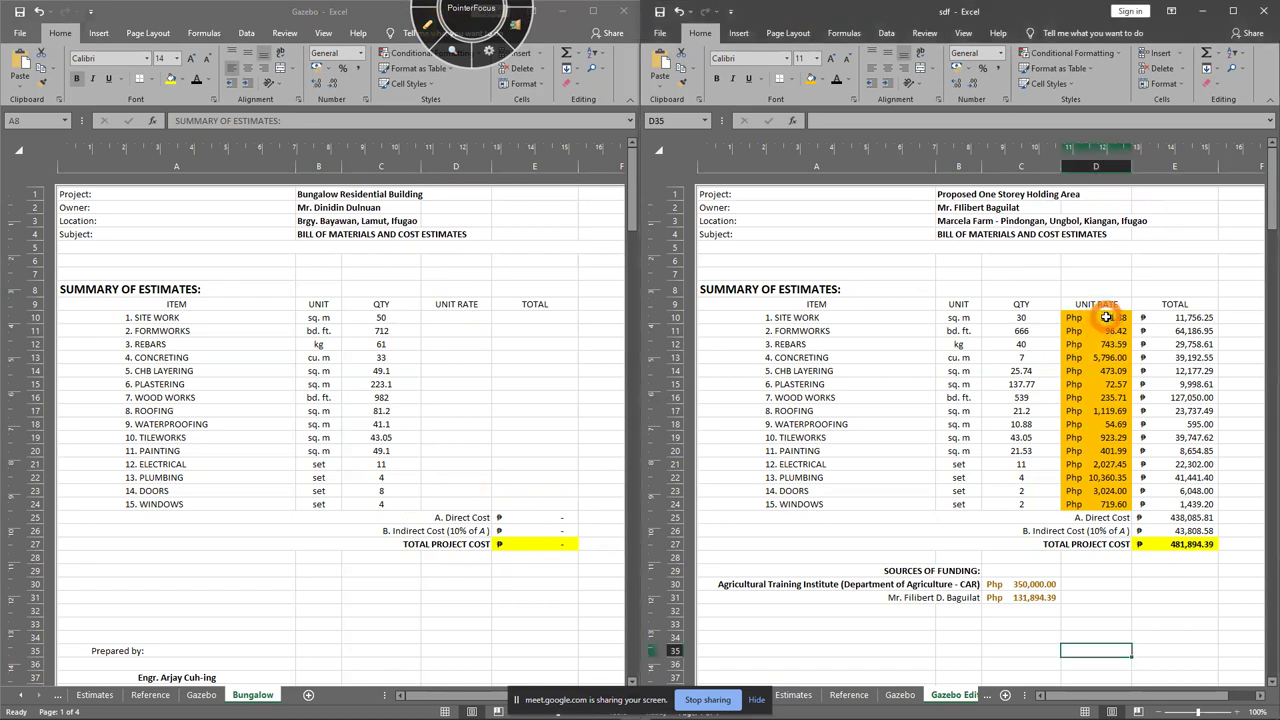
{"action": "left_click", "coordinate": [458, 315]}
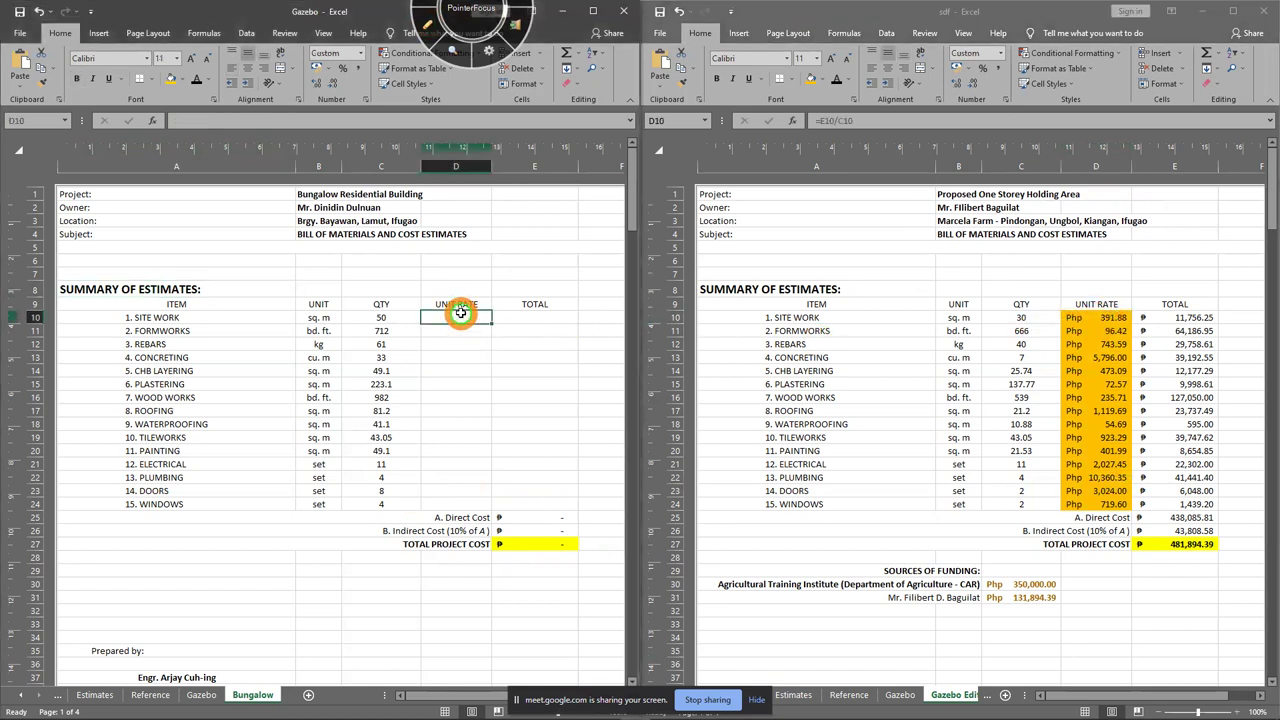
{"action": "left_click", "coordinate": [427, 27]}
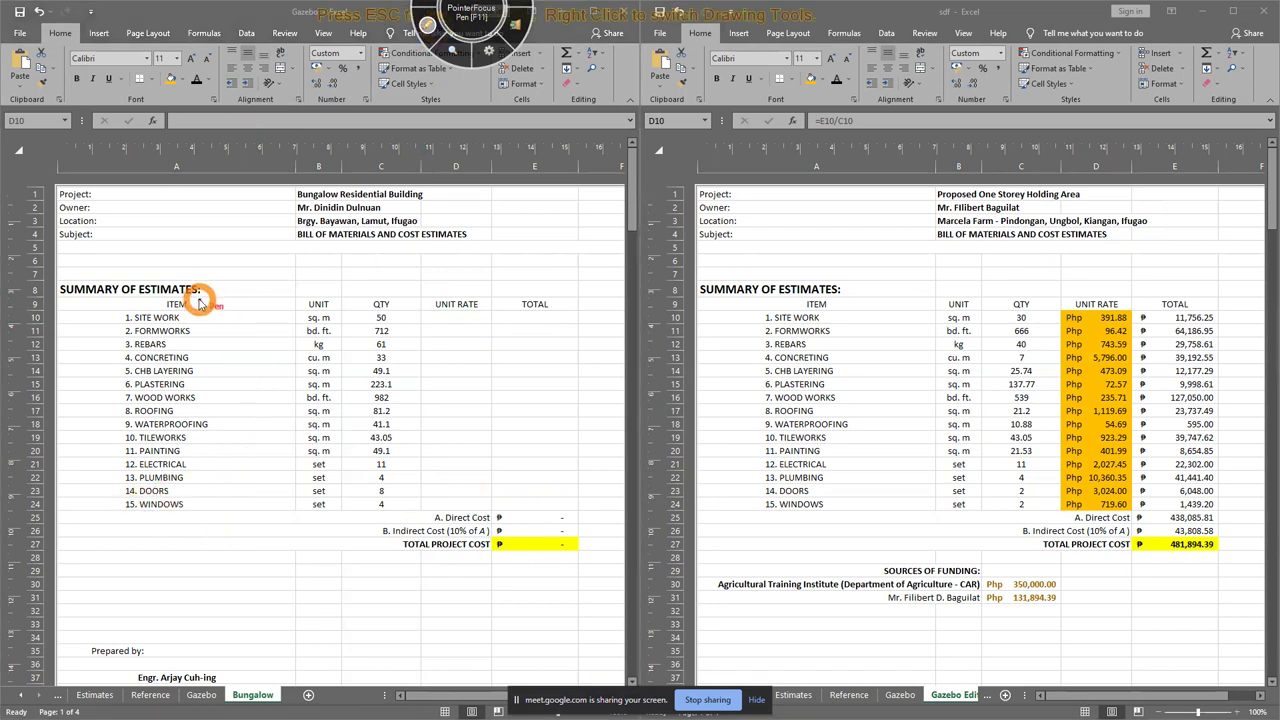
{"action": "mouse_move", "coordinate": [197, 299]}
{"action": "left_mouse_down"}
{"action": "mouse_move", "coordinate": [69, 360]}
{"action": "mouse_move", "coordinate": [237, 494]}
{"action": "mouse_move", "coordinate": [200, 309]}
{"action": "mouse_move", "coordinate": [493, 224]}
{"action": "mouse_move", "coordinate": [811, 297]}
{"action": "mouse_move", "coordinate": [720, 423]}
{"action": "mouse_move", "coordinate": [837, 491]}
{"action": "mouse_move", "coordinate": [828, 320]}
{"action": "left_mouse_up"}
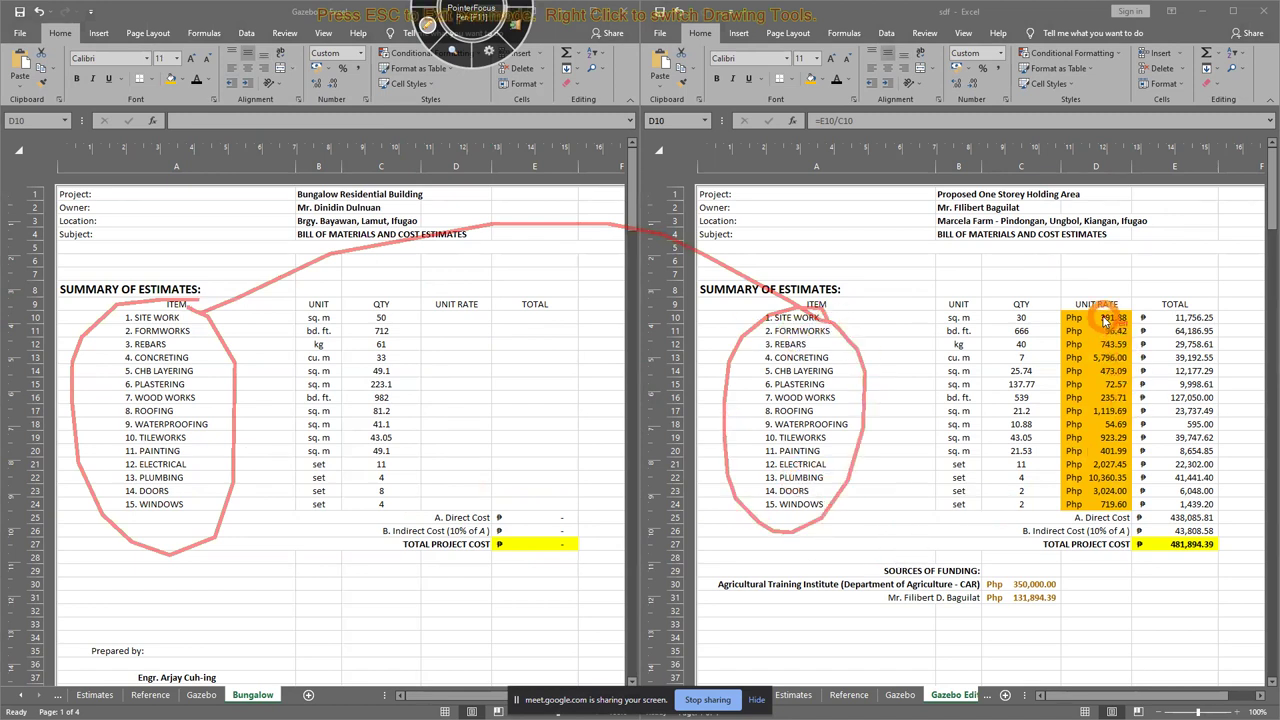
{"action": "mouse_move", "coordinate": [1068, 338]}
{"action": "left_mouse_down"}
{"action": "mouse_move", "coordinate": [1050, 470]}
{"action": "mouse_move", "coordinate": [1155, 435]}
{"action": "mouse_move", "coordinate": [1085, 316]}
{"action": "mouse_move", "coordinate": [760, 218]}
{"action": "mouse_move", "coordinate": [425, 335]}
{"action": "mouse_move", "coordinate": [420, 465]}
{"action": "mouse_move", "coordinate": [540, 350]}
{"action": "mouse_move", "coordinate": [503, 310]}
{"action": "left_mouse_up"}
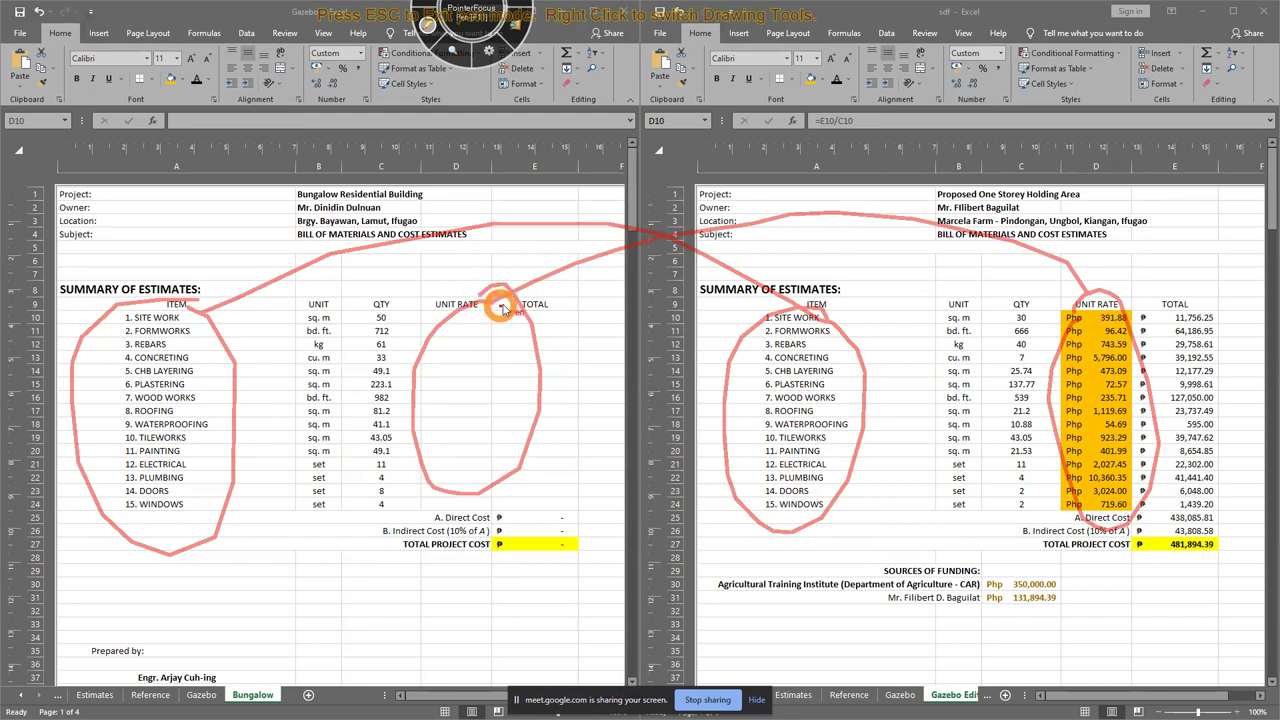
{"action": "mouse_move", "coordinate": [574, 327]}
{"action": "left_mouse_down"}
{"action": "mouse_move", "coordinate": [529, 294]}
{"action": "mouse_move", "coordinate": [497, 374]}
{"action": "mouse_move", "coordinate": [586, 411]}
{"action": "mouse_move", "coordinate": [578, 322]}
{"action": "left_mouse_up"}
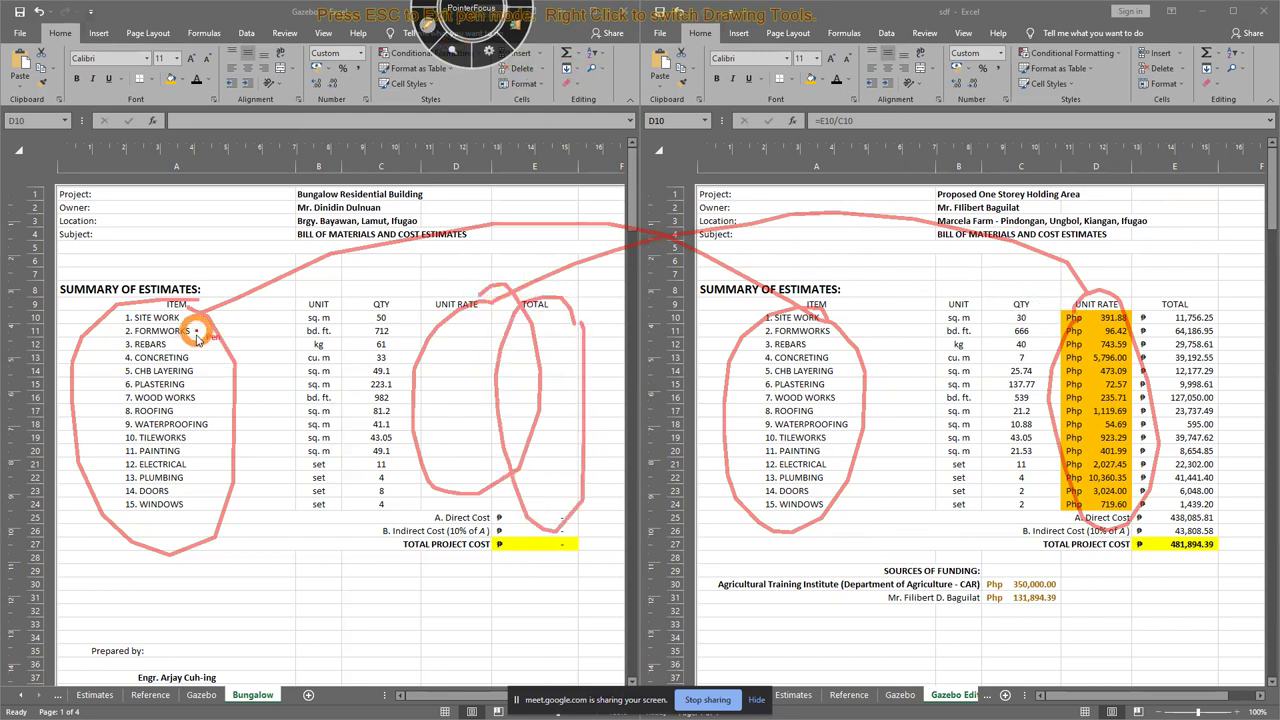
{"action": "left_click", "coordinate": [432, 8]}
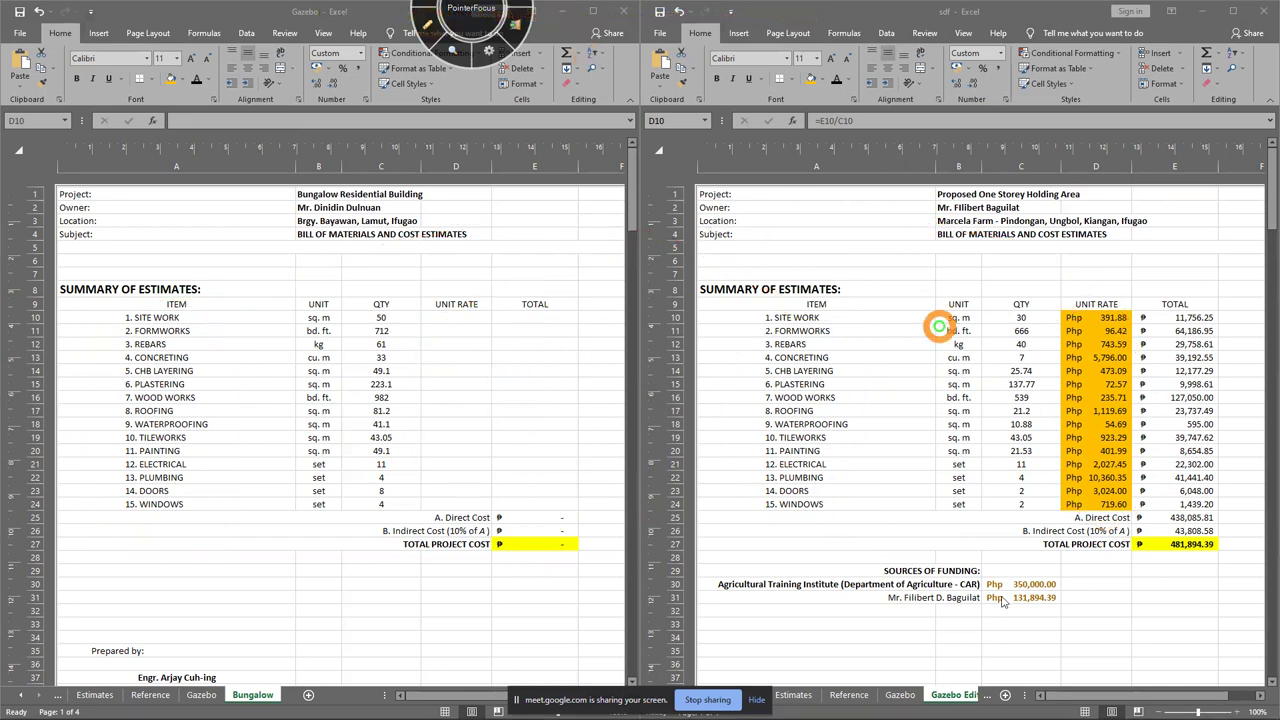
{"action": "mouse_move", "coordinate": [955, 712]}
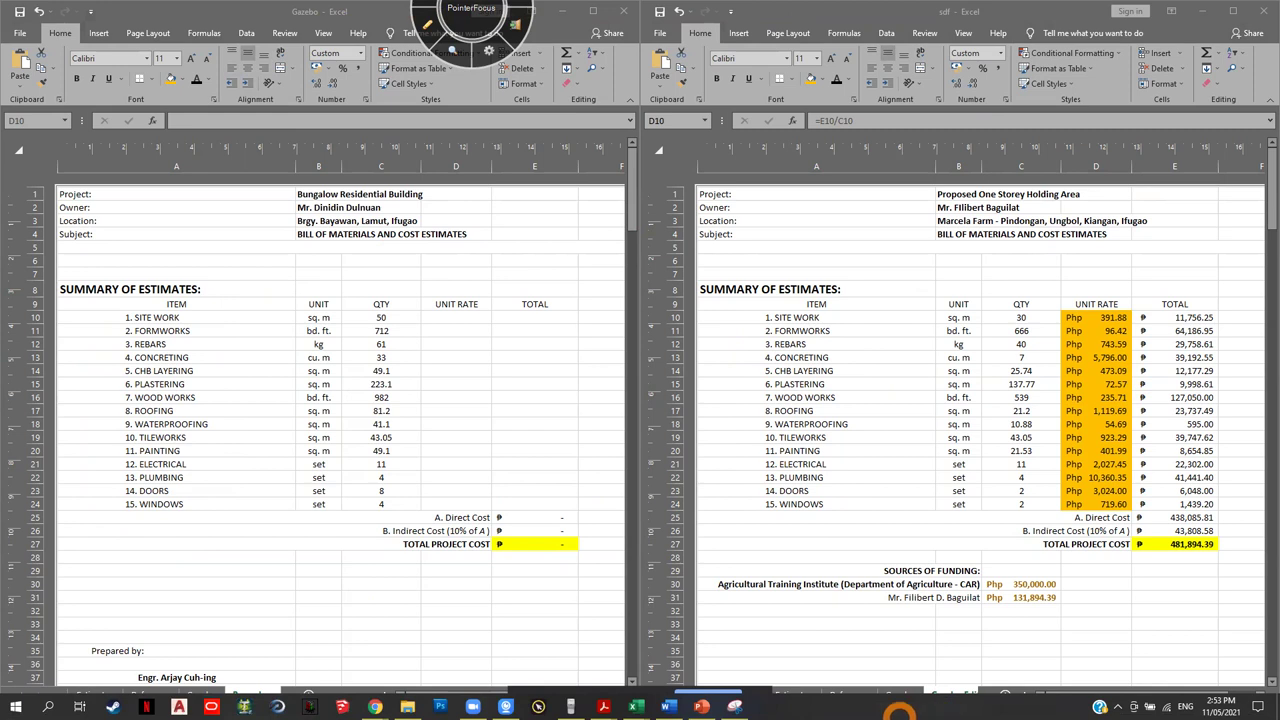
{"action": "mouse_move", "coordinate": [375, 707]}
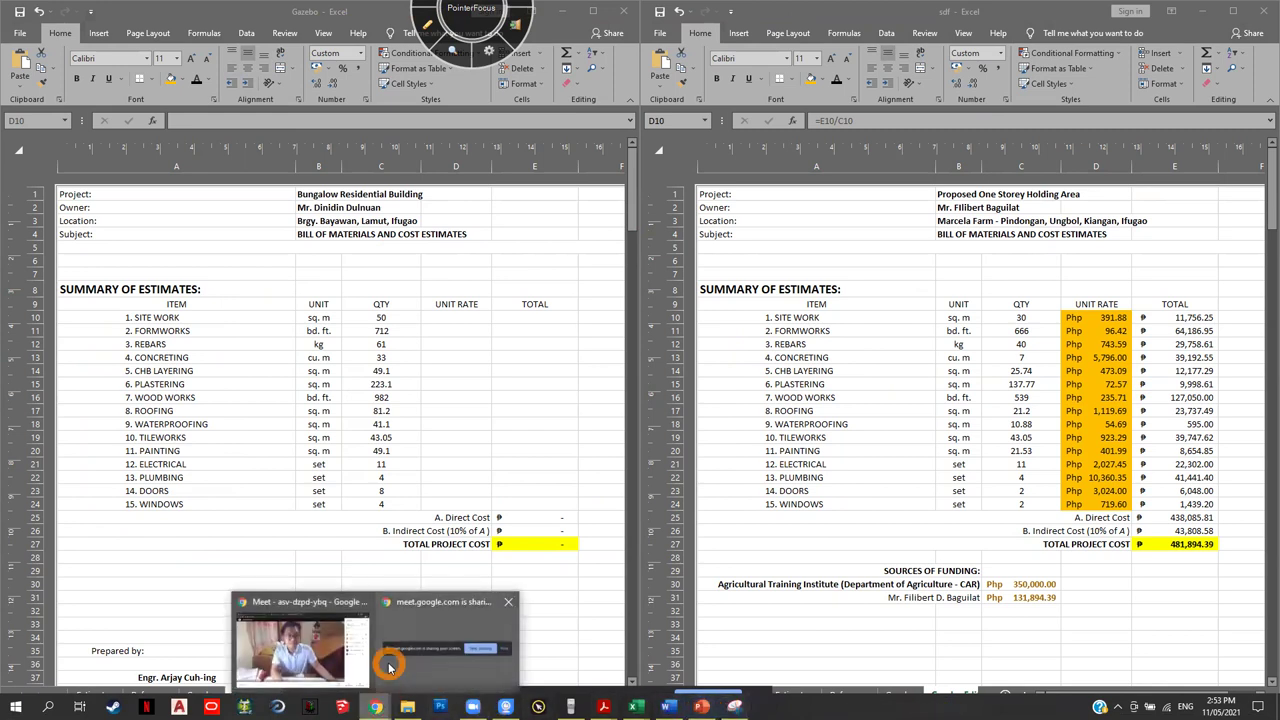
{"action": "left_click", "coordinate": [771, 553]}
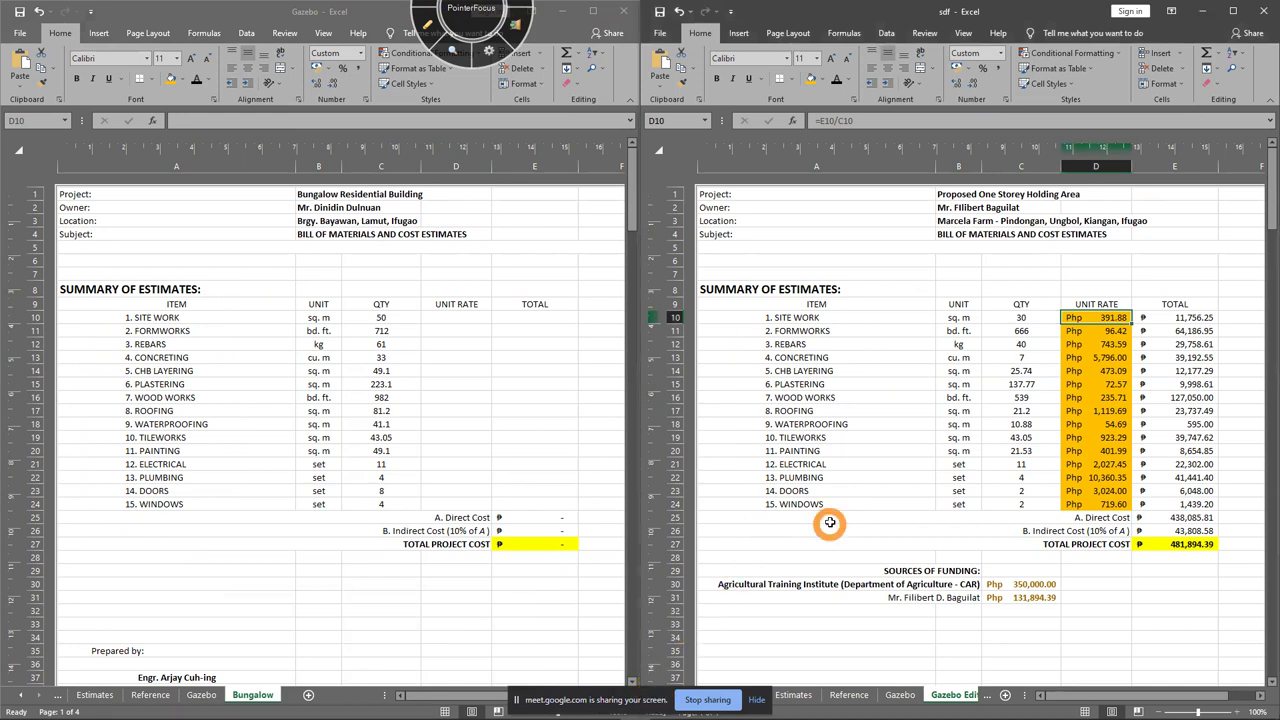
{"action": "left_click", "coordinate": [993, 533]}
{"action": "left_click_drag", "start_coordinate": [993, 535], "coordinate": [1070, 519]}
{"action": "left_click", "coordinate": [1157, 395]}
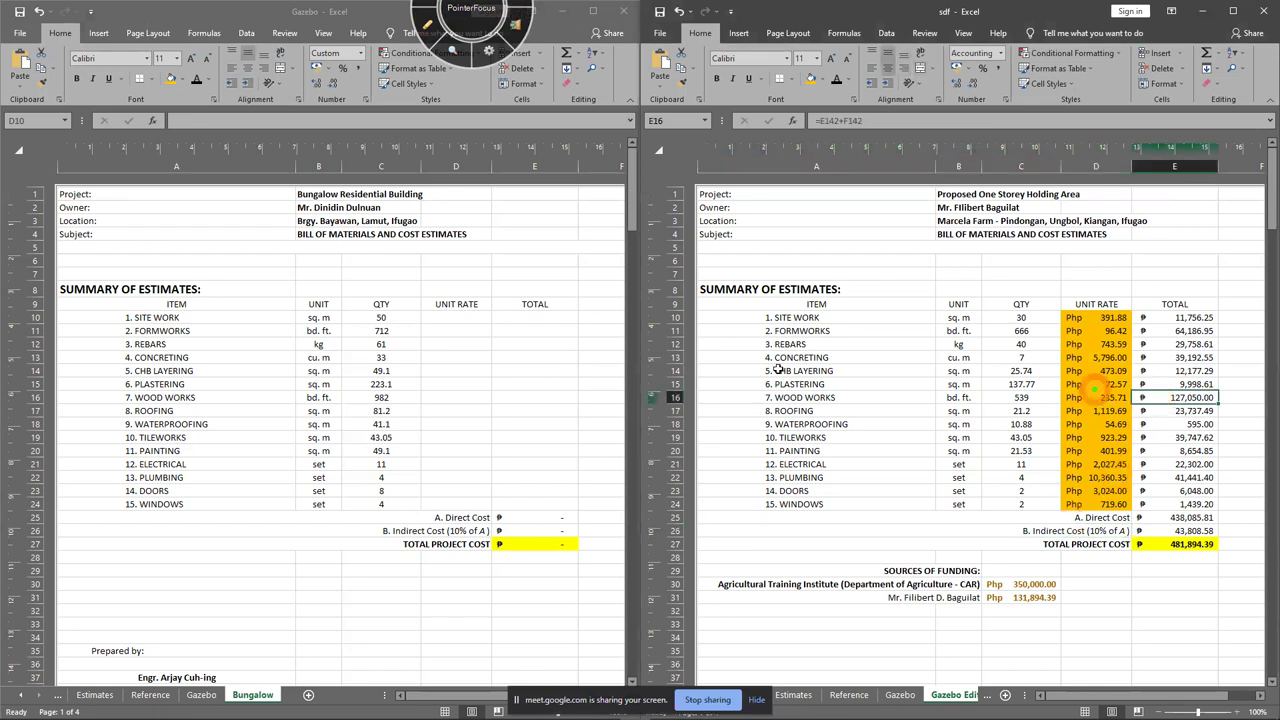
Link the Bungalow site work unit rate in D10 to cell D10 of the Gazebo Edited sheet in sdf.xlsx
{"action": "left_click", "coordinate": [451, 317]}
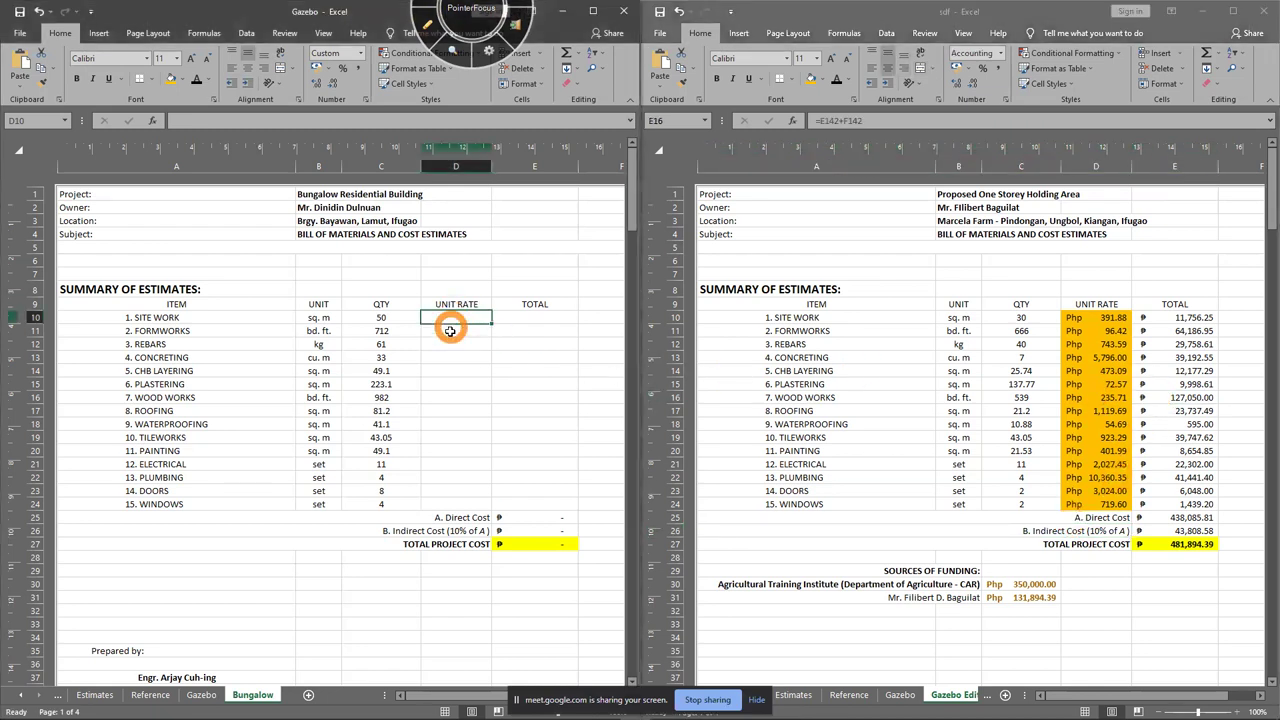
{"action": "left_click", "coordinate": [1097, 319]}
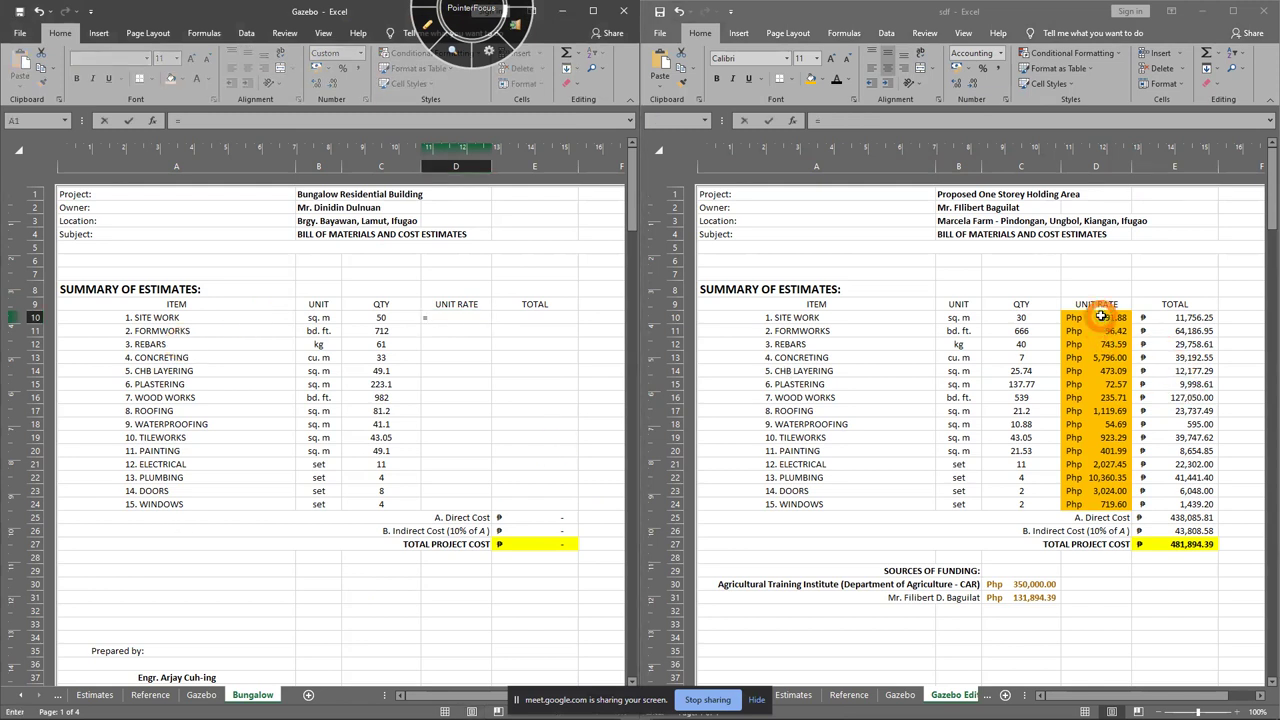
{"action": "left_click", "coordinate": [1100, 317]}
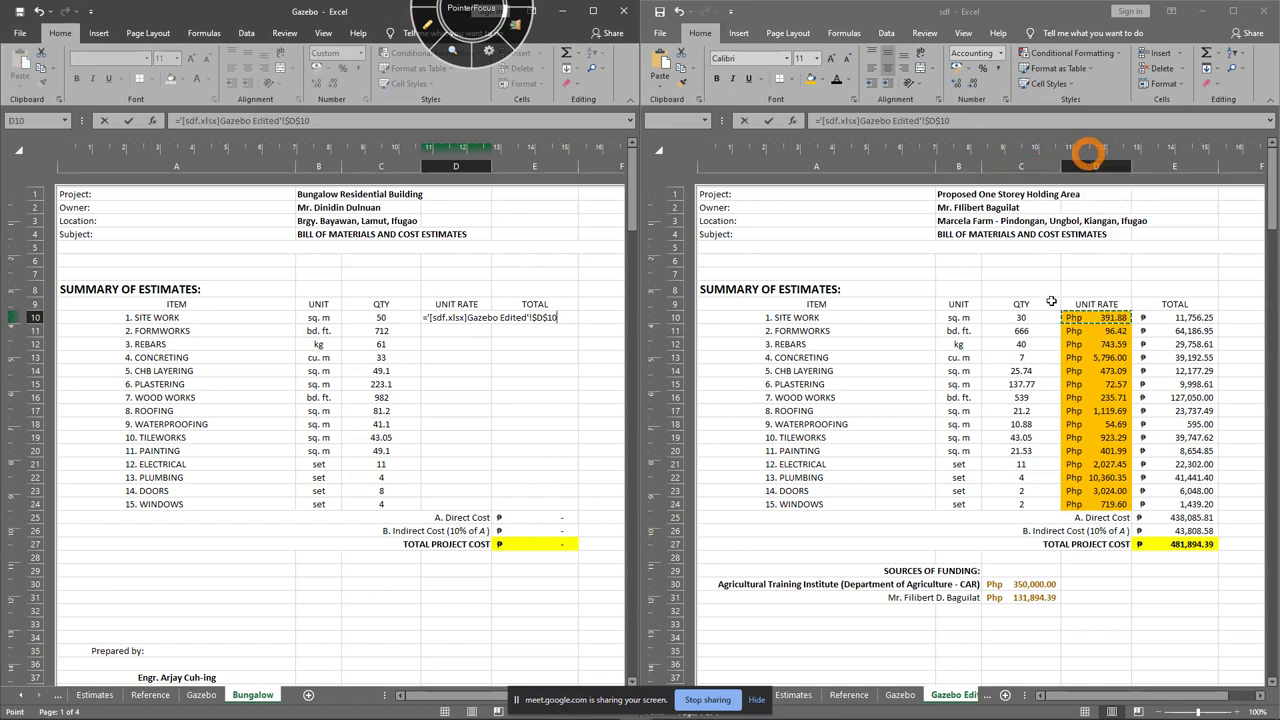
{"action": "key", "text": "Return"}
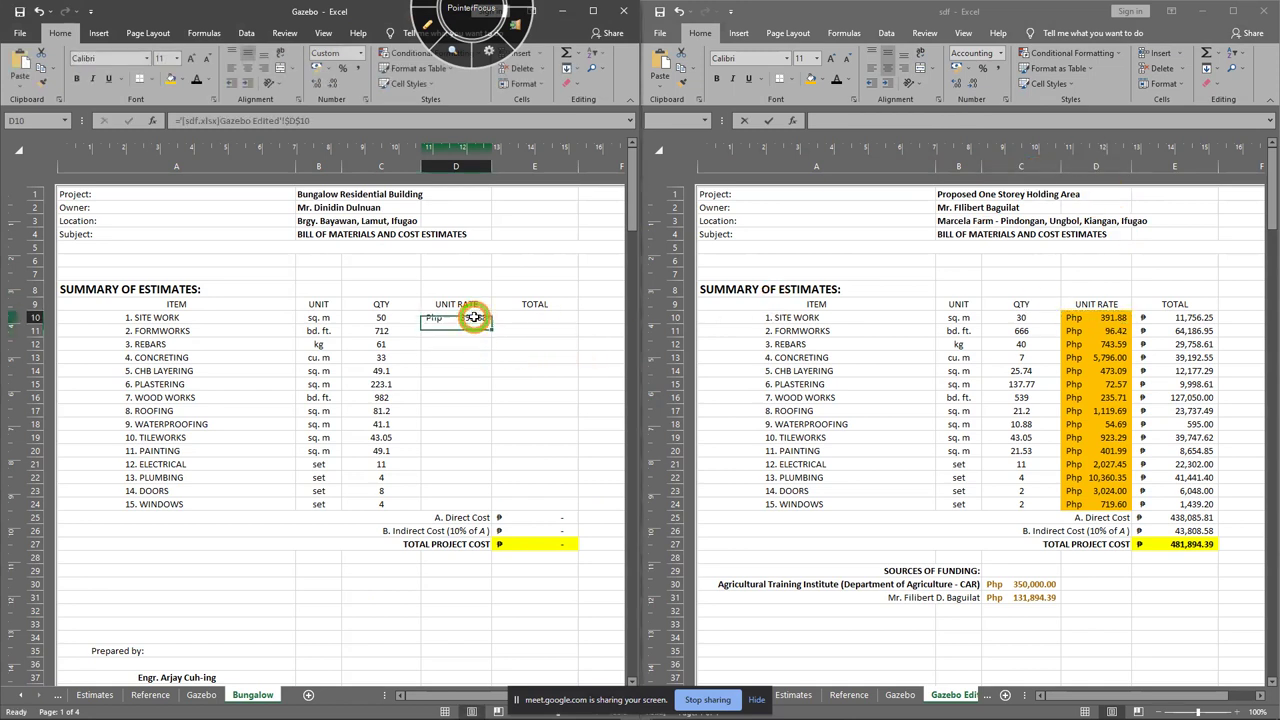
Try to fill the D10 link down through D24 of the Bungalow sheet, and clear the copies in D11:D24
{"action": "left_click_drag", "start_coordinate": [491, 325], "coordinate": [491, 506]}
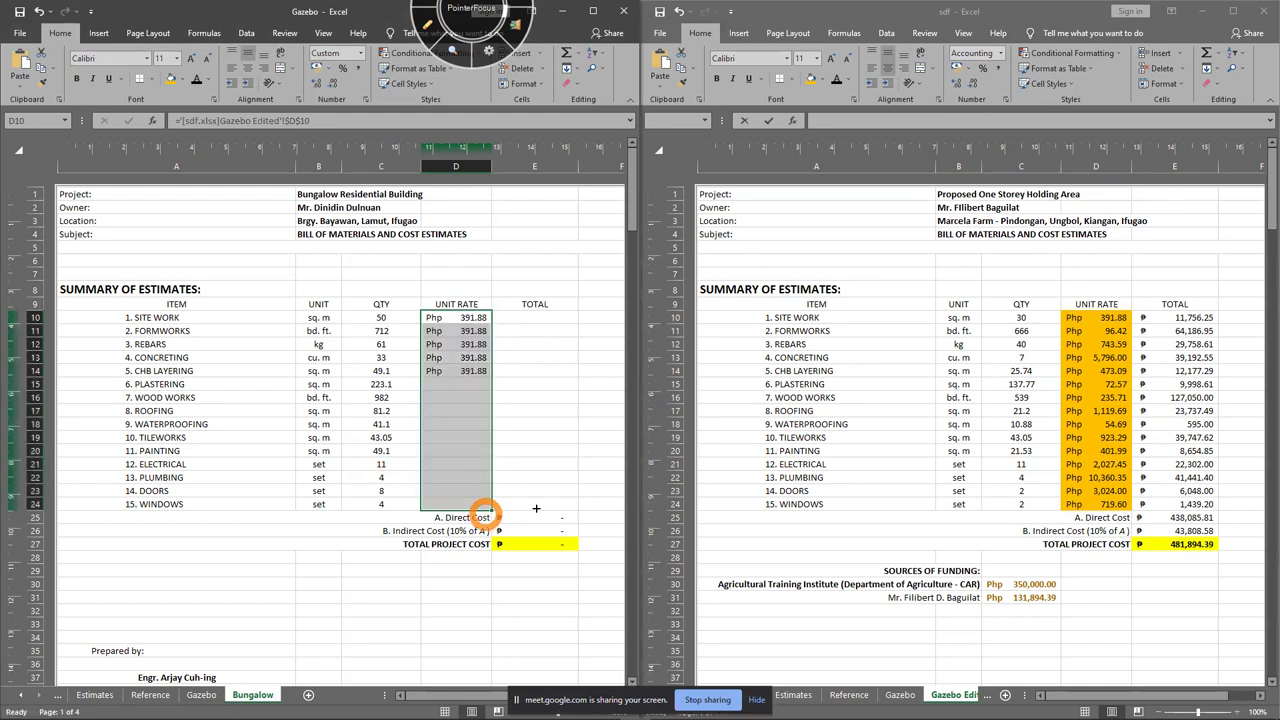
{"action": "left_click", "coordinate": [517, 437]}
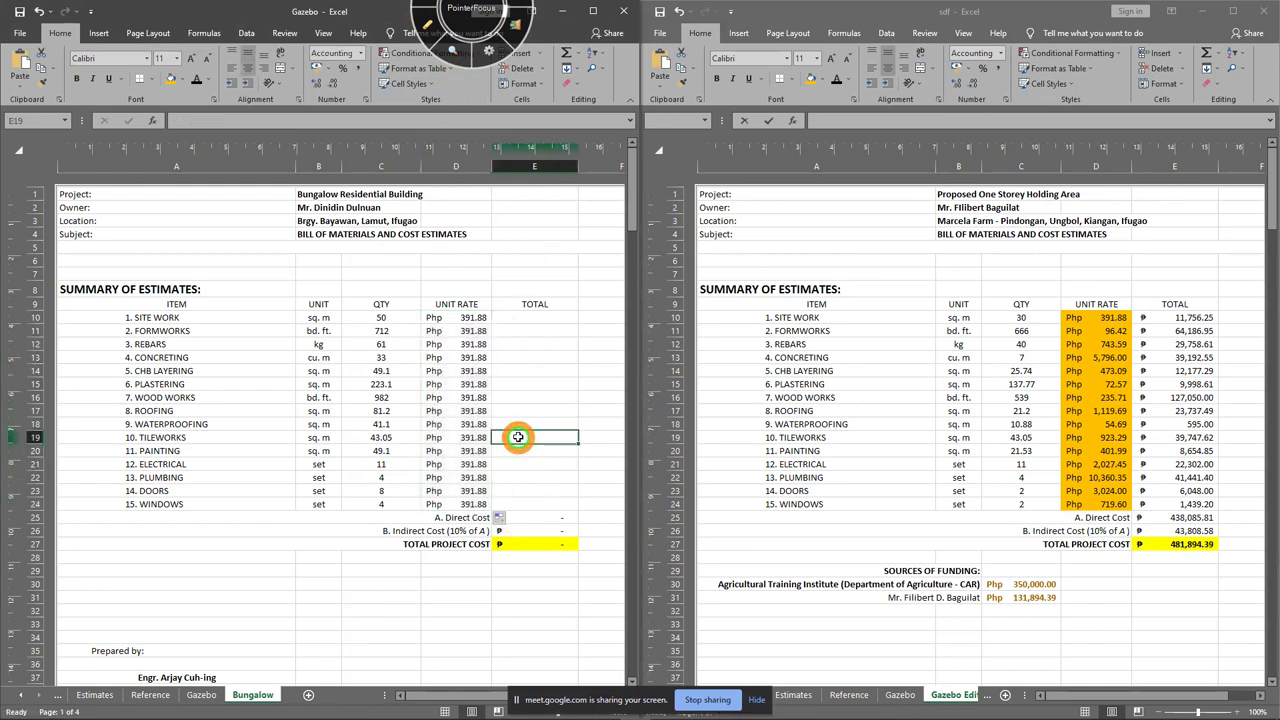
{"action": "left_click", "coordinate": [457, 329]}
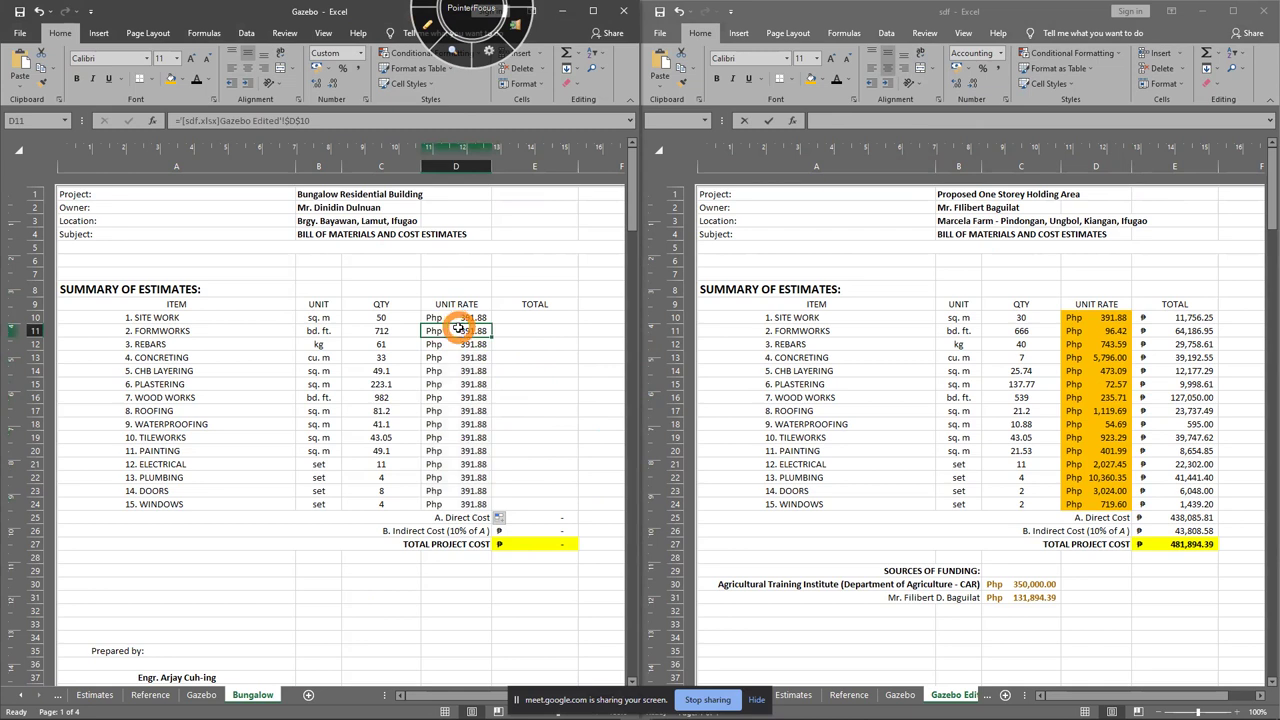
{"action": "left_click_drag", "start_coordinate": [477, 418], "coordinate": [470, 502]}
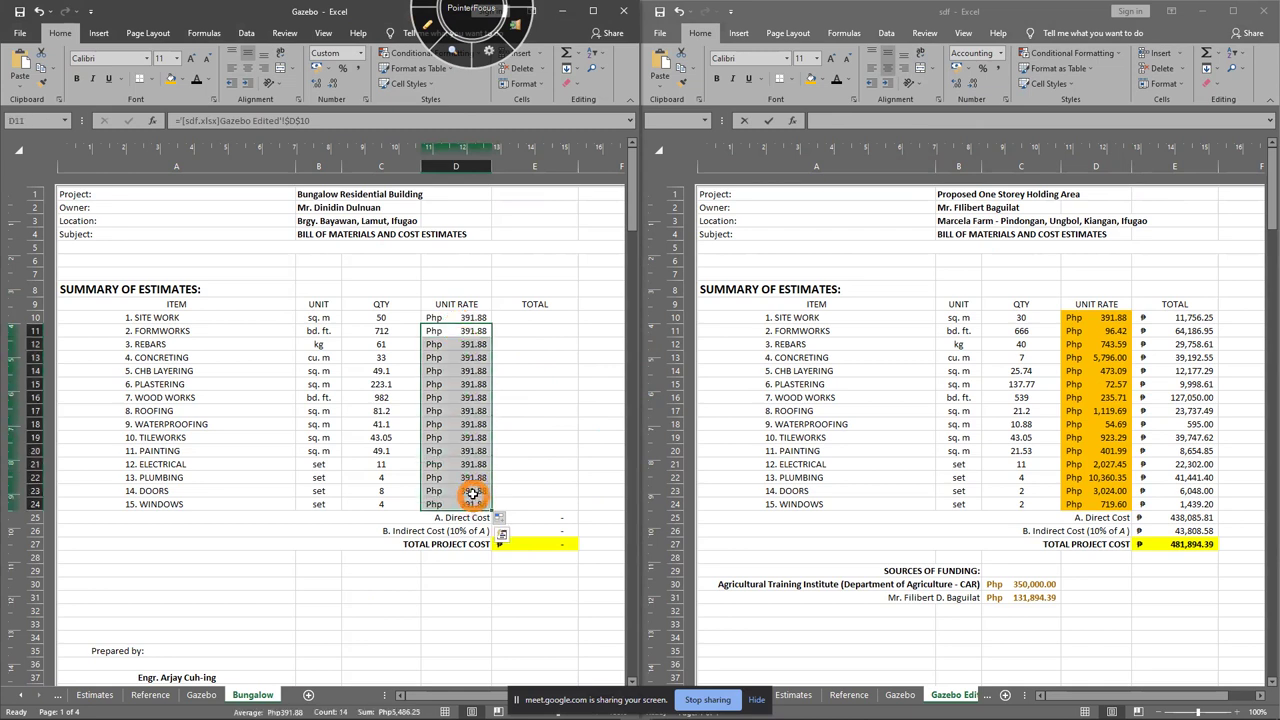
{"action": "left_click", "coordinate": [551, 400]}
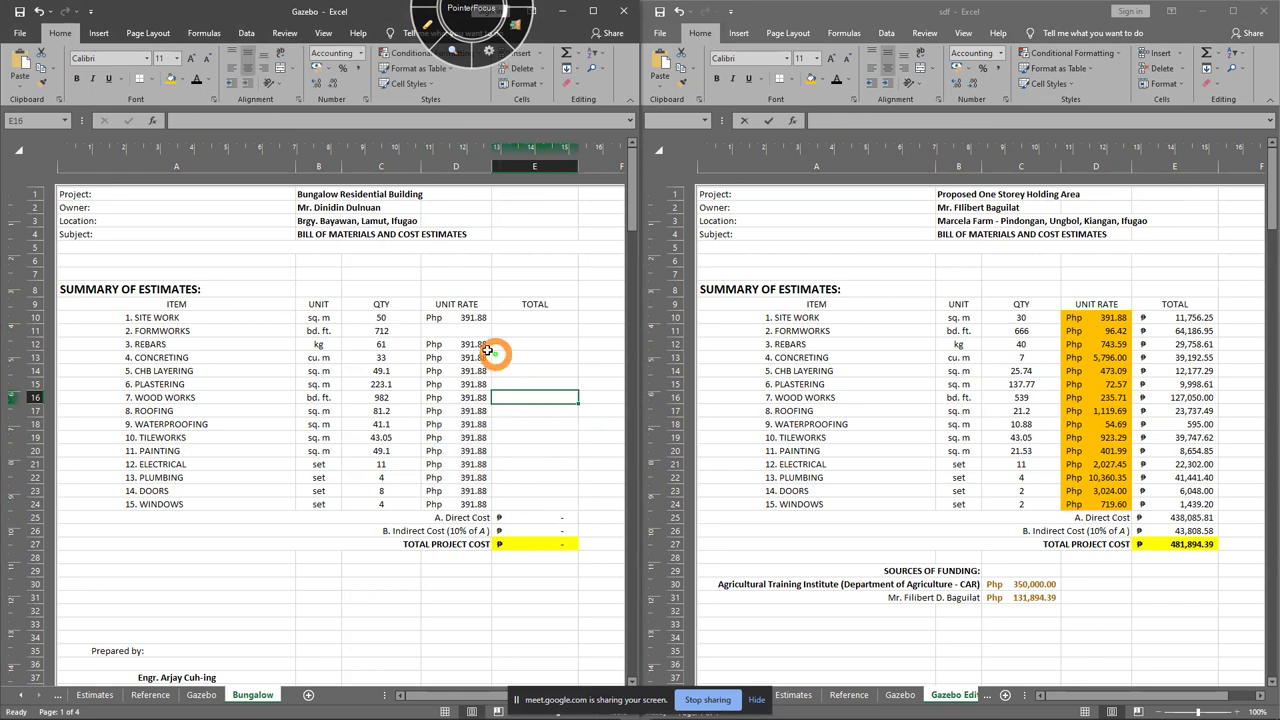
{"action": "mouse_move", "coordinate": [468, 334]}
{"action": "left_mouse_down"}
{"action": "mouse_move", "coordinate": [477, 503]}
{"action": "mouse_move", "coordinate": [463, 331]}
{"action": "left_mouse_up"}
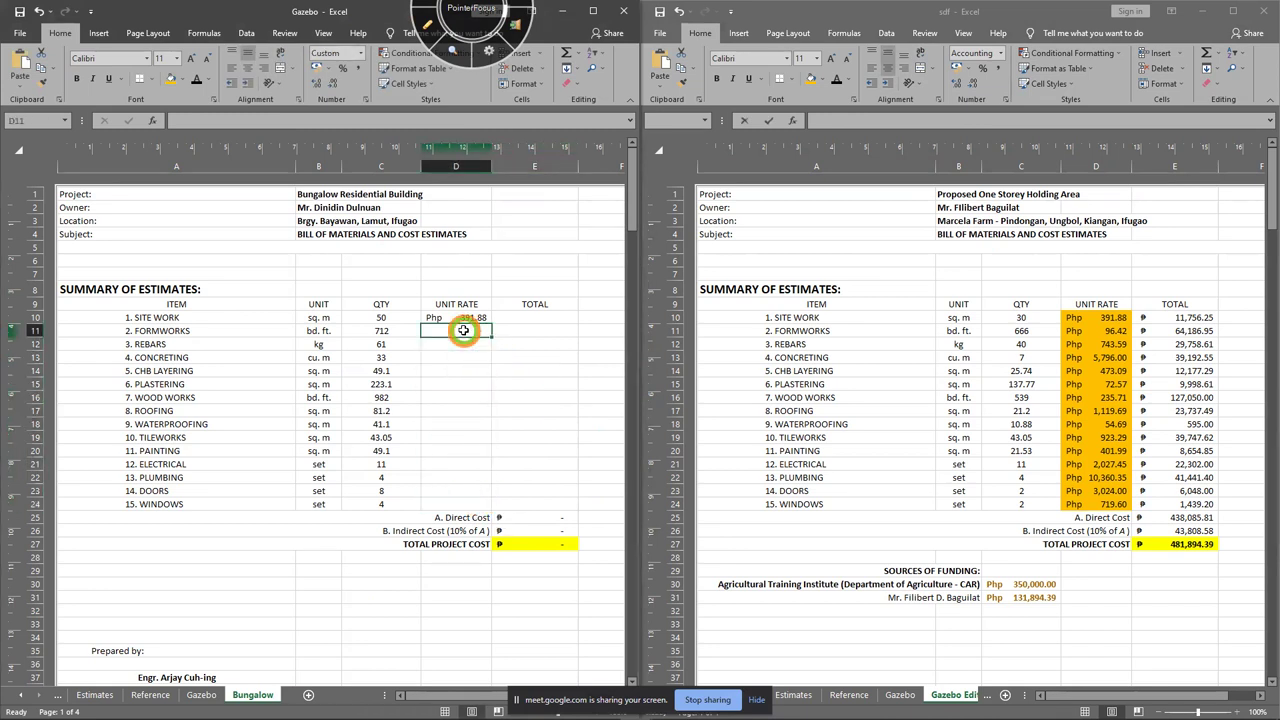
Link the Bungalow formworks unit rate in D11 to cell D11 of the Gazebo Edited sheet
{"action": "type", "text": "="}
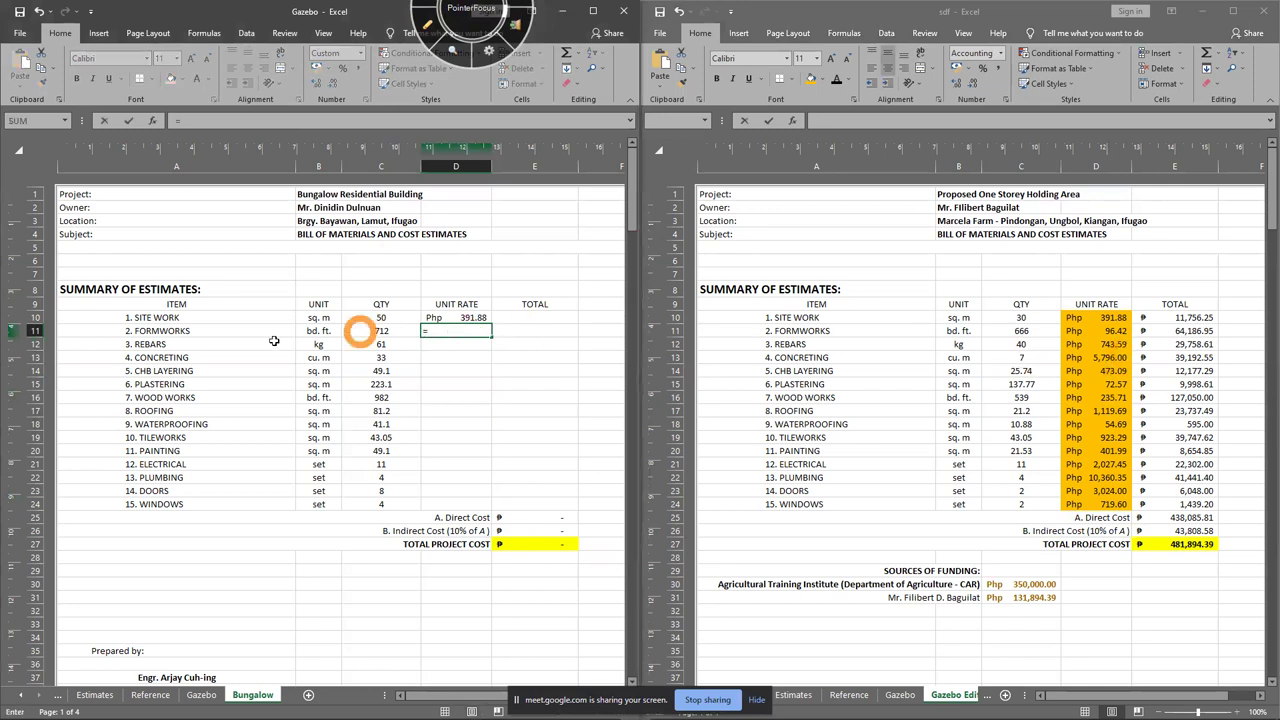
{"action": "left_click", "coordinate": [1095, 332]}
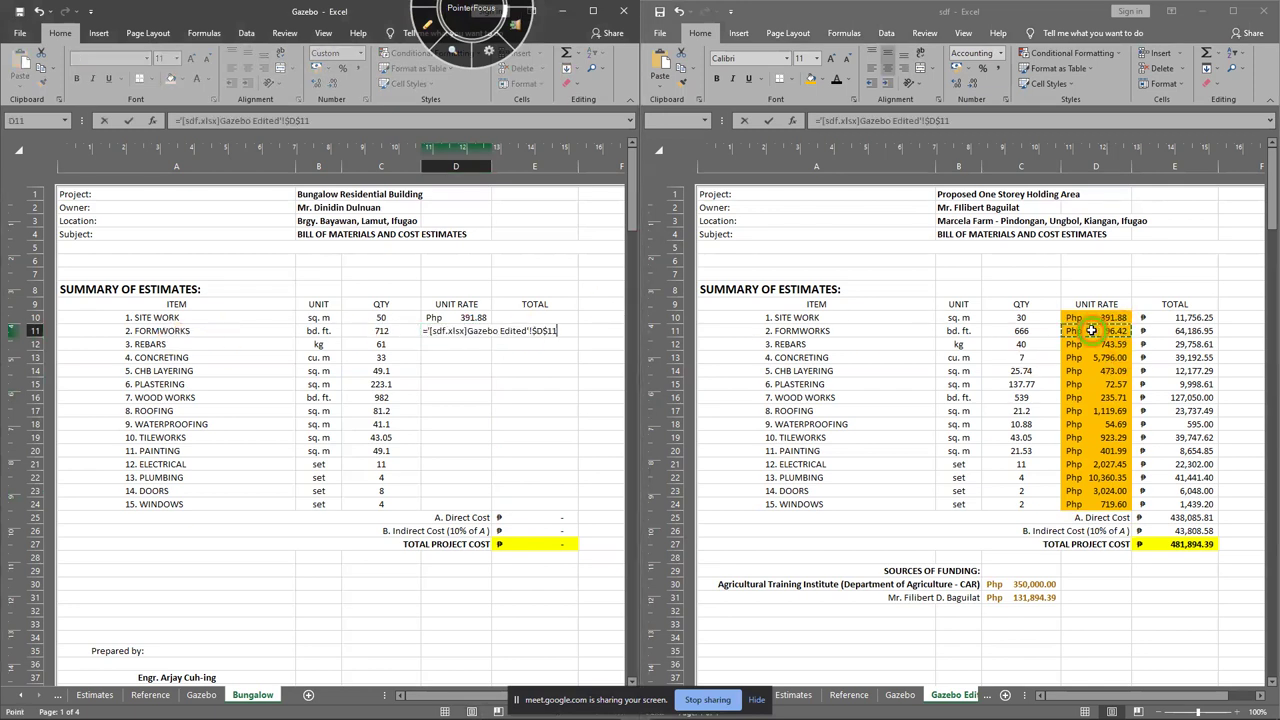
{"action": "key", "text": "Return"}
Try to fill the D11 link down to D24, using Fill Formatting Only and Flash Fill
{"action": "left_click", "coordinate": [483, 331]}
{"action": "left_click_drag", "start_coordinate": [493, 337], "coordinate": [491, 504]}
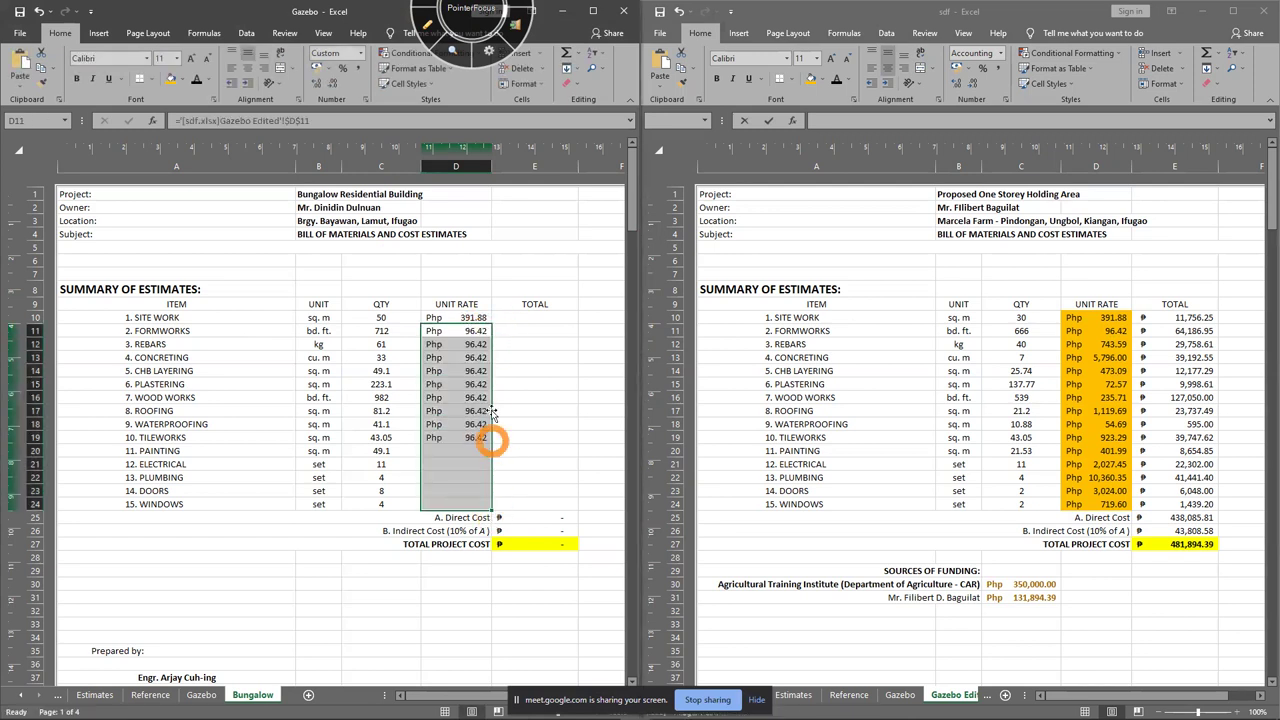
{"action": "left_click", "coordinate": [503, 521]}
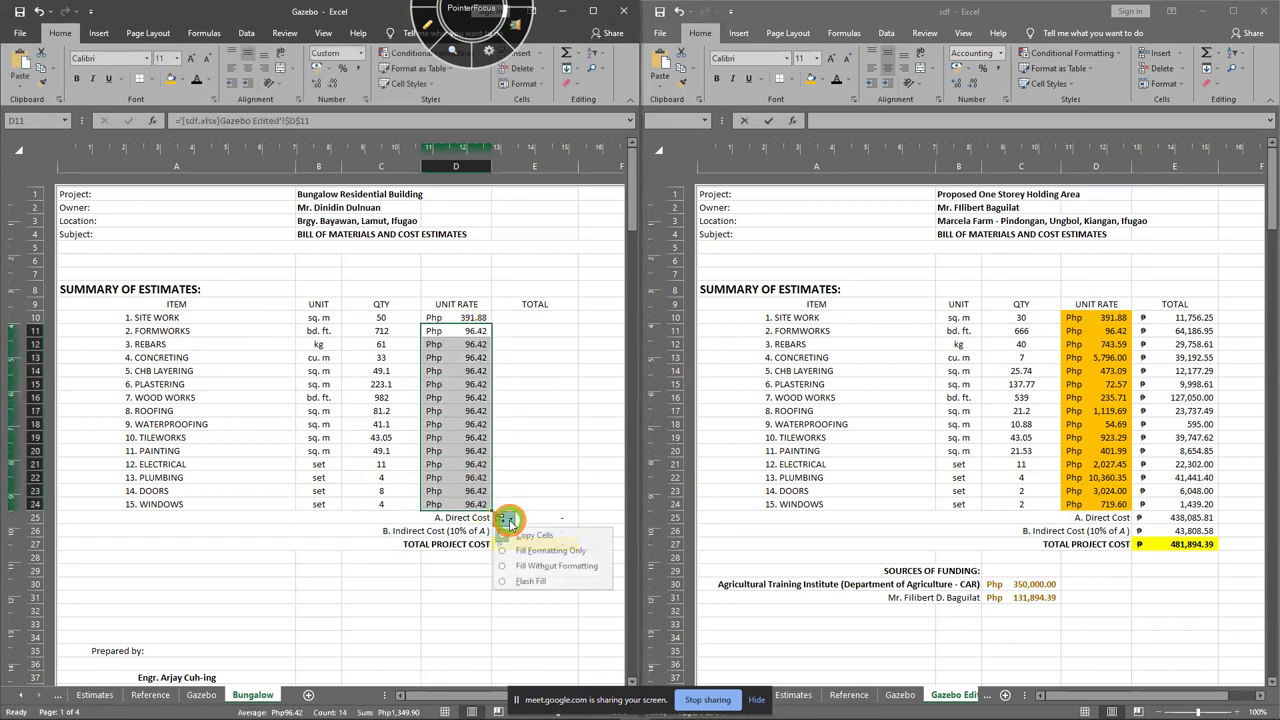
{"action": "left_click", "coordinate": [578, 551]}
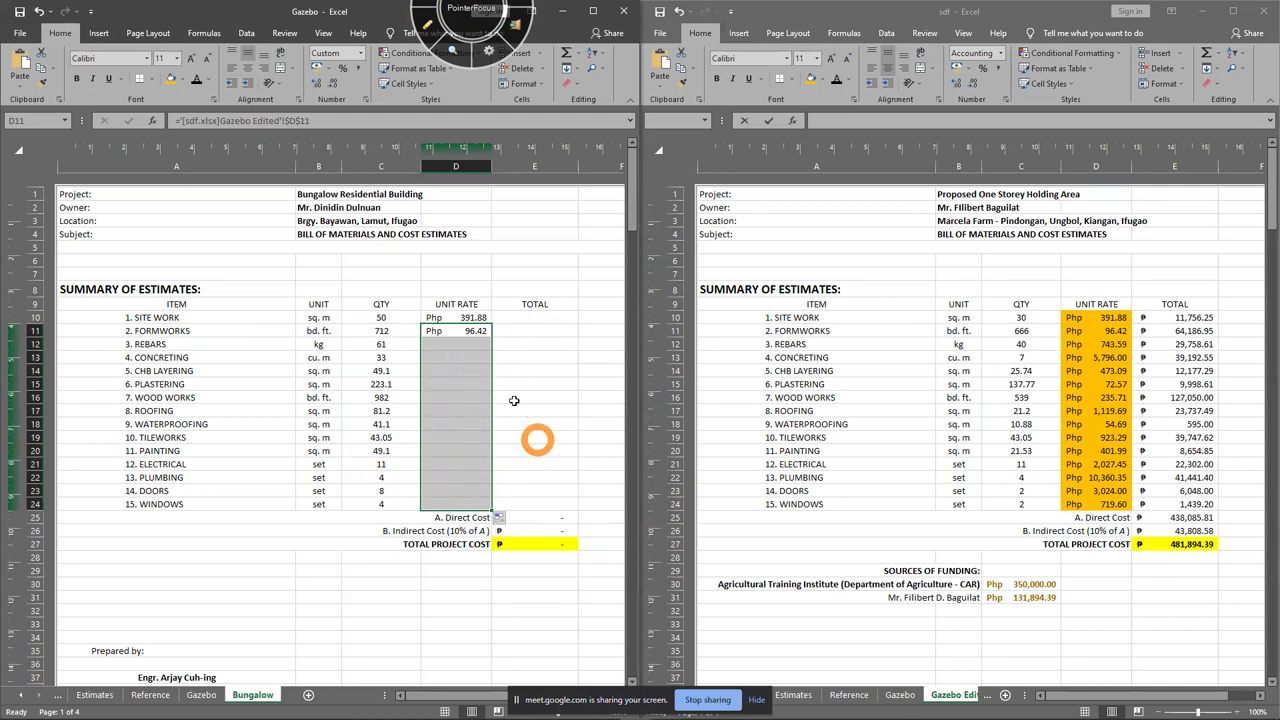
{"action": "left_click", "coordinate": [510, 520]}
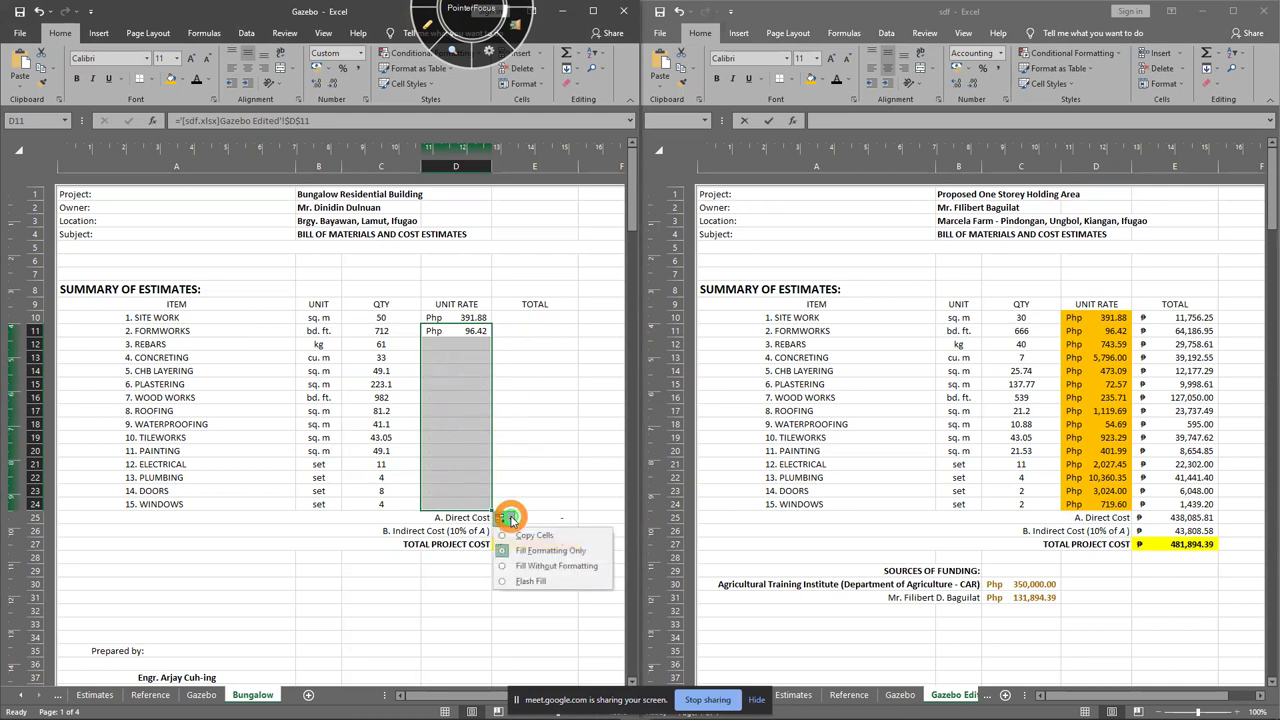
{"action": "left_click", "coordinate": [557, 577]}
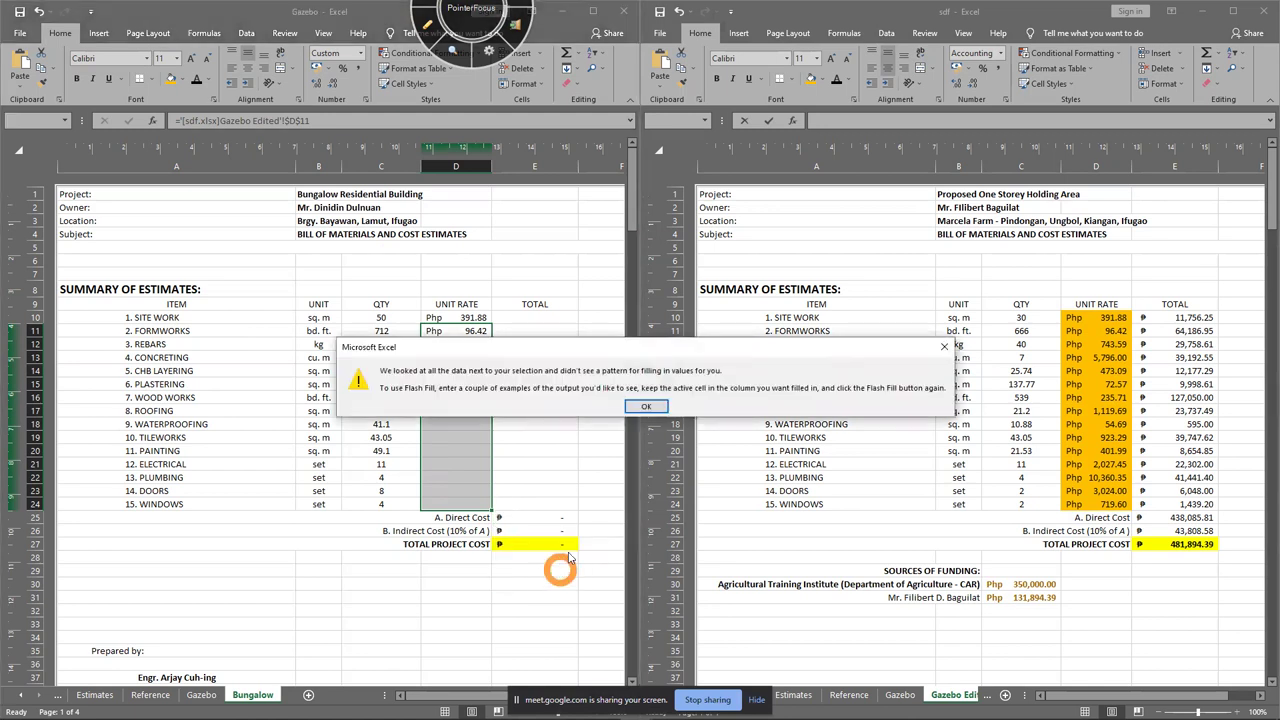
{"action": "left_click", "coordinate": [943, 347]}
Link the Bungalow rebars unit rate in D12 to cell D12 of the Gazebo Edited sheet
{"action": "left_click", "coordinate": [460, 343]}
{"action": "left_click", "coordinate": [460, 343]}
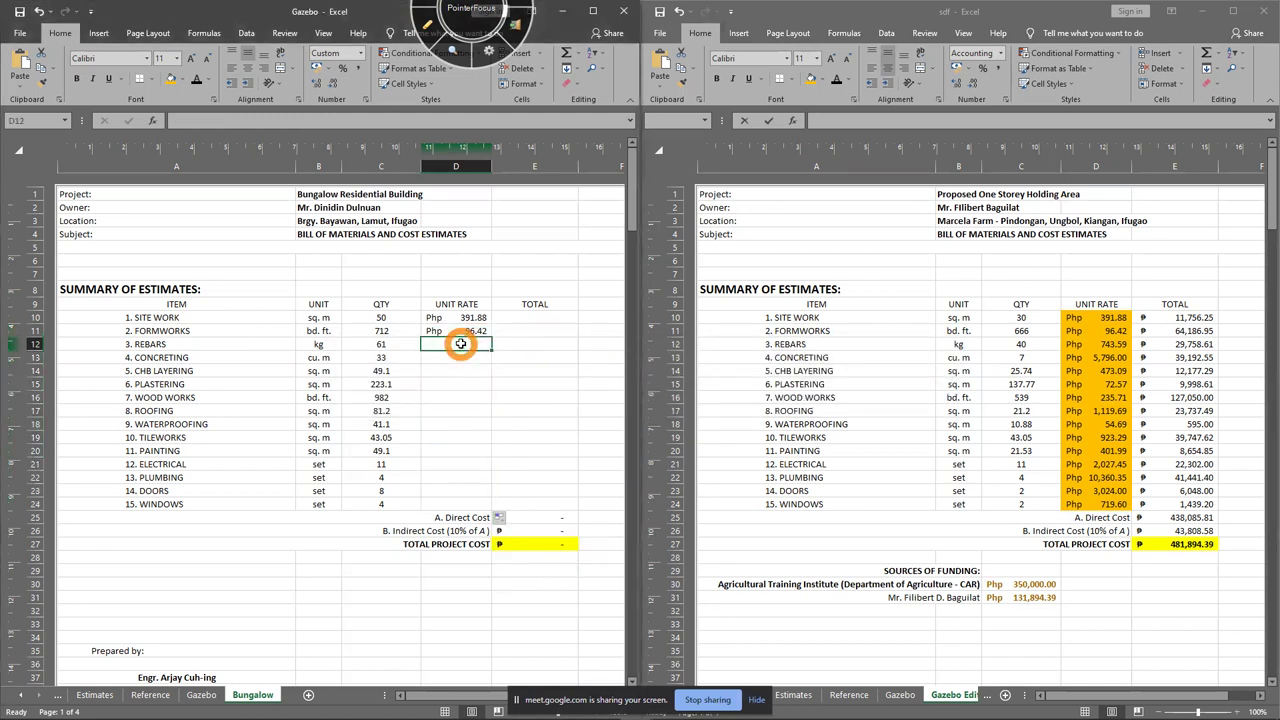
{"action": "type", "text": "="}
{"action": "left_click", "coordinate": [1118, 344]}
{"action": "key", "text": "Return"}
Try copying the D12 link into D13:D24 of the Bungalow sheet, and clear the pasted cells
{"action": "left_click", "coordinate": [467, 344]}
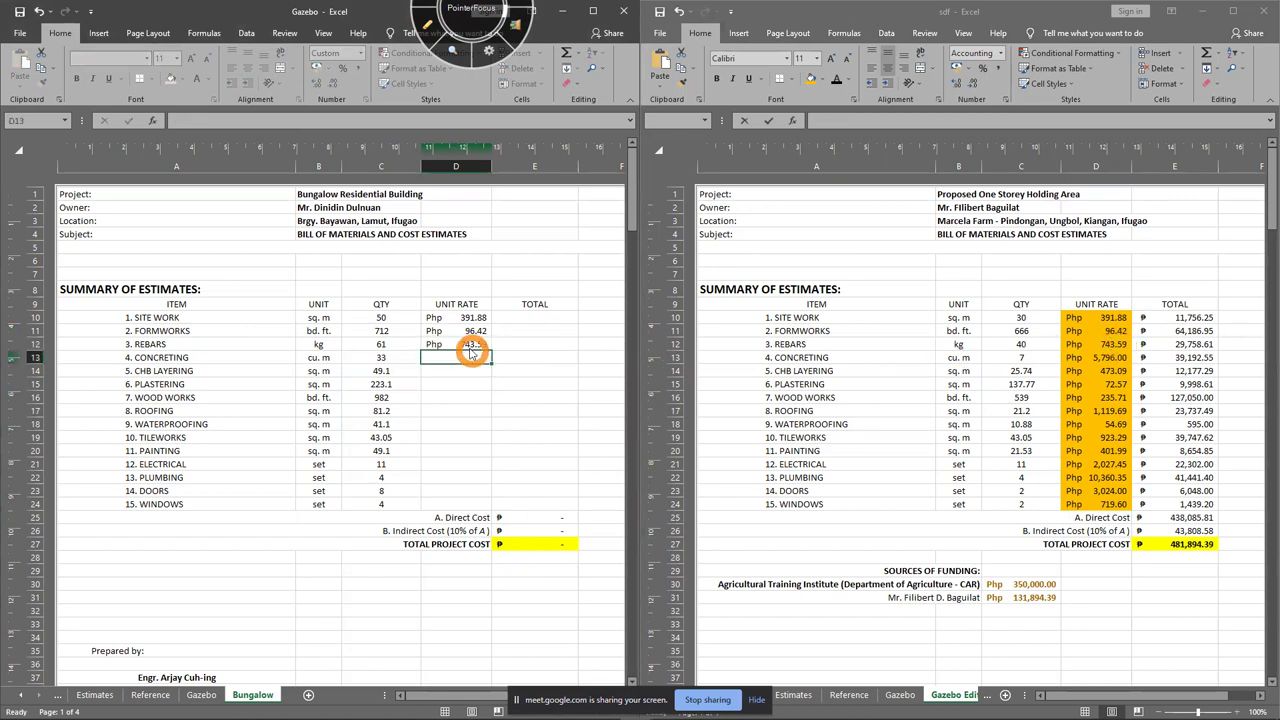
{"action": "key", "text": "ctrl+c"}
{"action": "left_click_drag", "start_coordinate": [469, 357], "coordinate": [479, 497]}
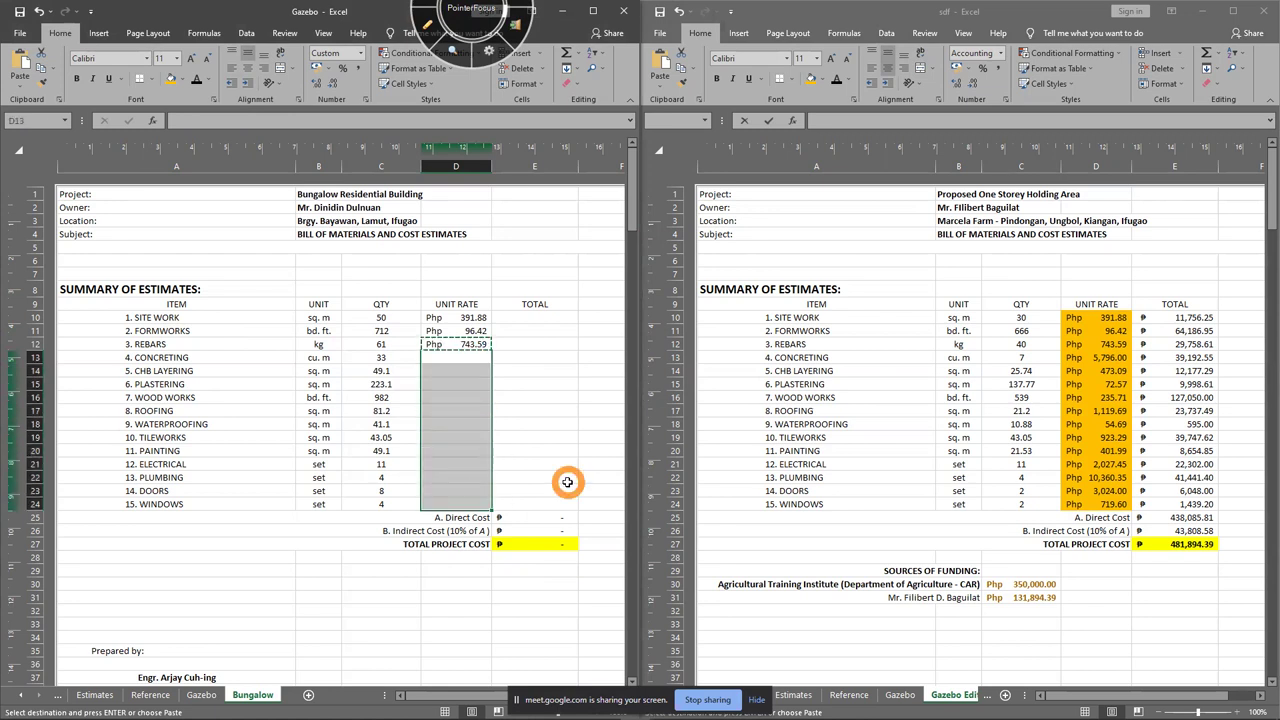
{"action": "key", "text": "ctrl+v"}
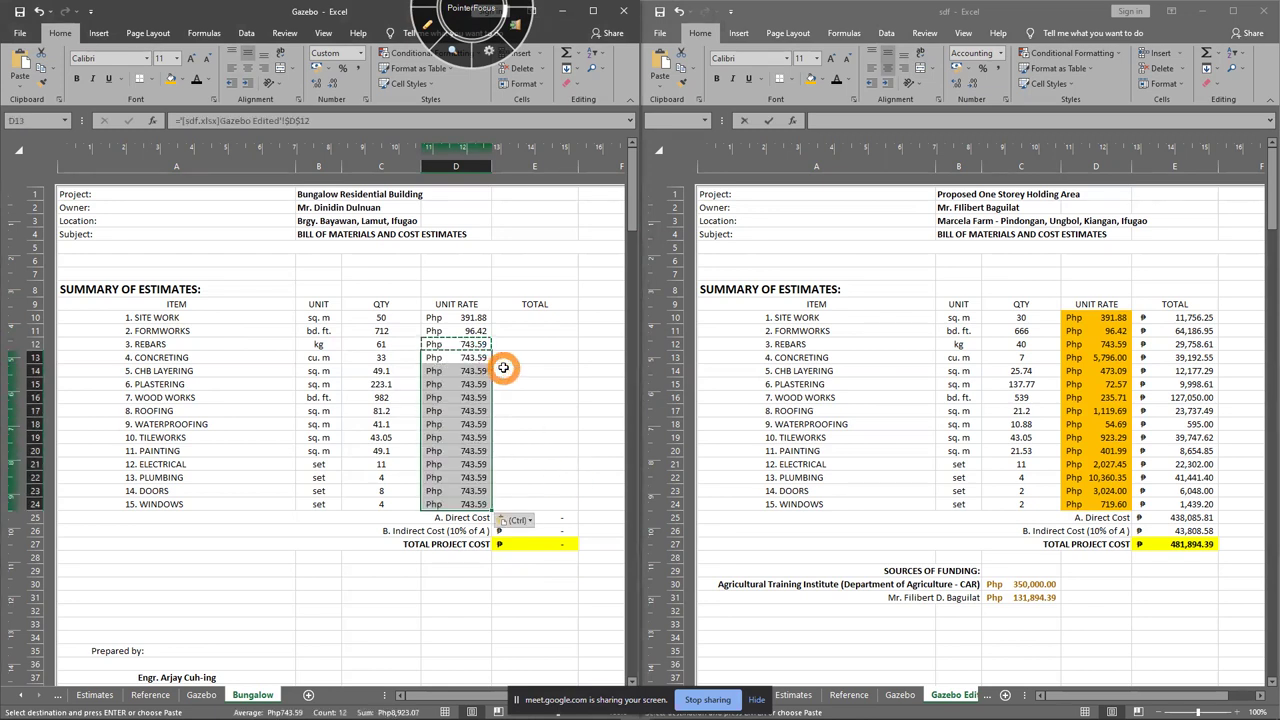
{"action": "key", "text": "Delete"}
Link the Bungalow concreting and CHB layering unit rates in D13 and D14 to the same cells of Gazebo Edited
{"action": "left_click", "coordinate": [465, 356]}
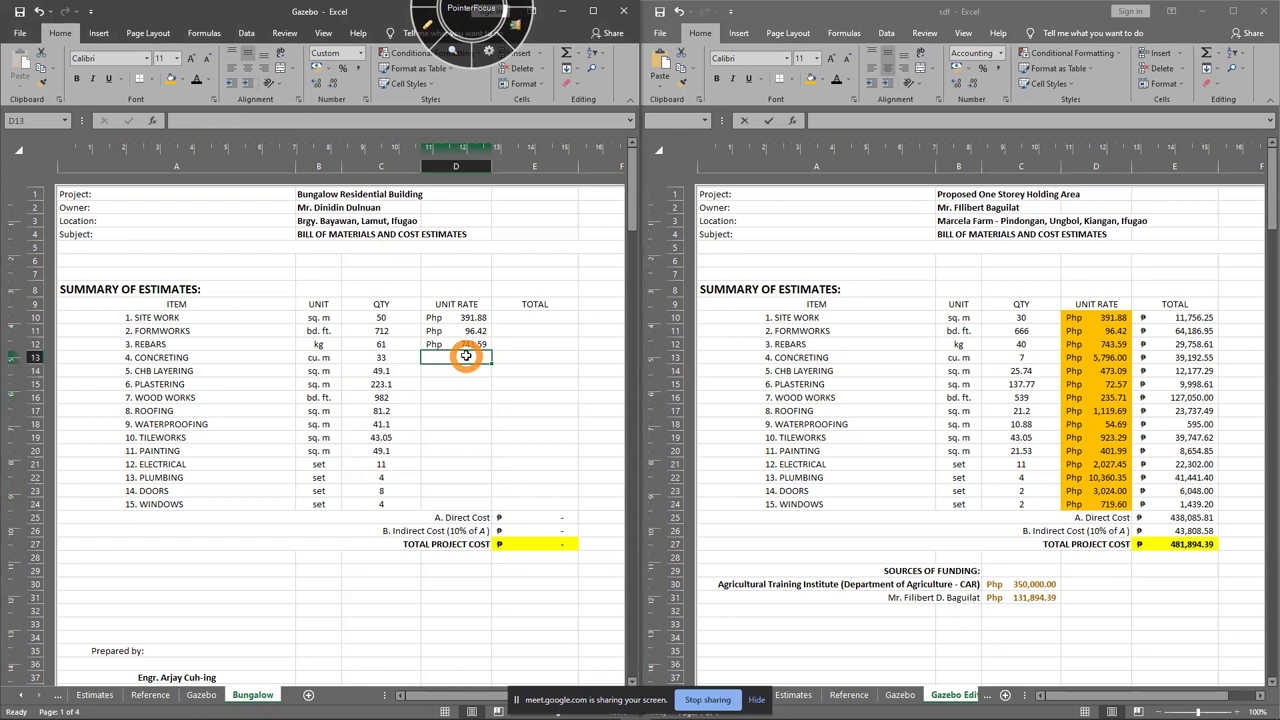
{"action": "type", "text": "="}
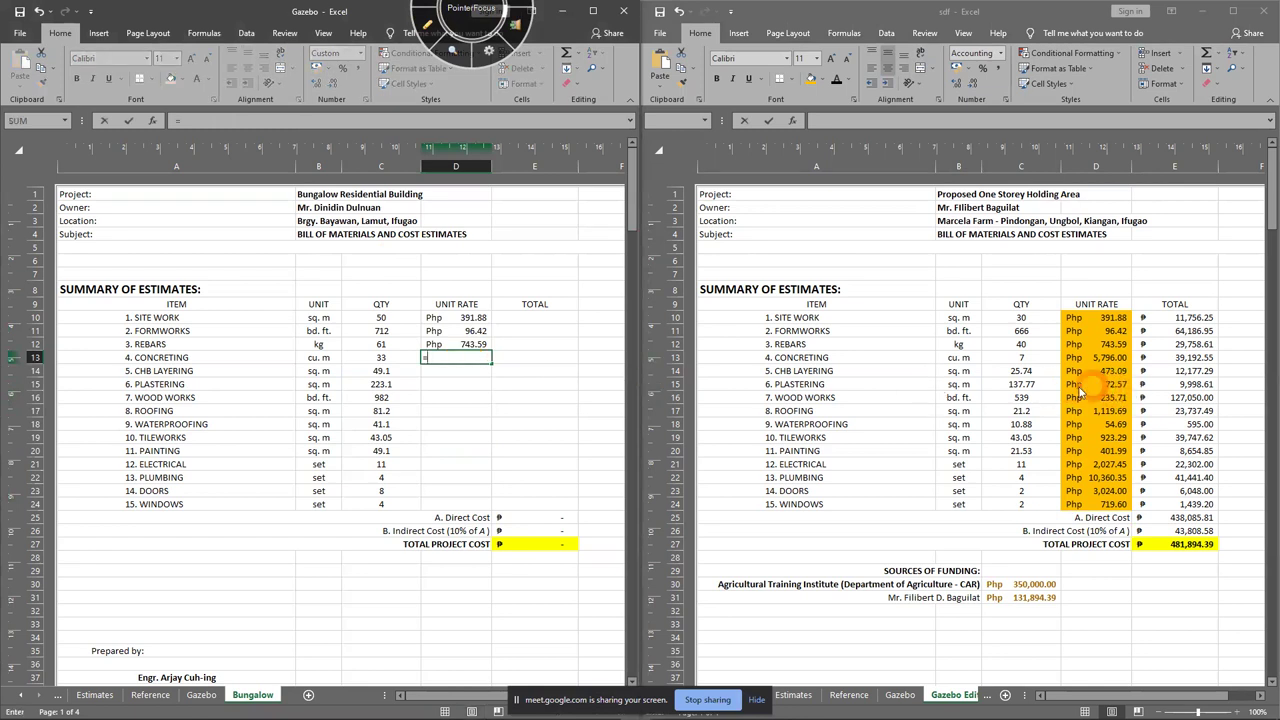
{"action": "left_click", "coordinate": [1103, 356]}
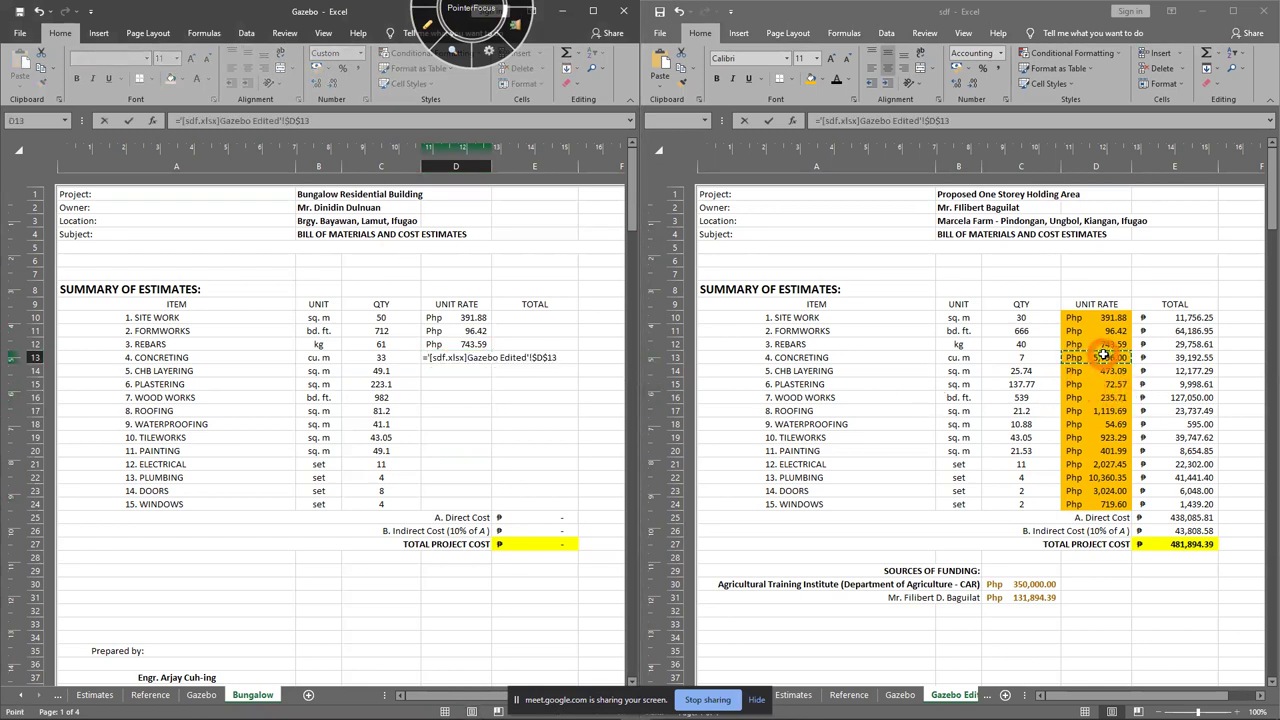
{"action": "key", "text": "Return"}
{"action": "type", "text": "="}
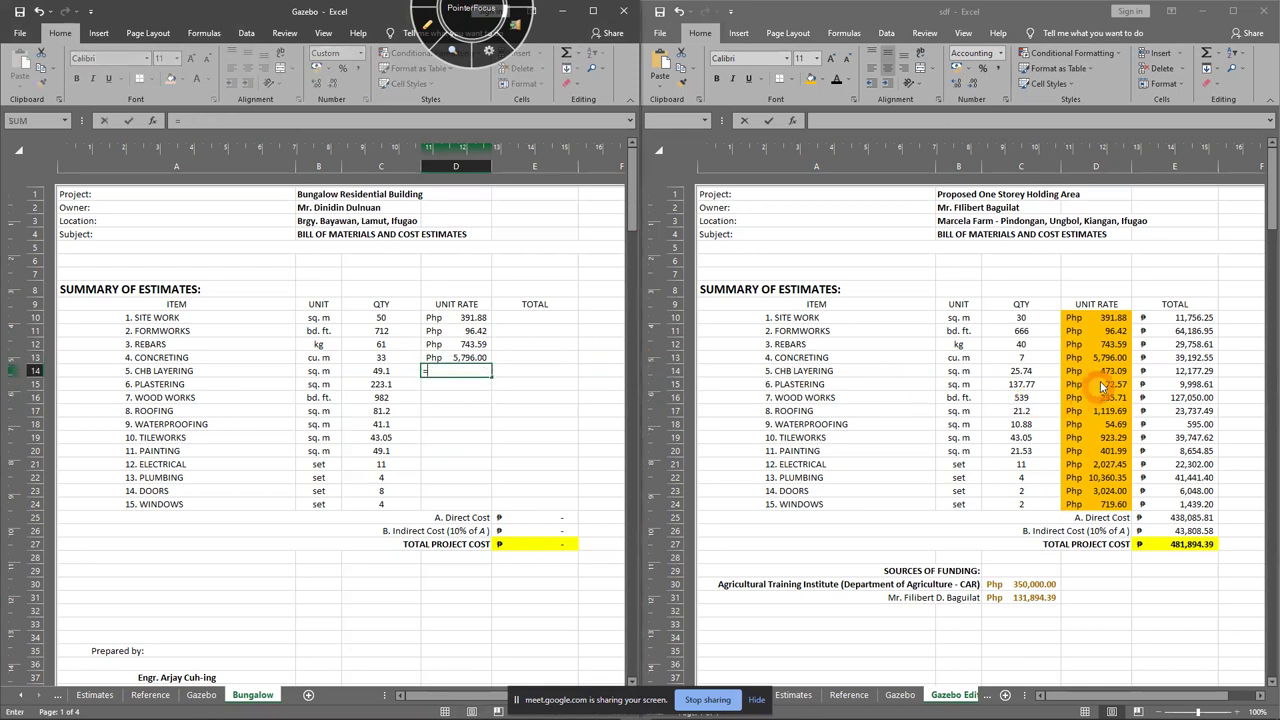
{"action": "left_click", "coordinate": [1107, 373]}
{"action": "key", "text": "Return"}
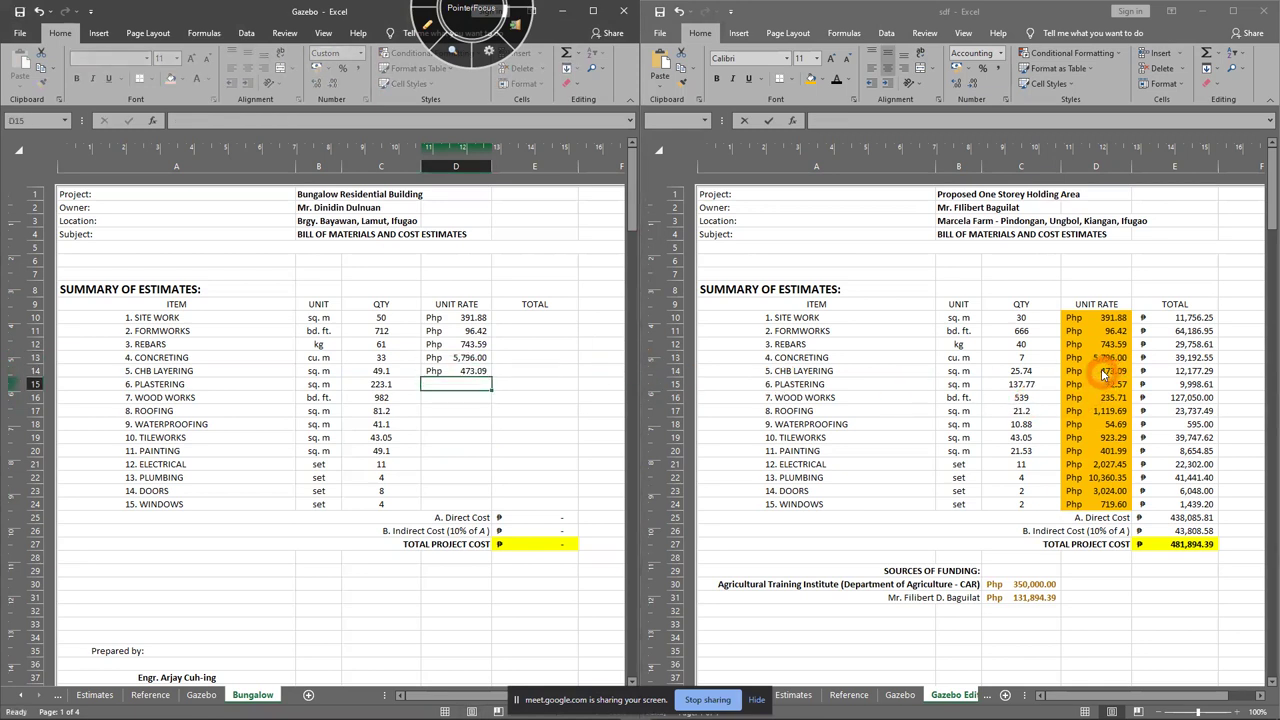
Add borders to every unit rate cell in D10:D24 of the Gazebo Edited sheet
{"action": "left_click_drag", "start_coordinate": [1077, 318], "coordinate": [1087, 505]}
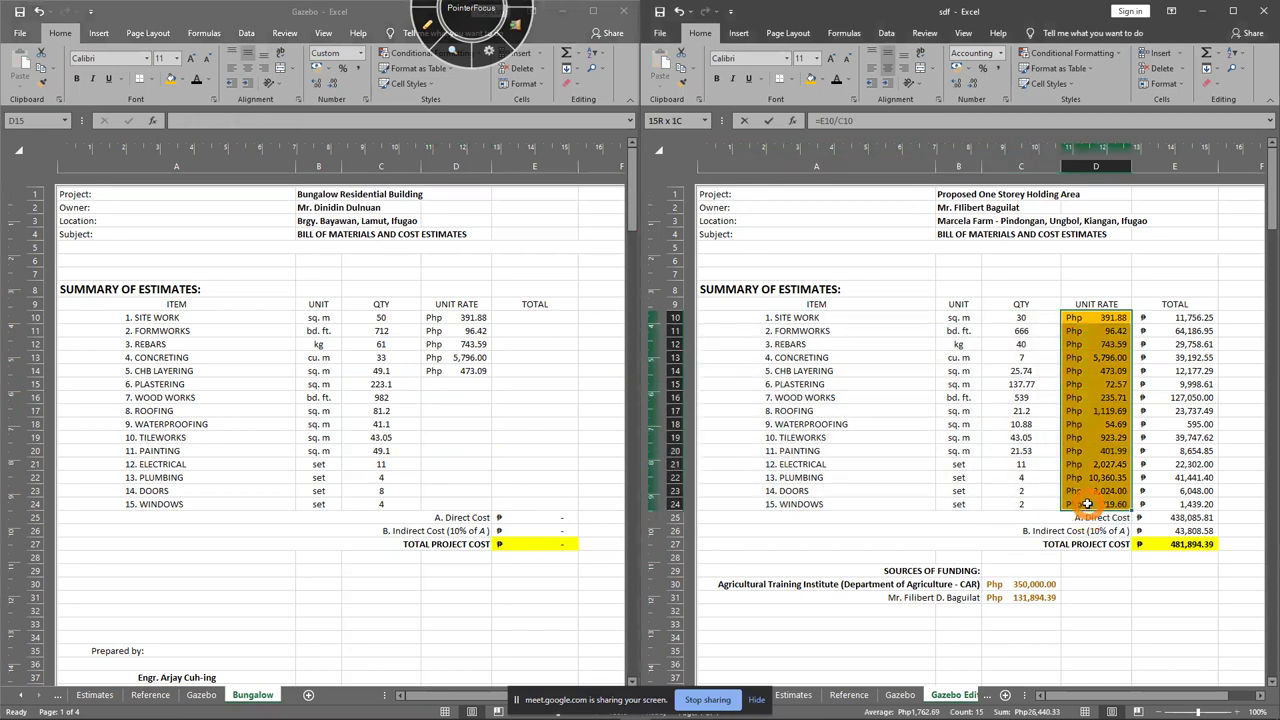
{"action": "left_click", "coordinate": [791, 85]}
{"action": "left_click", "coordinate": [825, 200]}
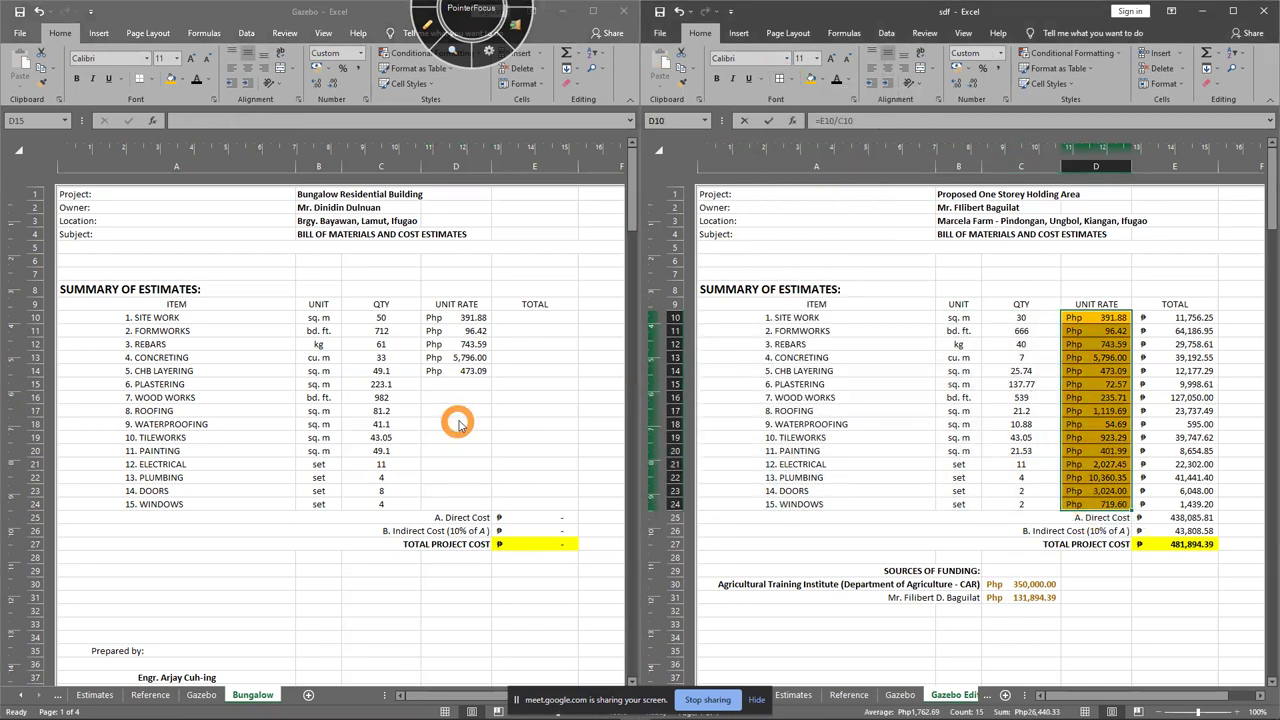
Link the Bungalow plastering, wood works and roofing unit rates in D15:D17 to the matching Gazebo Edited cells
{"action": "left_click", "coordinate": [457, 384]}
{"action": "type", "text": "="}
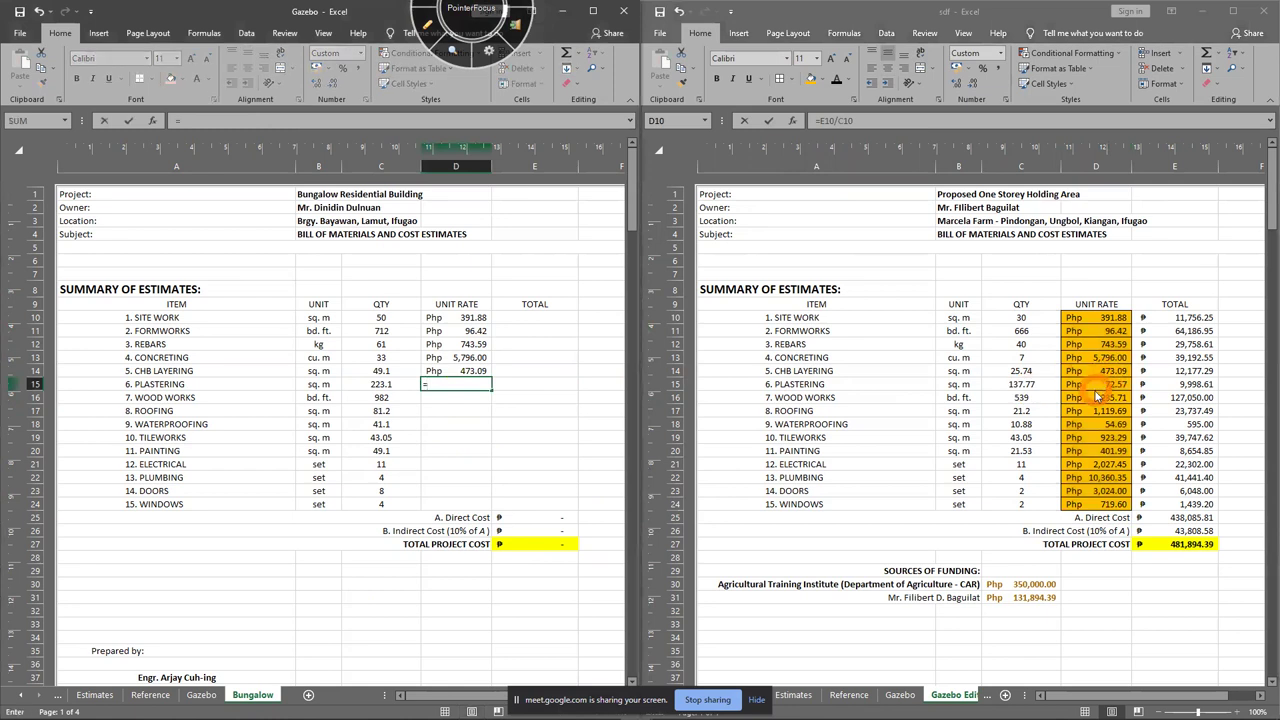
{"action": "left_click", "coordinate": [1093, 390]}
{"action": "key", "text": "Return"}
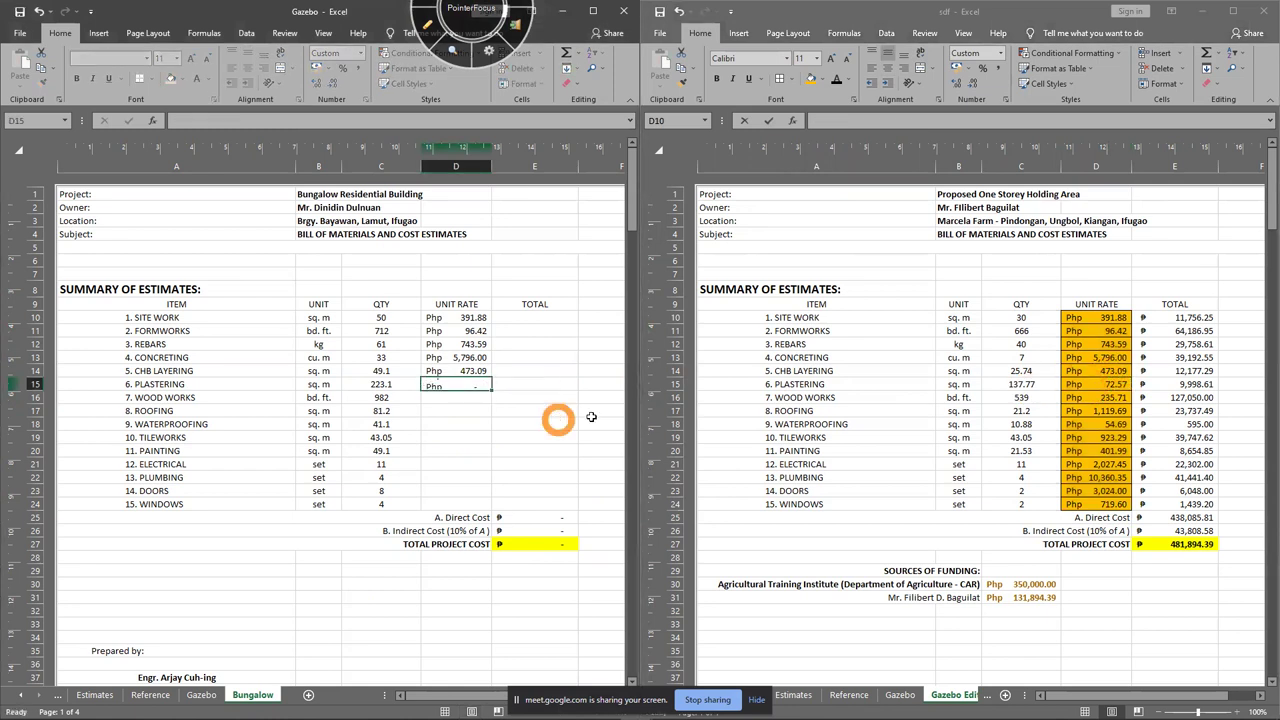
{"action": "type", "text": "="}
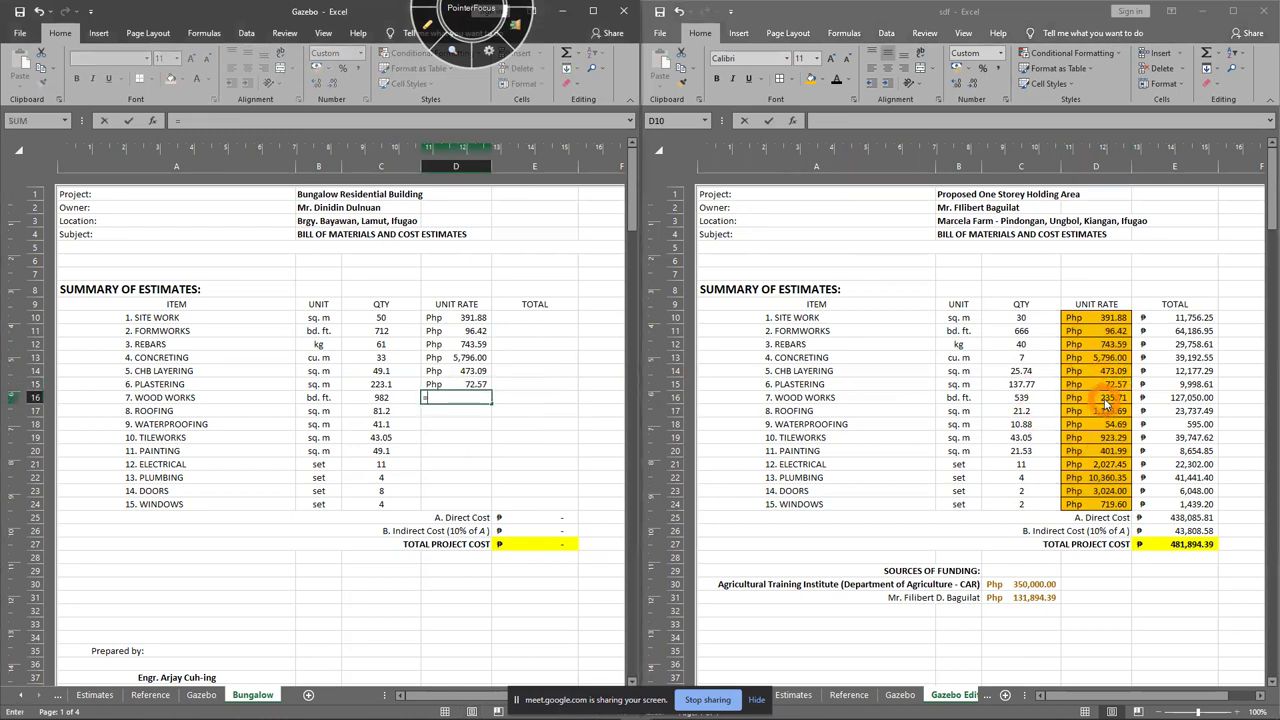
{"action": "left_click", "coordinate": [1103, 400]}
{"action": "key", "text": "Return"}
{"action": "type", "text": "="}
{"action": "left_click", "coordinate": [1102, 411]}
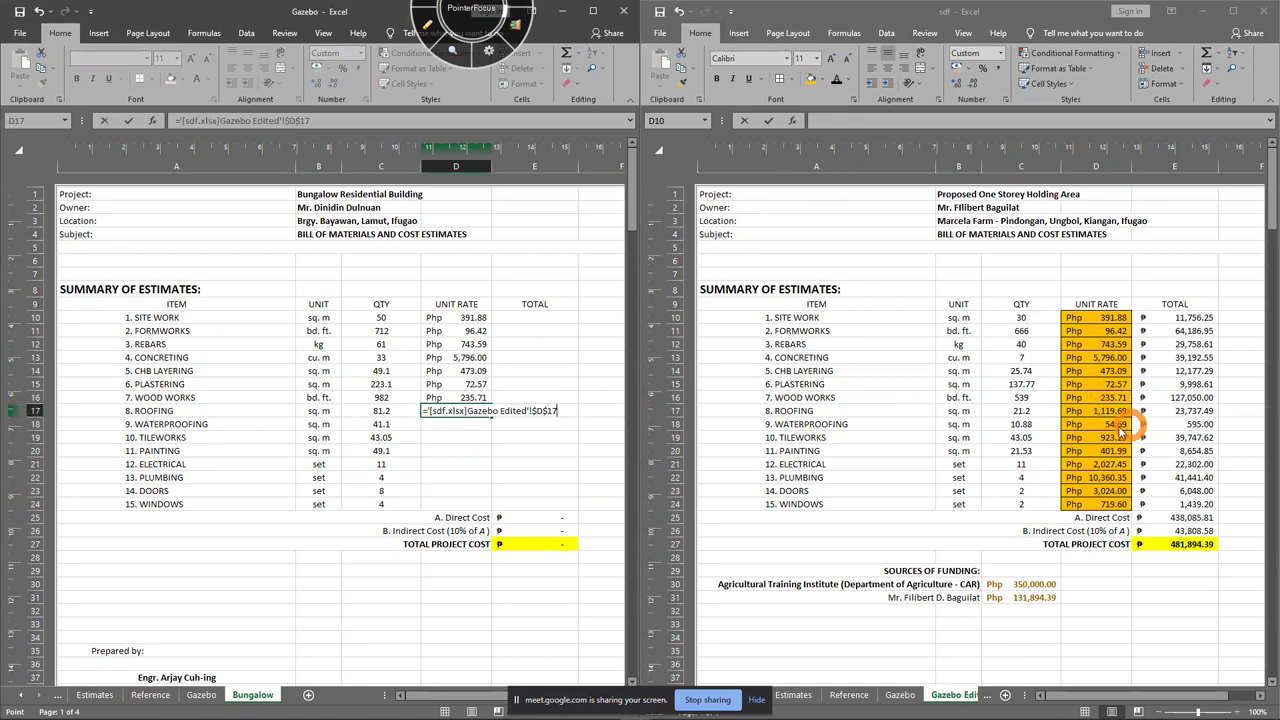
{"action": "key", "text": "Return"}
Link the Bungalow waterproofing, tileworks and painting unit rates in D18:D20 to the matching Gazebo Edited cells
{"action": "type", "text": "="}
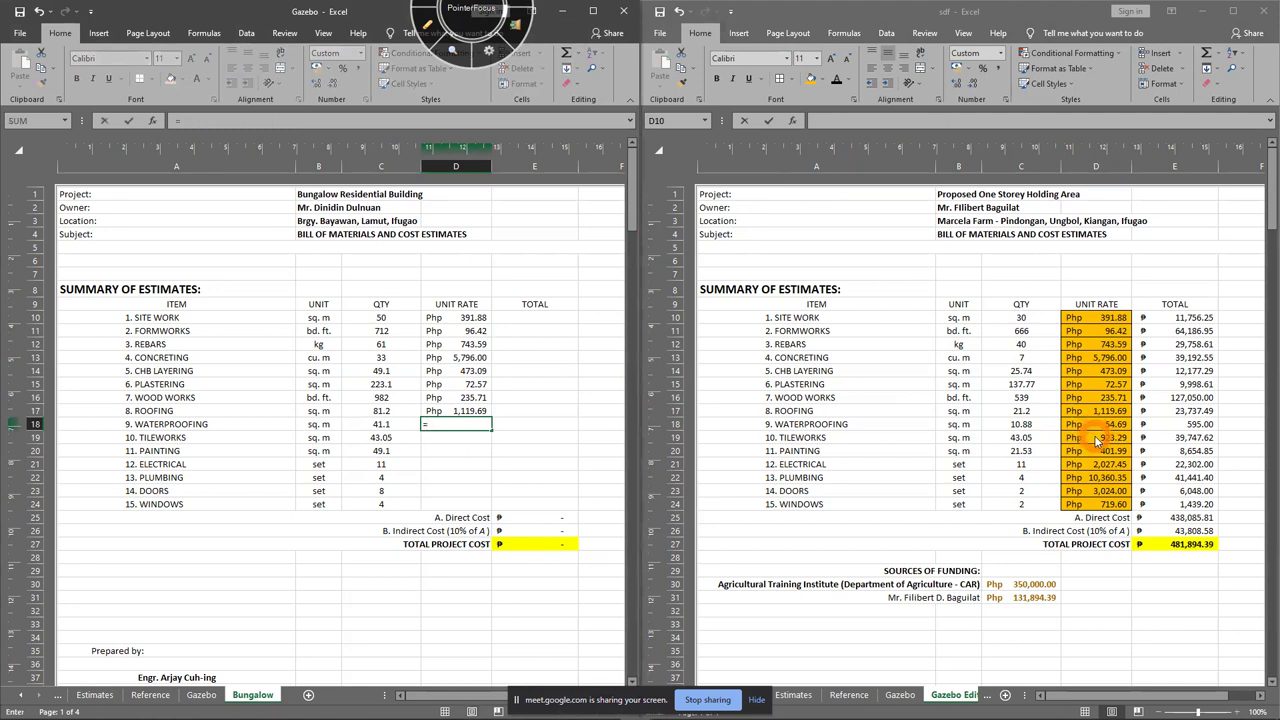
{"action": "left_click", "coordinate": [1095, 424]}
{"action": "key", "text": "Return"}
{"action": "type", "text": "="}
{"action": "left_click", "coordinate": [1095, 437]}
{"action": "key", "text": "Return"}
{"action": "type", "text": "="}
{"action": "left_click", "coordinate": [1095, 450]}
{"action": "key", "text": "Return"}
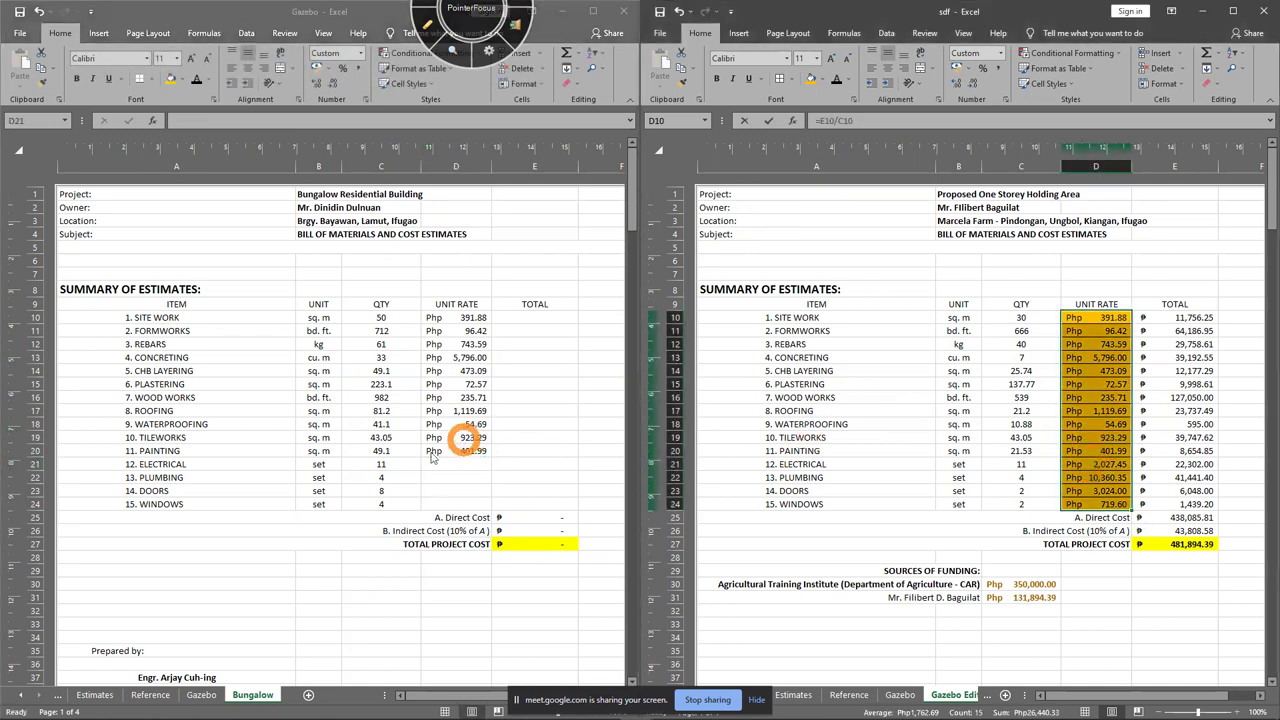
Link the Bungalow electrical and plumbing unit rates in D21 and D22 to the same cells of Gazebo Edited
{"action": "left_click", "coordinate": [447, 463]}
{"action": "type", "text": "="}
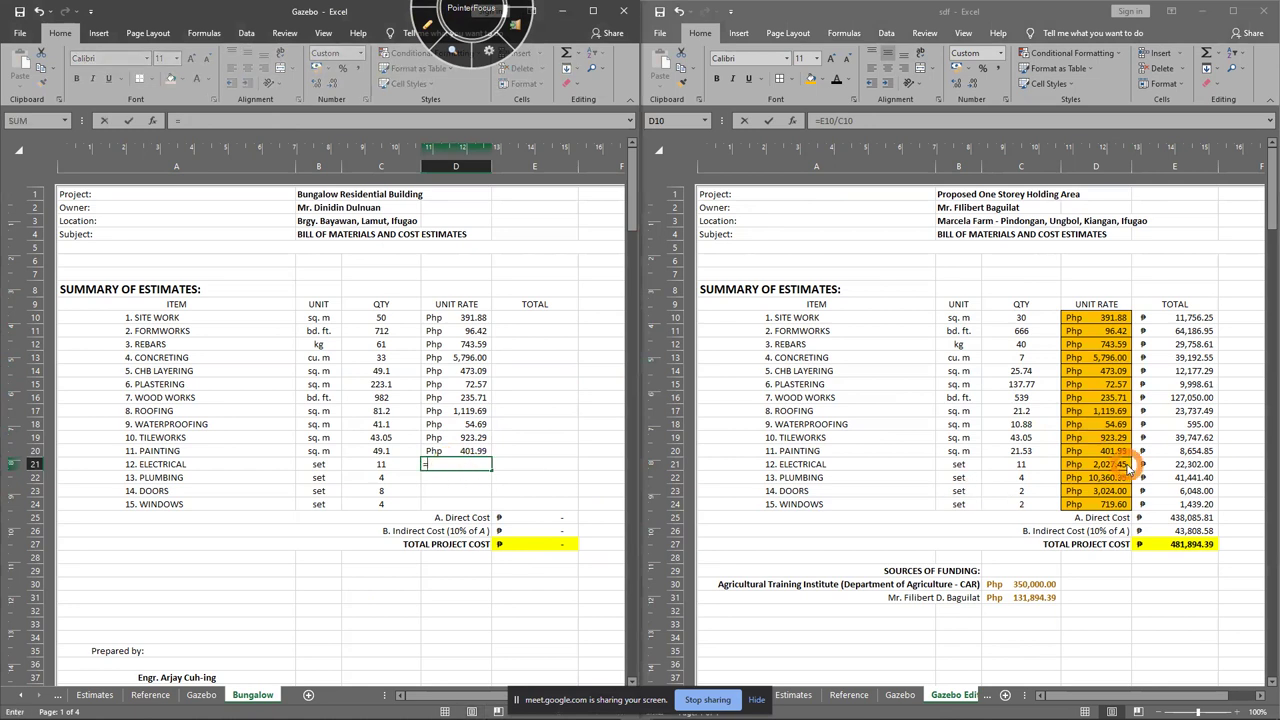
{"action": "left_click", "coordinate": [1113, 465]}
{"action": "key", "text": "Return"}
{"action": "type", "text": "="}
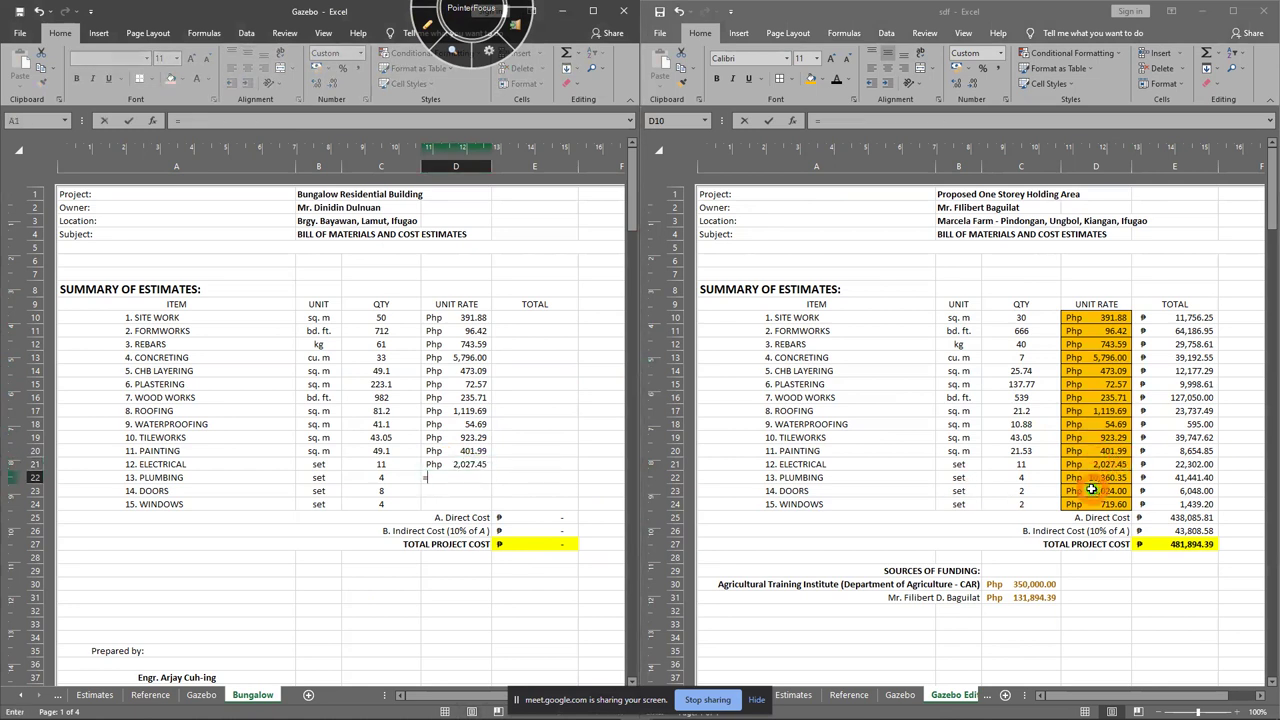
{"action": "key", "text": "Return"}
Link the Bungalow doors and windows unit rates in D23 and D24 to the matching Gazebo Edited cells
{"action": "type", "text": "="}
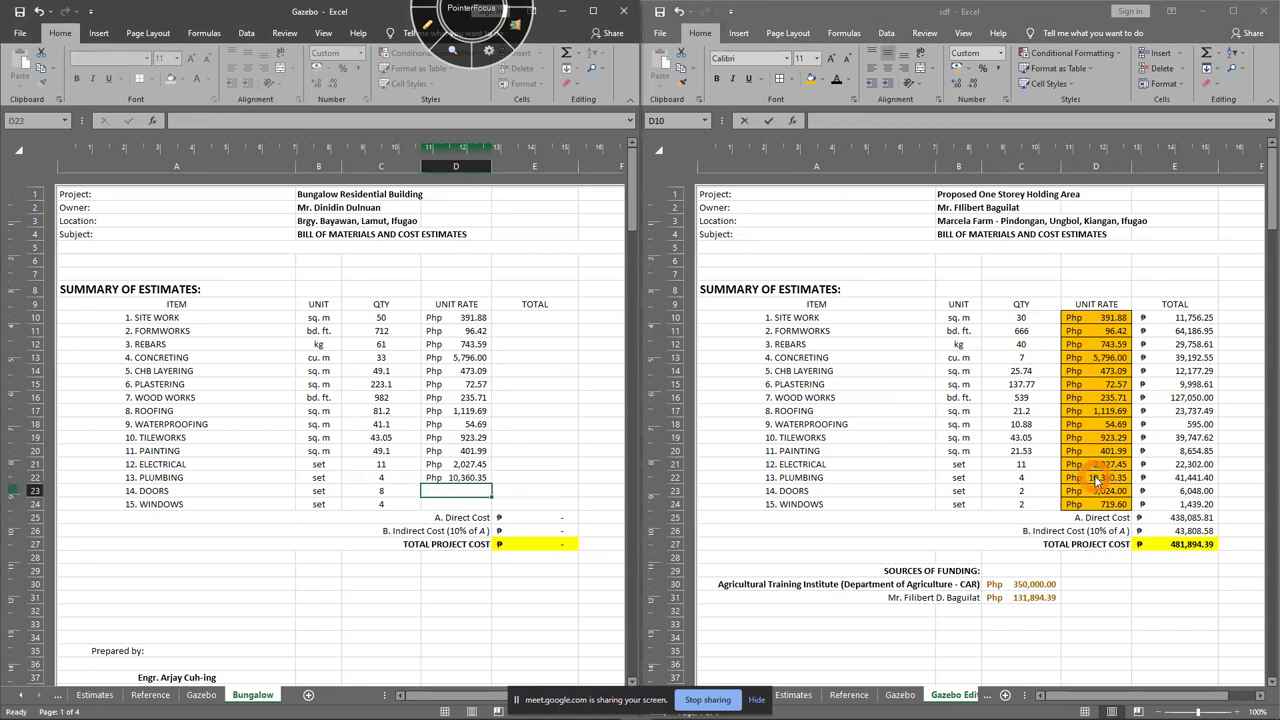
{"action": "left_click", "coordinate": [1093, 490]}
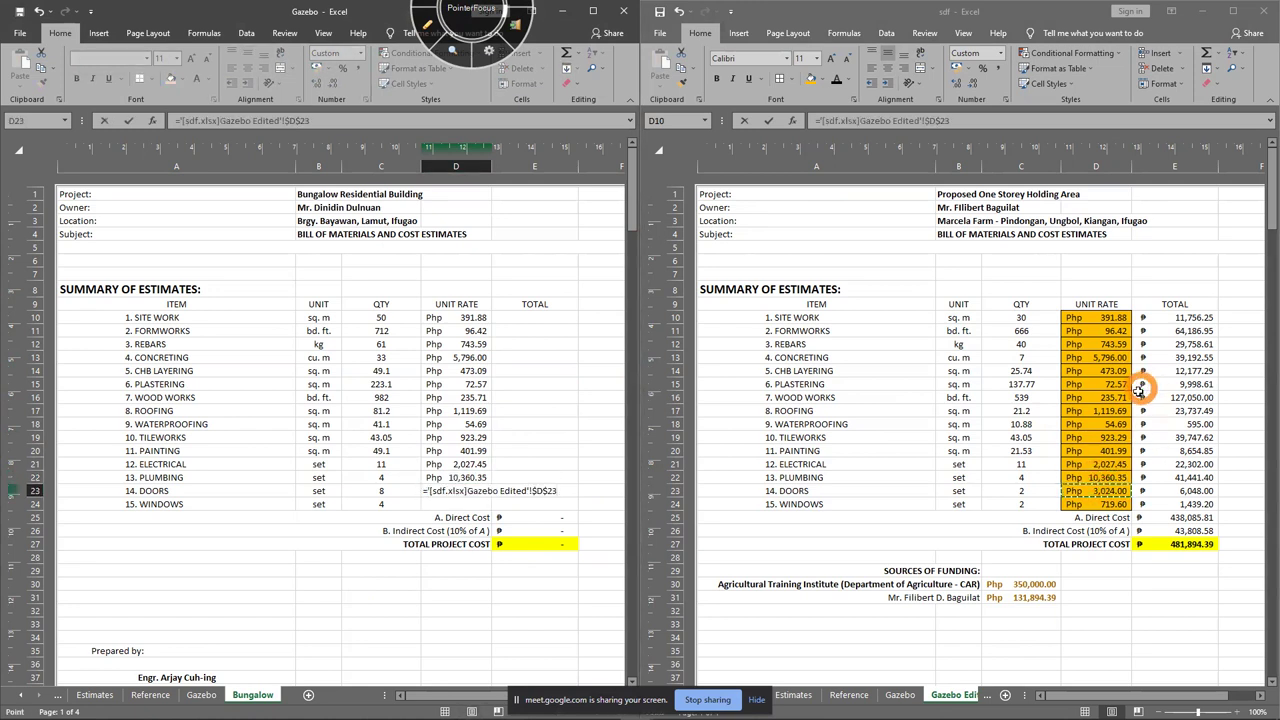
{"action": "key", "text": "Return"}
{"action": "type", "text": "="}
{"action": "left_click", "coordinate": [1095, 504]}
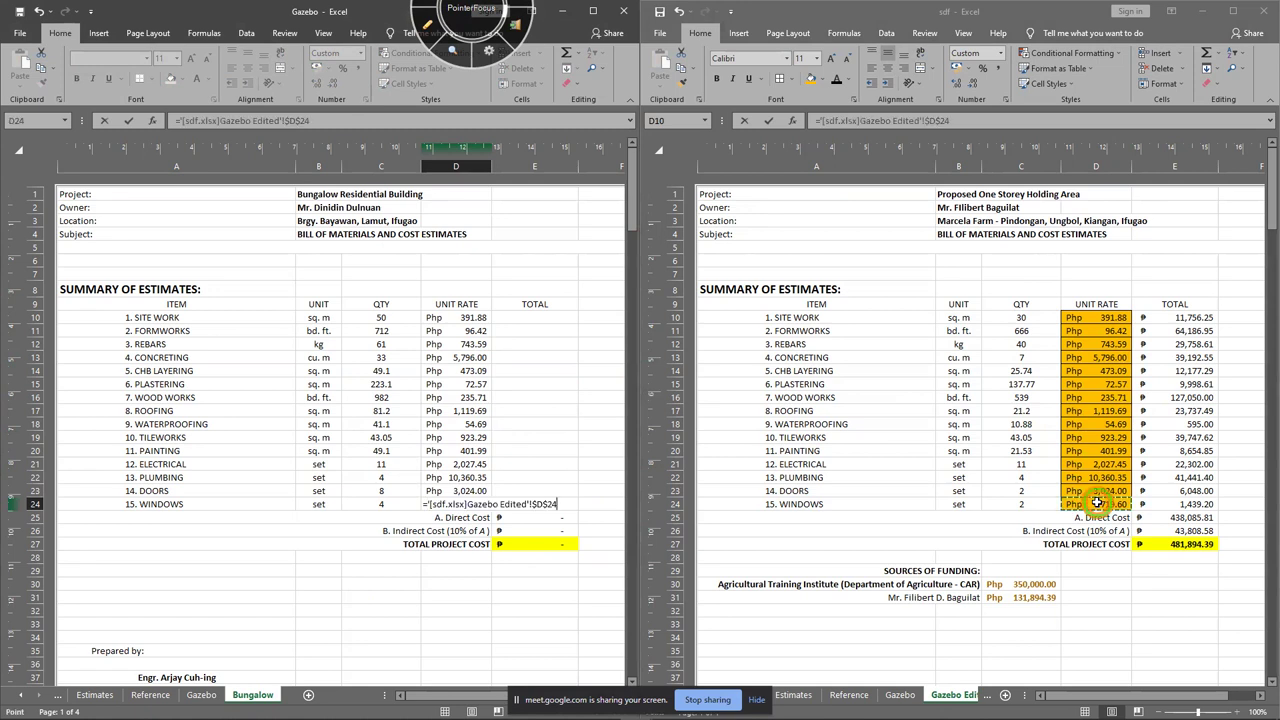
{"action": "key", "text": "Return"}
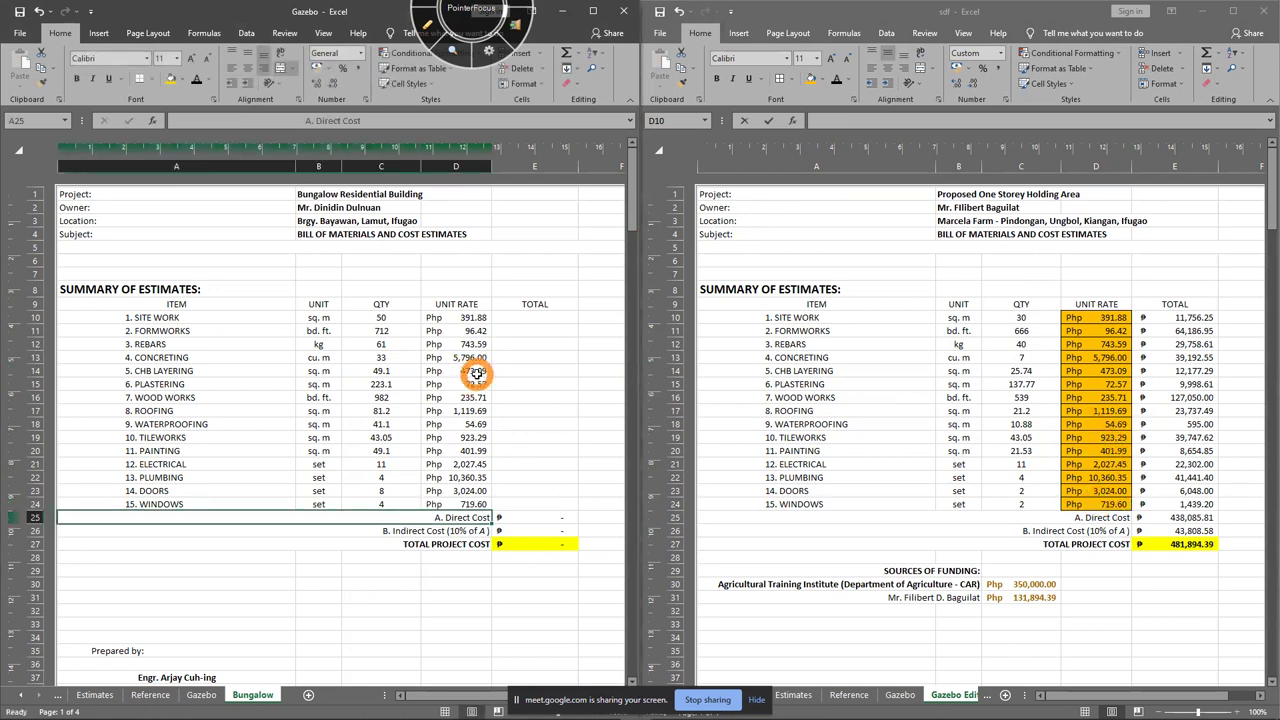
{"action": "left_click", "coordinate": [436, 604]}
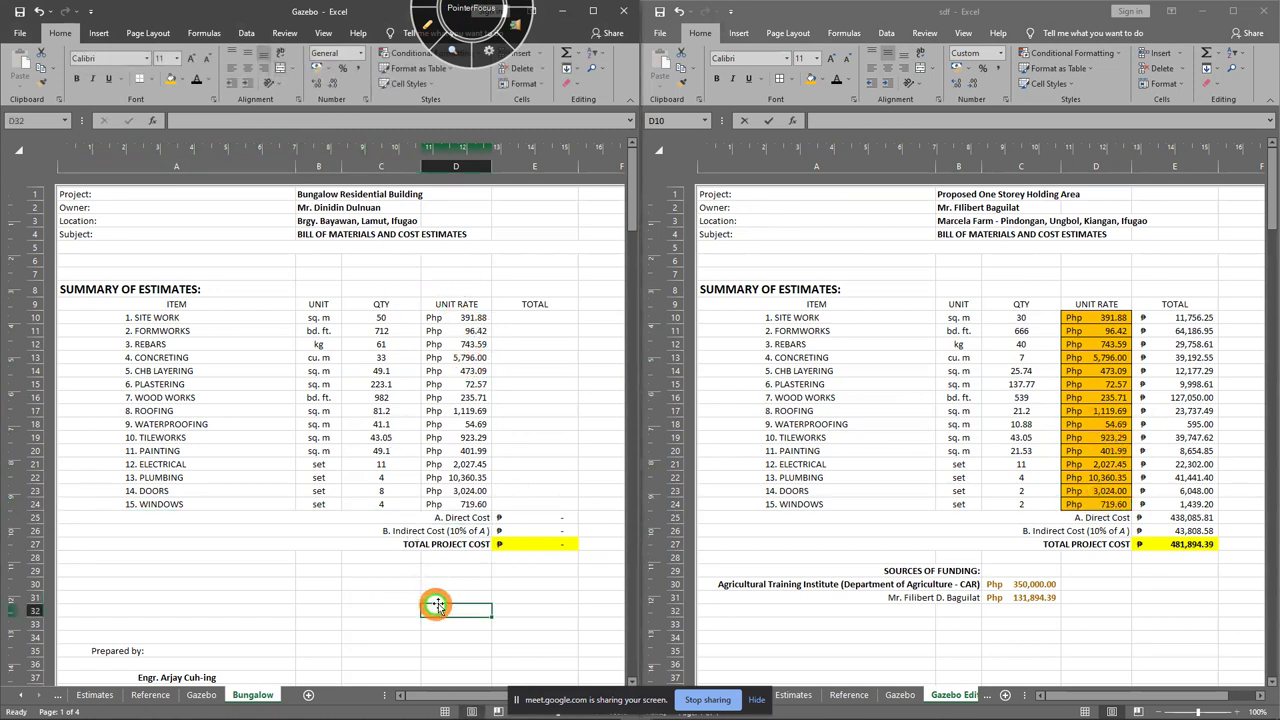
Switch to the Derivation of Unit Cost slide in PowerPoint and circle the Unit Cost formula's terms with the pen
{"action": "left_click", "coordinate": [523, 317]}
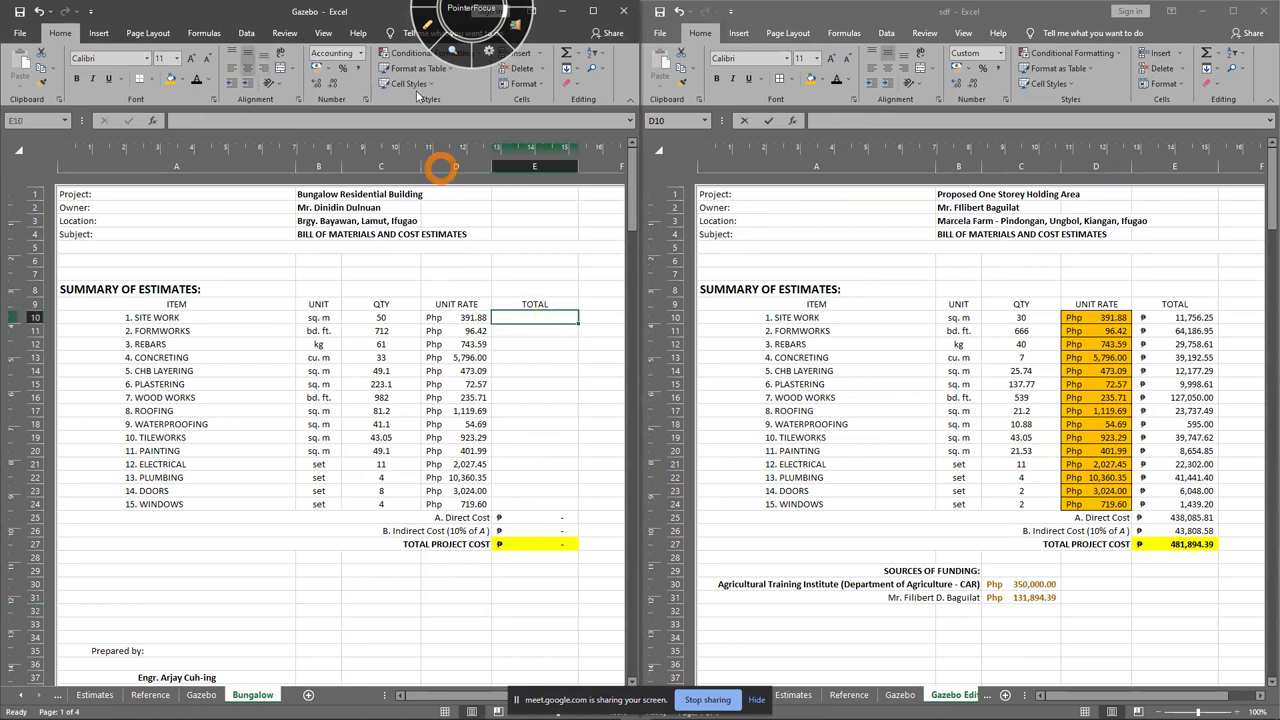
{"action": "left_click", "coordinate": [428, 28]}
{"action": "mouse_move", "coordinate": [170, 326]}
{"action": "left_mouse_down"}
{"action": "mouse_move", "coordinate": [120, 323]}
{"action": "mouse_move", "coordinate": [190, 310]}
{"action": "mouse_move", "coordinate": [115, 320]}
{"action": "left_mouse_up"}
{"action": "key", "text": "Escape"}
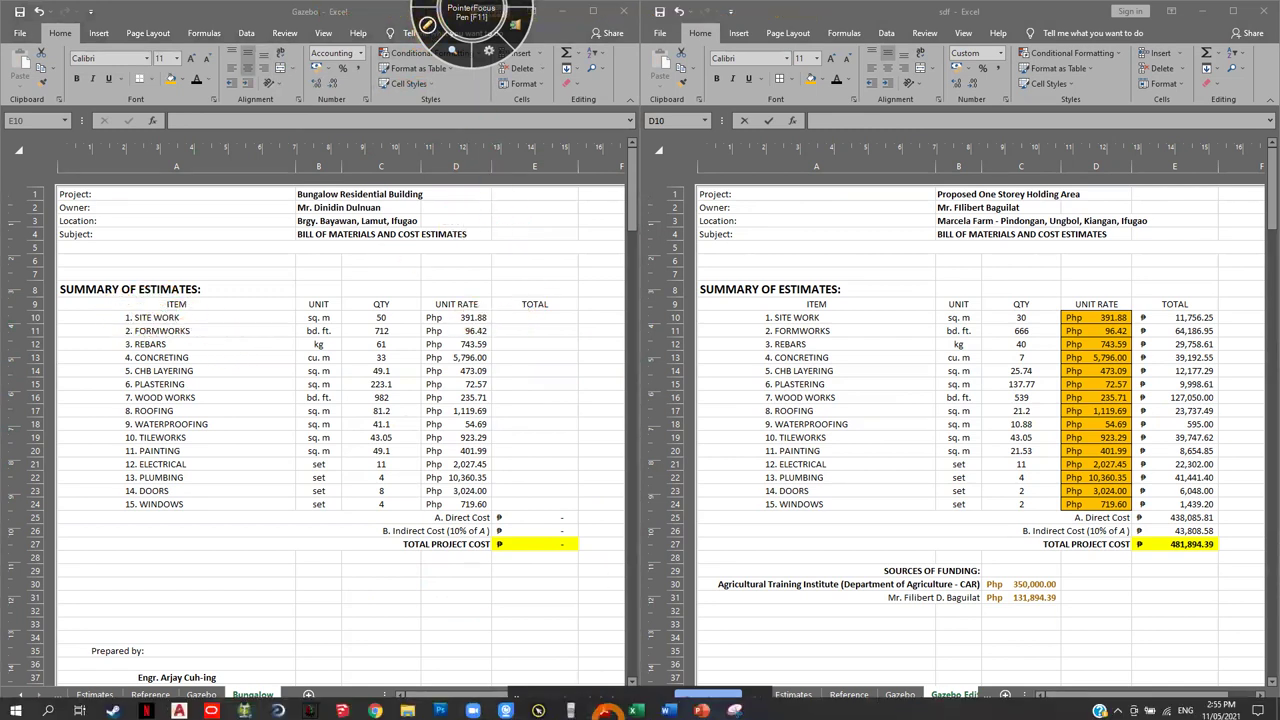
{"action": "left_click", "coordinate": [702, 707]}
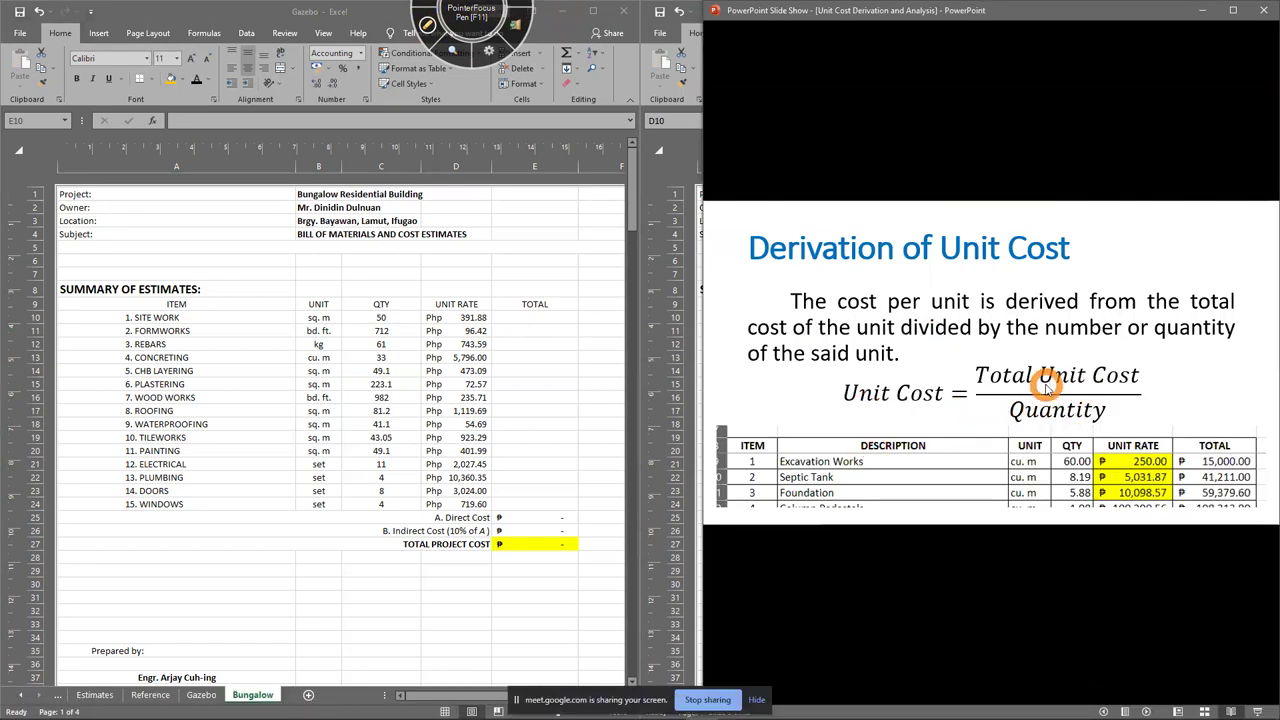
{"action": "left_click", "coordinate": [426, 26]}
{"action": "mouse_move", "coordinate": [986, 390]}
{"action": "left_mouse_down"}
{"action": "mouse_move", "coordinate": [992, 350]}
{"action": "mouse_move", "coordinate": [996, 410]}
{"action": "mouse_move", "coordinate": [1080, 438]}
{"action": "mouse_move", "coordinate": [1115, 418]}
{"action": "mouse_move", "coordinate": [831, 391]}
{"action": "mouse_move", "coordinate": [859, 396]}
{"action": "left_mouse_up"}
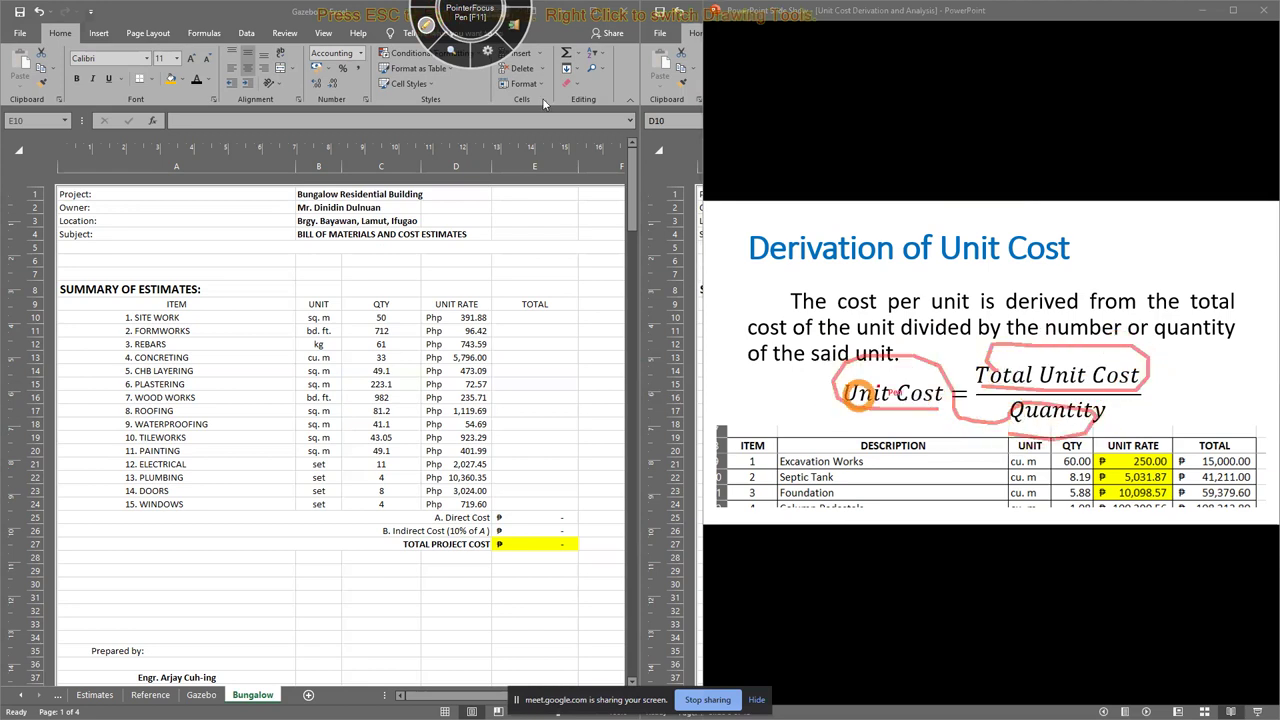
{"action": "left_click", "coordinate": [427, 29]}
Calculate the Bungalow site work total in E10 as unit rate times quantity with =D10*C10
{"action": "left_click", "coordinate": [541, 318]}
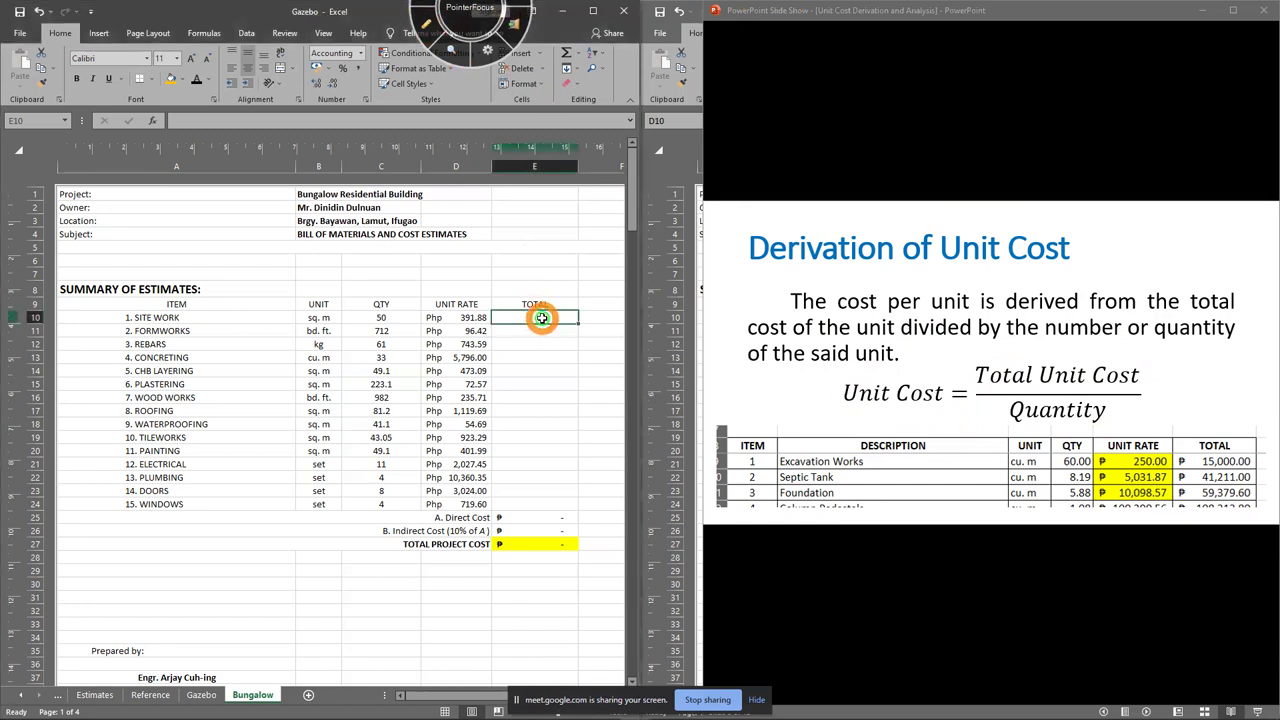
{"action": "type", "text": "="}
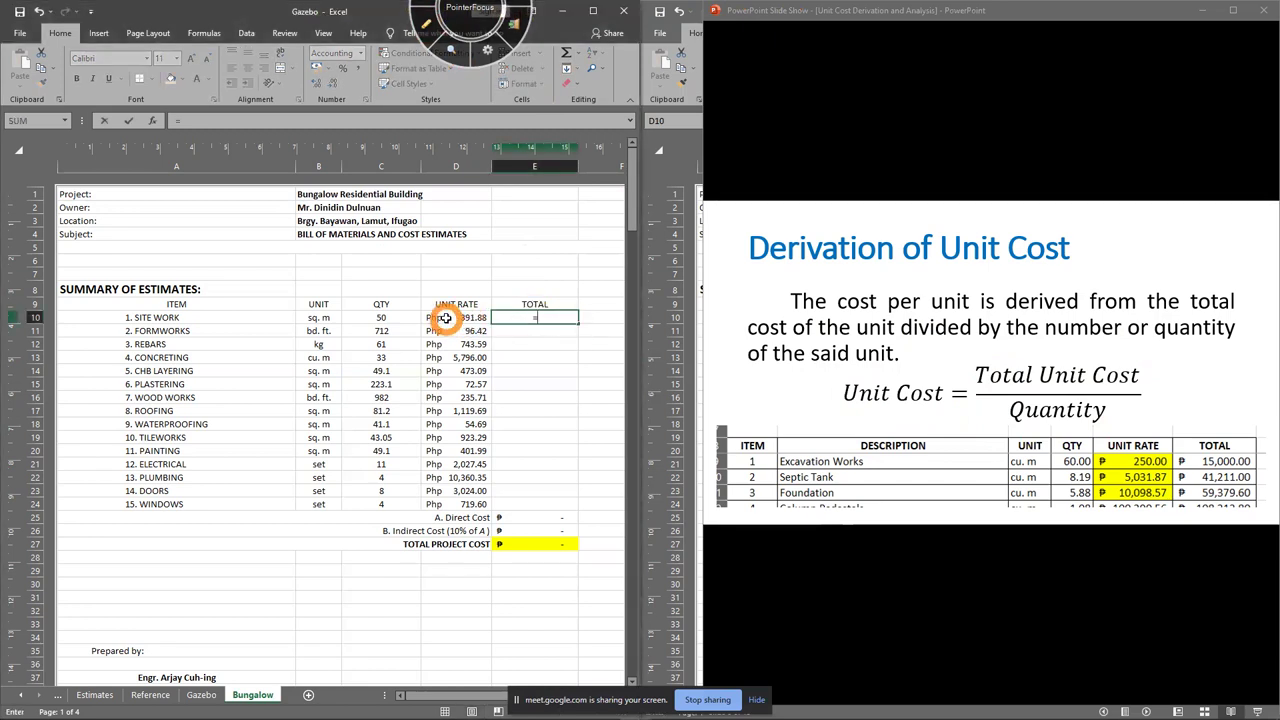
{"action": "left_click", "coordinate": [445, 318]}
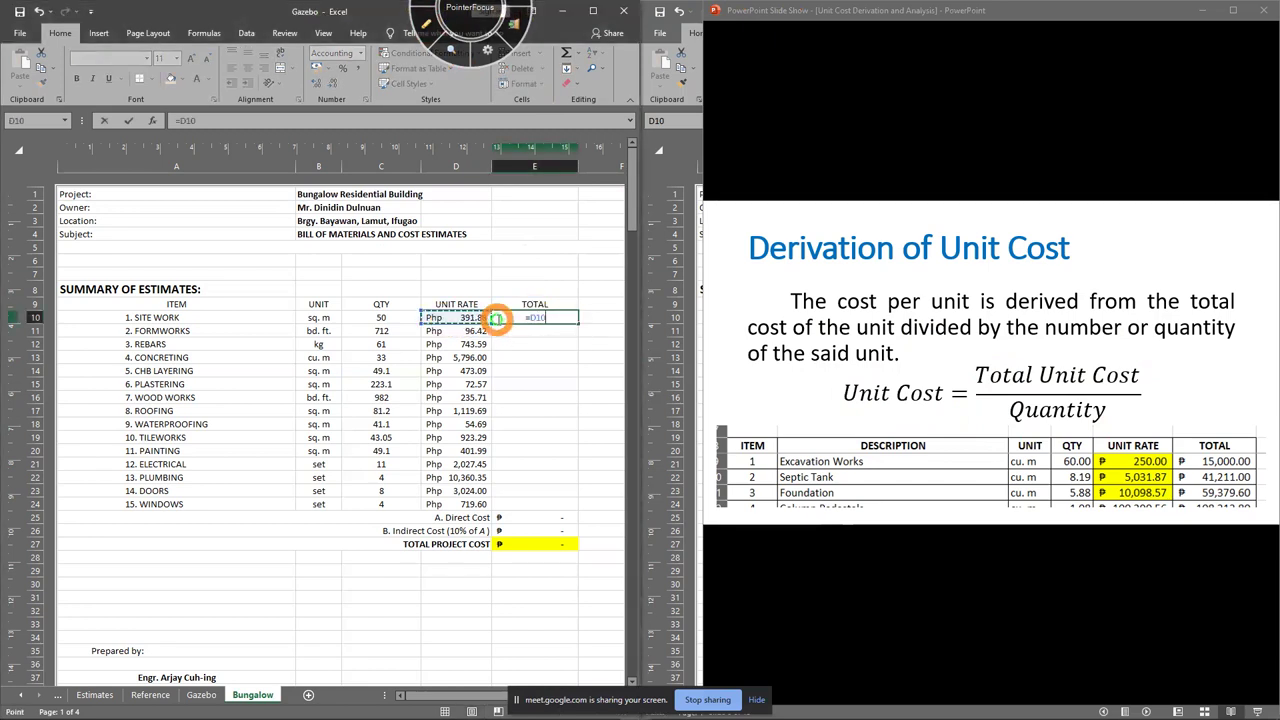
{"action": "type", "text": "*"}
{"action": "left_click", "coordinate": [385, 318]}
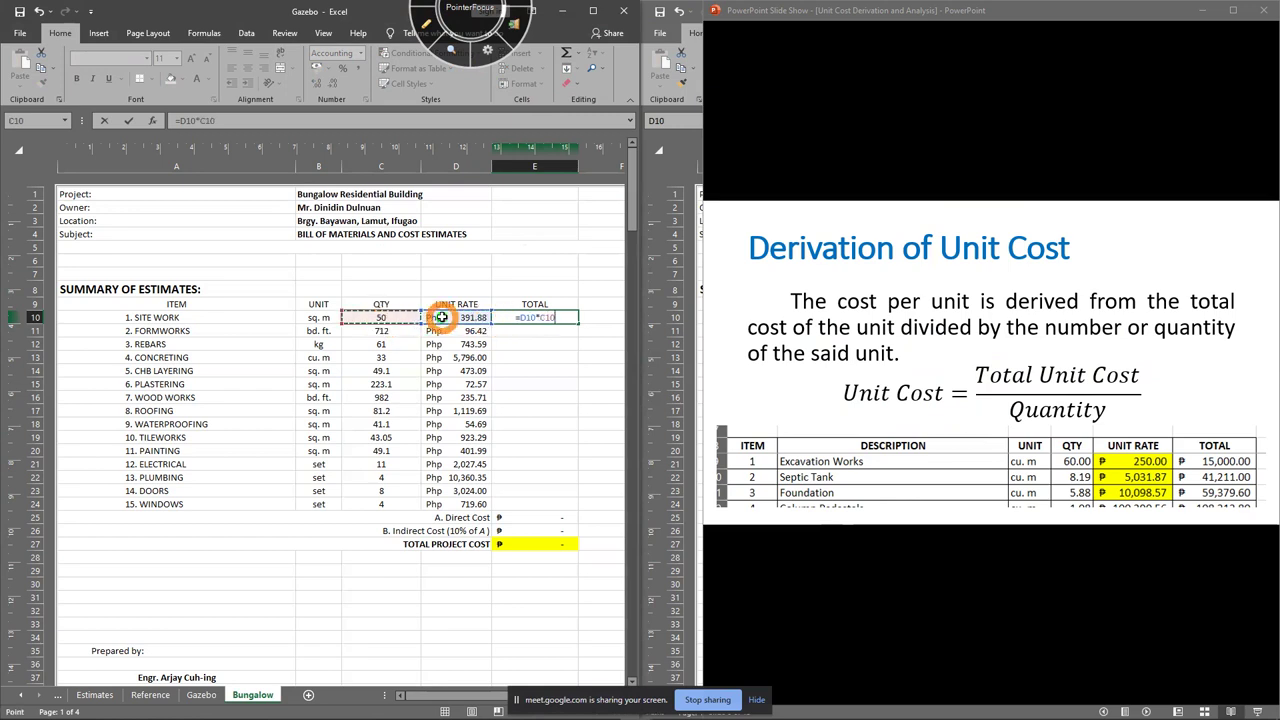
{"action": "key", "text": "Return"}
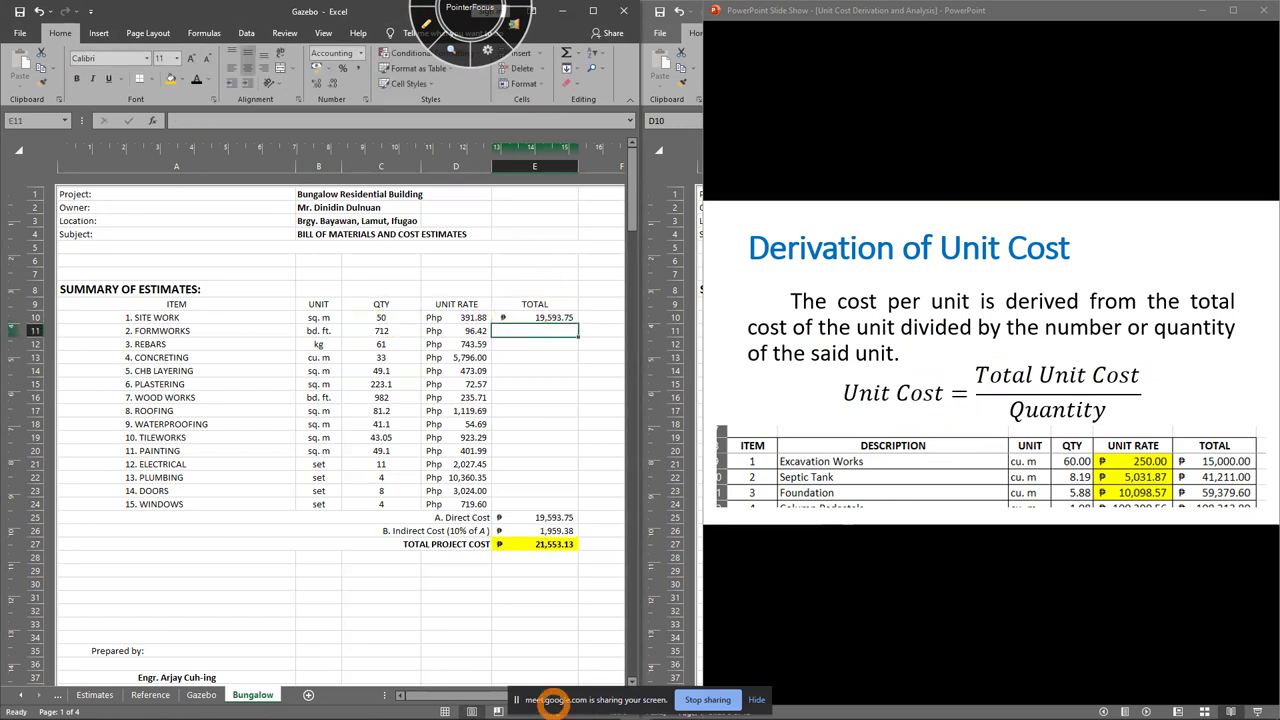
Switch to the fx-991ES PLUS Emulator and compute 391.88×50 to check the site work total
{"action": "left_click", "coordinate": [586, 614]}
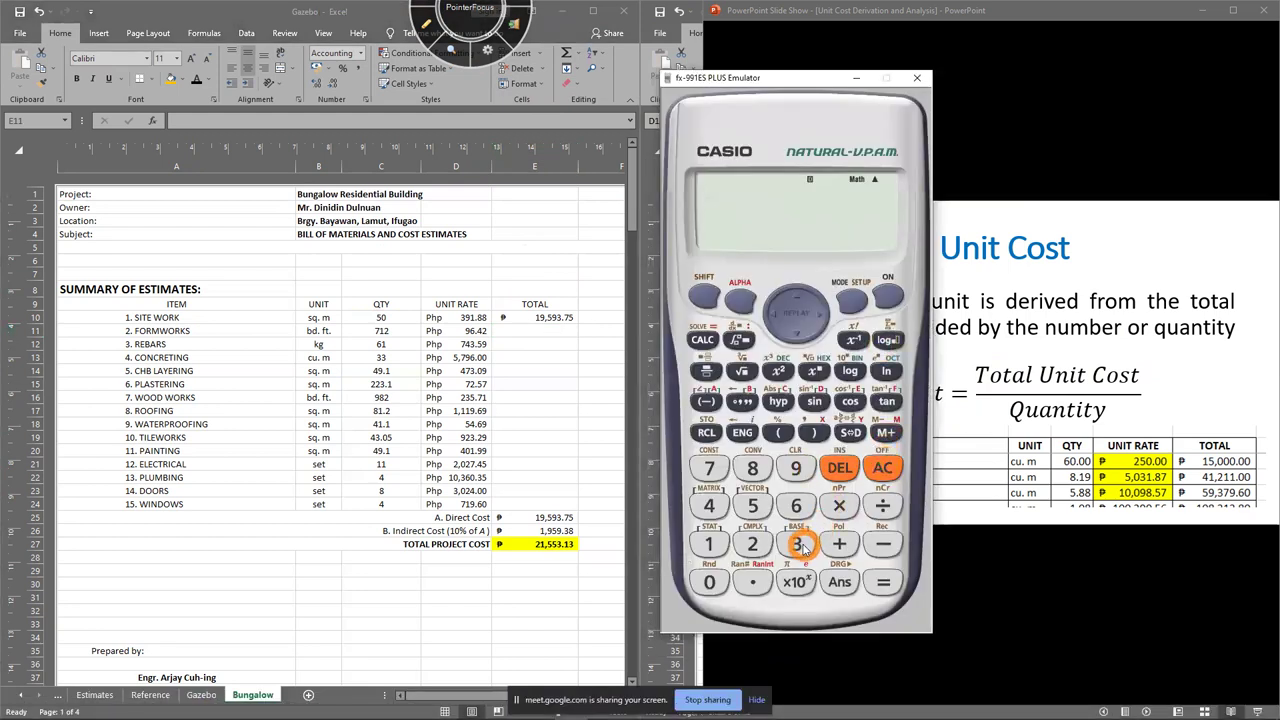
{"action": "left_click", "coordinate": [795, 468]}
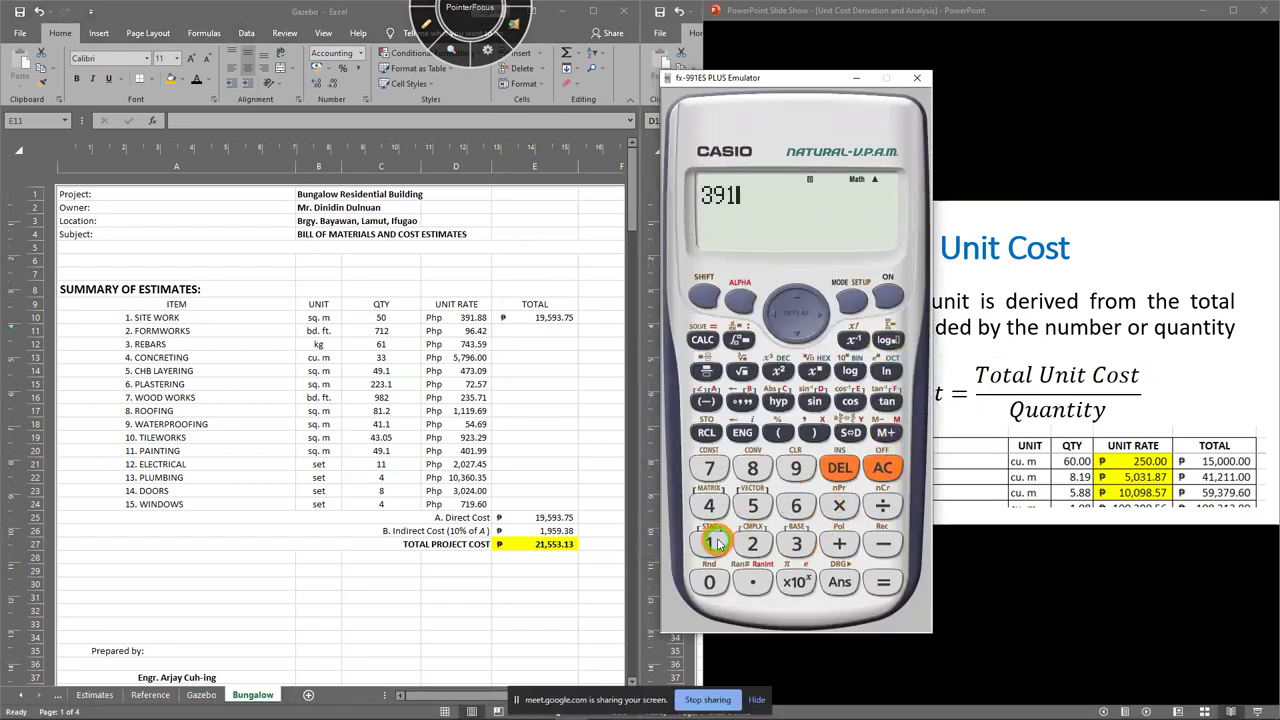
{"action": "left_click", "coordinate": [752, 582]}
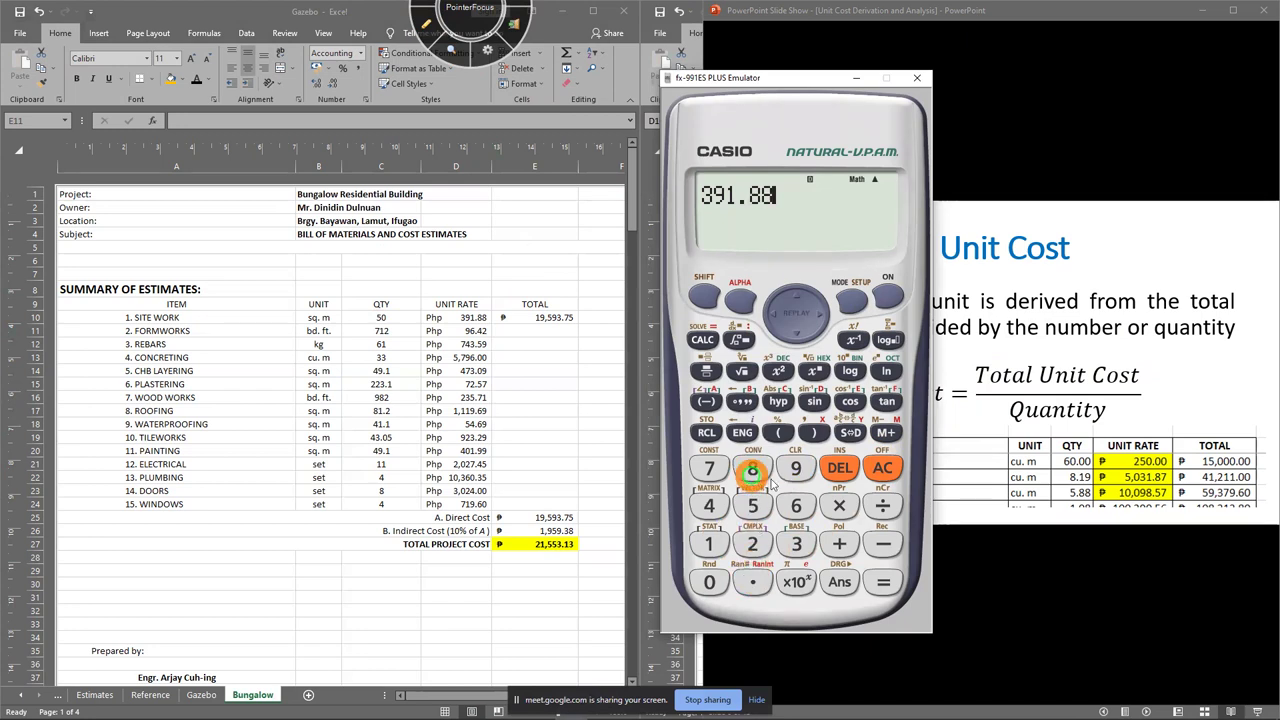
{"action": "left_click", "coordinate": [839, 505]}
{"action": "left_click", "coordinate": [752, 505]}
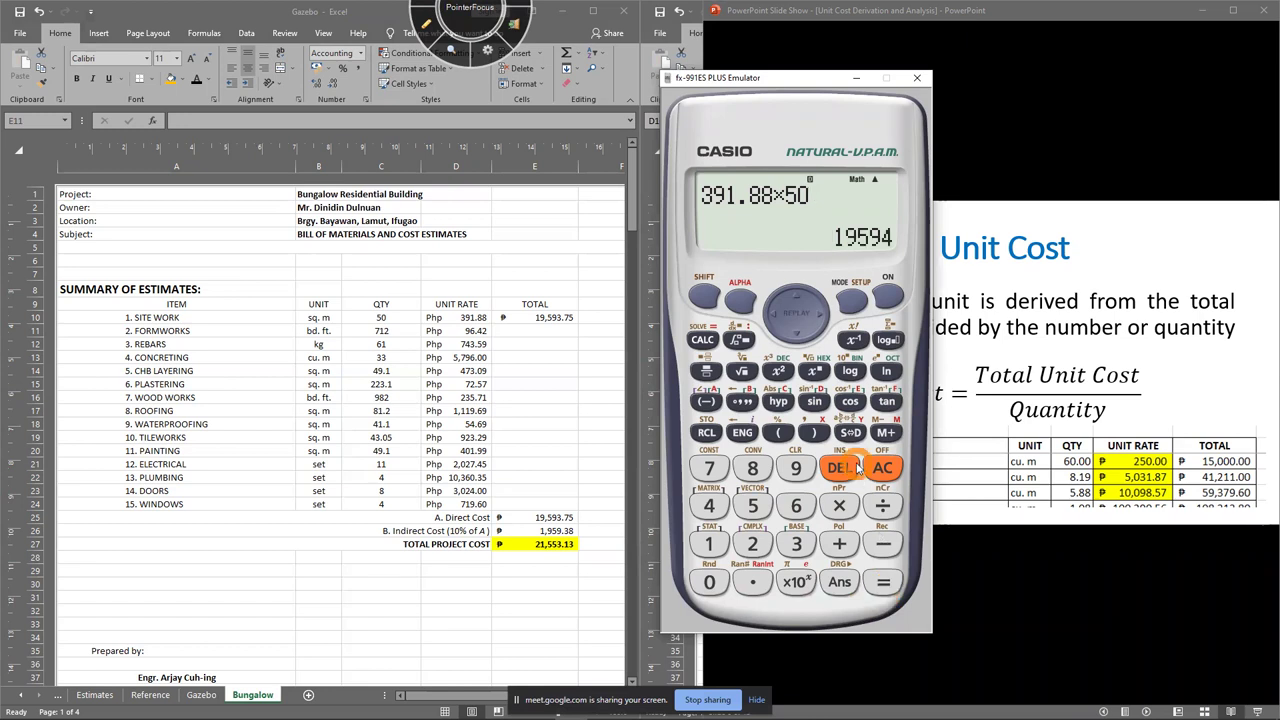
Check the formulas in Bungalow cells E10 and D10 and mark the UNIT RATE column with the pen
{"action": "left_click", "coordinate": [549, 318]}
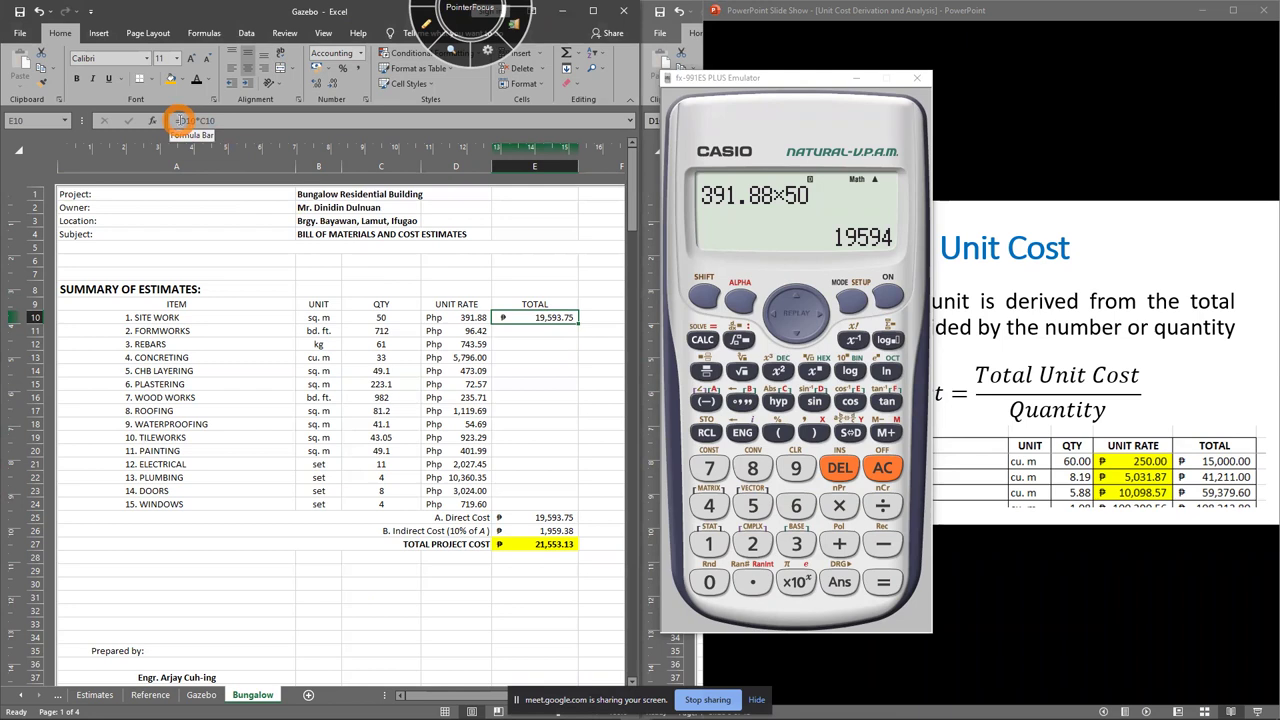
{"action": "left_click", "coordinate": [460, 317]}
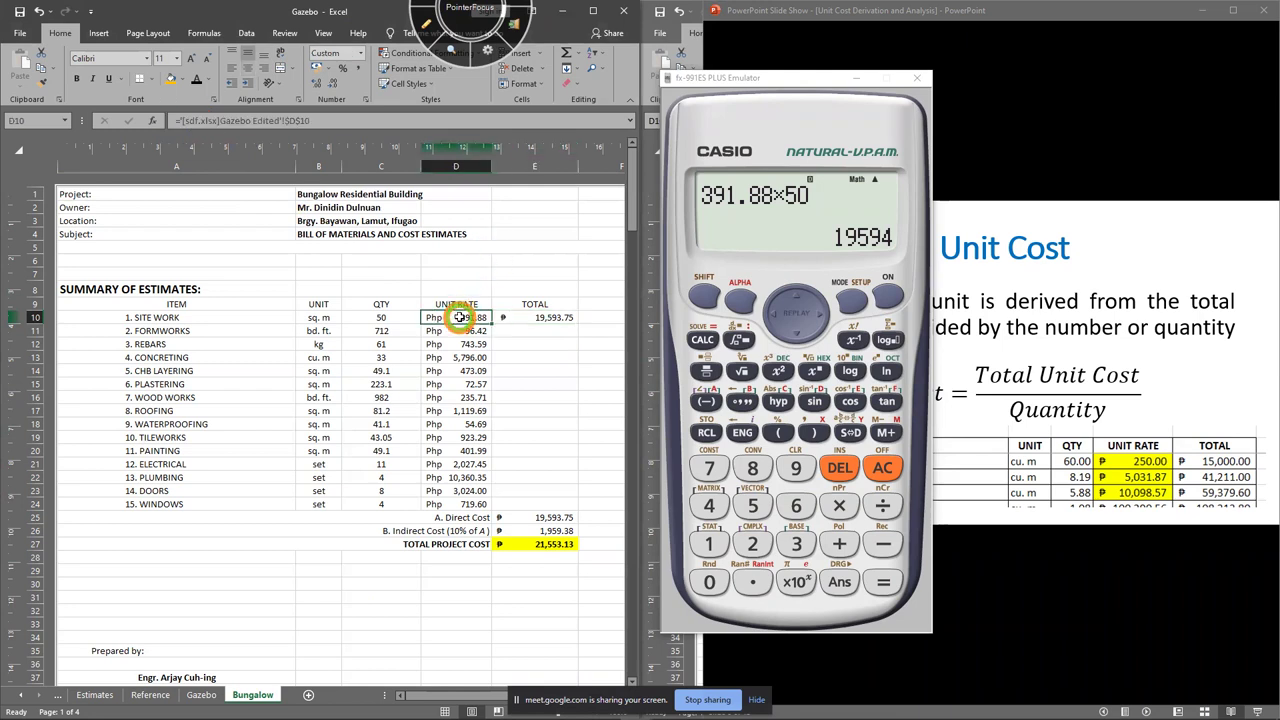
{"action": "left_click", "coordinate": [531, 318]}
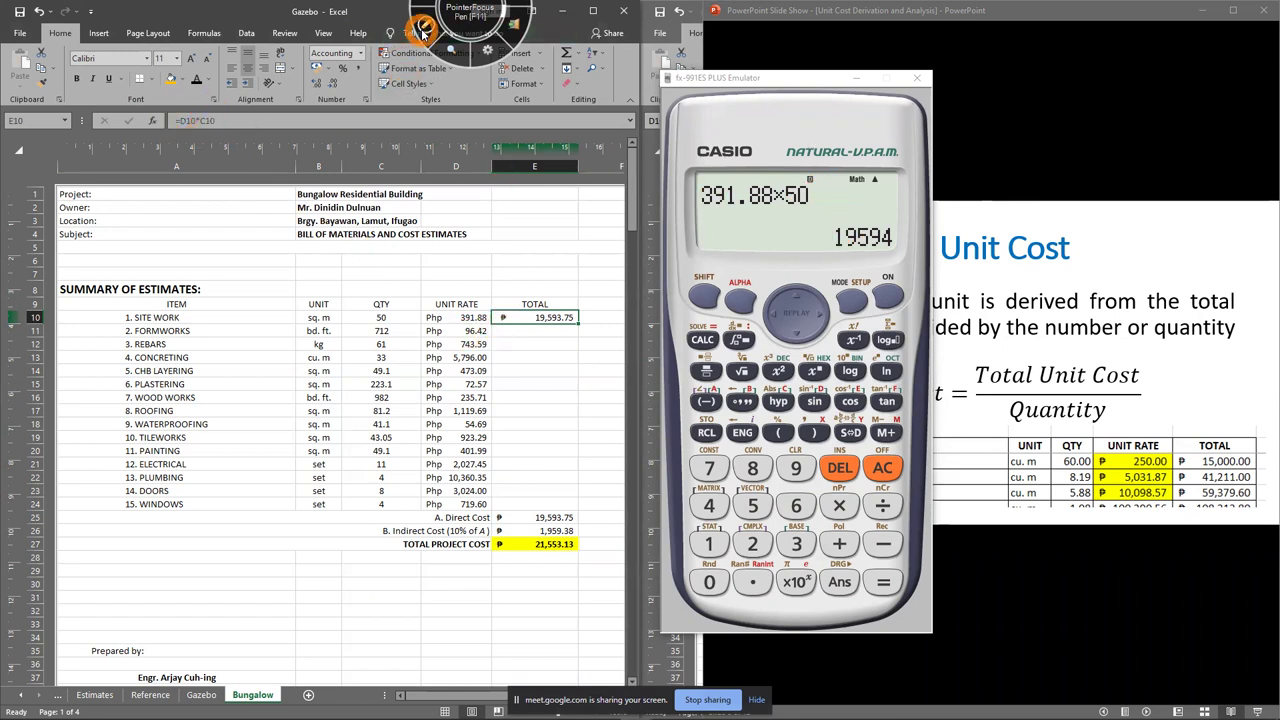
{"action": "left_click", "coordinate": [426, 23]}
{"action": "mouse_move", "coordinate": [440, 480]}
{"action": "left_mouse_down"}
{"action": "mouse_move", "coordinate": [487, 414]}
{"action": "mouse_move", "coordinate": [470, 305]}
{"action": "mouse_move", "coordinate": [437, 481]}
{"action": "mouse_move", "coordinate": [448, 508]}
{"action": "left_mouse_up"}
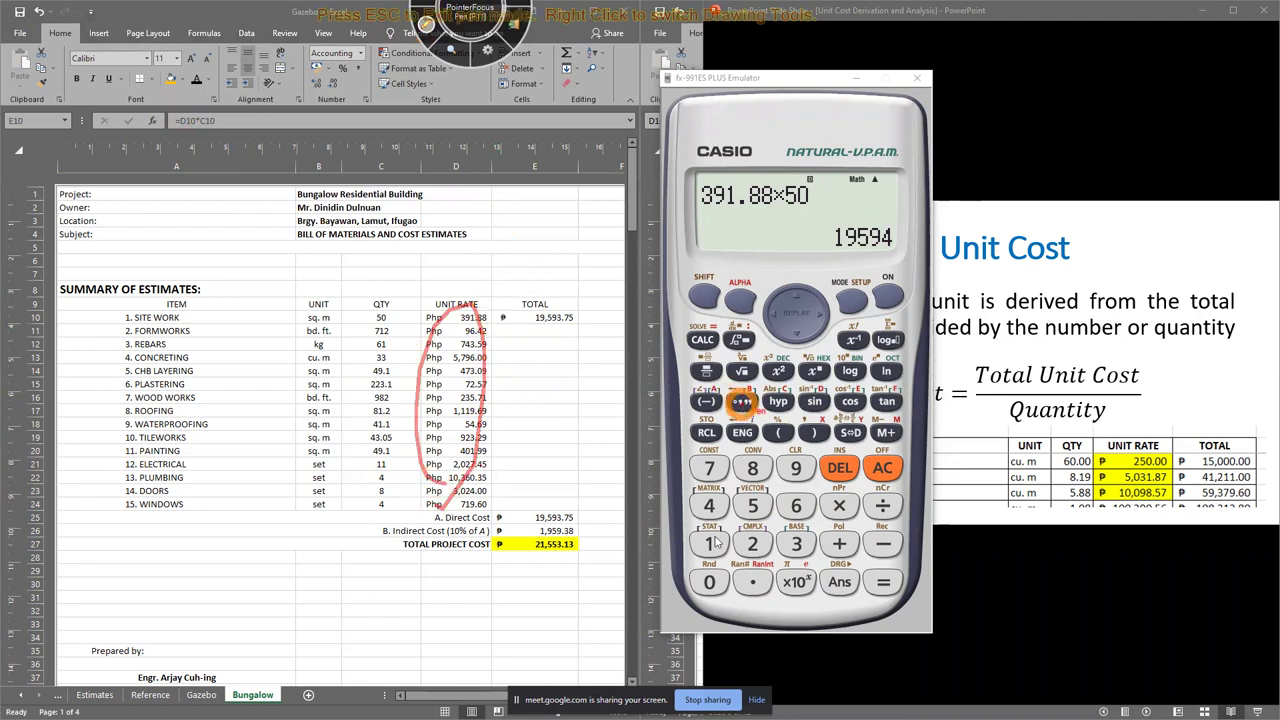
{"action": "key", "text": "Escape"}
Switch back to the sdf workbook so its Gazebo Edited sheet sits beside the Bungalow sheet
{"action": "left_click", "coordinate": [701, 706]}
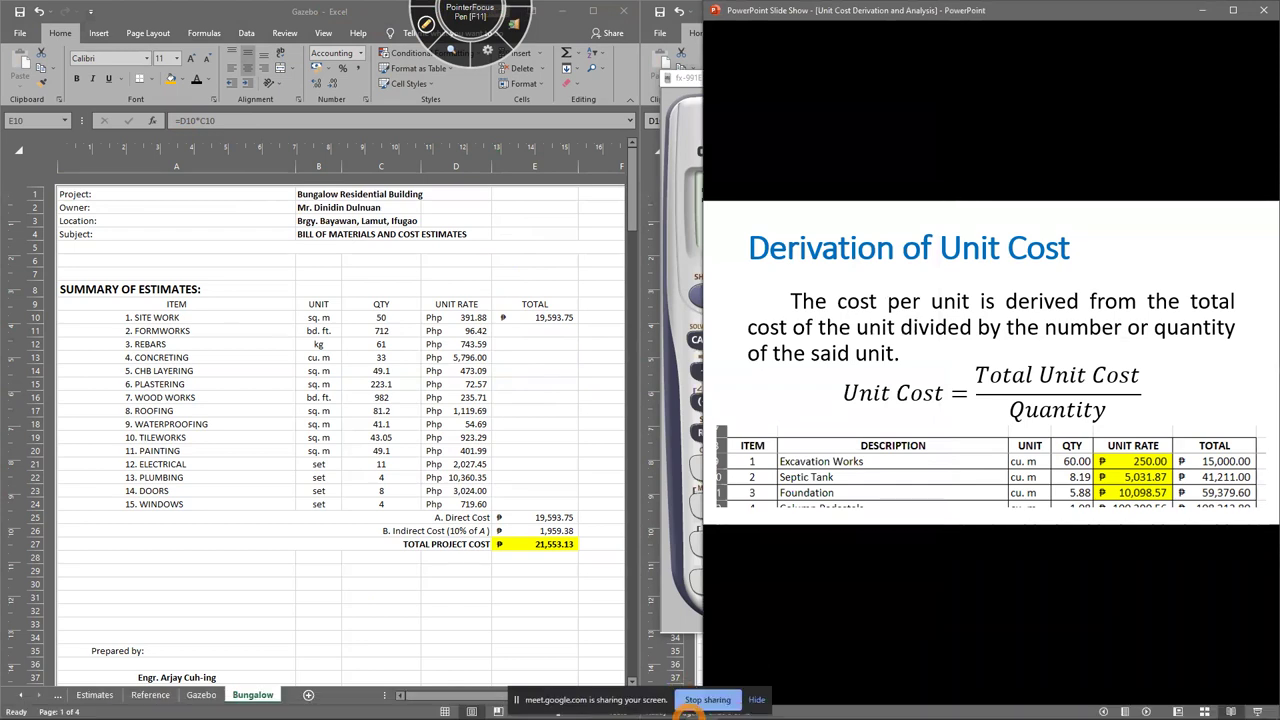
{"action": "mouse_move", "coordinate": [633, 706]}
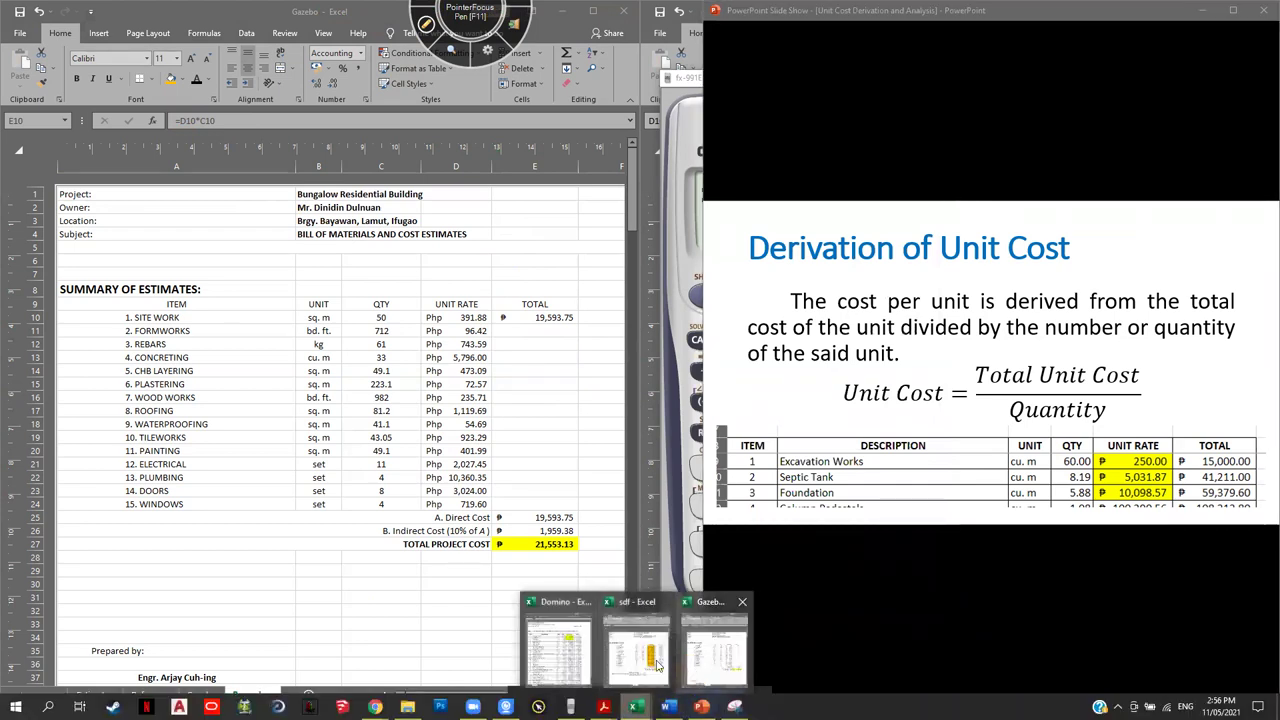
{"action": "left_click", "coordinate": [722, 665]}
{"action": "left_click", "coordinate": [663, 706]}
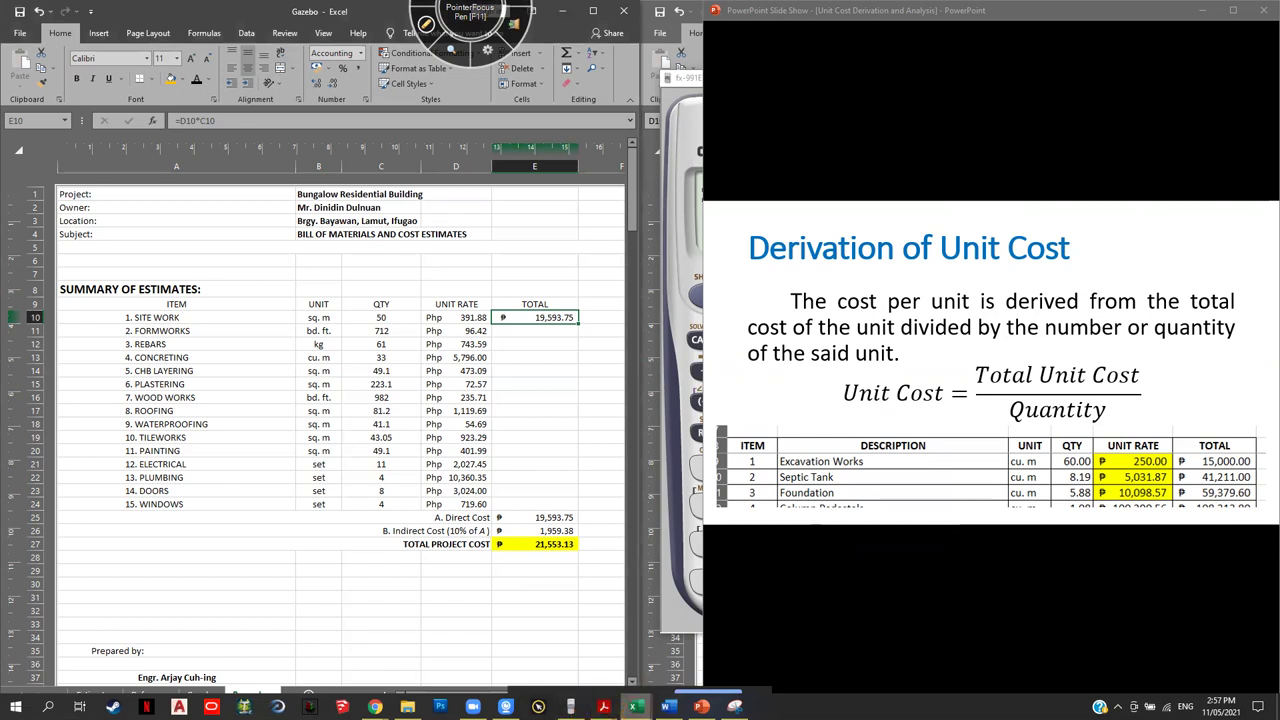
{"action": "mouse_move", "coordinate": [634, 706]}
{"action": "left_click", "coordinate": [655, 663]}
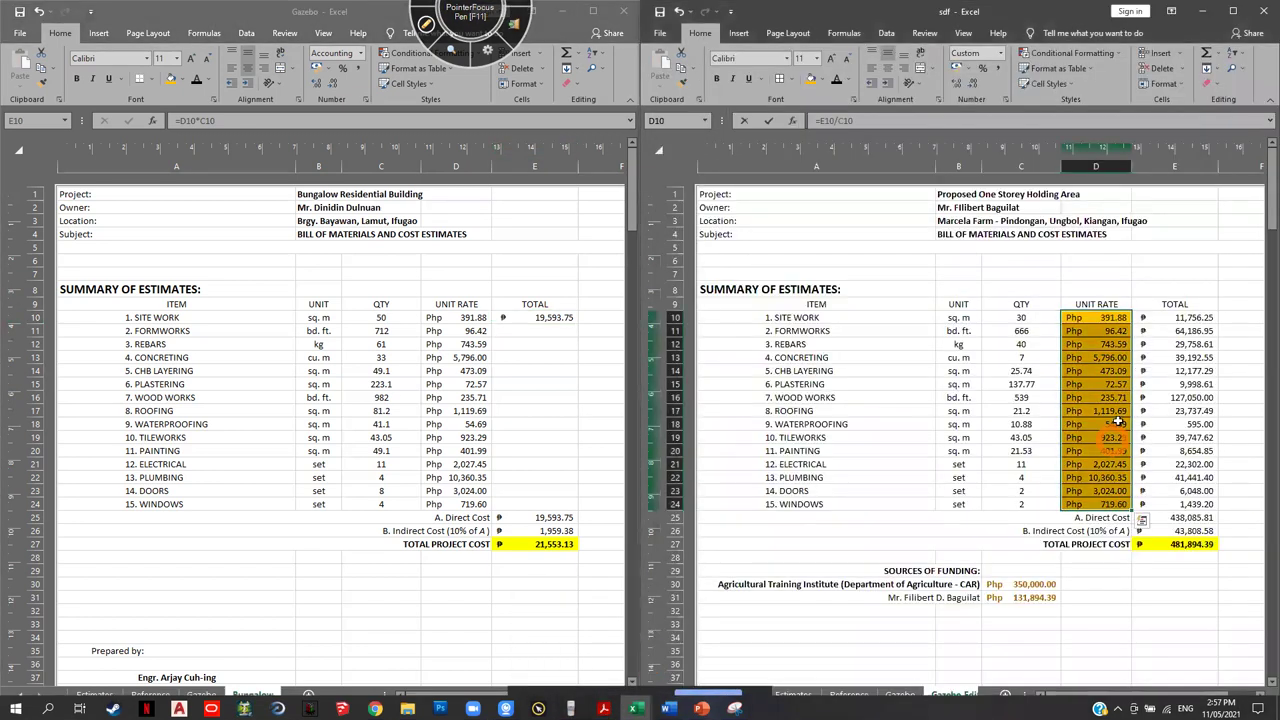
Round the Gazebo Edited site work unit rate in D10 to two decimals with =ROUND(E10/C10,2)
{"action": "left_click", "coordinate": [1116, 317]}
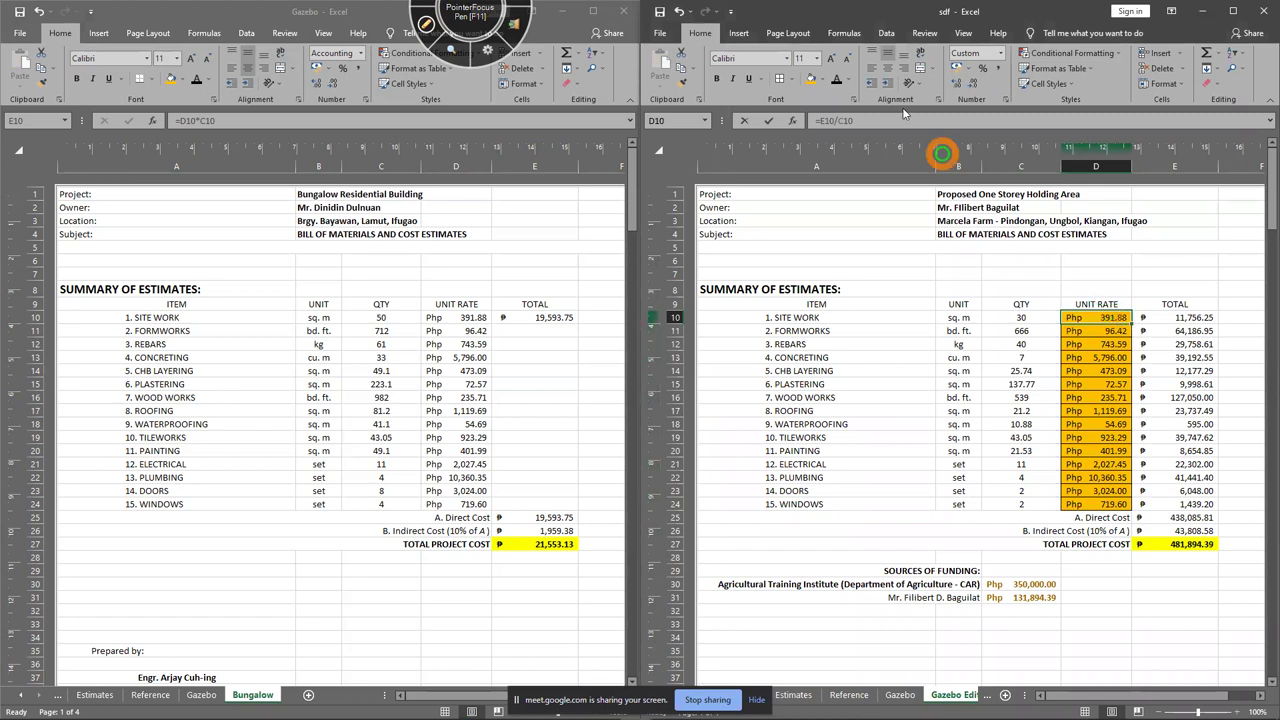
{"action": "left_click", "coordinate": [822, 118]}
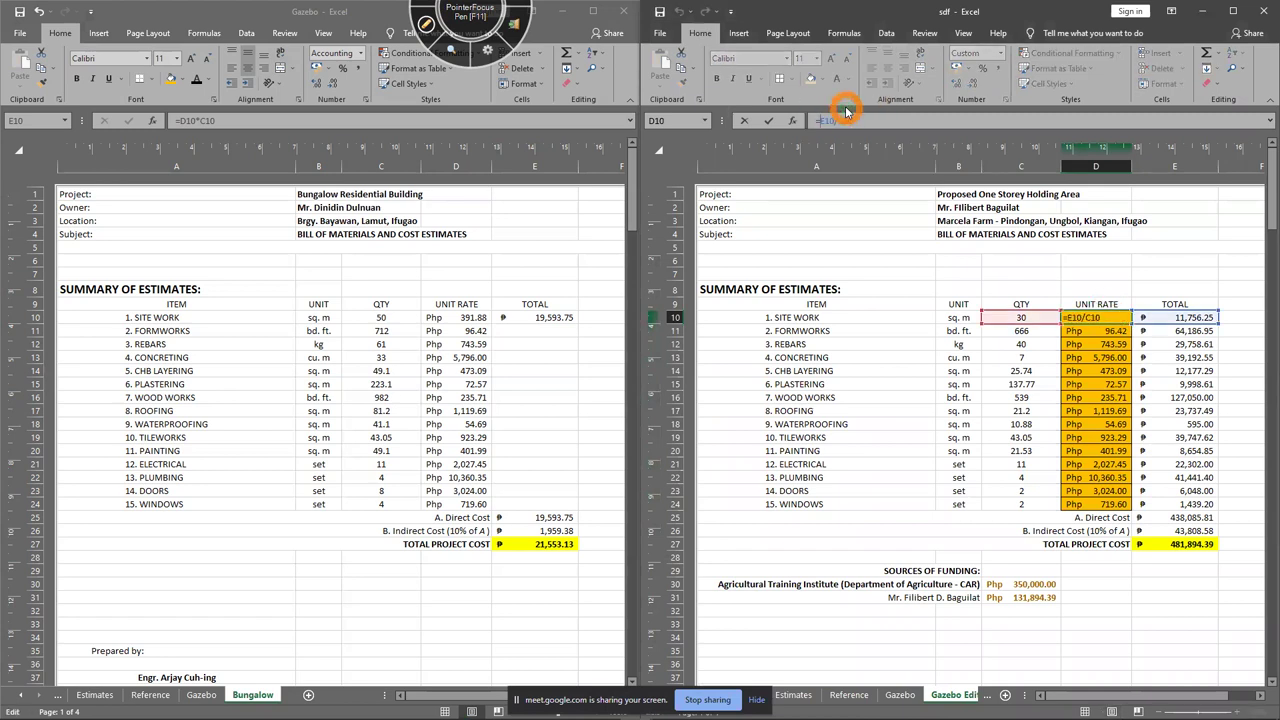
{"action": "type", "text": "round("}
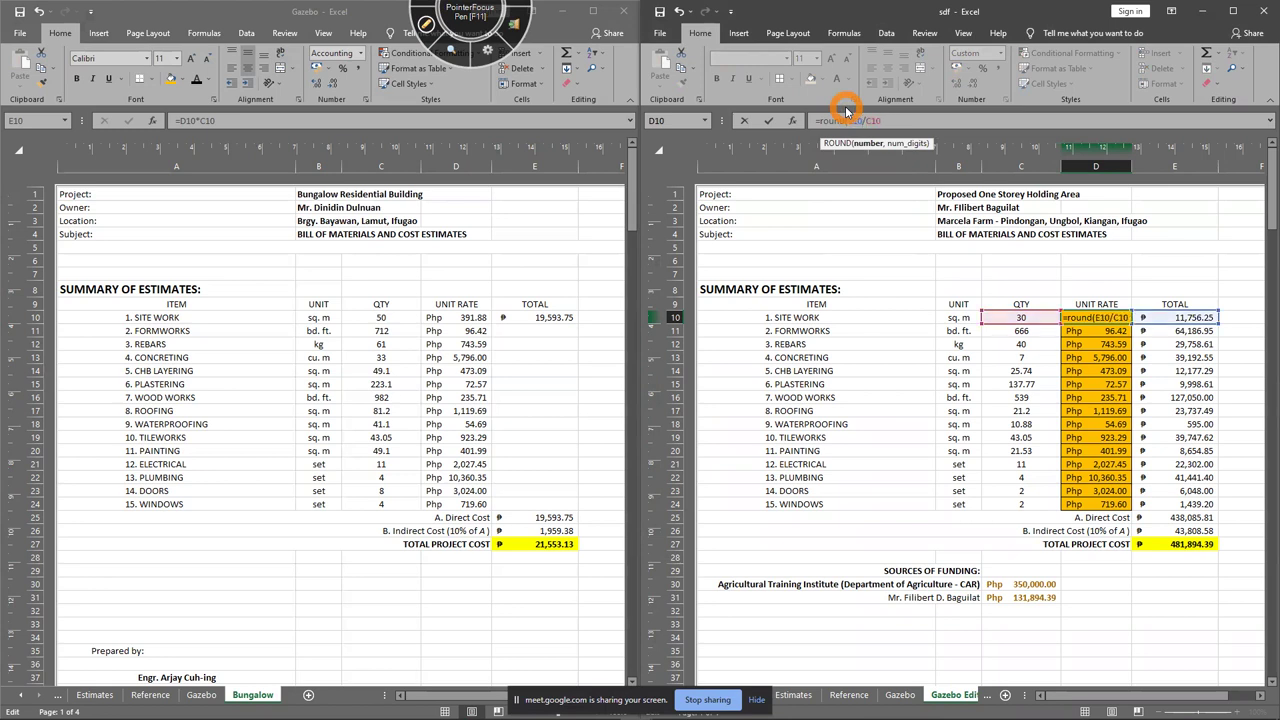
{"action": "type", "text": ",2)"}
{"action": "key", "text": "Return"}
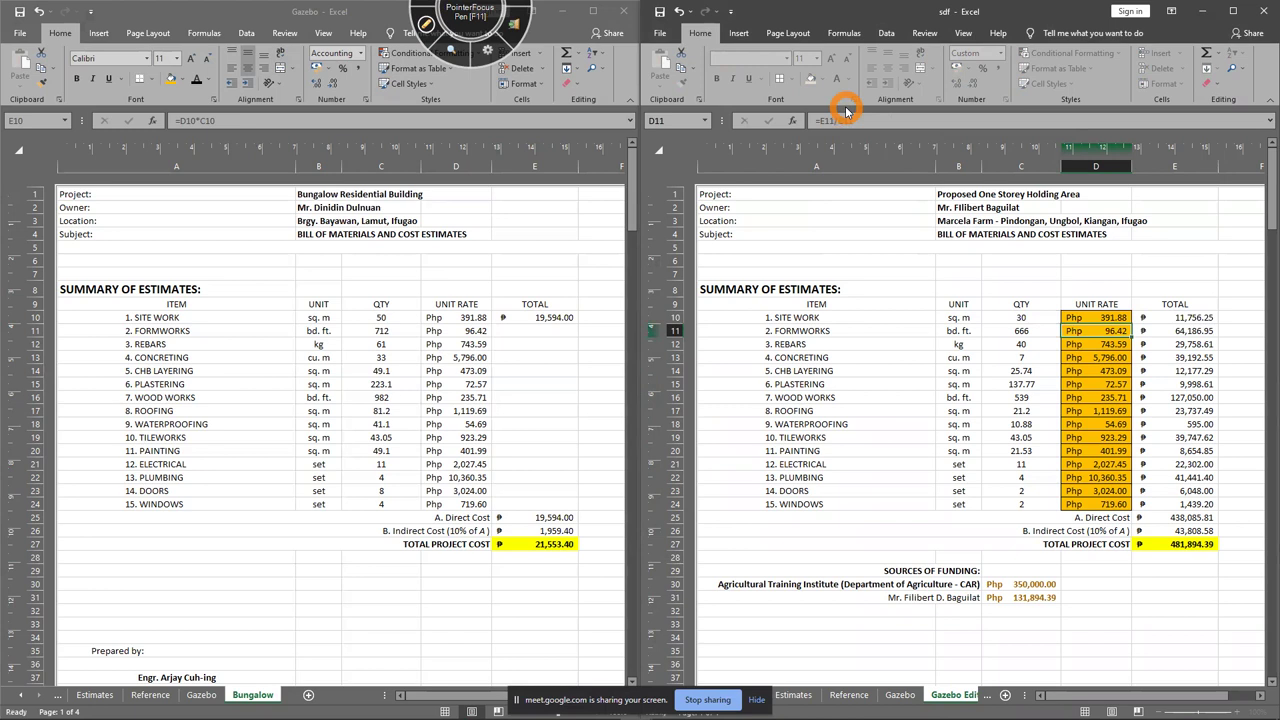
Bring back the calculator emulator and compare its 391.88×50 result with the Bungalow site work total
{"action": "left_click_drag", "start_coordinate": [691, 254], "coordinate": [1249, 604]}
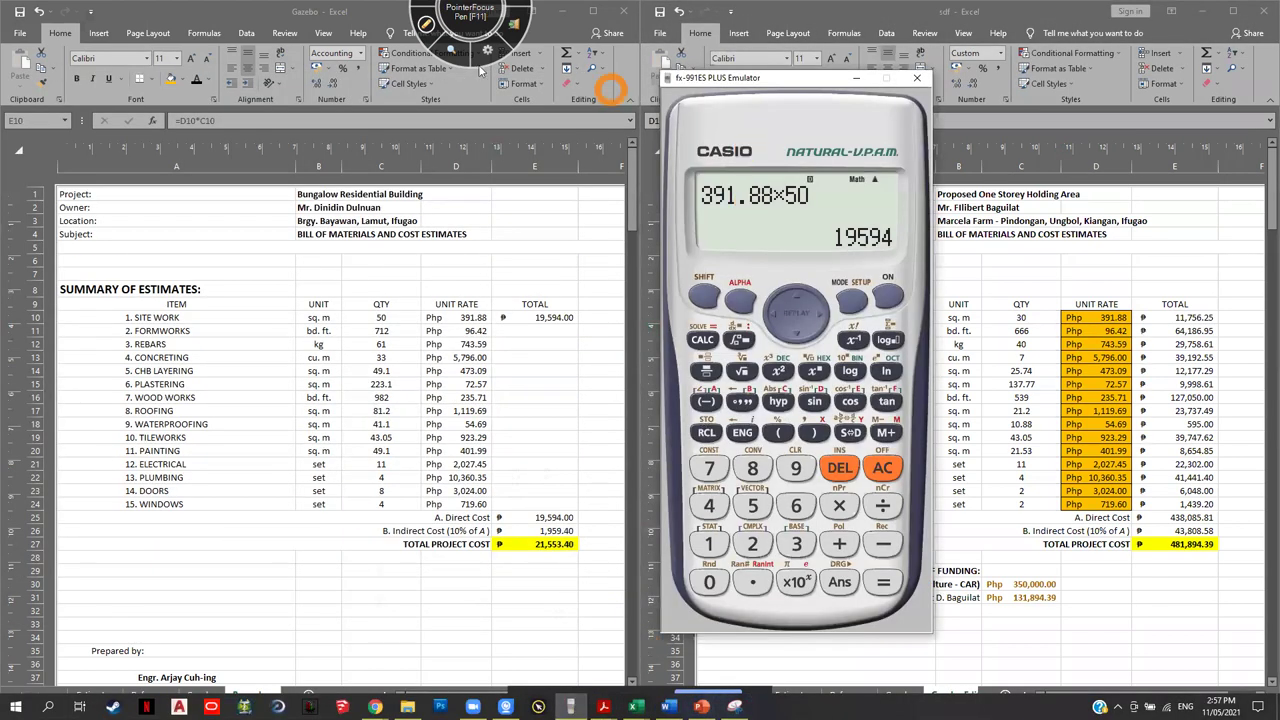
{"action": "mouse_move", "coordinate": [528, 322]}
{"action": "left_mouse_down"}
{"action": "mouse_move", "coordinate": [580, 284]}
{"action": "mouse_move", "coordinate": [600, 298]}
{"action": "mouse_move", "coordinate": [836, 232]}
{"action": "mouse_move", "coordinate": [912, 252]}
{"action": "mouse_move", "coordinate": [848, 218]}
{"action": "left_mouse_up"}
{"action": "left_click", "coordinate": [427, 22]}
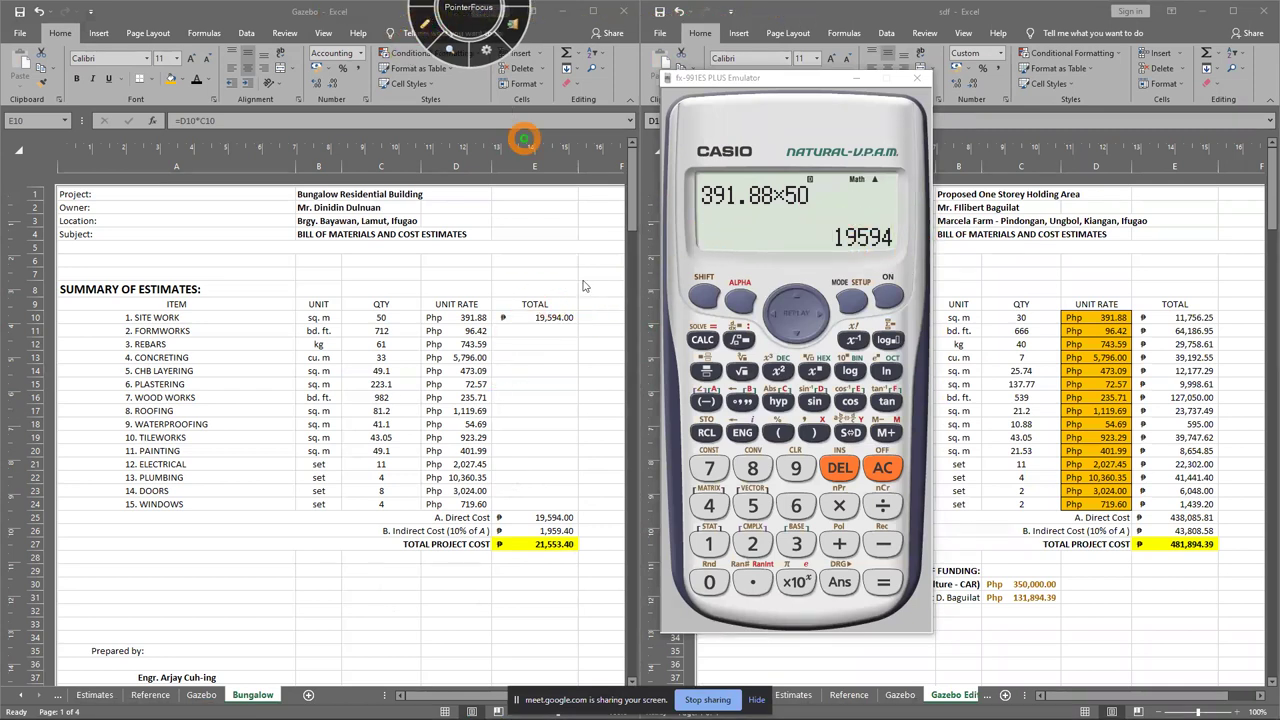
Fill the Site Work total formula from E10 down through the Windows row, E24
{"action": "left_click", "coordinate": [557, 316]}
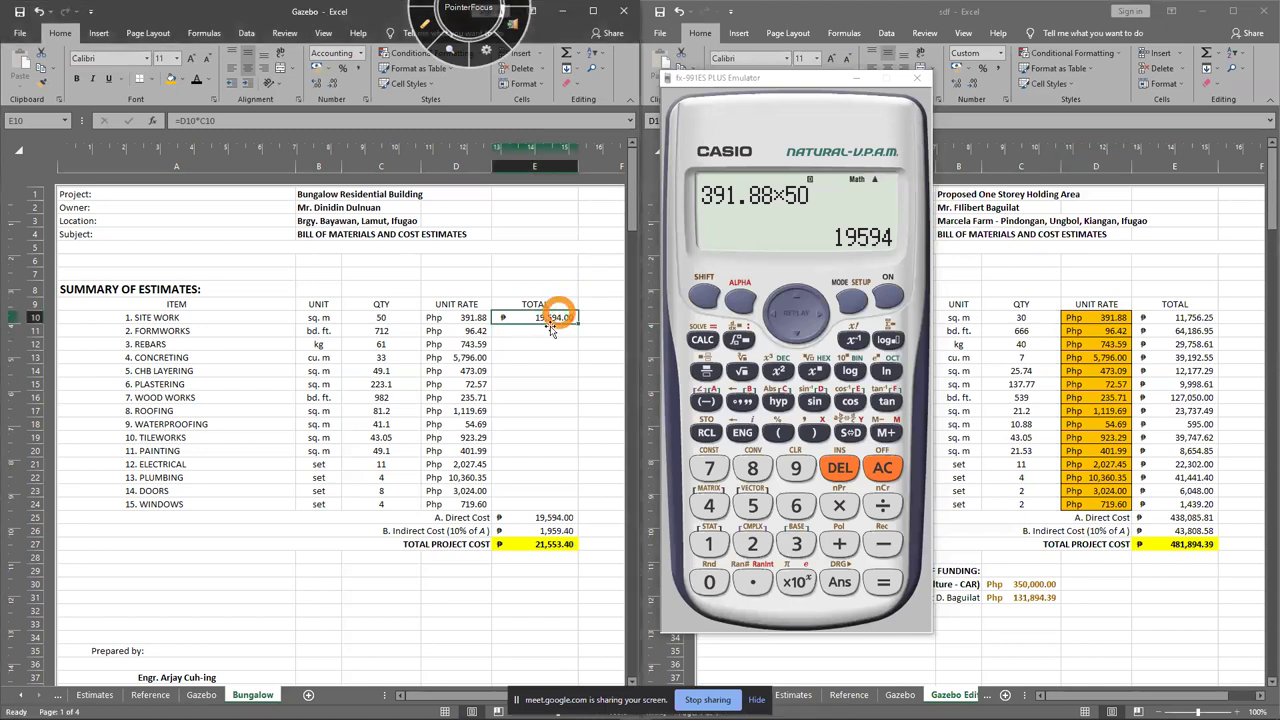
{"action": "left_click_drag", "start_coordinate": [577, 322], "coordinate": [565, 505]}
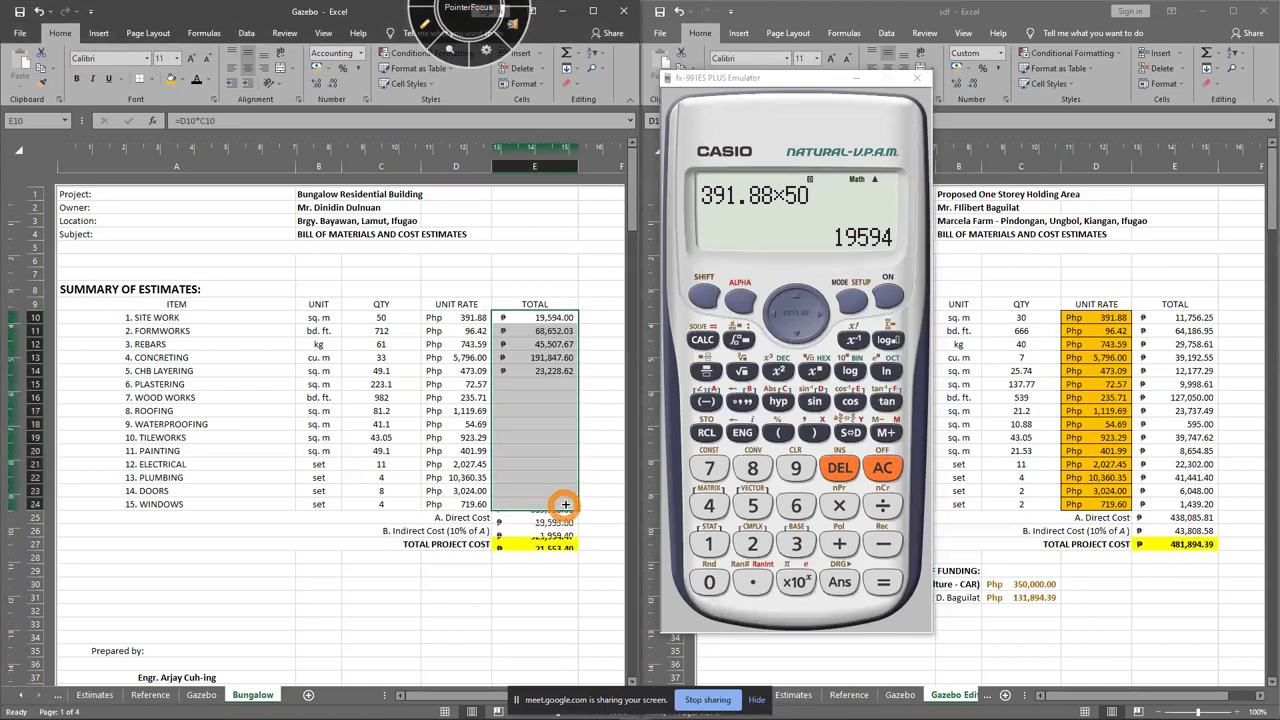
{"action": "left_click", "coordinate": [536, 219]}
Outline the Roofing row of the bungalow estimate with the annotation pen and clear the markings
{"action": "left_click", "coordinate": [430, 25]}
{"action": "mouse_move", "coordinate": [811, 277]}
{"action": "left_mouse_down"}
{"action": "mouse_move", "coordinate": [929, 251]}
{"action": "mouse_move", "coordinate": [833, 273]}
{"action": "mouse_move", "coordinate": [566, 269]}
{"action": "left_mouse_up"}
{"action": "key", "text": "Escape"}
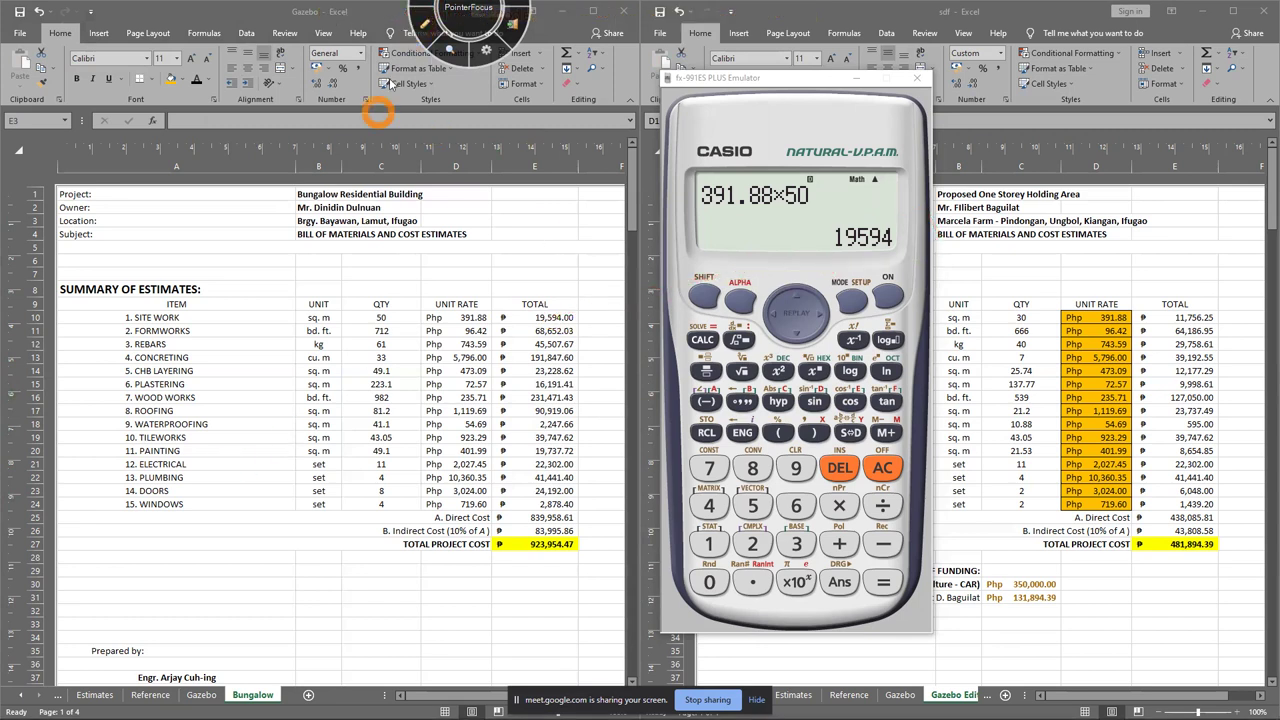
{"action": "left_click", "coordinate": [424, 24]}
{"action": "mouse_move", "coordinate": [126, 412]}
{"action": "left_mouse_down"}
{"action": "mouse_move", "coordinate": [566, 418]}
{"action": "mouse_move", "coordinate": [440, 394]}
{"action": "mouse_move", "coordinate": [157, 397]}
{"action": "mouse_move", "coordinate": [117, 413]}
{"action": "left_mouse_up"}
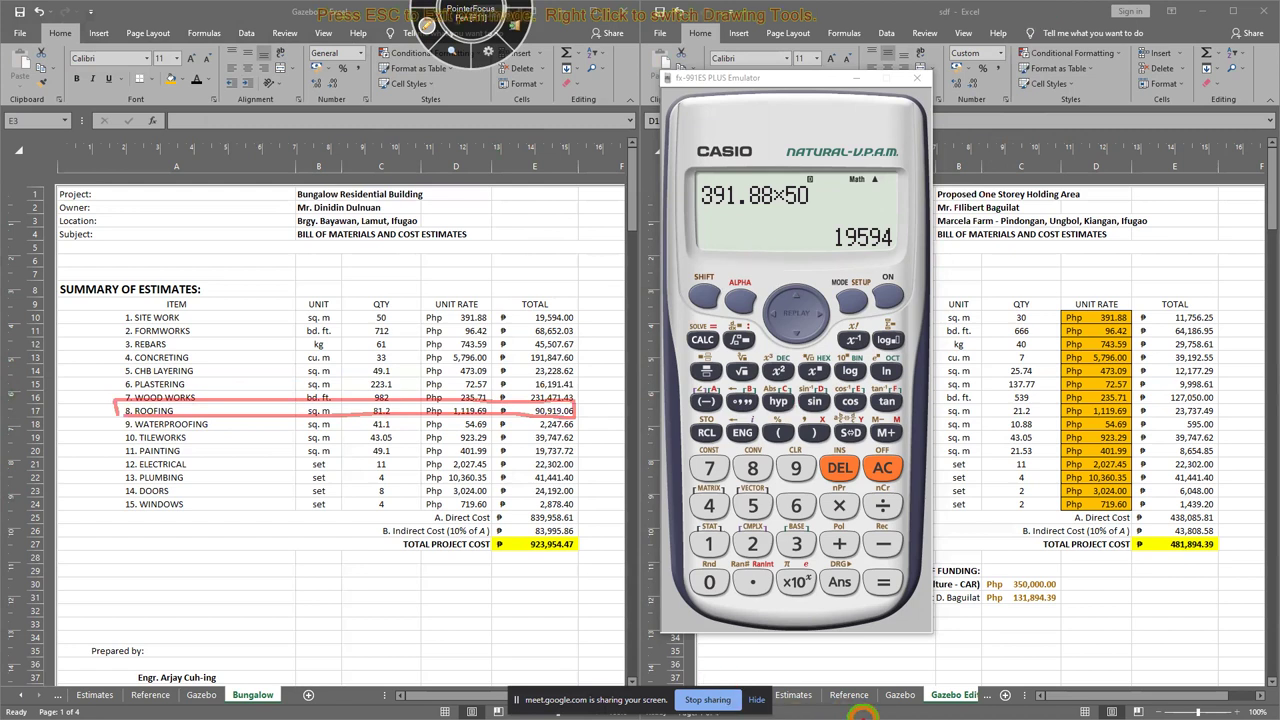
{"action": "key", "text": "Escape"}
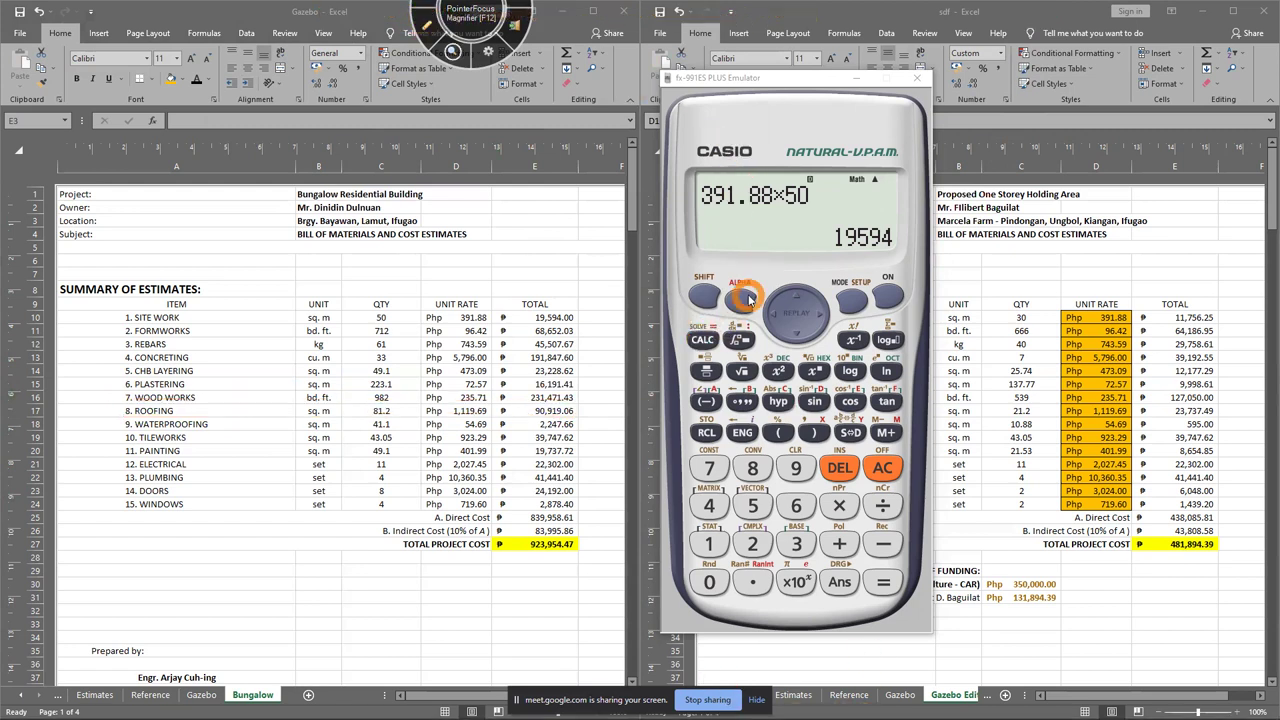
Clear the calculator display and delete the Roofing total in E17 of the Bungalow sheet
{"action": "left_click", "coordinate": [895, 476]}
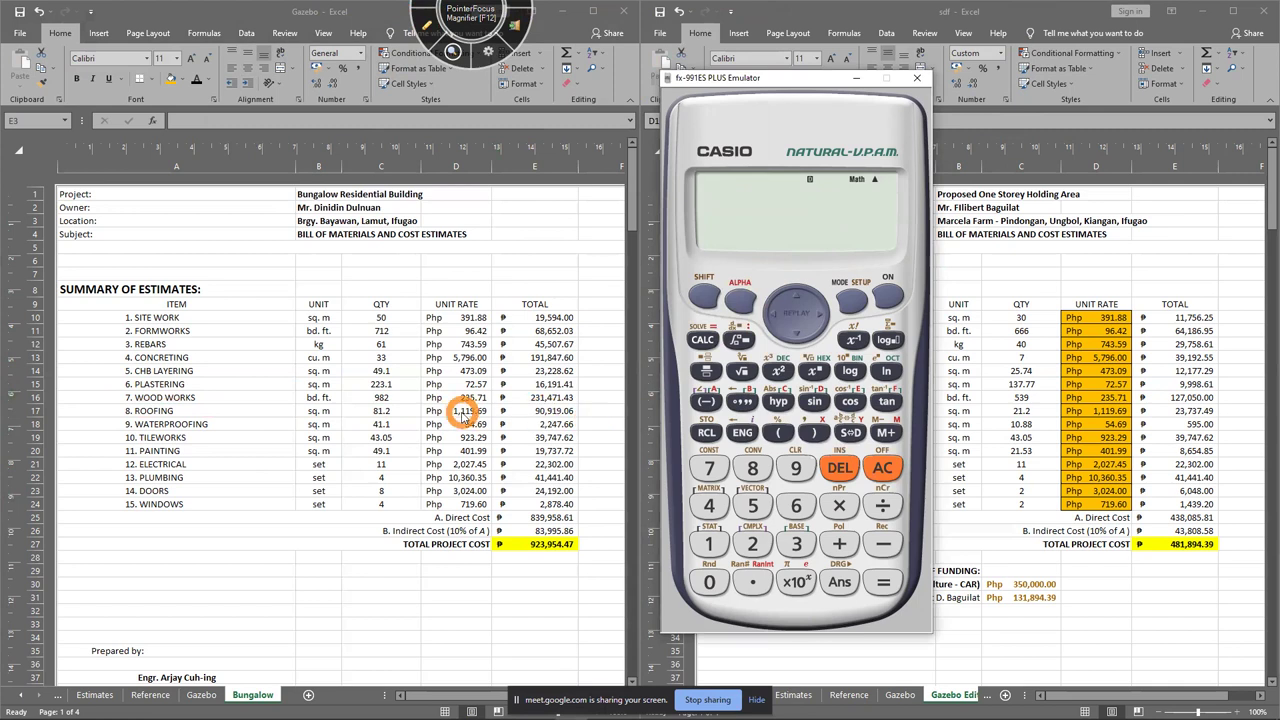
{"action": "left_click", "coordinate": [541, 410]}
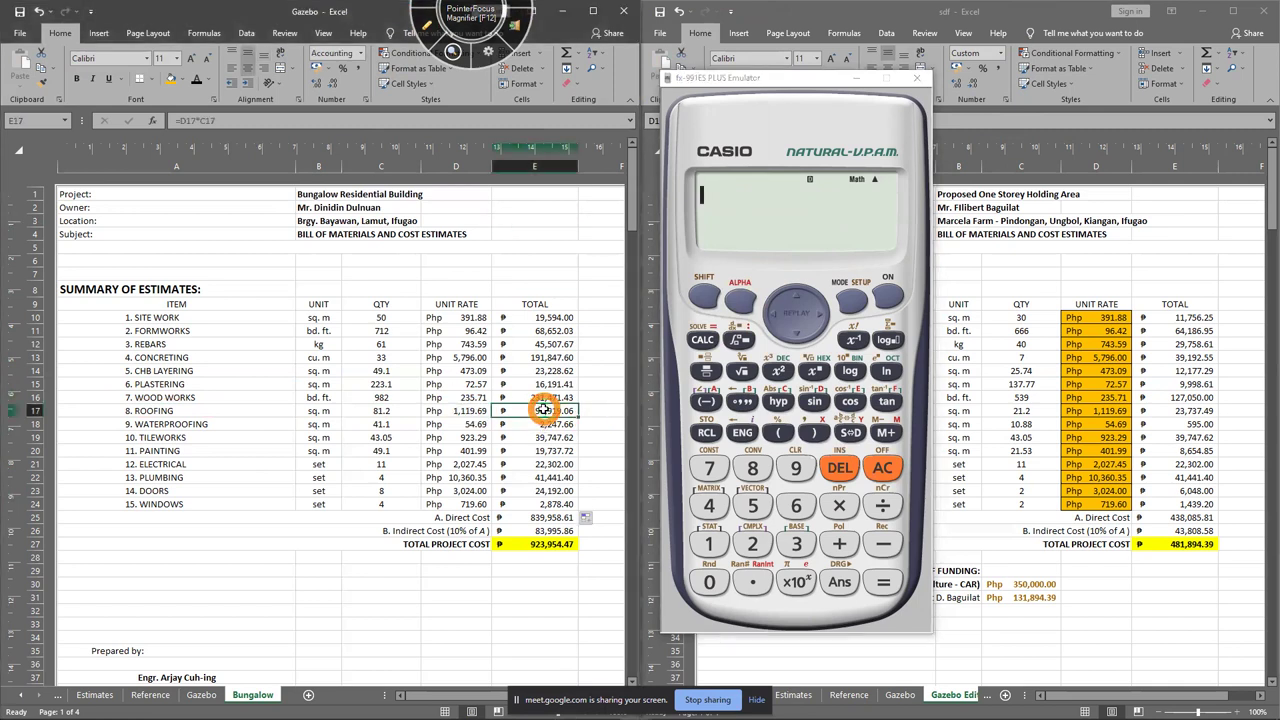
{"action": "key", "text": "Delete"}
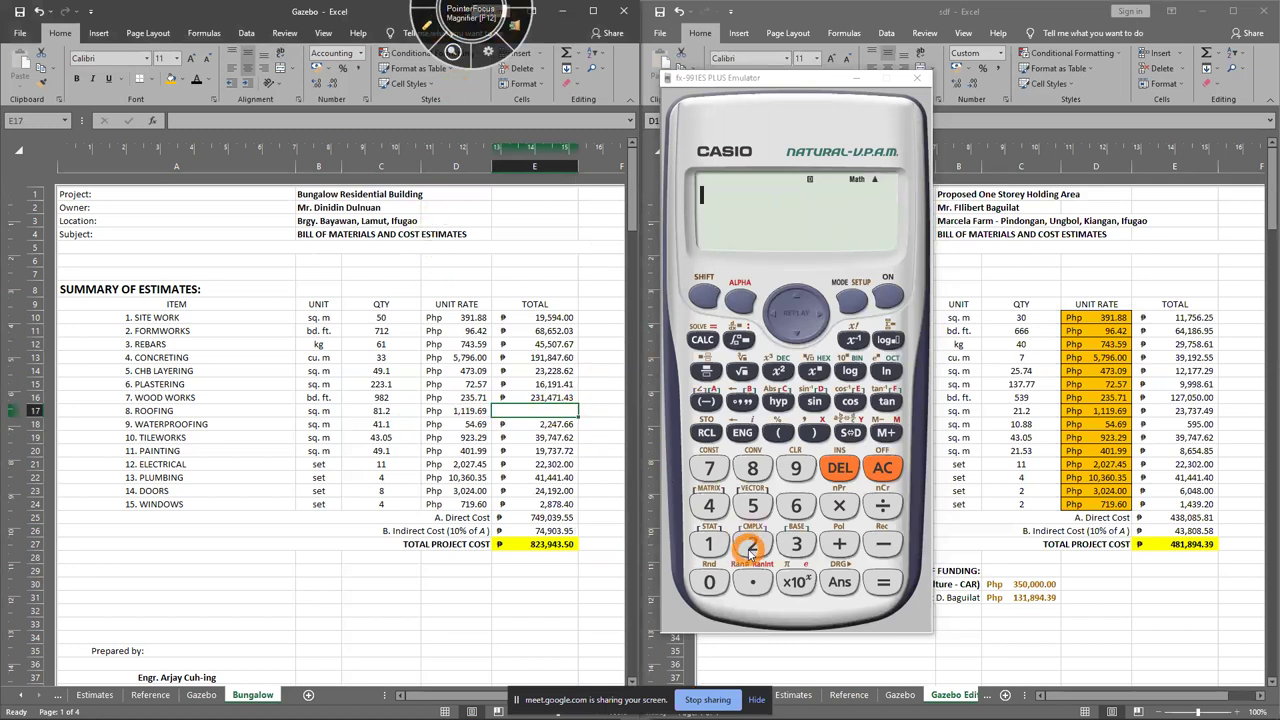
Multiply the Roofing unit rate 1119.69 by the quantity 81.2 on the calculator emulator
{"action": "left_click", "coordinate": [710, 545]}
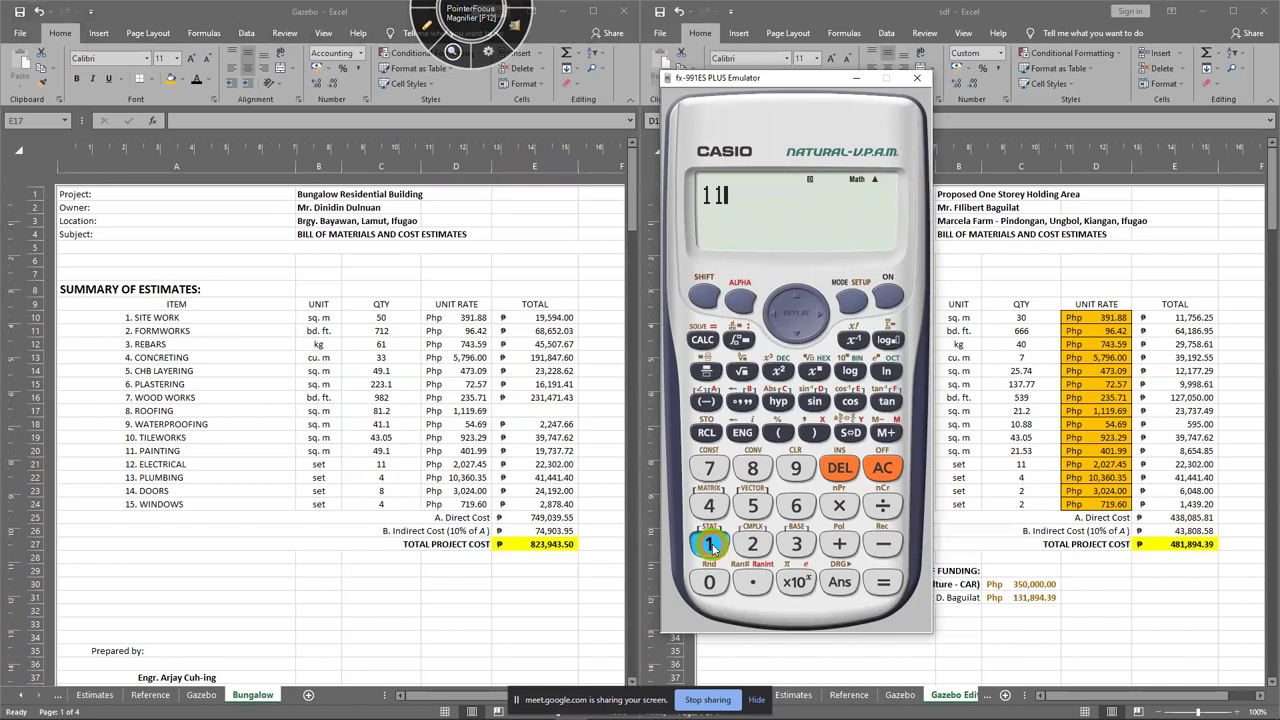
{"action": "left_click", "coordinate": [752, 582]}
{"action": "left_click", "coordinate": [796, 505]}
{"action": "left_click", "coordinate": [795, 468]}
{"action": "left_click", "coordinate": [839, 505]}
{"action": "left_click", "coordinate": [752, 472]}
{"action": "left_click", "coordinate": [709, 543]}
{"action": "left_click", "coordinate": [752, 582]}
{"action": "left_click", "coordinate": [752, 543]}
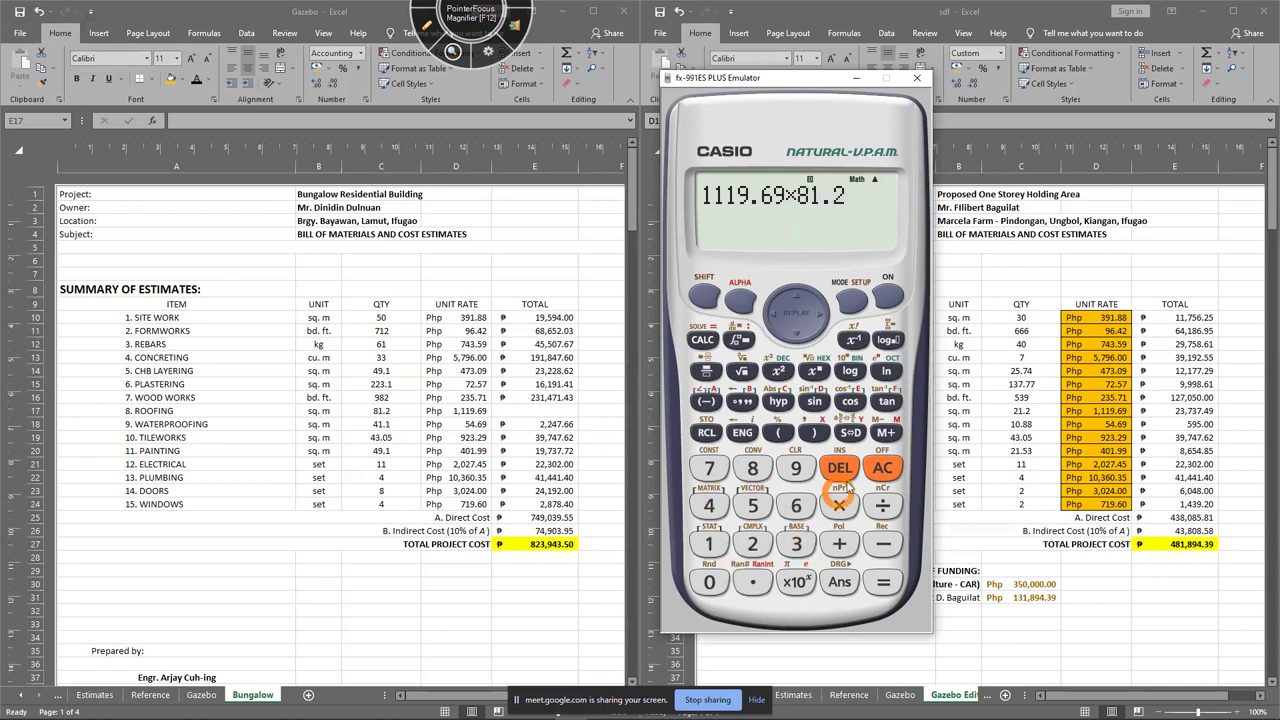
{"action": "left_click", "coordinate": [882, 586]}
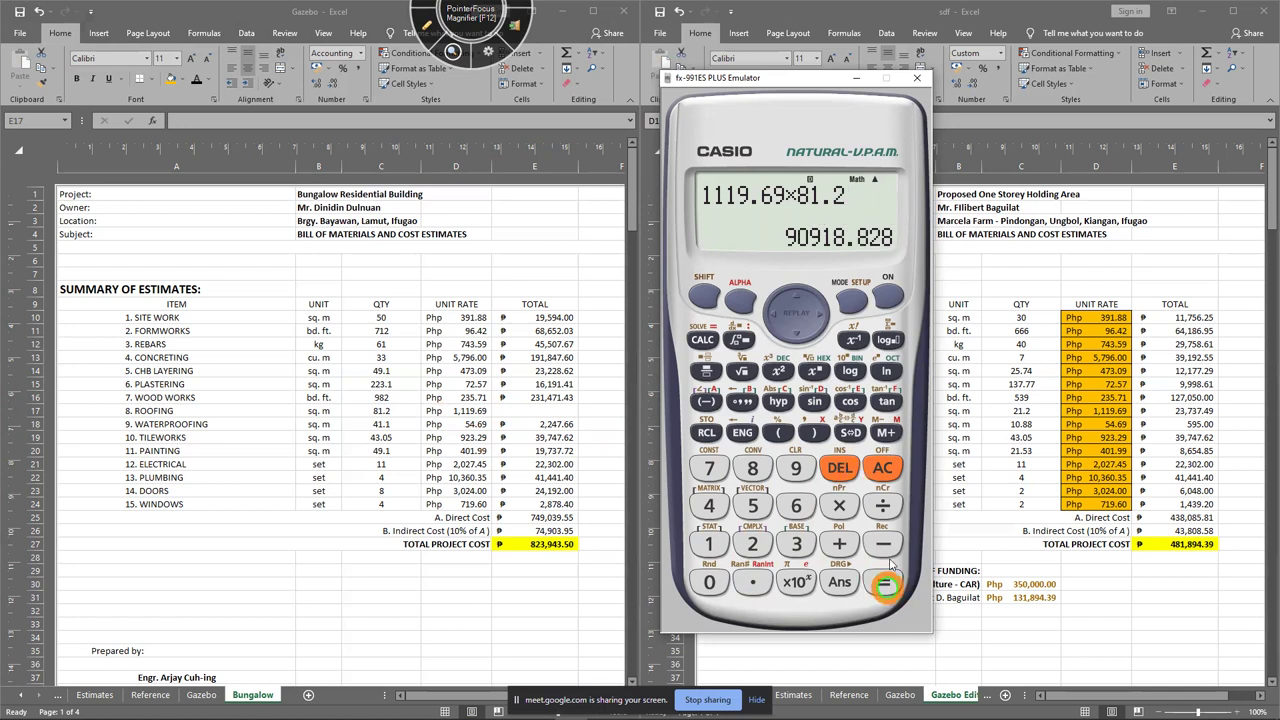
Enter the formula =D17*C17 in E17 for the Roofing total
{"action": "left_click", "coordinate": [540, 411]}
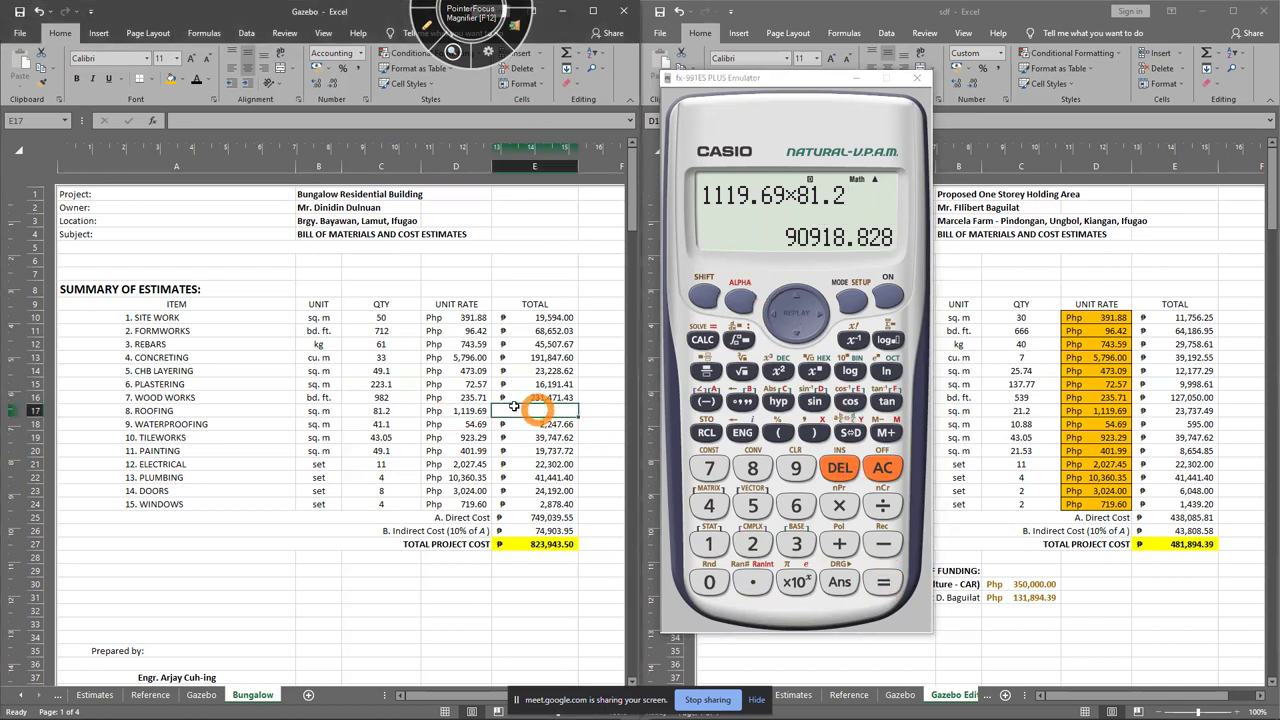
{"action": "type", "text": "="}
{"action": "left_click", "coordinate": [466, 410]}
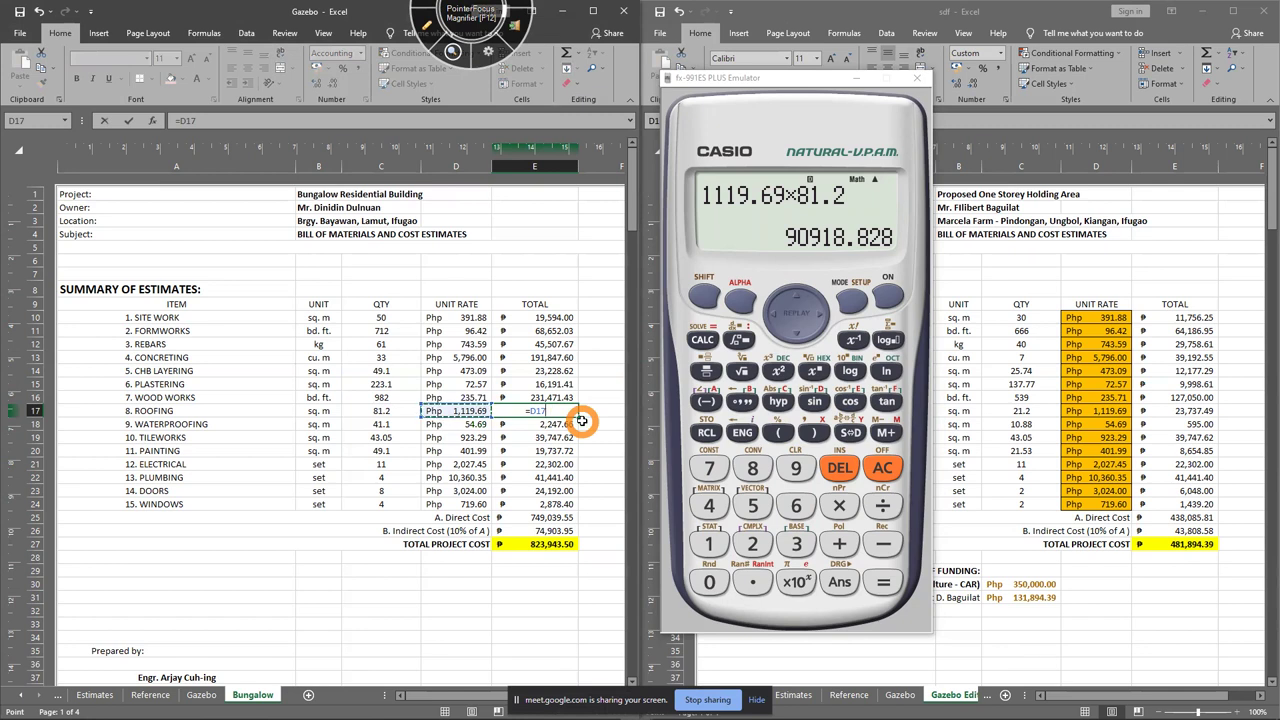
{"action": "left_click", "coordinate": [381, 410]}
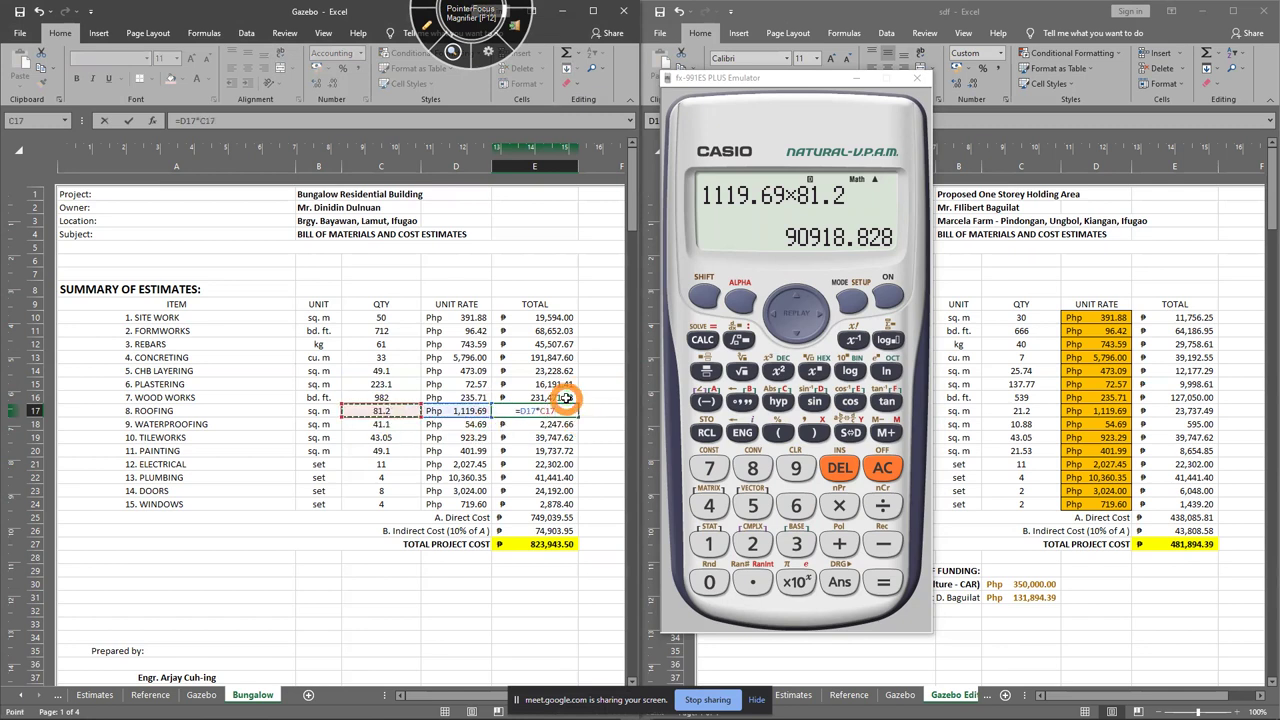
{"action": "key", "text": "Return"}
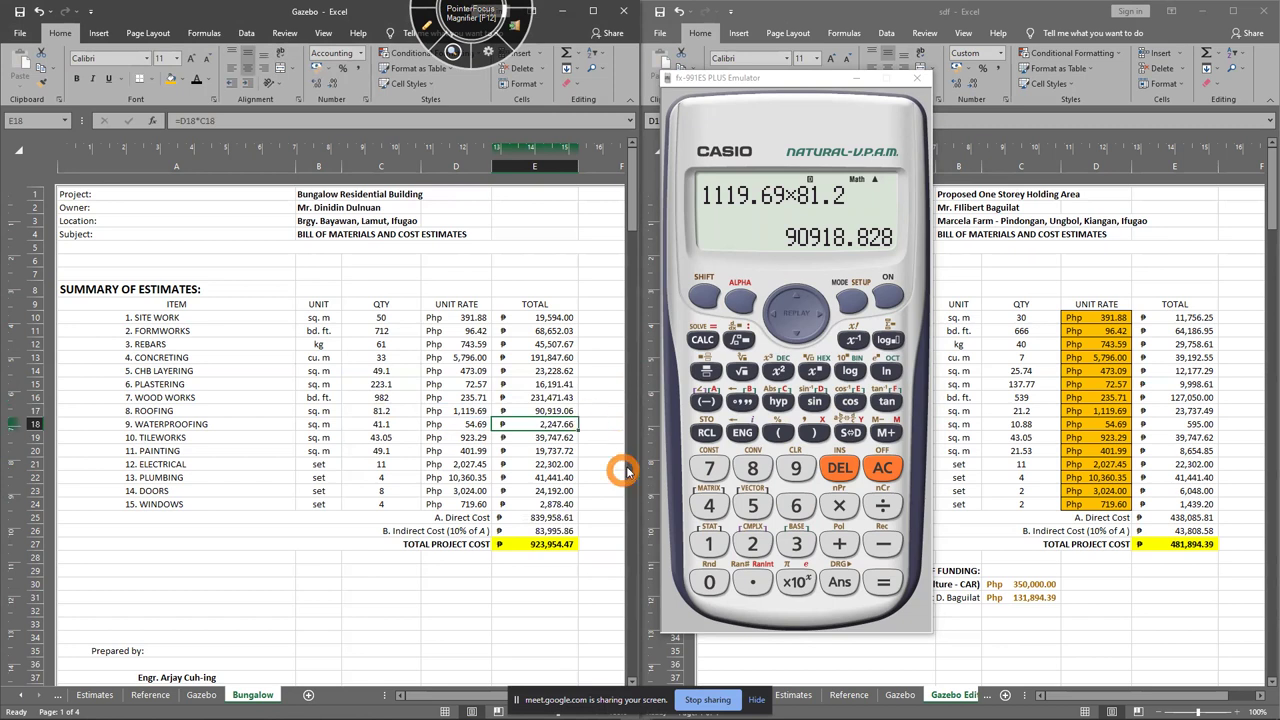
Circle the direct, indirect and total project cost rows and the Total column with the annotation pen, and clear the markings
{"action": "left_click", "coordinate": [427, 27]}
{"action": "mouse_move", "coordinate": [380, 562]}
{"action": "left_mouse_down"}
{"action": "mouse_move", "coordinate": [550, 512]}
{"action": "mouse_move", "coordinate": [393, 583]}
{"action": "left_mouse_up"}
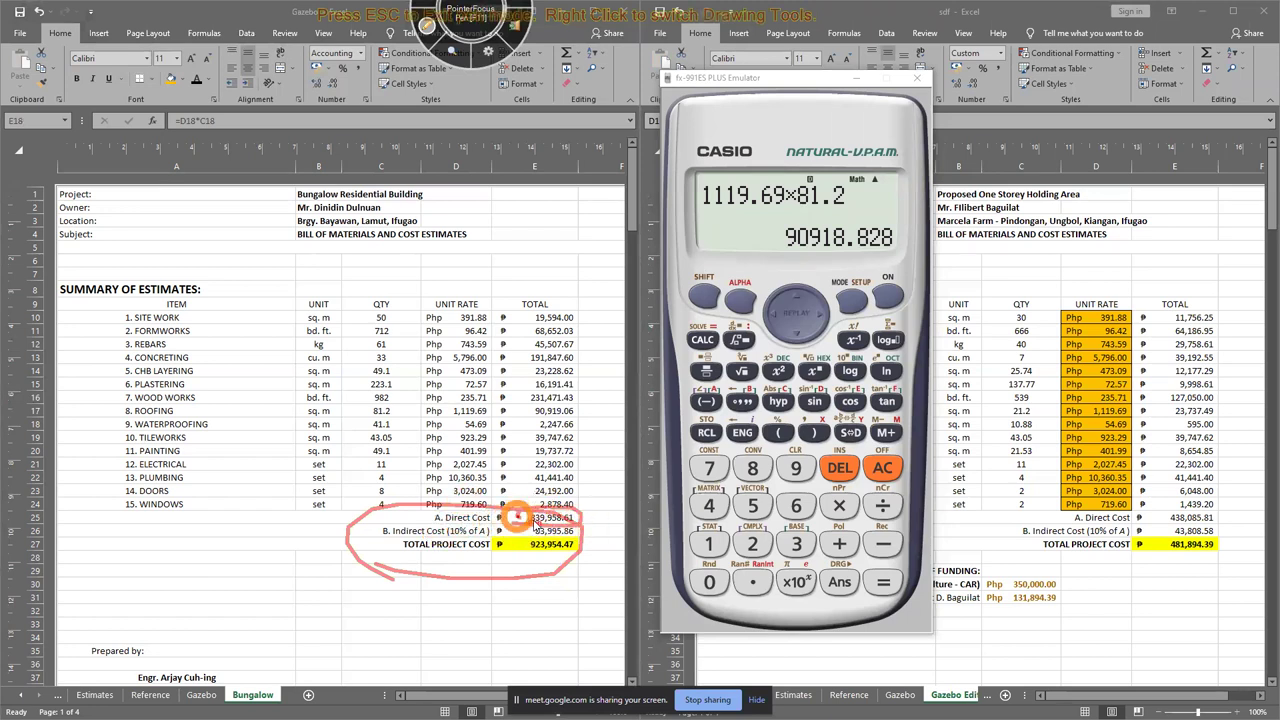
{"action": "mouse_move", "coordinate": [583, 497]}
{"action": "left_mouse_down"}
{"action": "mouse_move", "coordinate": [600, 340]}
{"action": "mouse_move", "coordinate": [517, 323]}
{"action": "mouse_move", "coordinate": [535, 505]}
{"action": "left_mouse_up"}
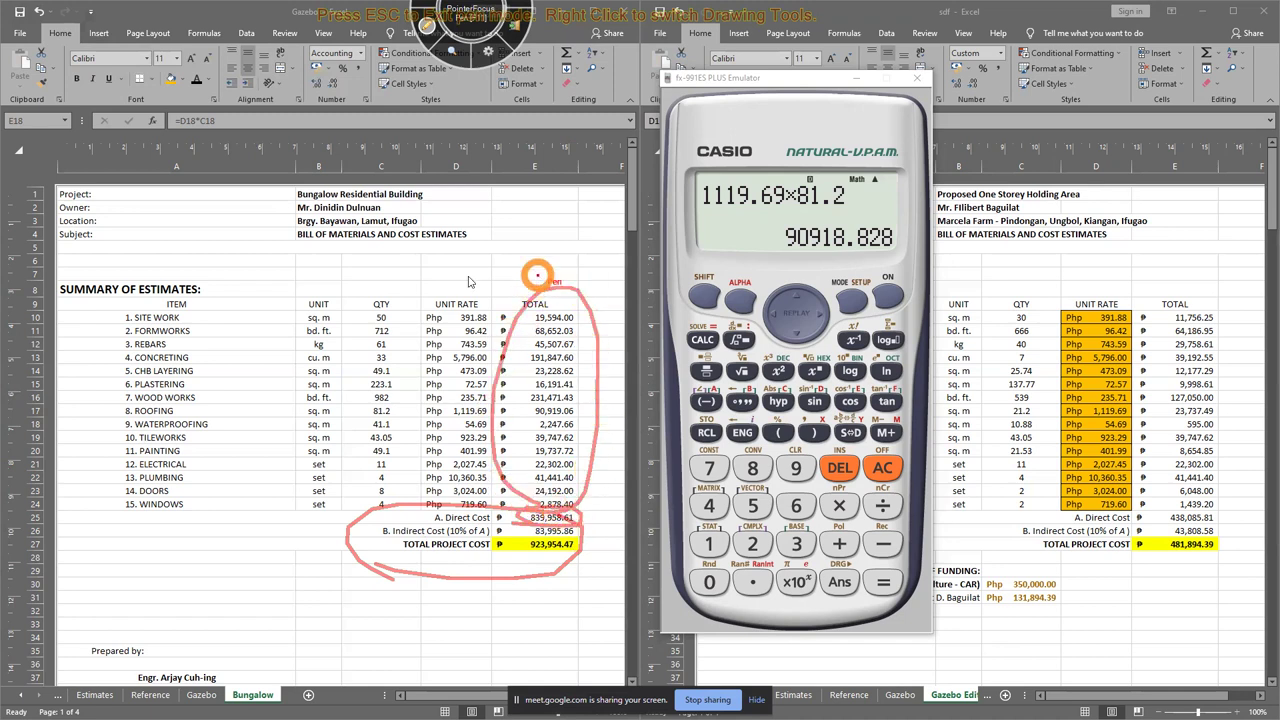
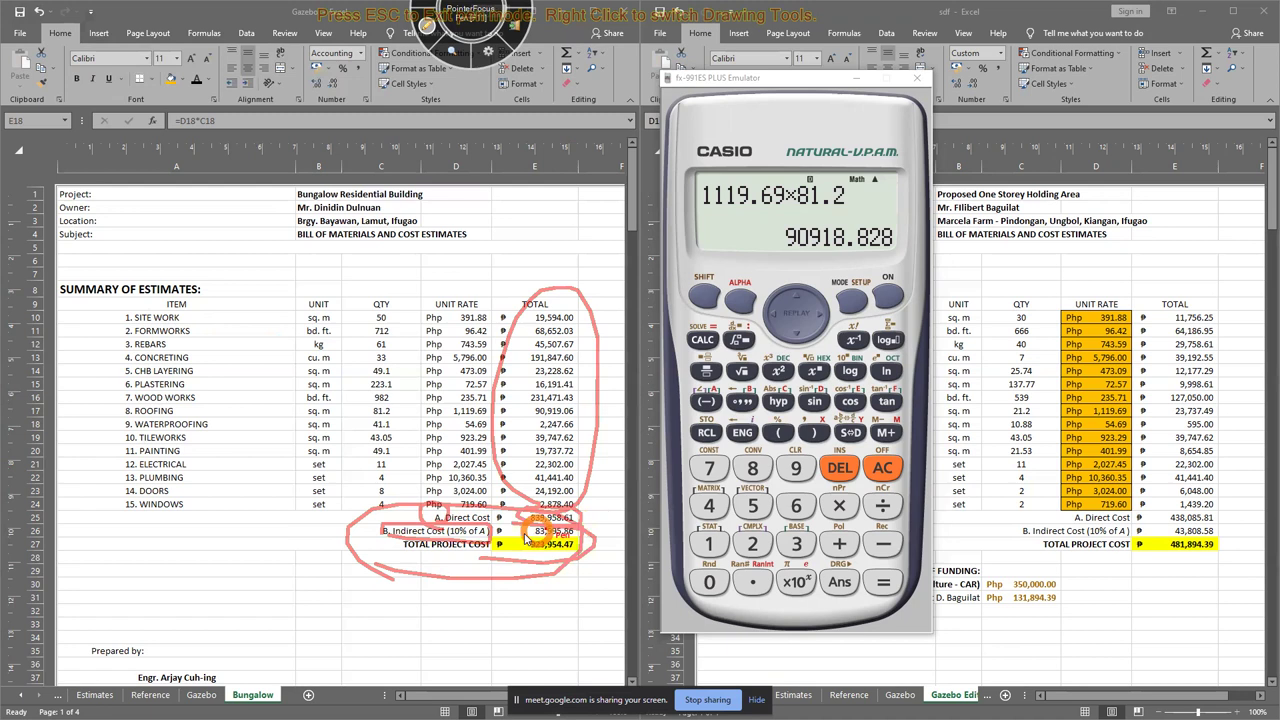
{"action": "key", "text": "Escape"}
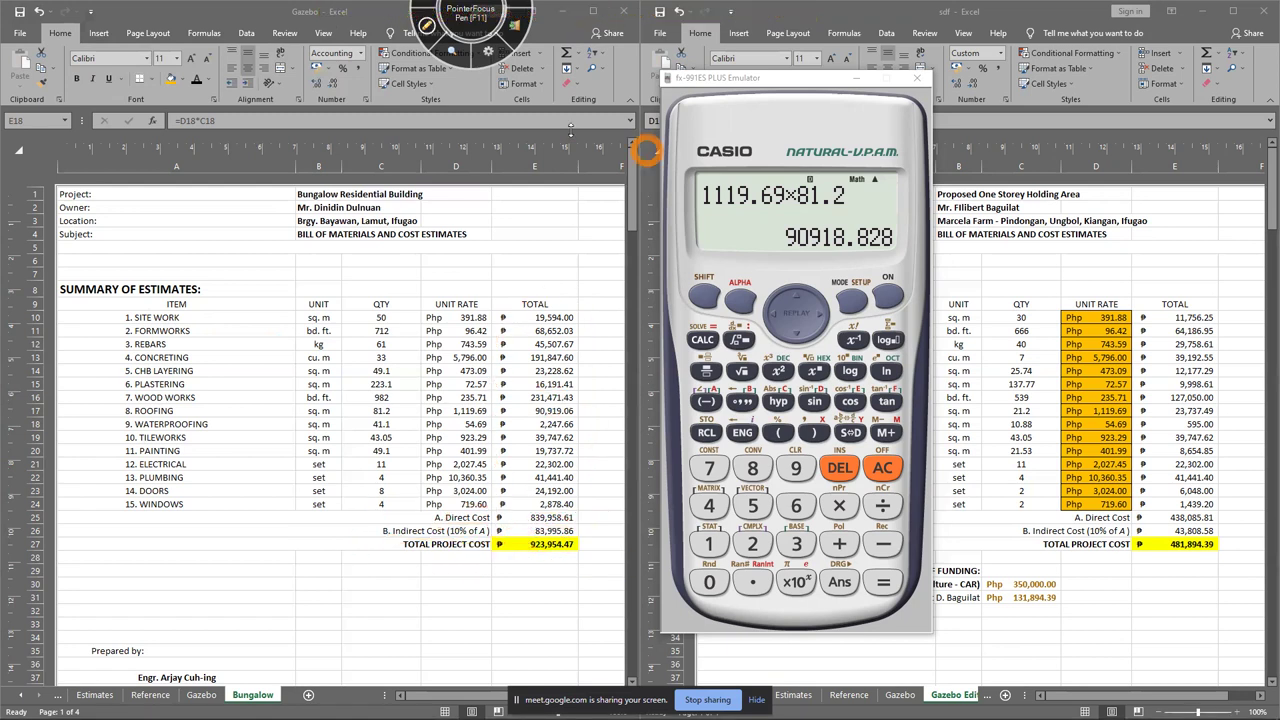
Circle the three cost summary rows again, mark the total project cost amount, and clear the pen markings
{"action": "left_click", "coordinate": [426, 27]}
{"action": "mouse_move", "coordinate": [400, 551]}
{"action": "left_mouse_down"}
{"action": "mouse_move", "coordinate": [588, 516]}
{"action": "mouse_move", "coordinate": [383, 543]}
{"action": "mouse_move", "coordinate": [402, 574]}
{"action": "left_mouse_up"}
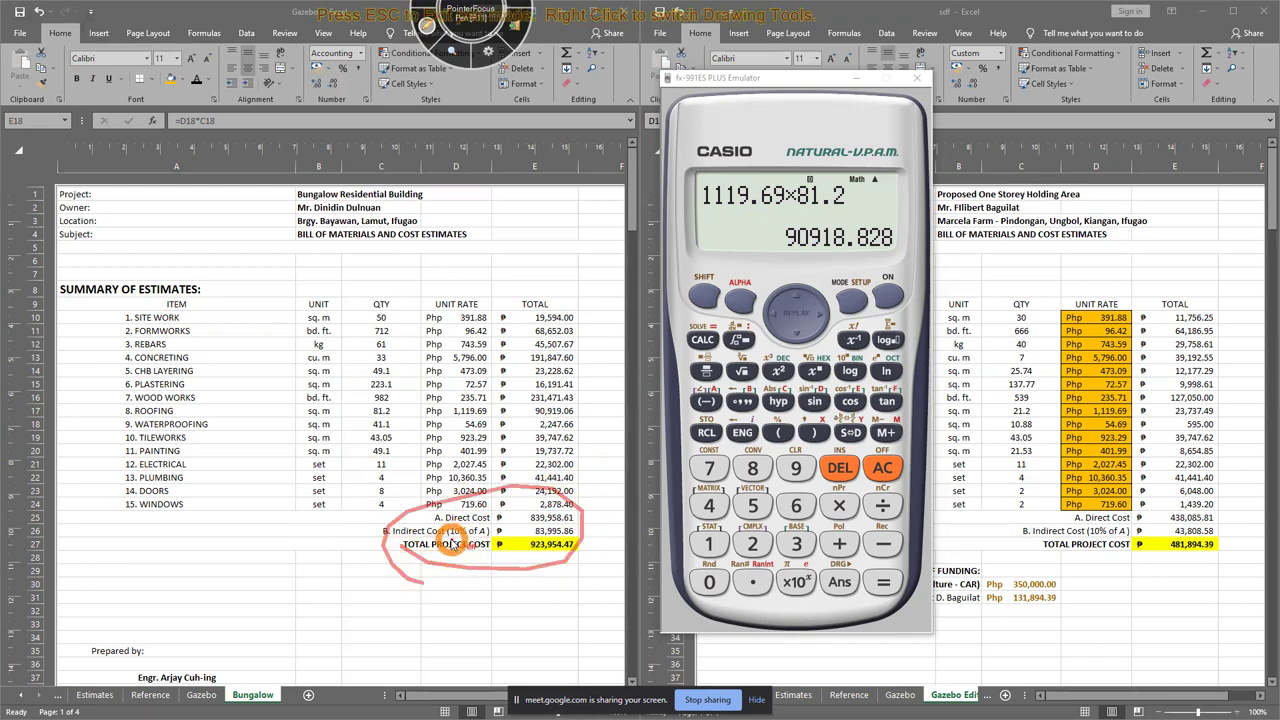
{"action": "left_click", "coordinate": [429, 29]}
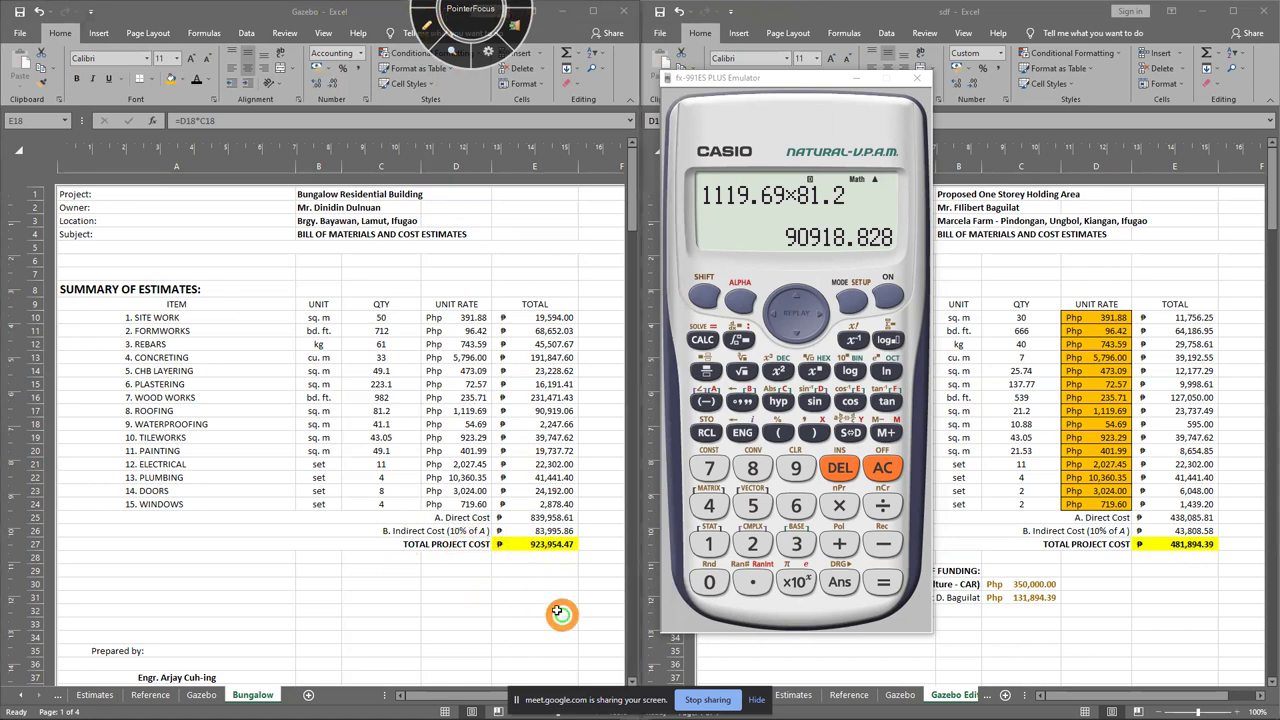
{"action": "left_click", "coordinate": [429, 24]}
{"action": "mouse_move", "coordinate": [525, 550]}
{"action": "left_mouse_down"}
{"action": "mouse_move", "coordinate": [495, 552]}
{"action": "mouse_move", "coordinate": [545, 527]}
{"action": "mouse_move", "coordinate": [497, 545]}
{"action": "left_mouse_up"}
{"action": "left_click", "coordinate": [427, 24]}
Switch to the PowerPoint slide show and display the Problem 1 slide
{"action": "mouse_move", "coordinate": [619, 705]}
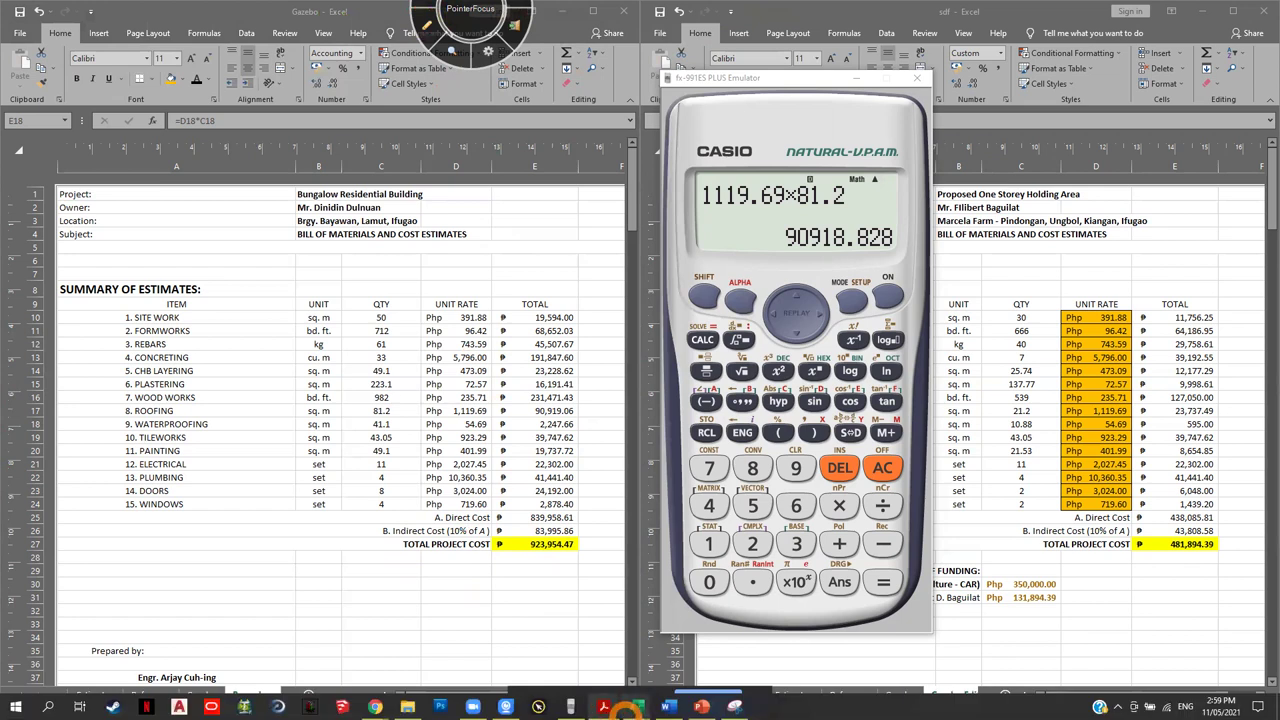
{"action": "left_click", "coordinate": [705, 706]}
{"action": "key", "text": "Right"}
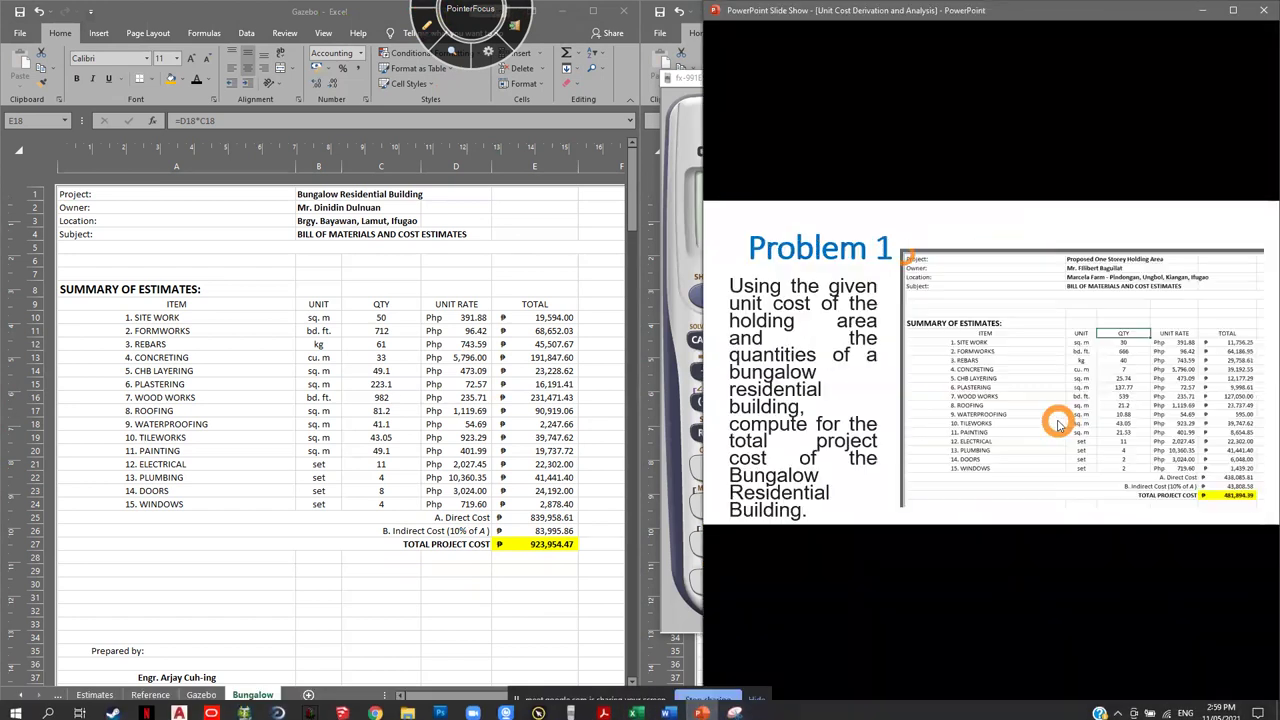
Mark the project cost requirement in the Problem 1 text and circle the Bungalow Residential Building title in the worksheet
{"action": "left_click", "coordinate": [427, 24]}
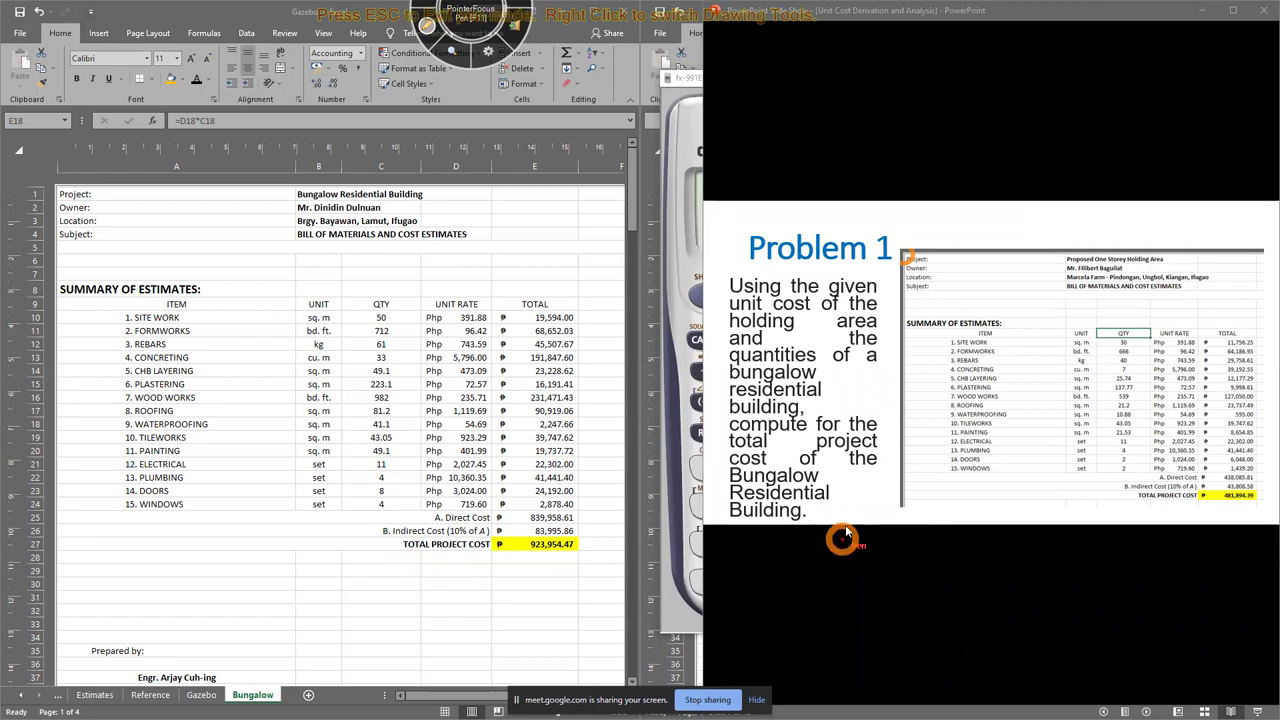
{"action": "left_click_drag", "start_coordinate": [726, 519], "coordinate": [788, 519]}
{"action": "mouse_move", "coordinate": [857, 500]}
{"action": "left_mouse_down"}
{"action": "mouse_move", "coordinate": [862, 455]}
{"action": "mouse_move", "coordinate": [775, 425]}
{"action": "mouse_move", "coordinate": [714, 490]}
{"action": "mouse_move", "coordinate": [800, 518]}
{"action": "left_mouse_up"}
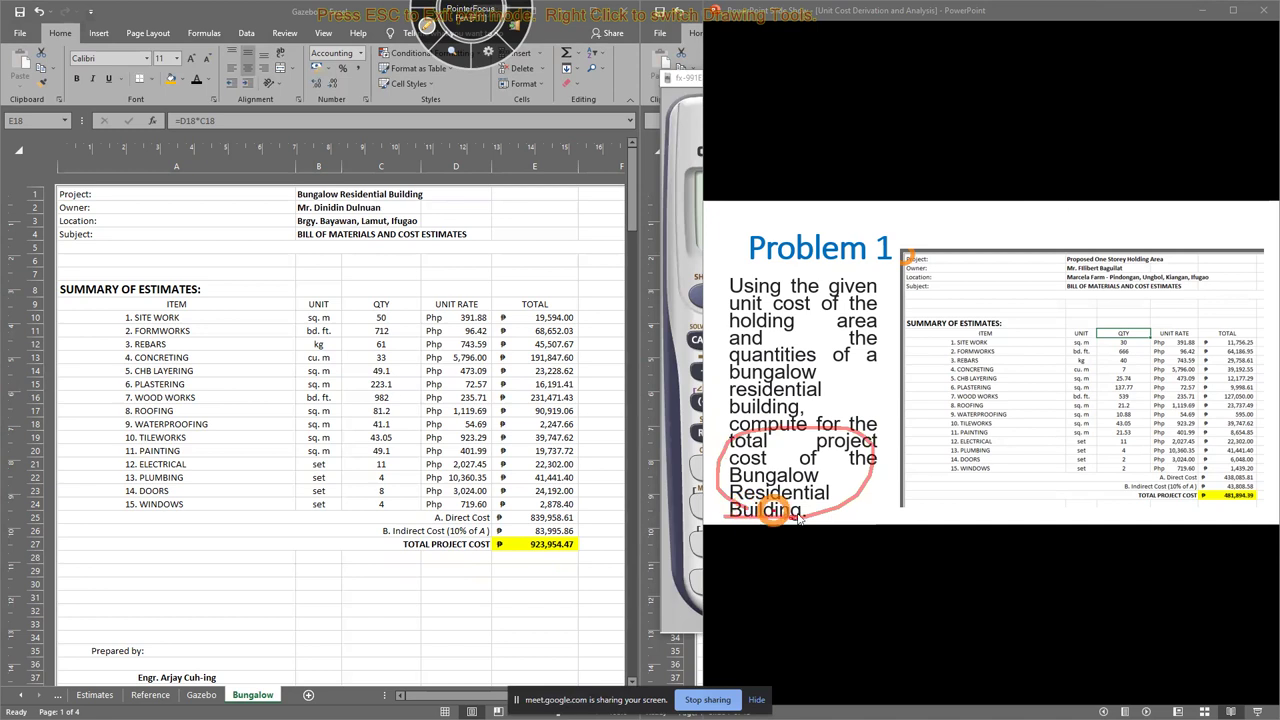
{"action": "mouse_move", "coordinate": [289, 206]}
{"action": "left_mouse_down"}
{"action": "mouse_move", "coordinate": [400, 205]}
{"action": "mouse_move", "coordinate": [423, 189]}
{"action": "mouse_move", "coordinate": [277, 194]}
{"action": "mouse_move", "coordinate": [292, 204]}
{"action": "left_mouse_up"}
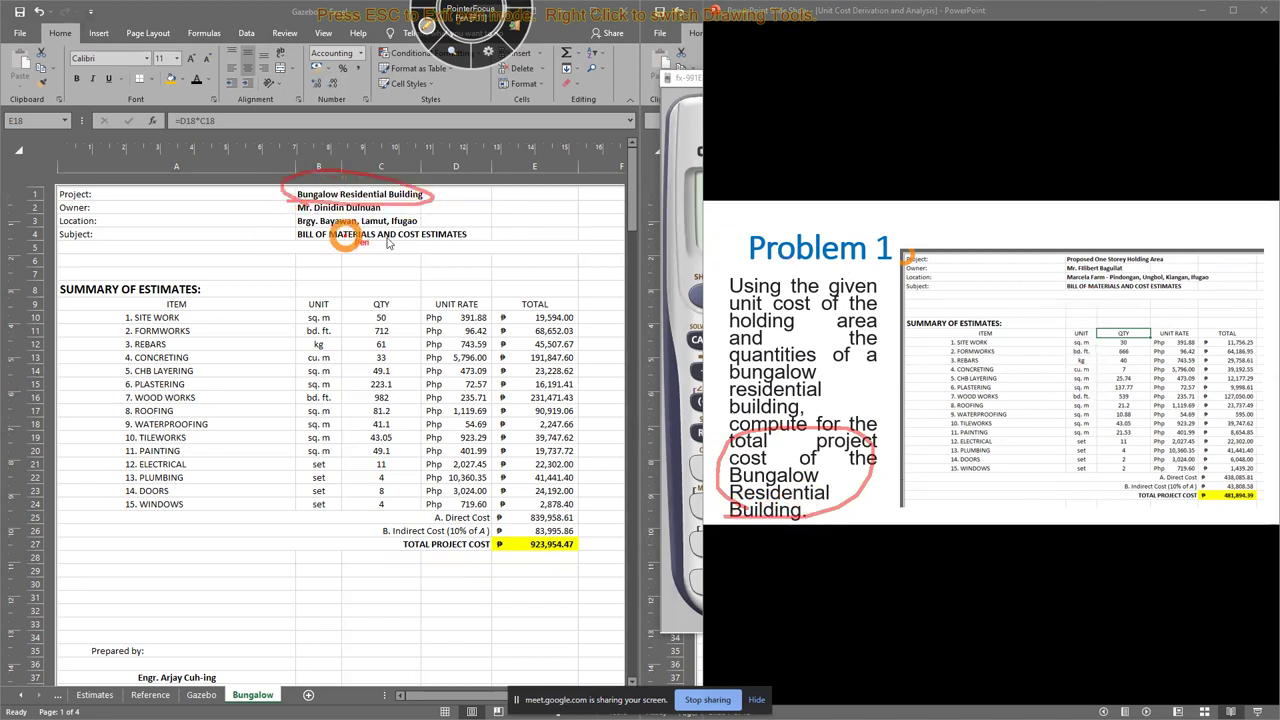
Circle the holding area's project details, its estimate table and its Unit Rate column on the Problem 1 slide
{"action": "mouse_move", "coordinate": [1032, 490]}
{"action": "left_mouse_down"}
{"action": "mouse_move", "coordinate": [1145, 520]}
{"action": "mouse_move", "coordinate": [1105, 270]}
{"action": "mouse_move", "coordinate": [1028, 390]}
{"action": "mouse_move", "coordinate": [1110, 268]}
{"action": "mouse_move", "coordinate": [1069, 295]}
{"action": "mouse_move", "coordinate": [1157, 234]}
{"action": "mouse_move", "coordinate": [1055, 295]}
{"action": "left_mouse_up"}
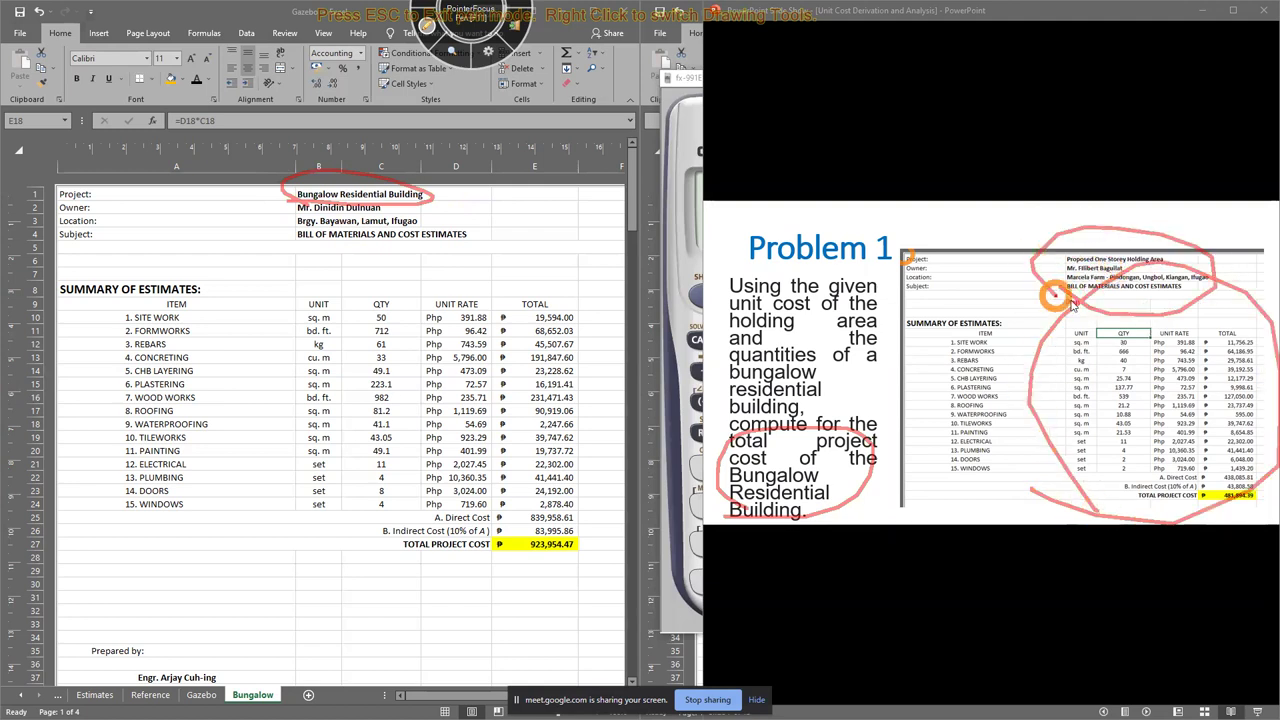
{"action": "left_click_drag", "start_coordinate": [1084, 342], "coordinate": [1078, 338]}
{"action": "mouse_move", "coordinate": [1160, 332]}
{"action": "left_mouse_down"}
{"action": "mouse_move", "coordinate": [1158, 400]}
{"action": "mouse_move", "coordinate": [1205, 350]}
{"action": "mouse_move", "coordinate": [1148, 383]}
{"action": "left_mouse_up"}
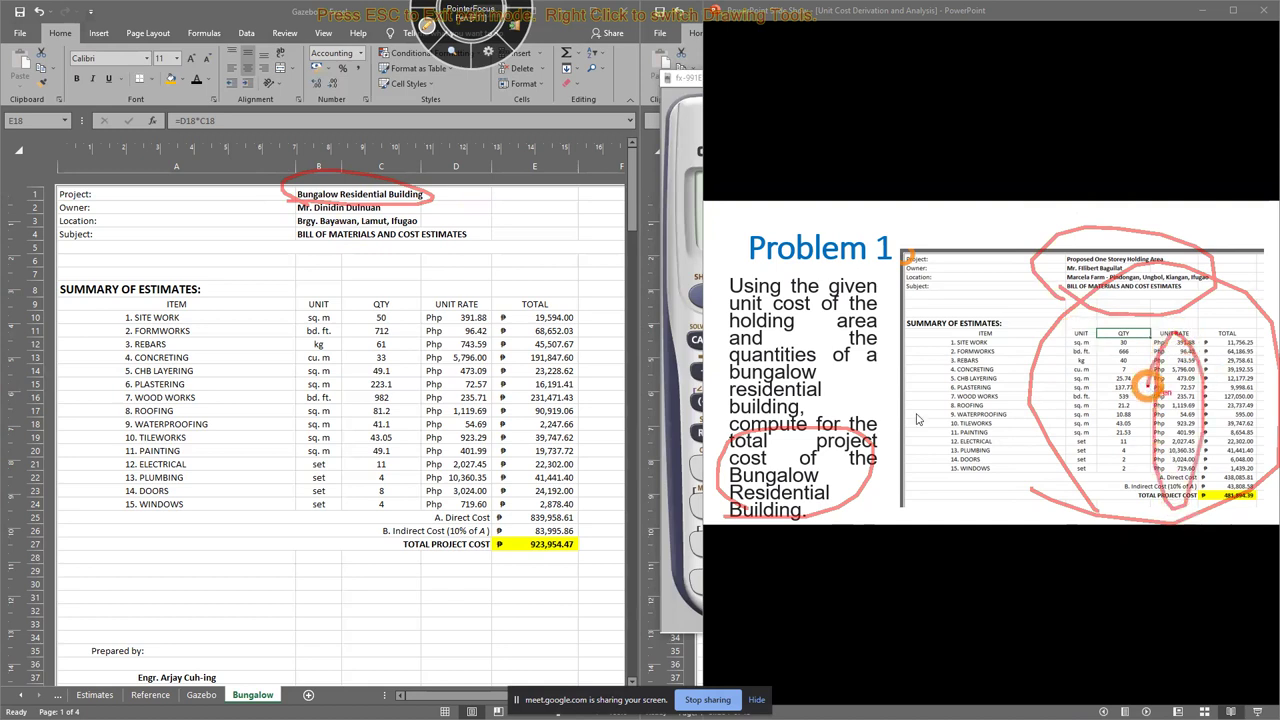
Circle the bungalow sheet's Qty column, Total column and cost summary rows, and clear all pen markings
{"action": "mouse_move", "coordinate": [359, 330]}
{"action": "left_mouse_down"}
{"action": "mouse_move", "coordinate": [415, 320]}
{"action": "mouse_move", "coordinate": [358, 364]}
{"action": "left_mouse_up"}
{"action": "mouse_move", "coordinate": [530, 495]}
{"action": "left_mouse_down"}
{"action": "mouse_move", "coordinate": [586, 323]}
{"action": "mouse_move", "coordinate": [519, 316]}
{"action": "left_mouse_up"}
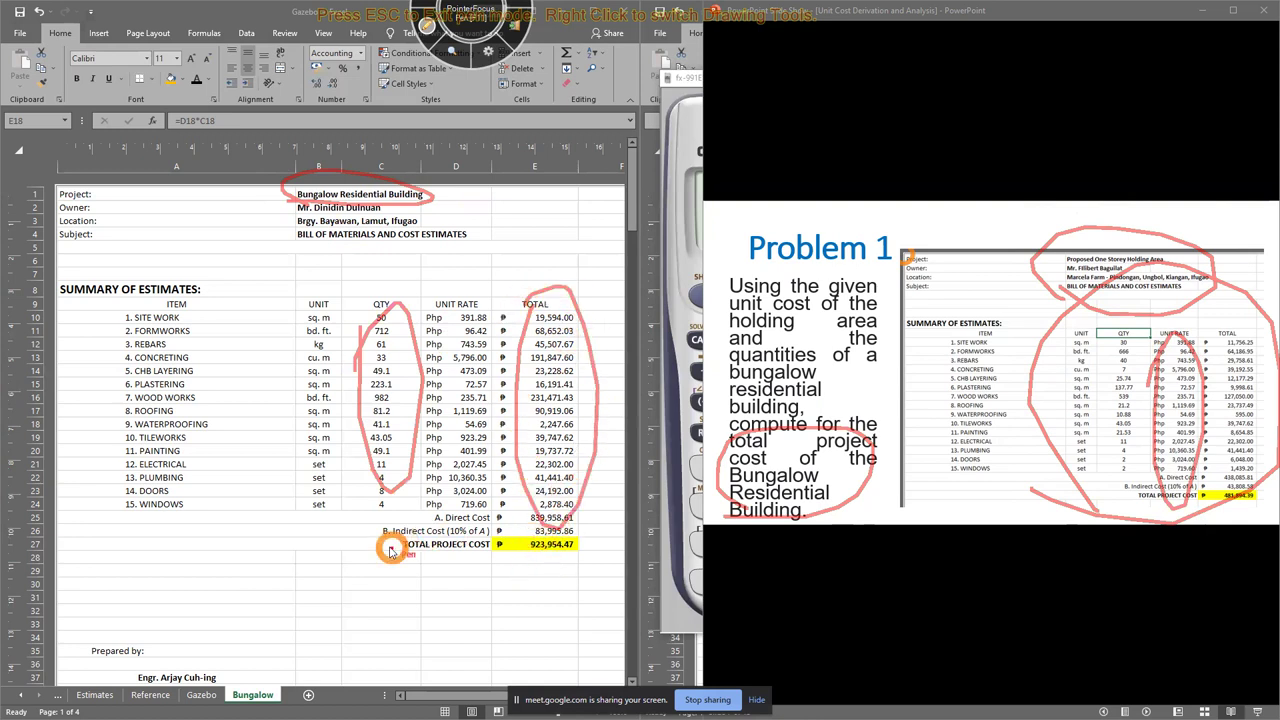
{"action": "mouse_move", "coordinate": [383, 552]}
{"action": "left_mouse_down"}
{"action": "mouse_move", "coordinate": [570, 515]}
{"action": "mouse_move", "coordinate": [358, 528]}
{"action": "mouse_move", "coordinate": [405, 560]}
{"action": "left_mouse_up"}
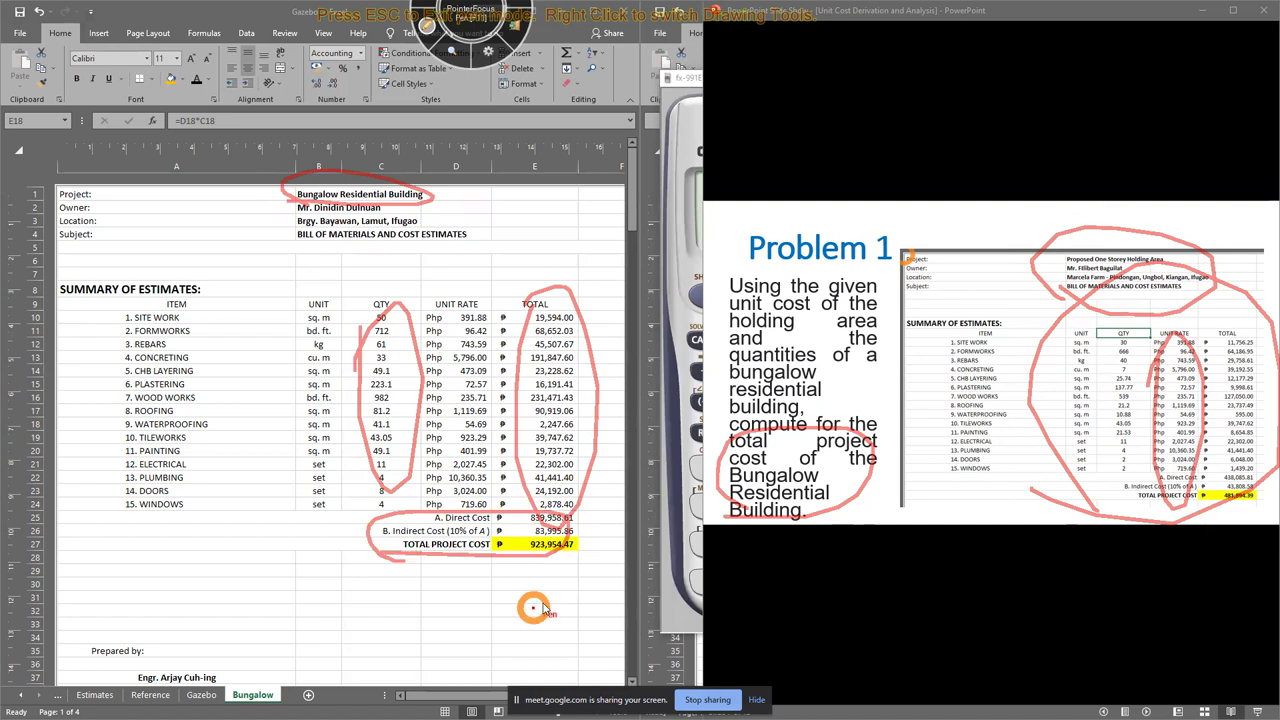
{"action": "left_click", "coordinate": [436, 28]}
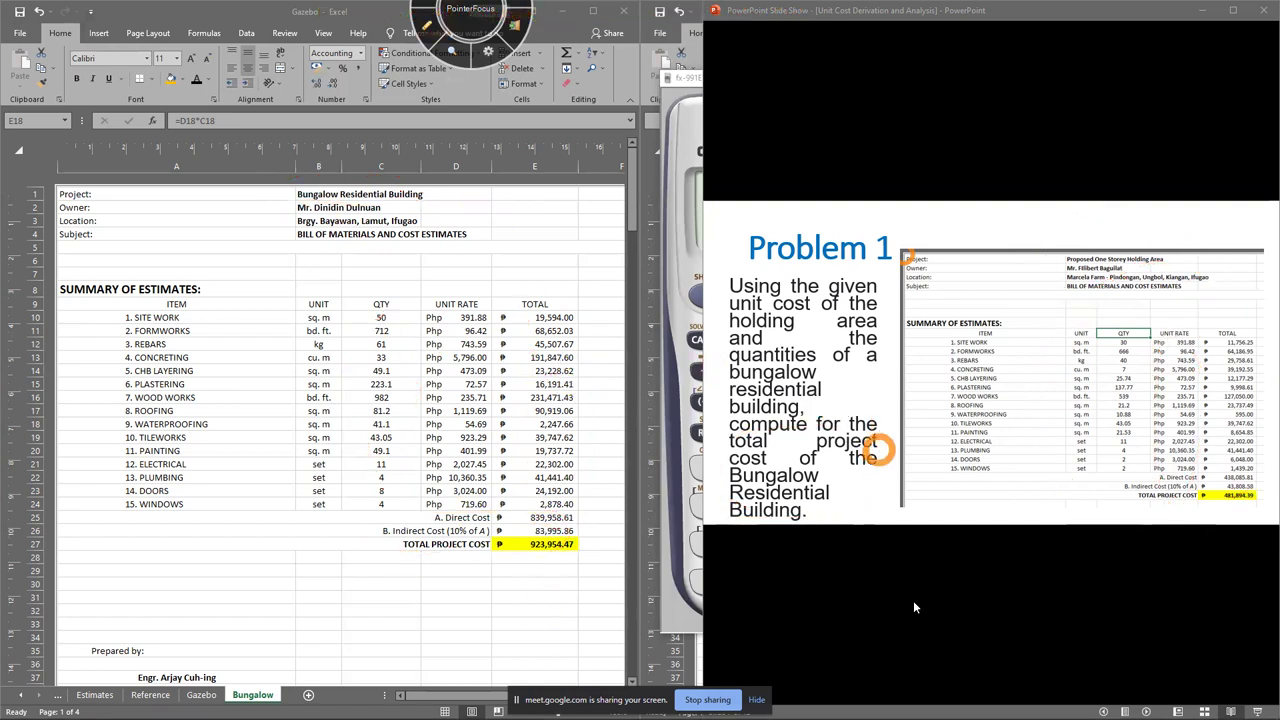
Switch to the Google Meet window in Chrome, check the meeting chat, and minimize the window
{"action": "mouse_move", "coordinate": [970, 715]}
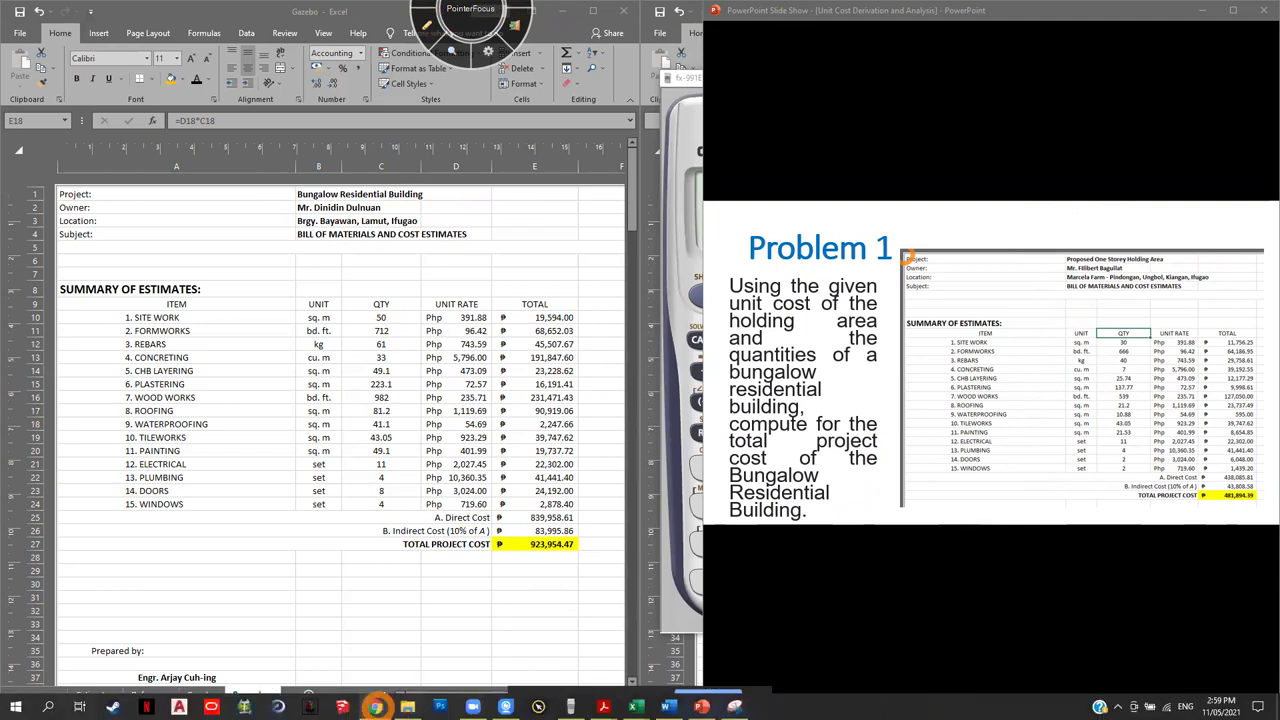
{"action": "mouse_move", "coordinate": [373, 702]}
{"action": "left_click", "coordinate": [336, 668]}
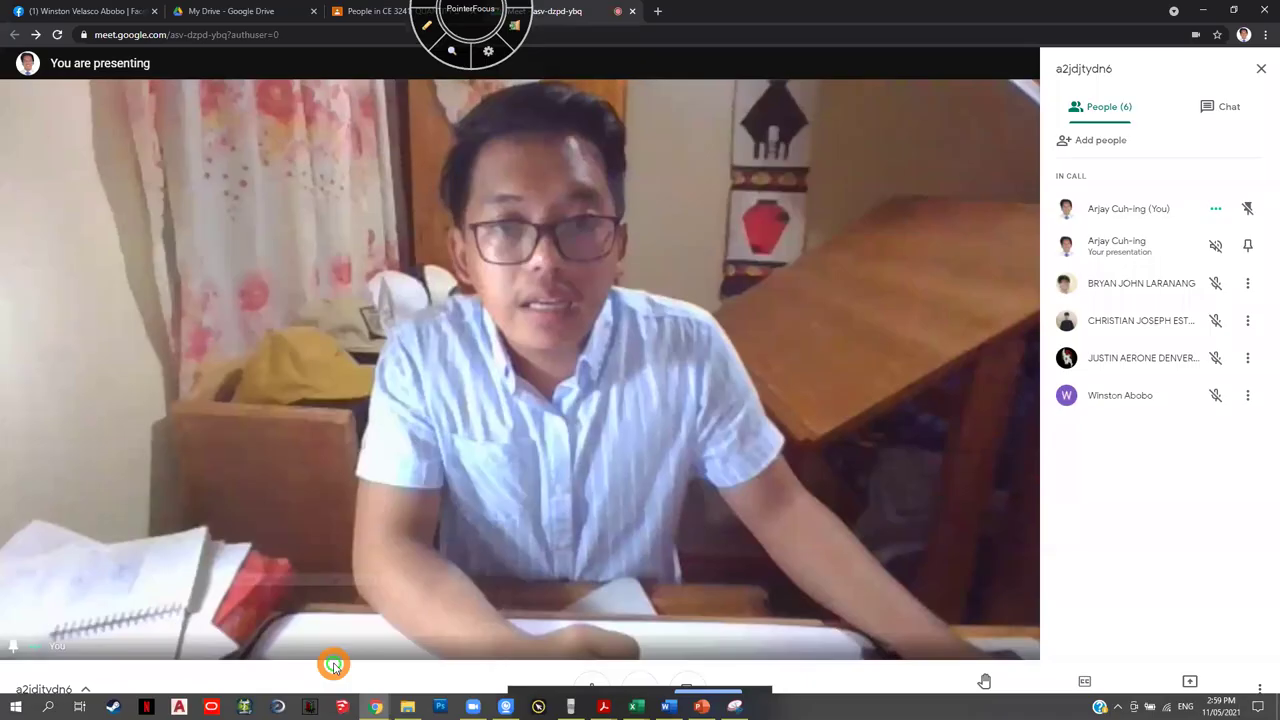
{"action": "left_click", "coordinate": [1205, 107]}
{"action": "left_click", "coordinate": [1203, 10]}
Advance the slide show to the Bungalow Residential Building summary with blank unit rates and totals
{"action": "left_click", "coordinate": [1098, 250]}
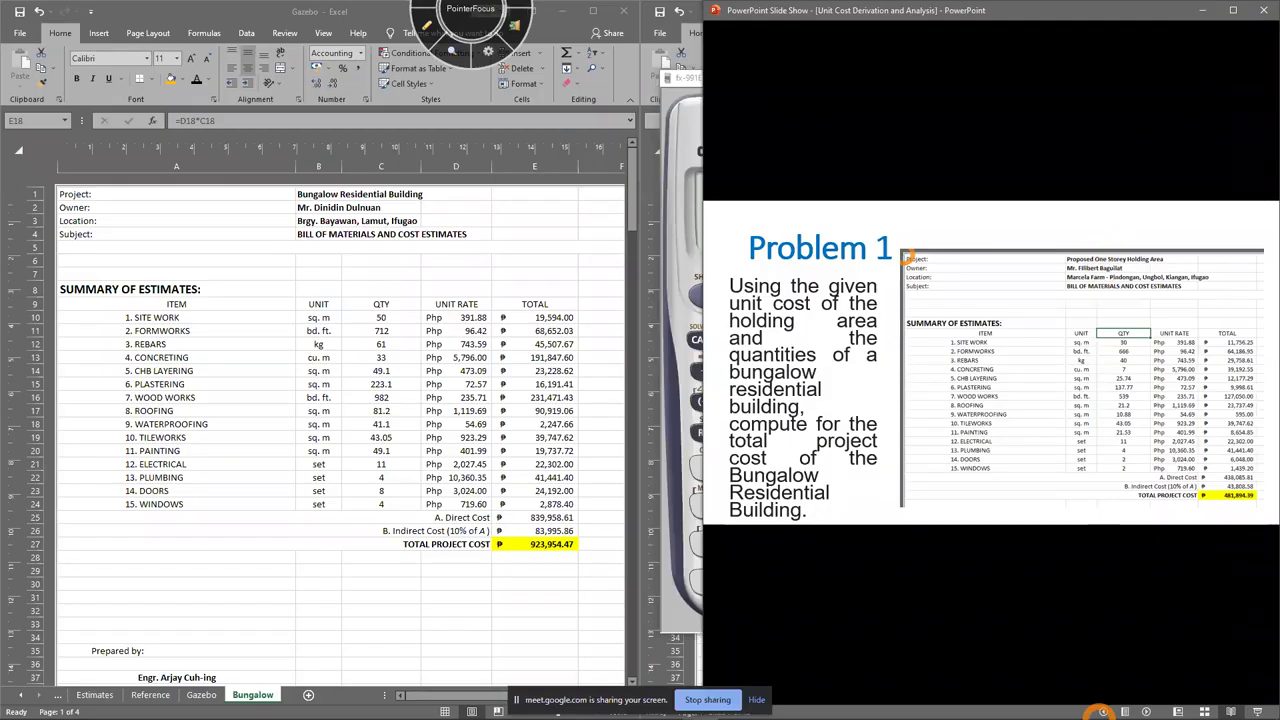
{"action": "left_click", "coordinate": [983, 445]}
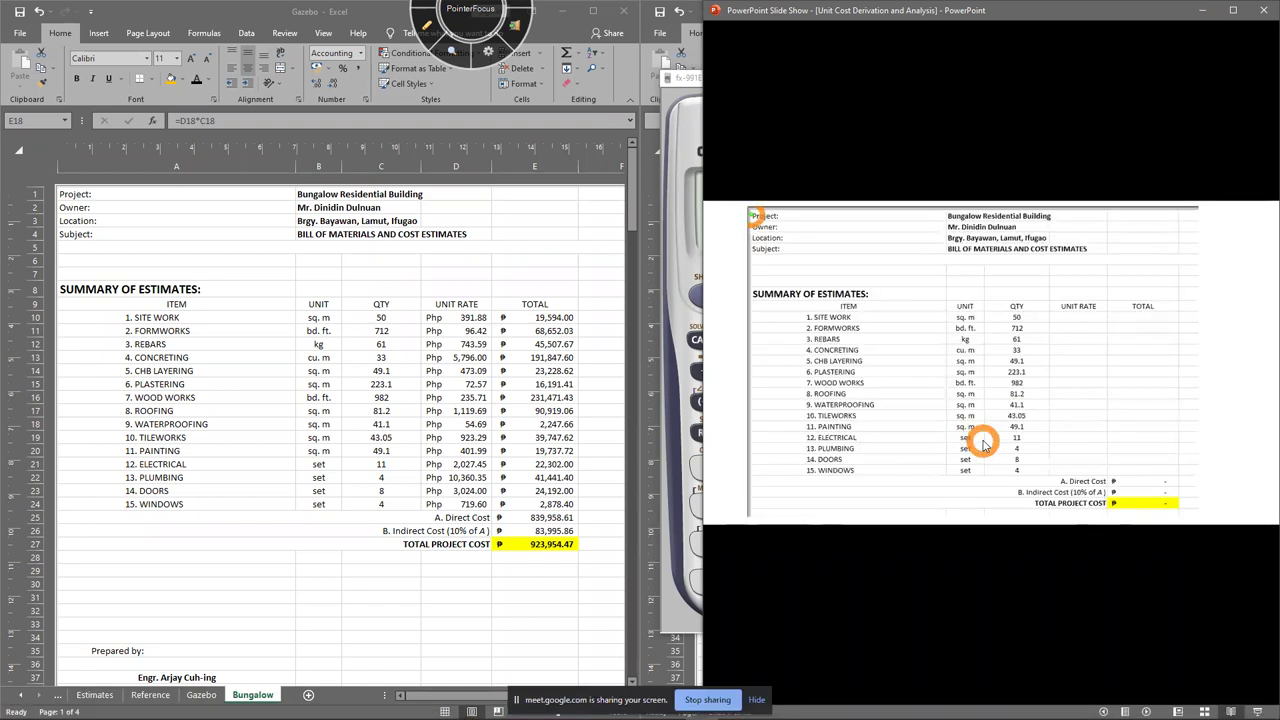
Advance the slide show to Problem 2, circle the bungalow sheet's cost summary amounts, and clear the pen marking
{"action": "left_click", "coordinate": [983, 445]}
{"action": "left_click", "coordinate": [435, 40]}
{"action": "mouse_move", "coordinate": [582, 556]}
{"action": "left_mouse_down"}
{"action": "mouse_move", "coordinate": [525, 513]}
{"action": "mouse_move", "coordinate": [540, 557]}
{"action": "left_mouse_up"}
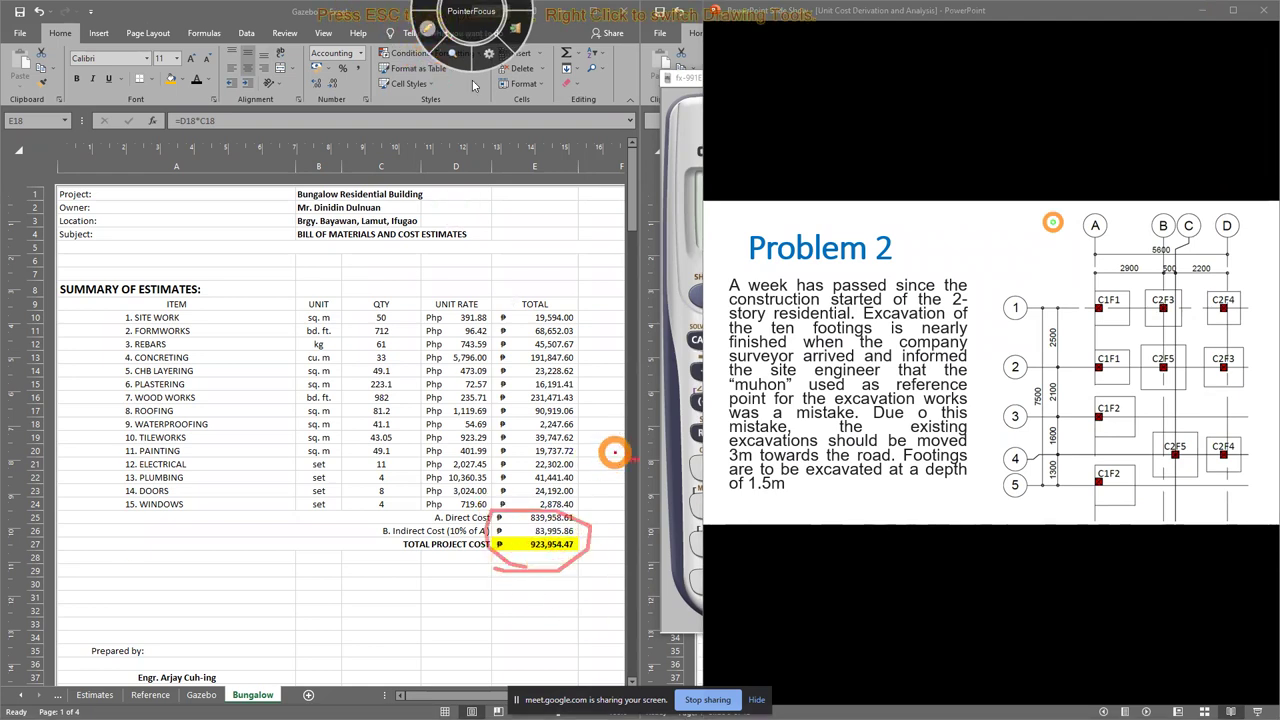
{"action": "left_click", "coordinate": [434, 34]}
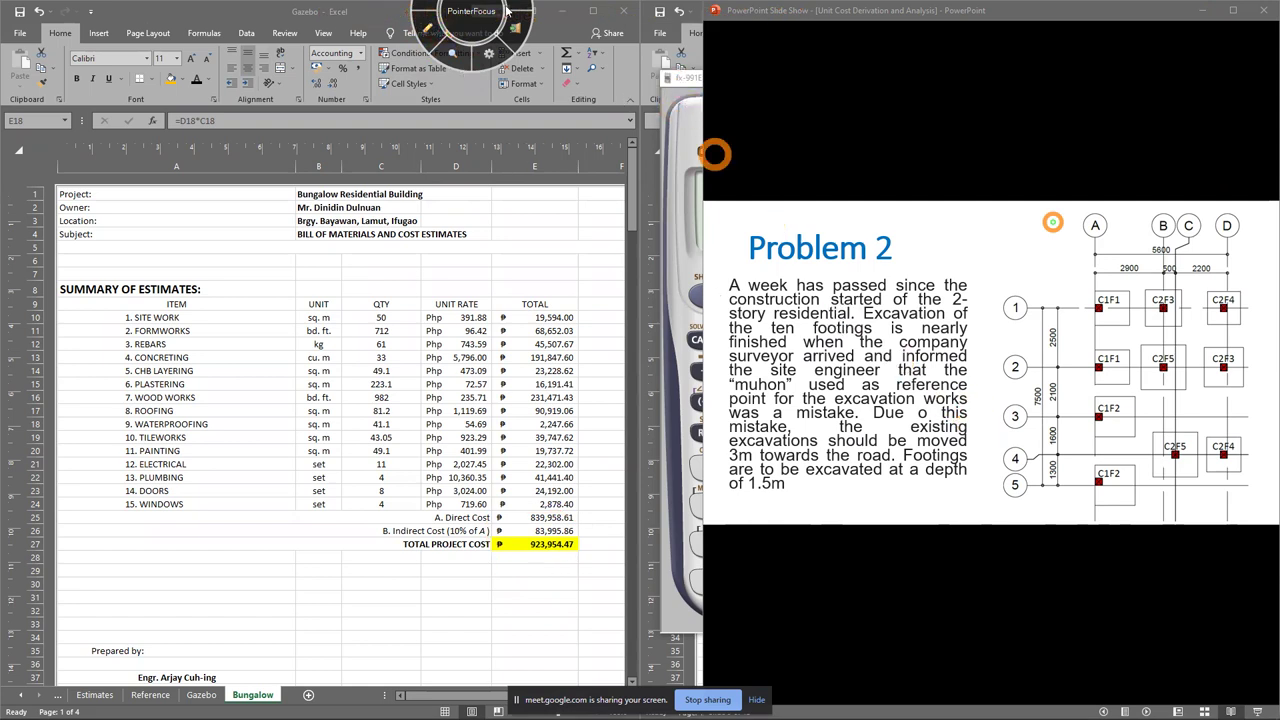
Mark the last lines of the Problem 2 text around the 1.5m excavation depth, and clear the marking
{"action": "left_click", "coordinate": [428, 30]}
{"action": "mouse_move", "coordinate": [737, 502]}
{"action": "left_mouse_down"}
{"action": "mouse_move", "coordinate": [1012, 408]}
{"action": "mouse_move", "coordinate": [740, 467]}
{"action": "mouse_move", "coordinate": [792, 517]}
{"action": "left_mouse_up"}
{"action": "key", "text": "Escape"}
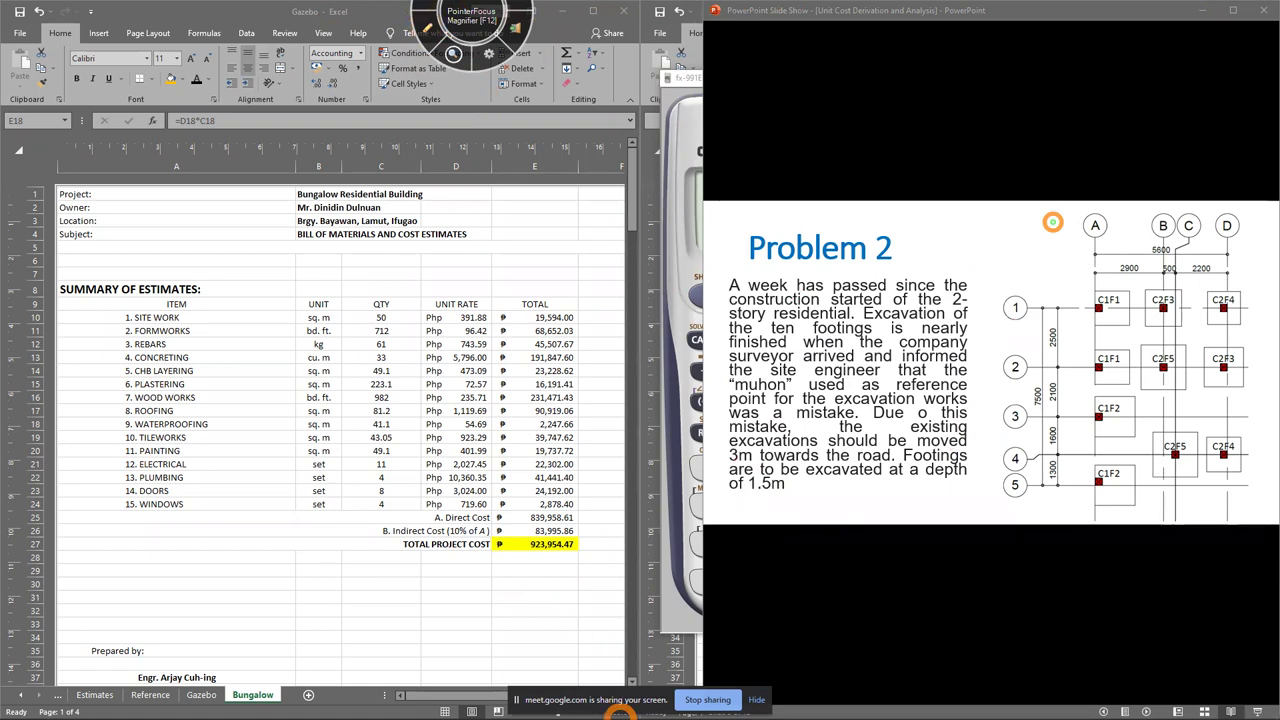
Switch to Two Storey Residence KM.3 Asin.pdf in Acrobat Reader, dock it beside the slide show, and show the perspective on page 1
{"action": "mouse_move", "coordinate": [610, 712]}
{"action": "left_click", "coordinate": [563, 600]}
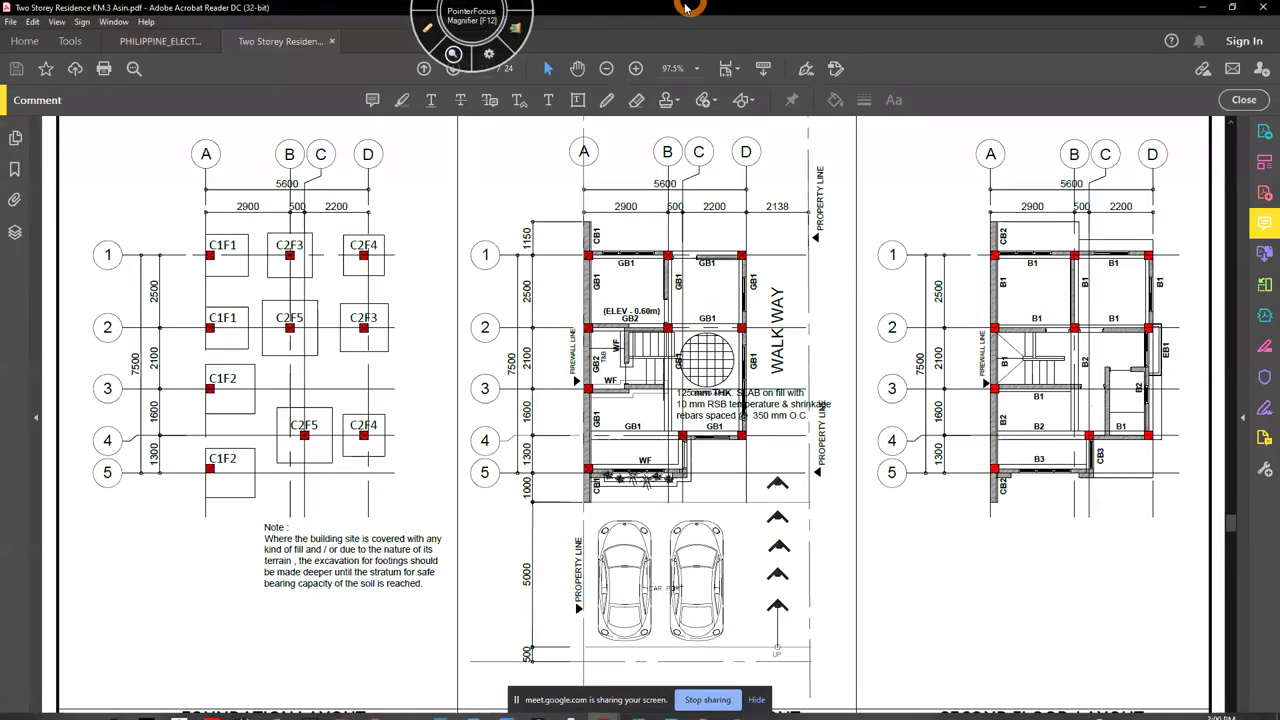
{"action": "key", "text": "super+Left"}
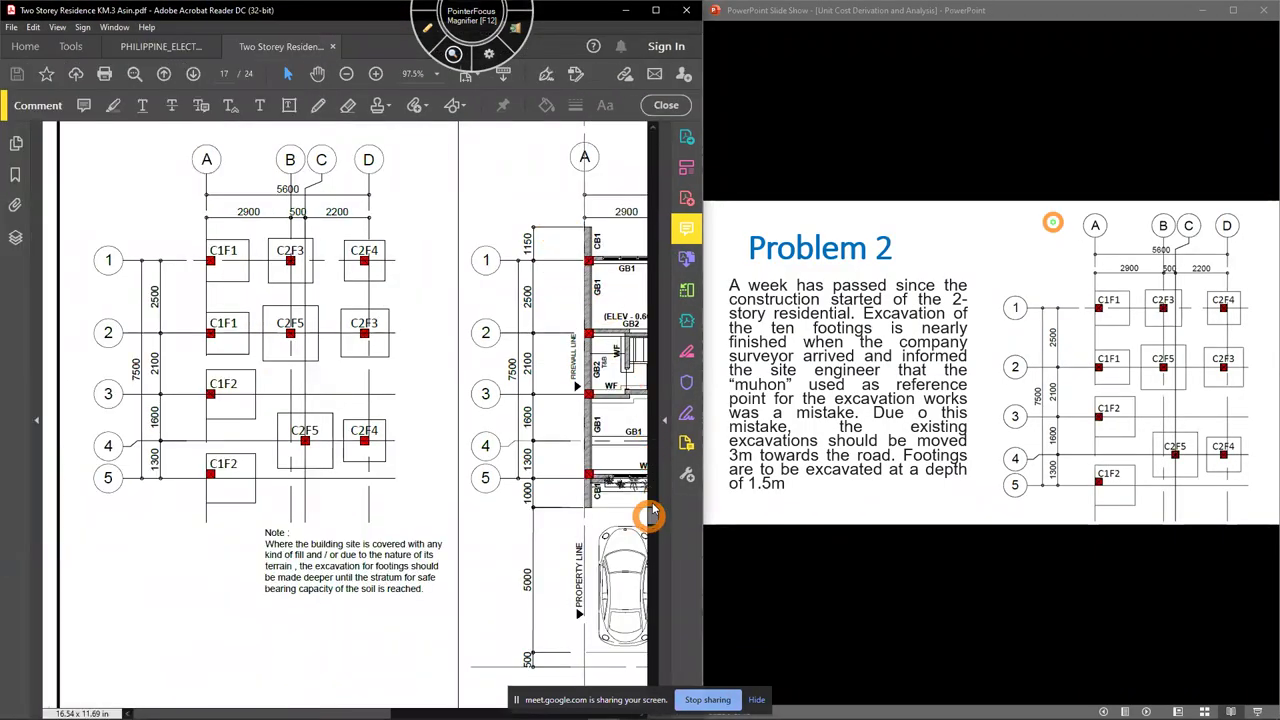
{"action": "mouse_move", "coordinate": [651, 516]}
{"action": "left_mouse_down"}
{"action": "mouse_move", "coordinate": [651, 117]}
{"action": "mouse_move", "coordinate": [651, 137]}
{"action": "left_mouse_up"}
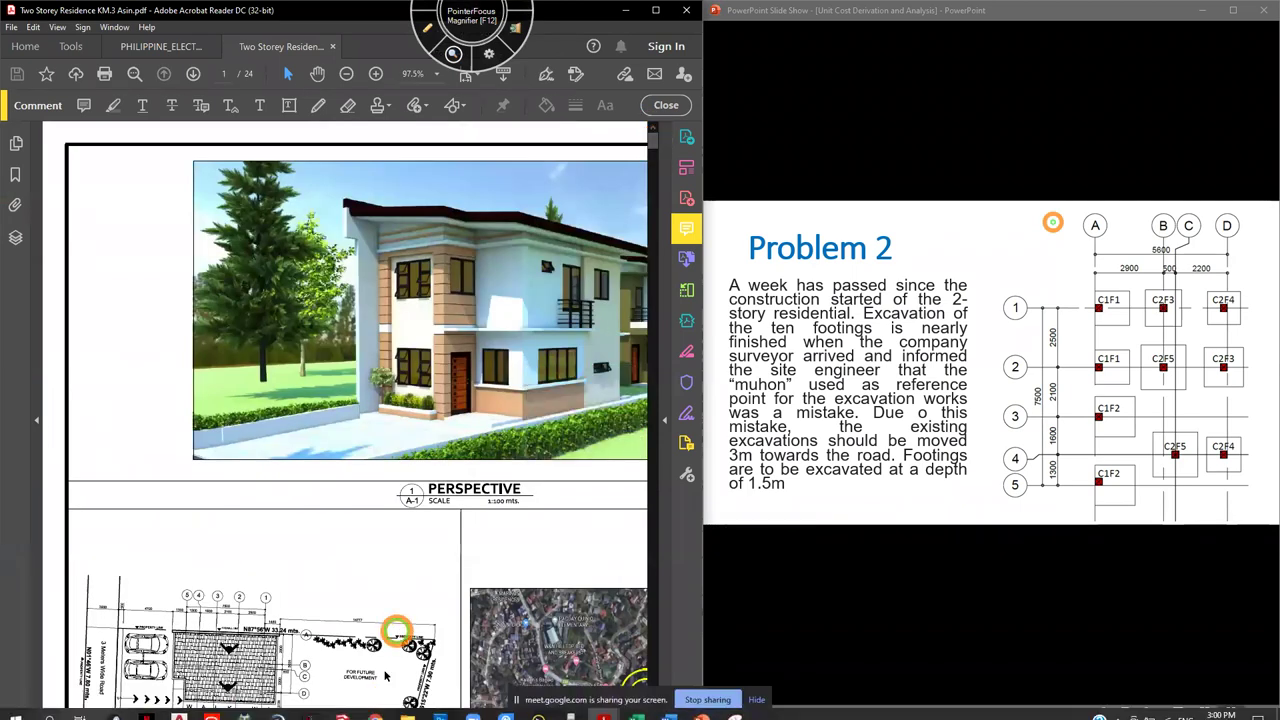
{"action": "scroll", "coordinate": [366, 708], "scroll_direction": "right", "scroll_amount": 3}
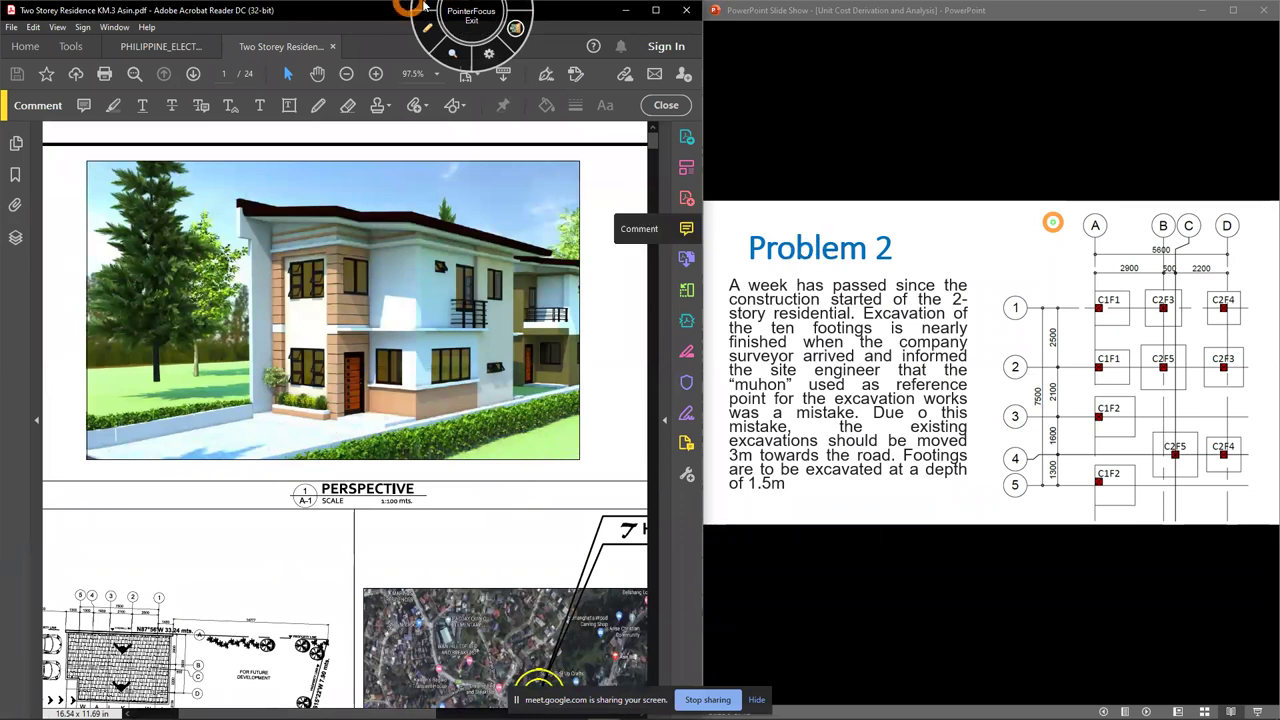
Circle the house perspective in the PDF and underline the 2-story residential construction wording in Problem 2
{"action": "key", "text": "F11"}
{"action": "mouse_move", "coordinate": [275, 513]}
{"action": "left_mouse_down"}
{"action": "mouse_move", "coordinate": [370, 525]}
{"action": "mouse_move", "coordinate": [206, 163]}
{"action": "mouse_move", "coordinate": [318, 465]}
{"action": "left_mouse_up"}
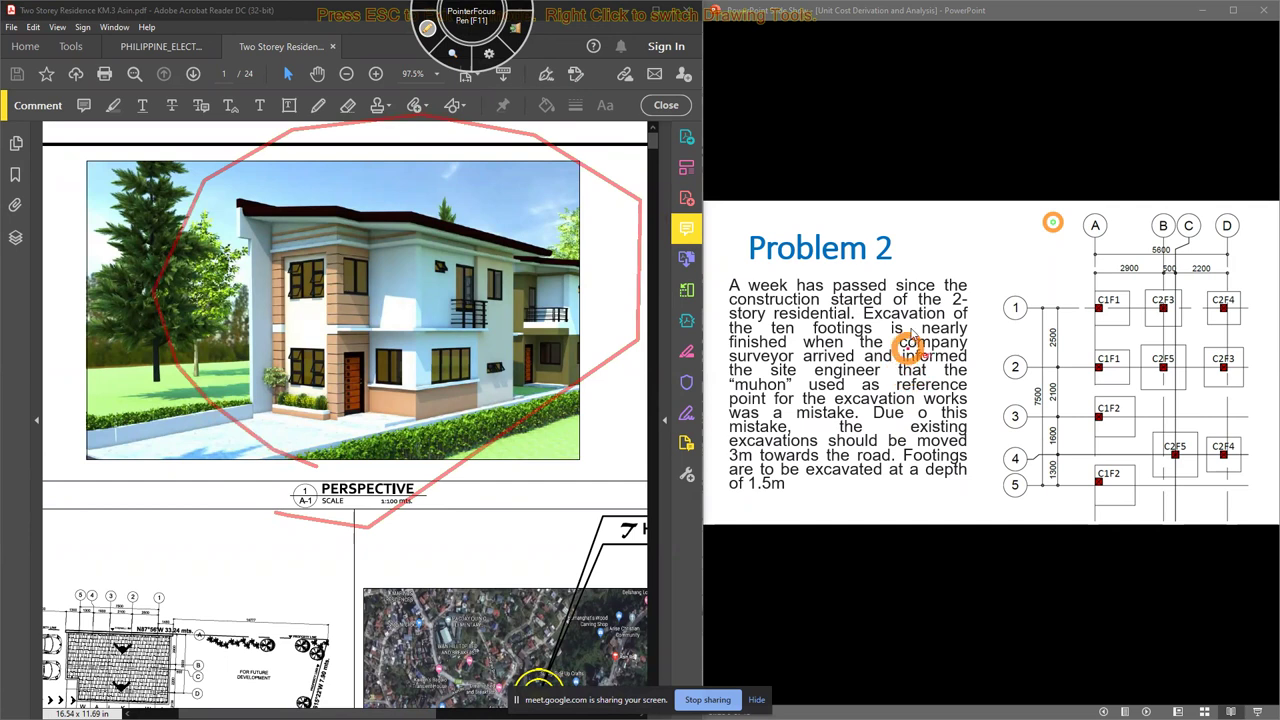
{"action": "mouse_move", "coordinate": [738, 325]}
{"action": "left_mouse_down"}
{"action": "mouse_move", "coordinate": [957, 280]}
{"action": "mouse_move", "coordinate": [900, 301]}
{"action": "mouse_move", "coordinate": [718, 318]}
{"action": "left_mouse_up"}
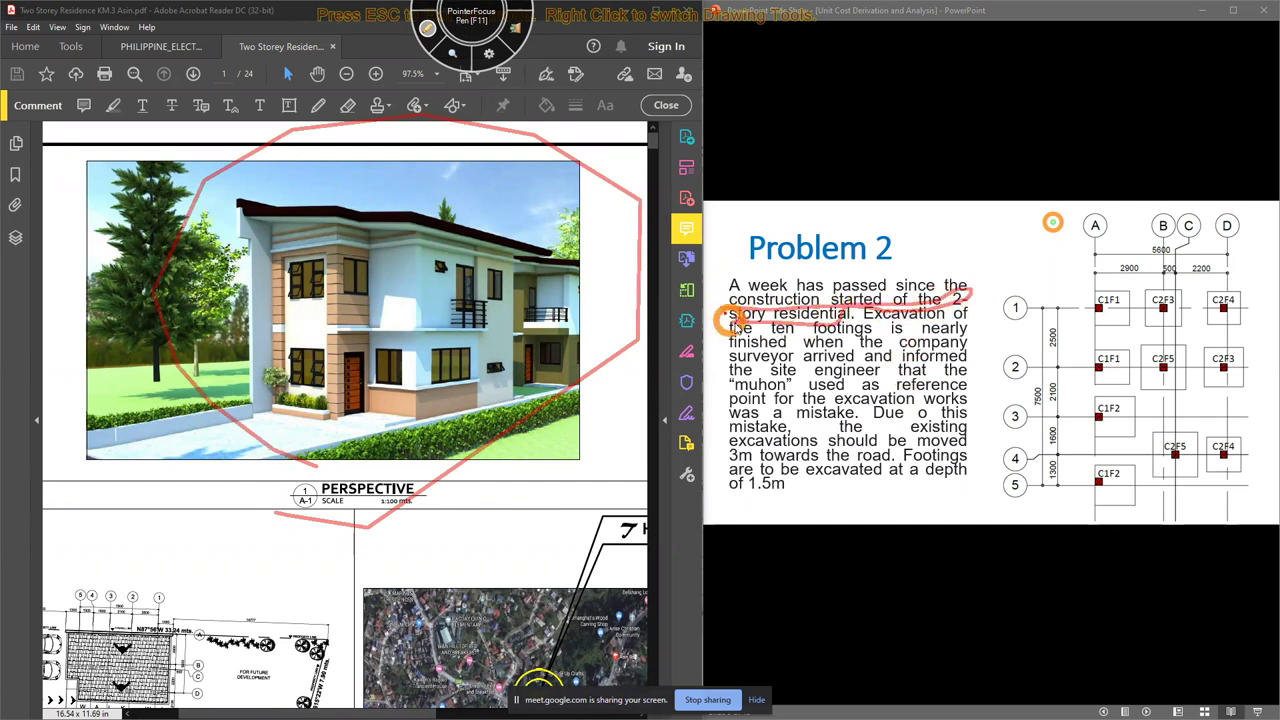
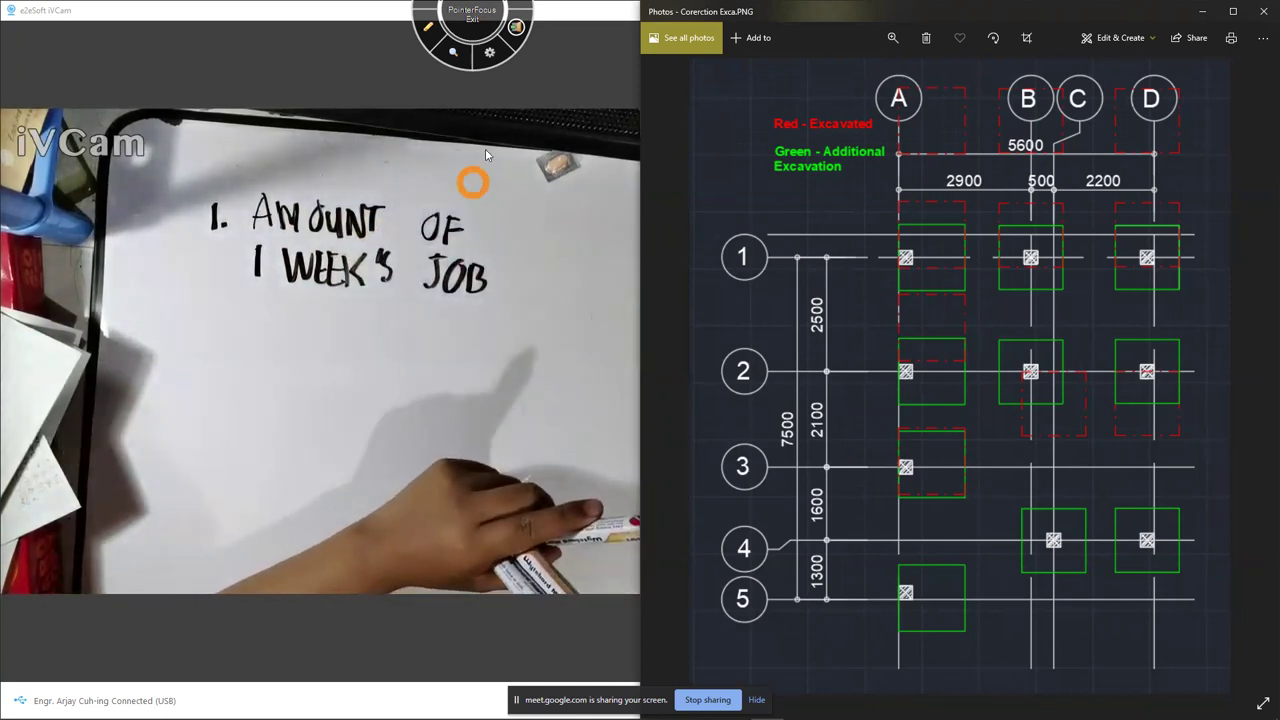
Switch to the PowerPoint slide show and advance from Problem 2 to slide 10 with the footing excavation table
{"action": "left_click", "coordinate": [430, 28]}
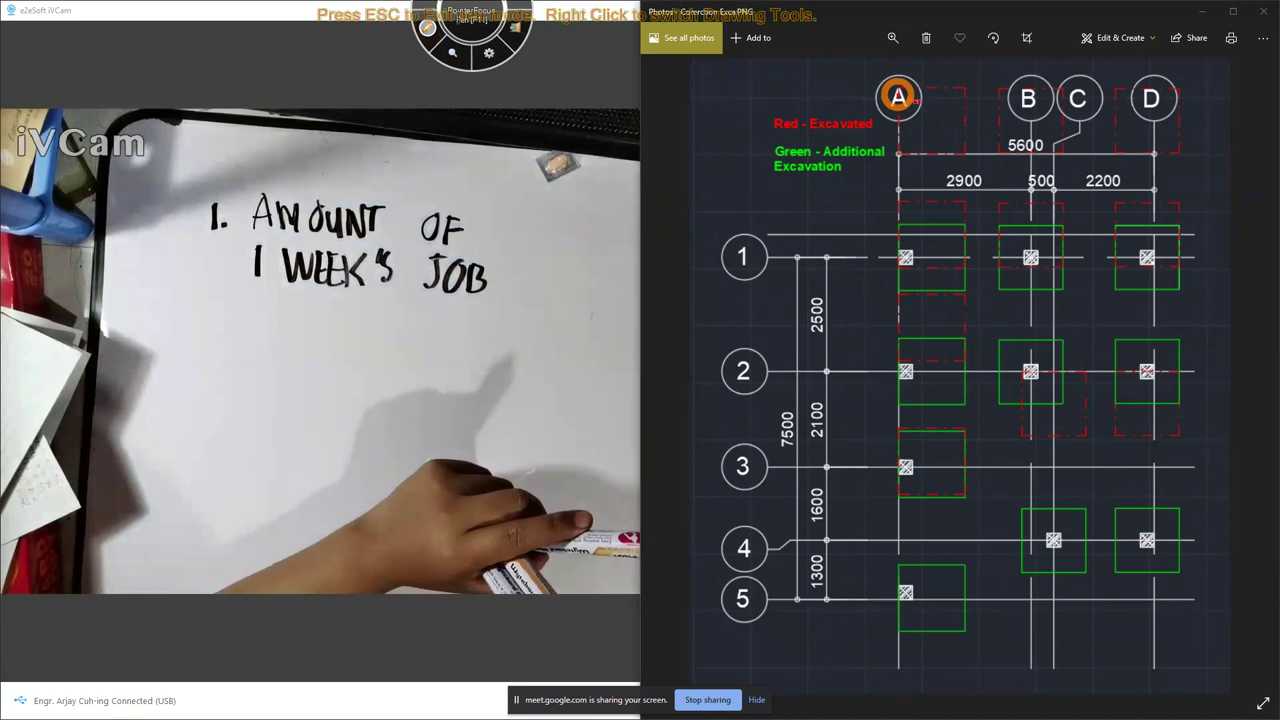
{"action": "key", "text": "Escape"}
{"action": "left_click", "coordinate": [708, 706]}
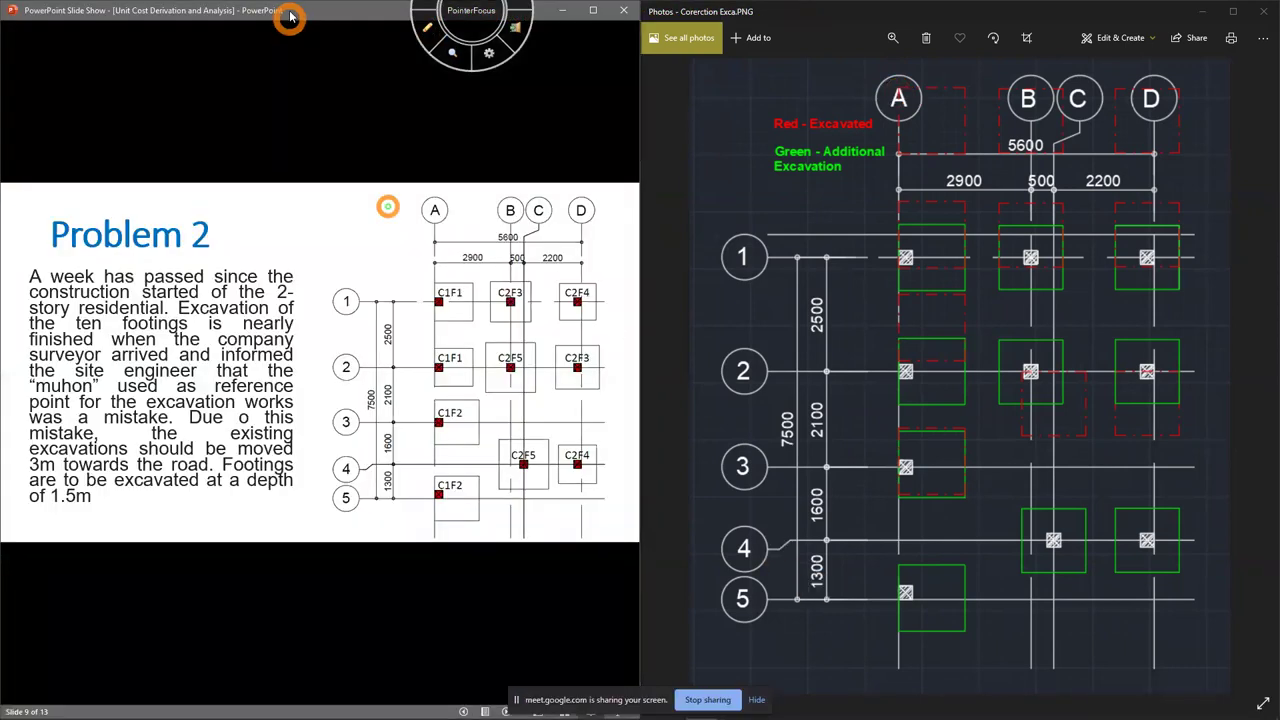
{"action": "left_click", "coordinate": [421, 218]}
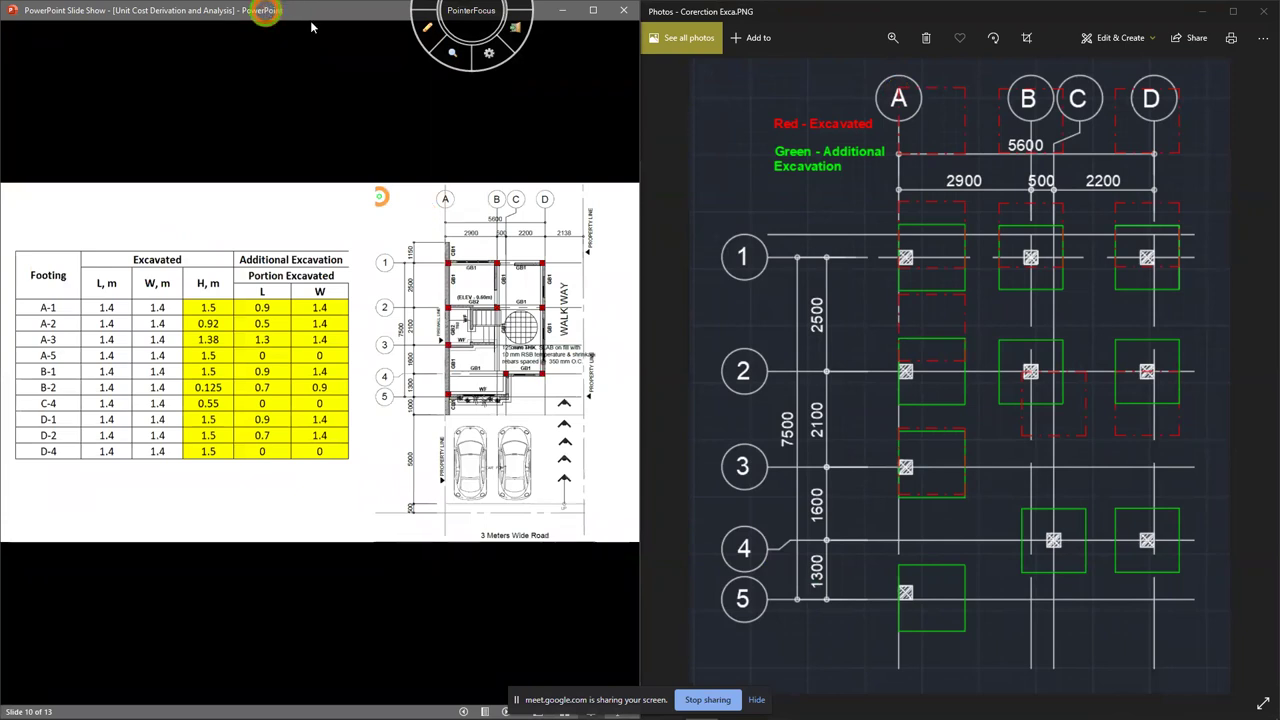
Move the slide show window over the lower part of the whiteboard camera view, leaving the excavation plan uncovered
{"action": "left_click_drag", "start_coordinate": [310, 20], "coordinate": [1050, 225]}
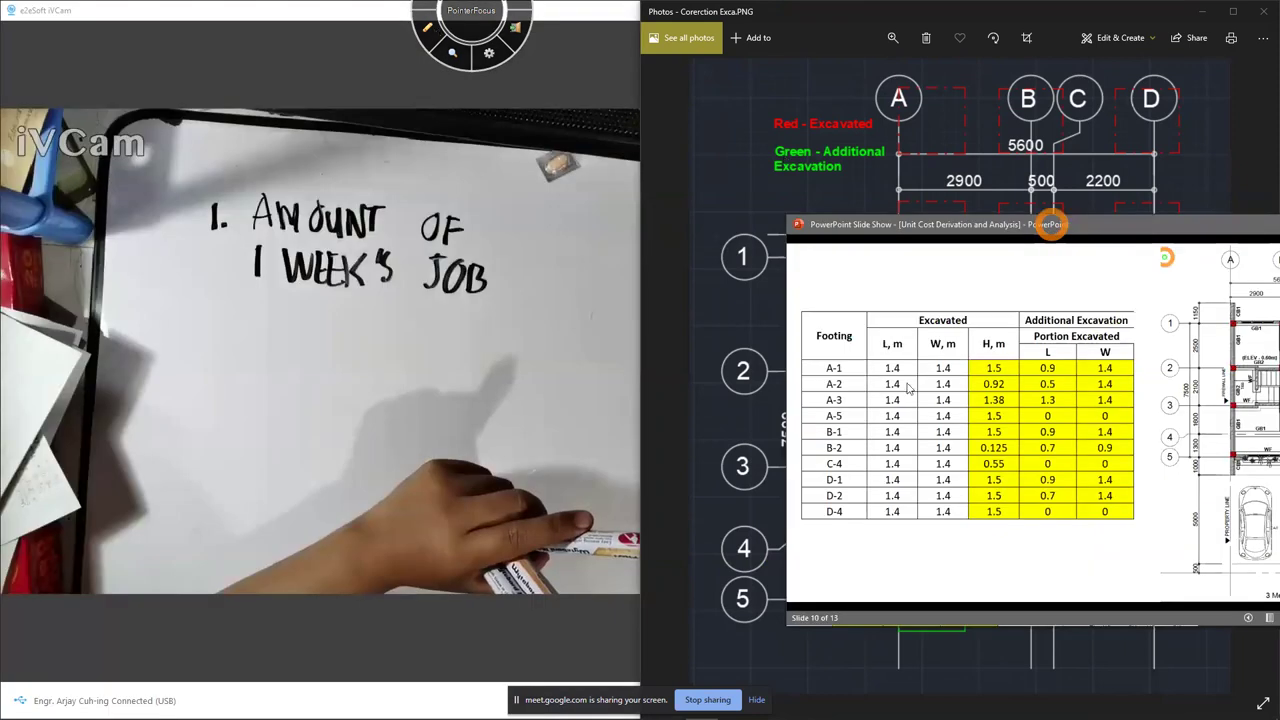
{"action": "key", "text": "F11"}
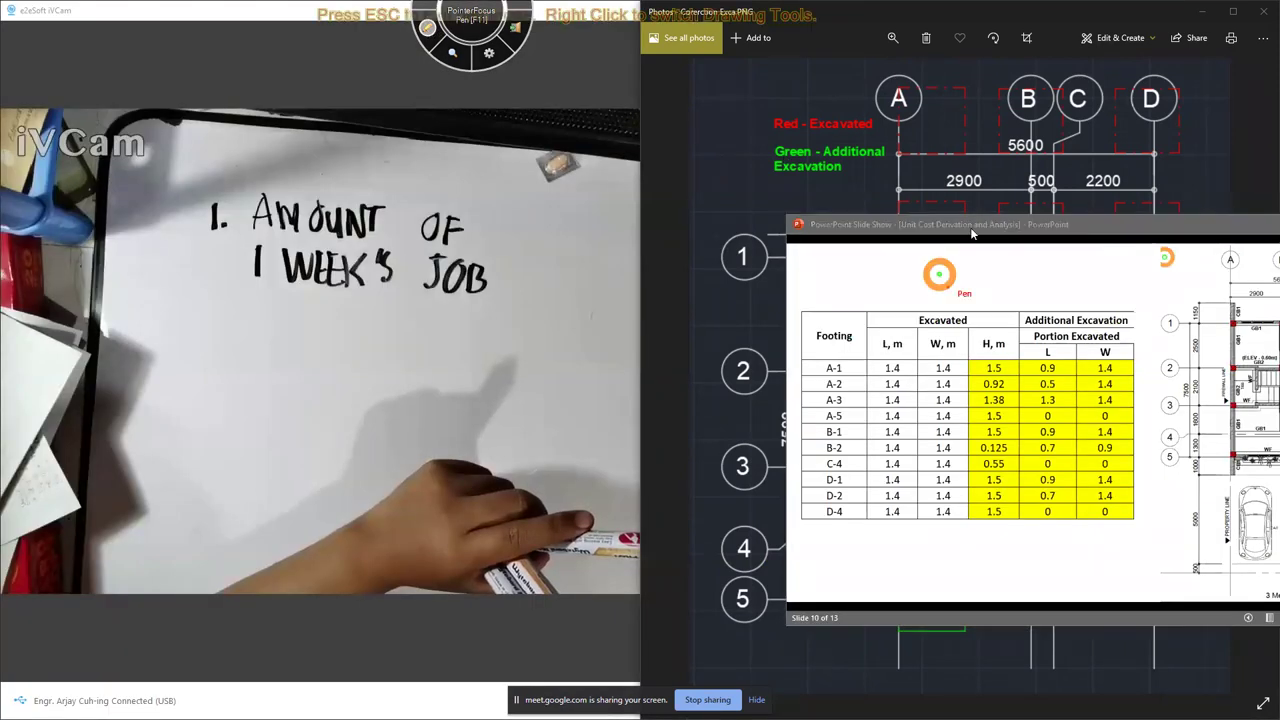
{"action": "key", "text": "Escape"}
{"action": "left_click_drag", "start_coordinate": [1090, 238], "coordinate": [1195, 242]}
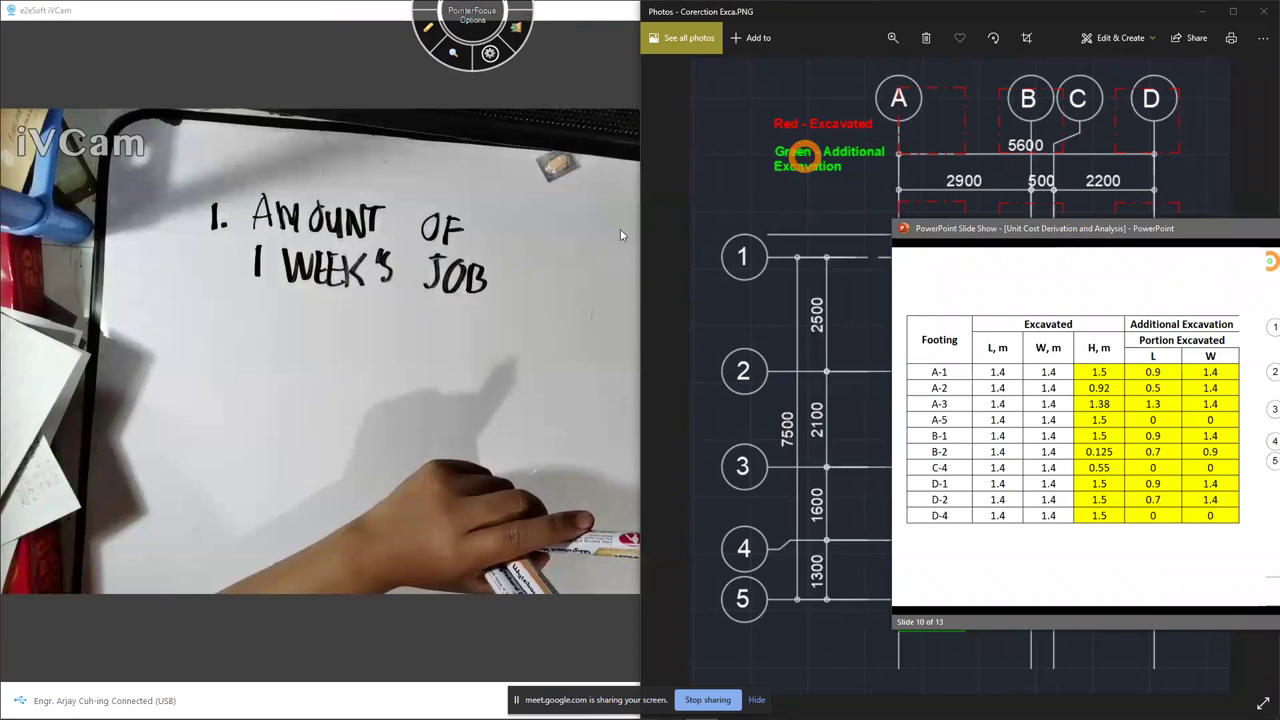
{"action": "left_click_drag", "start_coordinate": [1040, 228], "coordinate": [195, 318]}
Circle the table's Excavated columns, footing A-1's label and height, and its red excavated square on the plan
{"action": "left_click", "coordinate": [430, 35]}
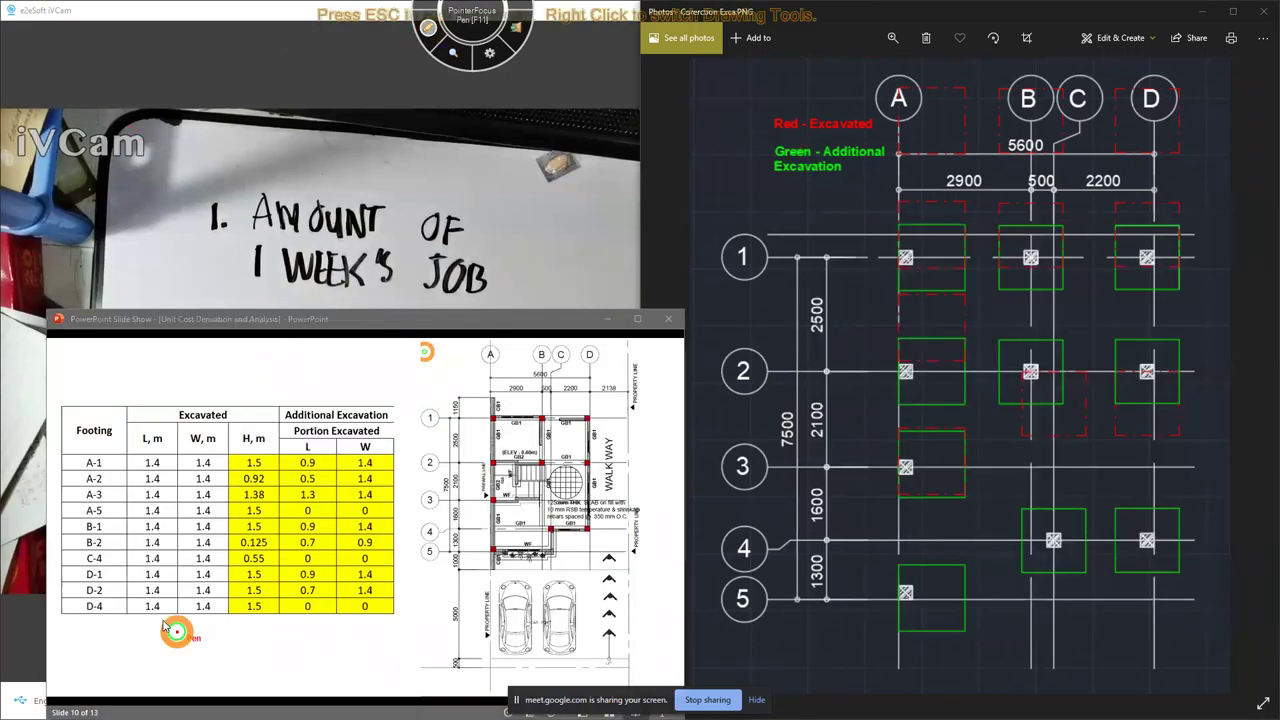
{"action": "mouse_move", "coordinate": [143, 620]}
{"action": "left_mouse_down"}
{"action": "mouse_move", "coordinate": [300, 505]}
{"action": "mouse_move", "coordinate": [225, 375]}
{"action": "mouse_move", "coordinate": [105, 495]}
{"action": "mouse_move", "coordinate": [128, 596]}
{"action": "mouse_move", "coordinate": [178, 631]}
{"action": "left_mouse_up"}
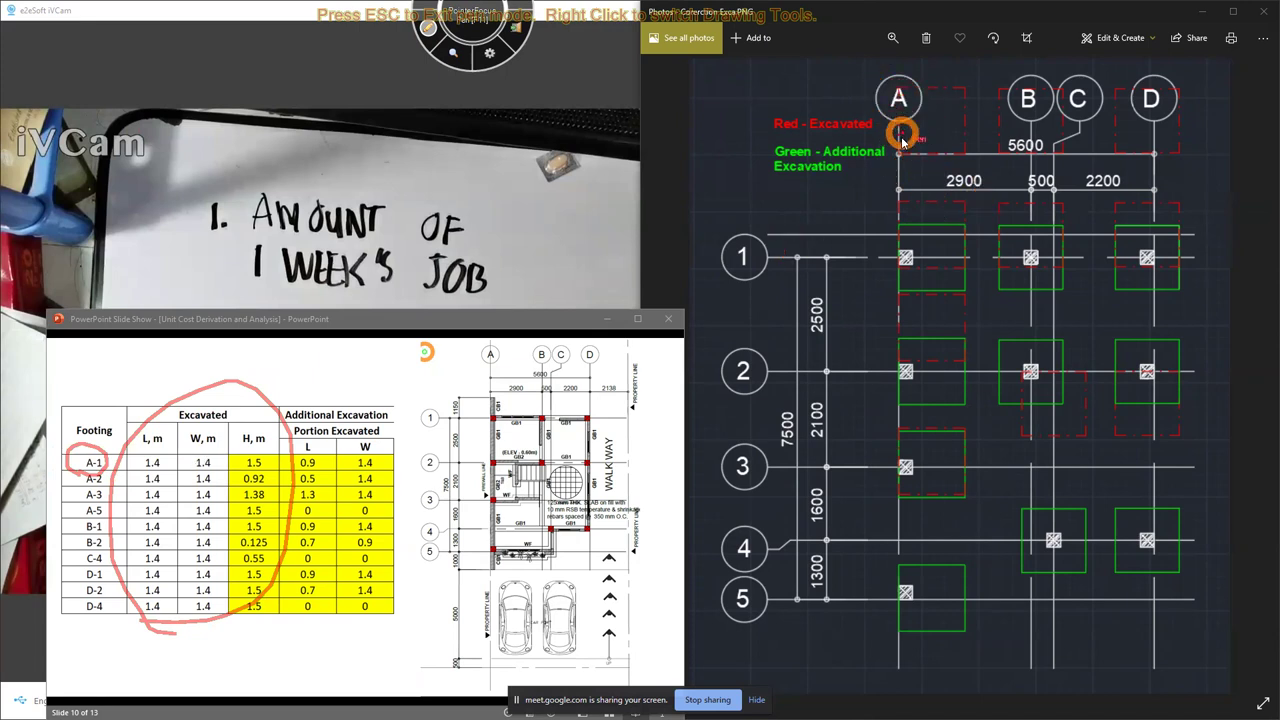
{"action": "mouse_move", "coordinate": [945, 155]}
{"action": "left_mouse_down"}
{"action": "mouse_move", "coordinate": [962, 128]}
{"action": "mouse_move", "coordinate": [906, 110]}
{"action": "left_mouse_up"}
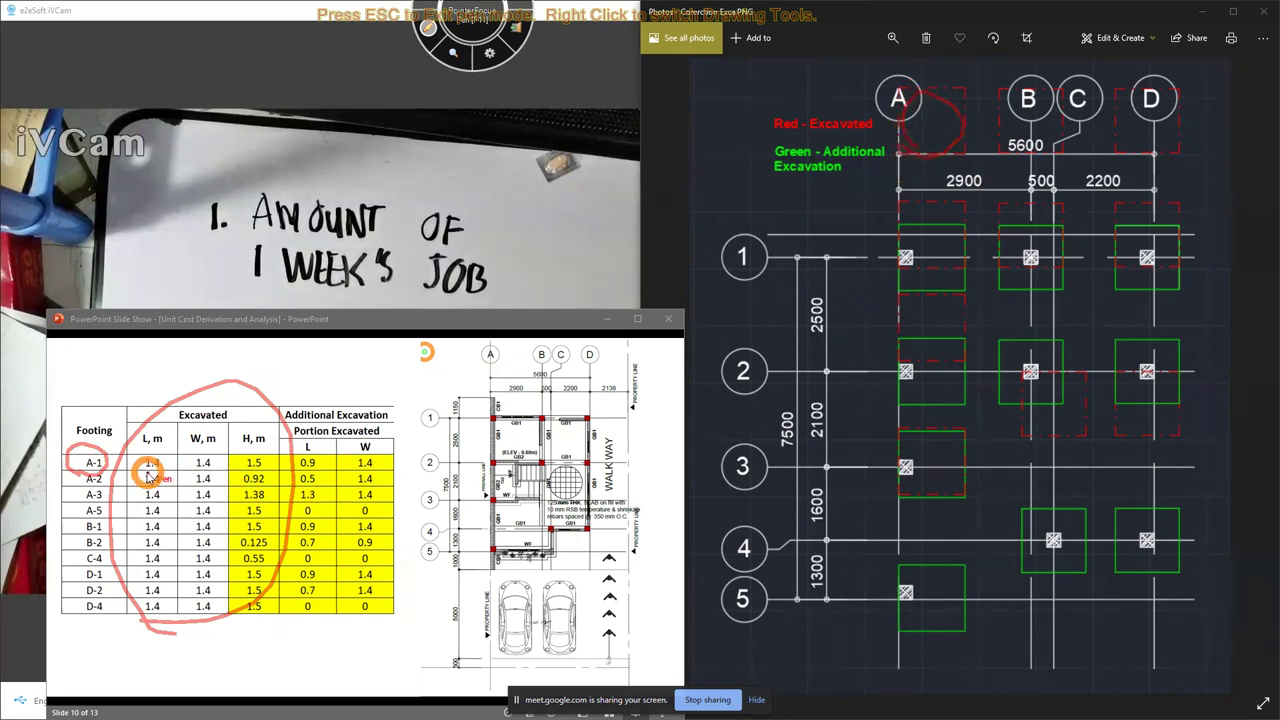
{"action": "left_click_drag", "start_coordinate": [236, 474], "coordinate": [274, 460]}
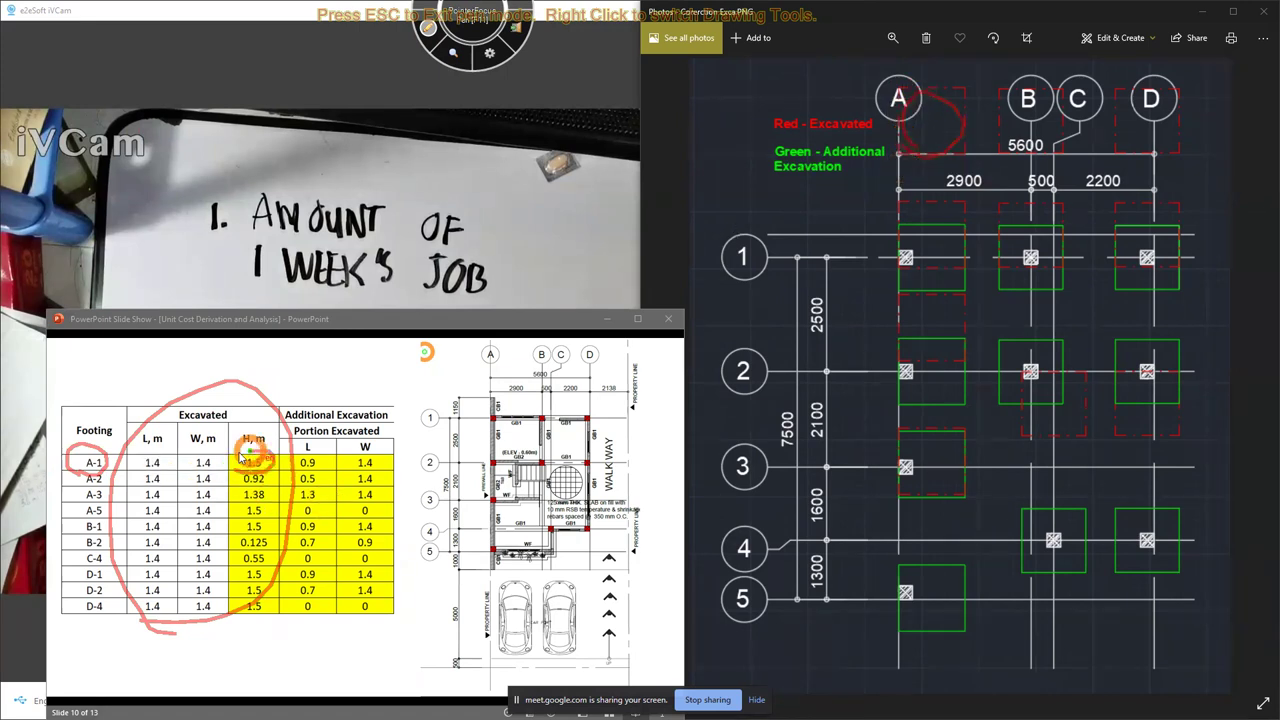
Cross out A-1's red square, circle the 1.5 m heights in the B and D footing rows, re-circle the Excavated columns, and clear the markings
{"action": "left_click", "coordinate": [903, 92]}
{"action": "mouse_move", "coordinate": [899, 93]}
{"action": "left_mouse_down"}
{"action": "mouse_move", "coordinate": [918, 112]}
{"action": "mouse_move", "coordinate": [903, 150]}
{"action": "mouse_move", "coordinate": [958, 95]}
{"action": "left_mouse_up"}
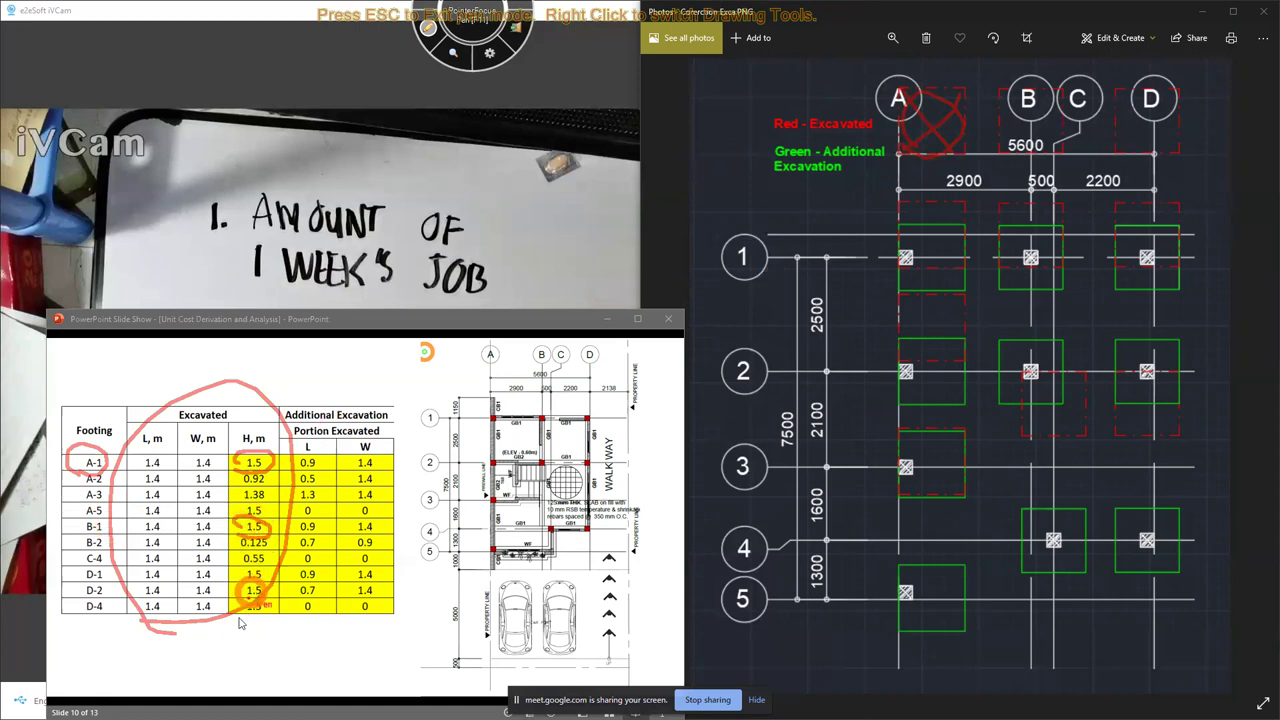
{"action": "left_click_drag", "start_coordinate": [268, 568], "coordinate": [237, 594]}
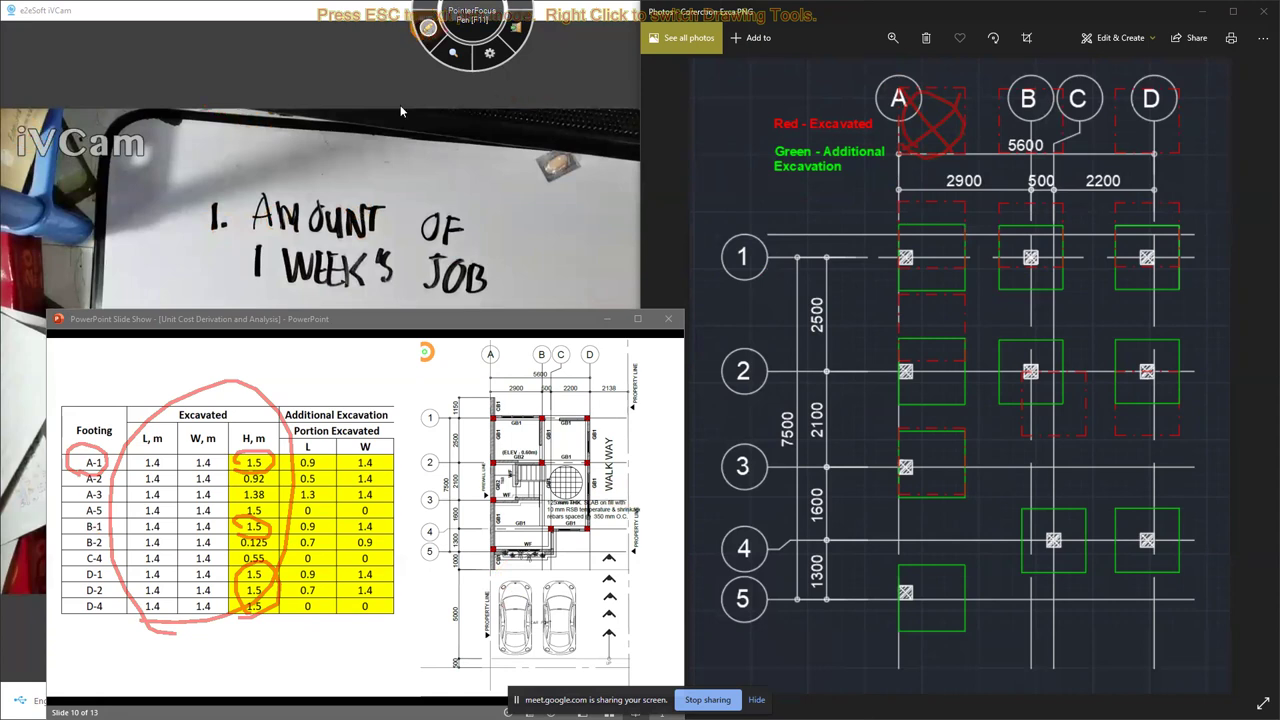
{"action": "mouse_move", "coordinate": [156, 624]}
{"action": "left_mouse_down"}
{"action": "mouse_move", "coordinate": [290, 565]}
{"action": "mouse_move", "coordinate": [180, 395]}
{"action": "mouse_move", "coordinate": [150, 610]}
{"action": "mouse_move", "coordinate": [175, 630]}
{"action": "left_mouse_up"}
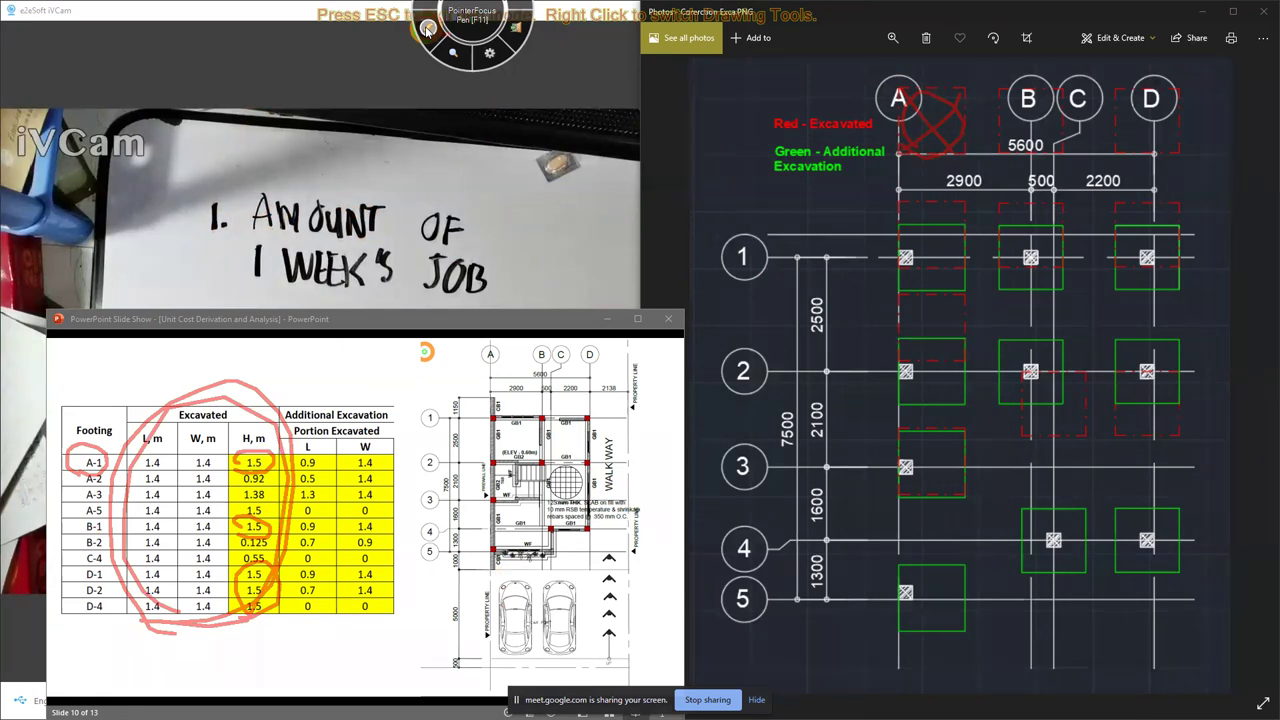
{"action": "left_click", "coordinate": [427, 27]}
Move the slide show window over the excavation plan, circle the Excavated dimensions of the footings, and clear the marking
{"action": "left_click_drag", "start_coordinate": [460, 328], "coordinate": [1096, 258]}
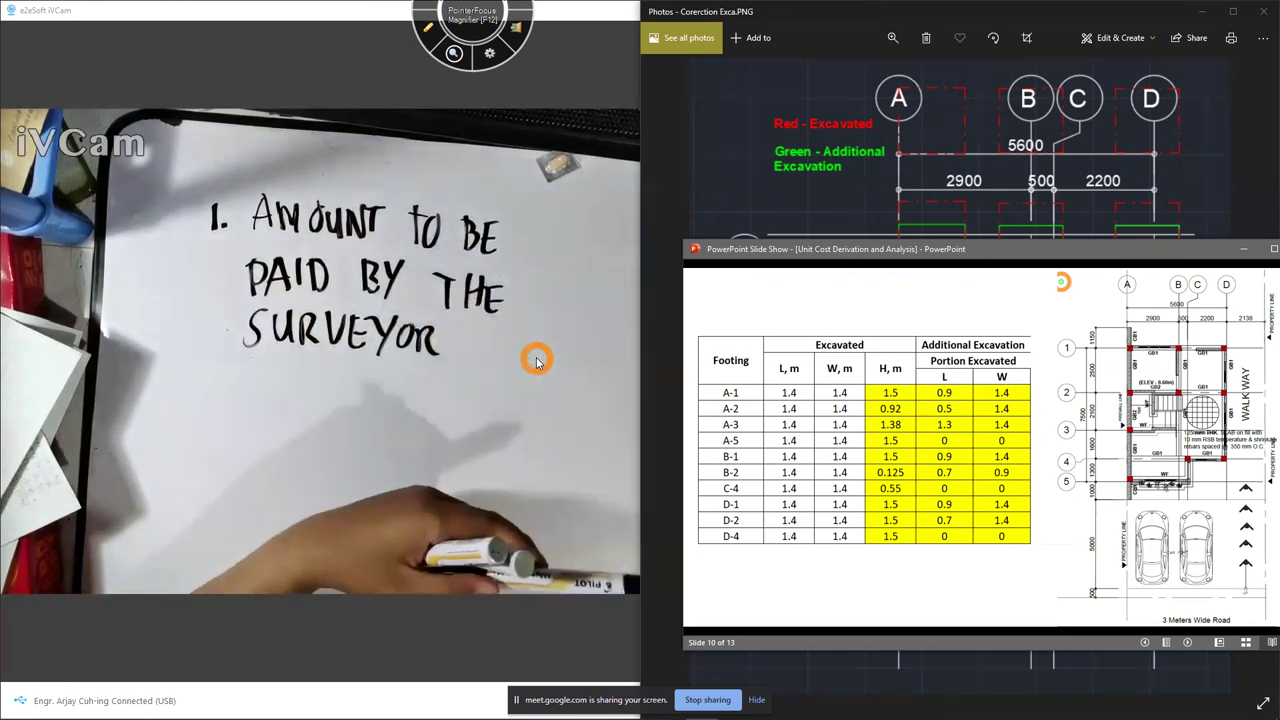
{"action": "left_click", "coordinate": [425, 29]}
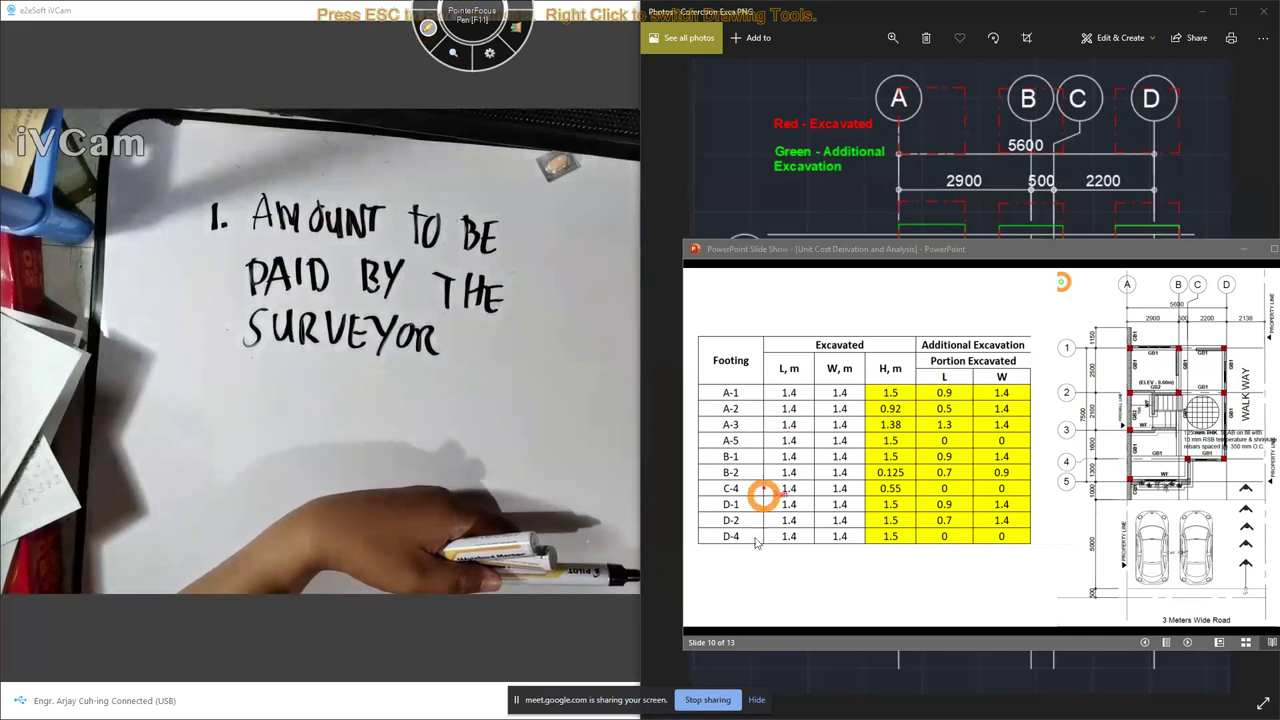
{"action": "mouse_move", "coordinate": [758, 548]}
{"action": "left_mouse_down"}
{"action": "mouse_move", "coordinate": [885, 525]}
{"action": "mouse_move", "coordinate": [890, 365]}
{"action": "mouse_move", "coordinate": [740, 470]}
{"action": "mouse_move", "coordinate": [775, 590]}
{"action": "left_mouse_up"}
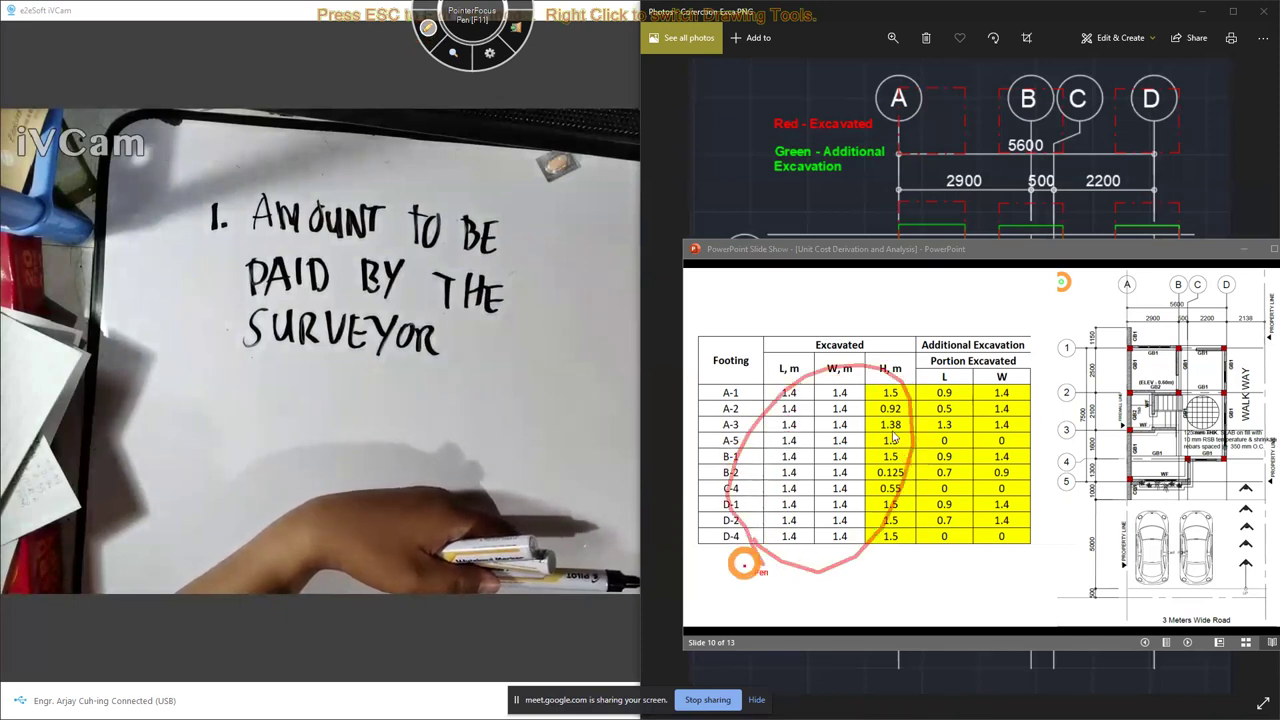
{"action": "key", "text": "Escape"}
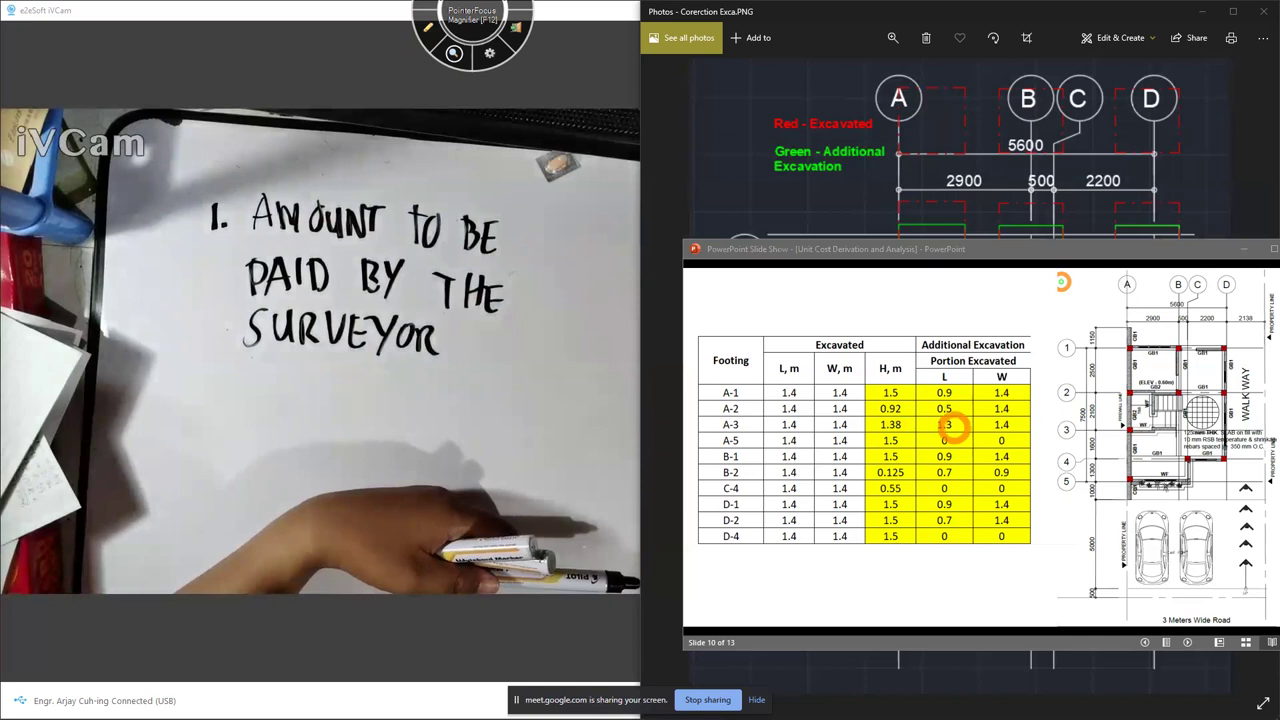
Switch to the Domino workbook in Excel and dock it beside the whiteboard camera view
{"action": "mouse_move", "coordinate": [633, 706]}
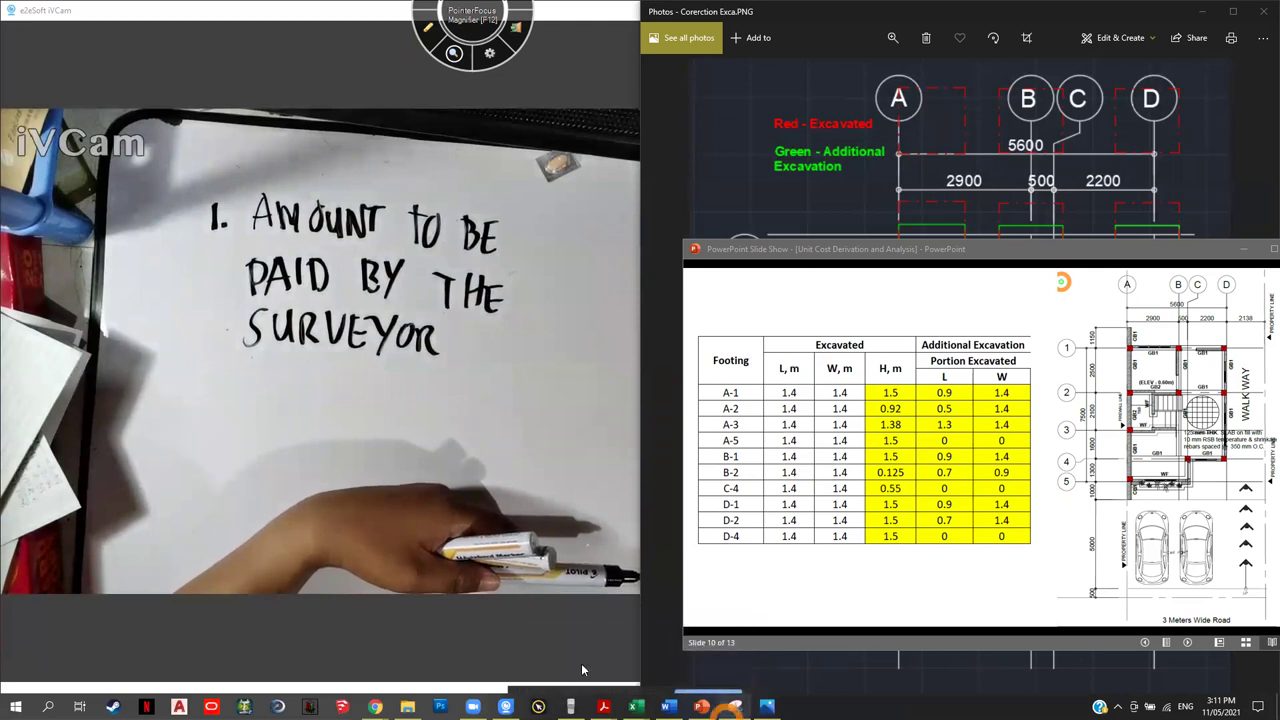
{"action": "left_click", "coordinate": [558, 660]}
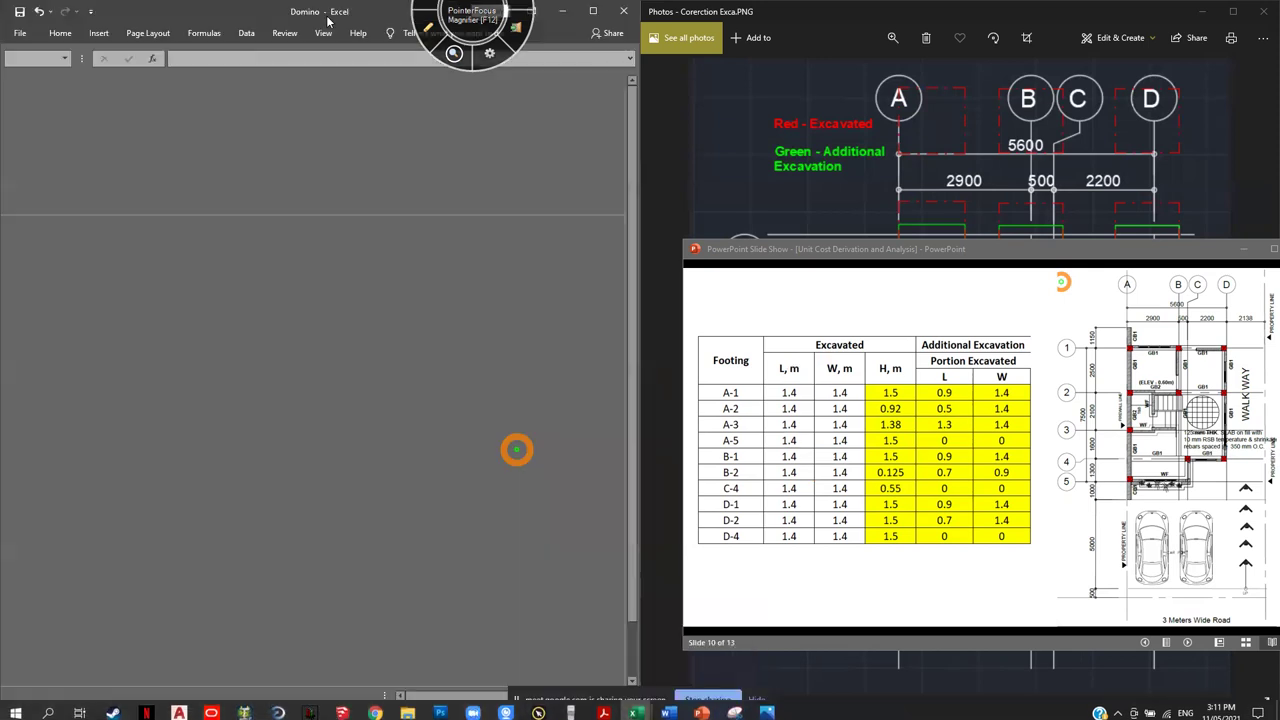
{"action": "key", "text": "super+Right"}
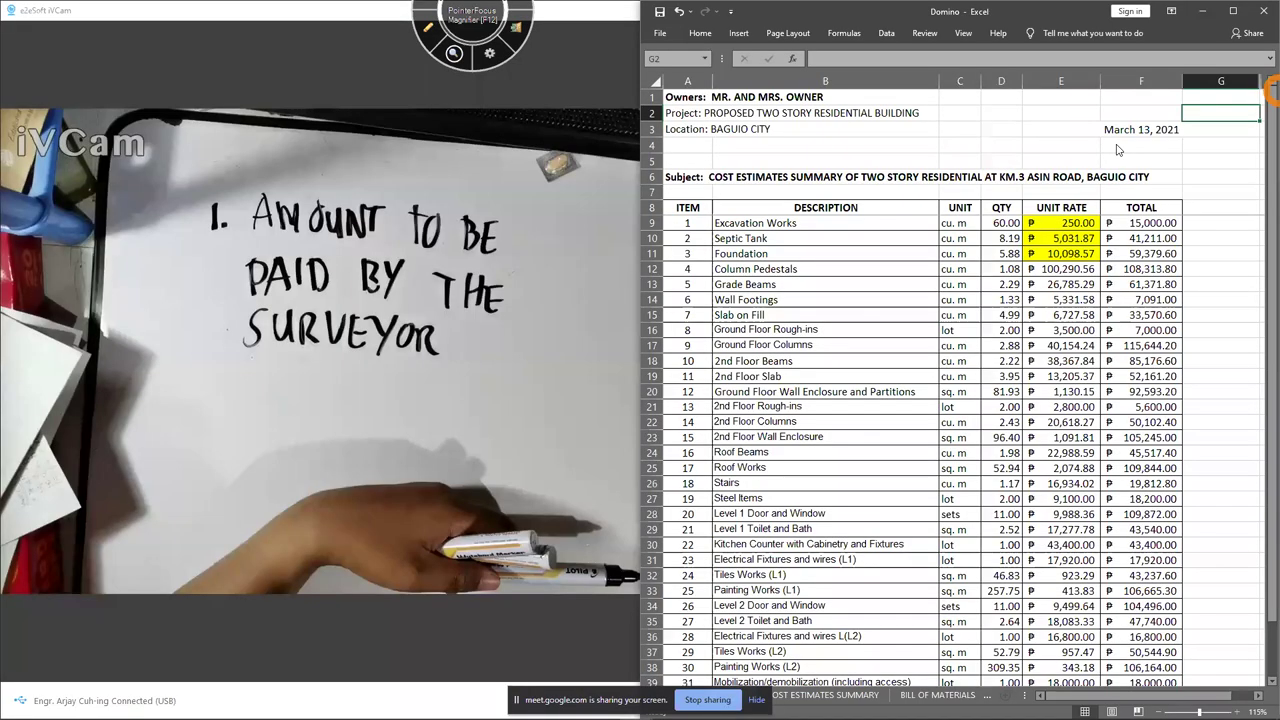
{"action": "key", "text": "Escape"}
Circle the two-story project header, the cost estimates table and its UNIT RATE heading, and clear all pen markings
{"action": "left_click", "coordinate": [427, 27]}
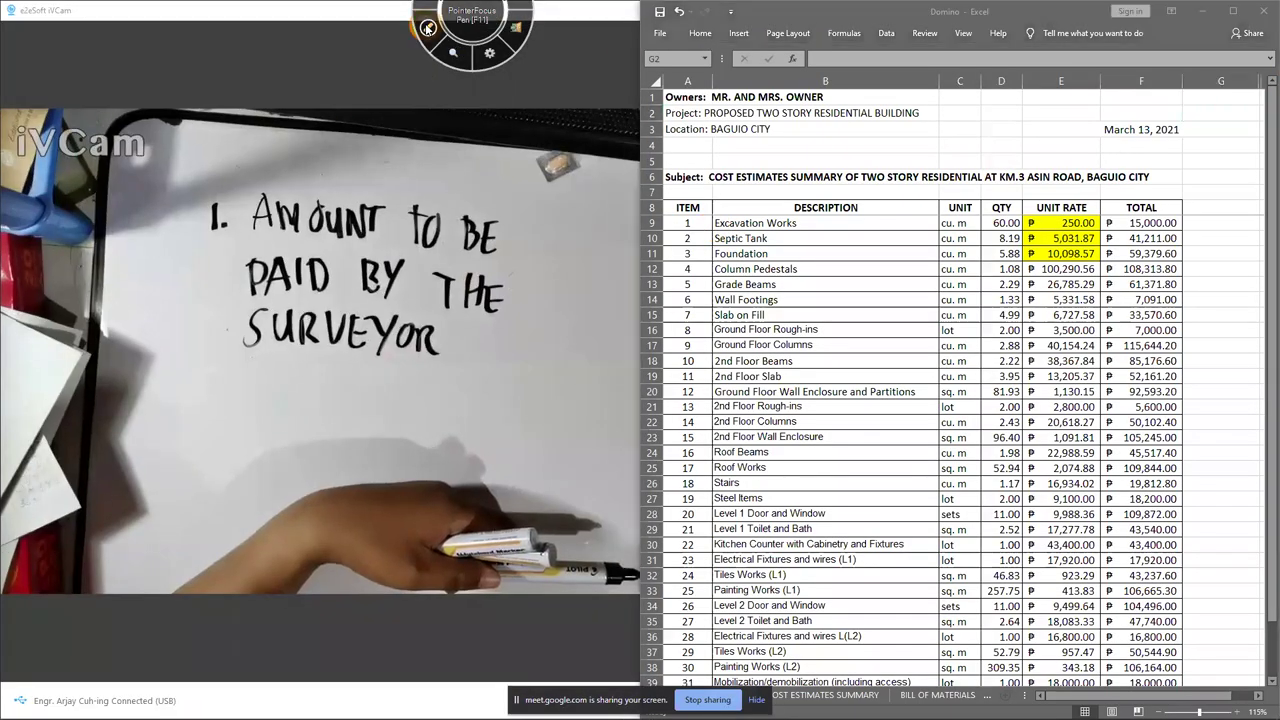
{"action": "mouse_move", "coordinate": [726, 153]}
{"action": "left_mouse_down"}
{"action": "mouse_move", "coordinate": [778, 66]}
{"action": "mouse_move", "coordinate": [730, 135]}
{"action": "left_mouse_up"}
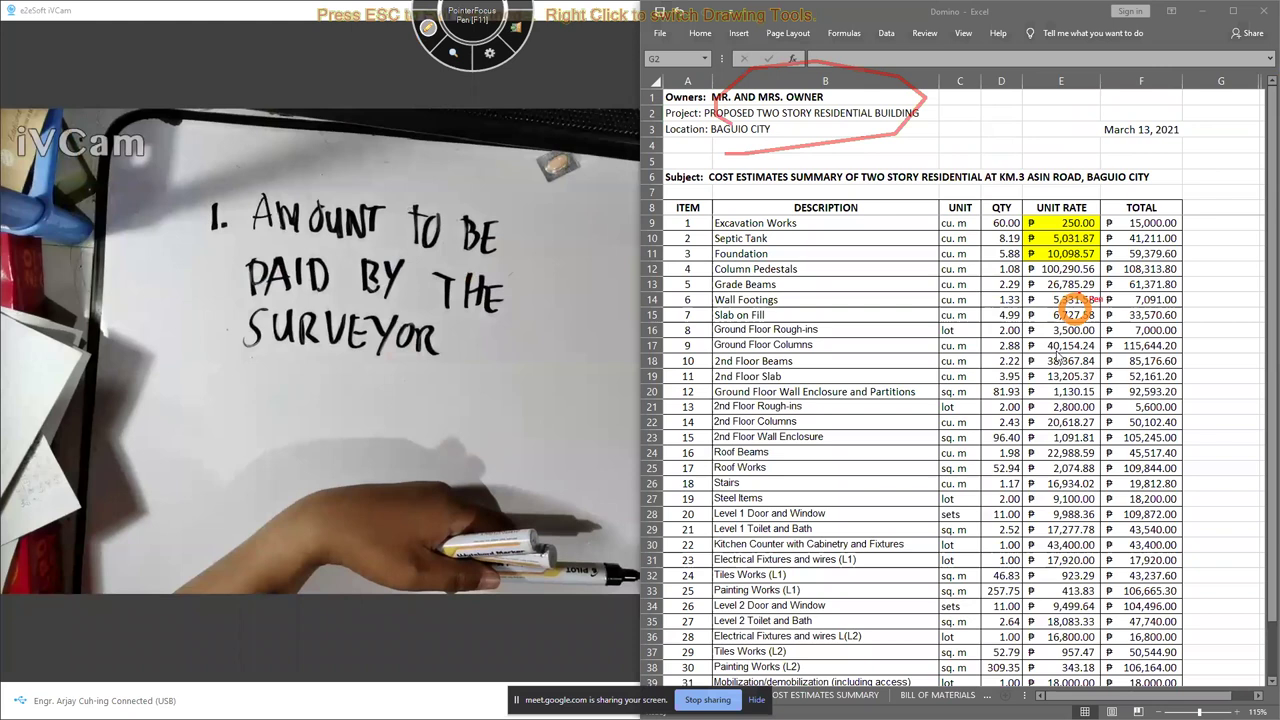
{"action": "left_click_drag", "start_coordinate": [760, 672], "coordinate": [924, 662]}
{"action": "mouse_move", "coordinate": [1168, 604]}
{"action": "left_mouse_down"}
{"action": "mouse_move", "coordinate": [922, 141]}
{"action": "mouse_move", "coordinate": [740, 610]}
{"action": "mouse_move", "coordinate": [1030, 408]}
{"action": "left_mouse_up"}
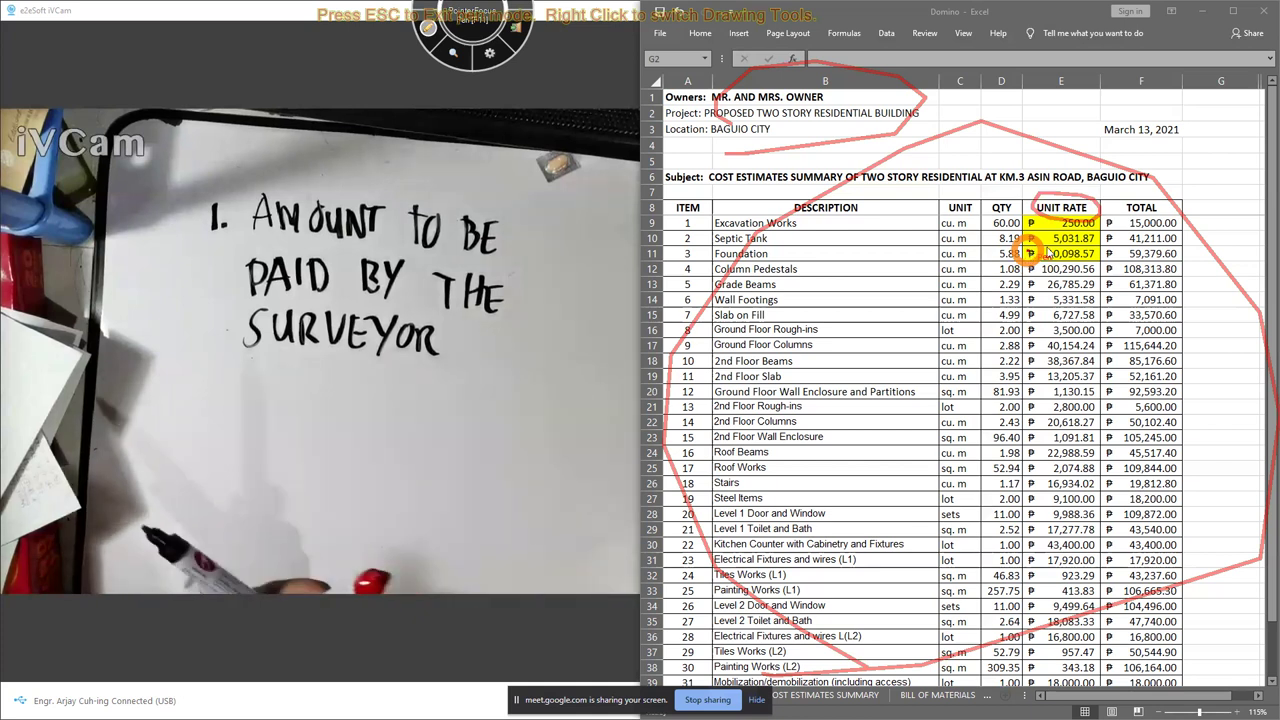
{"action": "key", "text": "Escape"}
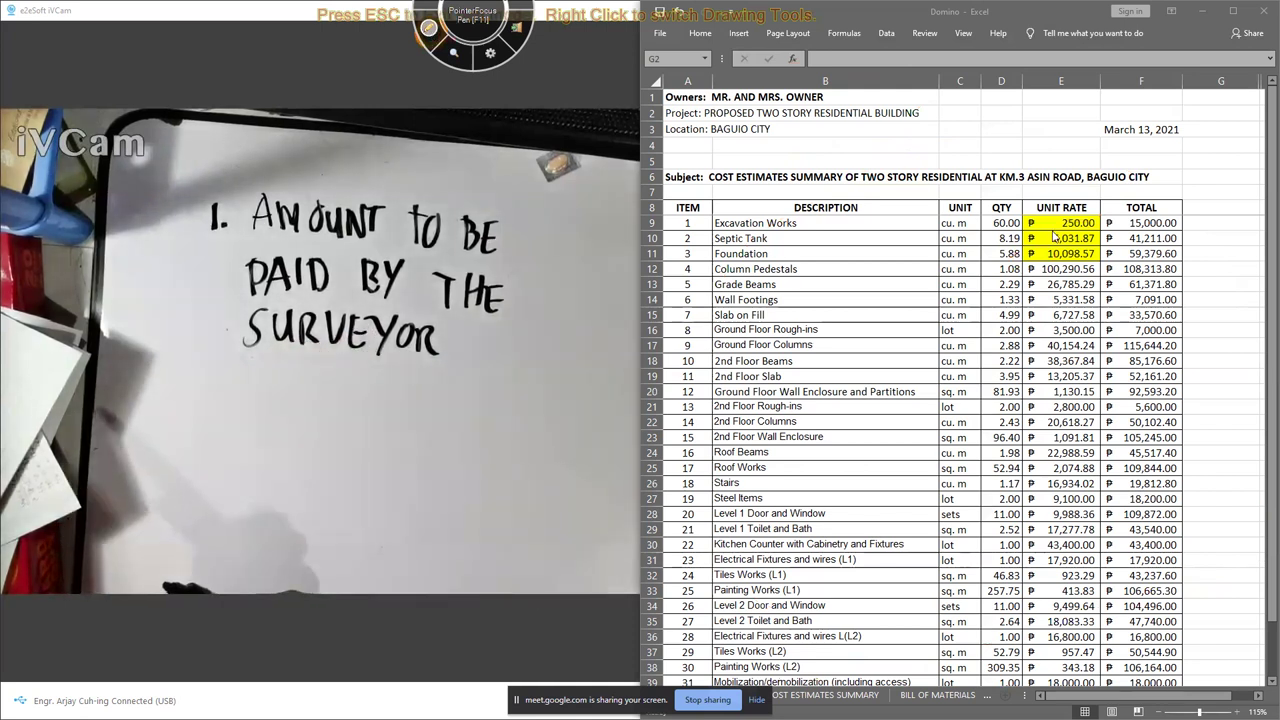
{"action": "key", "text": "Escape"}
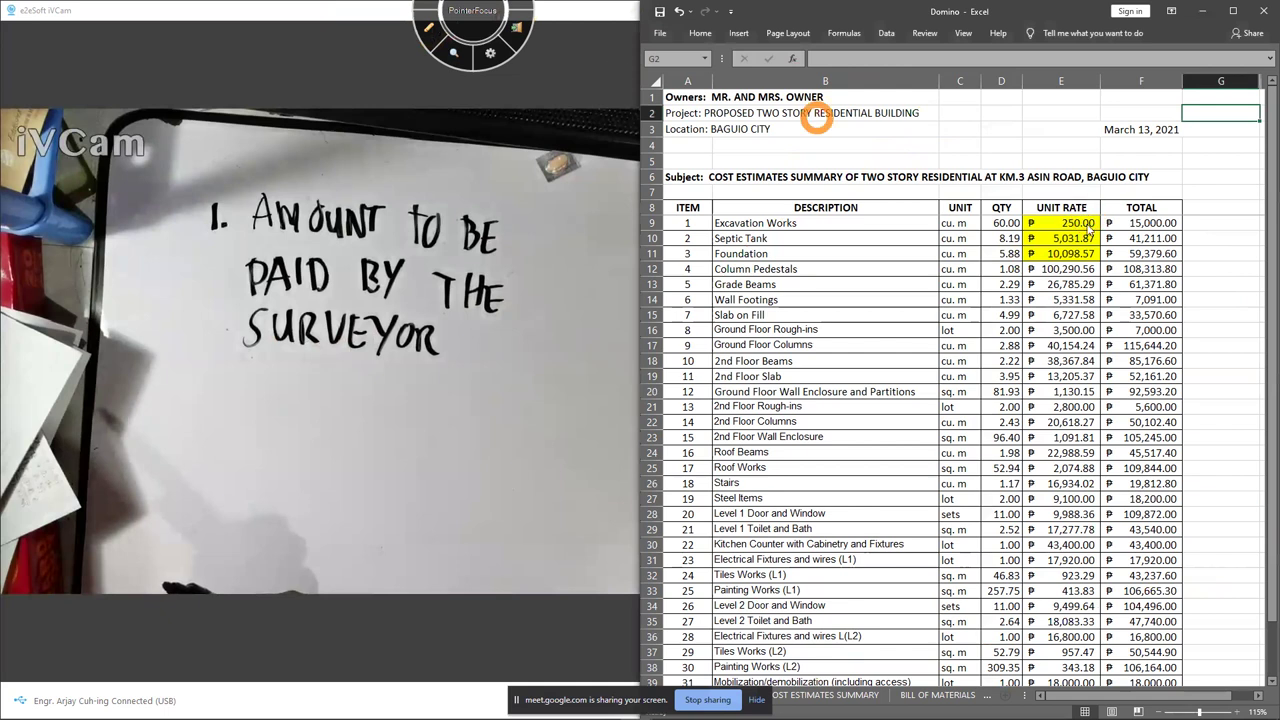
Circle the 250.00 unit rate of Excavation Works, mark the item's description, and clear the pen markings
{"action": "key", "text": "F11"}
{"action": "mouse_move", "coordinate": [1096, 222]}
{"action": "left_mouse_down"}
{"action": "mouse_move", "coordinate": [1050, 201]}
{"action": "mouse_move", "coordinate": [1096, 228]}
{"action": "left_mouse_up"}
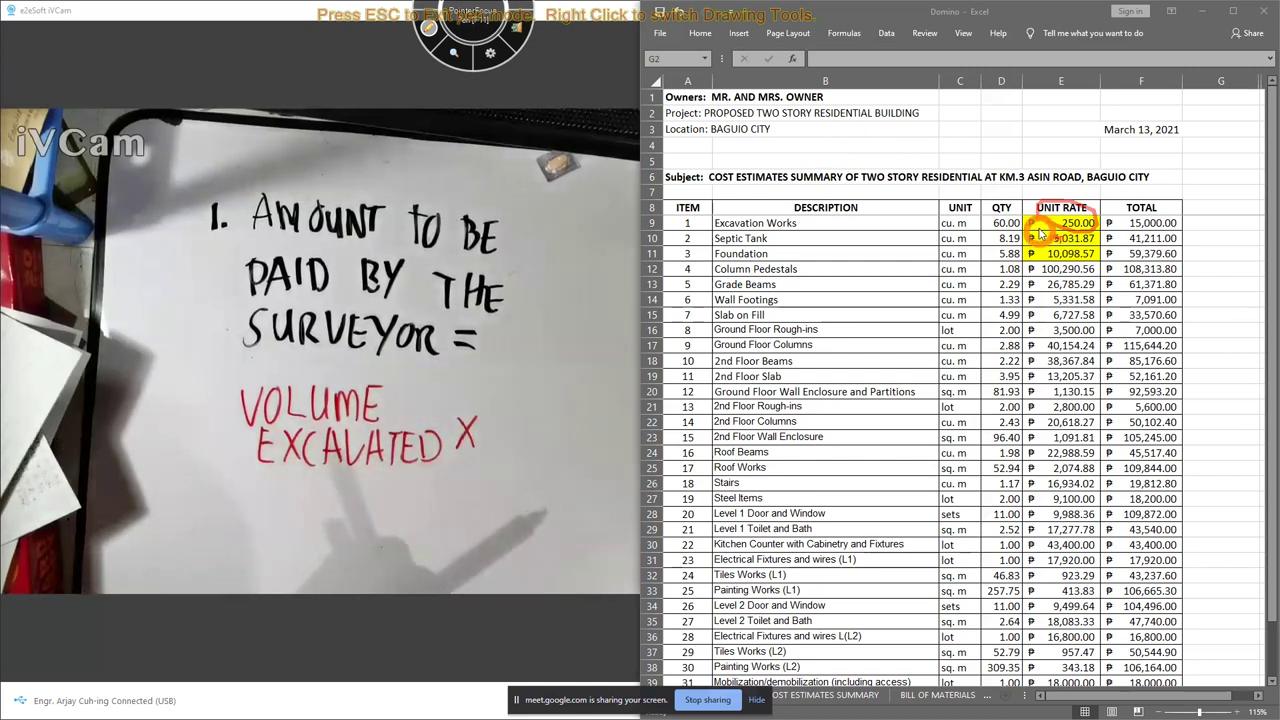
{"action": "mouse_move", "coordinate": [720, 233]}
{"action": "left_mouse_down"}
{"action": "mouse_move", "coordinate": [805, 232]}
{"action": "mouse_move", "coordinate": [737, 196]}
{"action": "left_mouse_up"}
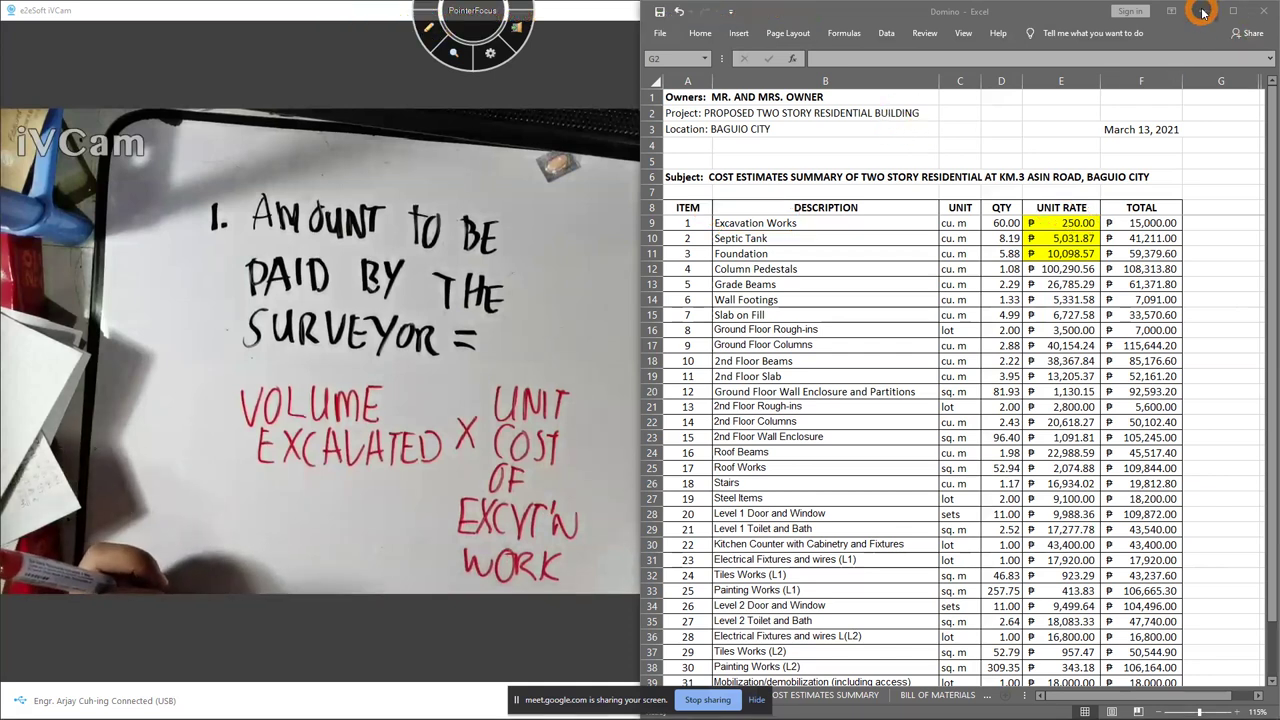
Switch to the excavation plan, move the slide show window off its upper grid lines, and return to the Domino workbook
{"action": "key", "text": "alt+Tab"}
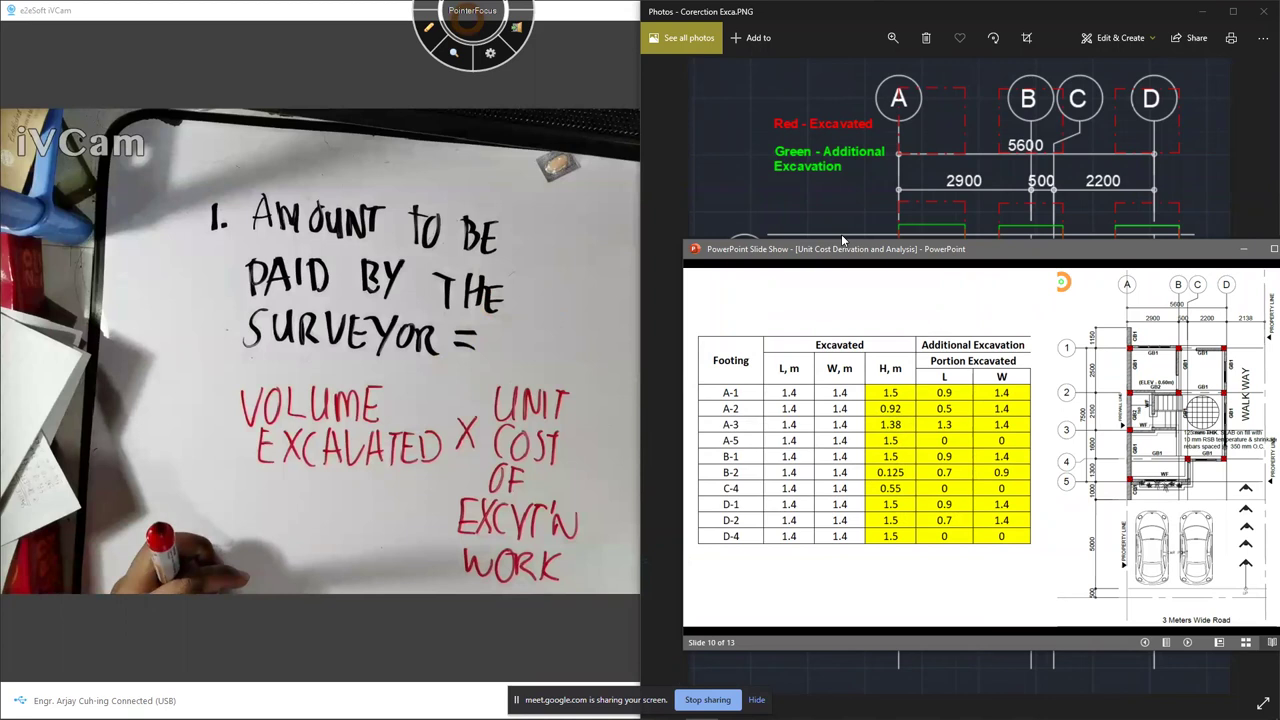
{"action": "left_click_drag", "start_coordinate": [843, 247], "coordinate": [1009, 294]}
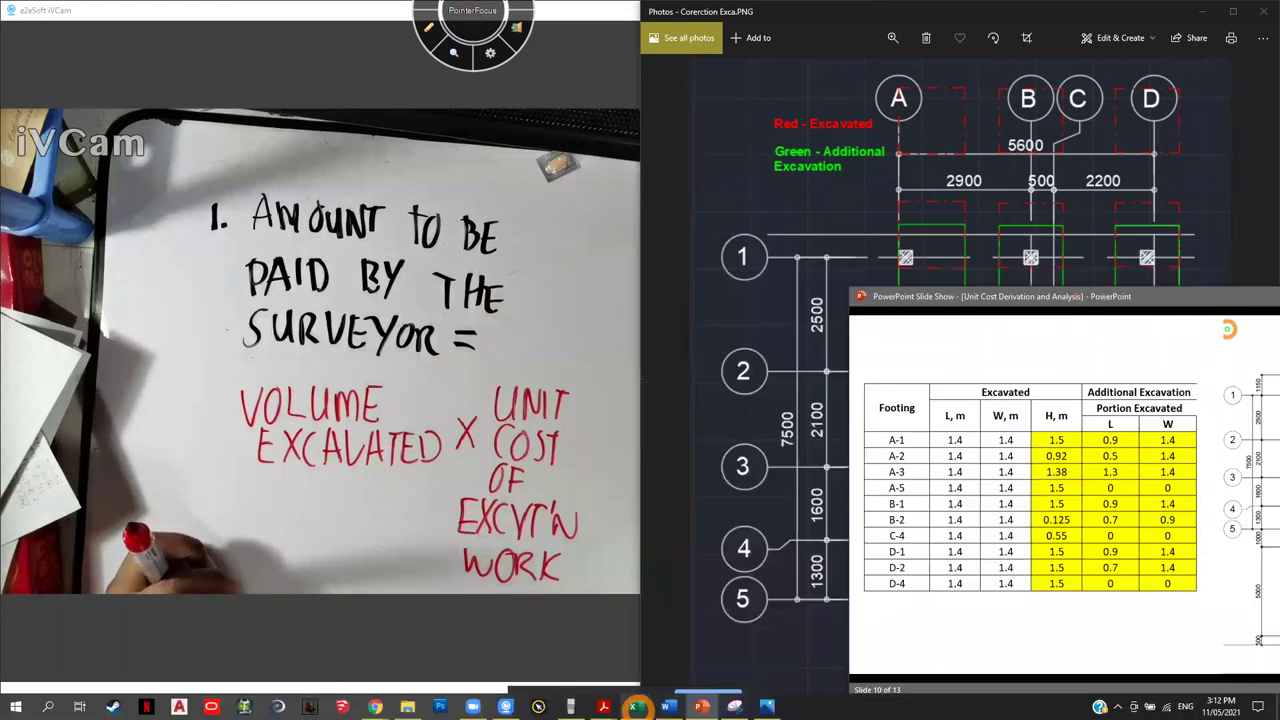
{"action": "mouse_move", "coordinate": [634, 706]}
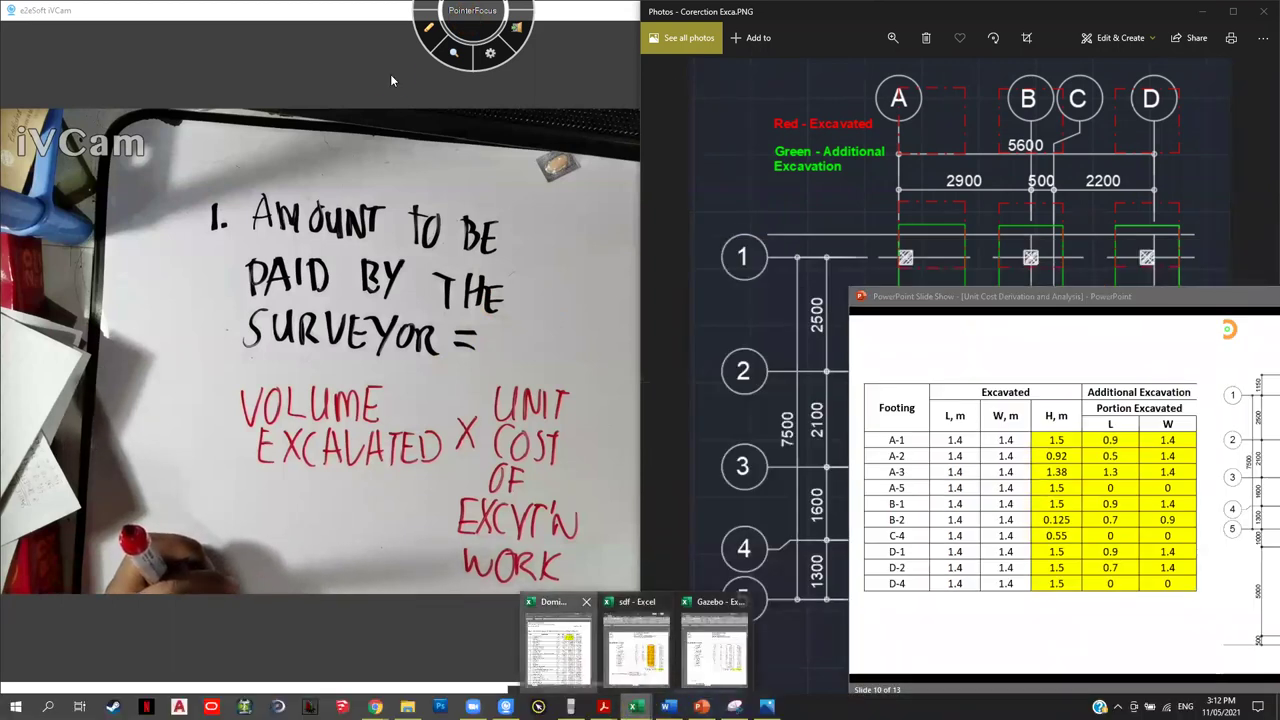
{"action": "left_click", "coordinate": [560, 655]}
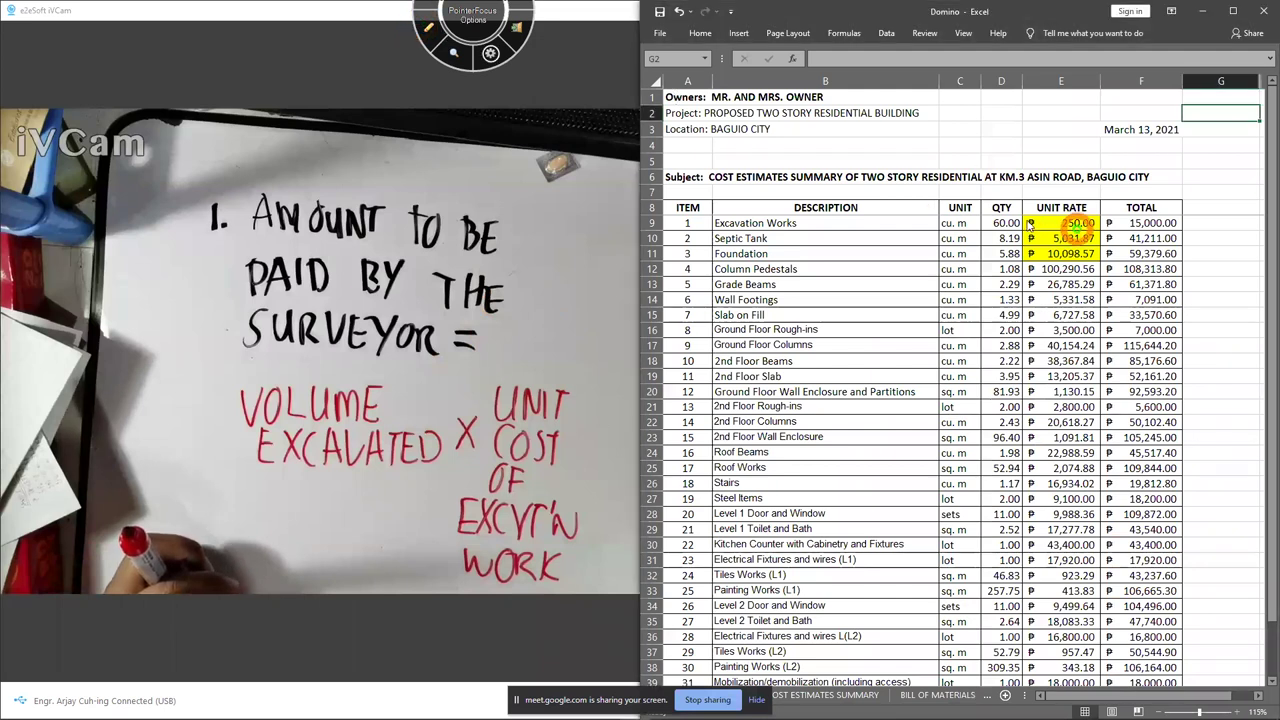
Circle the Excavation Works unit rate and the whiteboard's unit cost term, underline and circle VOLUME EXCAVATED, and clear the markings
{"action": "key", "text": "F11"}
{"action": "mouse_move", "coordinate": [449, 511]}
{"action": "left_mouse_down"}
{"action": "mouse_move", "coordinate": [608, 452]}
{"action": "mouse_move", "coordinate": [474, 472]}
{"action": "mouse_move", "coordinate": [462, 535]}
{"action": "left_mouse_up"}
{"action": "left_click_drag", "start_coordinate": [247, 478], "coordinate": [376, 472]}
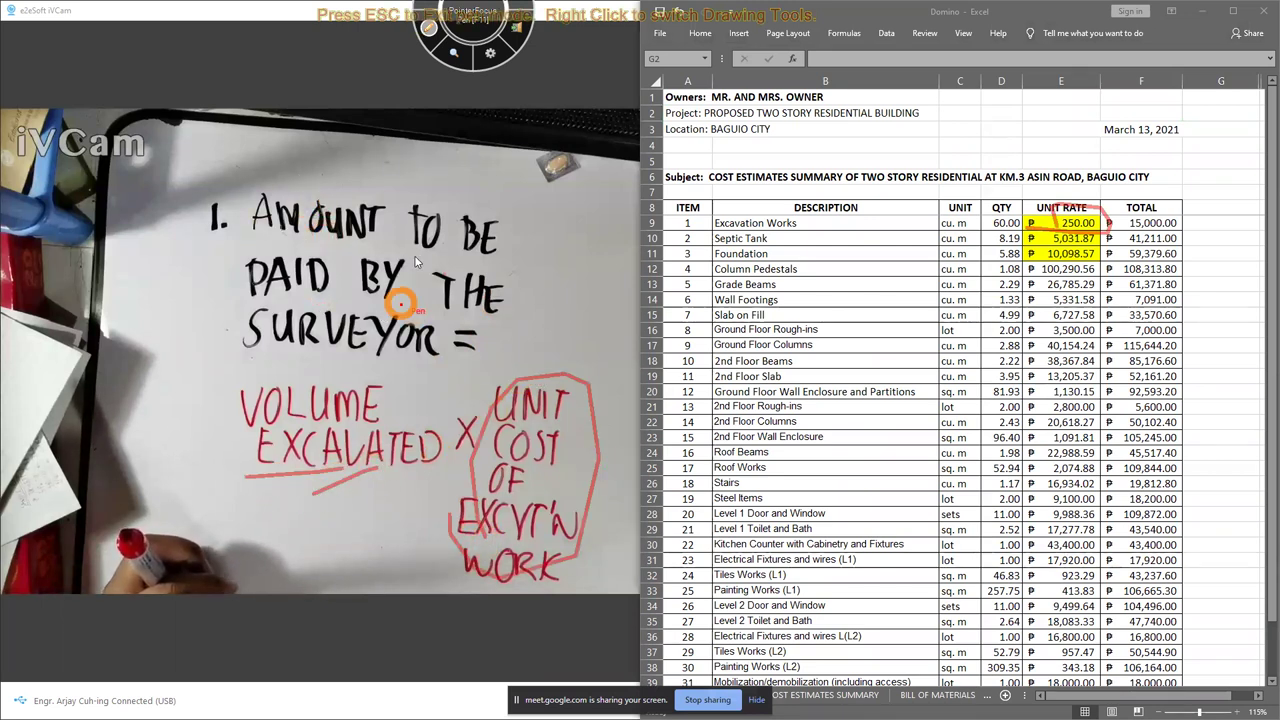
{"action": "mouse_move", "coordinate": [290, 482]}
{"action": "left_mouse_down"}
{"action": "mouse_move", "coordinate": [437, 396]}
{"action": "mouse_move", "coordinate": [205, 425]}
{"action": "mouse_move", "coordinate": [436, 440]}
{"action": "left_mouse_up"}
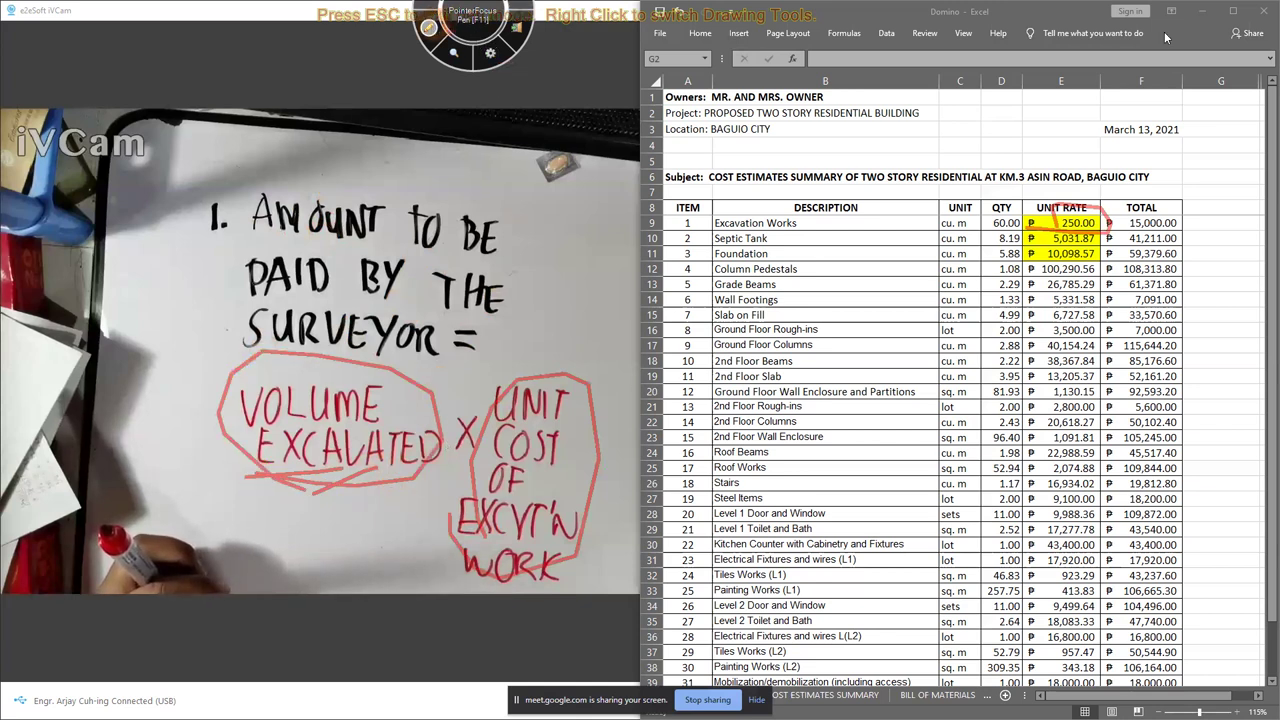
{"action": "key", "text": "Escape"}
Minimize the Domino workbook, open the recent Unit Cost workbook in Excel, and dock it beside the whiteboard camera view
{"action": "left_click", "coordinate": [1202, 11]}
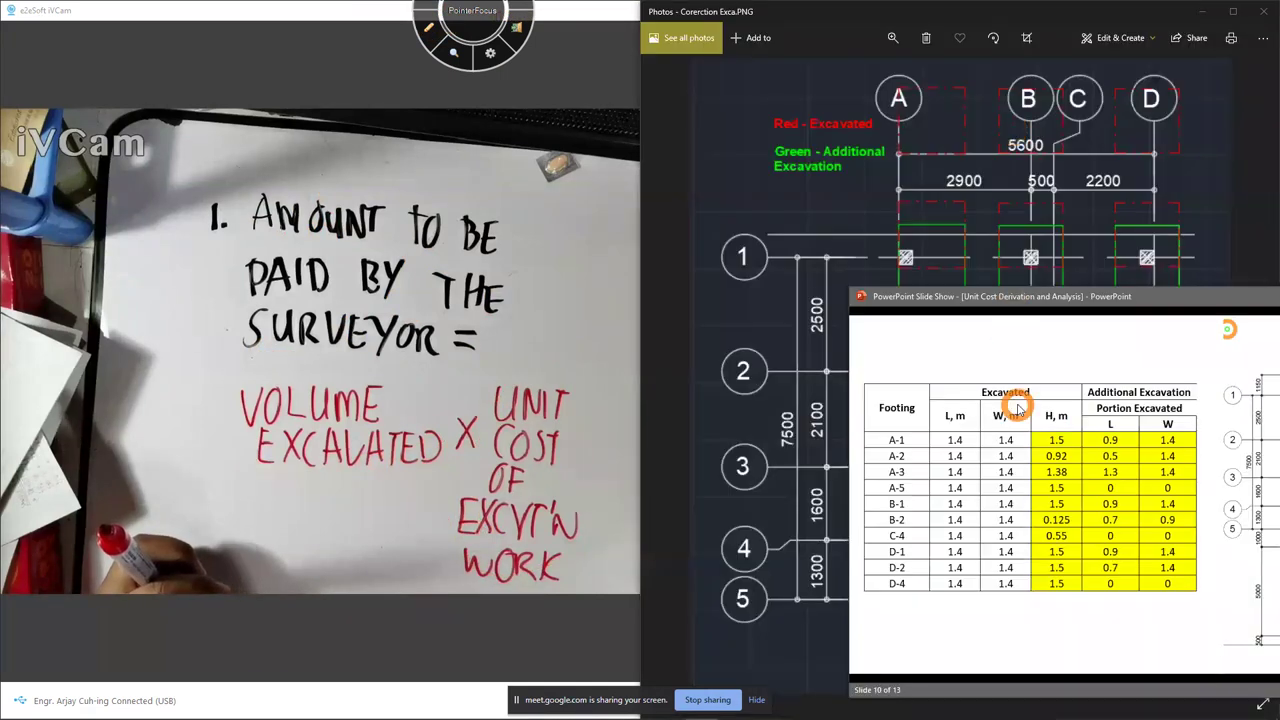
{"action": "left_click", "coordinate": [634, 706]}
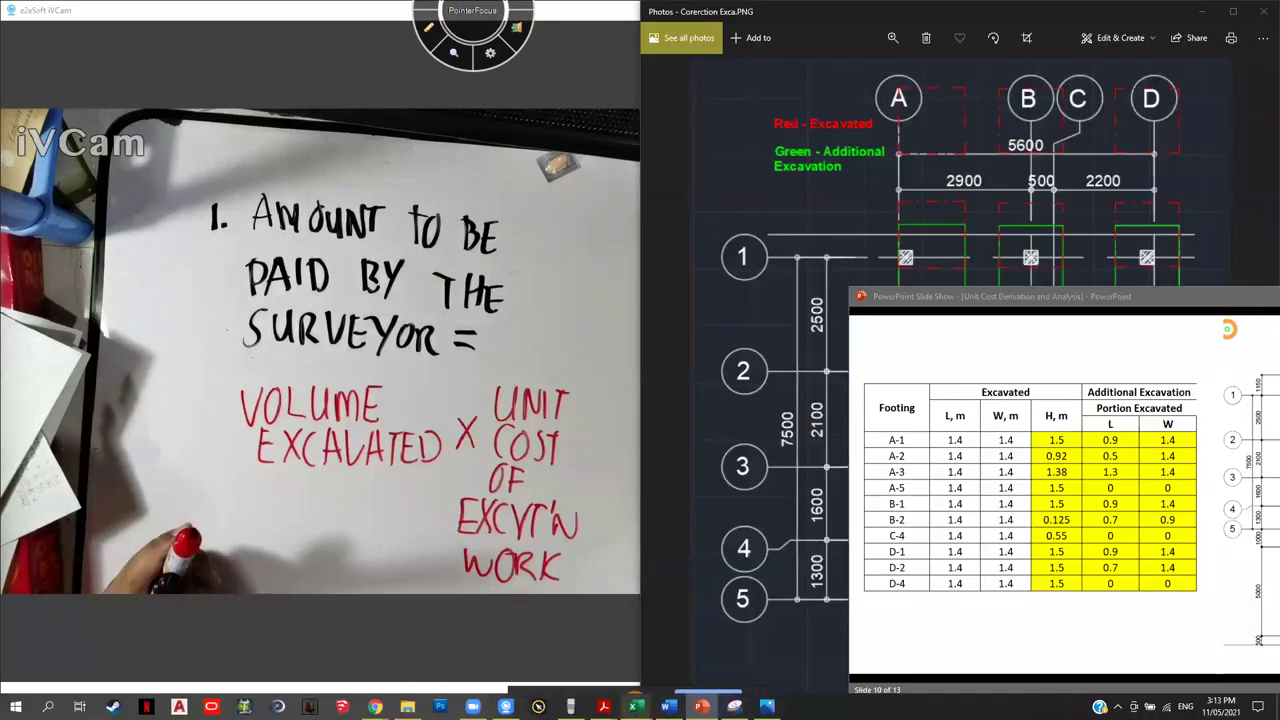
{"action": "left_click", "coordinate": [655, 615]}
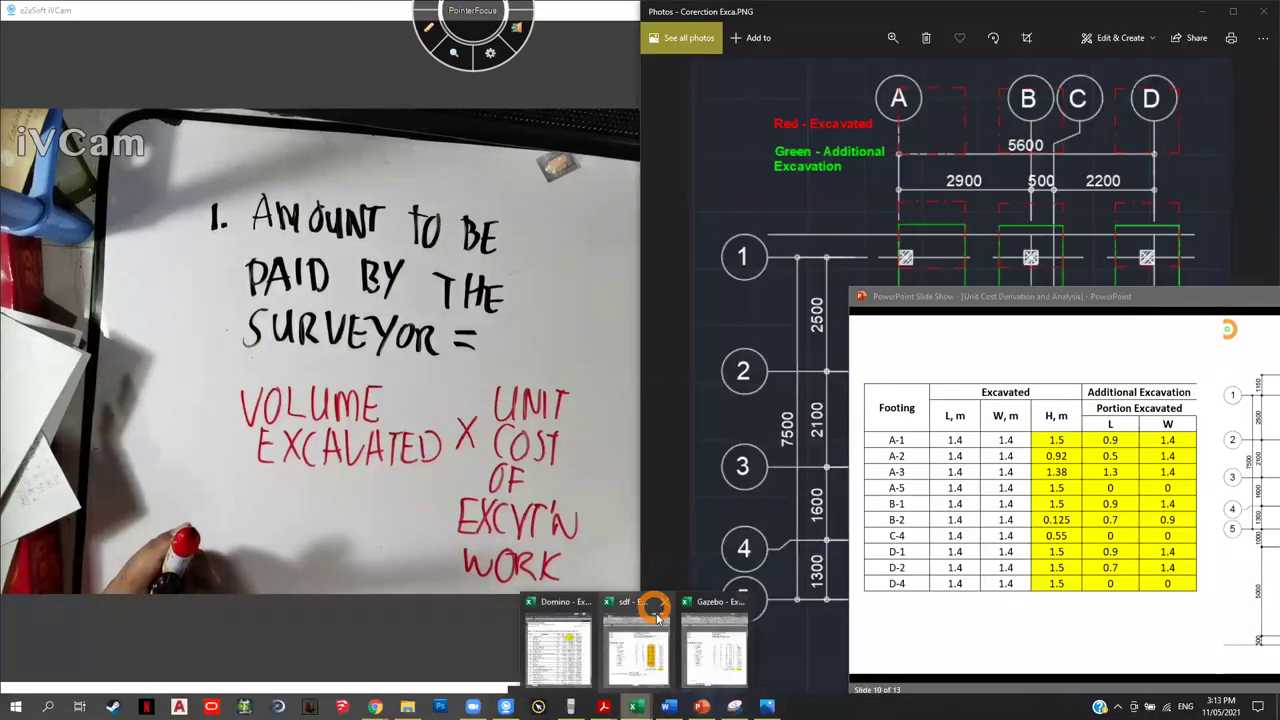
{"action": "left_click", "coordinate": [714, 657]}
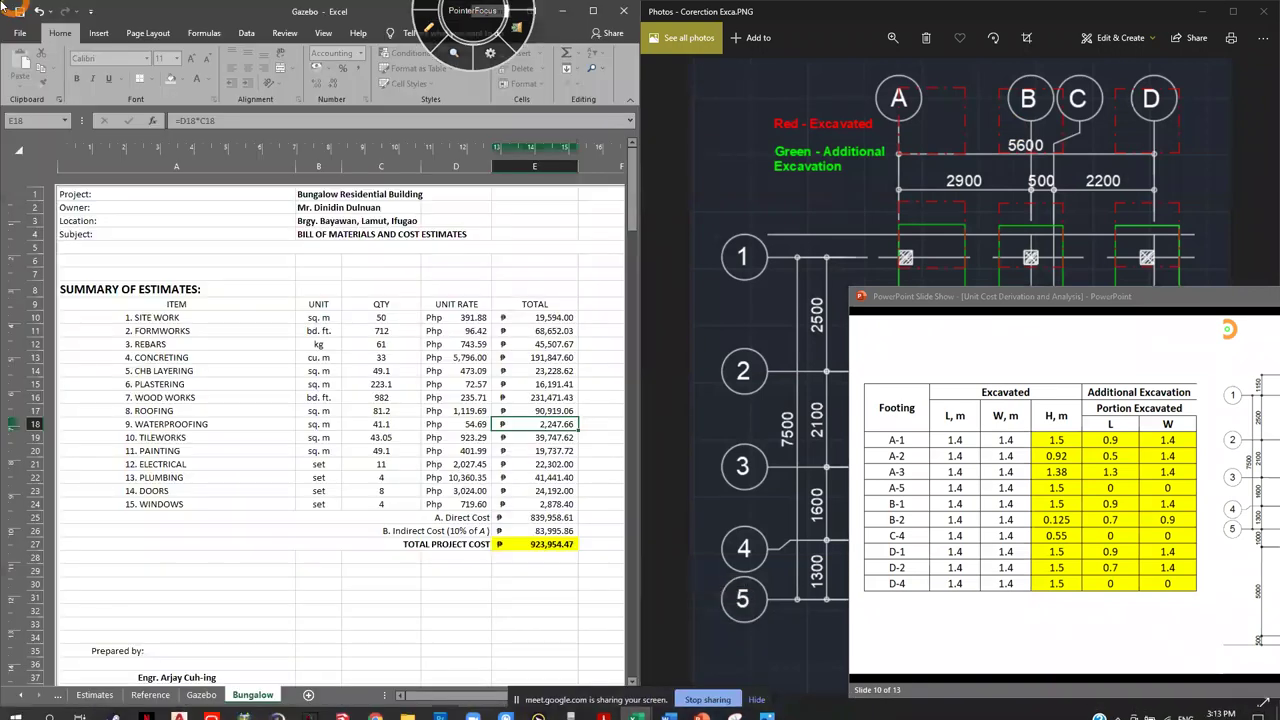
{"action": "left_click", "coordinate": [24, 34]}
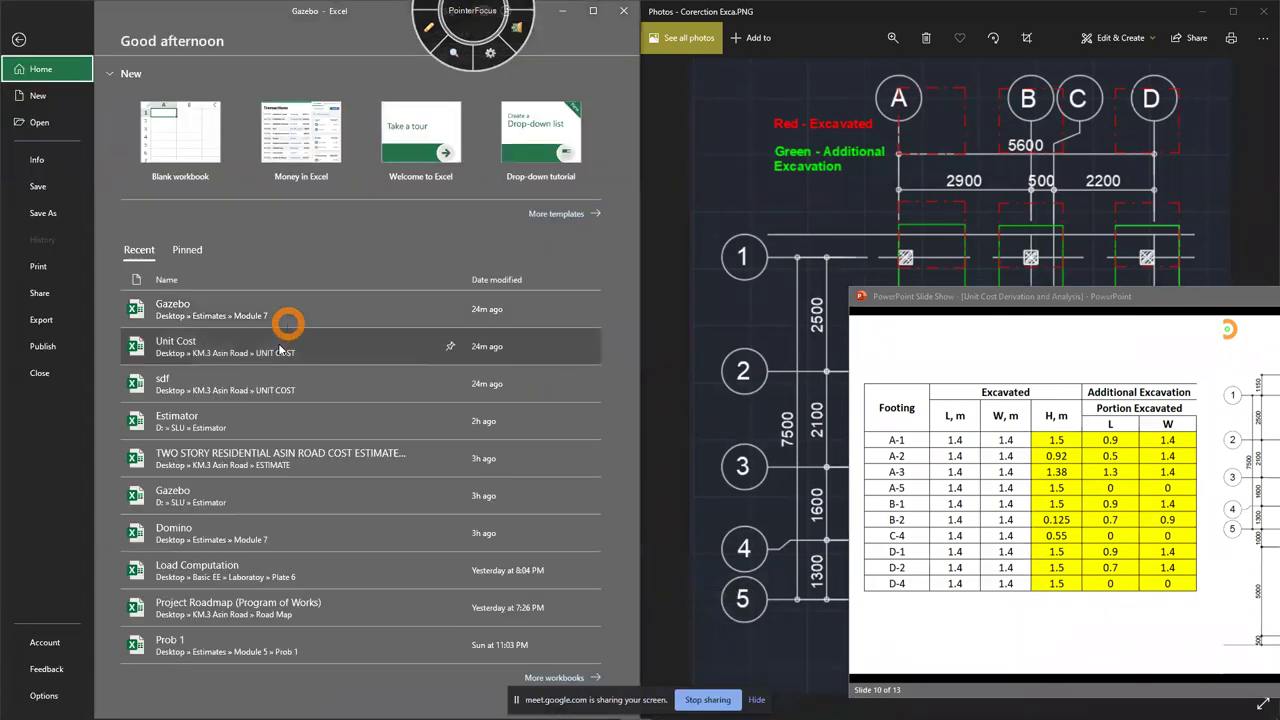
{"action": "left_click", "coordinate": [283, 331]}
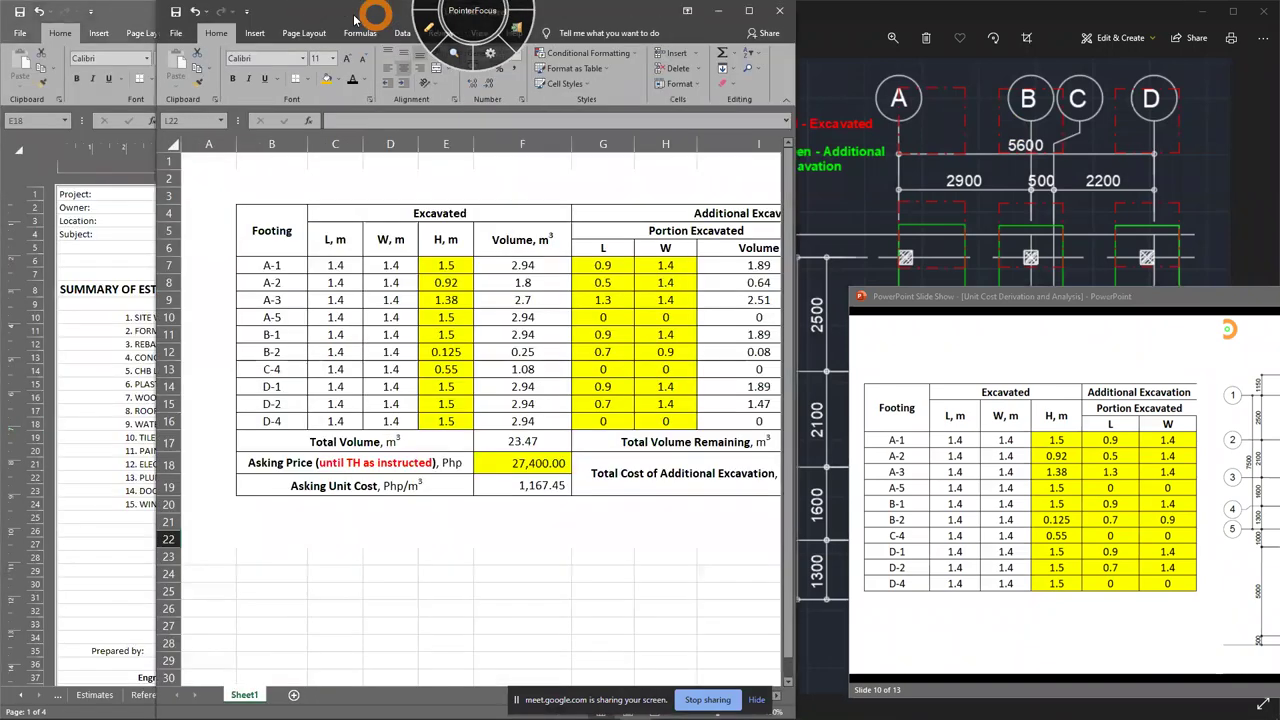
{"action": "key", "text": "super+Right"}
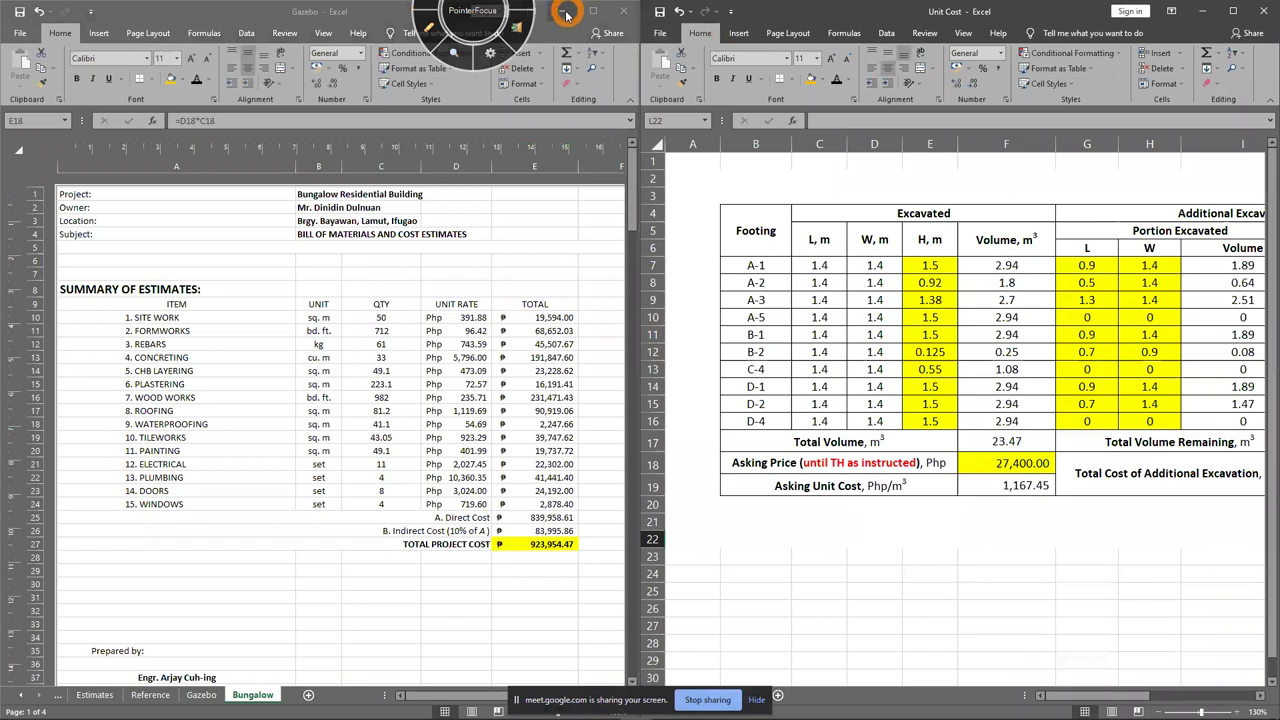
{"action": "left_click", "coordinate": [566, 14]}
Clear the footing volumes in F7:F16 and hide the Additional Excavation columns G to K
{"action": "left_click_drag", "start_coordinate": [1006, 265], "coordinate": [1010, 420]}
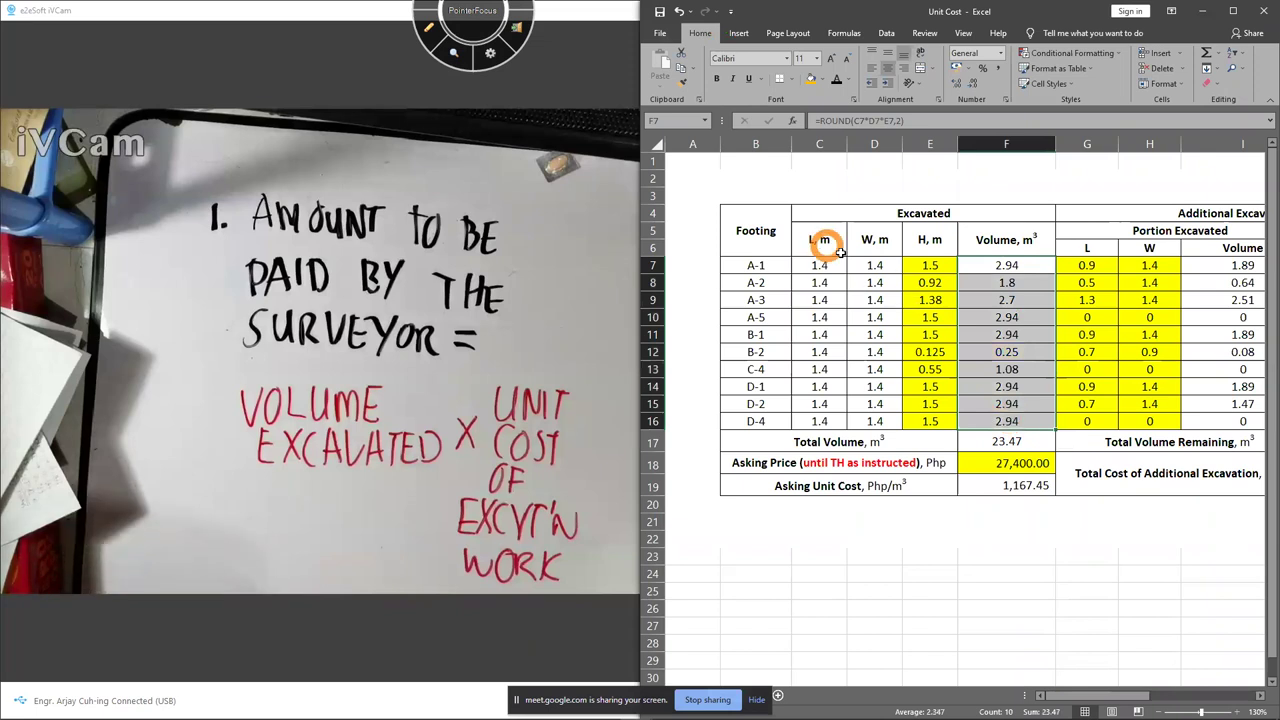
{"action": "key", "text": "Delete"}
{"action": "left_click_drag", "start_coordinate": [1082, 137], "coordinate": [1200, 131]}
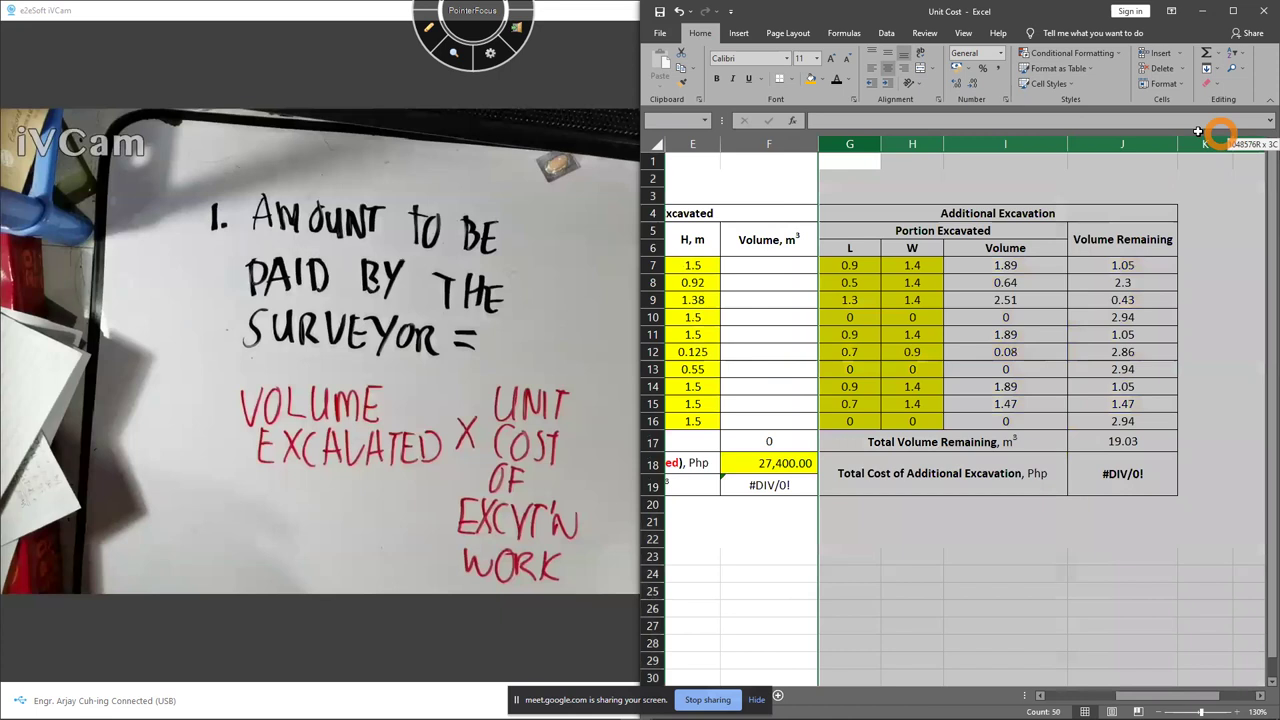
{"action": "right_click", "coordinate": [1131, 145]}
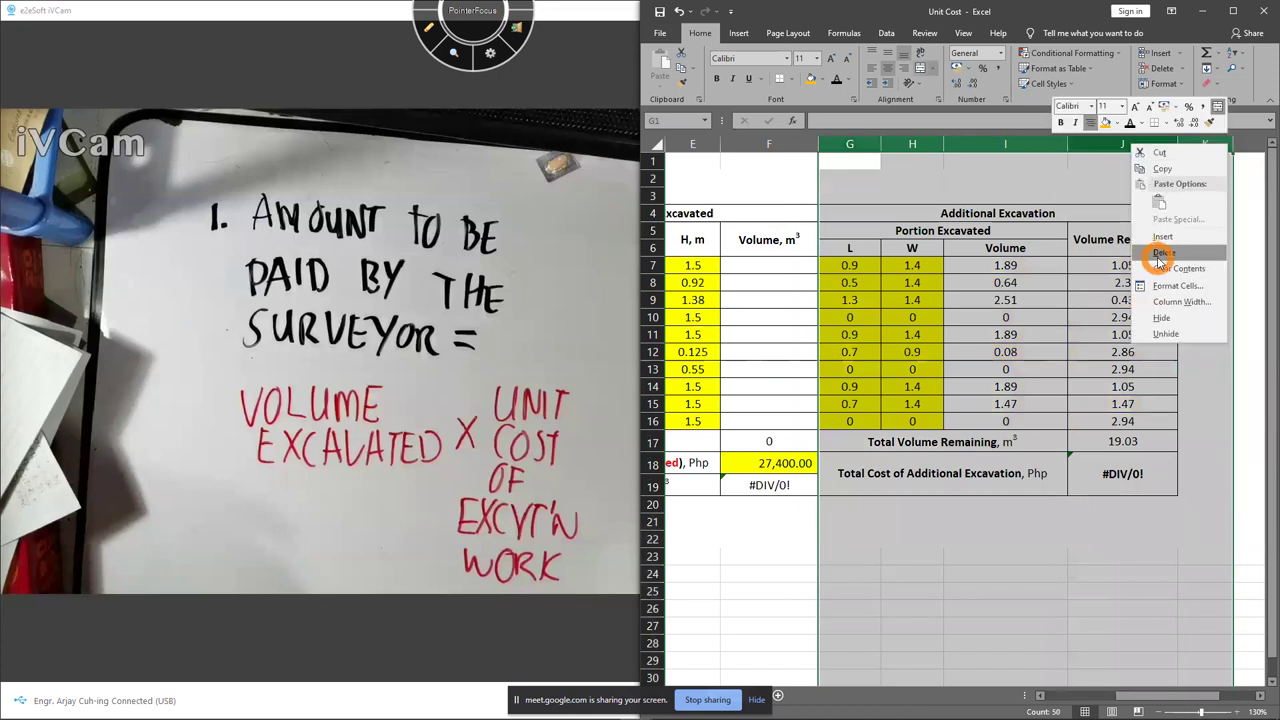
{"action": "left_click", "coordinate": [1161, 318]}
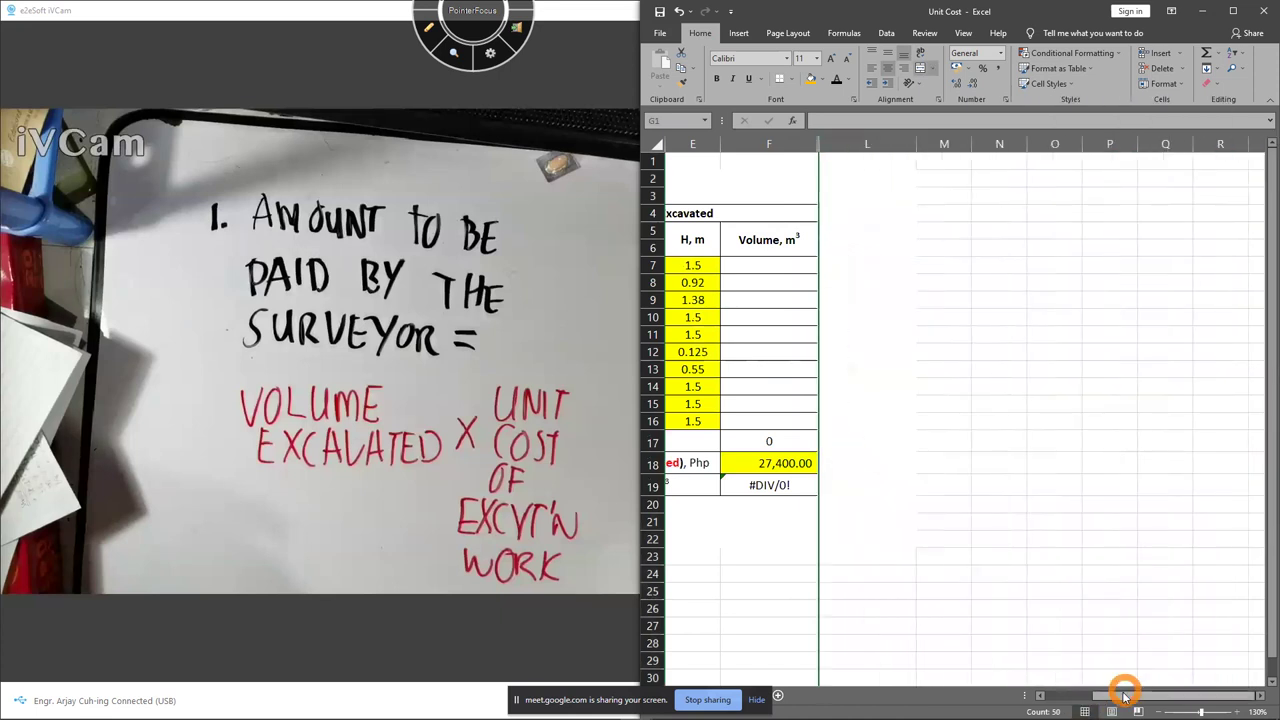
{"action": "left_click_drag", "start_coordinate": [1118, 692], "coordinate": [1057, 694]}
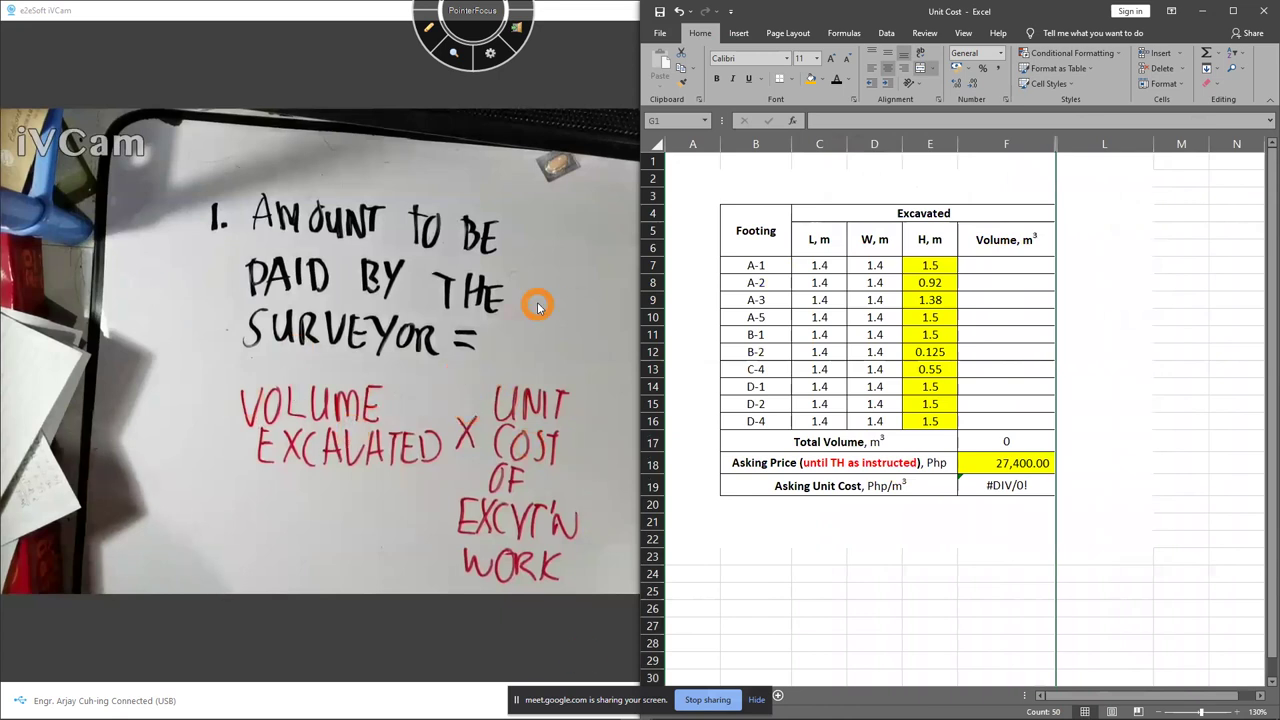
Hide rows 18 and 19 holding the Asking Price and Asking Unit Cost
{"action": "left_click", "coordinate": [428, 28]}
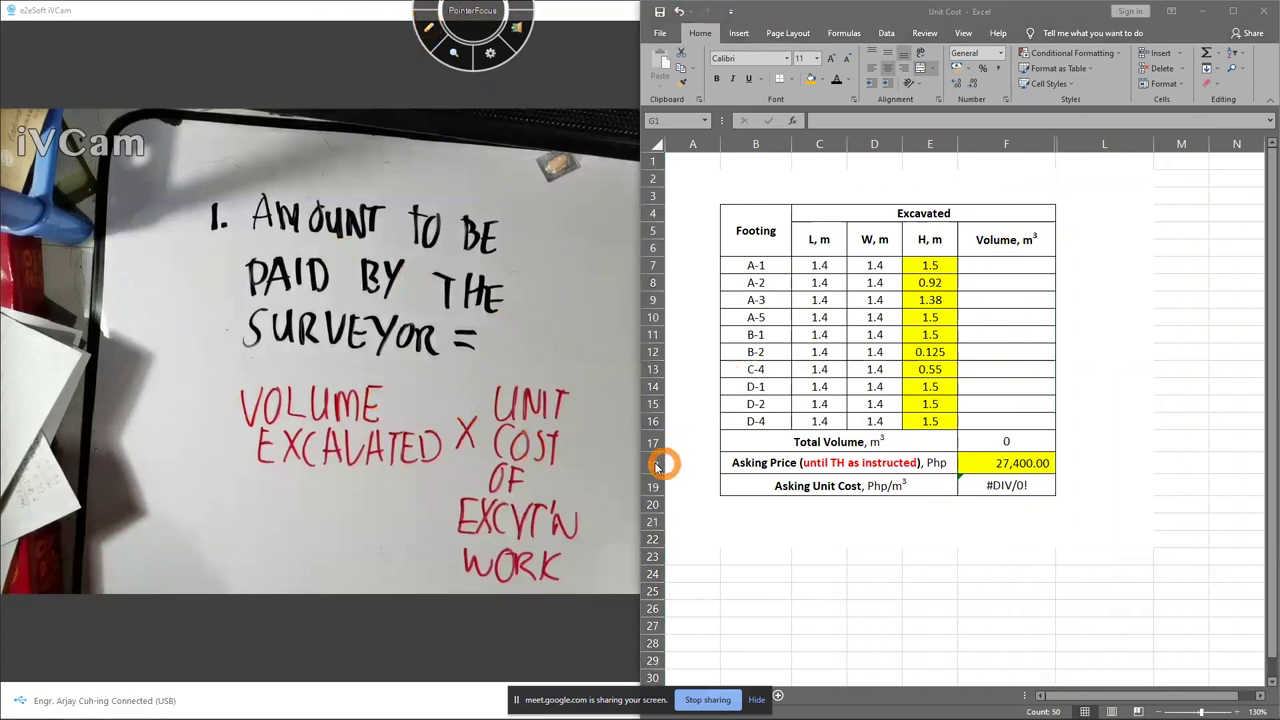
{"action": "left_click_drag", "start_coordinate": [656, 467], "coordinate": [655, 480]}
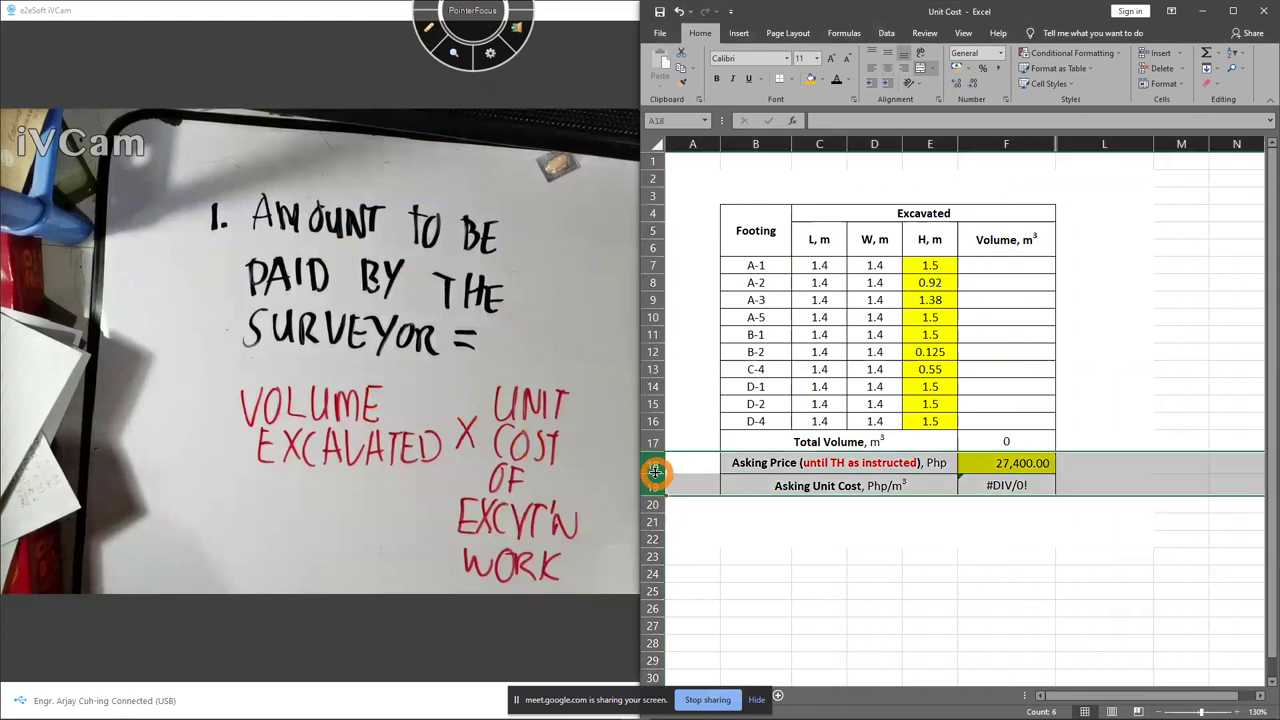
{"action": "right_click", "coordinate": [655, 471]}
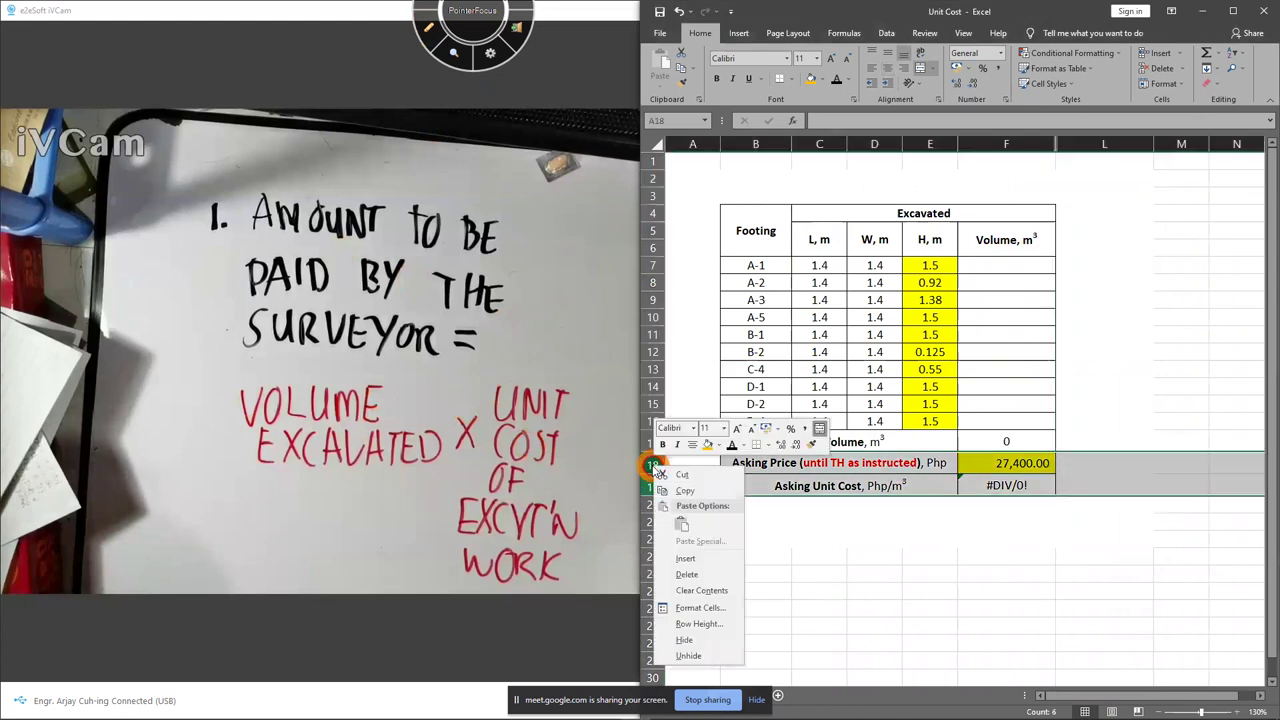
{"action": "left_click", "coordinate": [697, 641]}
{"action": "left_click", "coordinate": [1080, 514]}
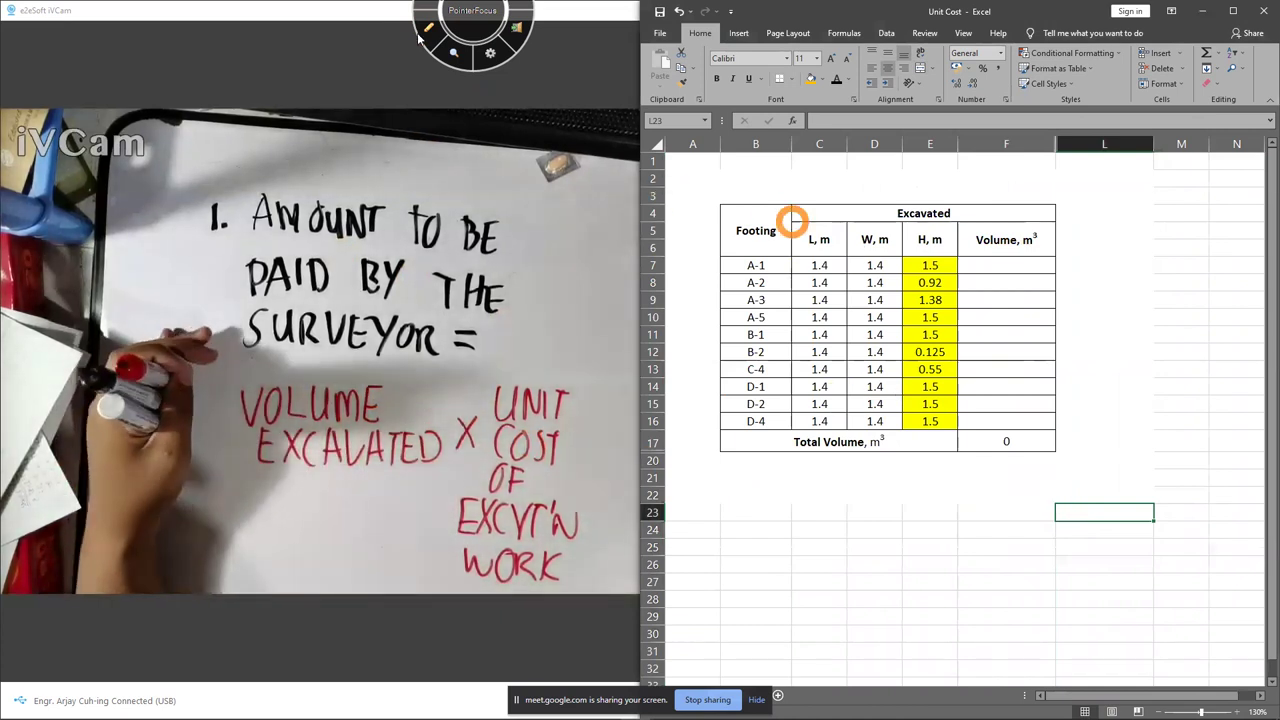
Circle the Excavated heading, footing A-1's dimensions and the list of footings A-1 to D-4, clearing the markings each time
{"action": "key", "text": "F11"}
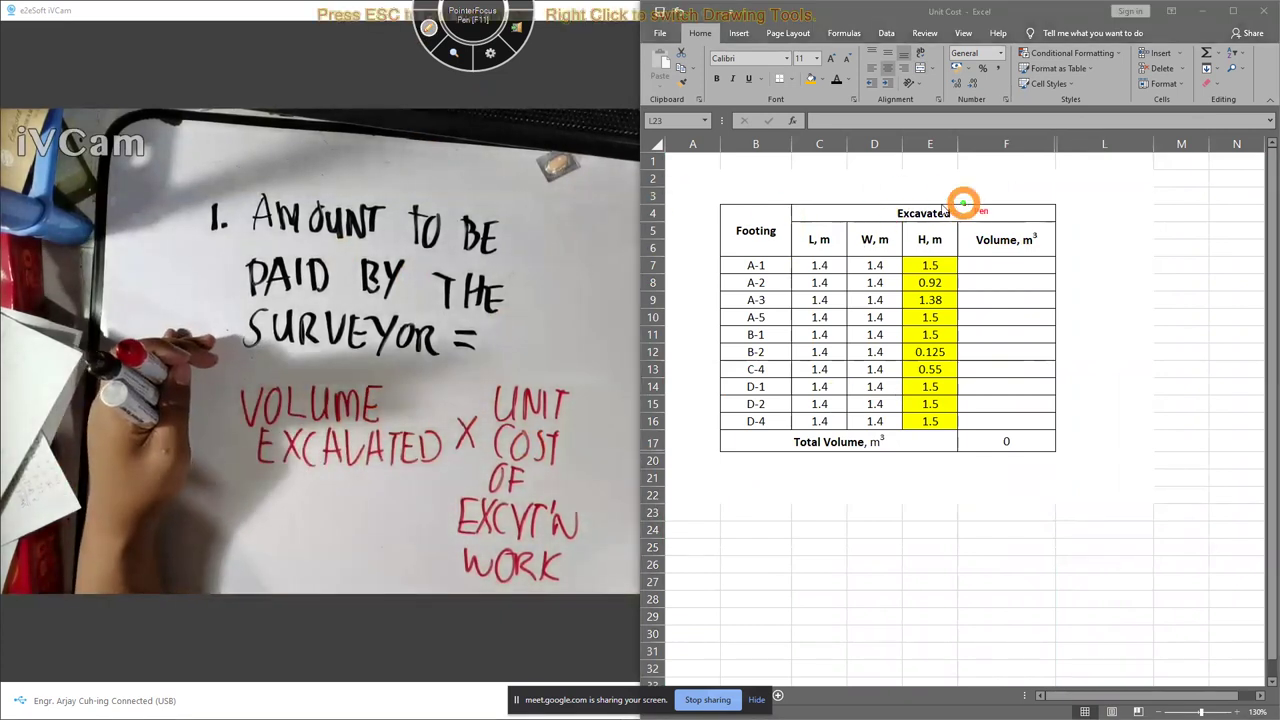
{"action": "mouse_move", "coordinate": [893, 222]}
{"action": "left_mouse_down"}
{"action": "mouse_move", "coordinate": [971, 206]}
{"action": "mouse_move", "coordinate": [883, 211]}
{"action": "mouse_move", "coordinate": [967, 240]}
{"action": "left_mouse_up"}
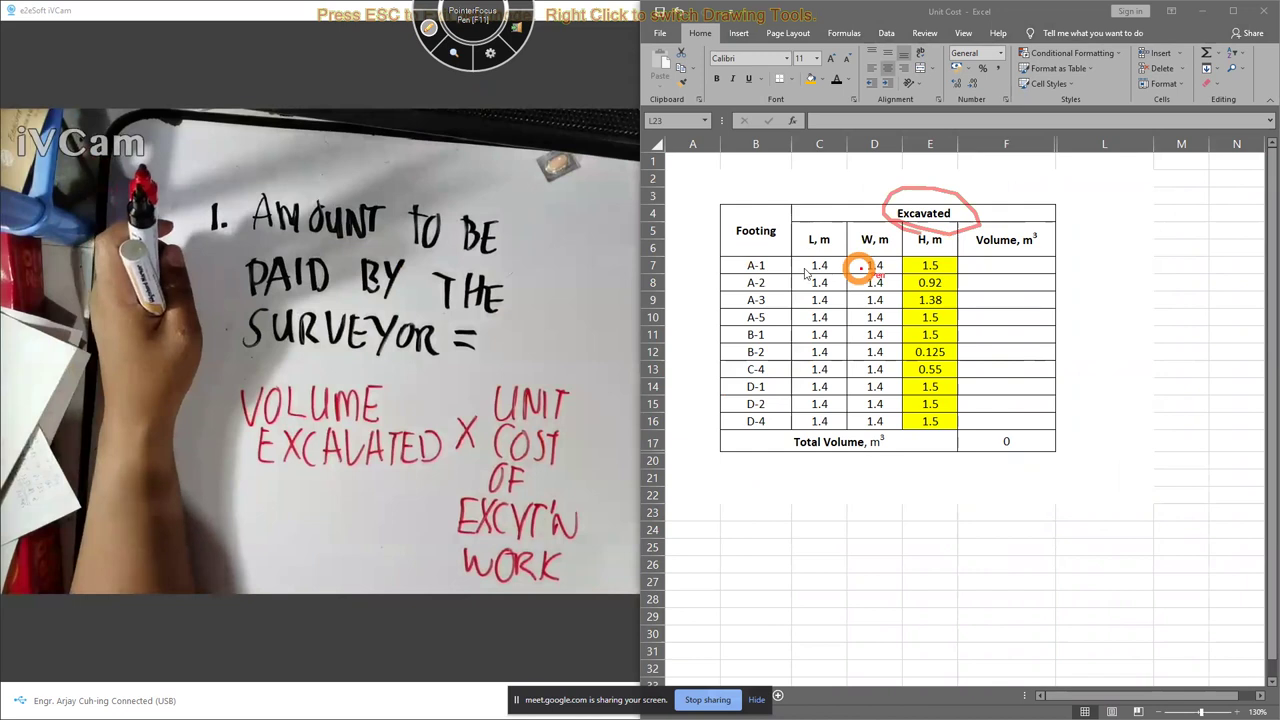
{"action": "mouse_move", "coordinate": [803, 267]}
{"action": "left_mouse_down"}
{"action": "mouse_move", "coordinate": [905, 288]}
{"action": "mouse_move", "coordinate": [880, 240]}
{"action": "mouse_move", "coordinate": [818, 263]}
{"action": "left_mouse_up"}
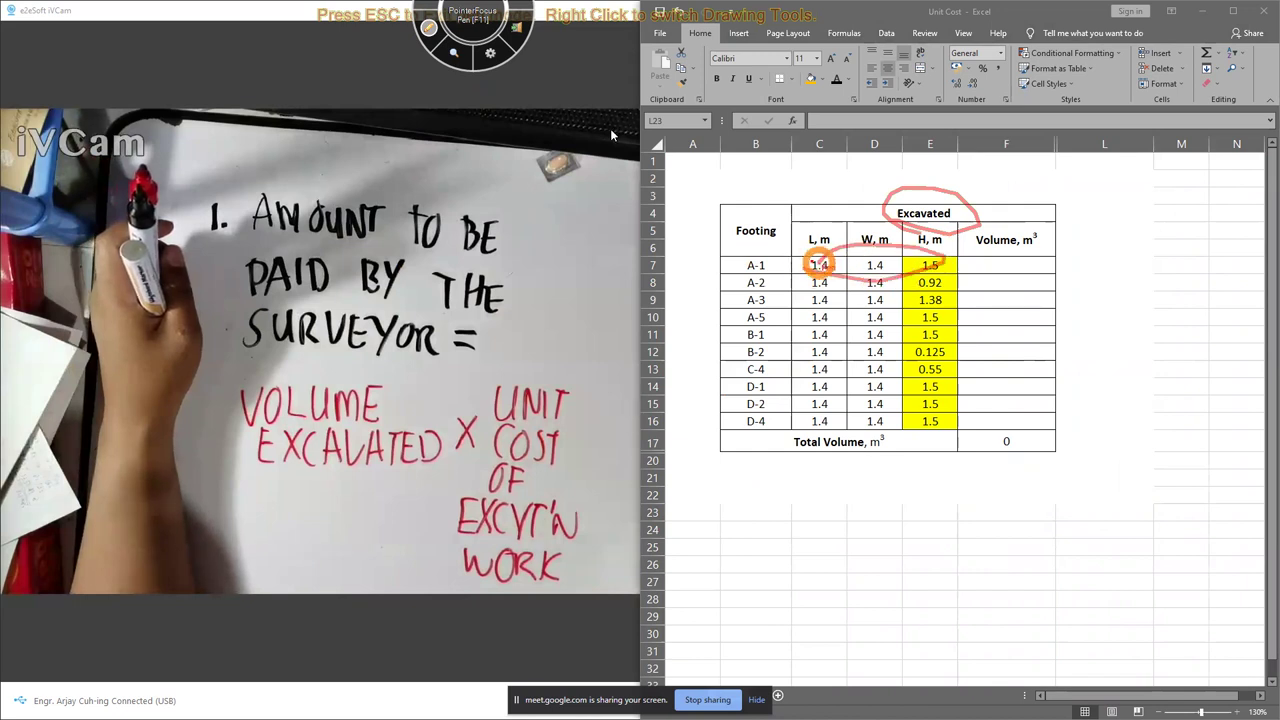
{"action": "key", "text": "Escape"}
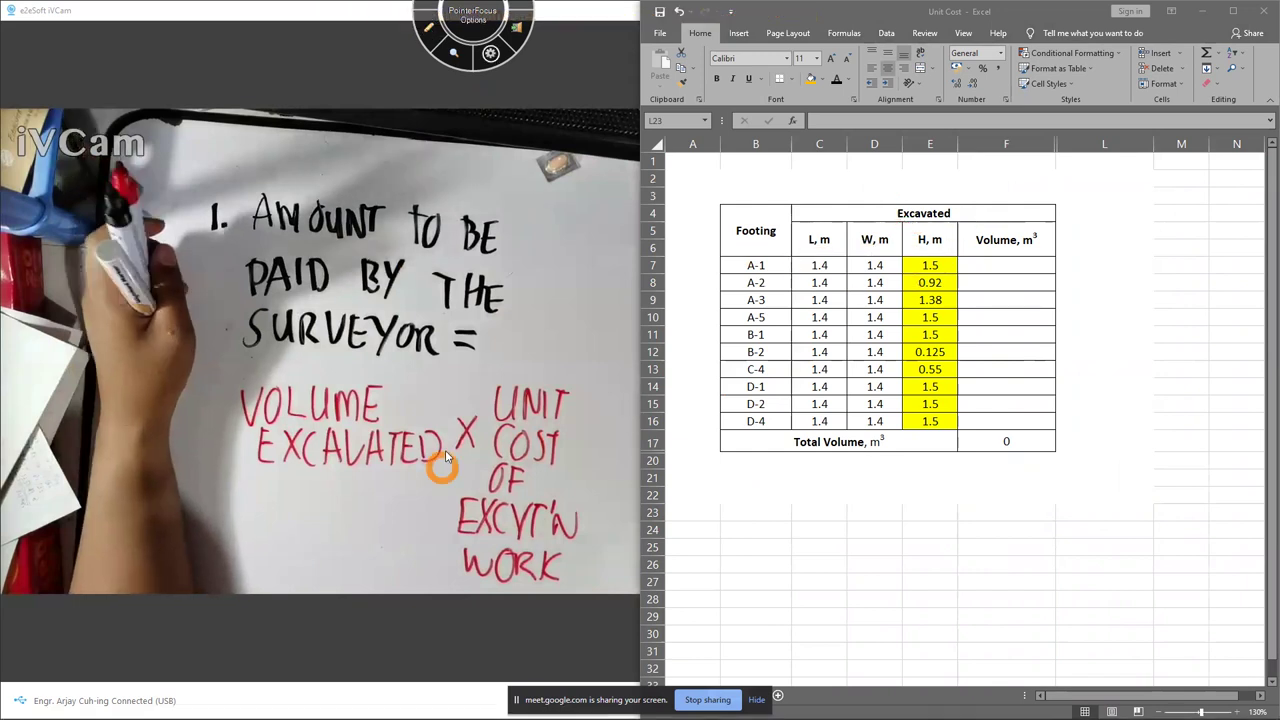
{"action": "left_click", "coordinate": [416, 34]}
{"action": "mouse_move", "coordinate": [726, 438]}
{"action": "left_mouse_down"}
{"action": "mouse_move", "coordinate": [771, 262]}
{"action": "mouse_move", "coordinate": [729, 434]}
{"action": "left_mouse_up"}
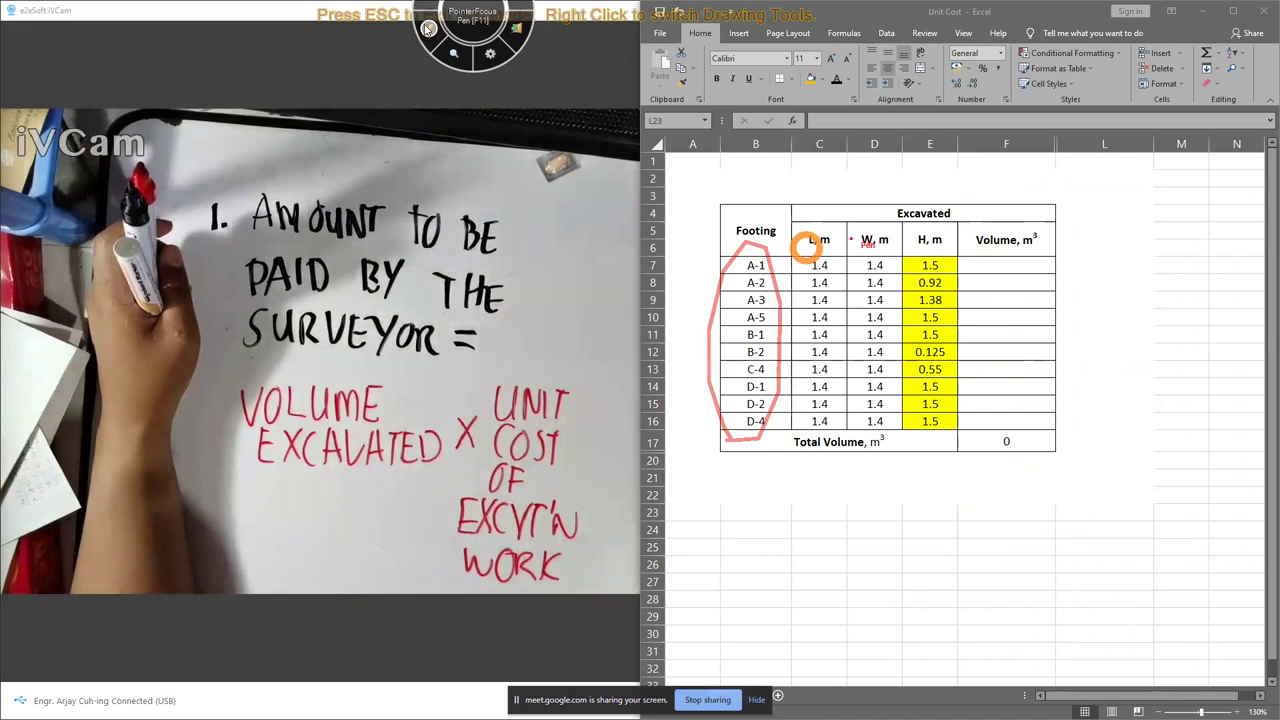
{"action": "key", "text": "Escape"}
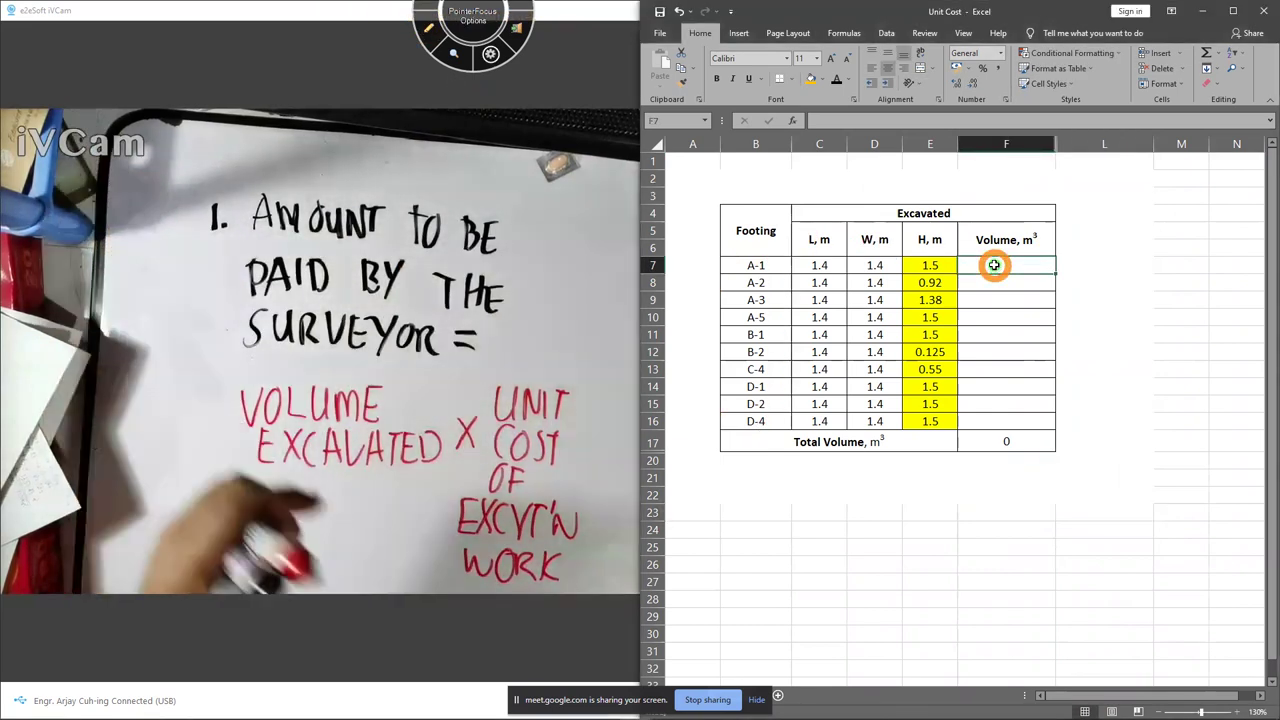
Enter the volume formula =C7*D7*E7 for footing A-1 in cell F7
{"action": "left_click", "coordinate": [994, 265]}
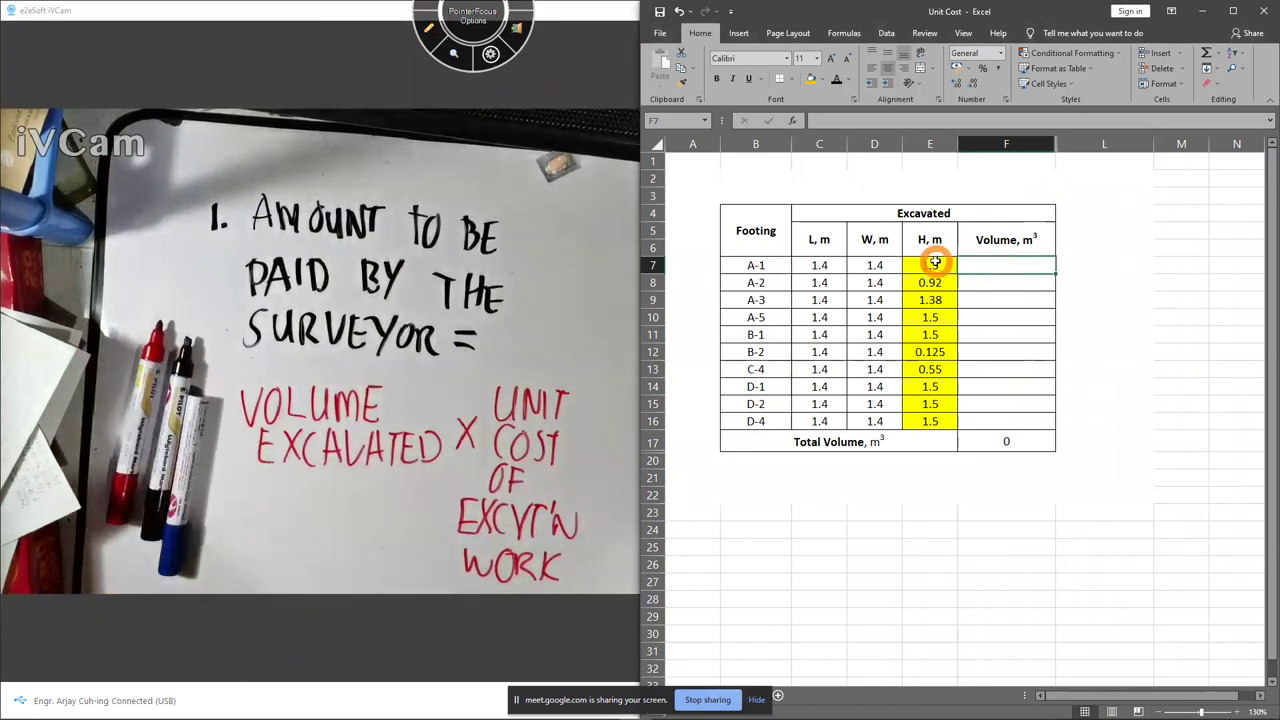
{"action": "type", "text": "="}
{"action": "left_click", "coordinate": [810, 264]}
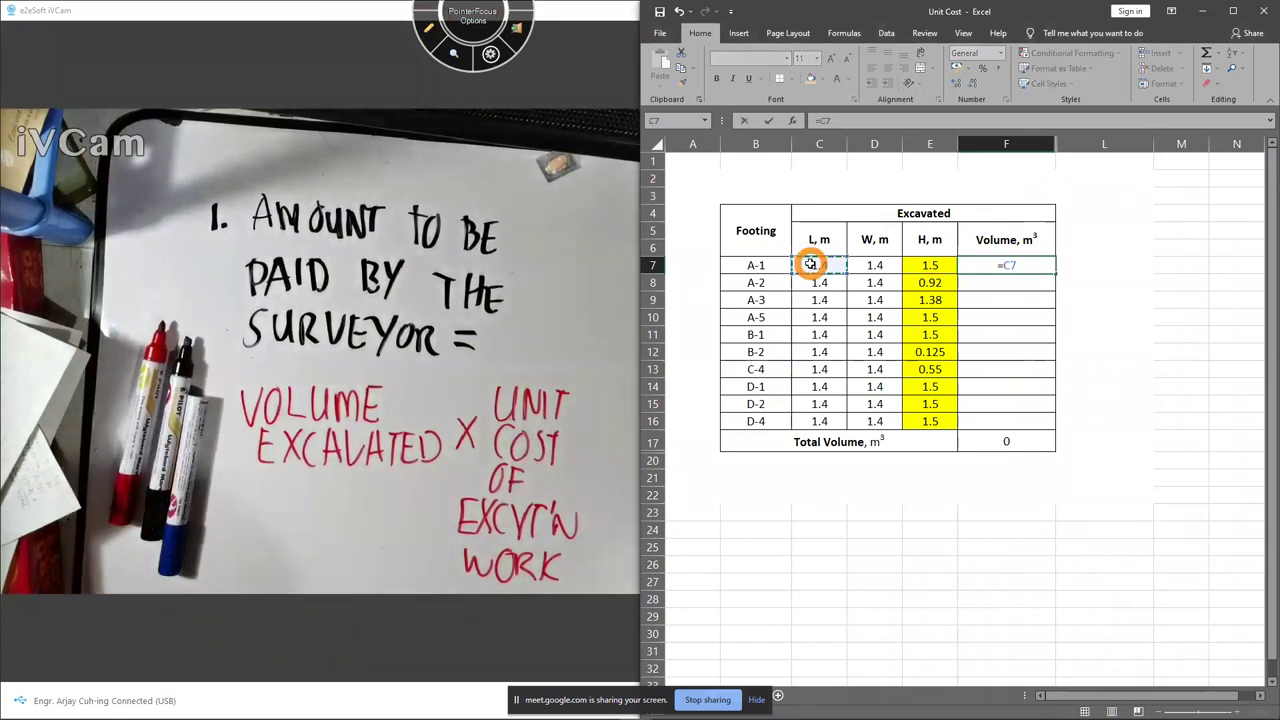
{"action": "type", "text": "*"}
{"action": "type", "text": "*"}
{"action": "left_click", "coordinate": [925, 265]}
{"action": "key", "text": "Return"}
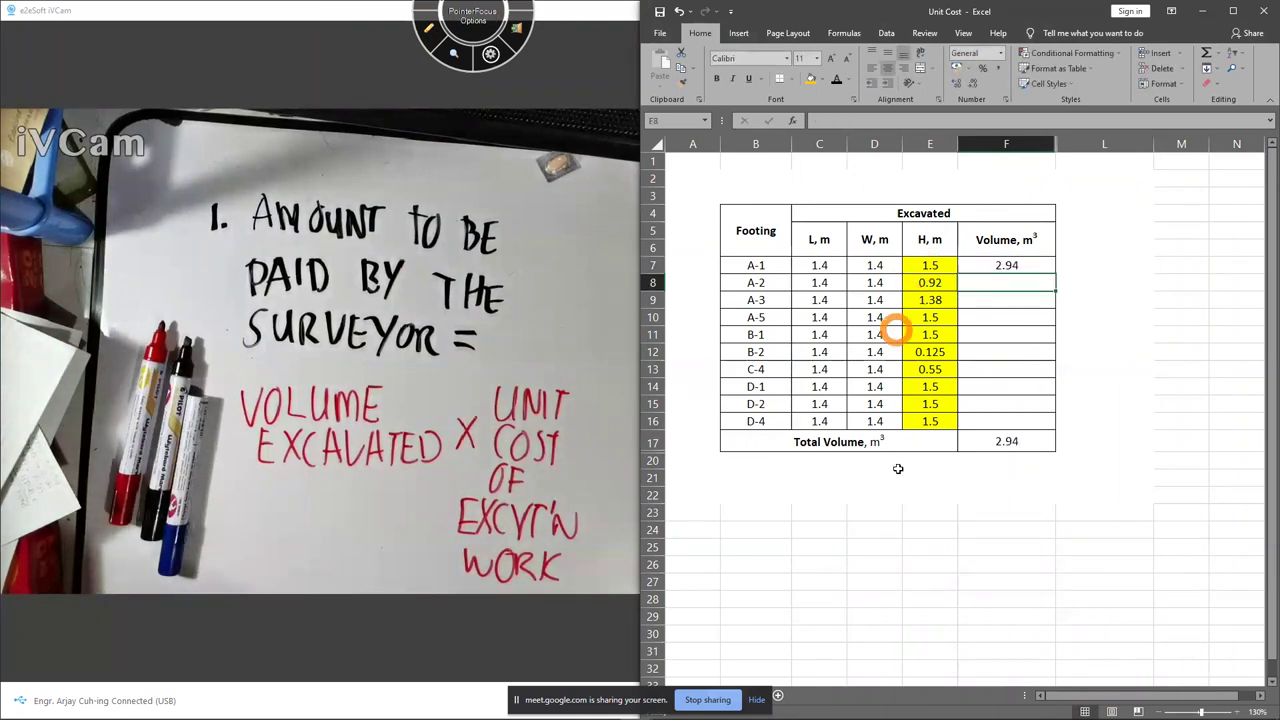
Open the fx-991ES PLUS Emulator calculator and move it over the whiteboard camera view, clear of the footing table
{"action": "left_click", "coordinate": [570, 706]}
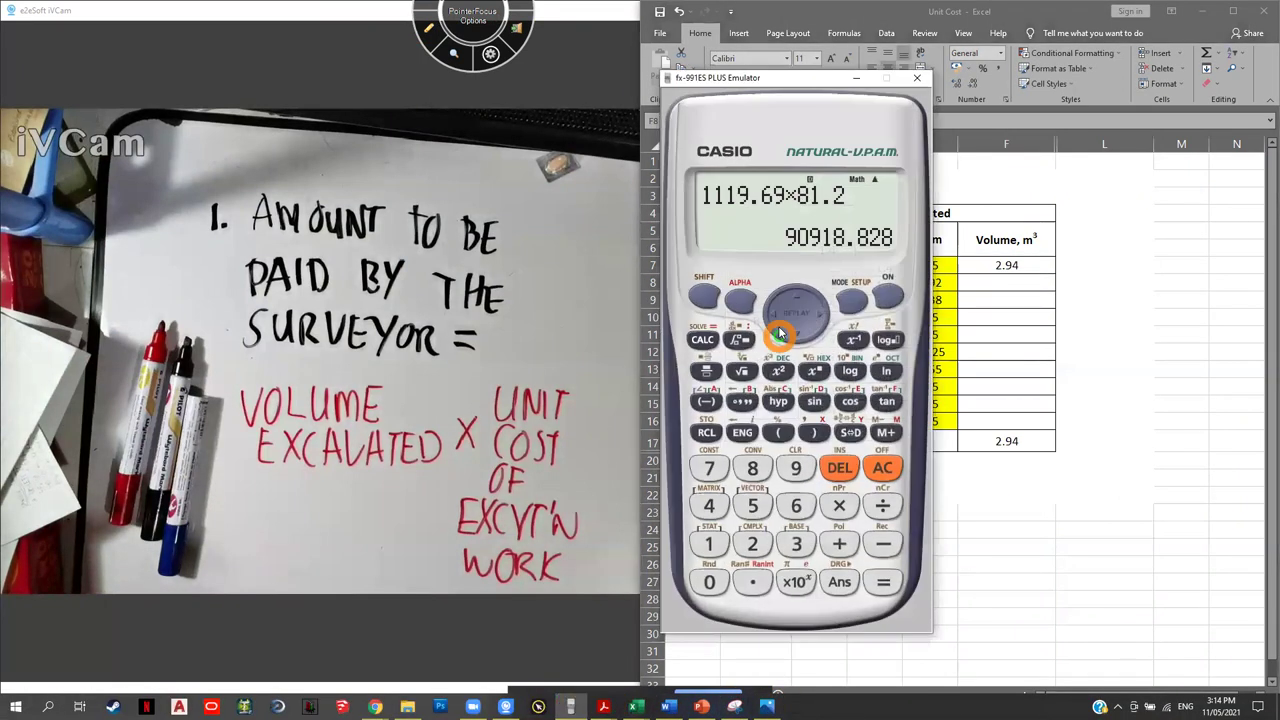
{"action": "left_click_drag", "start_coordinate": [820, 76], "coordinate": [800, 80]}
{"action": "left_click_drag", "start_coordinate": [676, 117], "coordinate": [380, 159]}
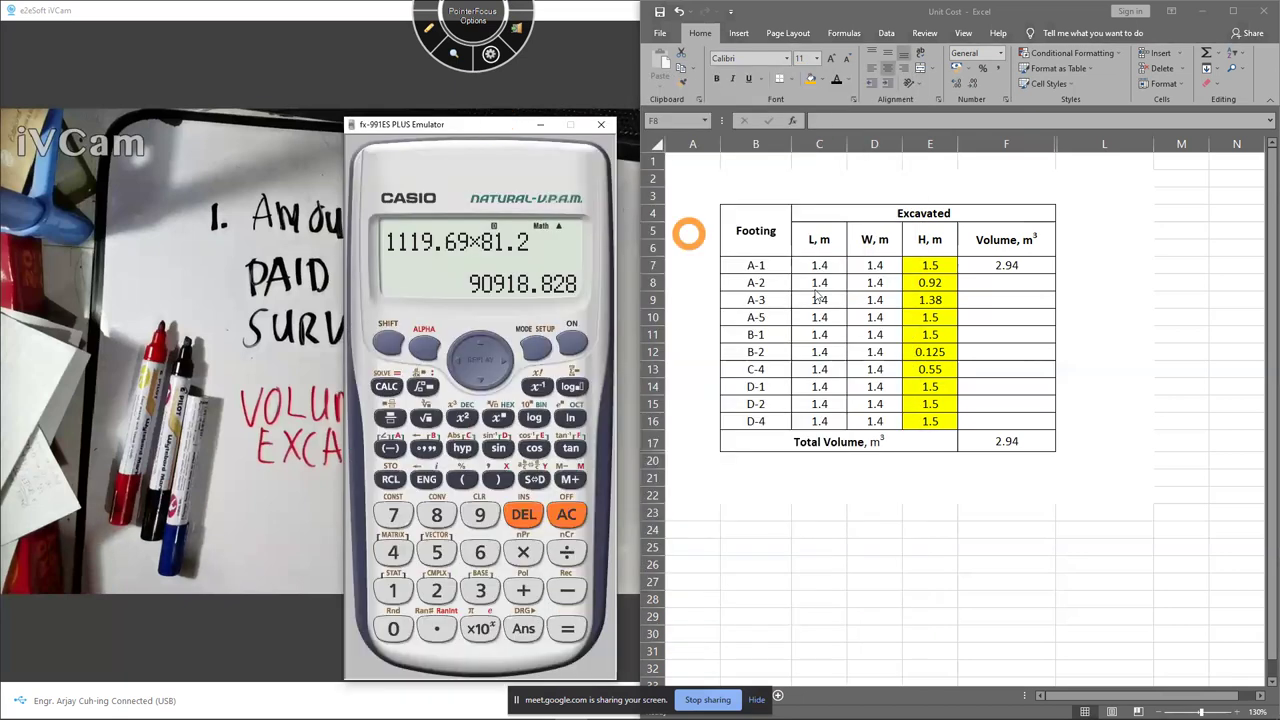
Compute footing A-1's volume as 1.4×1.4×1.5 on the calculator emulator, then minimize the calculator
{"action": "left_click", "coordinate": [567, 515]}
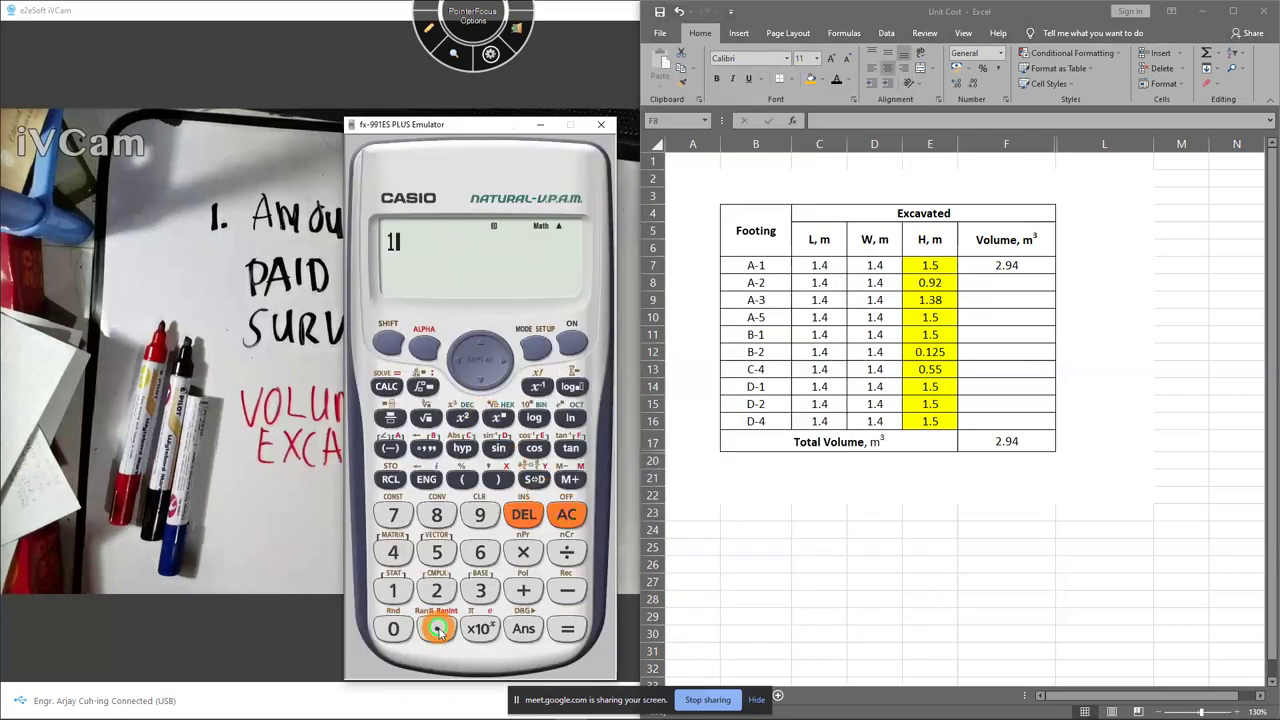
{"action": "left_click", "coordinate": [393, 552]}
{"action": "left_click", "coordinate": [523, 552]}
{"action": "left_click", "coordinate": [395, 590]}
{"action": "left_click", "coordinate": [436, 628]}
{"action": "left_click", "coordinate": [393, 552]}
{"action": "left_click", "coordinate": [523, 552]}
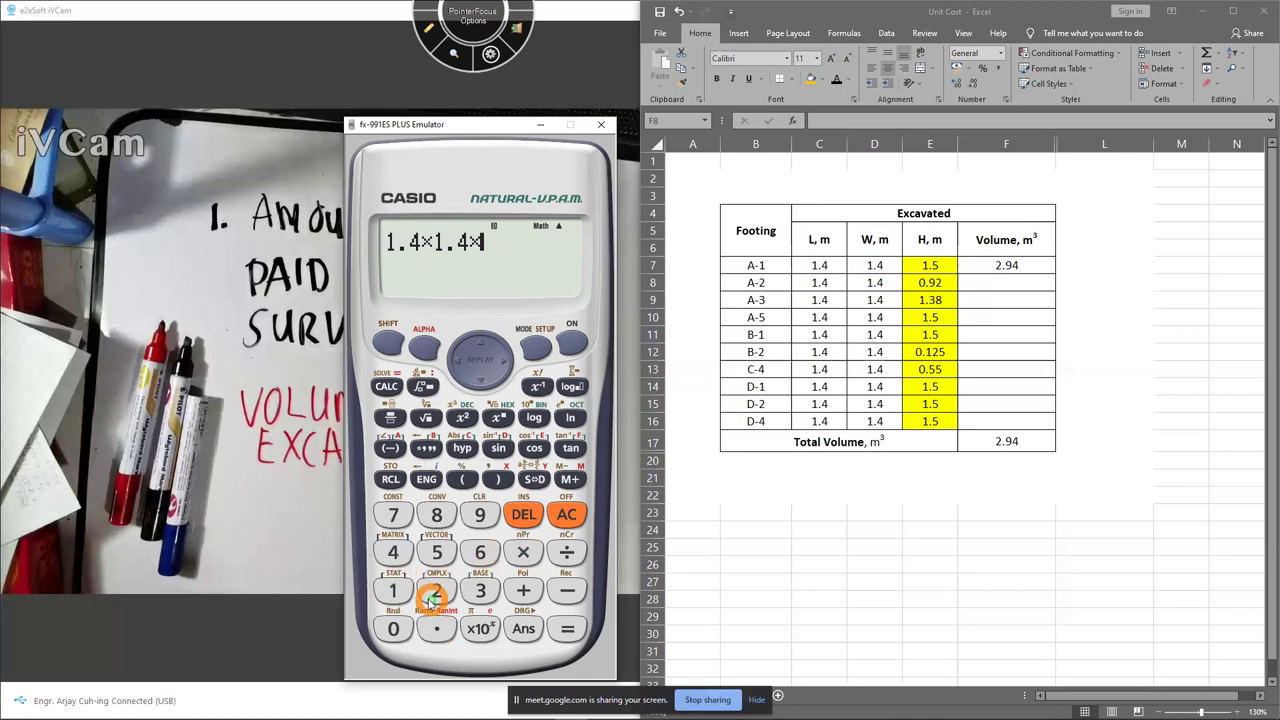
{"action": "left_click", "coordinate": [434, 557]}
{"action": "left_click", "coordinate": [525, 598]}
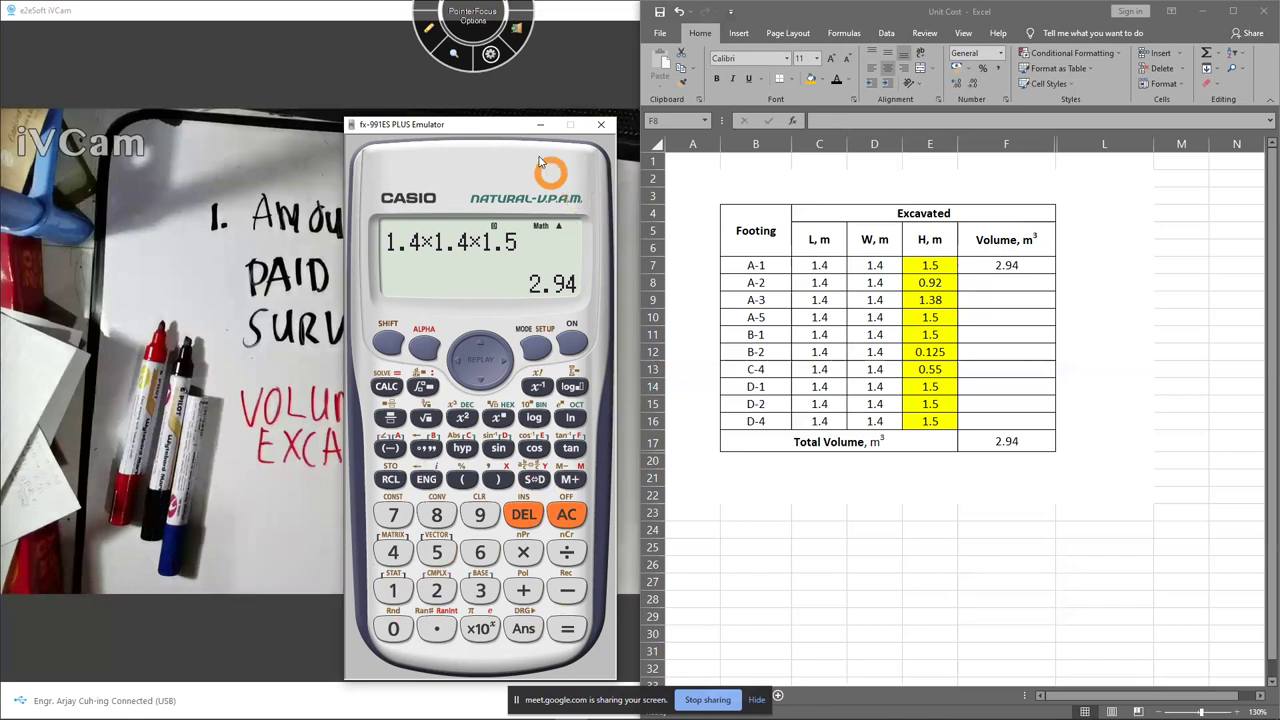
{"action": "left_click", "coordinate": [541, 125]}
Fill footing A-1's volume formula from F7 down to F16 and clear the Total Volume cell F17
{"action": "left_click", "coordinate": [1022, 262]}
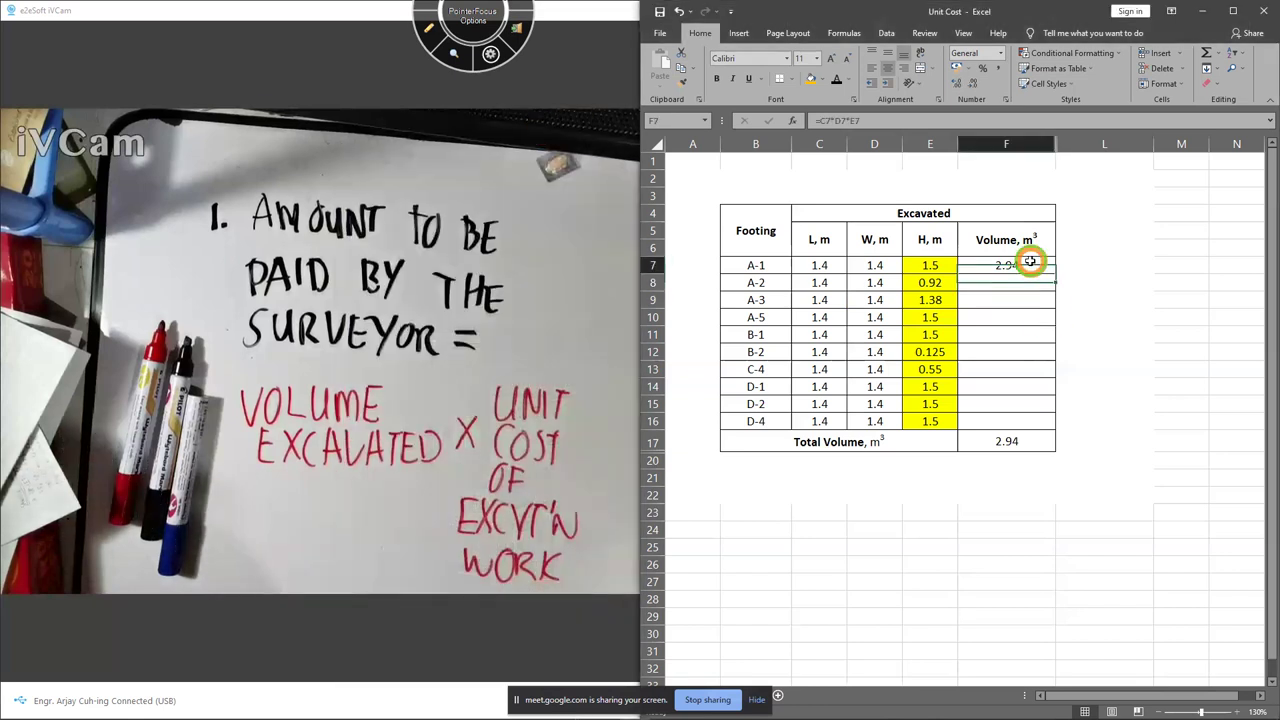
{"action": "left_click_drag", "start_coordinate": [1055, 273], "coordinate": [1060, 425]}
{"action": "left_click", "coordinate": [1020, 446]}
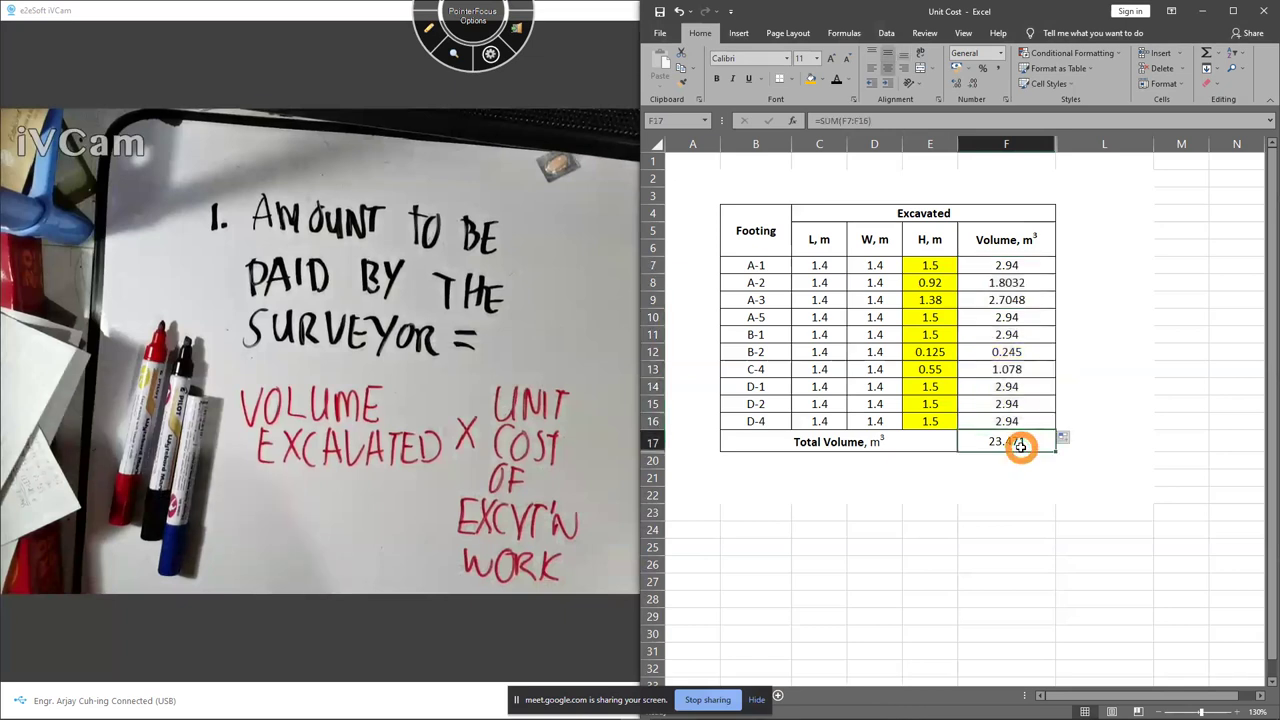
{"action": "key", "text": "Delete"}
{"action": "left_click", "coordinate": [1143, 400]}
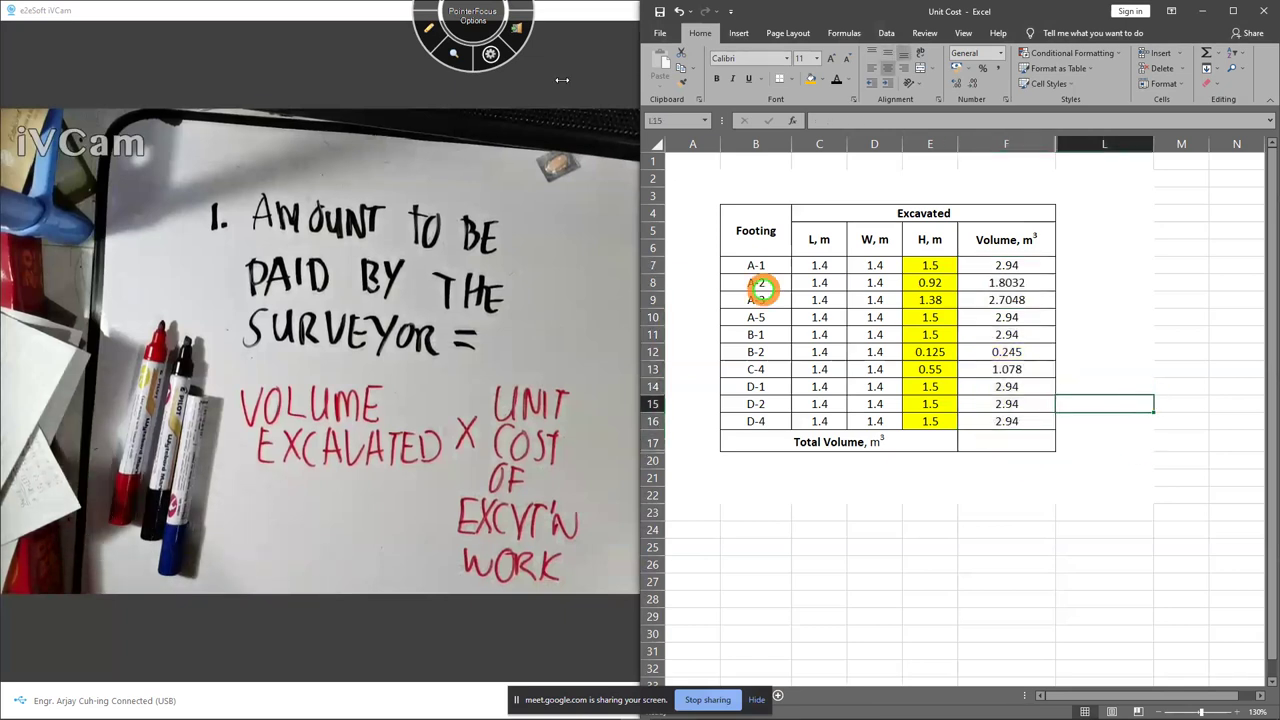
Circle the footing rows, the H column and the whiteboard's Volume Excavated term with the pen, then clear the markings
{"action": "left_click", "coordinate": [432, 30]}
{"action": "mouse_move", "coordinate": [795, 434]}
{"action": "left_mouse_down"}
{"action": "mouse_move", "coordinate": [1045, 346]}
{"action": "mouse_move", "coordinate": [690, 330]}
{"action": "mouse_move", "coordinate": [740, 420]}
{"action": "left_mouse_up"}
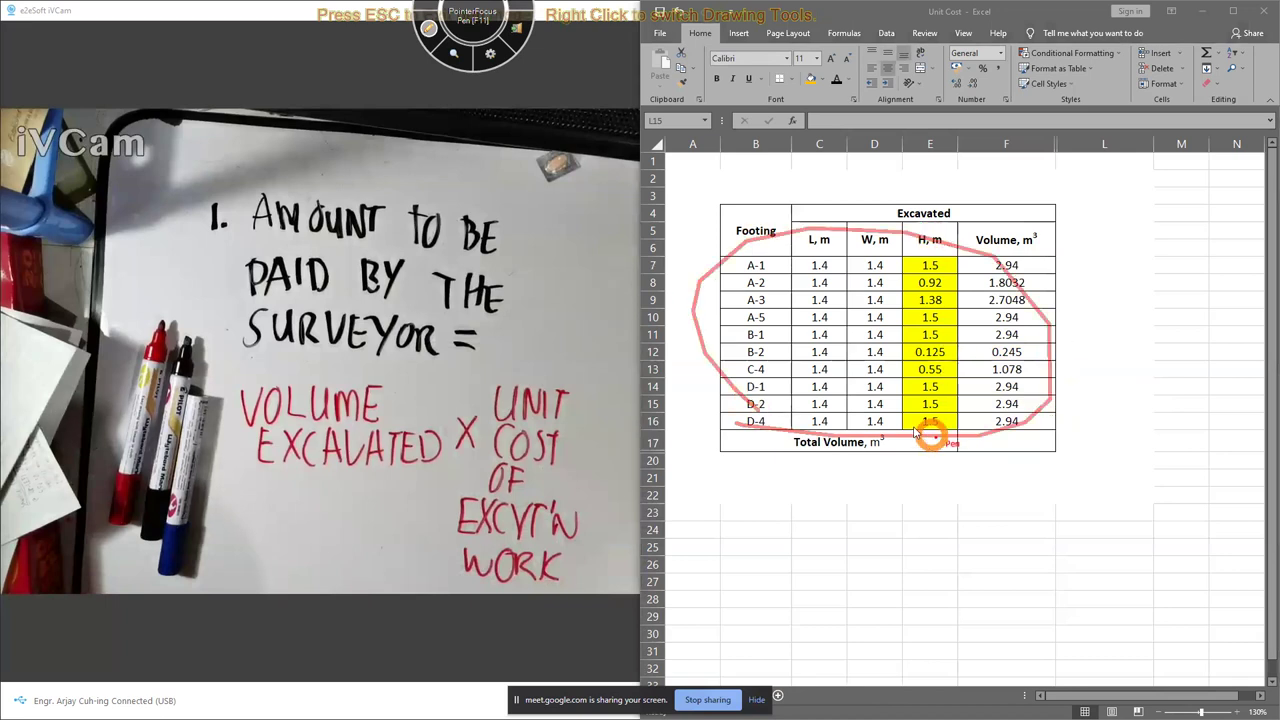
{"action": "left_click_drag", "start_coordinate": [913, 432], "coordinate": [946, 414]}
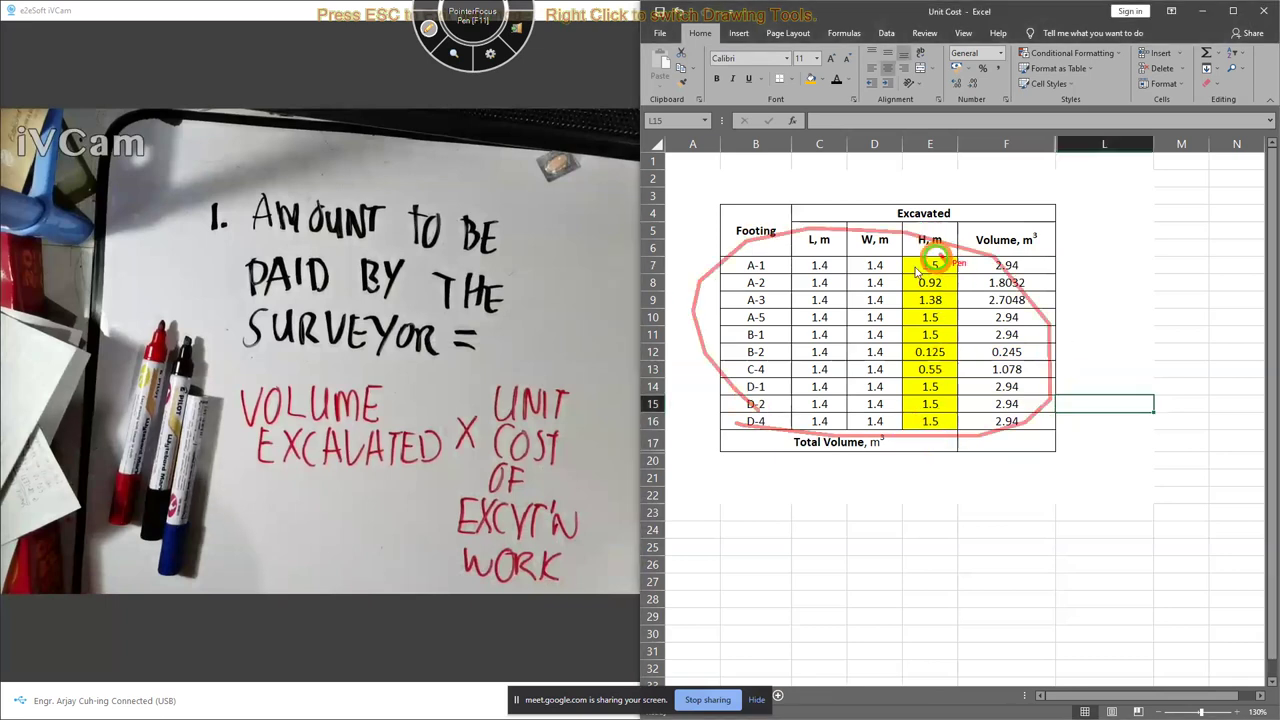
{"action": "left_click_drag", "start_coordinate": [946, 266], "coordinate": [913, 392]}
{"action": "left_click_drag", "start_coordinate": [932, 441], "coordinate": [950, 270]}
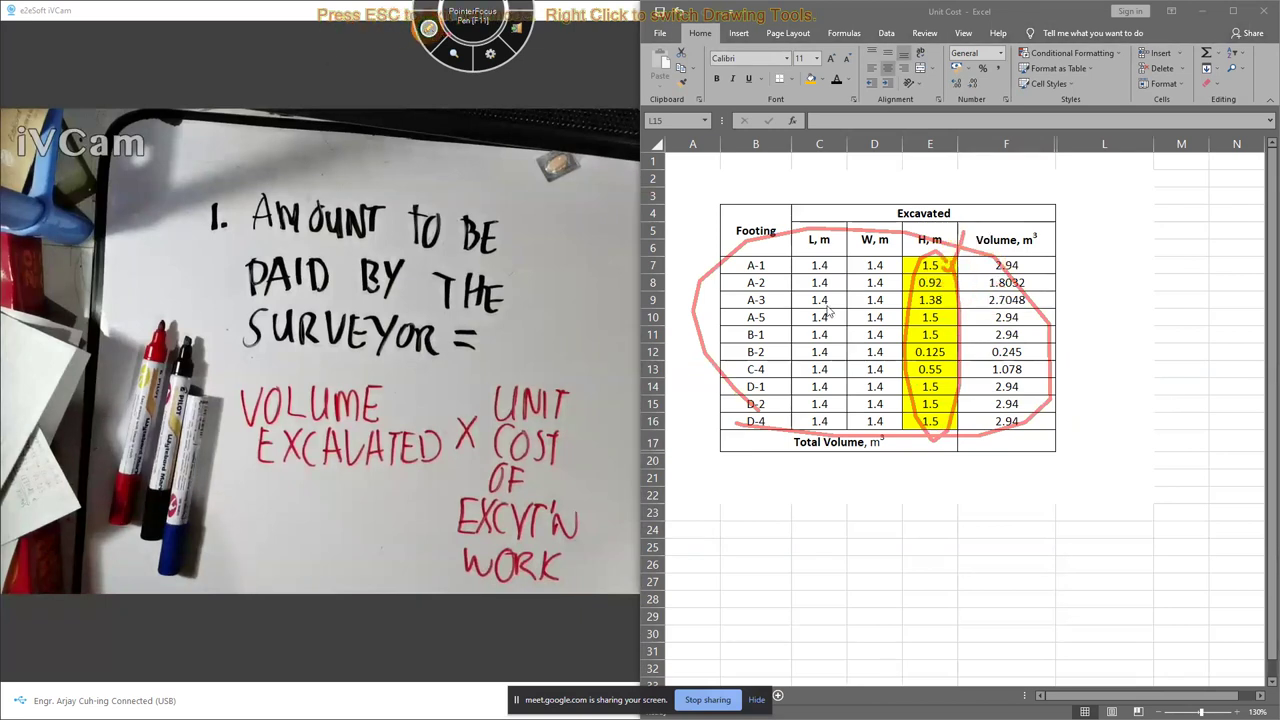
{"action": "mouse_move", "coordinate": [280, 488]}
{"action": "left_mouse_down"}
{"action": "mouse_move", "coordinate": [420, 425]}
{"action": "mouse_move", "coordinate": [262, 471]}
{"action": "left_mouse_up"}
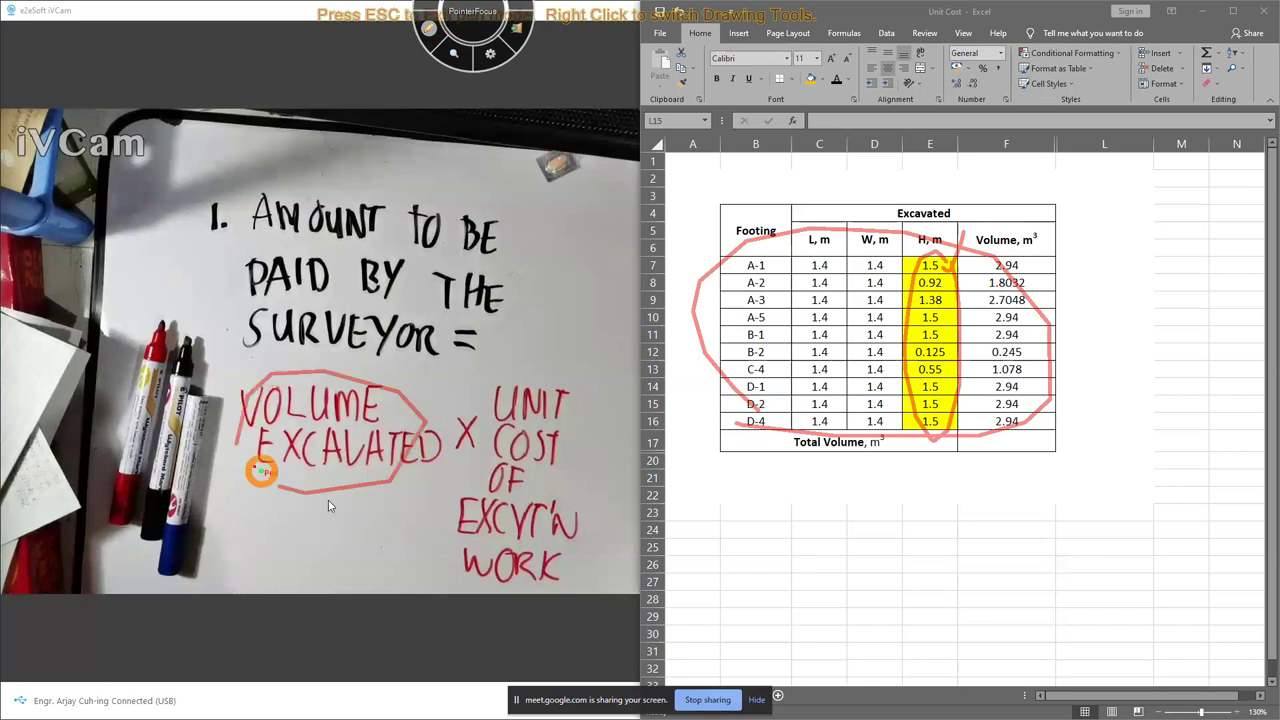
{"action": "left_click", "coordinate": [430, 30]}
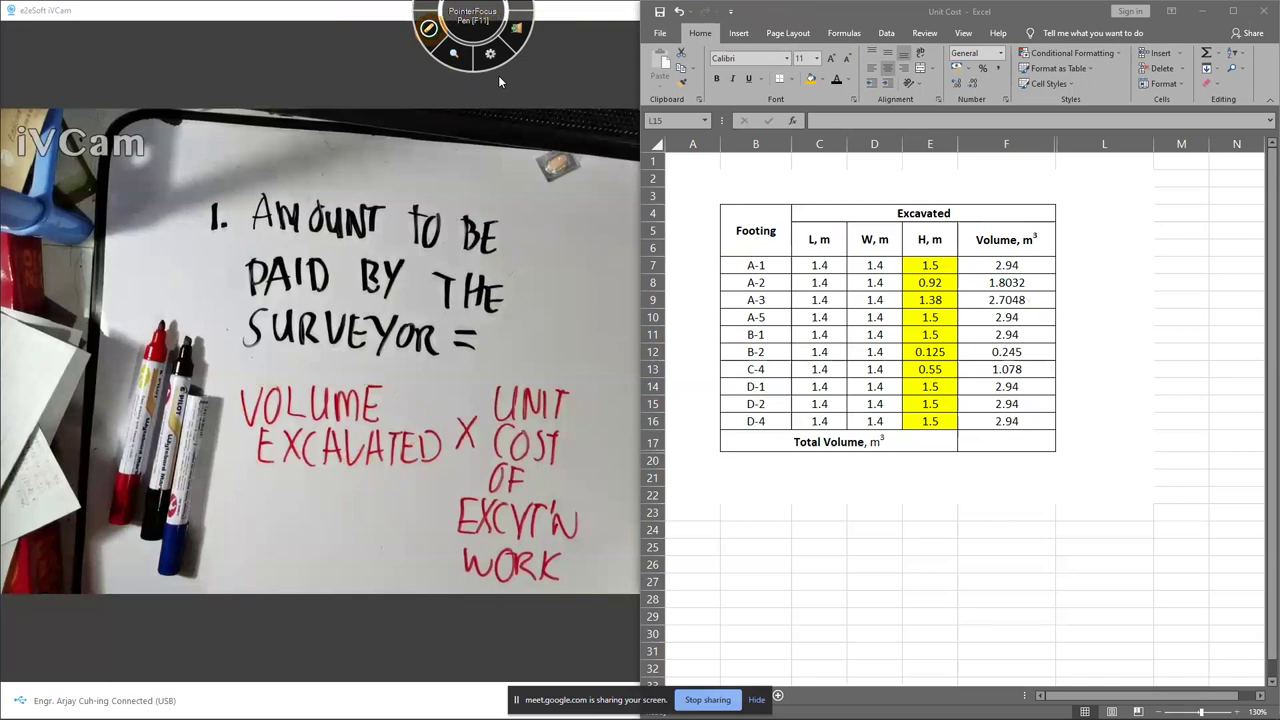
Bring back the calculator emulator, clear it and begin the volume sum with 2.94+1.8032+2.7048
{"action": "left_click", "coordinate": [1009, 441]}
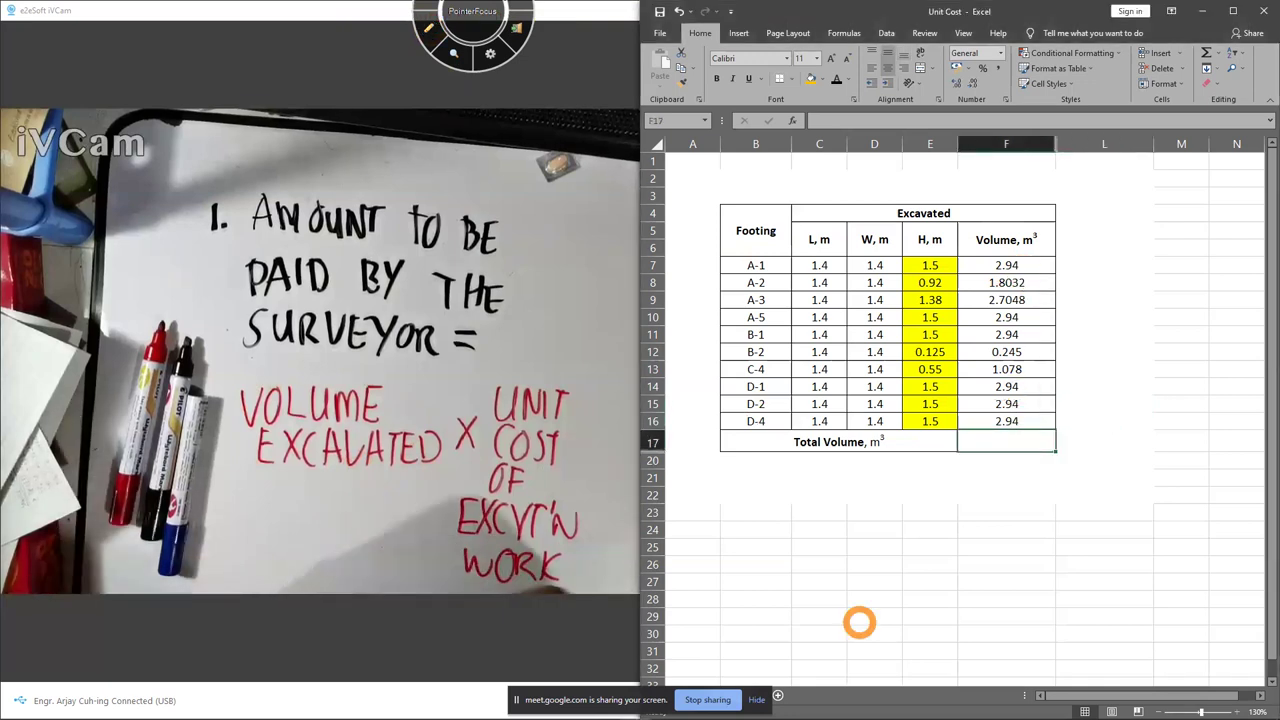
{"action": "mouse_move", "coordinate": [760, 694]}
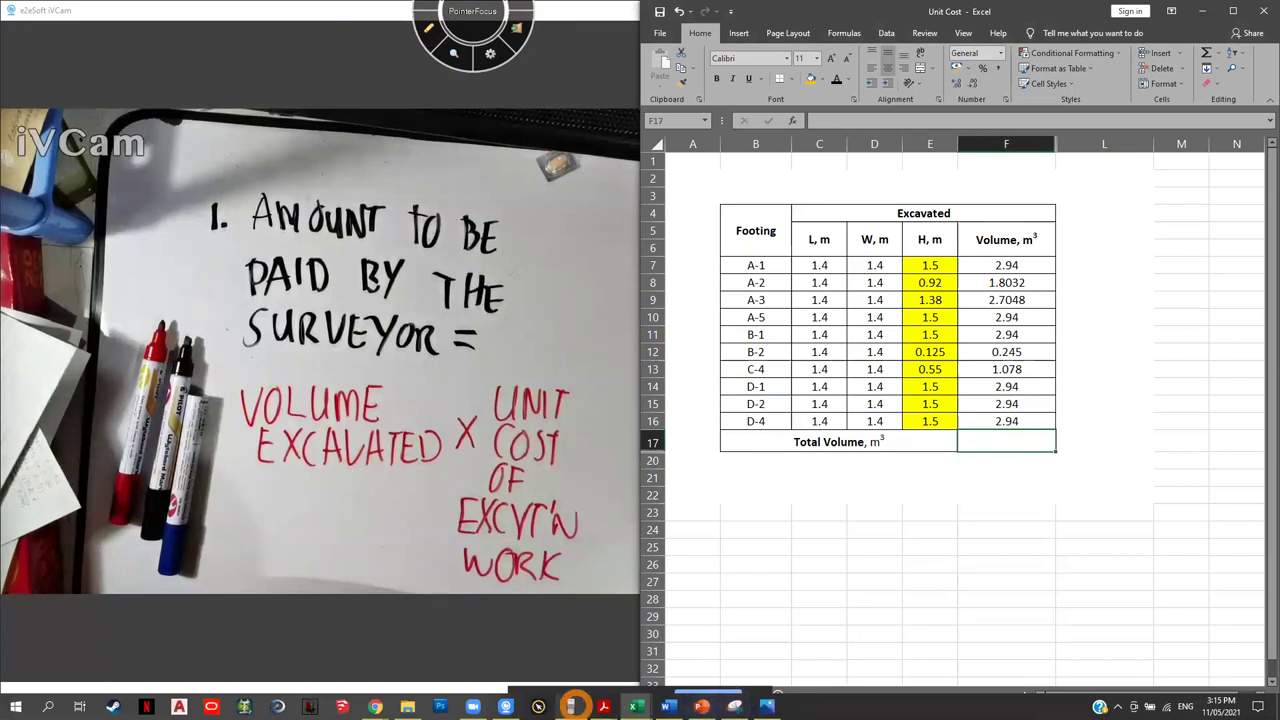
{"action": "left_click", "coordinate": [571, 706]}
{"action": "left_click", "coordinate": [566, 515]}
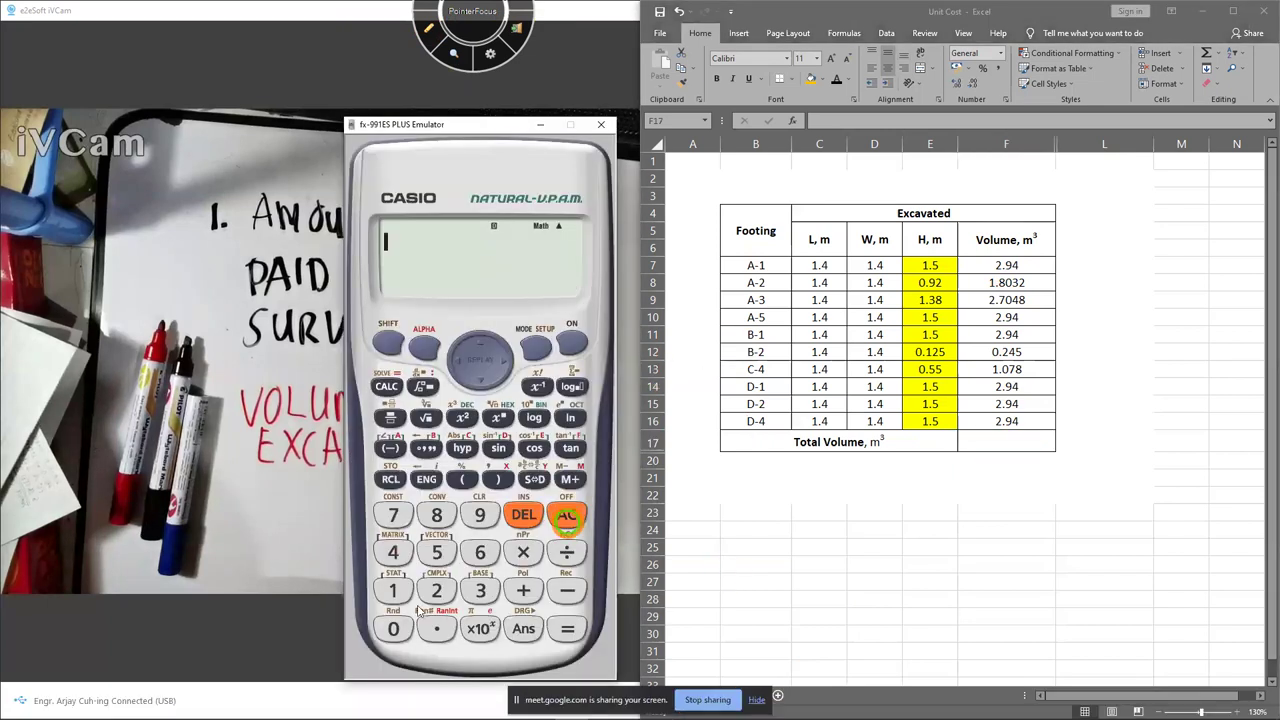
{"action": "left_click", "coordinate": [480, 515]}
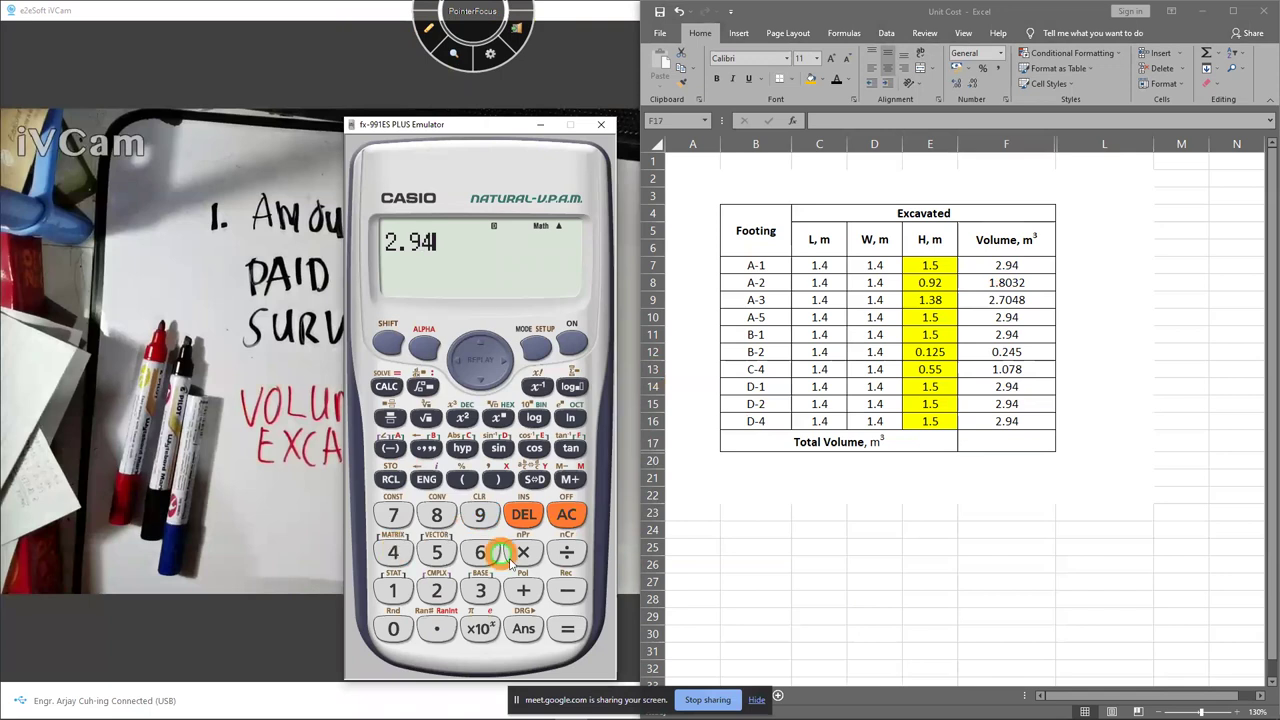
{"action": "left_click", "coordinate": [431, 622]}
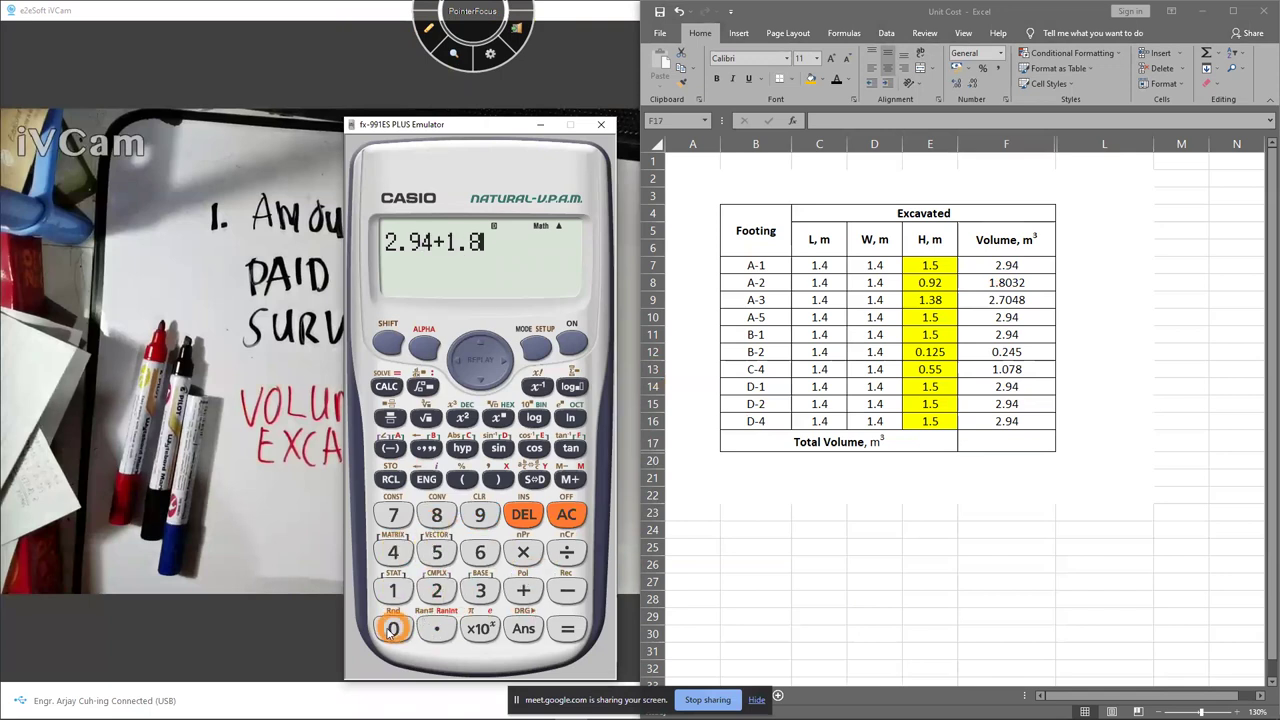
{"action": "left_click", "coordinate": [486, 599]}
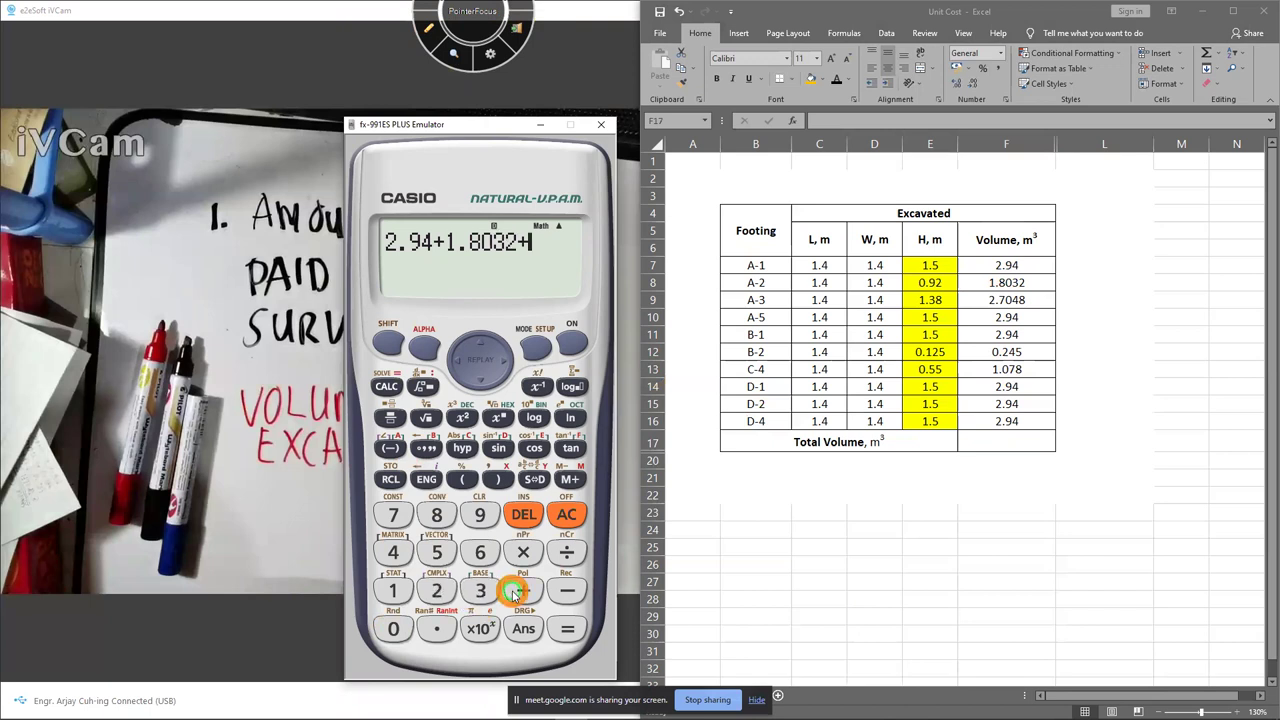
{"action": "left_click", "coordinate": [393, 627]}
{"action": "left_click", "coordinate": [393, 552]}
{"action": "left_click", "coordinate": [436, 514]}
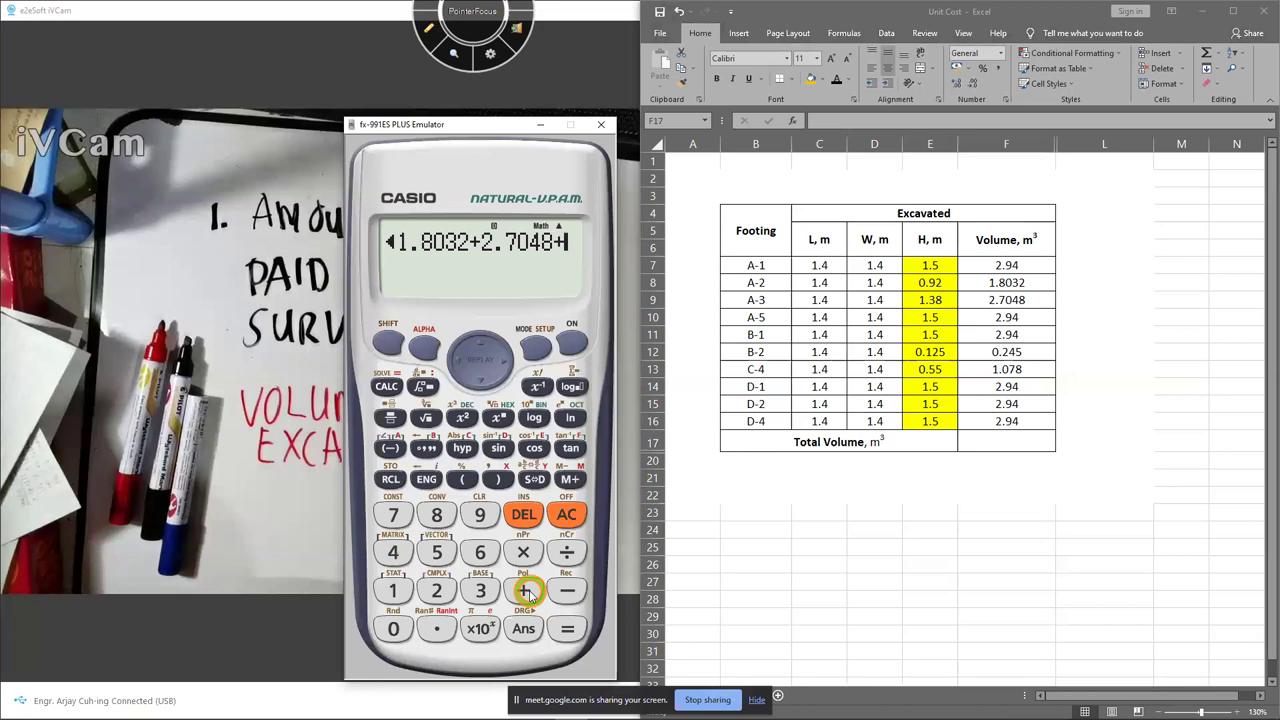
Continue the calculator sum with the volumes 2.94, .245 and 1.078
{"action": "left_click", "coordinate": [436, 590]}
{"action": "left_click", "coordinate": [436, 628]}
{"action": "left_click", "coordinate": [480, 514]}
{"action": "left_click", "coordinate": [514, 590]}
{"action": "left_click", "coordinate": [455, 627]}
{"action": "left_click", "coordinate": [436, 590]}
{"action": "left_click", "coordinate": [436, 553]}
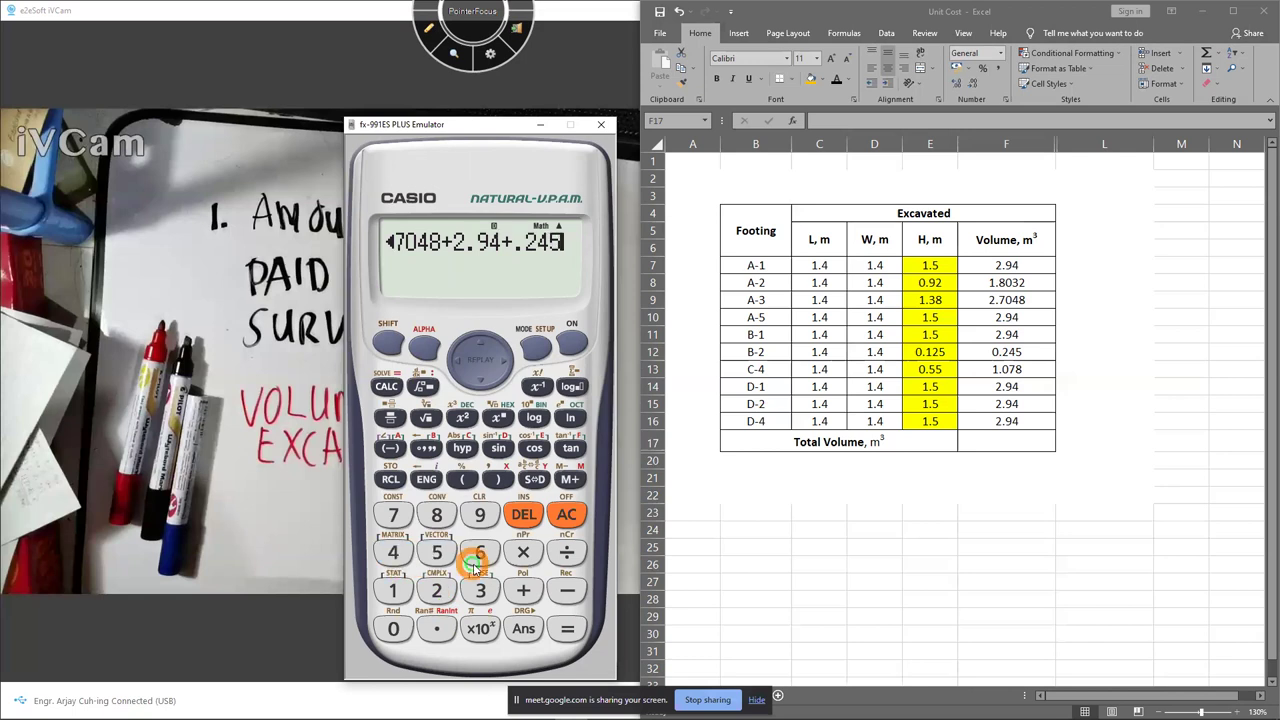
{"action": "left_click", "coordinate": [523, 592]}
{"action": "left_click", "coordinate": [405, 590]}
{"action": "left_click", "coordinate": [436, 628]}
{"action": "left_click", "coordinate": [393, 626]}
{"action": "left_click", "coordinate": [393, 515]}
{"action": "left_click", "coordinate": [435, 515]}
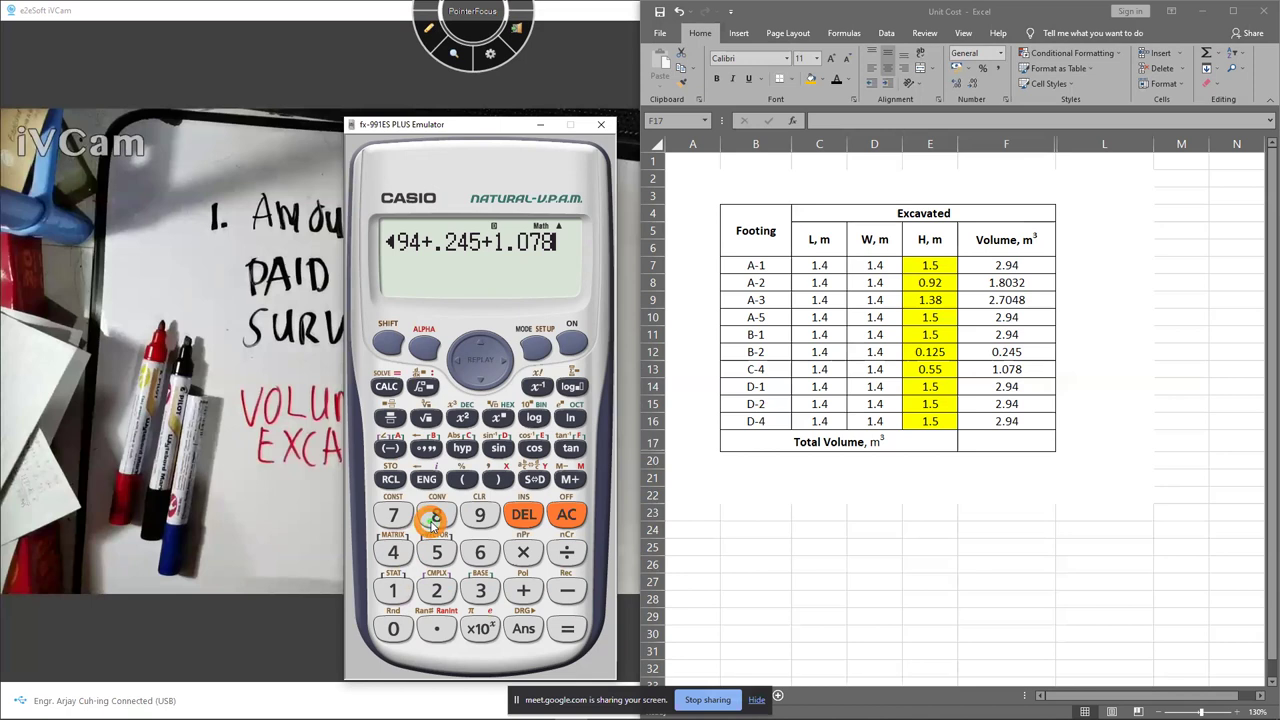
Add 2.94(3) for footings D-1, D-2 and D-4 to the calculator sum and evaluate it
{"action": "left_click", "coordinate": [441, 590]}
{"action": "left_click", "coordinate": [436, 628]}
{"action": "left_click", "coordinate": [480, 515]}
{"action": "left_click", "coordinate": [393, 552]}
{"action": "left_click", "coordinate": [459, 482]}
{"action": "left_click", "coordinate": [460, 481]}
{"action": "left_click", "coordinate": [520, 530]}
{"action": "left_click", "coordinate": [480, 590]}
{"action": "left_click", "coordinate": [498, 479]}
{"action": "left_click", "coordinate": [566, 626]}
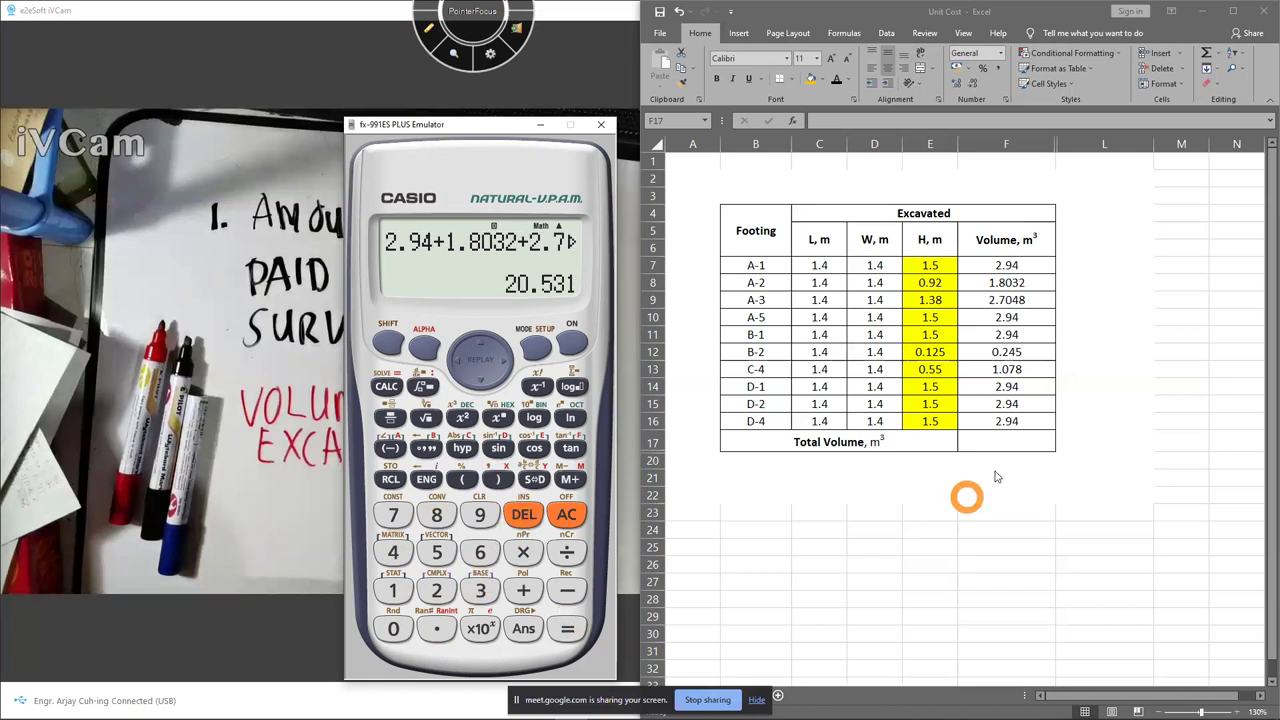
Enter the formula =SUM(F7:F16) in the Total Volume cell F17
{"action": "left_click", "coordinate": [1011, 445]}
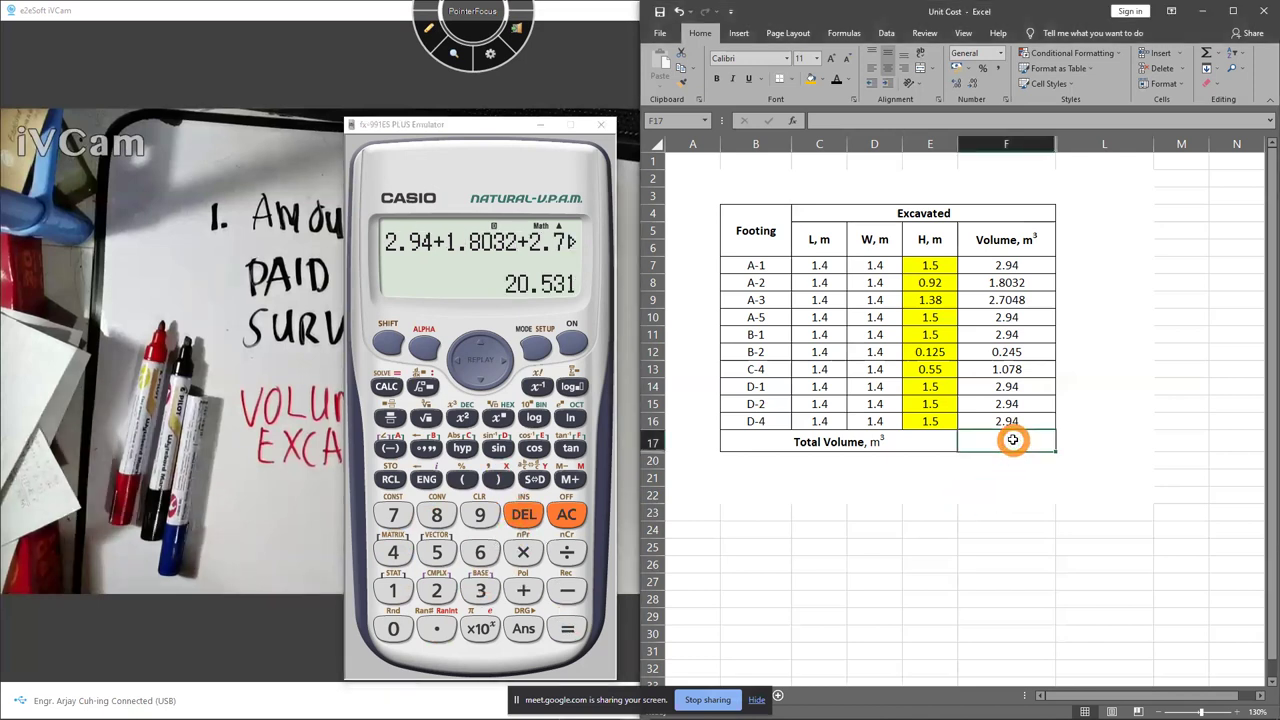
{"action": "type", "text": "=sum("}
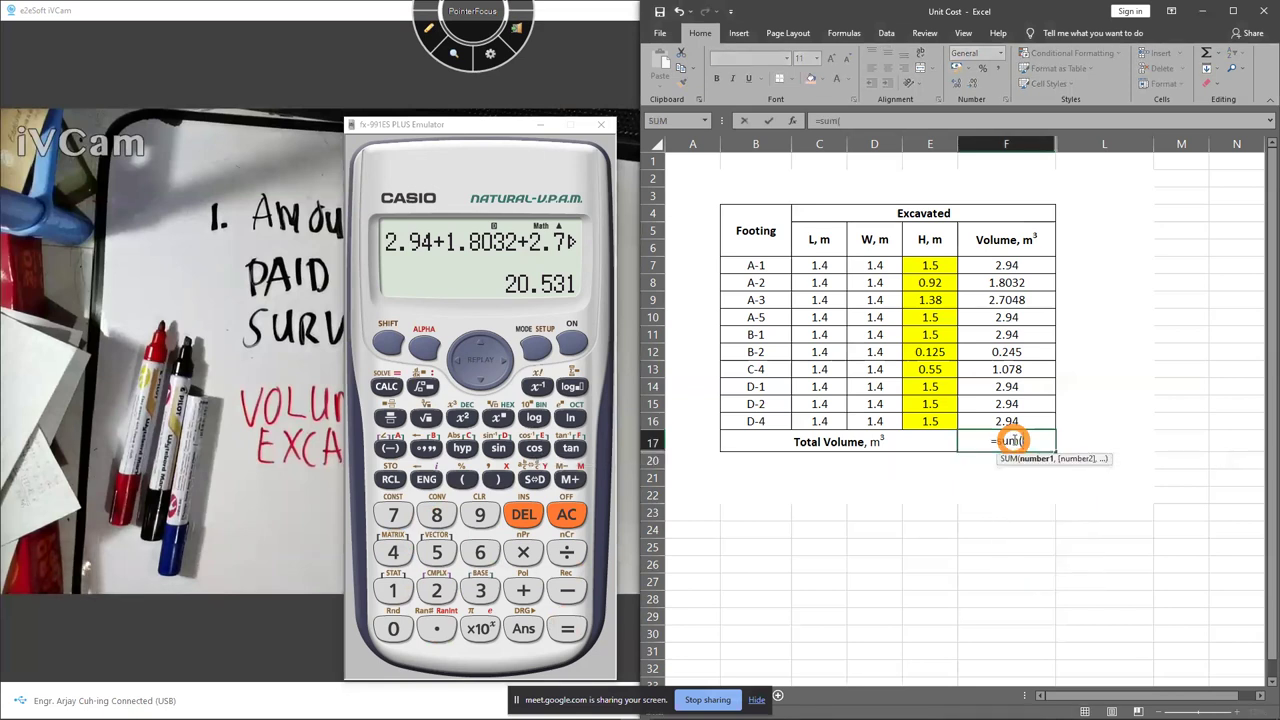
{"action": "left_click_drag", "start_coordinate": [997, 268], "coordinate": [1003, 422]}
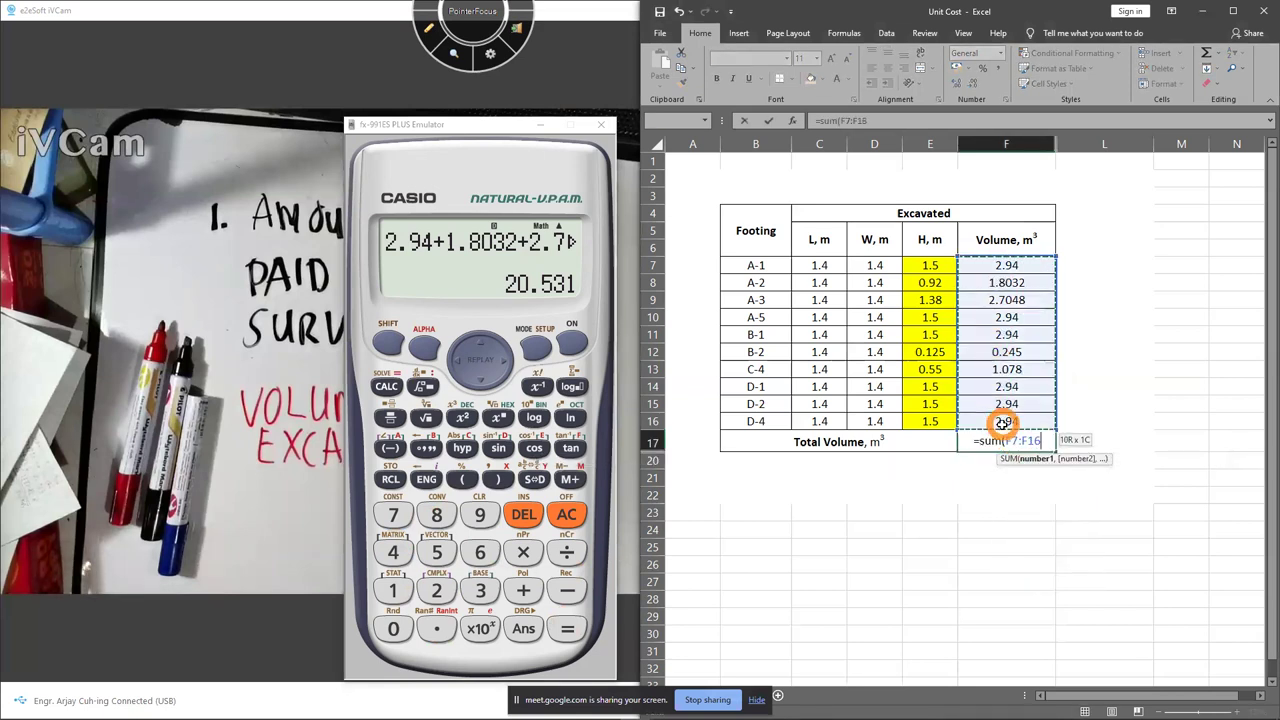
{"action": "key", "text": "Return"}
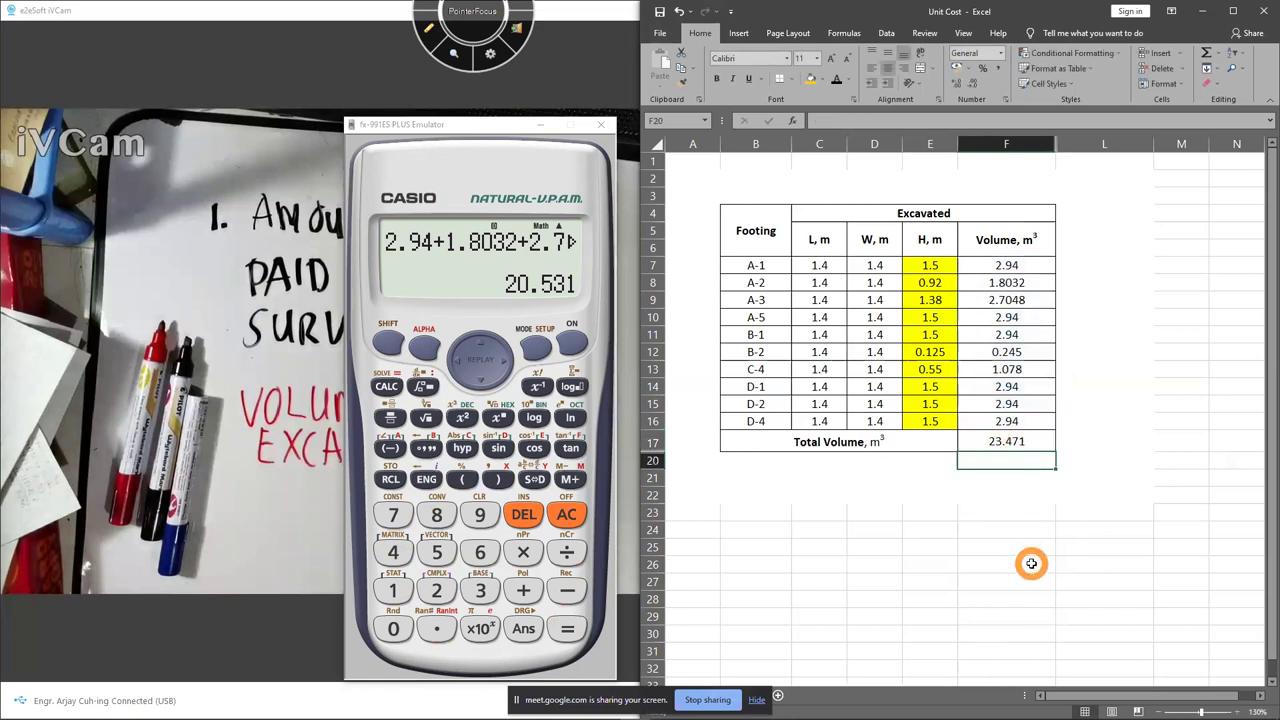
Correct the calculator sum by changing the 2.94 term before .245 to 2.94(2), and re-evaluate it
{"action": "left_click", "coordinate": [456, 366]}
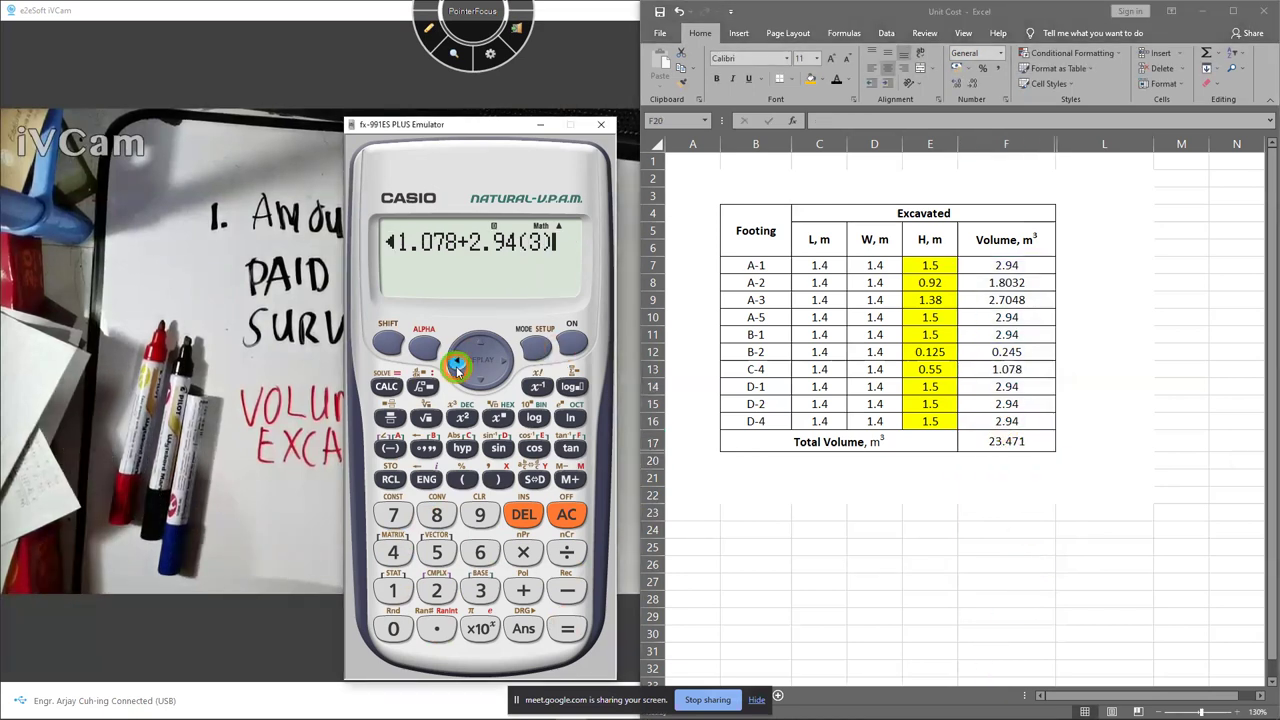
{"action": "left_click", "coordinate": [456, 366]}
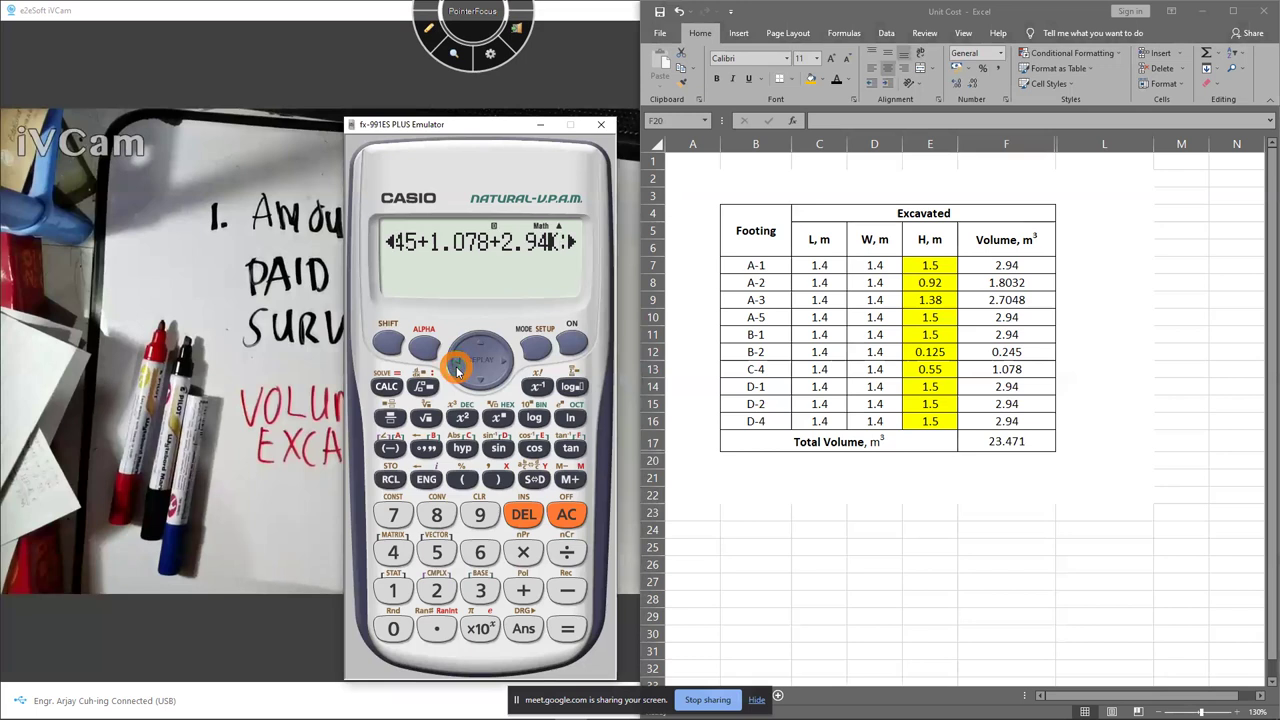
{"action": "left_click", "coordinate": [456, 366]}
{"action": "left_click", "coordinate": [456, 366]}
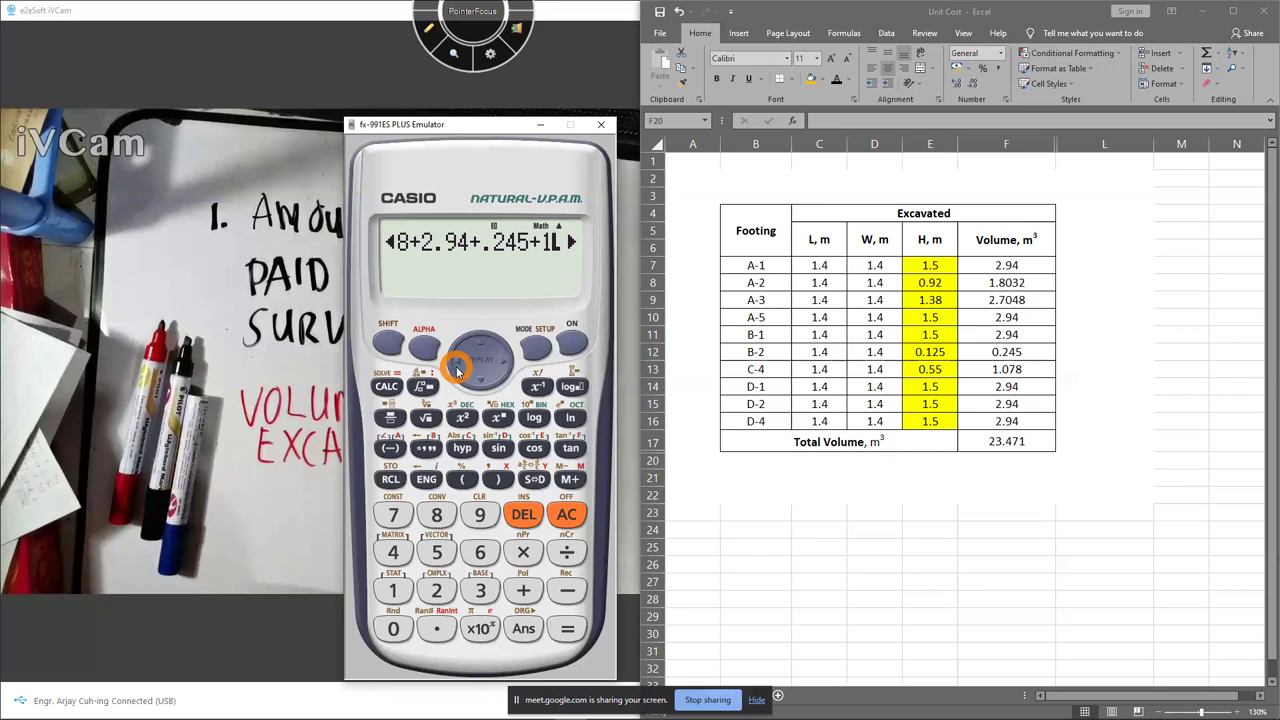
{"action": "left_click", "coordinate": [456, 366]}
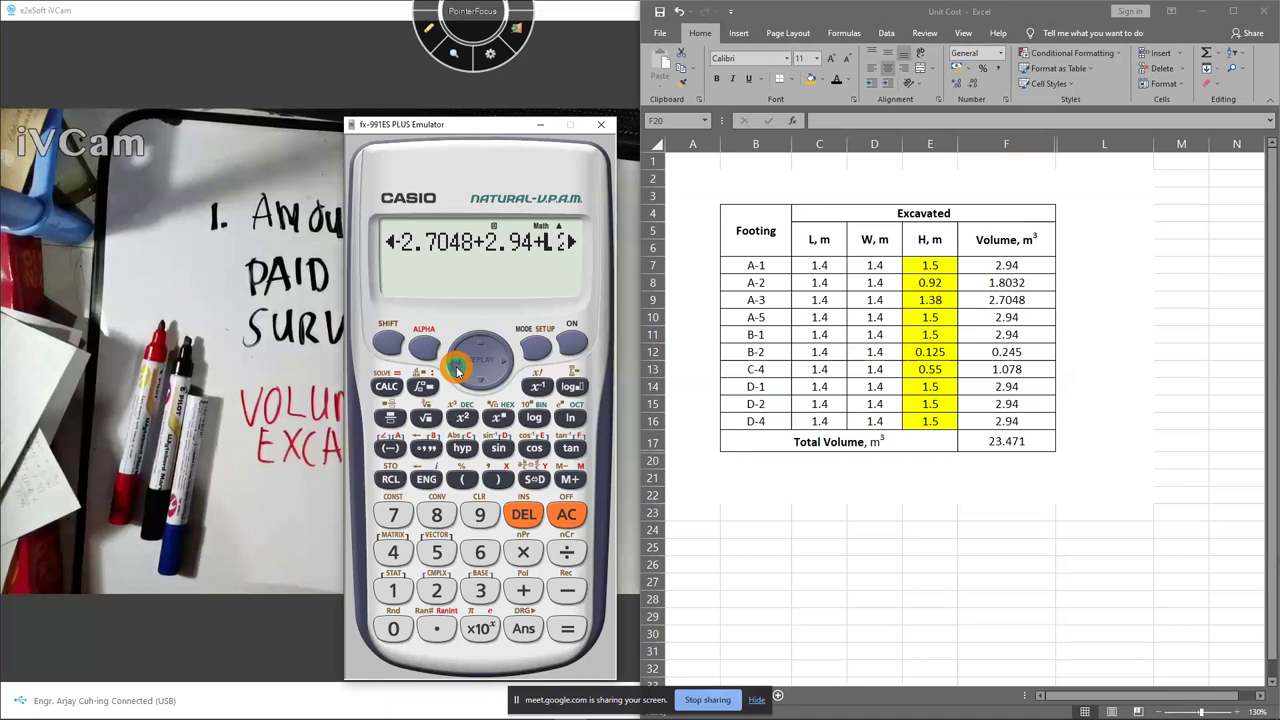
{"action": "left_click", "coordinate": [460, 480]}
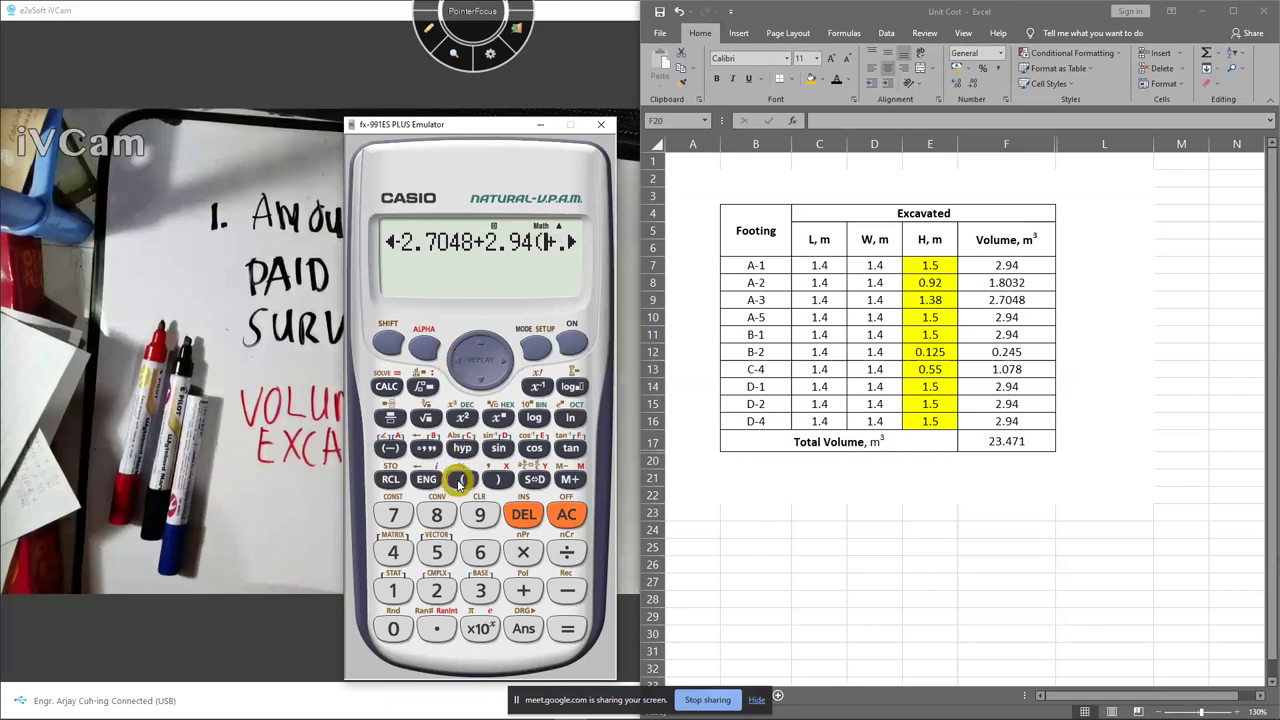
{"action": "left_click", "coordinate": [493, 481]}
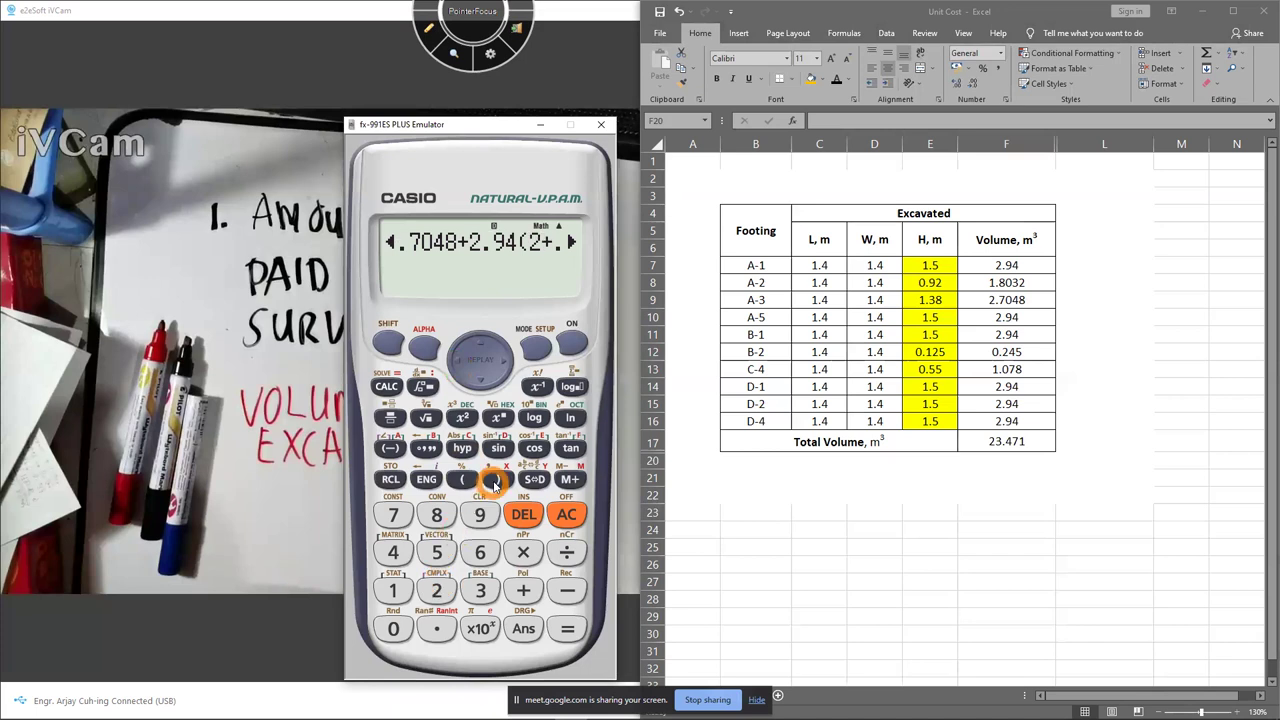
{"action": "left_click", "coordinate": [567, 628]}
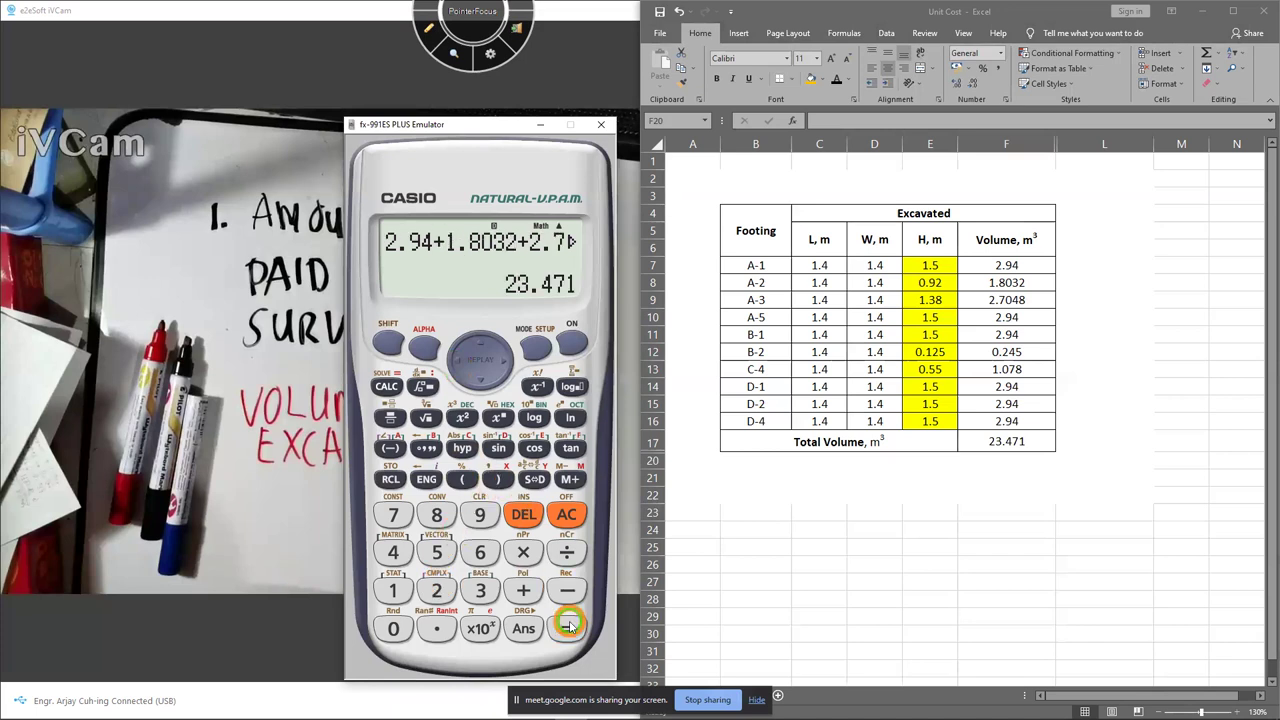
Circle the calculator's result, link it with a pen line to the Total Volume in F17, and clear the markings
{"action": "left_click", "coordinate": [428, 33]}
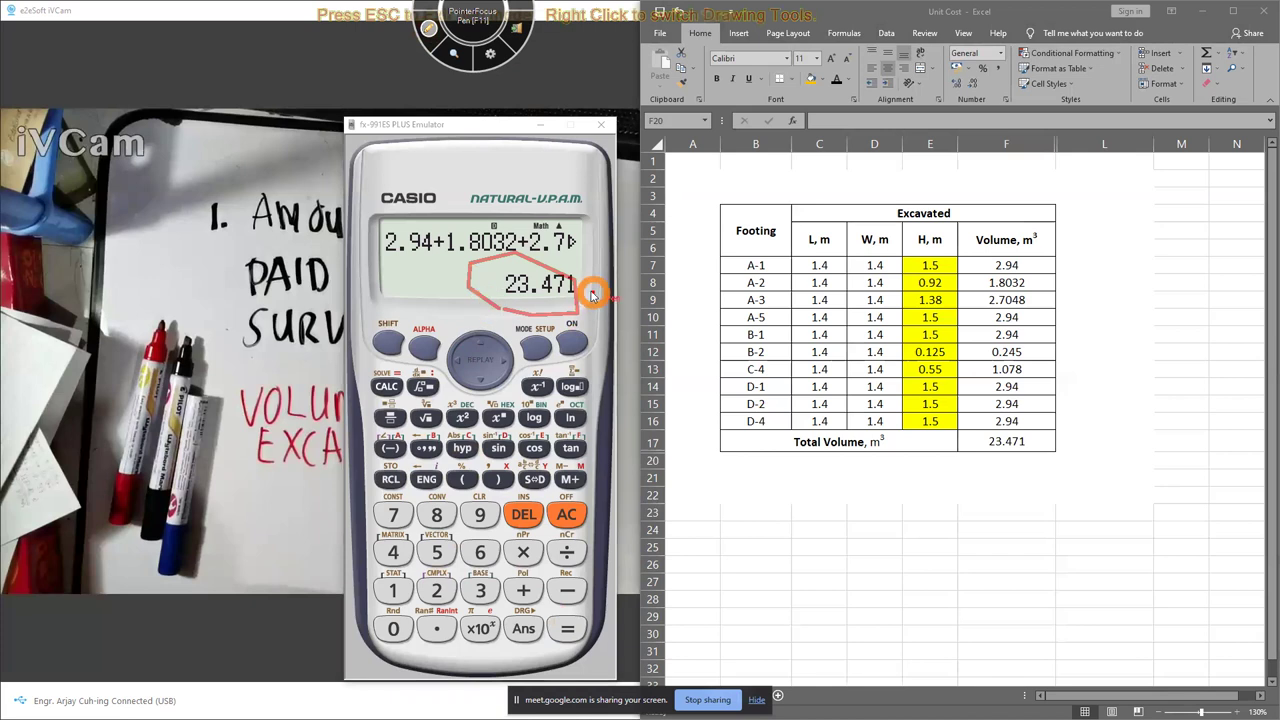
{"action": "left_click_drag", "start_coordinate": [588, 306], "coordinate": [952, 441]}
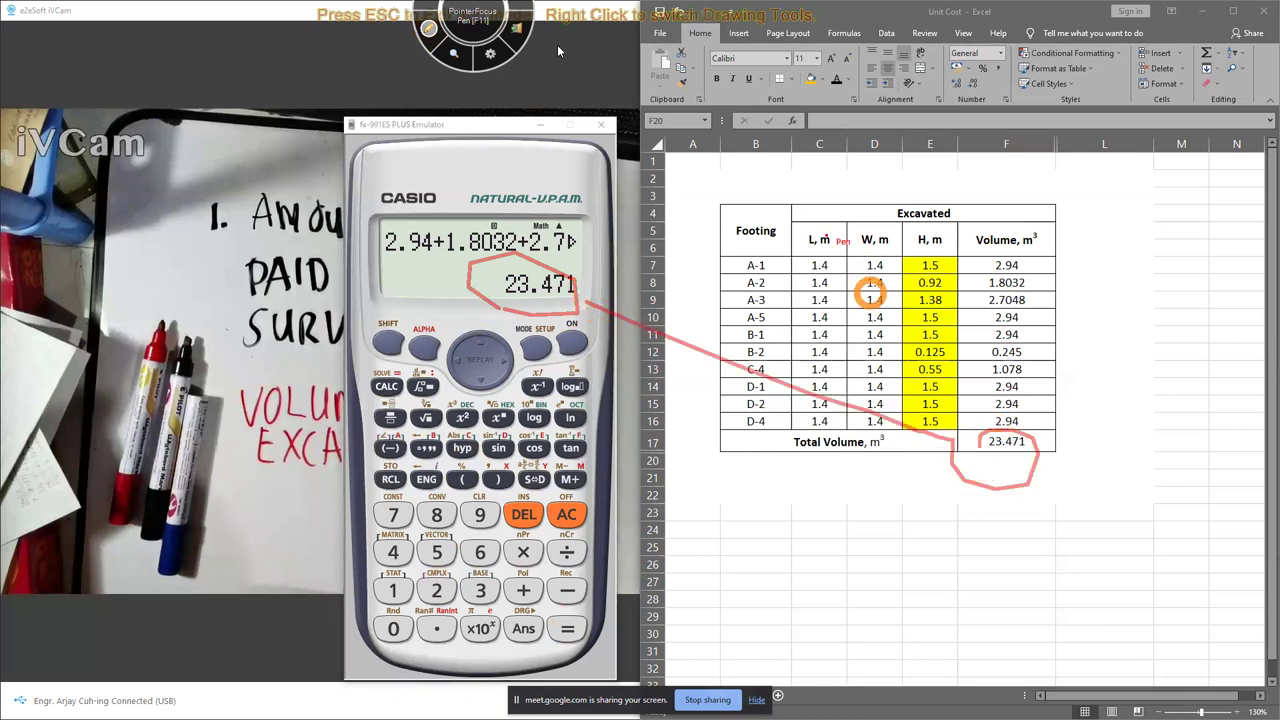
{"action": "key", "text": "Escape"}
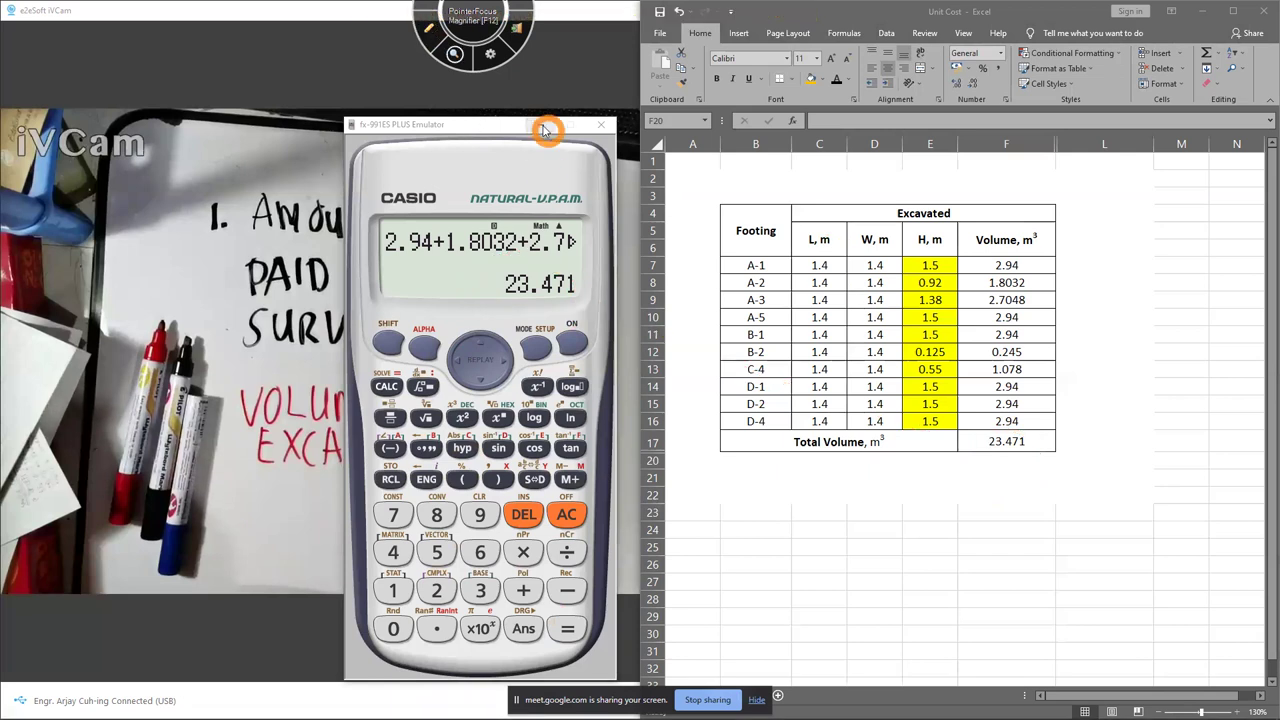
Minimise the calculator, the UNIT COST folder and the Corerction Exca image, and move the Unit Cost workbook aside to uncover the whiteboard view
{"action": "left_click", "coordinate": [541, 127]}
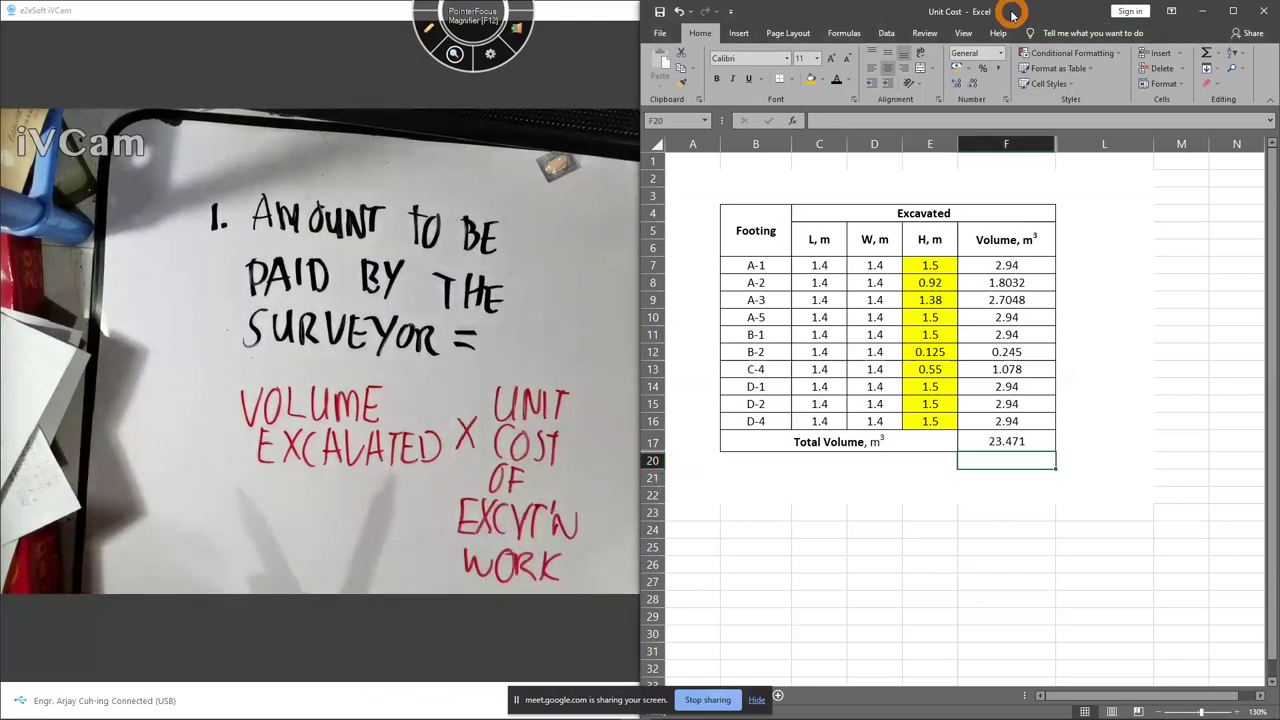
{"action": "left_click_drag", "start_coordinate": [1012, 12], "coordinate": [1208, 45]}
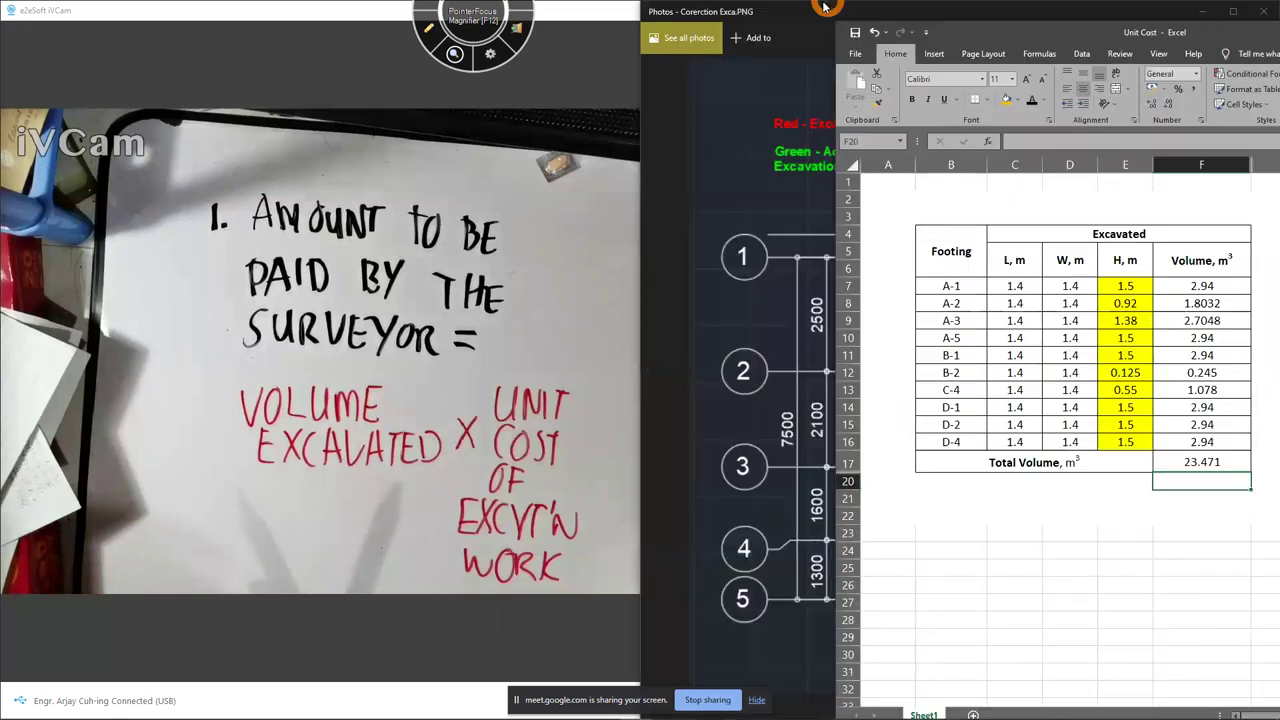
{"action": "double_click", "coordinate": [813, 12]}
{"action": "left_click_drag", "start_coordinate": [741, 14], "coordinate": [822, 186]}
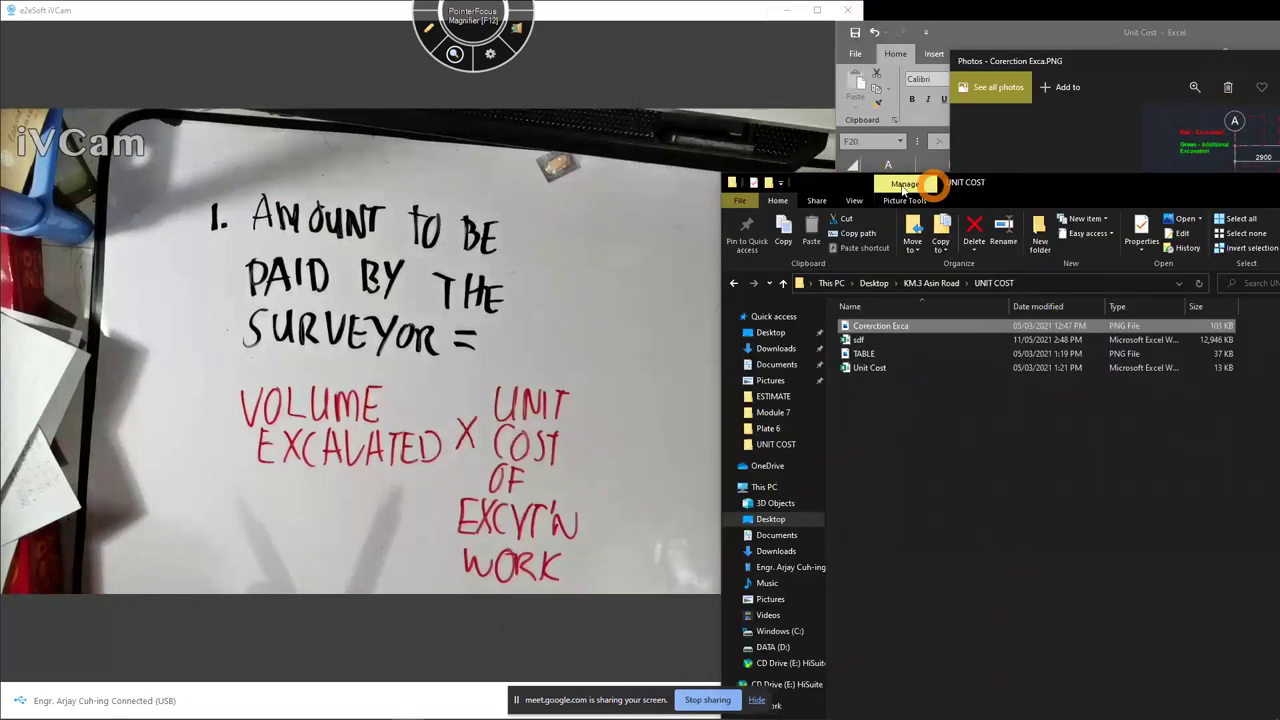
{"action": "left_click_drag", "start_coordinate": [1203, 182], "coordinate": [1049, 166]}
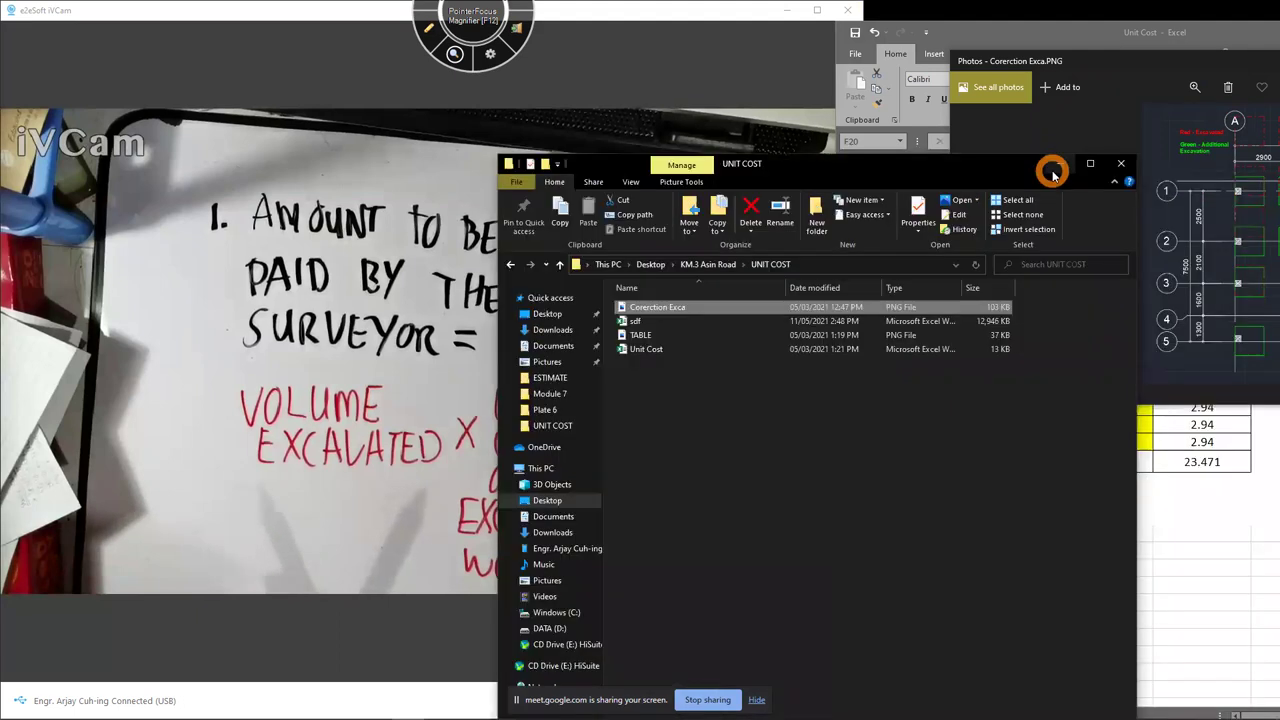
{"action": "left_click", "coordinate": [1050, 166]}
{"action": "left_click_drag", "start_coordinate": [1172, 61], "coordinate": [837, 106]}
{"action": "left_click", "coordinate": [1160, 108]}
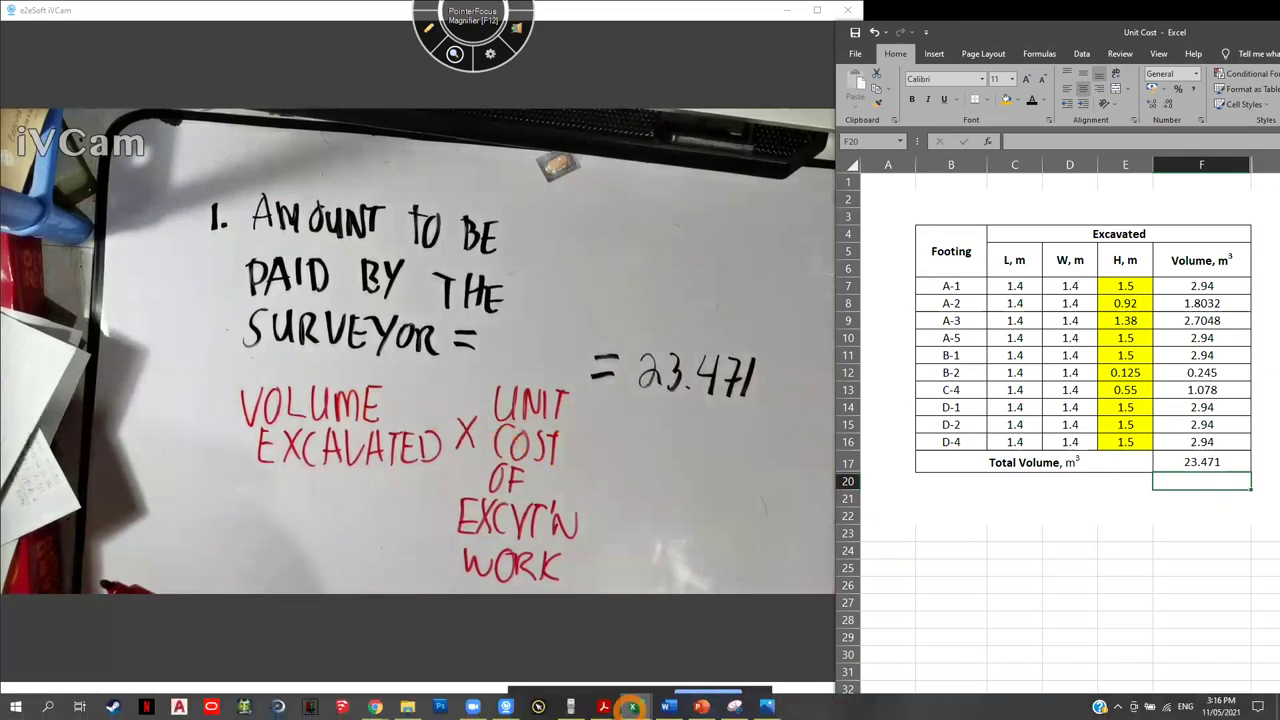
Place the Domino cost estimate workbook beside the whiteboard view, and briefly circle the Excavation Works unit and quantity with the pen
{"action": "mouse_move", "coordinate": [635, 706]}
{"action": "left_click", "coordinate": [528, 643]}
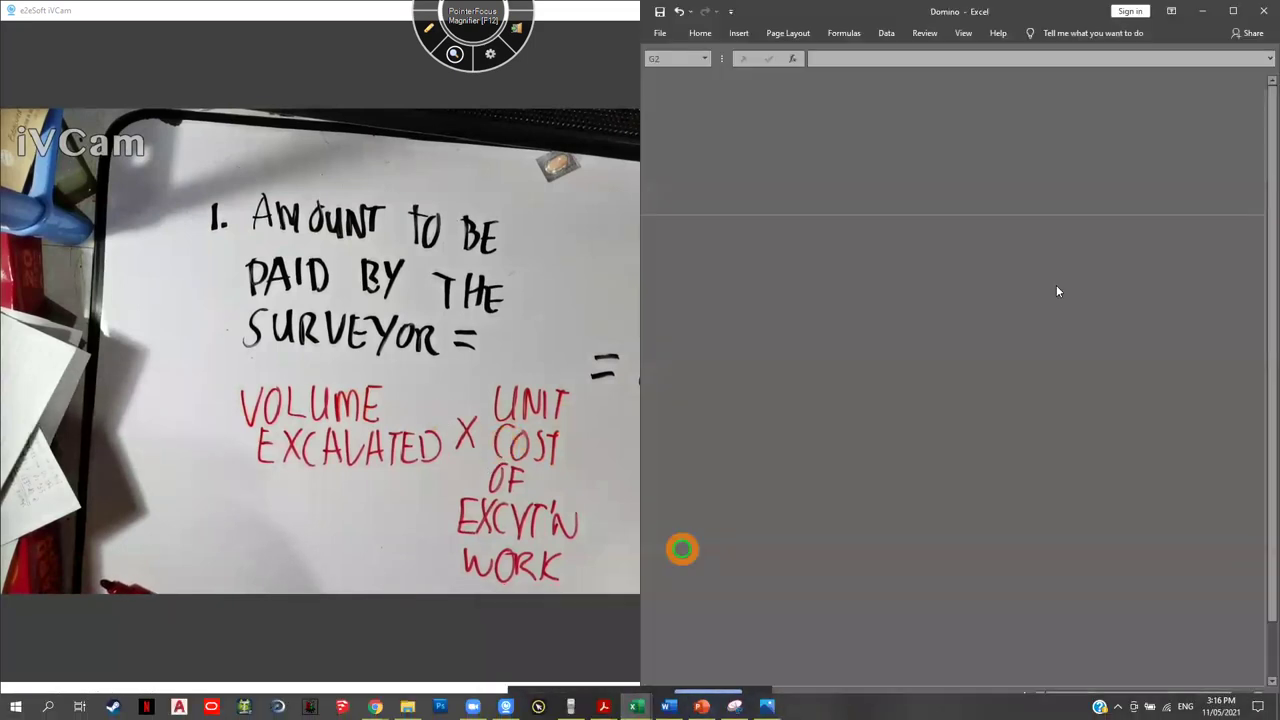
{"action": "left_click", "coordinate": [1200, 17]}
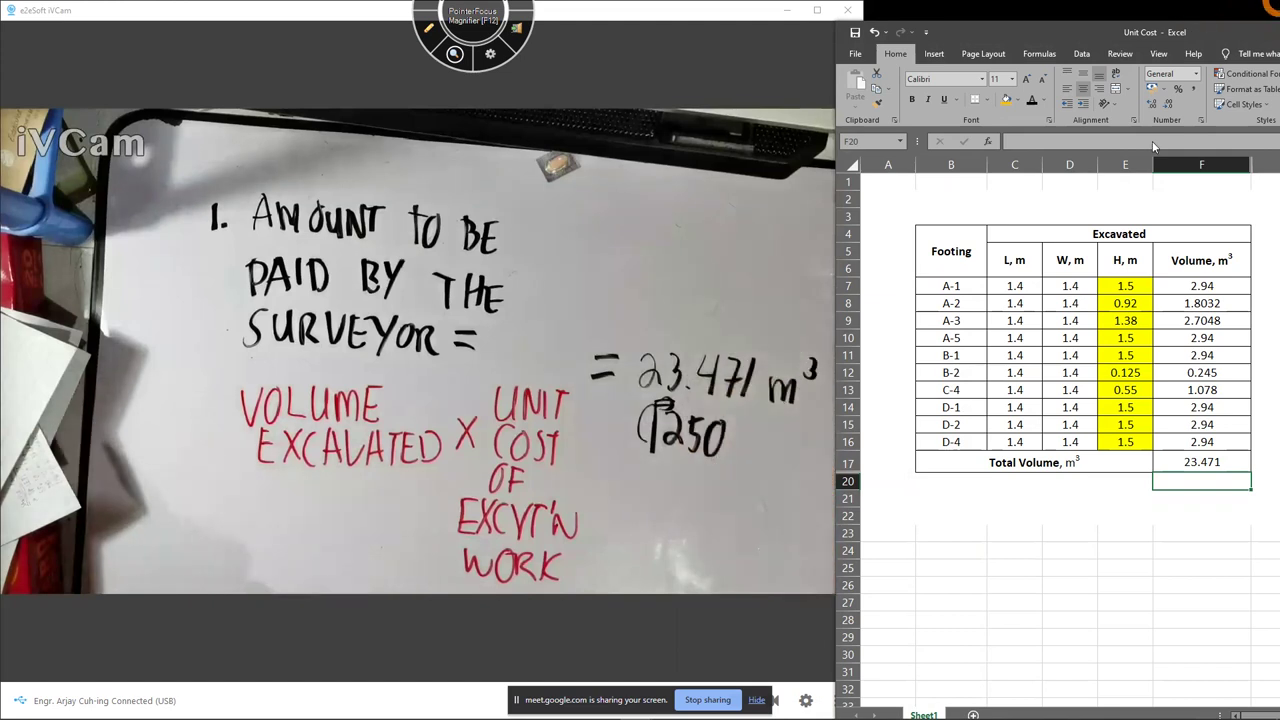
{"action": "left_click", "coordinate": [634, 702]}
{"action": "left_click", "coordinate": [505, 658]}
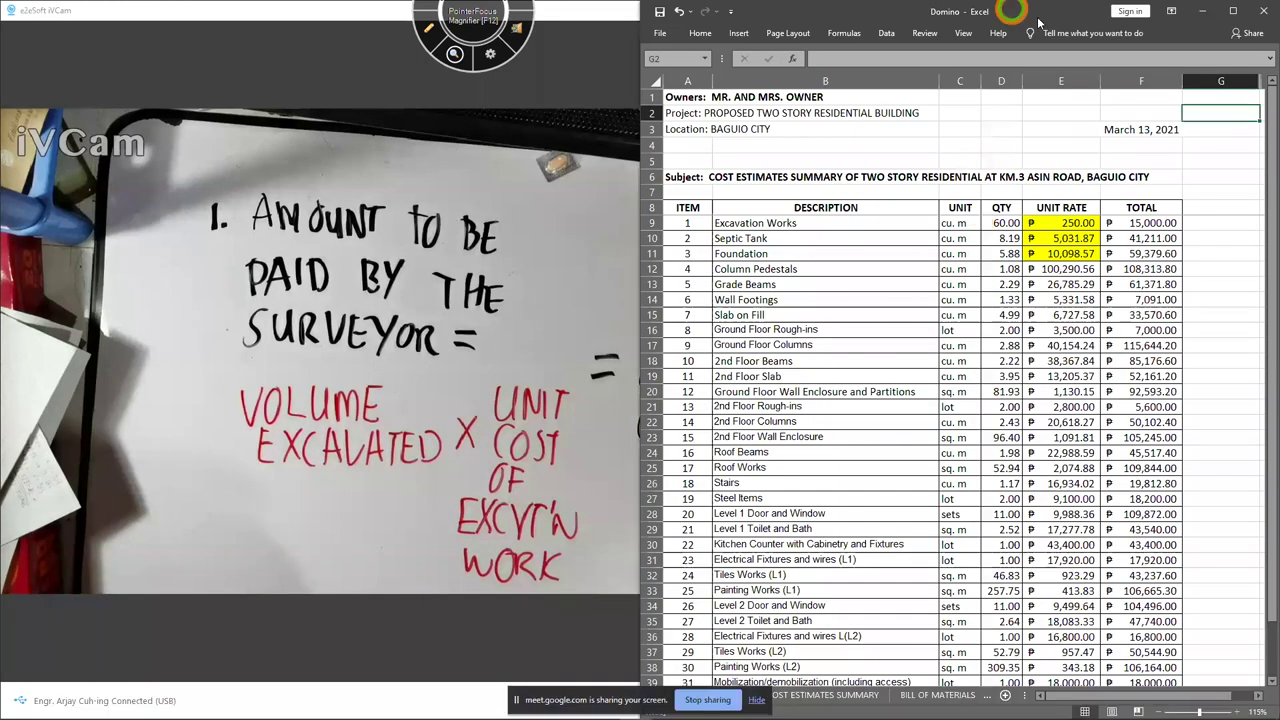
{"action": "left_click_drag", "start_coordinate": [1040, 20], "coordinate": [1166, 23]}
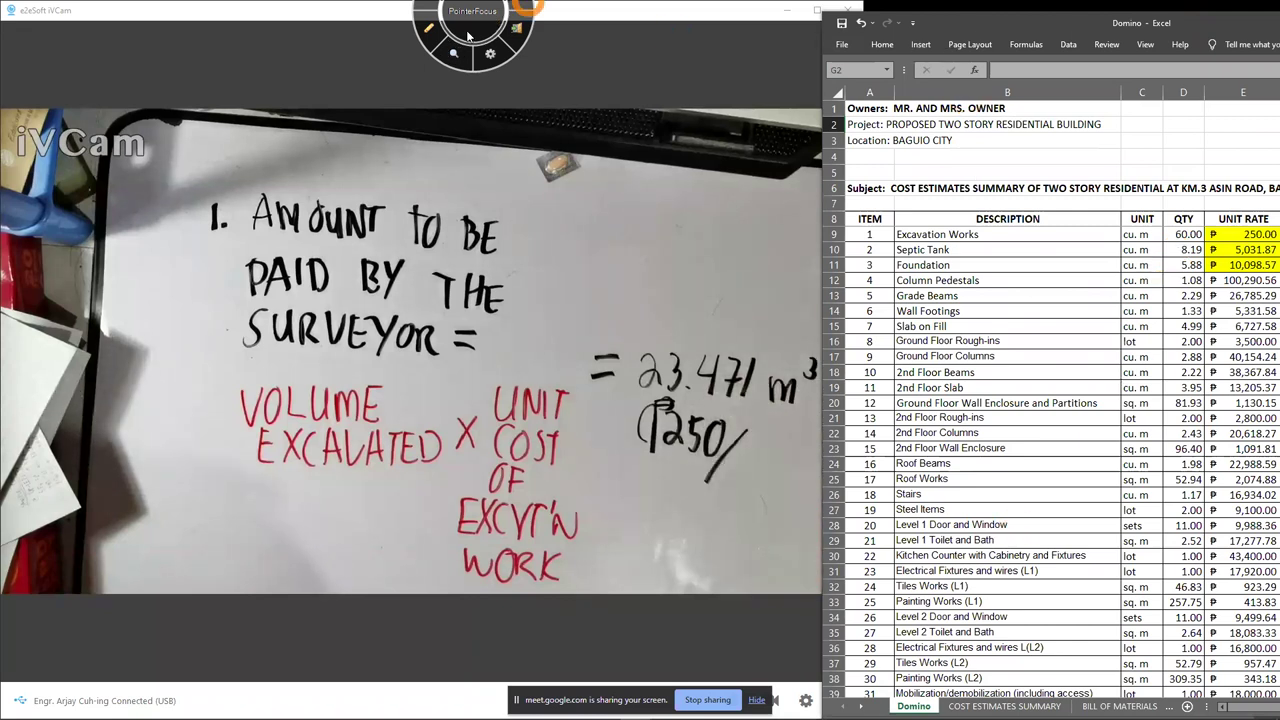
{"action": "left_click", "coordinate": [430, 28]}
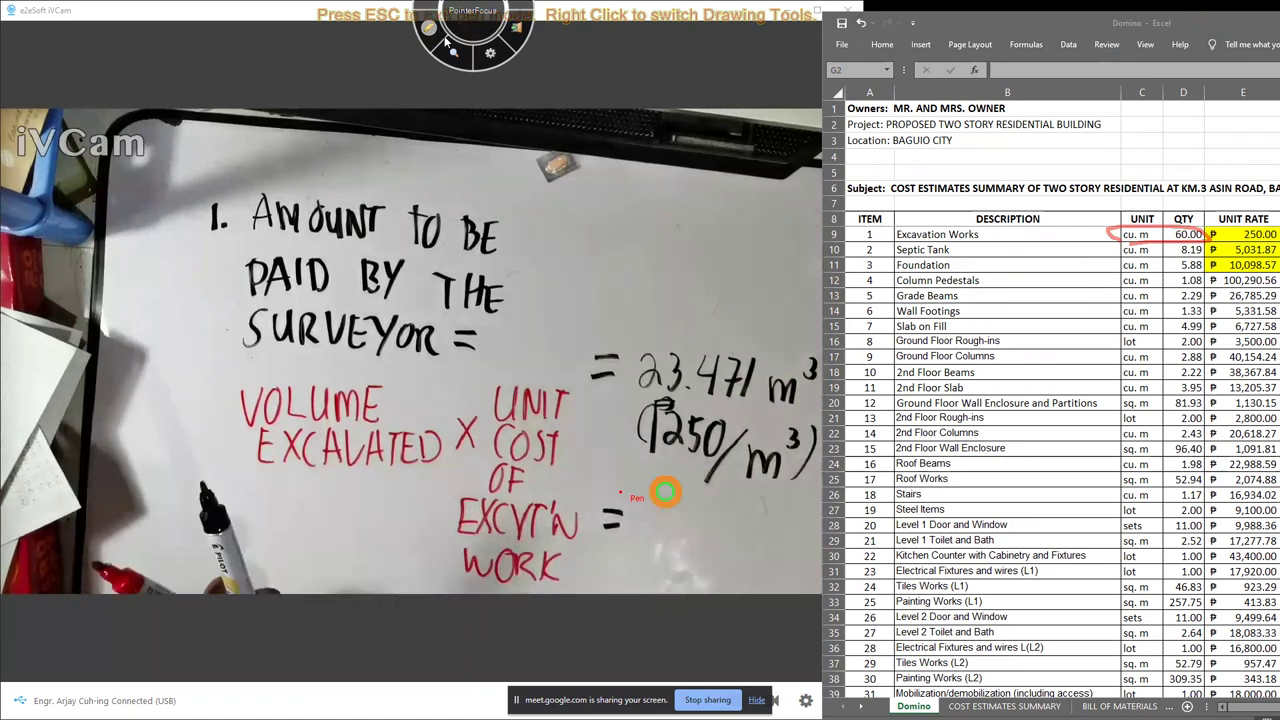
{"action": "key", "text": "Escape"}
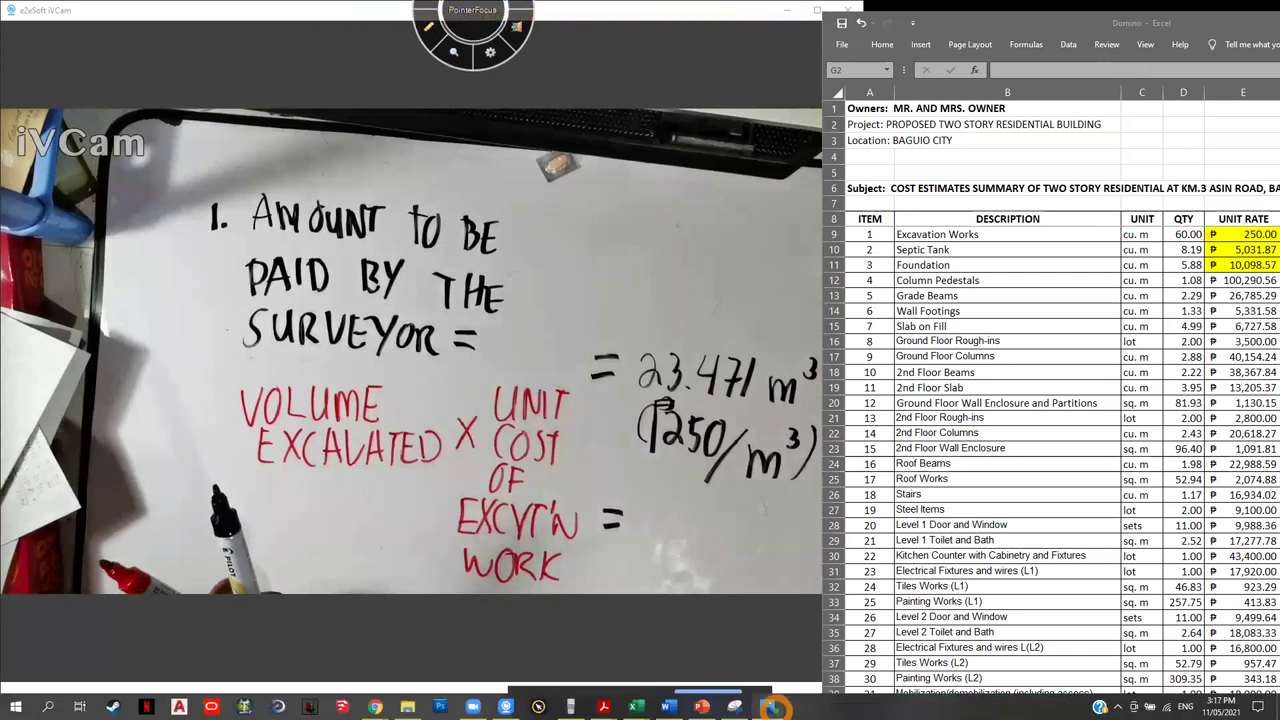
Bring back the calculator beside the whiteboard computation and multiply its last answer by 250
{"action": "left_click", "coordinate": [570, 707]}
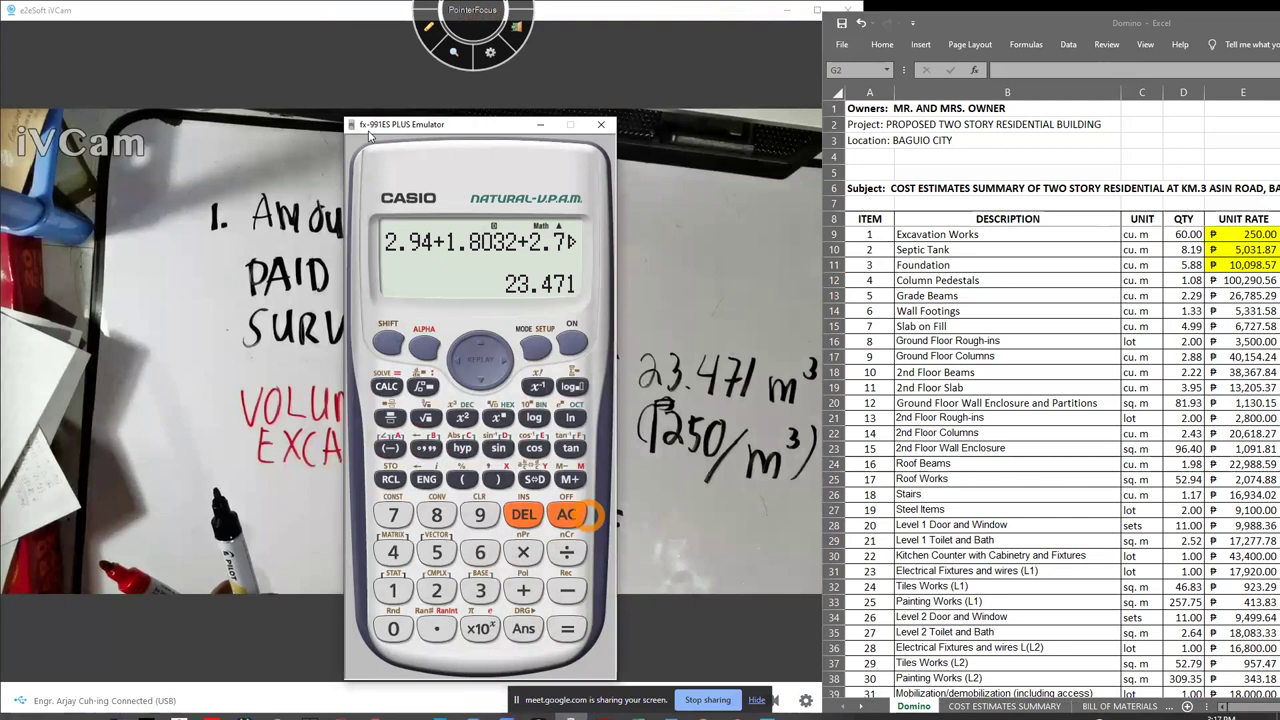
{"action": "left_click_drag", "start_coordinate": [368, 128], "coordinate": [23, 103]}
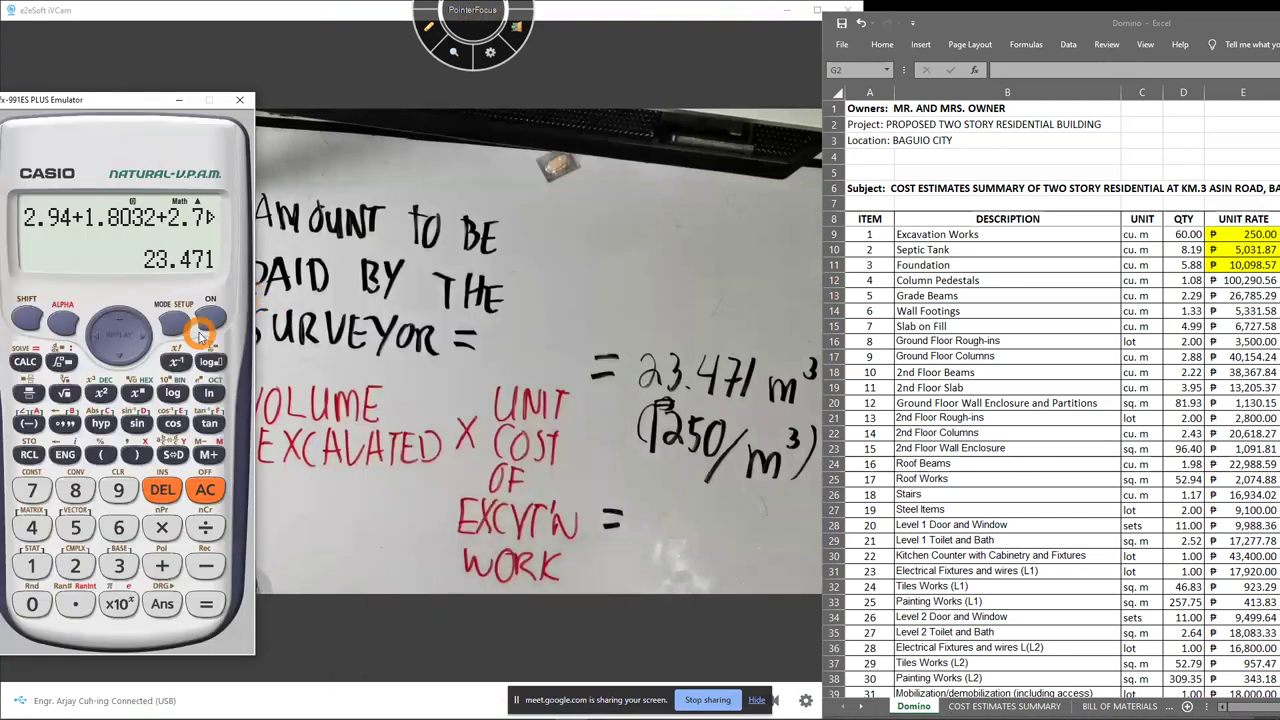
{"action": "left_click", "coordinate": [163, 526]}
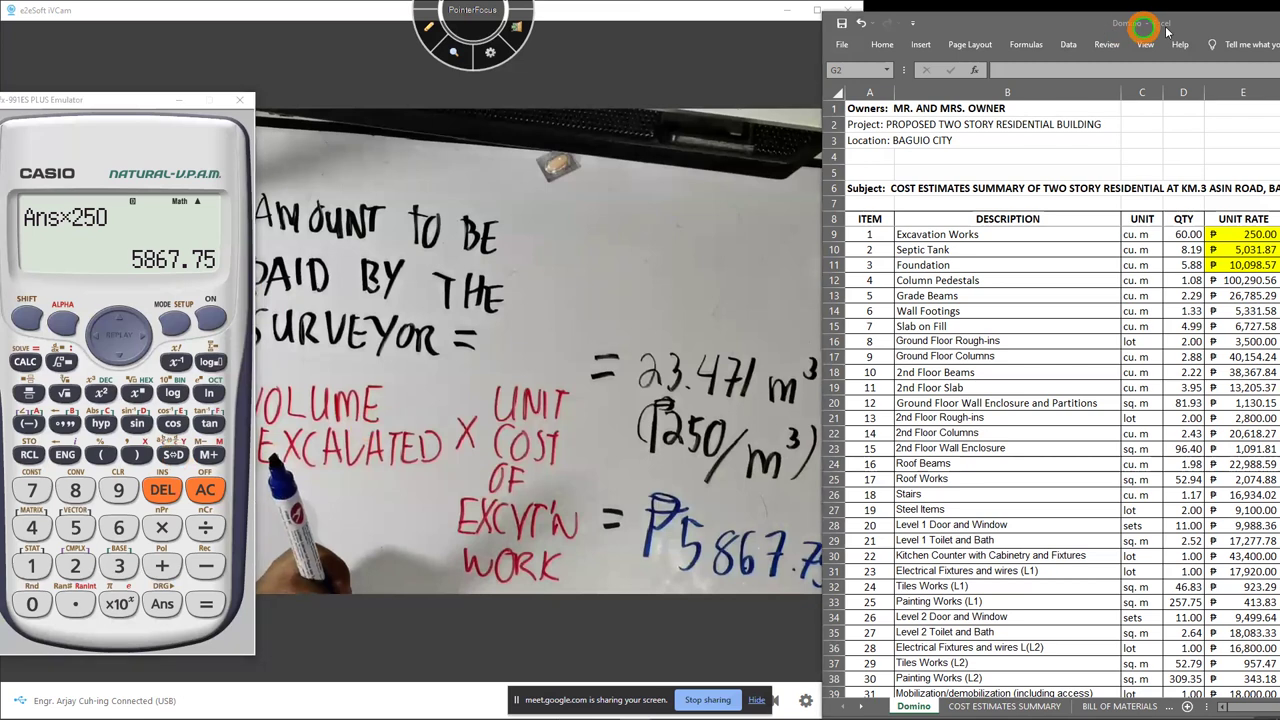
Return to the Unit Cost workbook, move it clear of the whiteboard result, and minimise the calculator
{"action": "left_click_drag", "start_coordinate": [1140, 28], "coordinate": [897, 30]}
{"action": "left_click", "coordinate": [906, 30]}
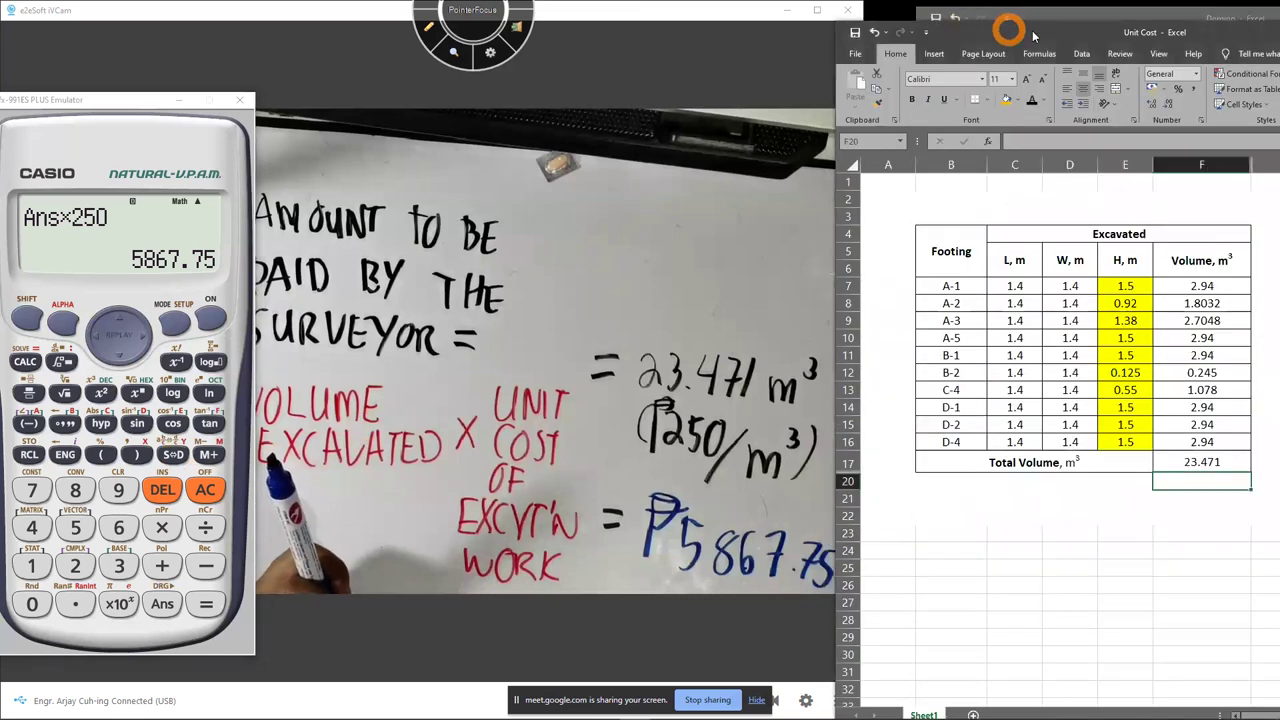
{"action": "left_click_drag", "start_coordinate": [1040, 36], "coordinate": [1102, 29]}
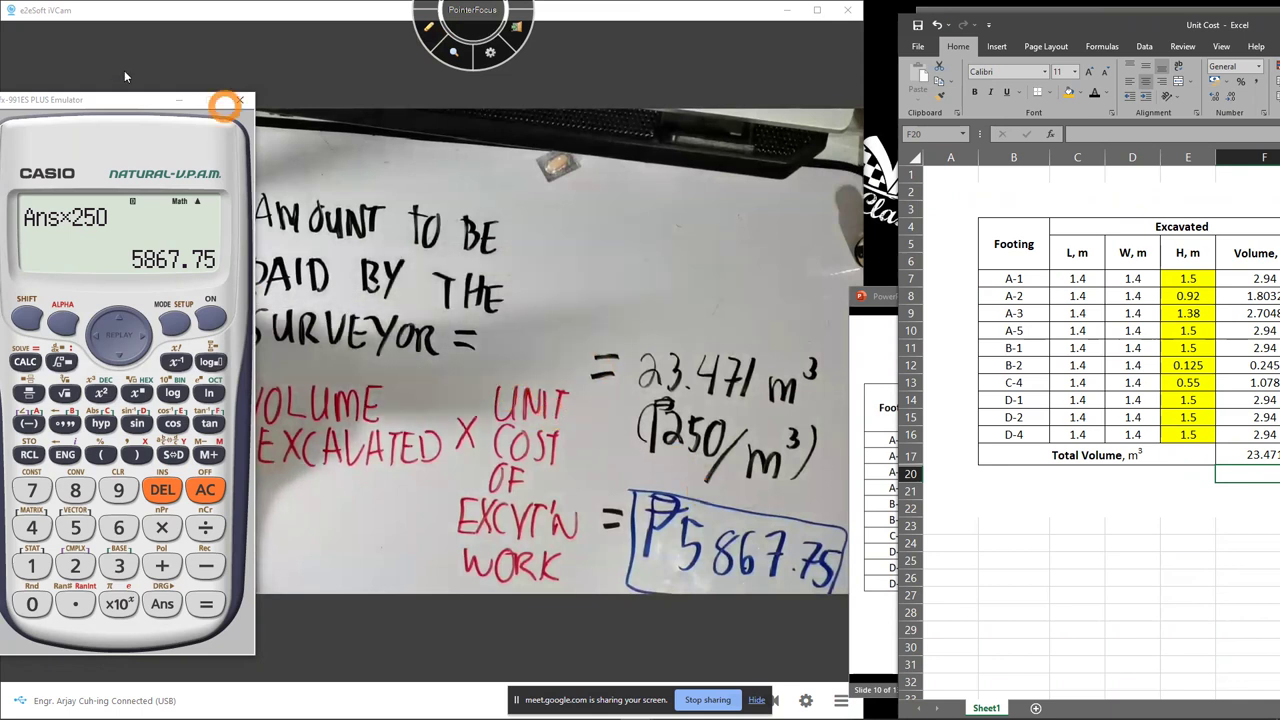
{"action": "left_click", "coordinate": [179, 100]}
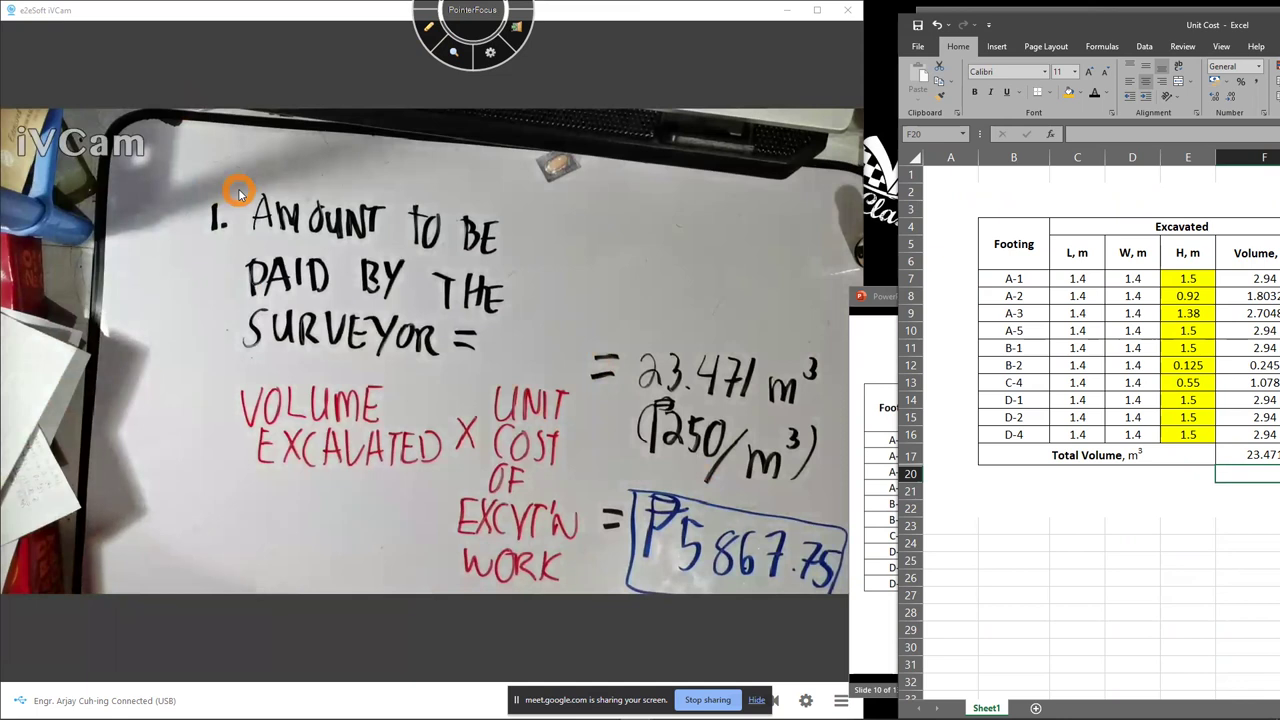
{"action": "left_click", "coordinate": [1078, 530]}
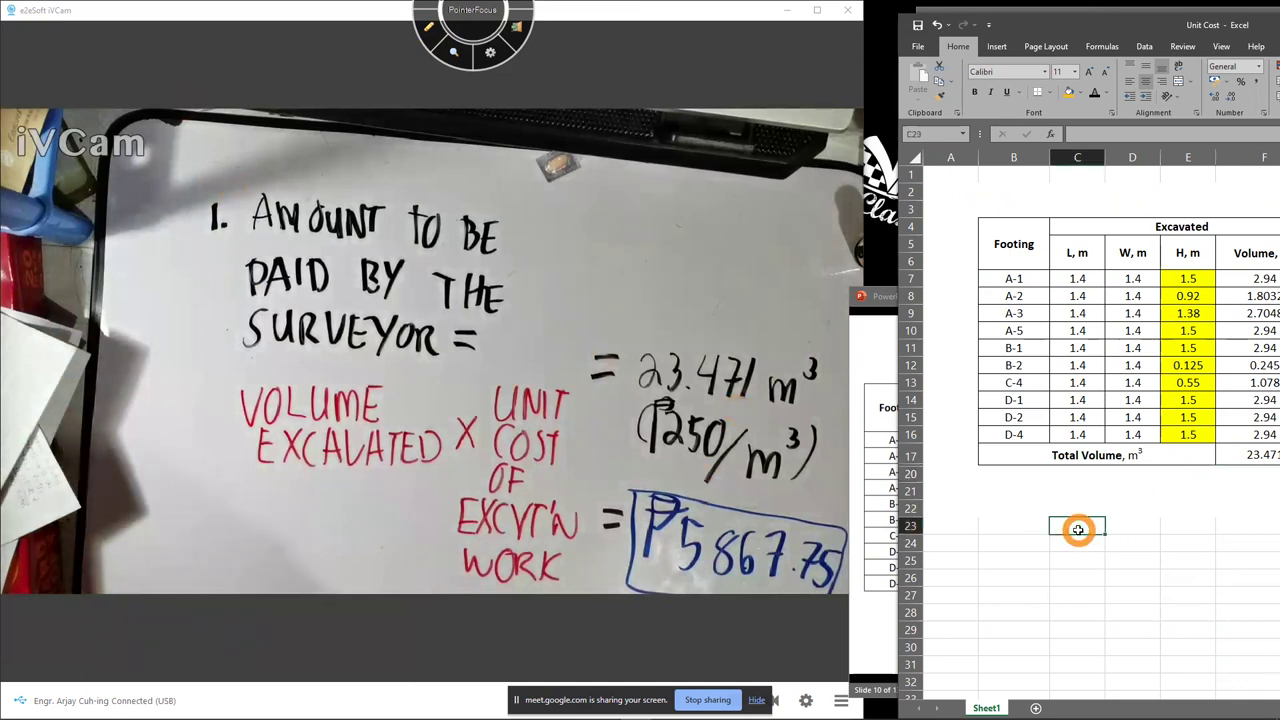
Bring the Unit Cost Derivation and Analysis slide show forward and place its additional excavation table beside the whiteboard view
{"action": "mouse_move", "coordinate": [903, 706]}
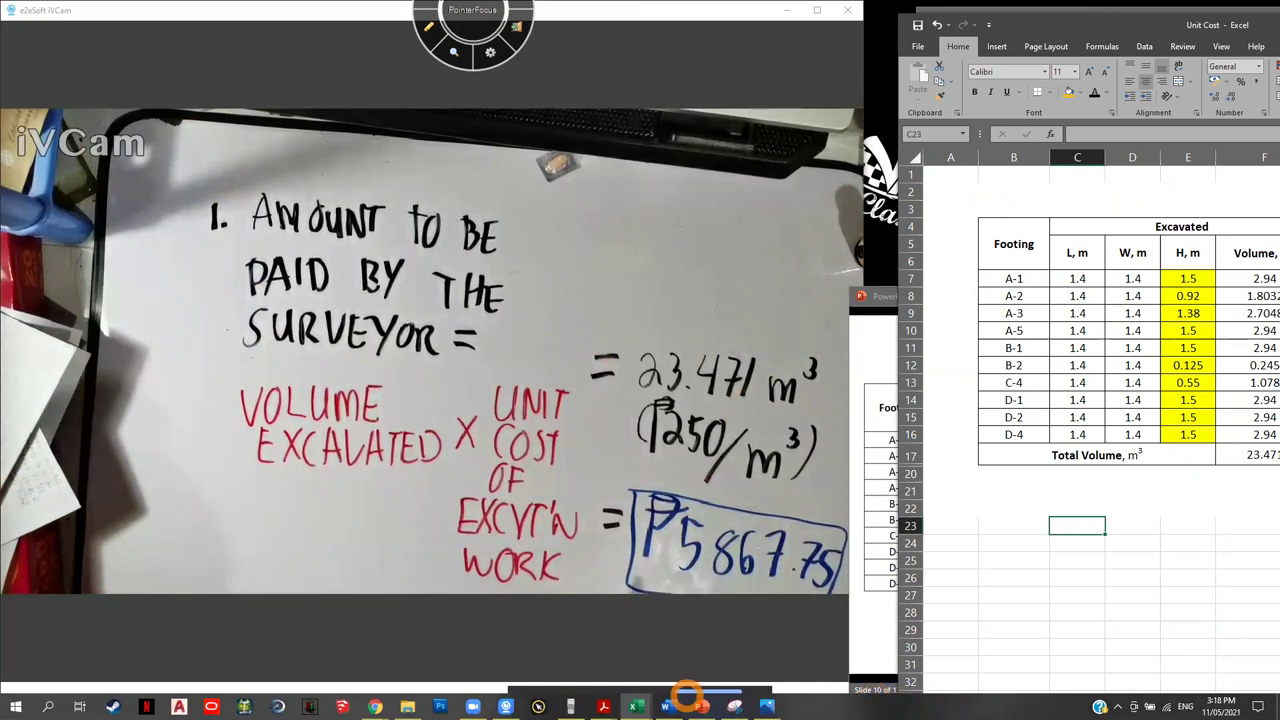
{"action": "left_click", "coordinate": [888, 296]}
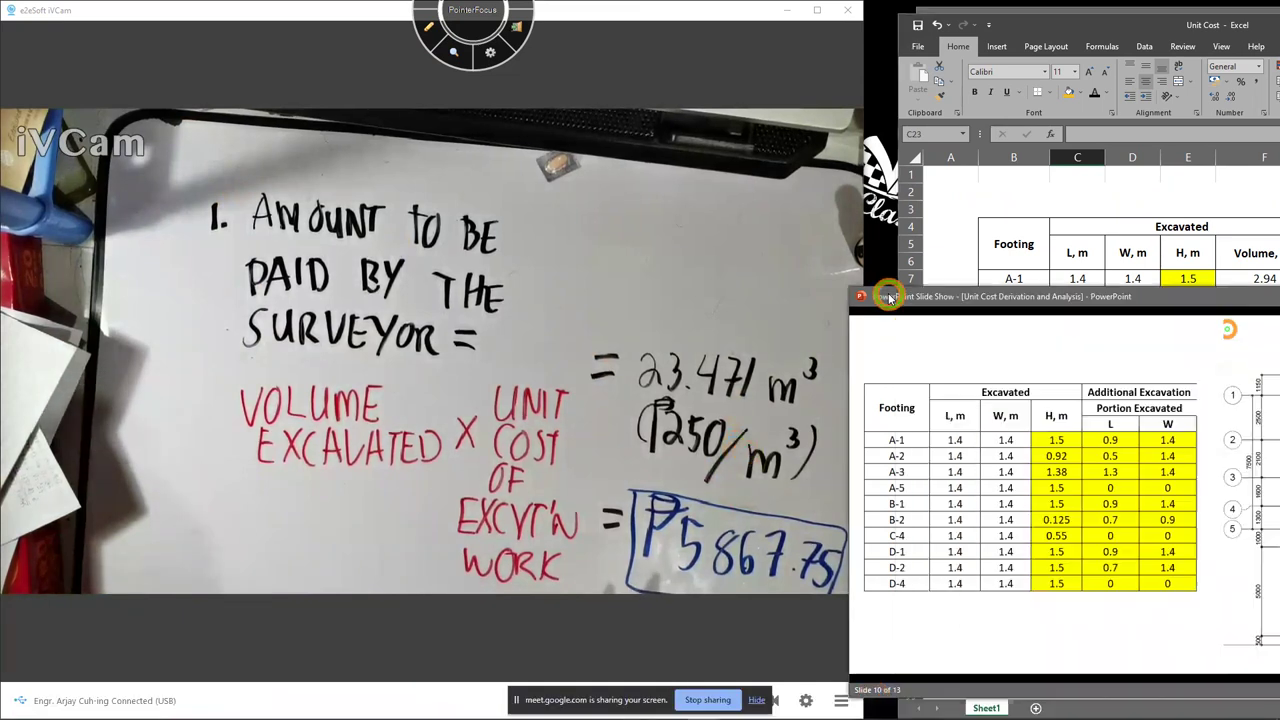
{"action": "left_click_drag", "start_coordinate": [869, 295], "coordinate": [815, 283]}
{"action": "left_click_drag", "start_coordinate": [1141, 293], "coordinate": [971, 272]}
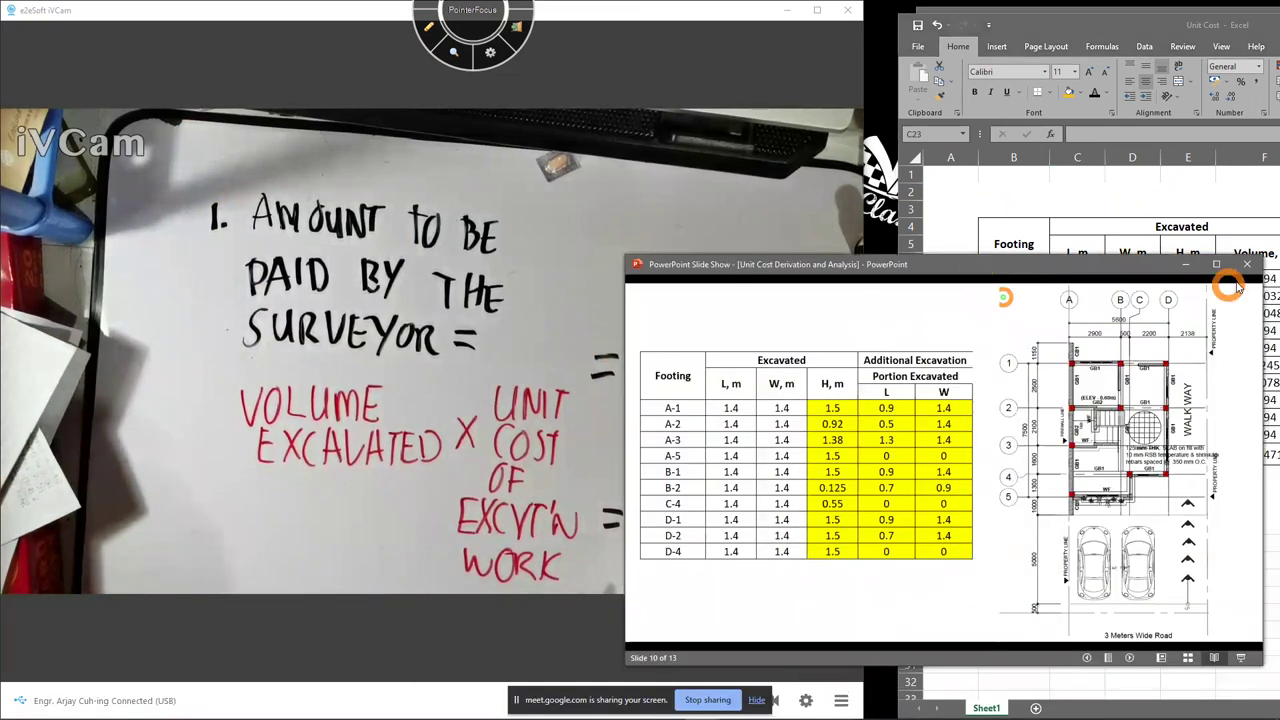
{"action": "left_click_drag", "start_coordinate": [1075, 272], "coordinate": [1230, 272]}
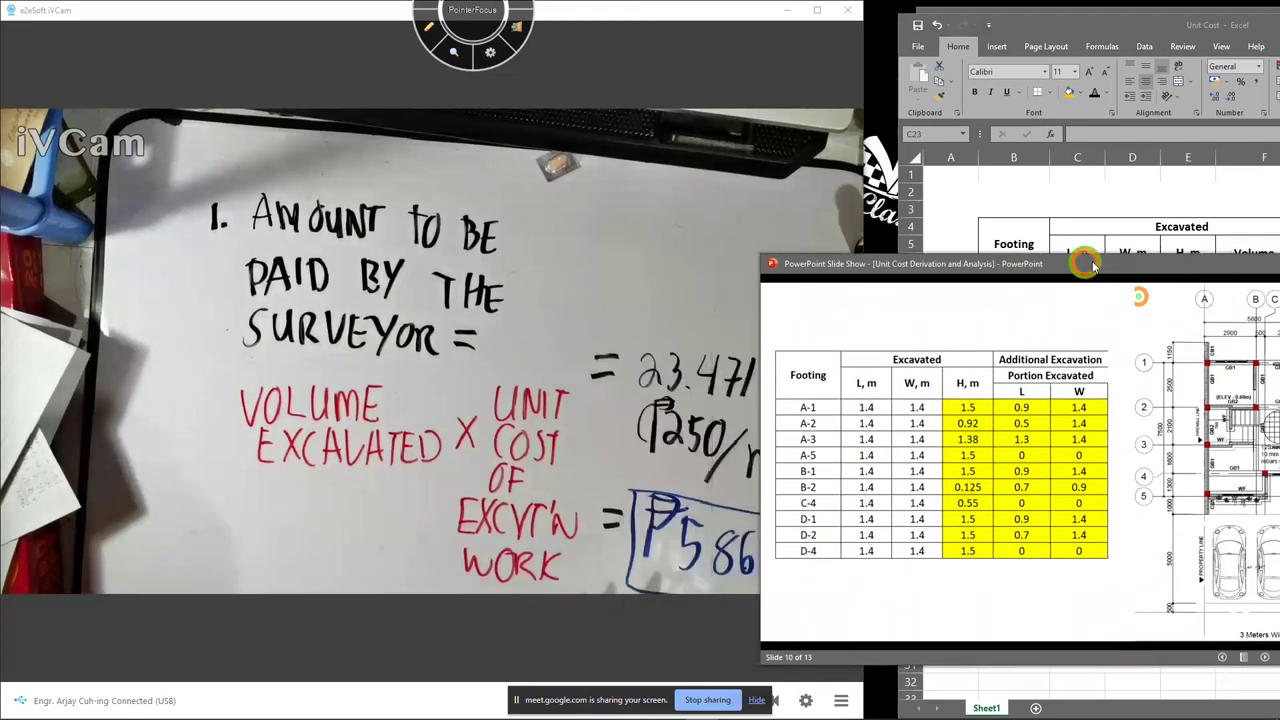
{"action": "left_click_drag", "start_coordinate": [1092, 265], "coordinate": [1212, 258]}
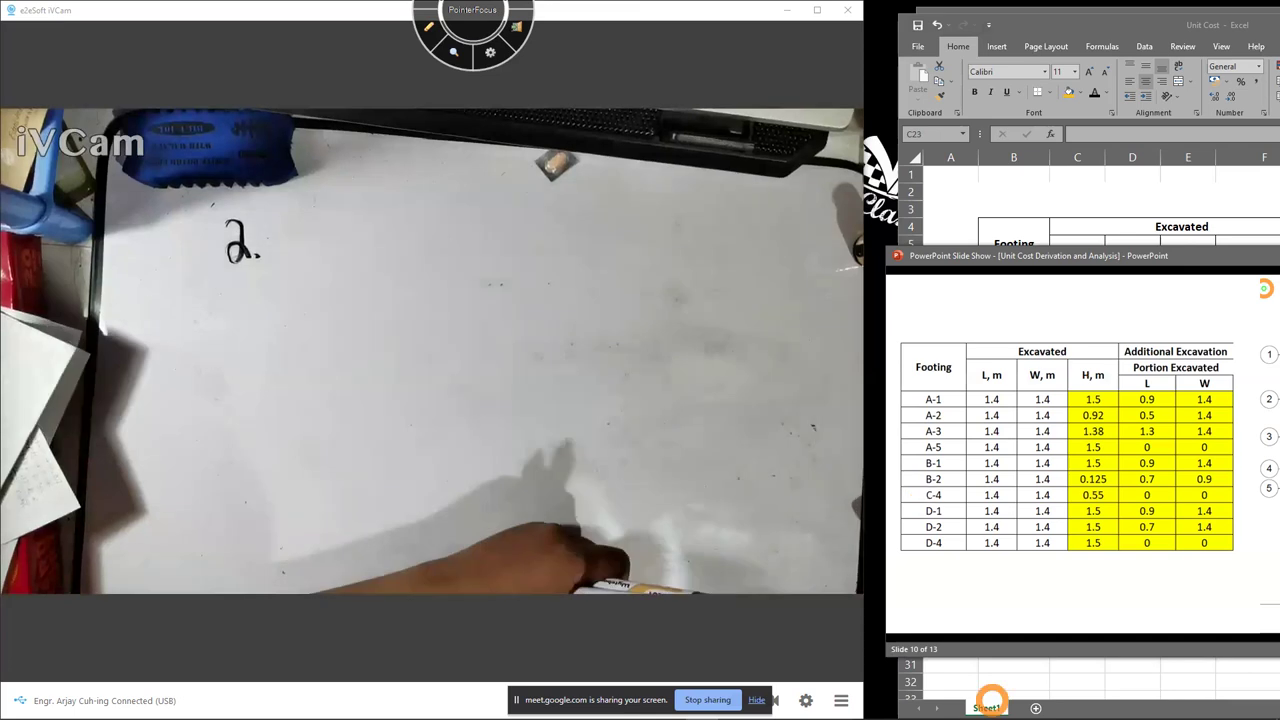
Fit the Corerction Exca image beside the whiteboard view and enlarge the footing plan slightly
{"action": "mouse_move", "coordinate": [895, 712]}
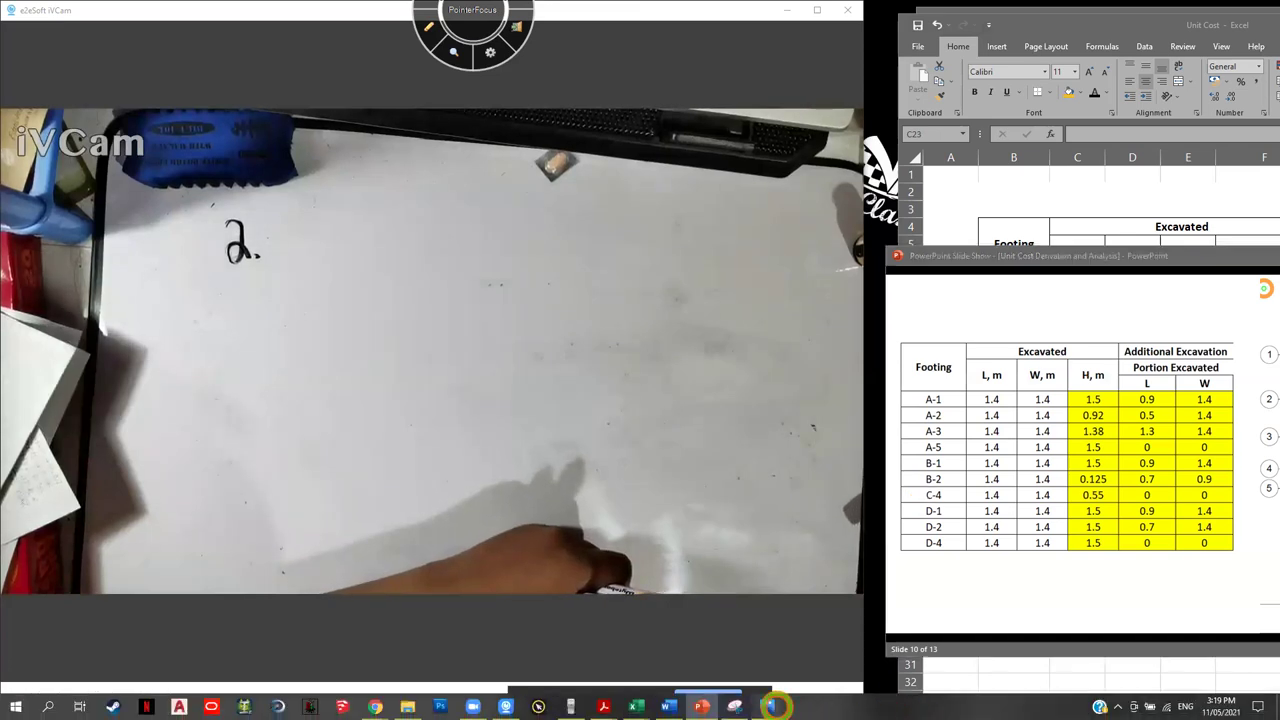
{"action": "left_click", "coordinate": [775, 707]}
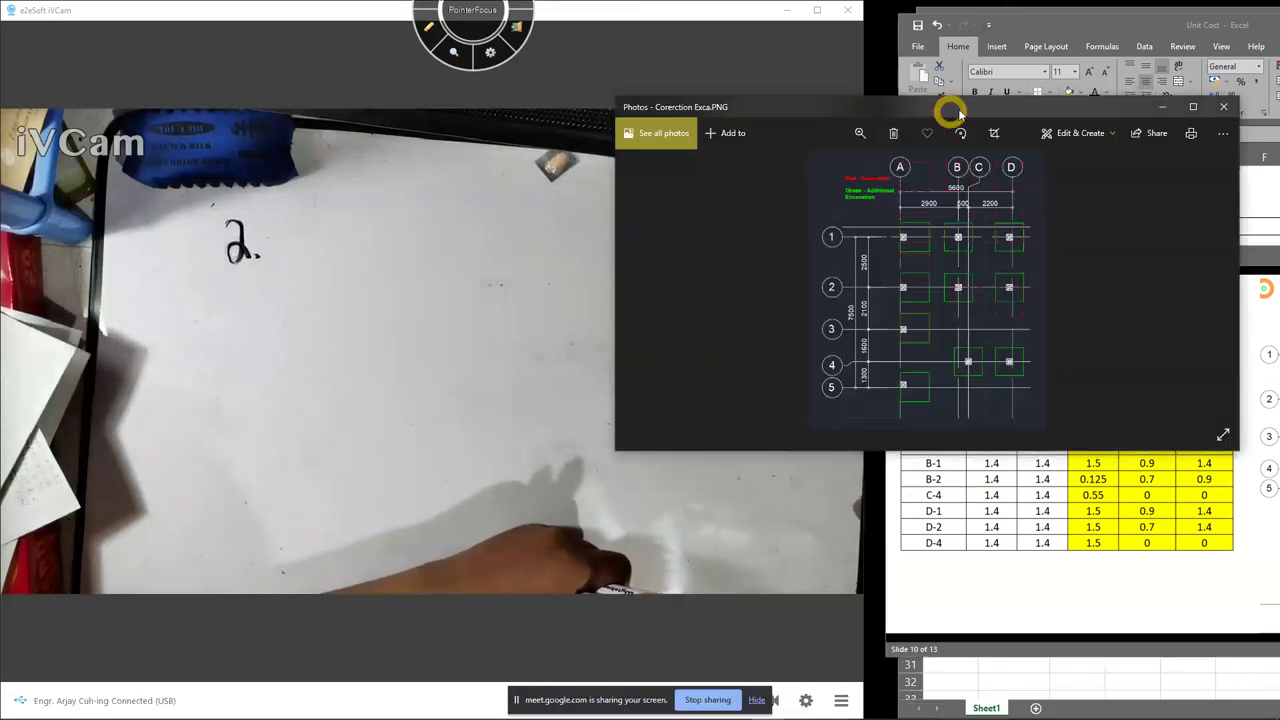
{"action": "left_click_drag", "start_coordinate": [950, 110], "coordinate": [1279, 100]}
{"action": "left_click", "coordinate": [1229, 12]}
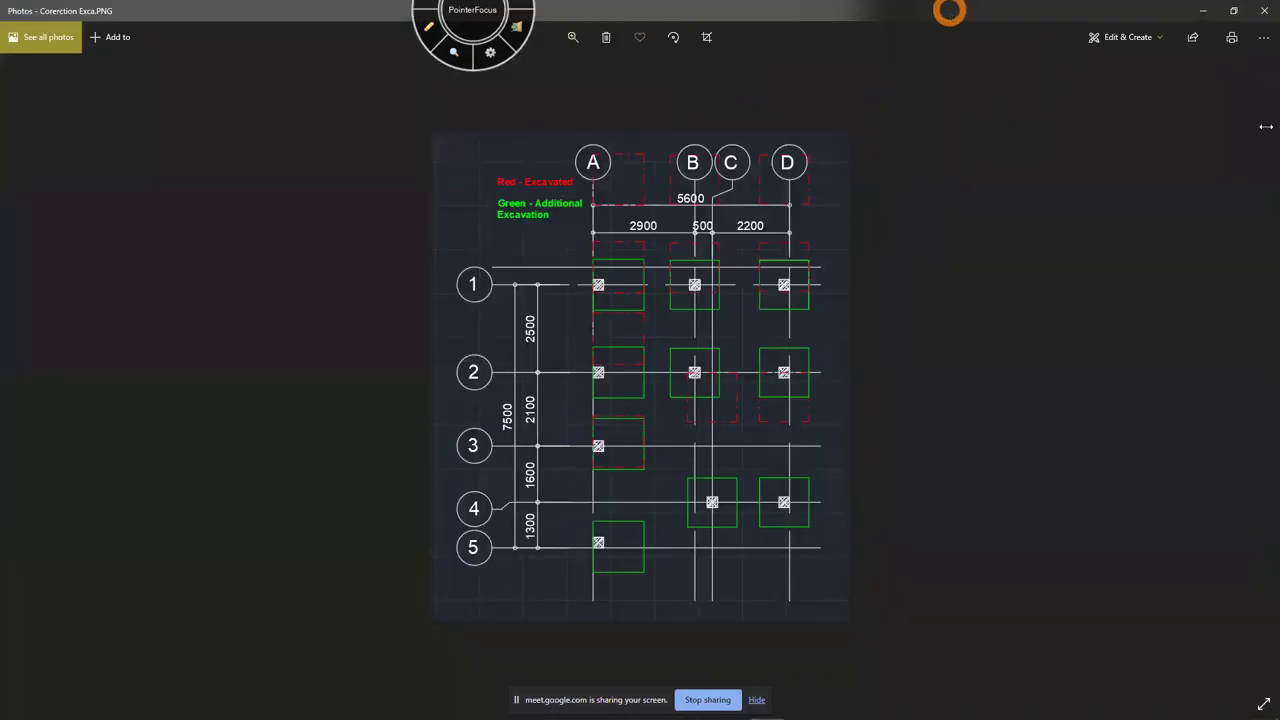
{"action": "double_click", "coordinate": [940, 6]}
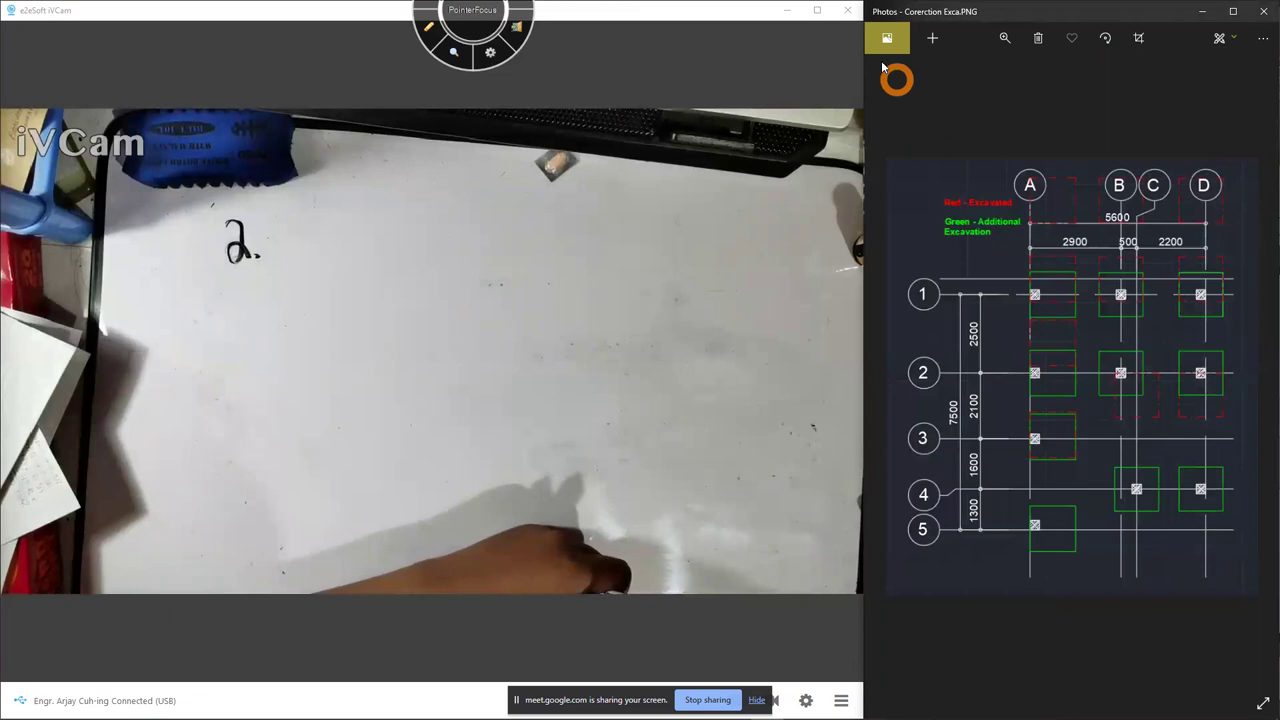
{"action": "left_click", "coordinate": [1005, 38]}
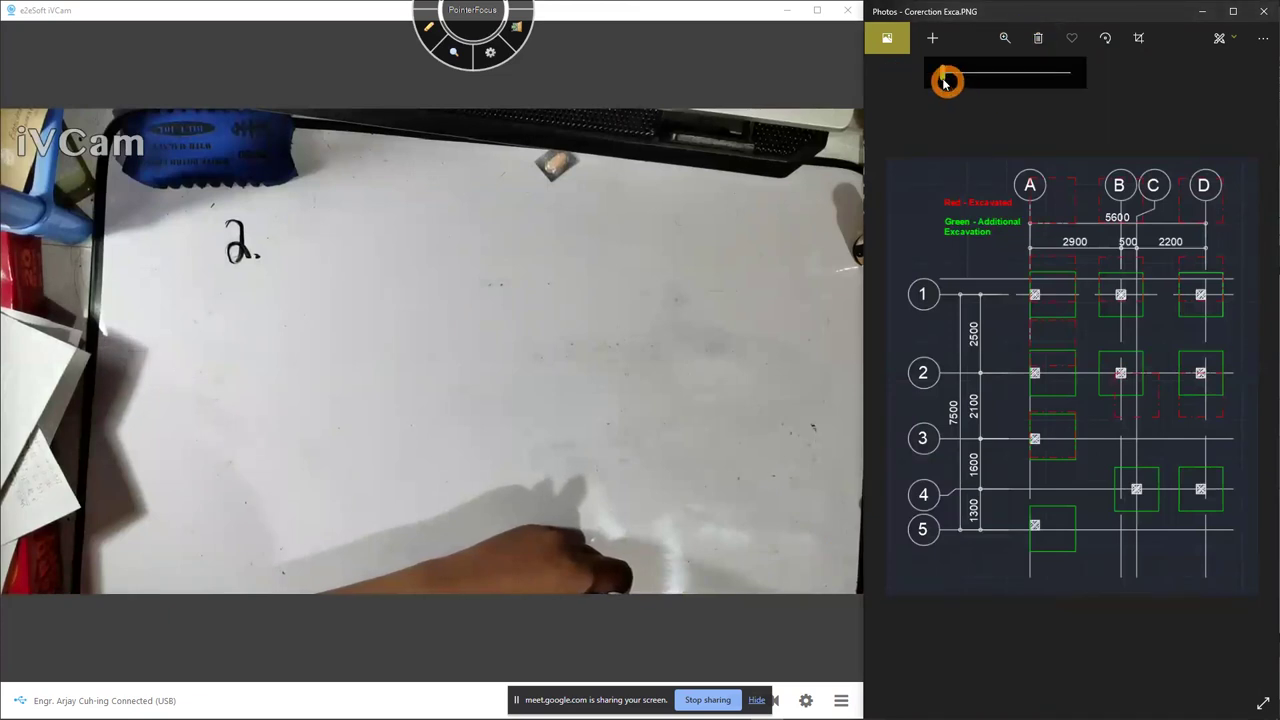
{"action": "left_click_drag", "start_coordinate": [945, 78], "coordinate": [949, 78]}
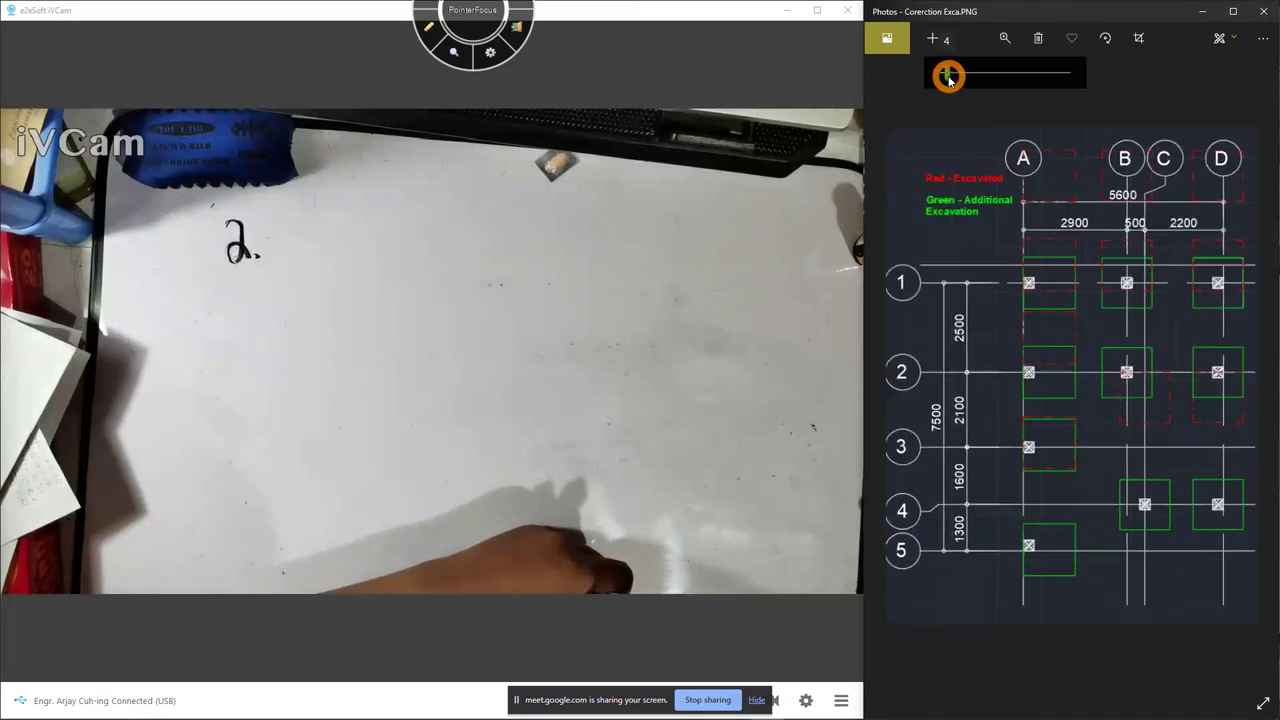
{"action": "left_click_drag", "start_coordinate": [1103, 405], "coordinate": [1073, 412]}
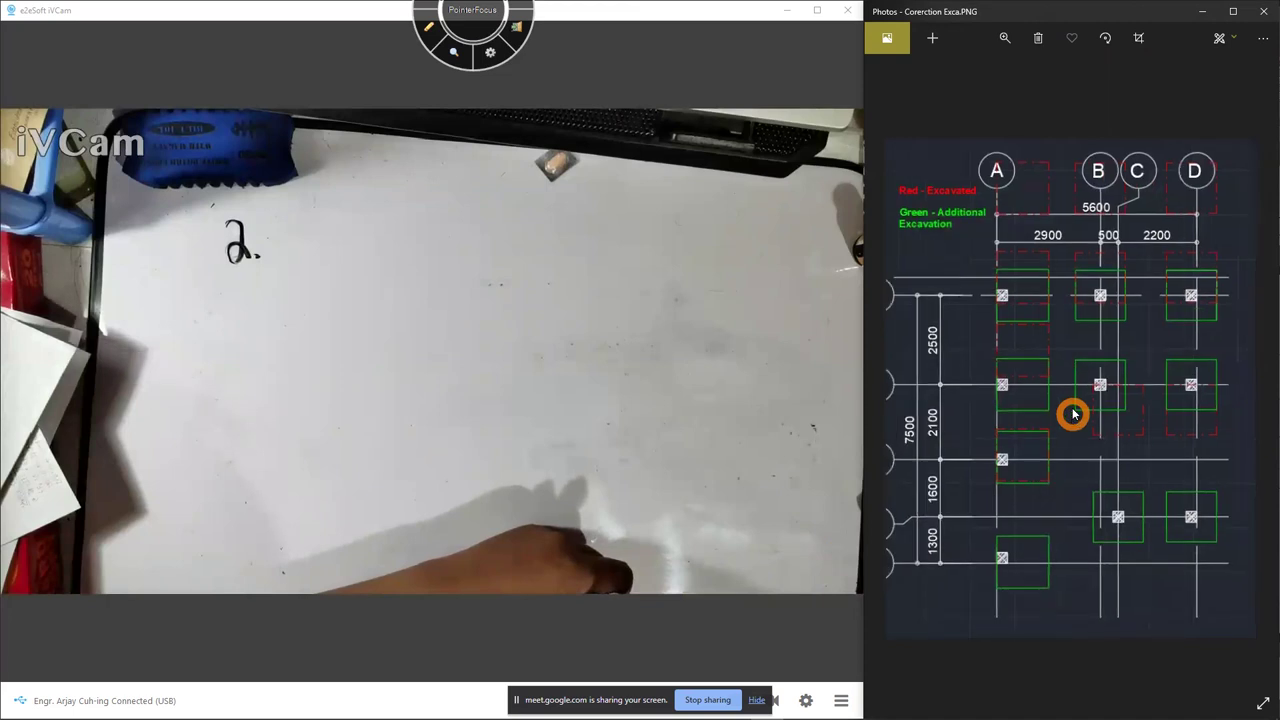
Cross out the topmost red excavation and footing A-1 on gridline A with the pen, link them with an arrow, and clear the markings
{"action": "key", "text": "F11"}
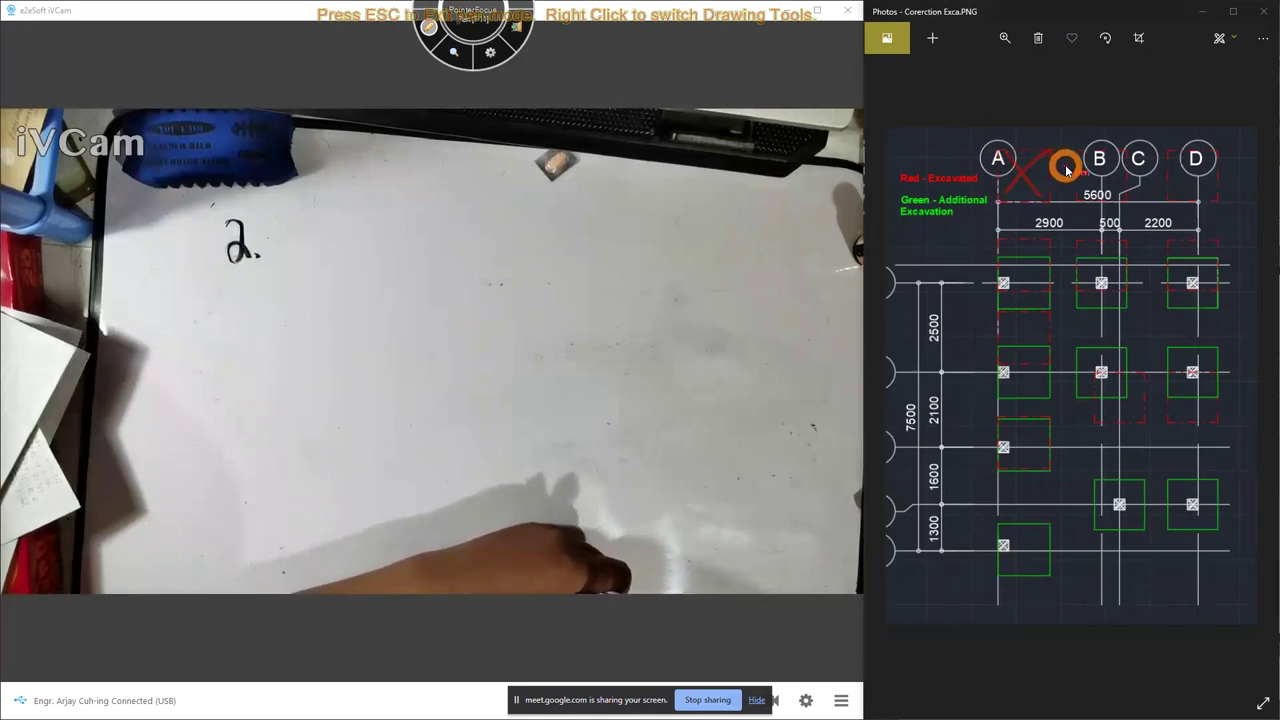
{"action": "key", "text": "ctrl+z"}
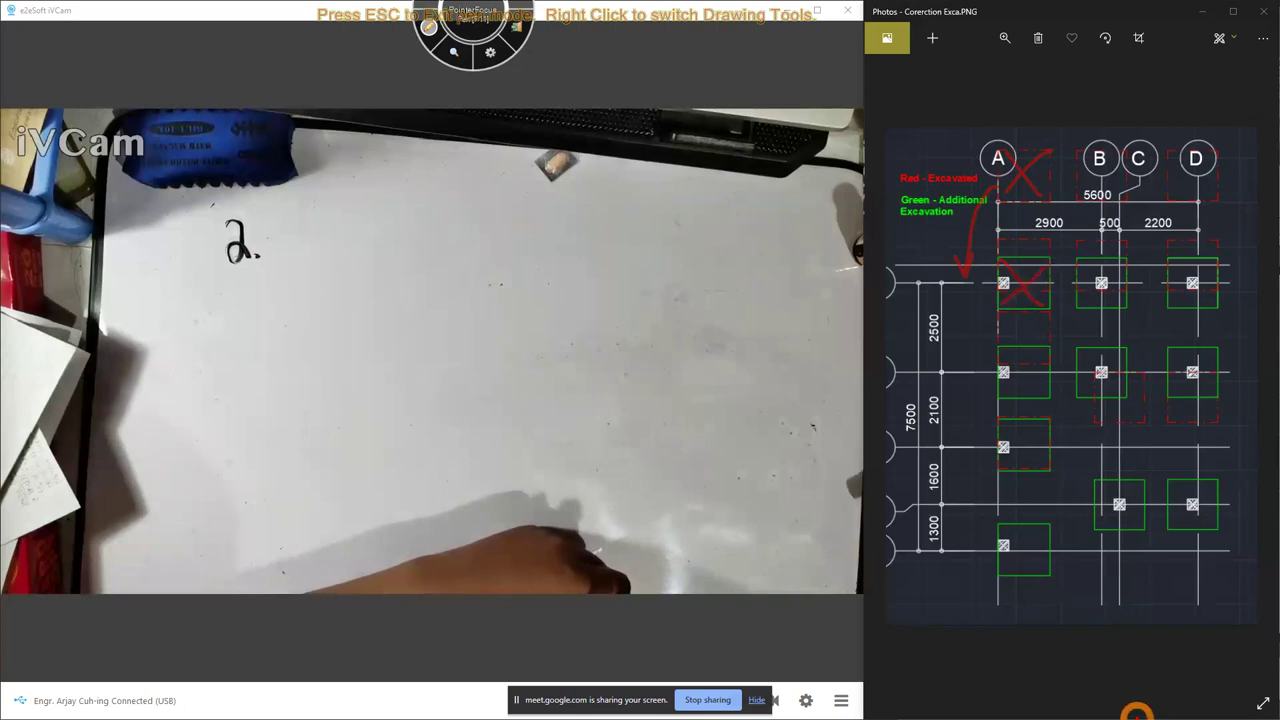
{"action": "key", "text": "Escape"}
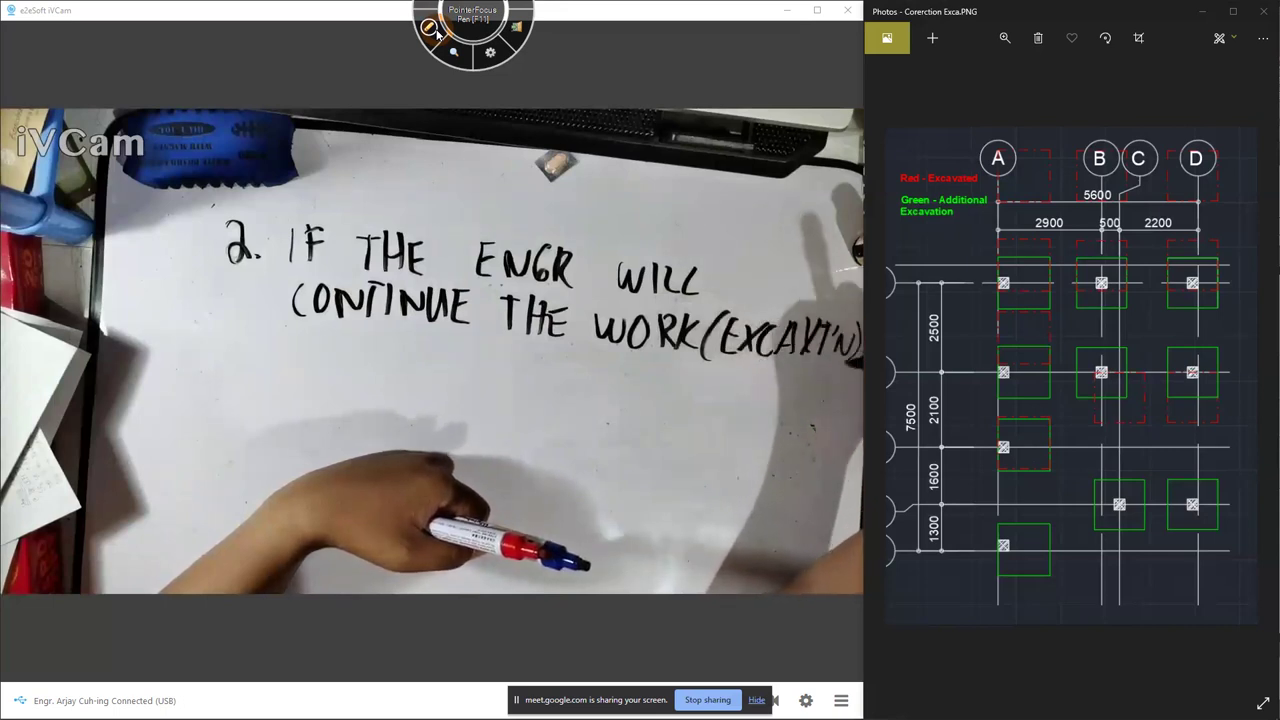
Bring the Unit Cost Derivation and Analysis slide show forward and place its additional excavation table over the lower whiteboard view
{"action": "left_click", "coordinate": [678, 347]}
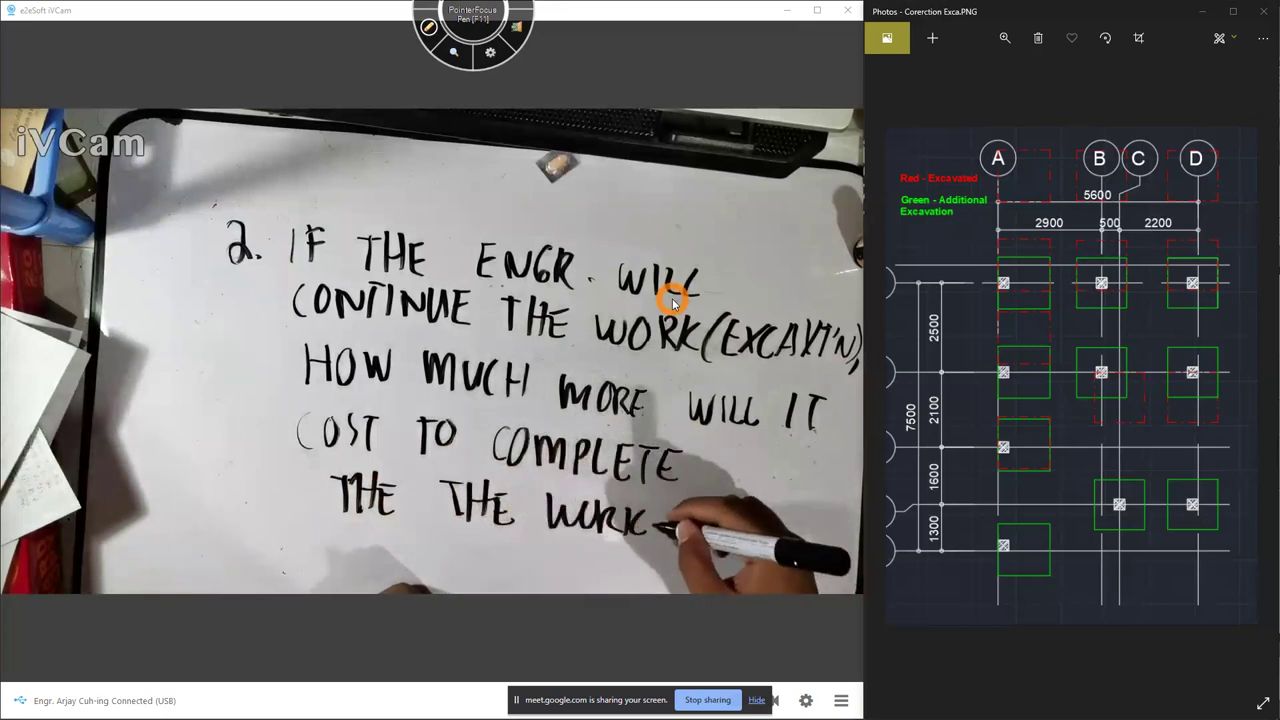
{"action": "left_click", "coordinate": [437, 24]}
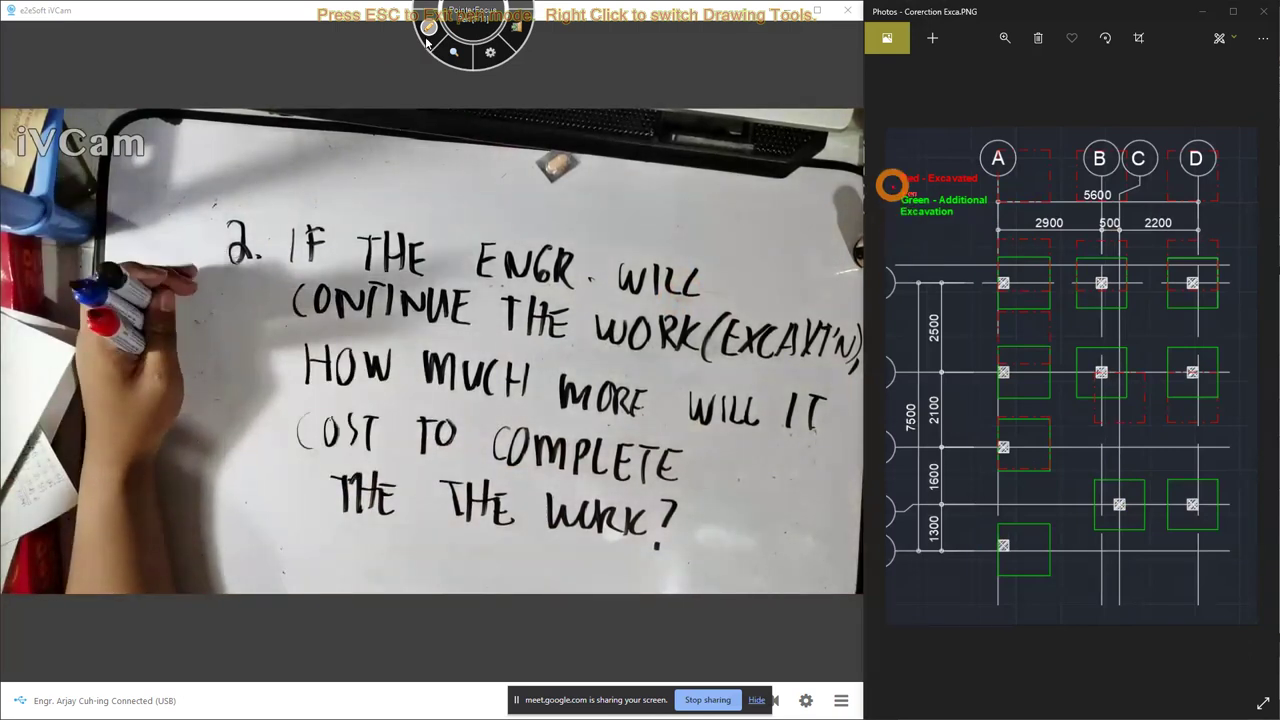
{"action": "key", "text": "Escape"}
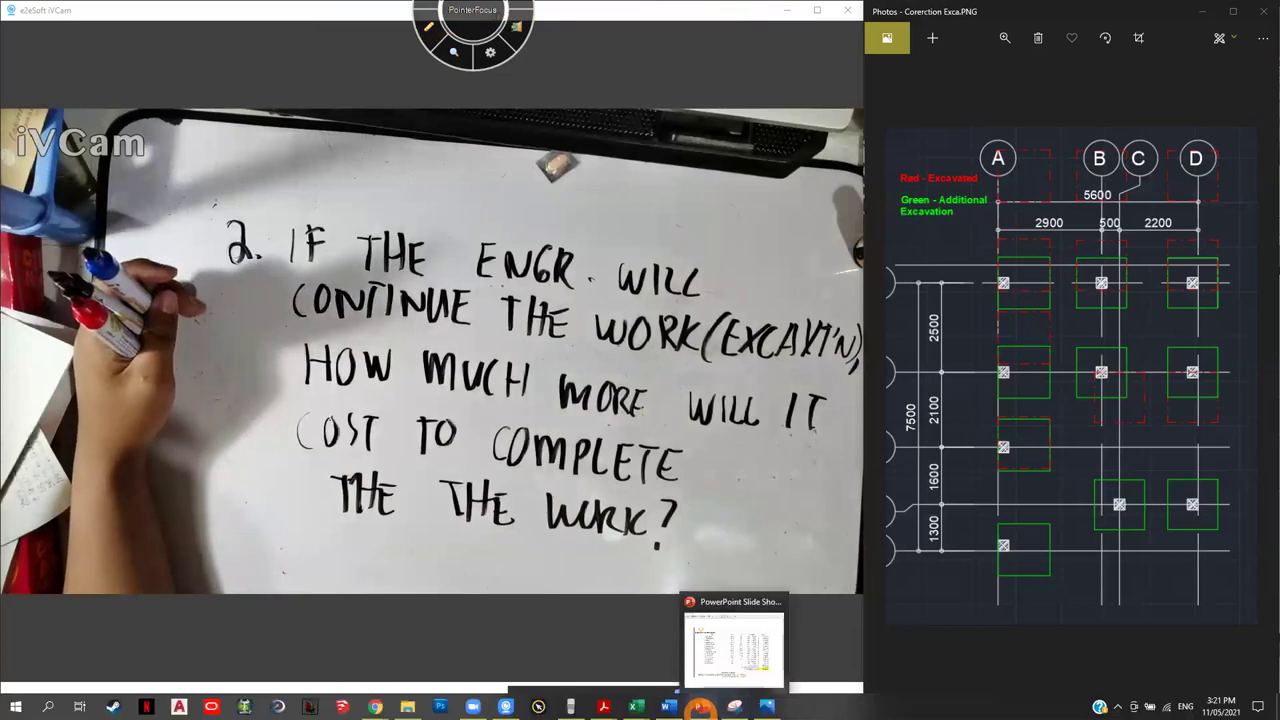
{"action": "left_click", "coordinate": [736, 650]}
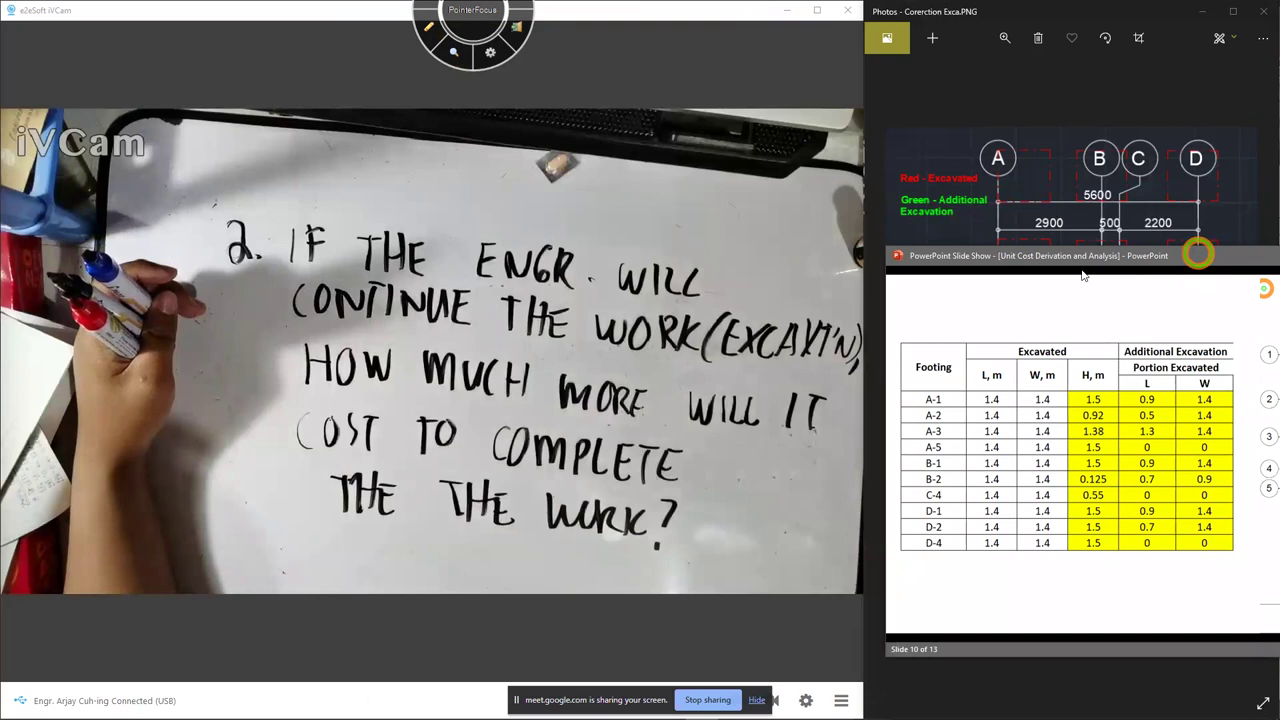
{"action": "left_click_drag", "start_coordinate": [1198, 254], "coordinate": [321, 318]}
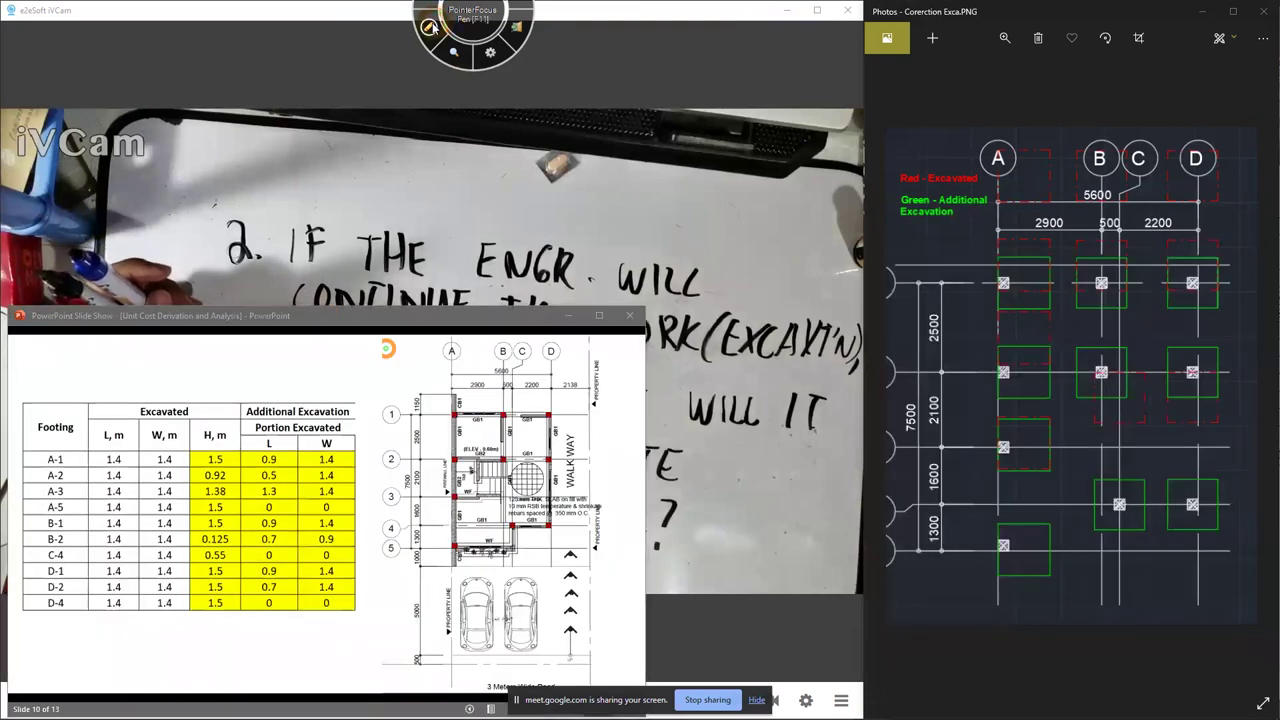
Cross out the topmost red excavation and footing A-1 with the pen, clear the marks, and enlarge the plan around gridline A
{"action": "left_click", "coordinate": [432, 26]}
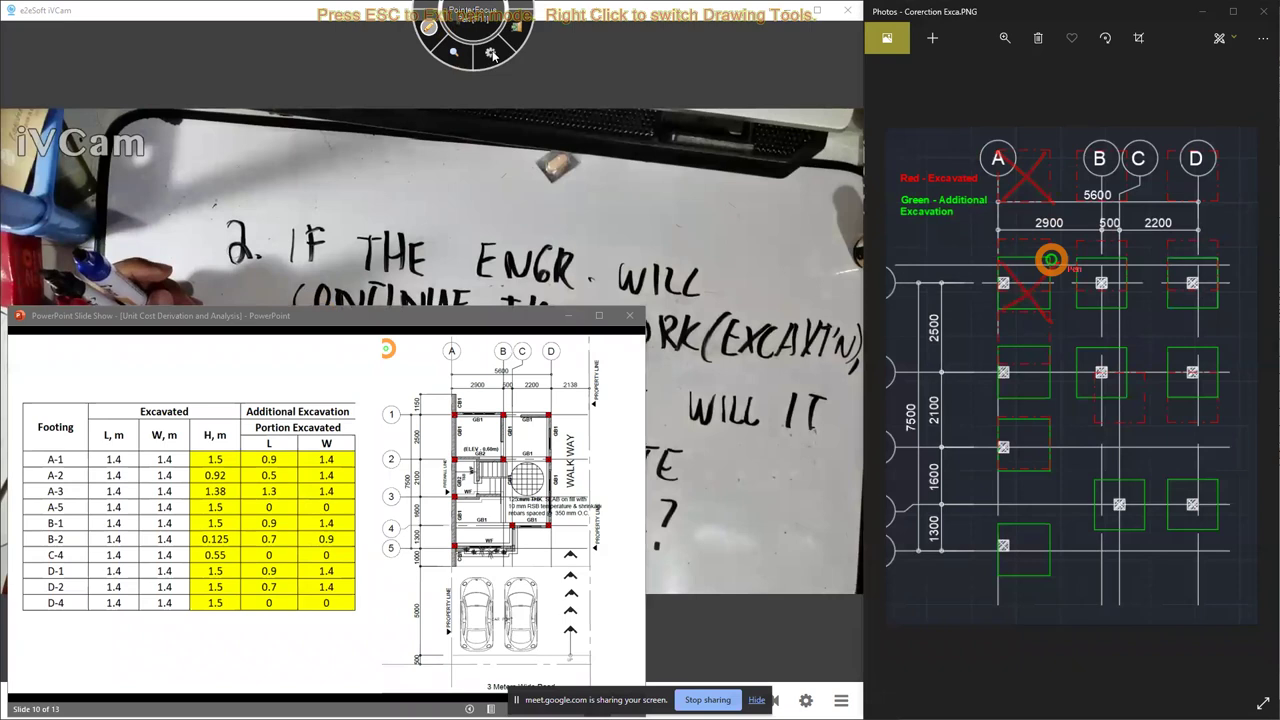
{"action": "left_click", "coordinate": [432, 28]}
{"action": "left_click", "coordinate": [1001, 38]}
{"action": "left_click_drag", "start_coordinate": [952, 76], "coordinate": [1007, 73]}
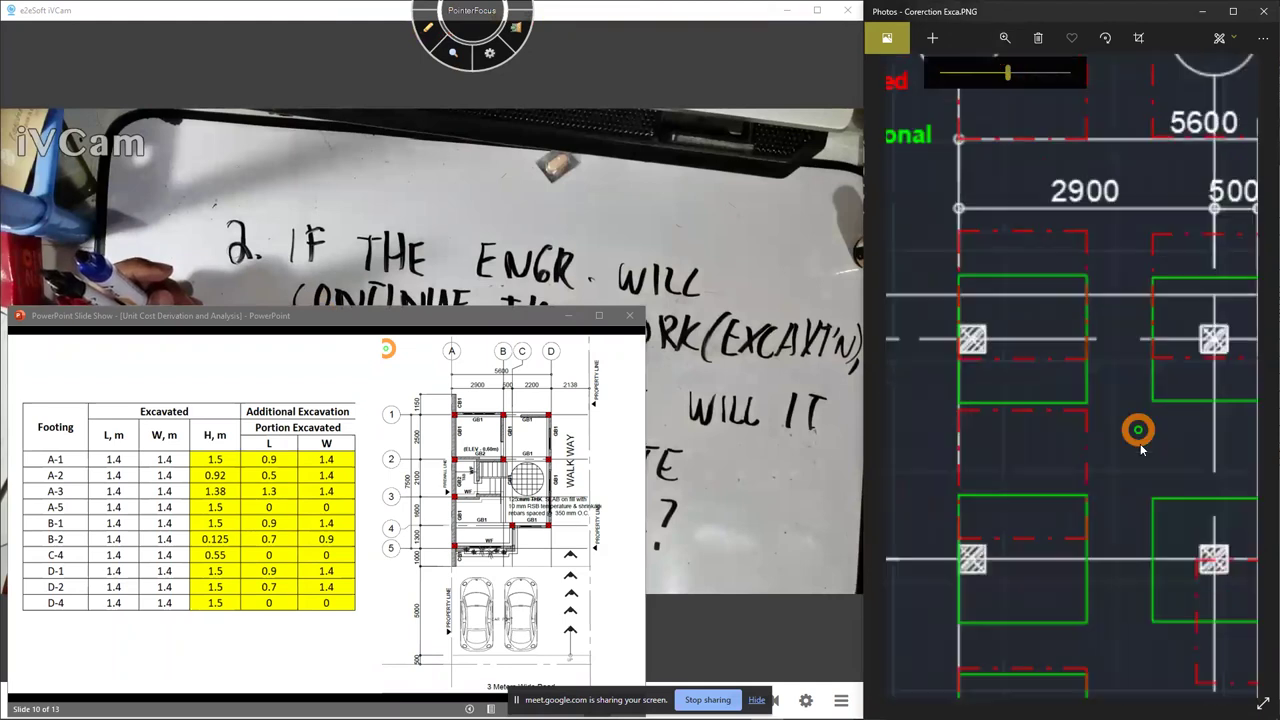
{"action": "left_click_drag", "start_coordinate": [1140, 449], "coordinate": [1144, 475]}
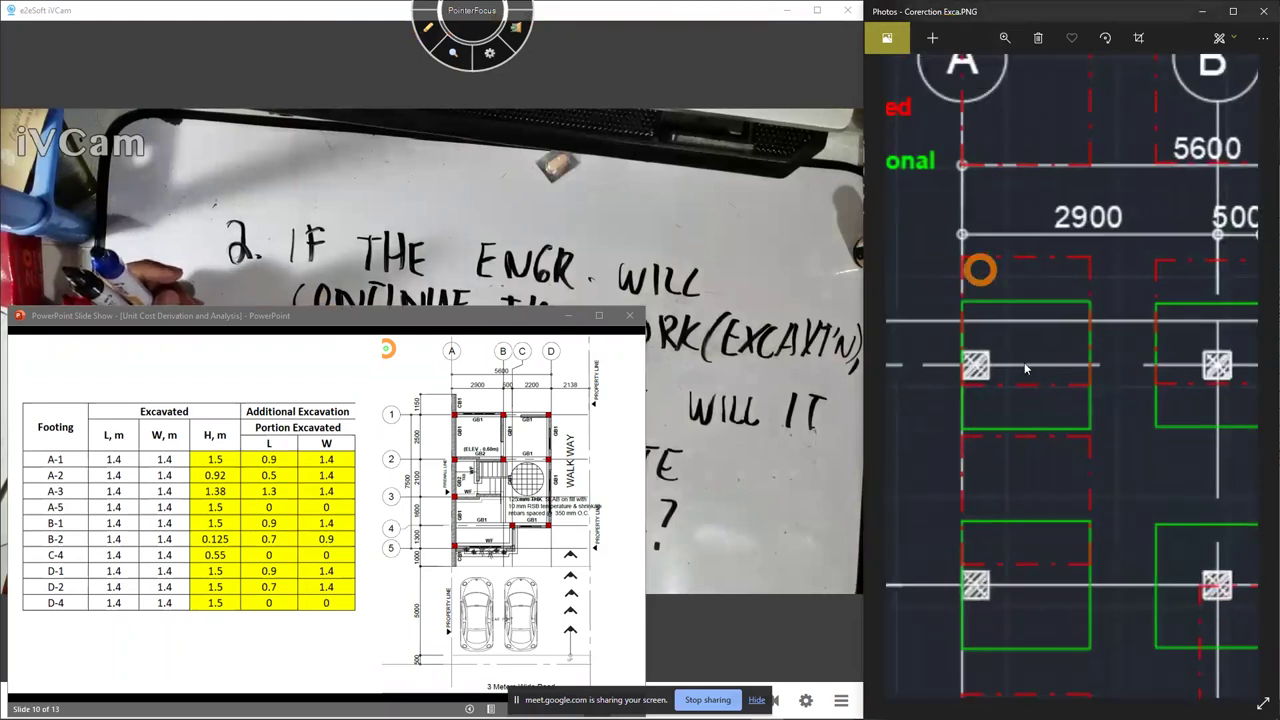
{"action": "mouse_move", "coordinate": [1062, 172]}
{"action": "left_mouse_down"}
{"action": "mouse_move", "coordinate": [1237, 249]}
{"action": "mouse_move", "coordinate": [1018, 182]}
{"action": "left_mouse_up"}
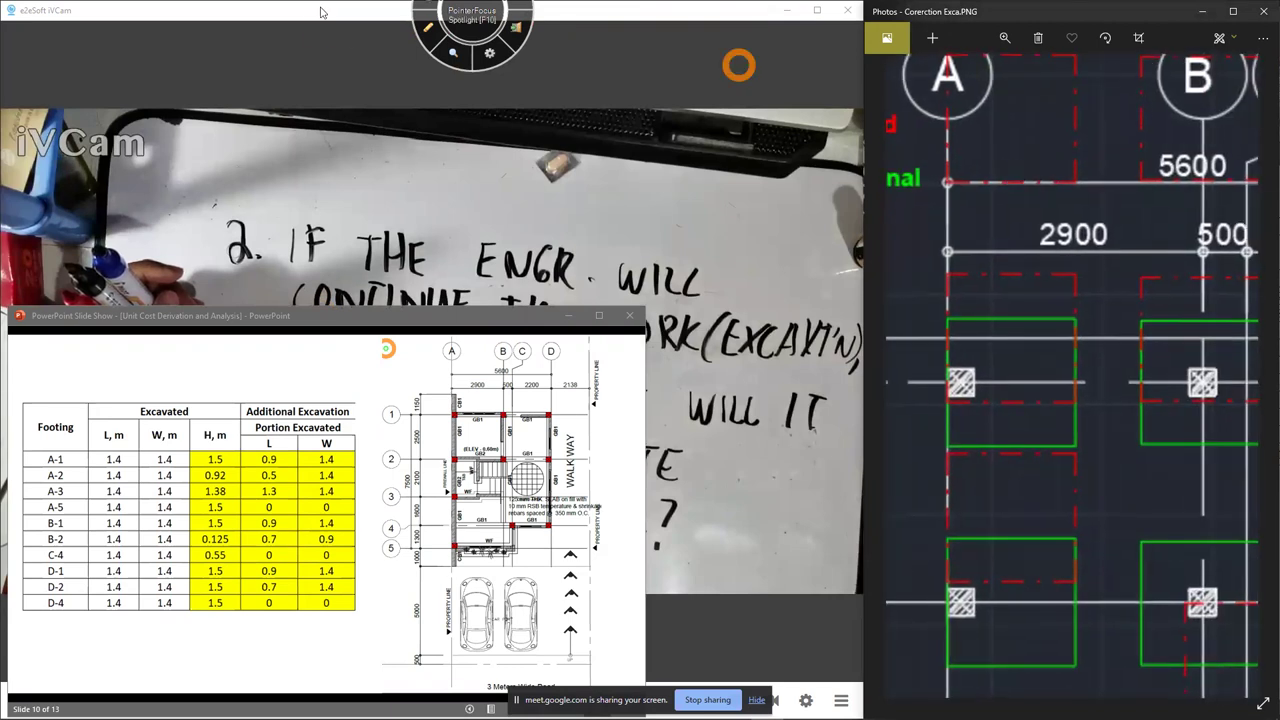
Cross out the red excavation at footing A-1 with the pen, outline and circle the green footing, and clear the markings
{"action": "left_click", "coordinate": [428, 28]}
{"action": "mouse_move", "coordinate": [1136, 283]}
{"action": "left_mouse_down"}
{"action": "mouse_move", "coordinate": [974, 194]}
{"action": "mouse_move", "coordinate": [976, 470]}
{"action": "left_mouse_up"}
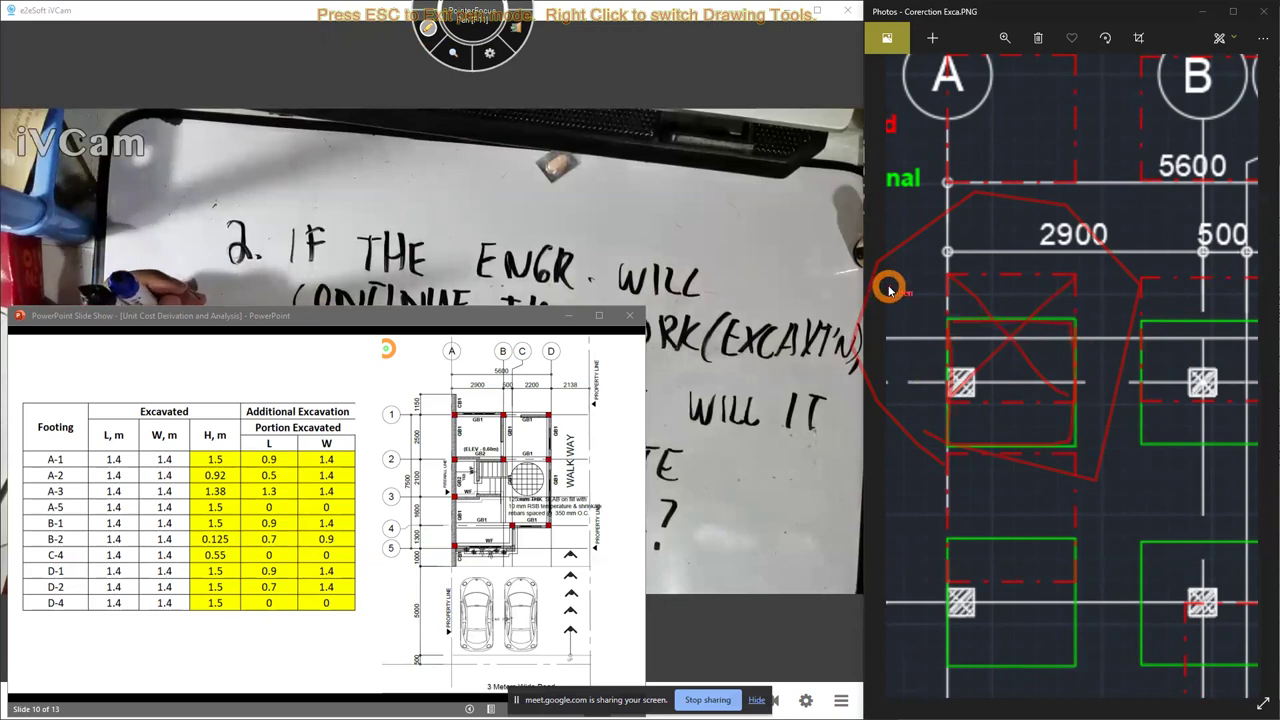
{"action": "left_click", "coordinate": [428, 28]}
Shade the overlap and the unexcavated part of footing A-1 with the pen, outline the footing, and clear the markings
{"action": "left_click", "coordinate": [428, 28]}
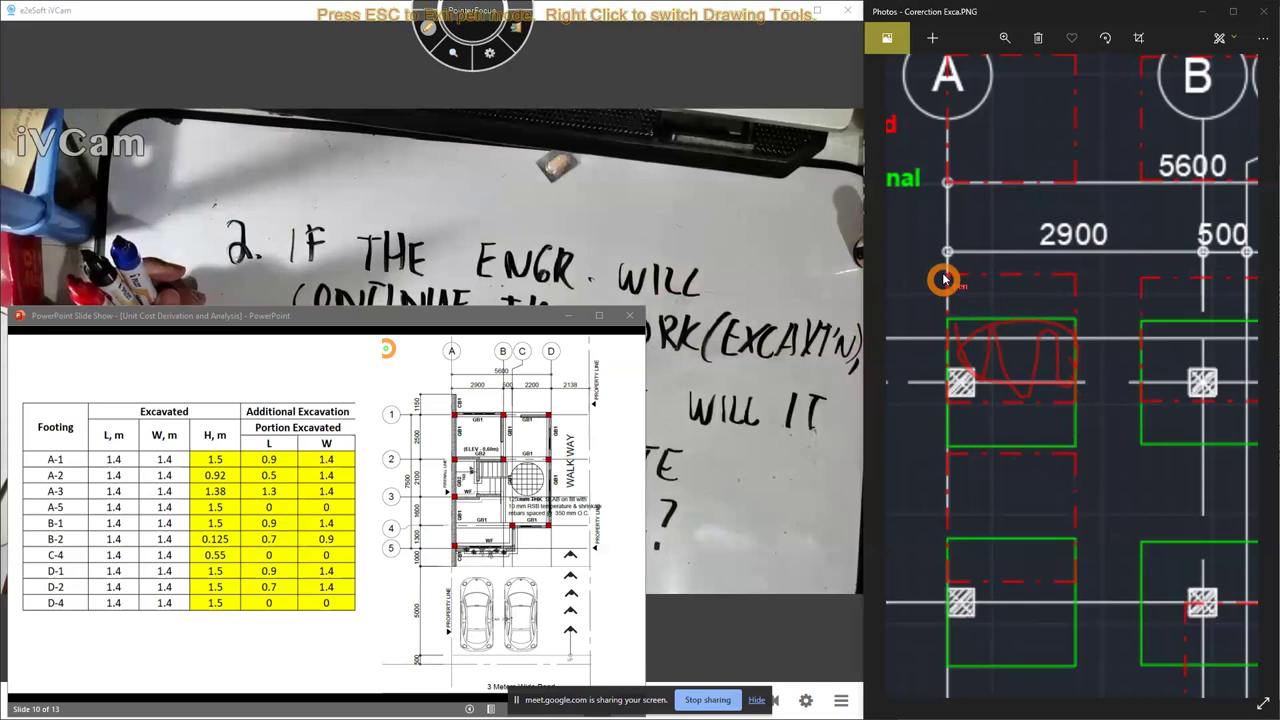
{"action": "mouse_move", "coordinate": [955, 287]}
{"action": "left_mouse_down"}
{"action": "mouse_move", "coordinate": [1064, 405]}
{"action": "mouse_move", "coordinate": [1068, 432]}
{"action": "left_mouse_up"}
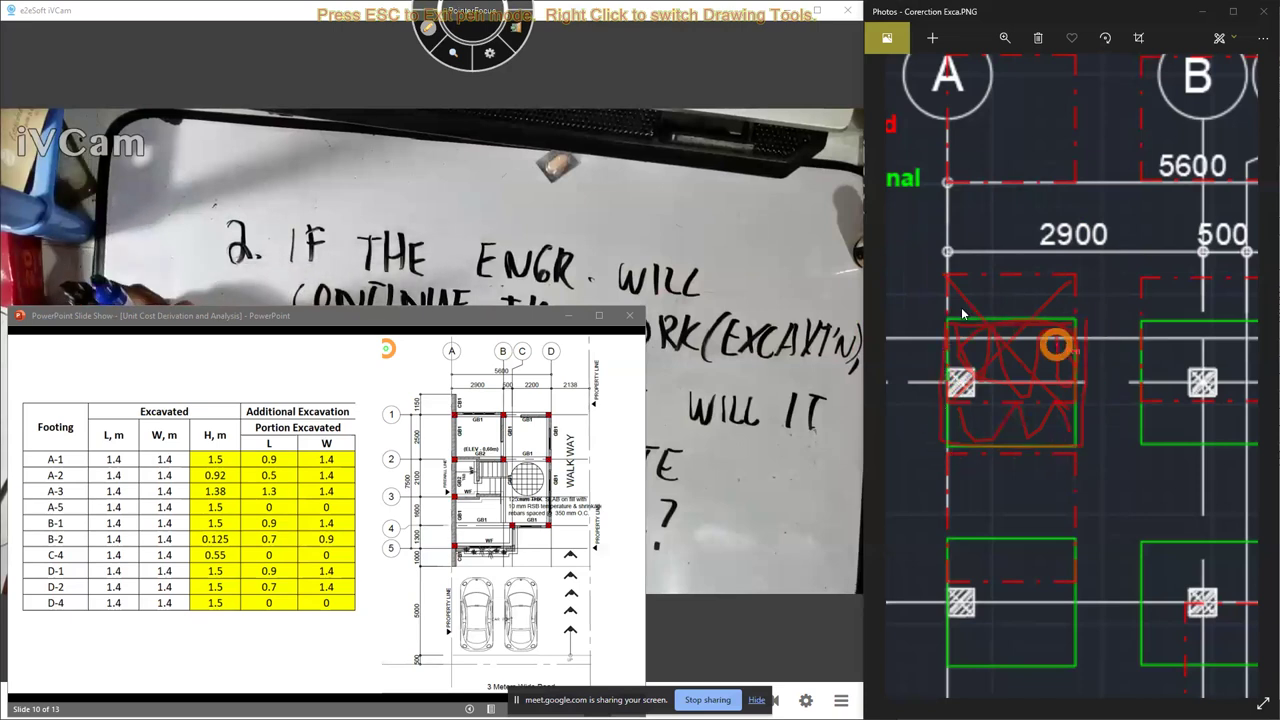
{"action": "left_click", "coordinate": [426, 29]}
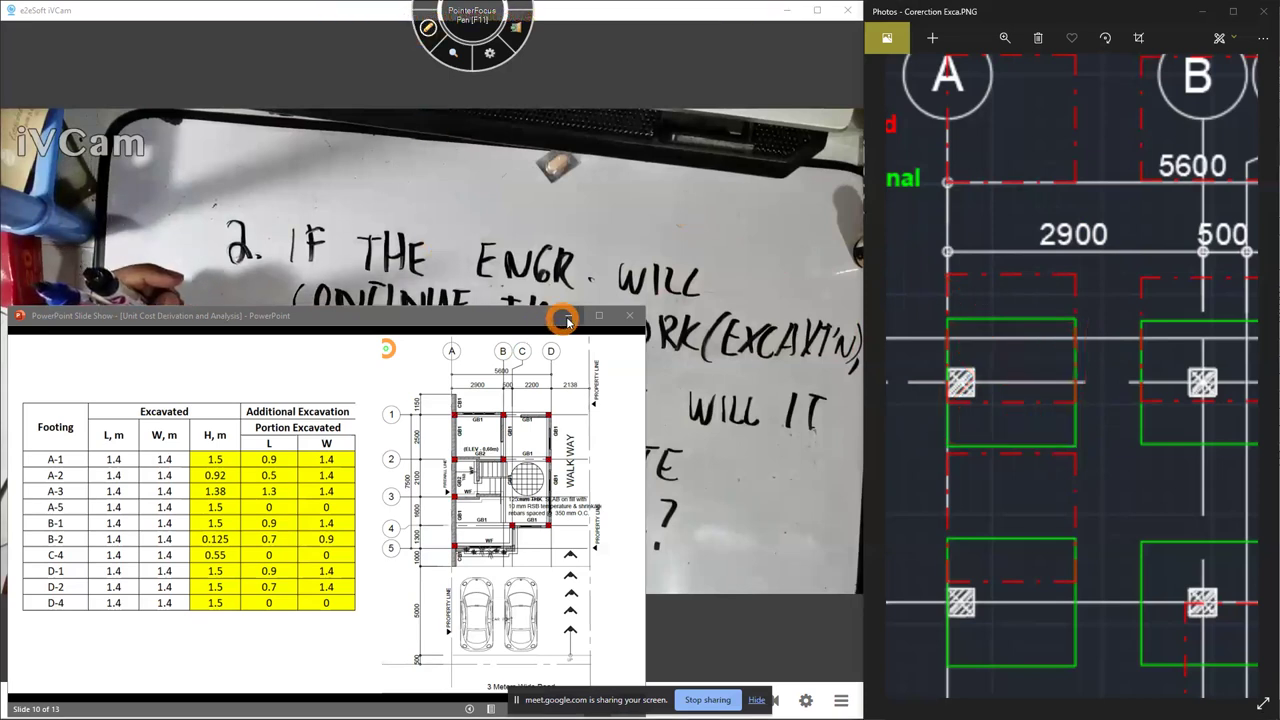
Minimise the slide show, bring it back, and place it across the whiteboard view and footing plan
{"action": "left_click", "coordinate": [567, 317]}
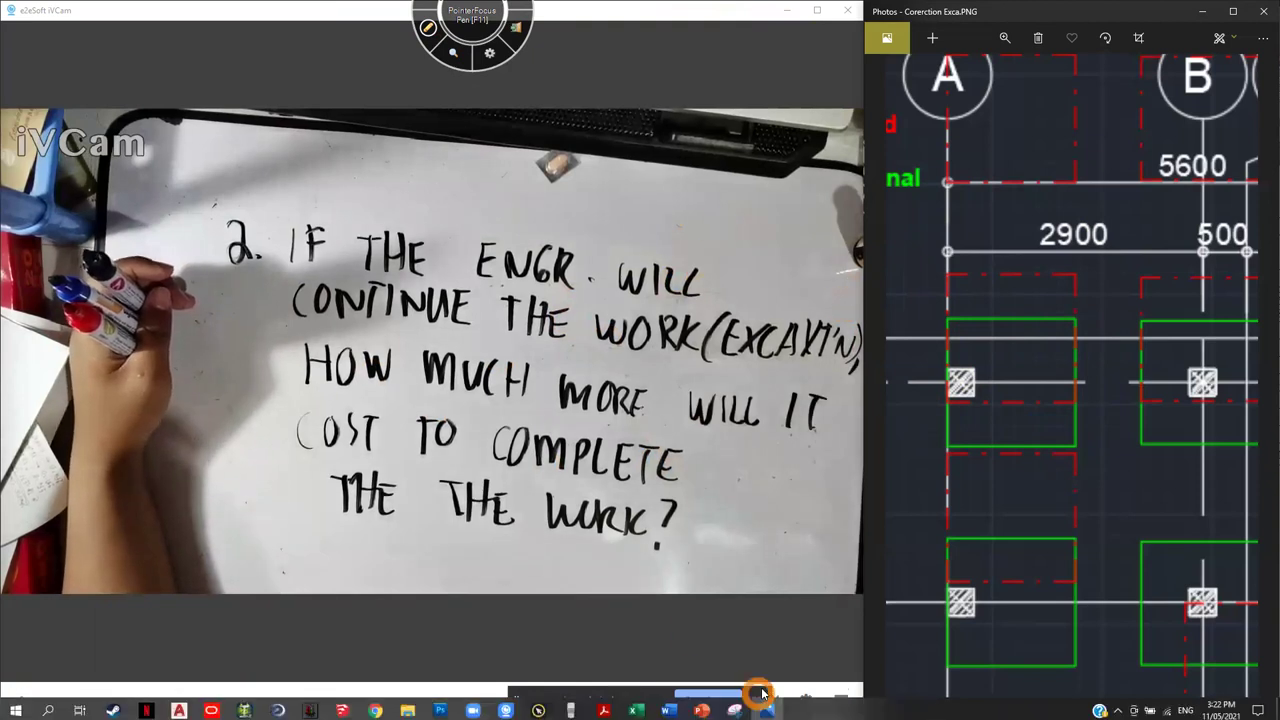
{"action": "left_click", "coordinate": [825, 708]}
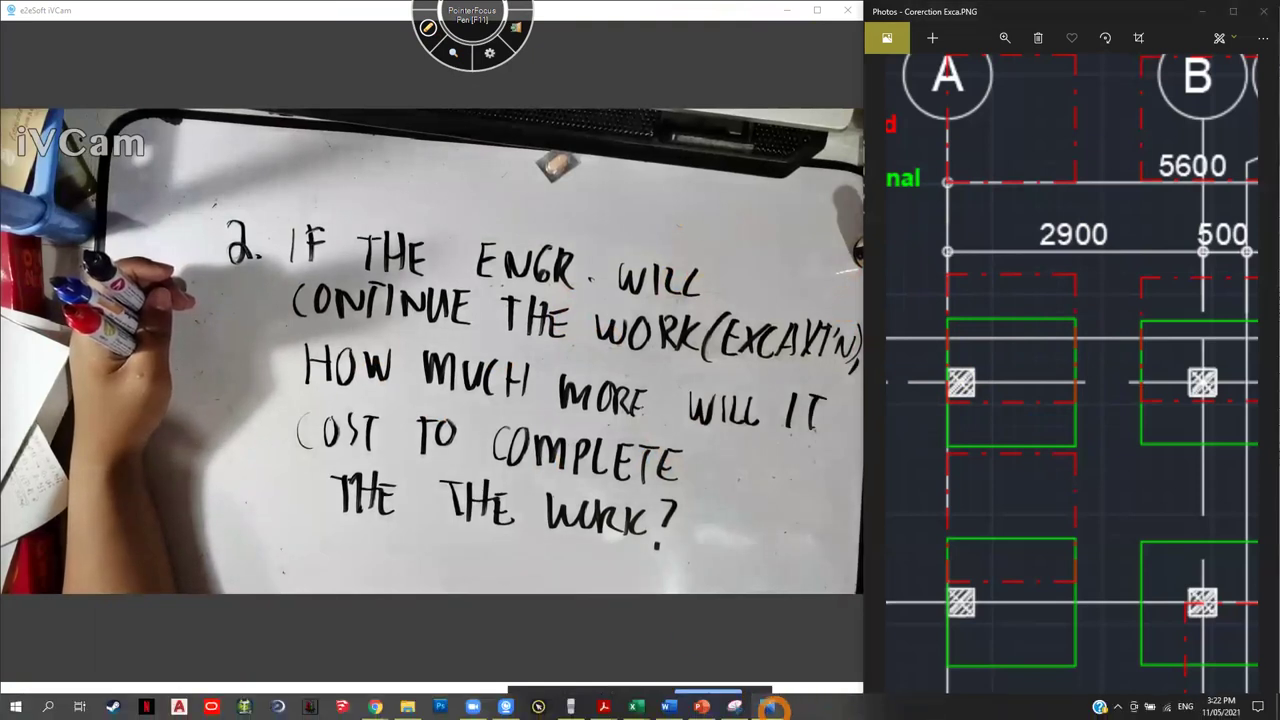
{"action": "mouse_move", "coordinate": [771, 708]}
{"action": "left_click", "coordinate": [701, 708]}
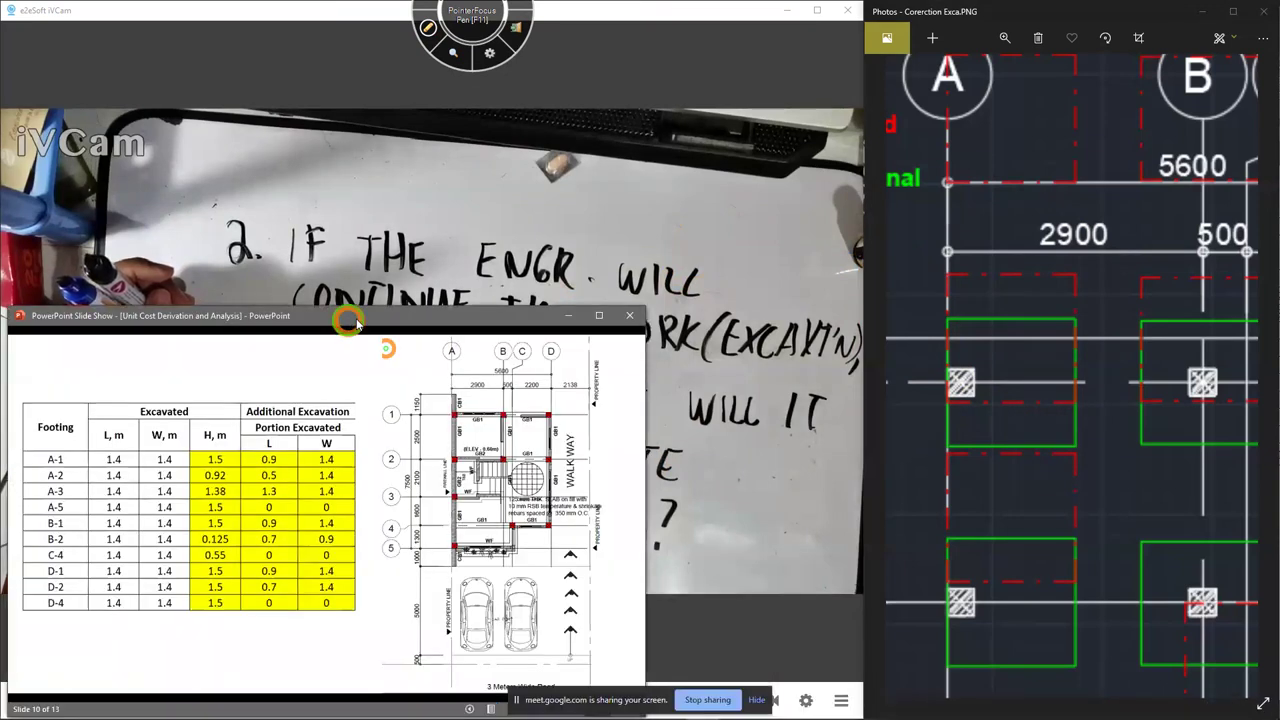
{"action": "left_click_drag", "start_coordinate": [355, 322], "coordinate": [737, 112]}
Circle the table's Footing column and its excavated L and W columns, clear the markings, and minimise the slide show
{"action": "left_click", "coordinate": [430, 27]}
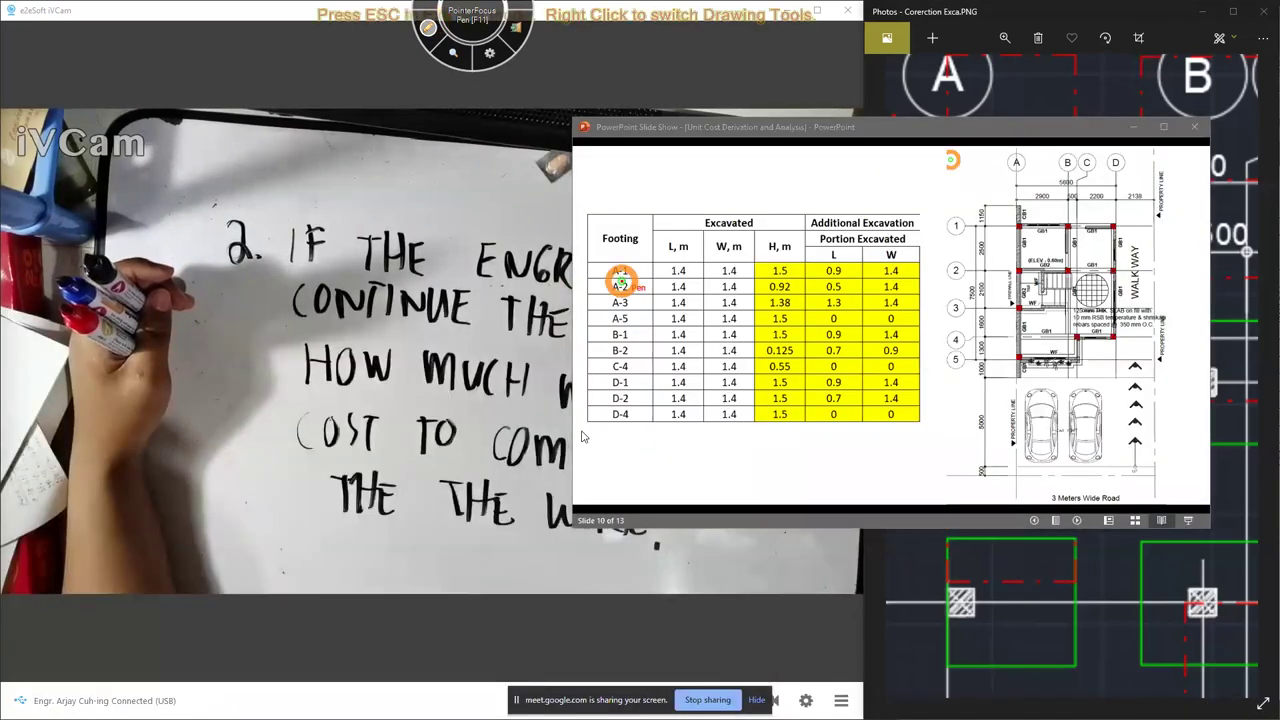
{"action": "mouse_move", "coordinate": [592, 437]}
{"action": "left_mouse_down"}
{"action": "mouse_move", "coordinate": [612, 243]}
{"action": "mouse_move", "coordinate": [606, 437]}
{"action": "mouse_move", "coordinate": [680, 426]}
{"action": "mouse_move", "coordinate": [754, 240]}
{"action": "mouse_move", "coordinate": [703, 240]}
{"action": "mouse_move", "coordinate": [703, 407]}
{"action": "left_mouse_up"}
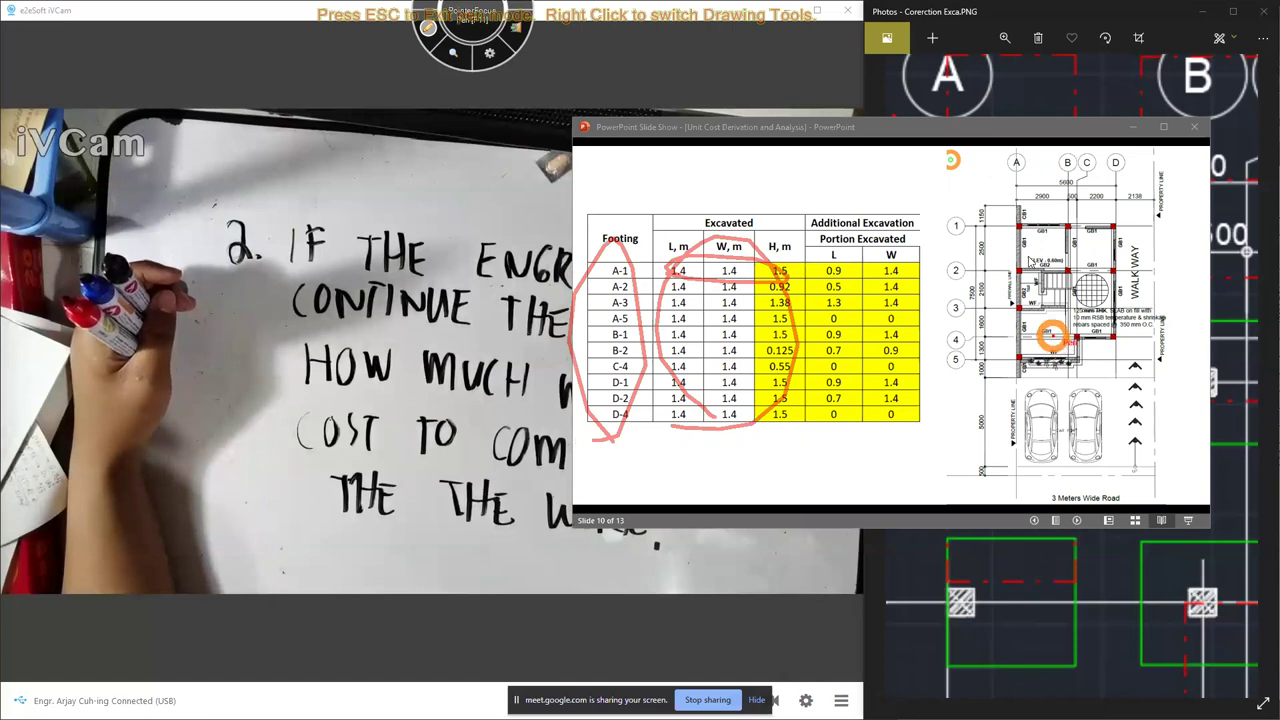
{"action": "left_click", "coordinate": [428, 28]}
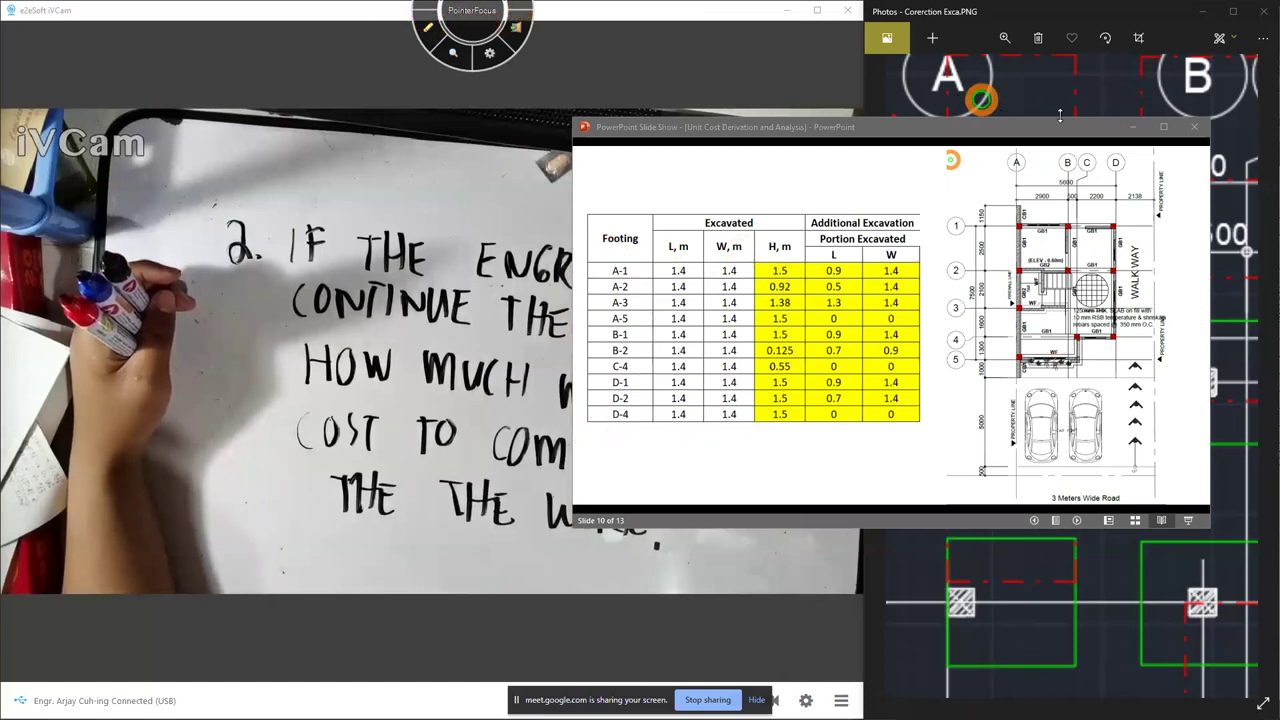
{"action": "left_click", "coordinate": [1133, 127]}
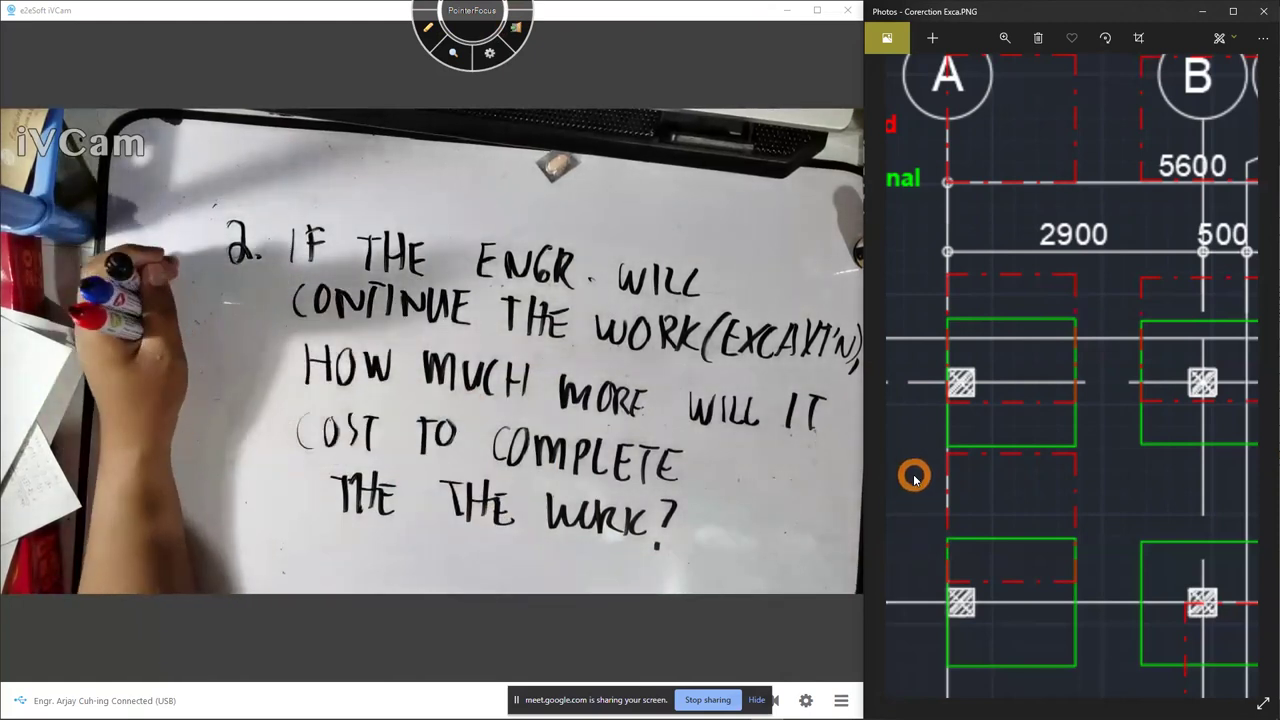
Circle footing A-1 repeatedly on the enlarged plan with the pen and clear the marking
{"action": "left_click", "coordinate": [427, 38]}
{"action": "mouse_move", "coordinate": [950, 445]}
{"action": "left_mouse_down"}
{"action": "mouse_move", "coordinate": [1063, 337]}
{"action": "mouse_move", "coordinate": [929, 360]}
{"action": "mouse_move", "coordinate": [1069, 409]}
{"action": "mouse_move", "coordinate": [918, 371]}
{"action": "mouse_move", "coordinate": [1063, 429]}
{"action": "mouse_move", "coordinate": [980, 445]}
{"action": "left_mouse_up"}
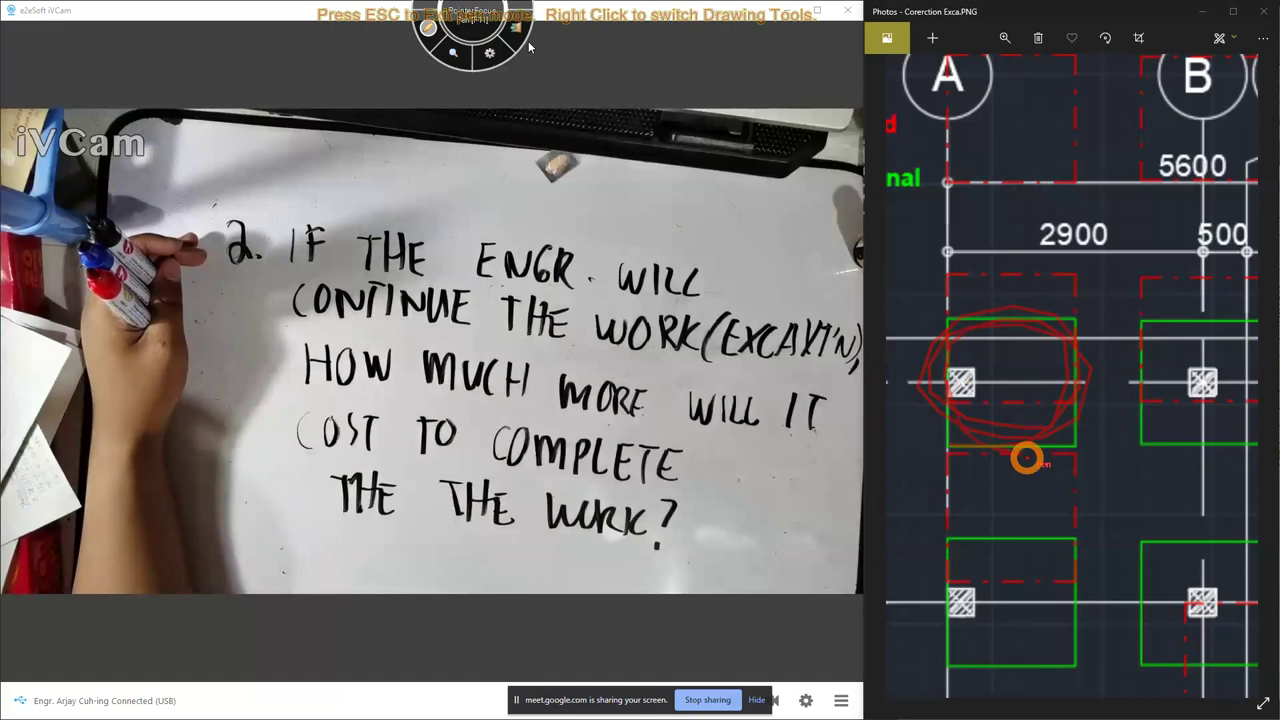
{"action": "key", "text": "Escape"}
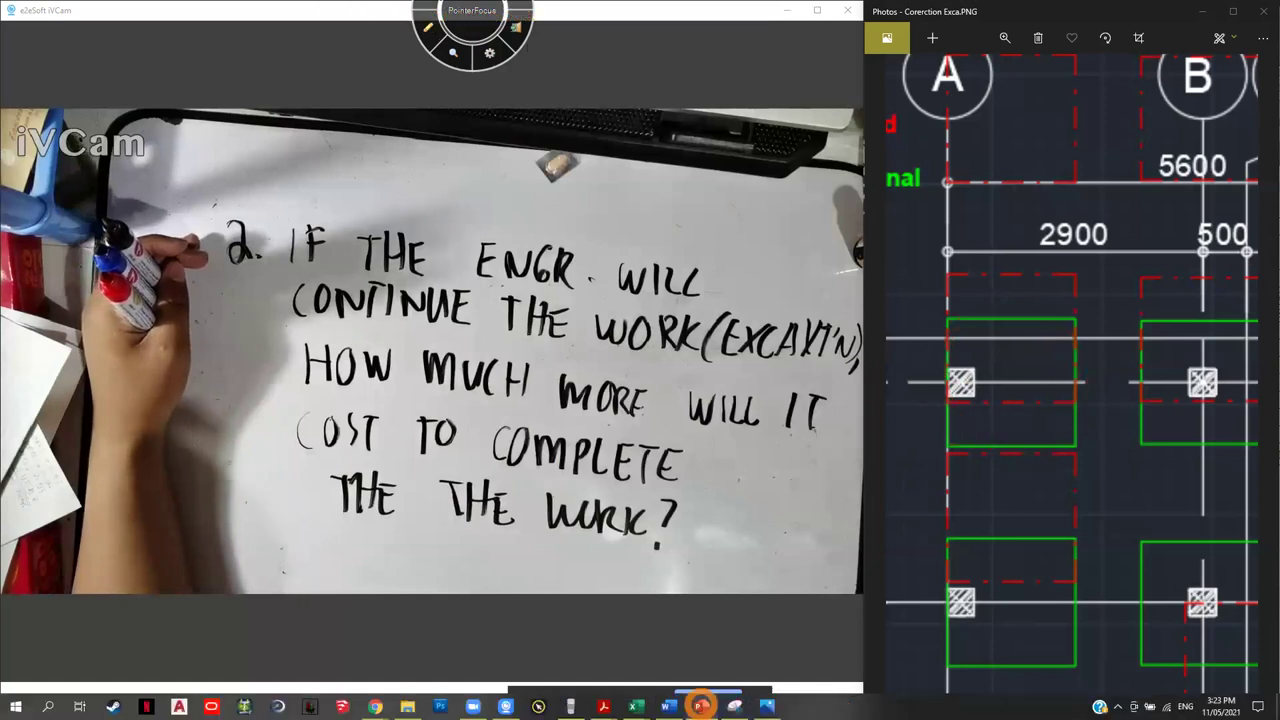
Bring the Unit Cost workbook to the front and maximise it
{"action": "left_click", "coordinate": [701, 706]}
{"action": "left_click", "coordinate": [701, 706]}
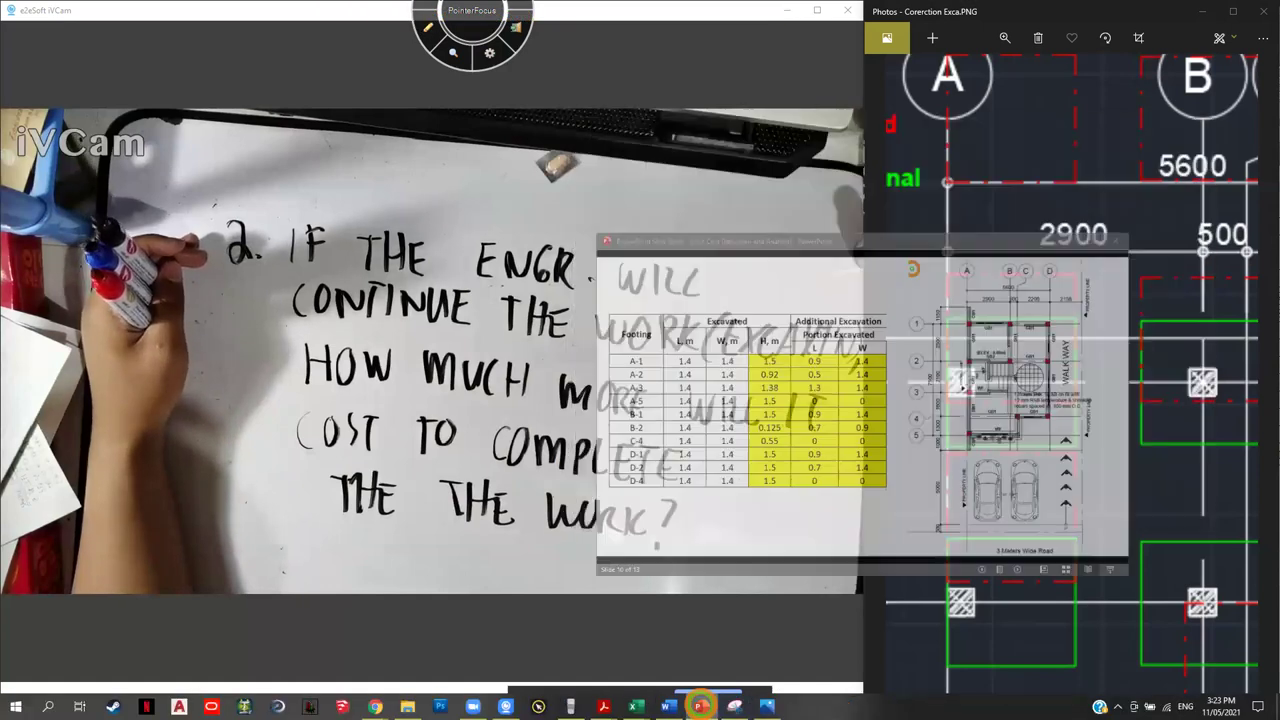
{"action": "mouse_move", "coordinate": [634, 706]}
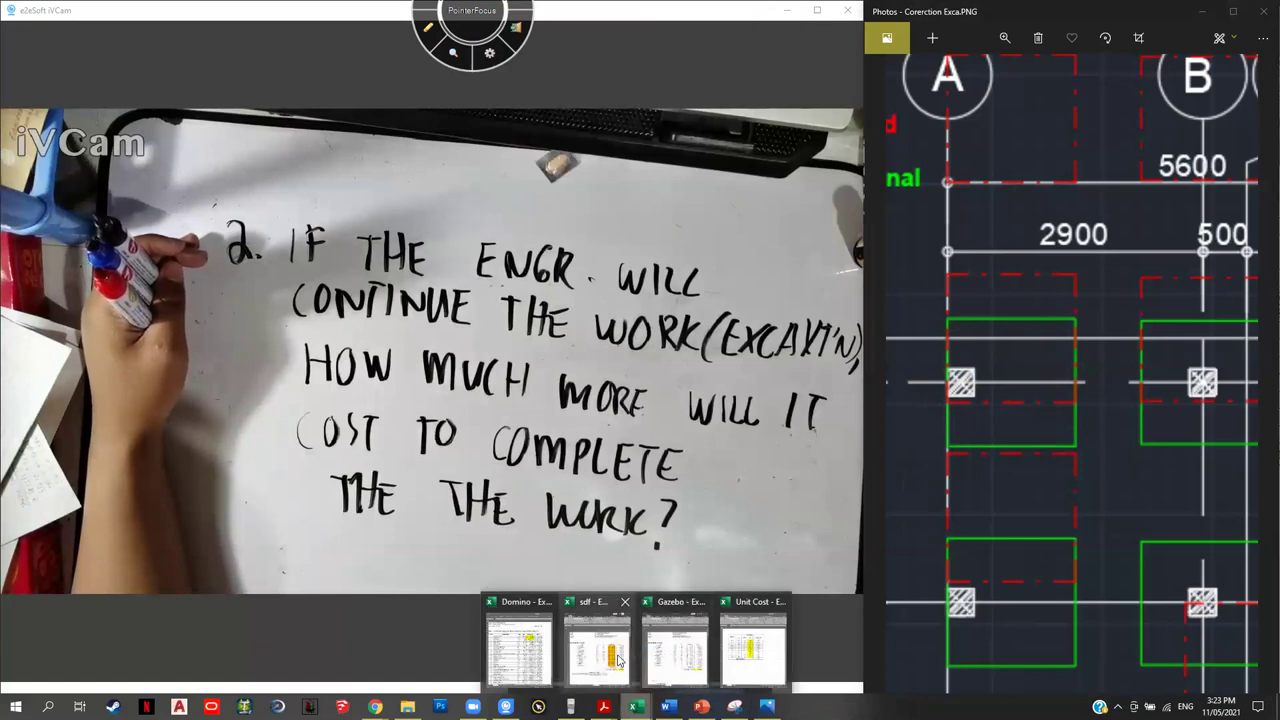
{"action": "left_click", "coordinate": [779, 662]}
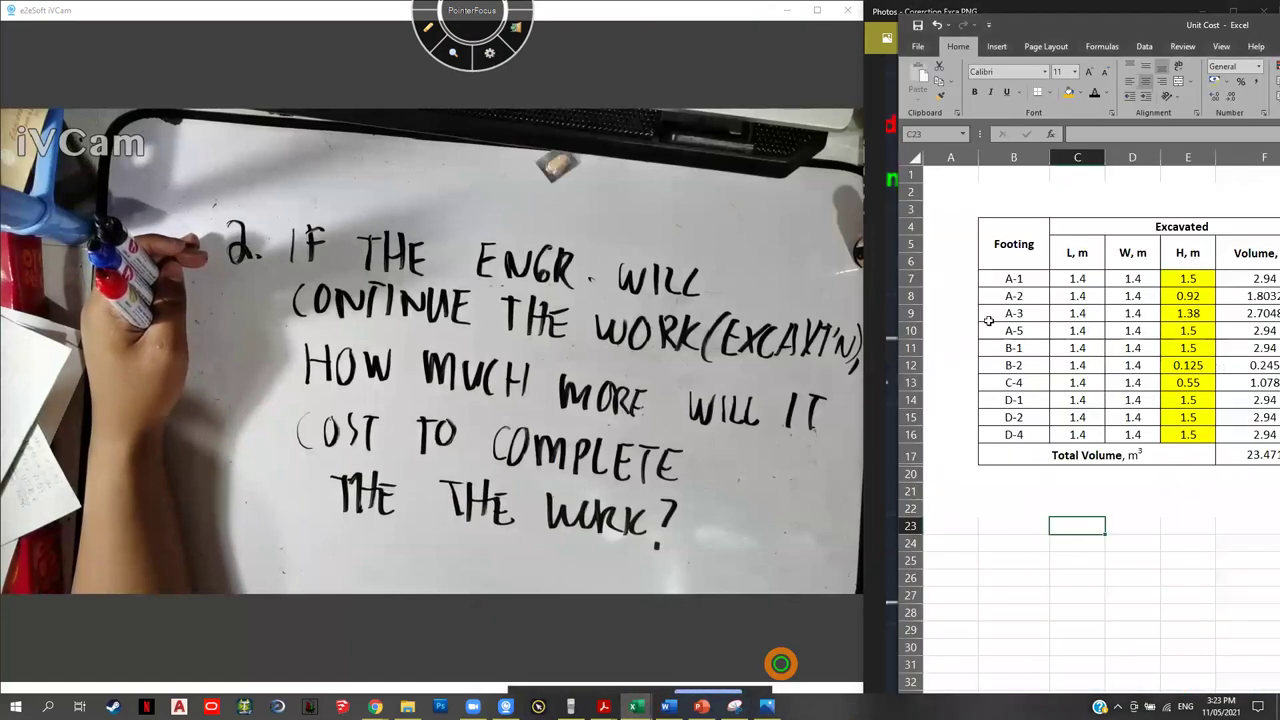
{"action": "double_click", "coordinate": [1203, 20]}
Unhide columns G to K containing the Additional Excavation section, deselect the columns, and set the sheet zoom to 160%
{"action": "left_click_drag", "start_coordinate": [366, 143], "coordinate": [529, 140]}
{"action": "right_click", "coordinate": [478, 143]}
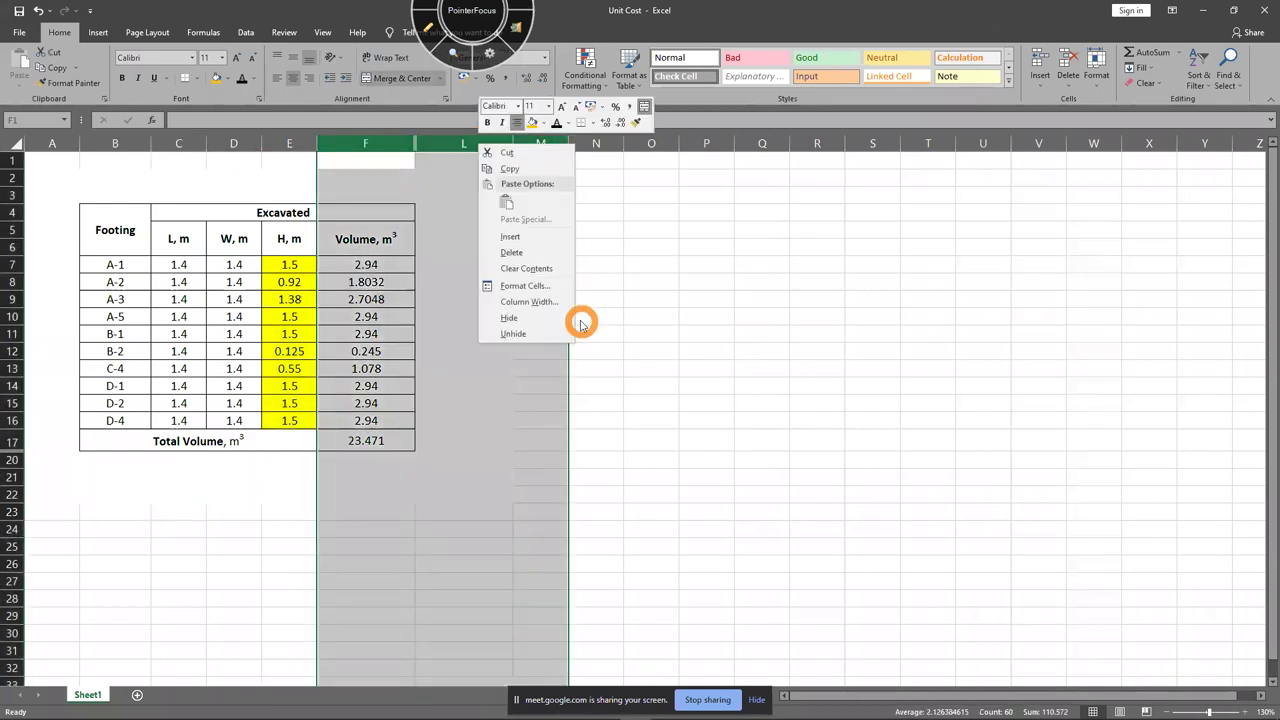
{"action": "left_click", "coordinate": [550, 334]}
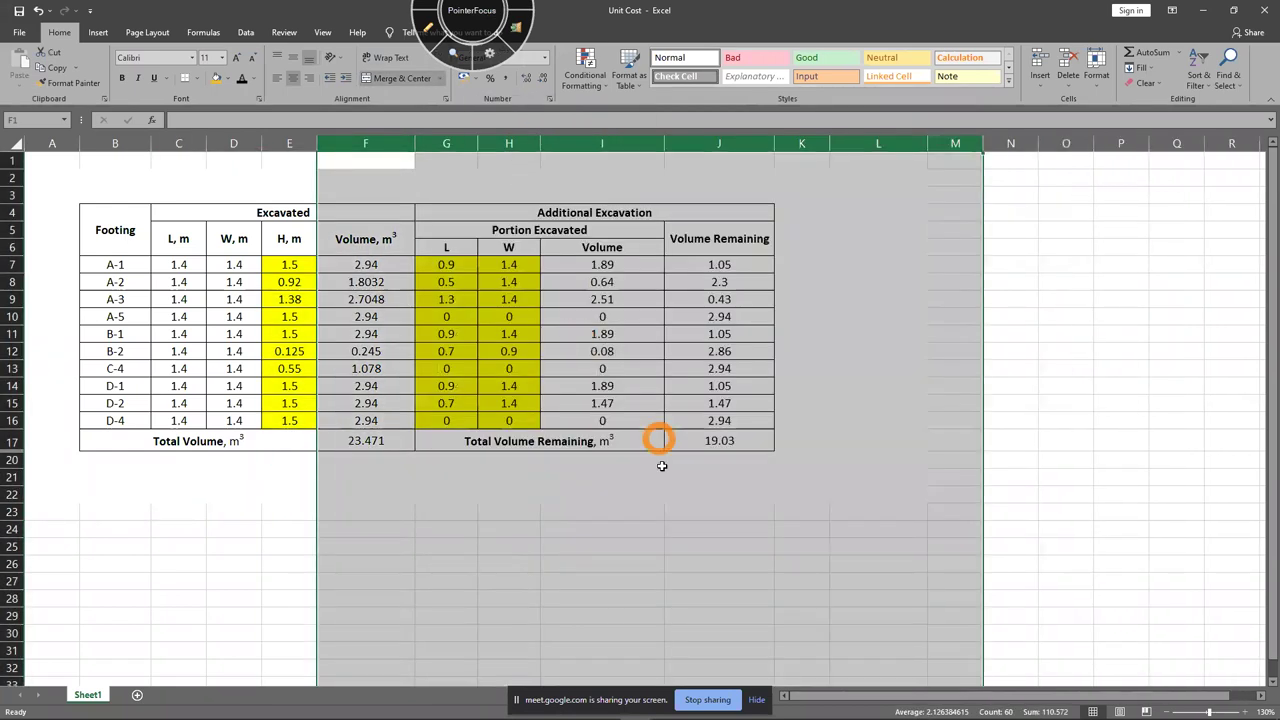
{"action": "left_click", "coordinate": [667, 528]}
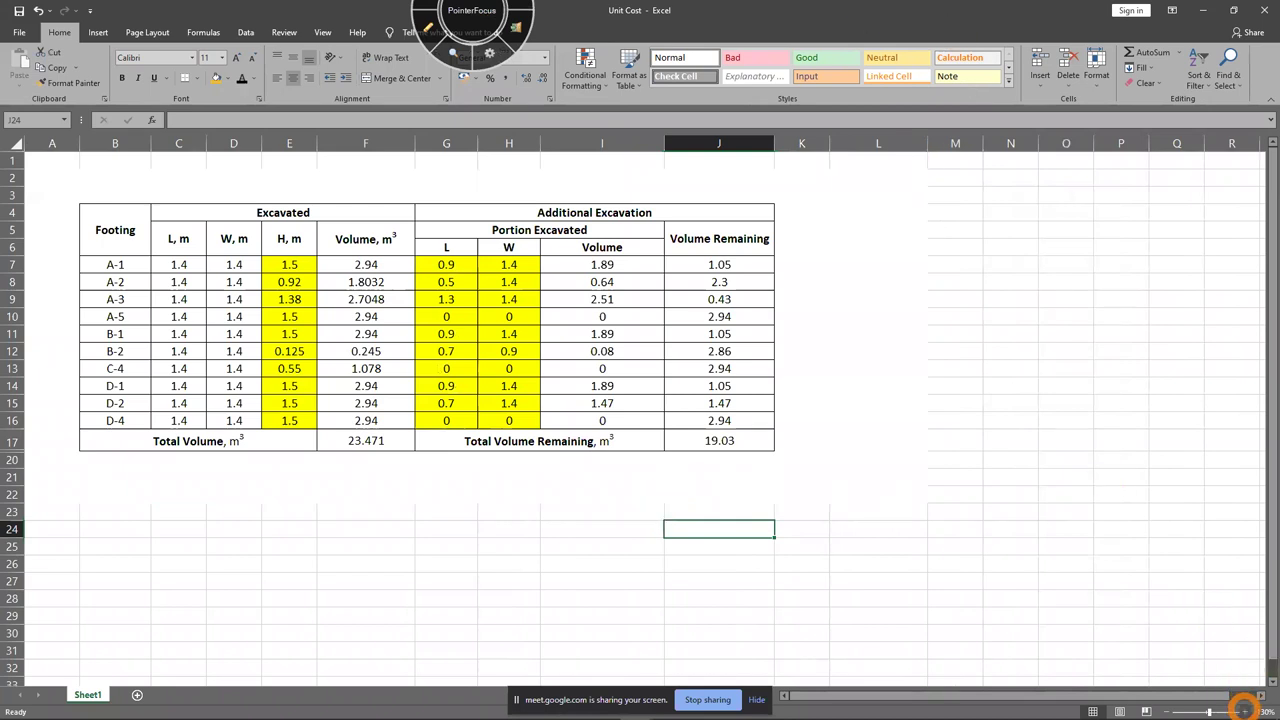
{"action": "left_click", "coordinate": [1243, 709]}
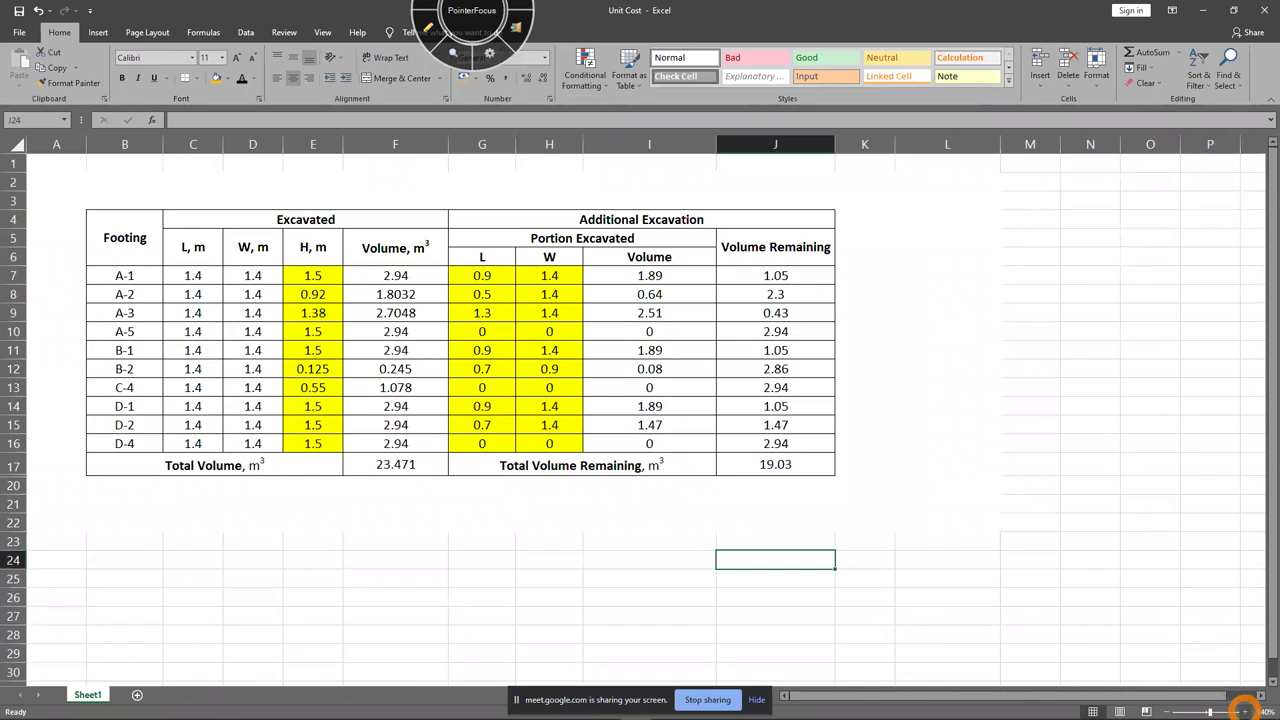
{"action": "left_click", "coordinate": [1243, 709]}
{"action": "left_click", "coordinate": [1243, 709]}
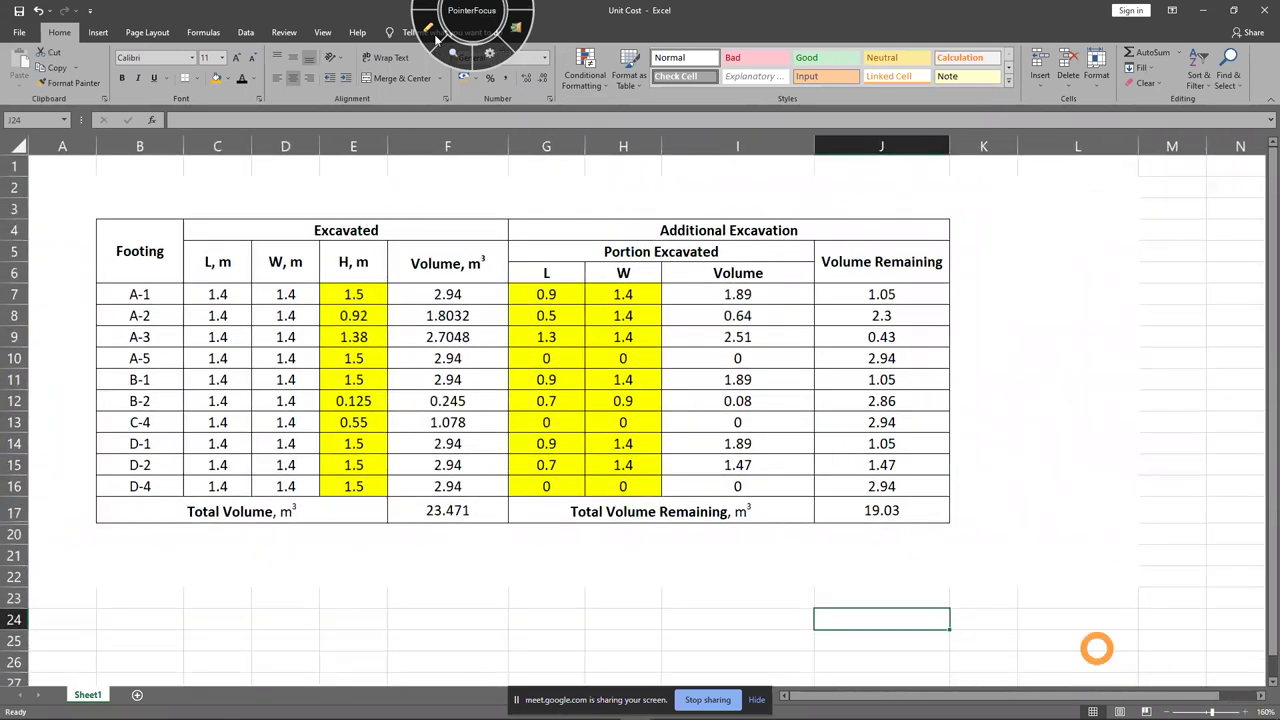
{"action": "key", "text": "F11"}
{"action": "mouse_move", "coordinate": [133, 500]}
{"action": "left_mouse_down"}
{"action": "mouse_move", "coordinate": [160, 525]}
{"action": "mouse_move", "coordinate": [465, 395]}
{"action": "mouse_move", "coordinate": [130, 330]}
{"action": "mouse_move", "coordinate": [100, 425]}
{"action": "left_mouse_up"}
{"action": "key", "text": "Escape"}
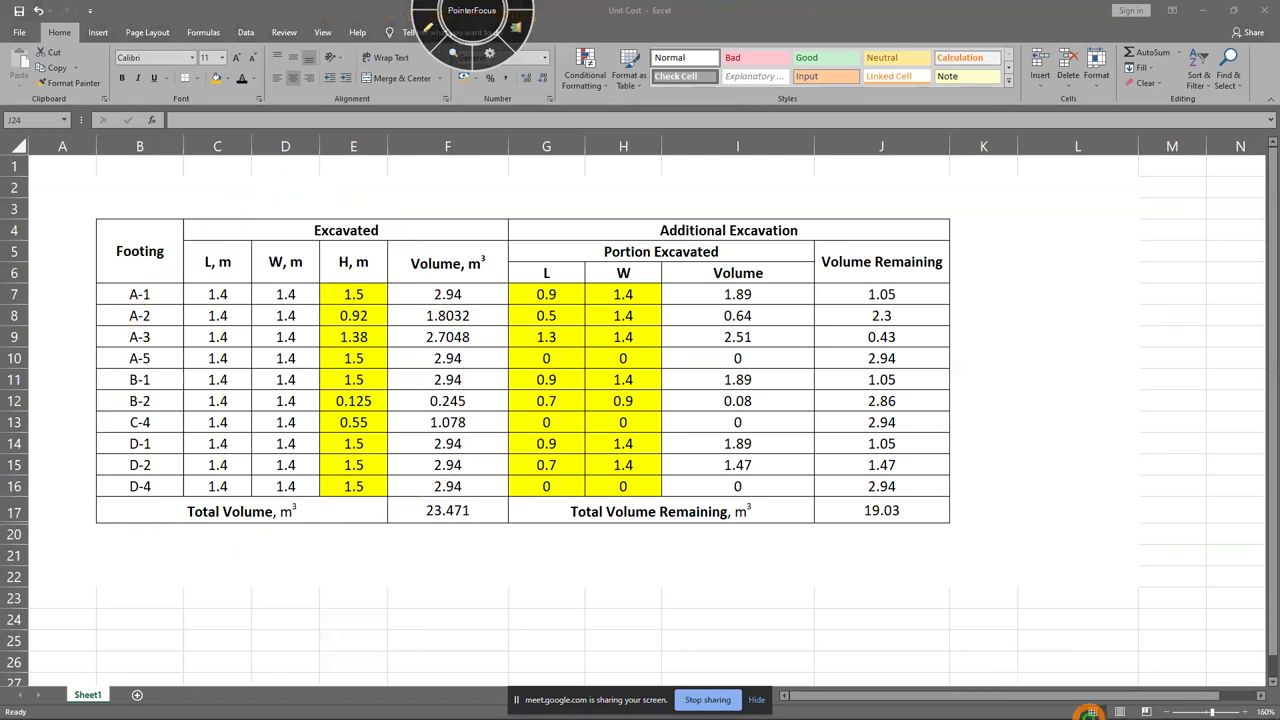
{"action": "key", "text": "F12"}
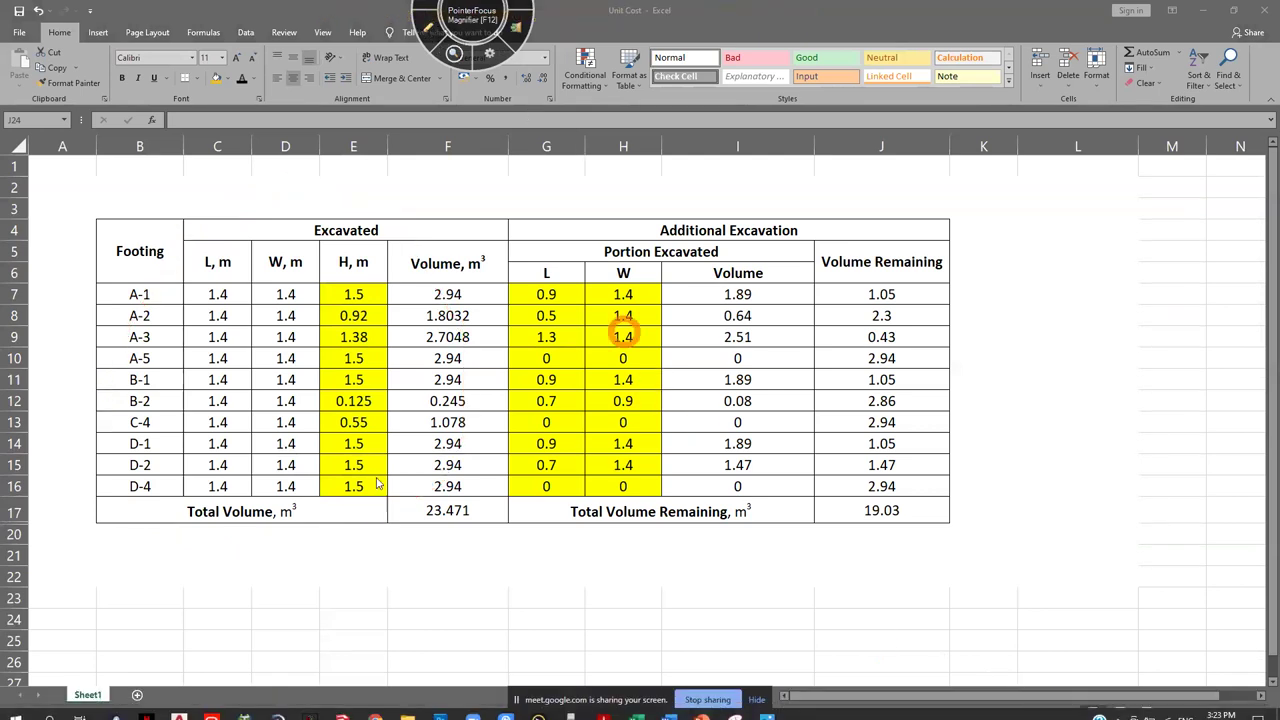
Circle the excavated footing dimensions, mark an X beside the Excavated heading, circle the Additional Excavation heading, and clear the pen markings
{"action": "key", "text": "F11"}
{"action": "mouse_move", "coordinate": [150, 518]}
{"action": "left_mouse_down"}
{"action": "mouse_move", "coordinate": [360, 280]}
{"action": "mouse_move", "coordinate": [168, 452]}
{"action": "mouse_move", "coordinate": [212, 488]}
{"action": "left_mouse_up"}
{"action": "mouse_move", "coordinate": [409, 206]}
{"action": "left_mouse_down"}
{"action": "mouse_move", "coordinate": [386, 248]}
{"action": "mouse_move", "coordinate": [409, 236]}
{"action": "left_mouse_up"}
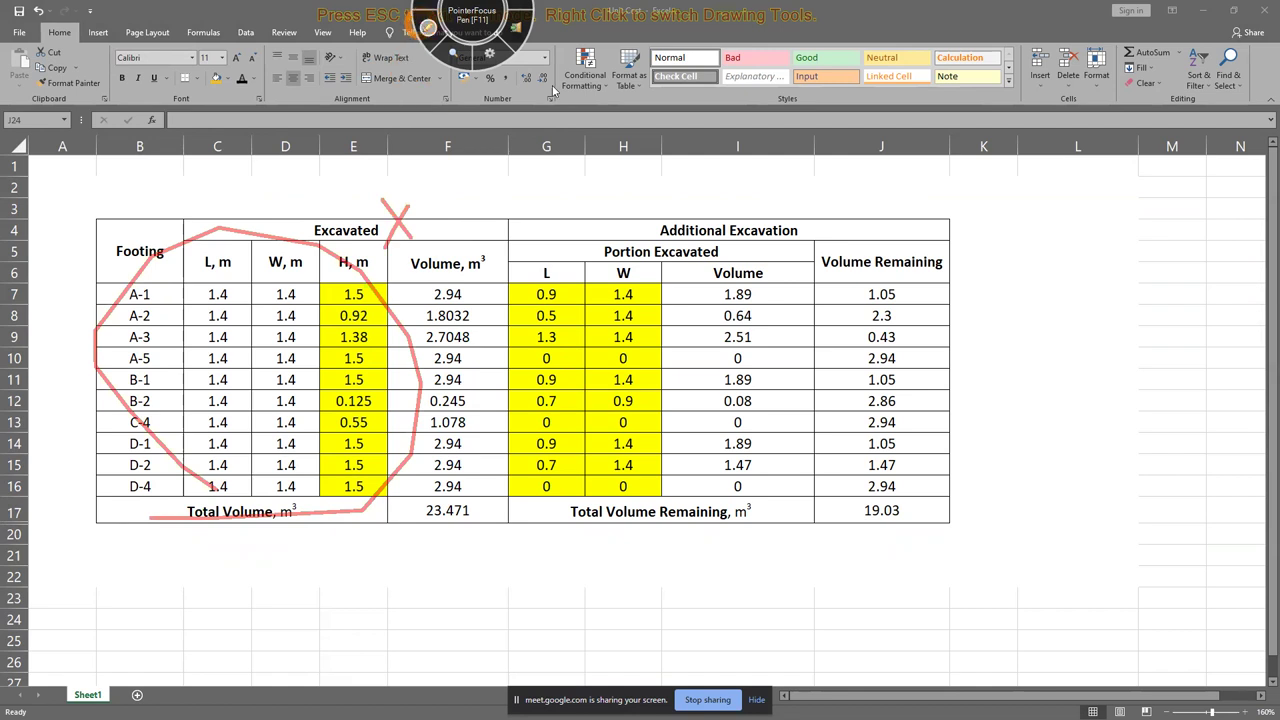
{"action": "mouse_move", "coordinate": [658, 240]}
{"action": "left_mouse_down"}
{"action": "mouse_move", "coordinate": [823, 206]}
{"action": "mouse_move", "coordinate": [675, 241]}
{"action": "left_mouse_up"}
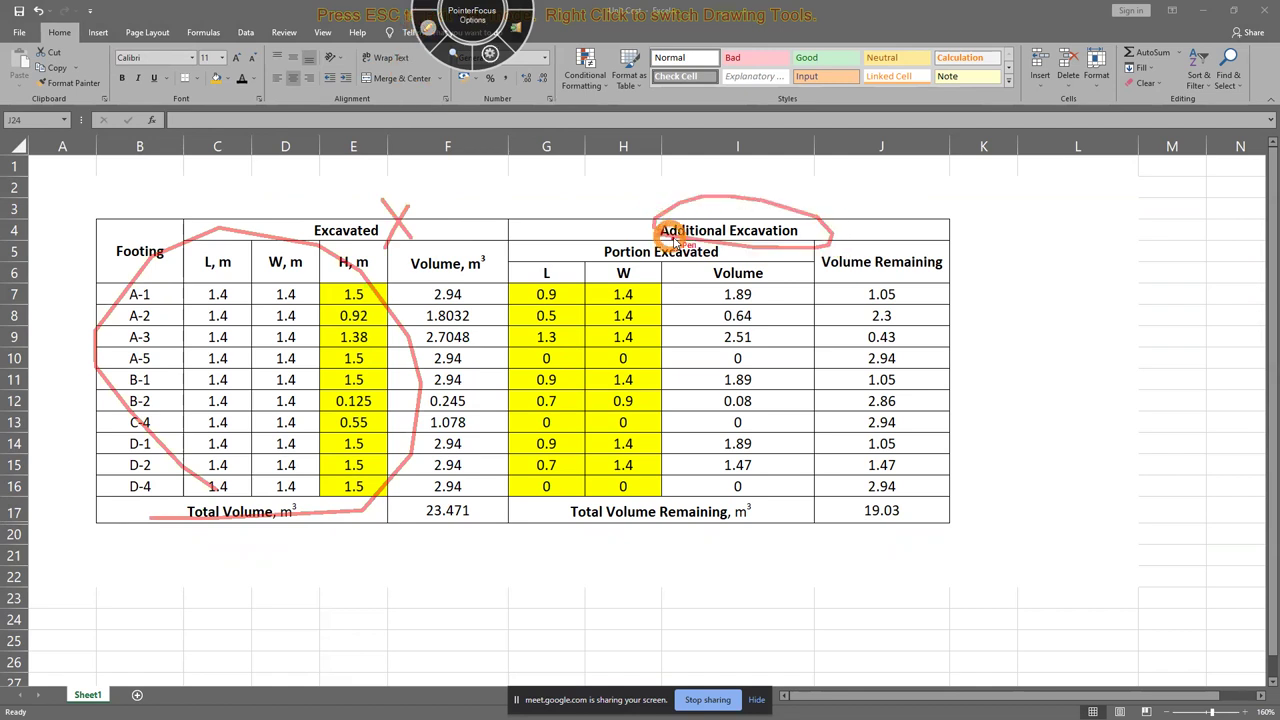
{"action": "key", "text": "Escape"}
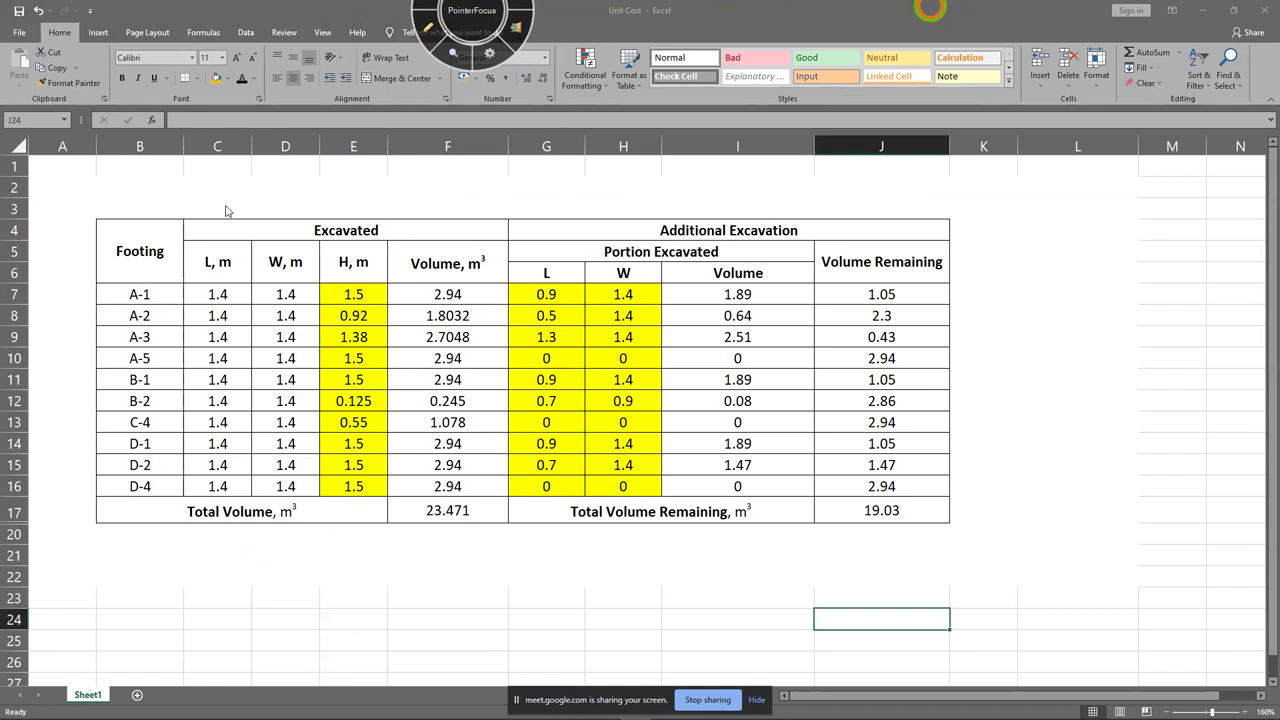
Place the Unit Cost workbook beside the Corerction Exca.PNG plan, widen the image window, and fit the whole footing plan in view
{"action": "key", "text": "super+Down"}
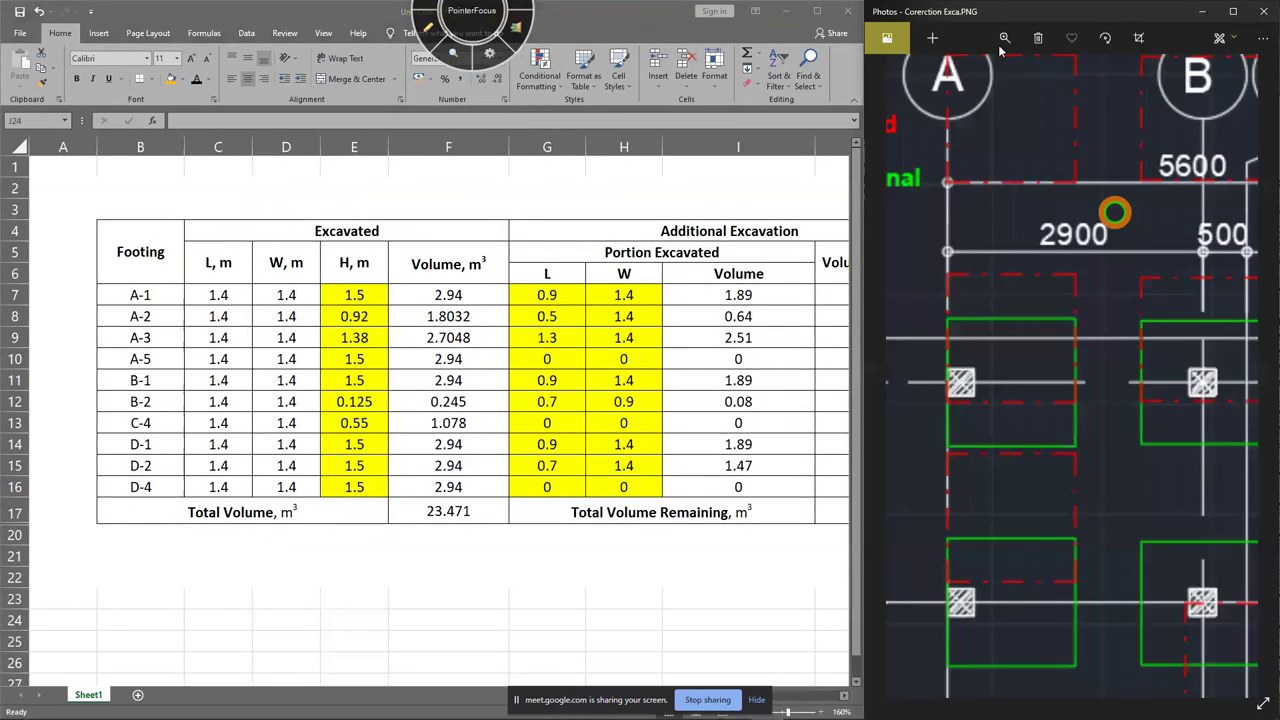
{"action": "left_click", "coordinate": [1004, 37]}
{"action": "left_click_drag", "start_coordinate": [1009, 75], "coordinate": [946, 83]}
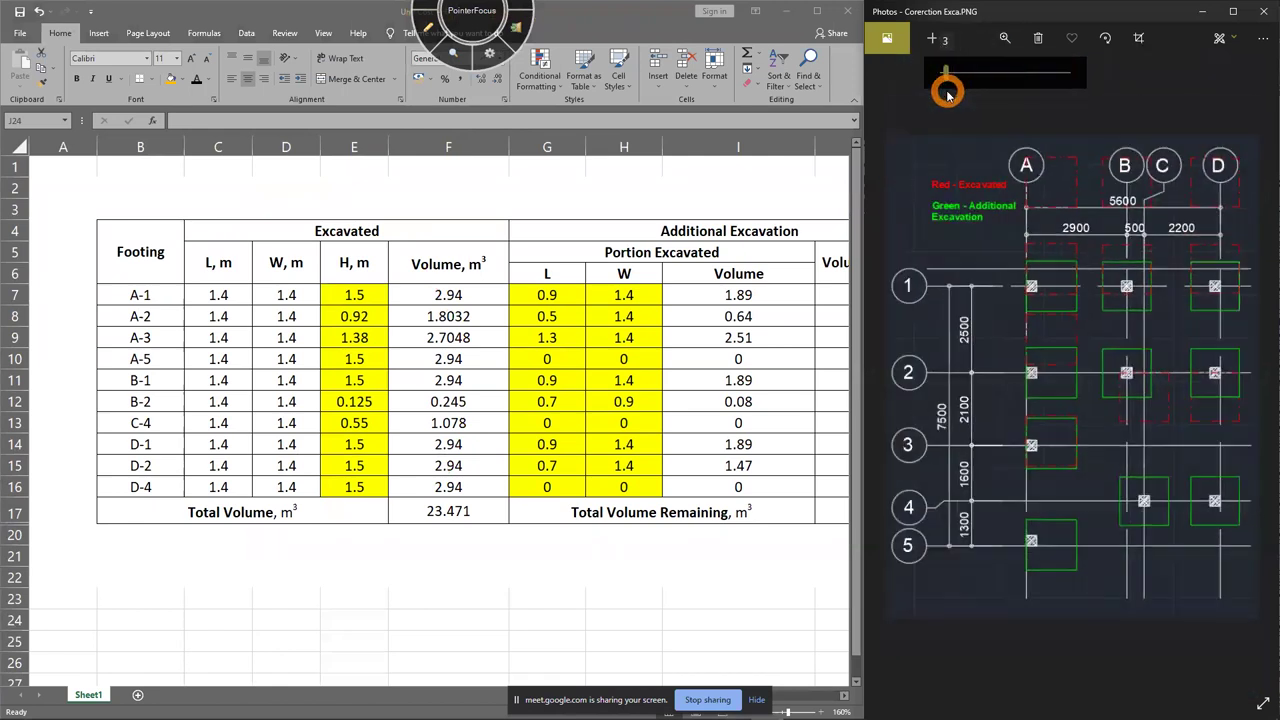
{"action": "left_click_drag", "start_coordinate": [1025, 33], "coordinate": [930, 33]}
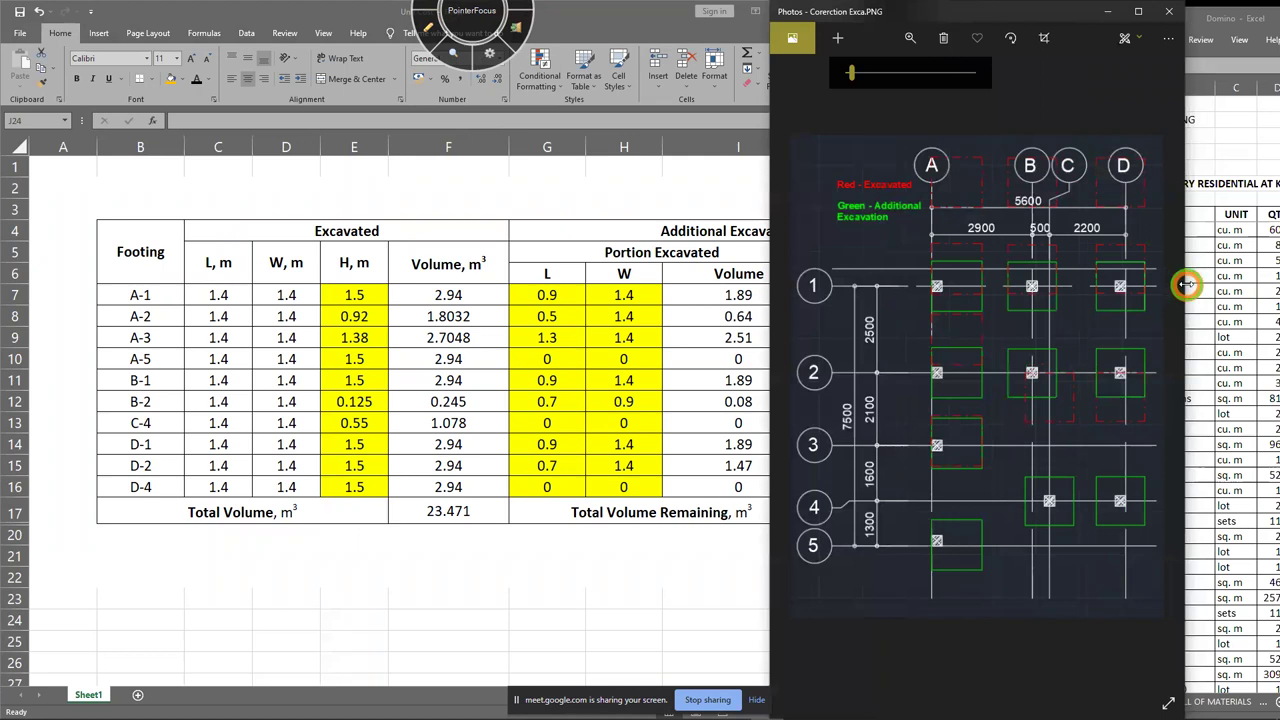
{"action": "left_click_drag", "start_coordinate": [1187, 285], "coordinate": [1278, 290]}
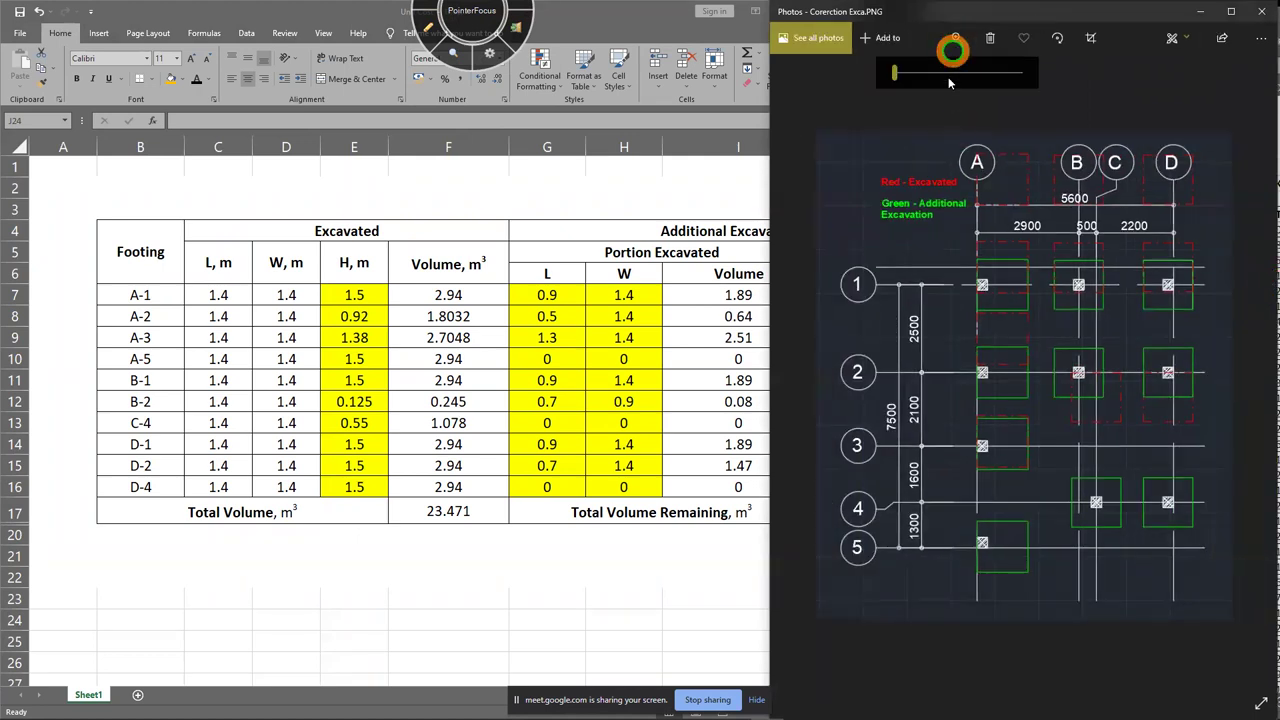
{"action": "left_click_drag", "start_coordinate": [894, 76], "coordinate": [899, 75]}
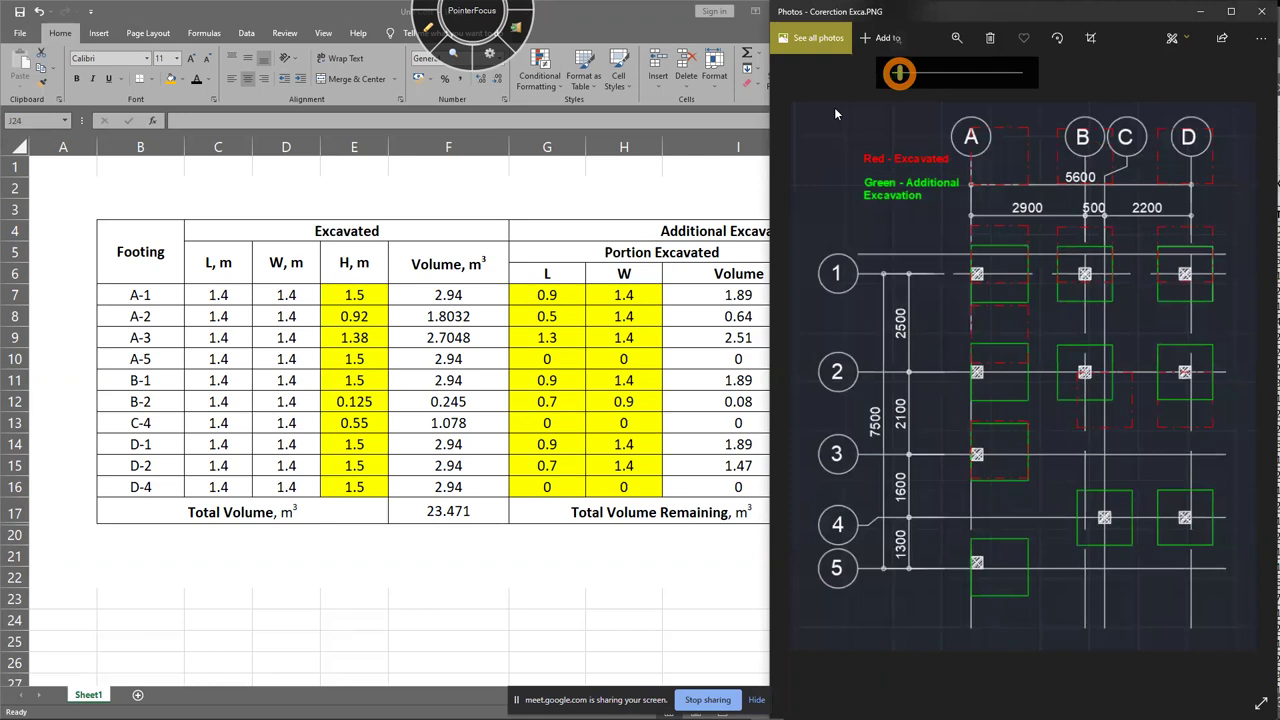
Circle the grid line A bubble and mark an X on footing A-1 with the pen, and clear the markings
{"action": "key", "text": "F11"}
{"action": "mouse_move", "coordinate": [1010, 165]}
{"action": "left_mouse_down"}
{"action": "mouse_move", "coordinate": [969, 114]}
{"action": "mouse_move", "coordinate": [995, 165]}
{"action": "left_mouse_up"}
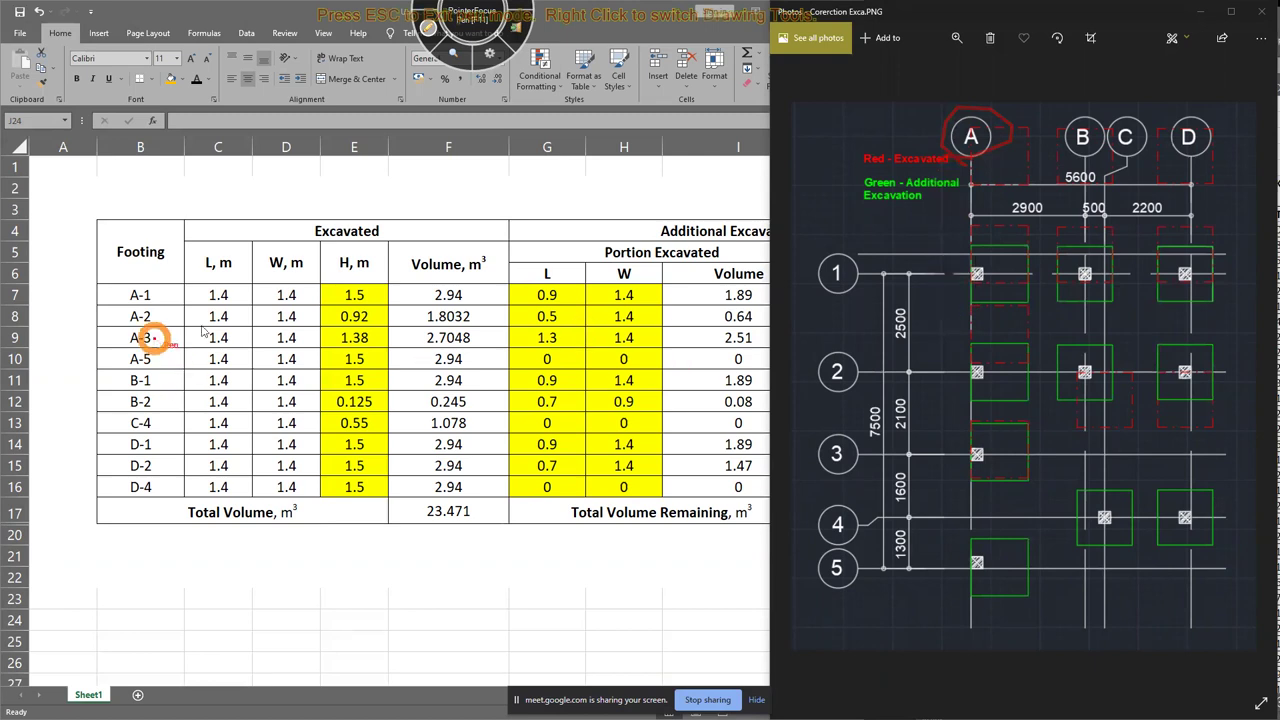
{"action": "mouse_move", "coordinate": [973, 252]}
{"action": "left_mouse_down"}
{"action": "mouse_move", "coordinate": [1011, 266]}
{"action": "mouse_move", "coordinate": [980, 270]}
{"action": "mouse_move", "coordinate": [1033, 248]}
{"action": "left_mouse_up"}
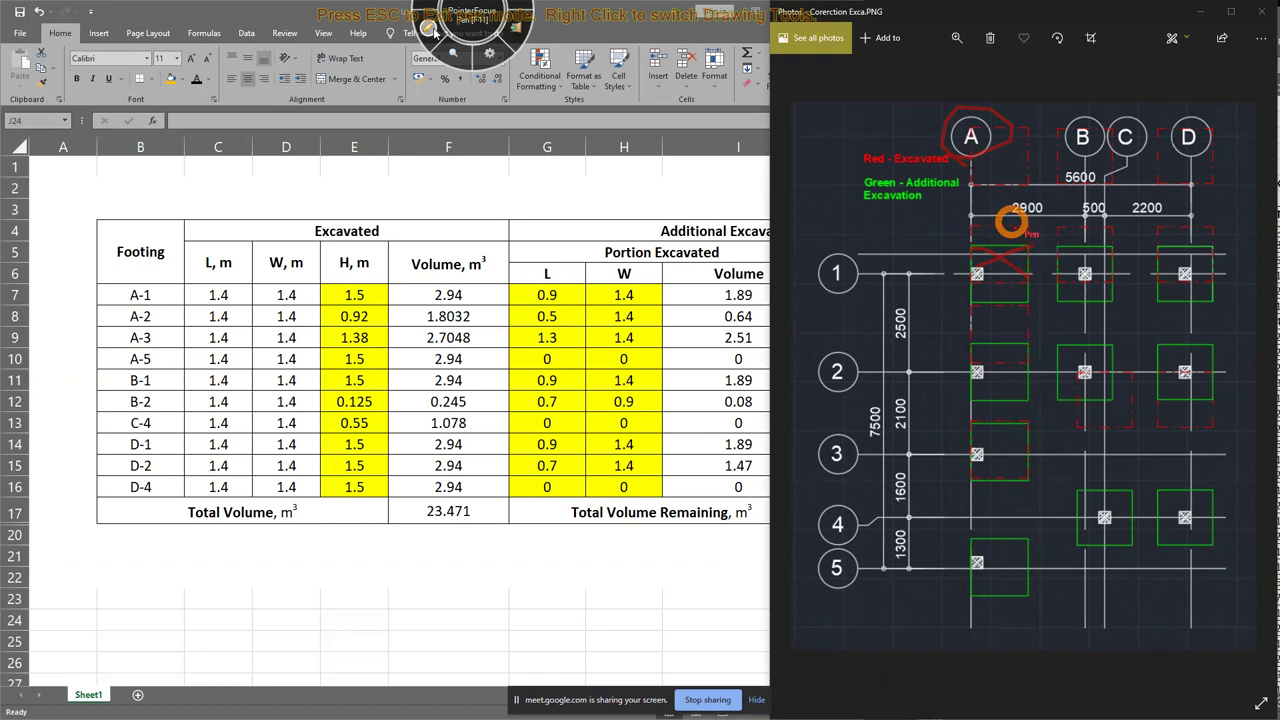
{"action": "key", "text": "Escape"}
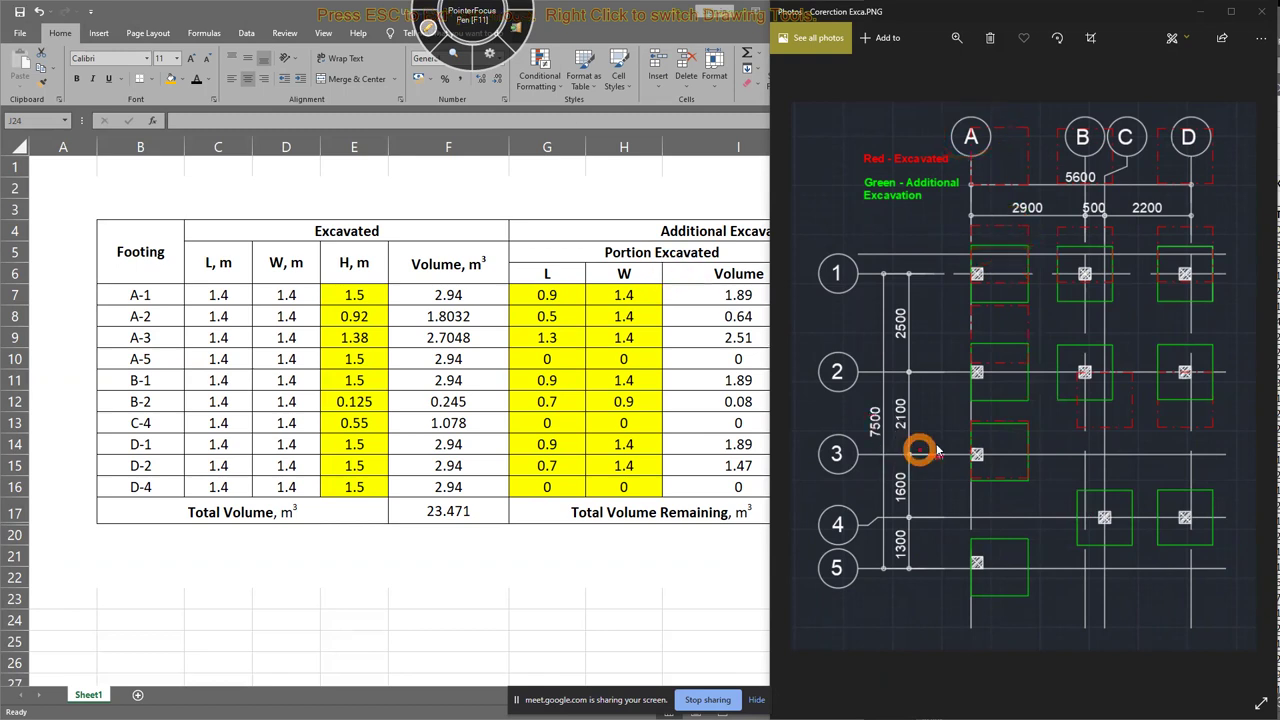
Circle the Excavated heading, the A-5 row's excavated values, and footing A-3 on the plan, and clear the markings
{"action": "left_click_drag", "start_coordinate": [305, 242], "coordinate": [283, 220]}
{"action": "mouse_move", "coordinate": [128, 368]}
{"action": "left_mouse_down"}
{"action": "mouse_move", "coordinate": [477, 366]}
{"action": "mouse_move", "coordinate": [449, 352]}
{"action": "mouse_move", "coordinate": [122, 352]}
{"action": "left_mouse_up"}
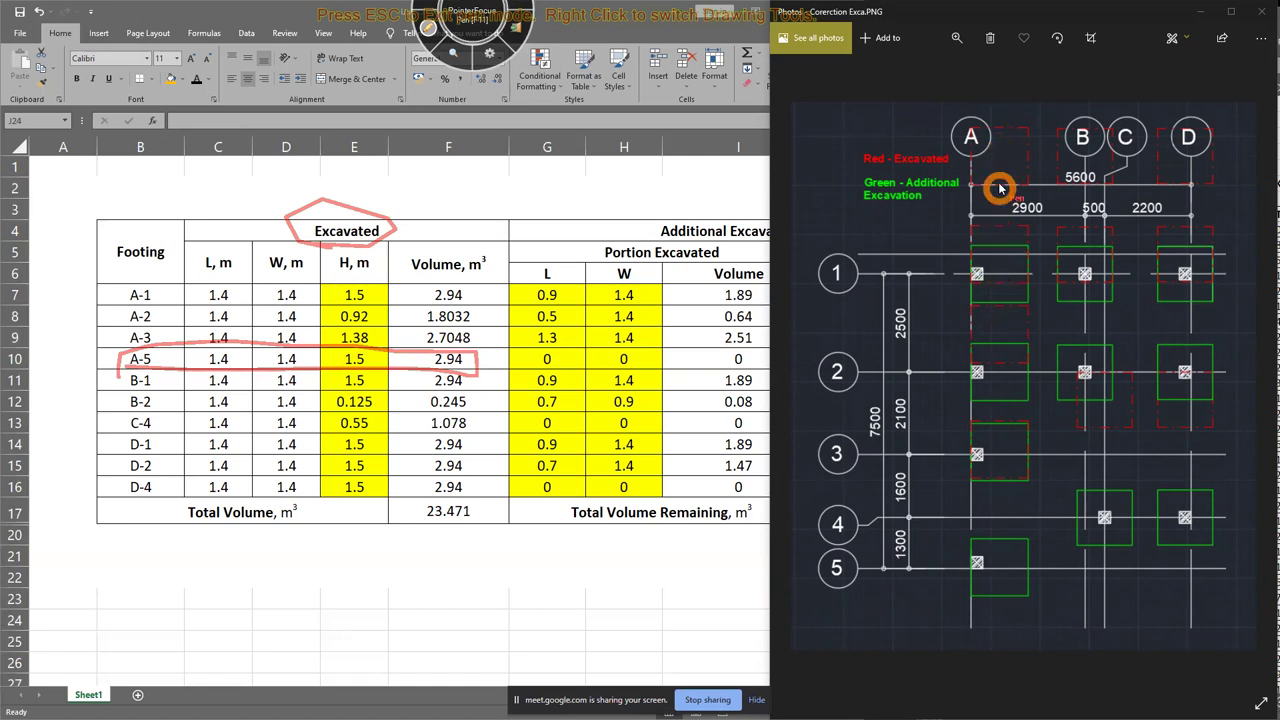
{"action": "mouse_move", "coordinate": [960, 484]}
{"action": "left_mouse_down"}
{"action": "mouse_move", "coordinate": [1034, 451]}
{"action": "mouse_move", "coordinate": [975, 403]}
{"action": "mouse_move", "coordinate": [1012, 504]}
{"action": "left_mouse_up"}
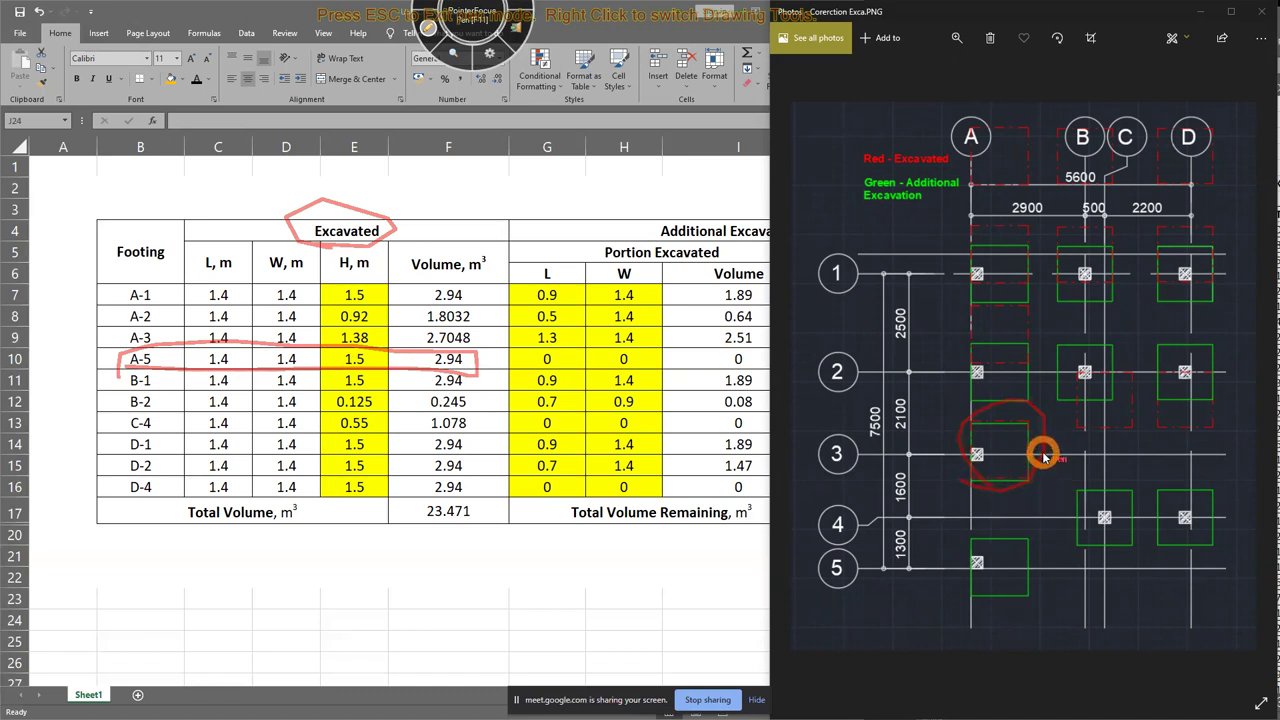
{"action": "key", "text": "Escape"}
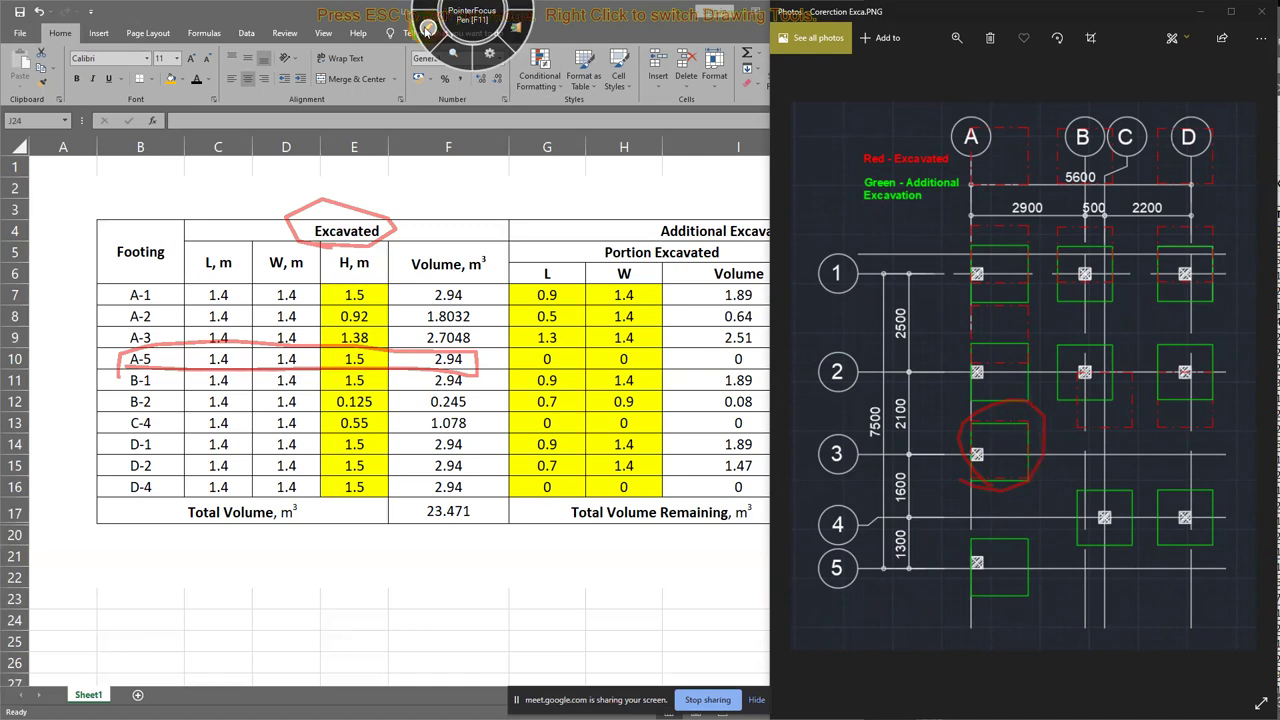
Enlarge footing A-3 on the plan, cross out its red excavated area with the pen, trace its side, and clear the markings
{"action": "left_click", "coordinate": [956, 37]}
{"action": "left_click", "coordinate": [905, 70]}
{"action": "left_click_drag", "start_coordinate": [905, 70], "coordinate": [994, 71]}
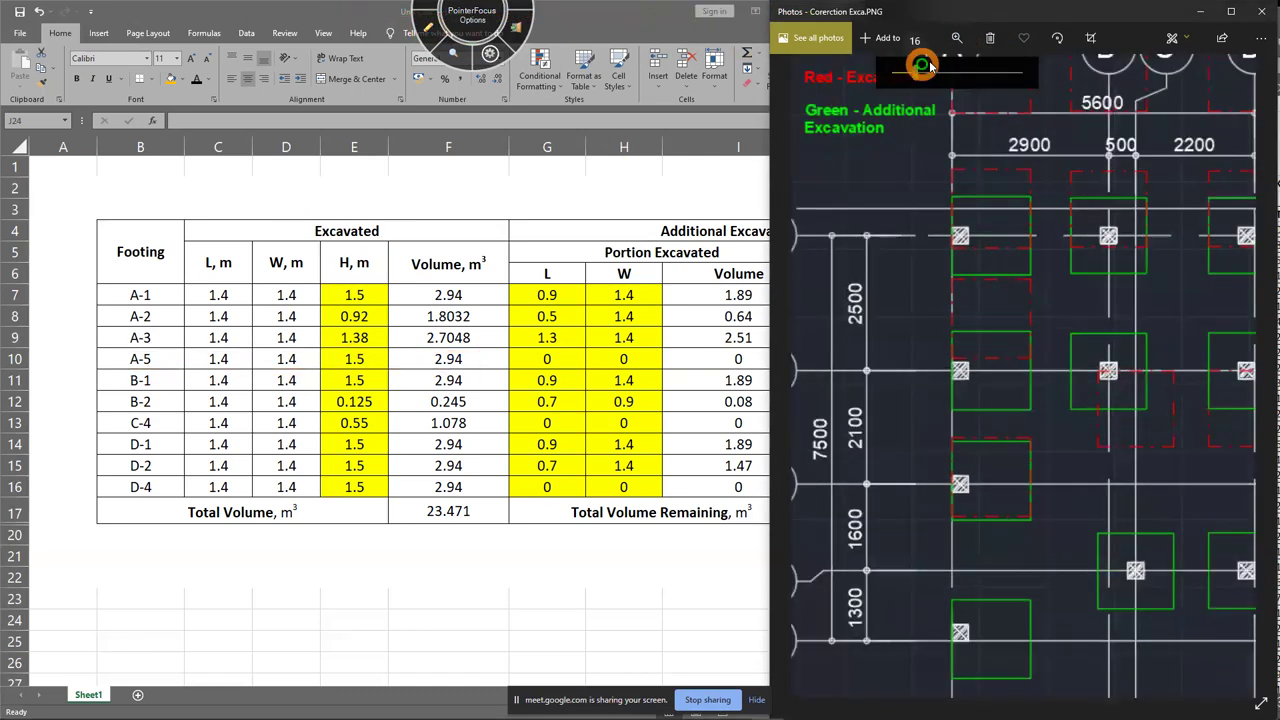
{"action": "left_click", "coordinate": [1073, 179]}
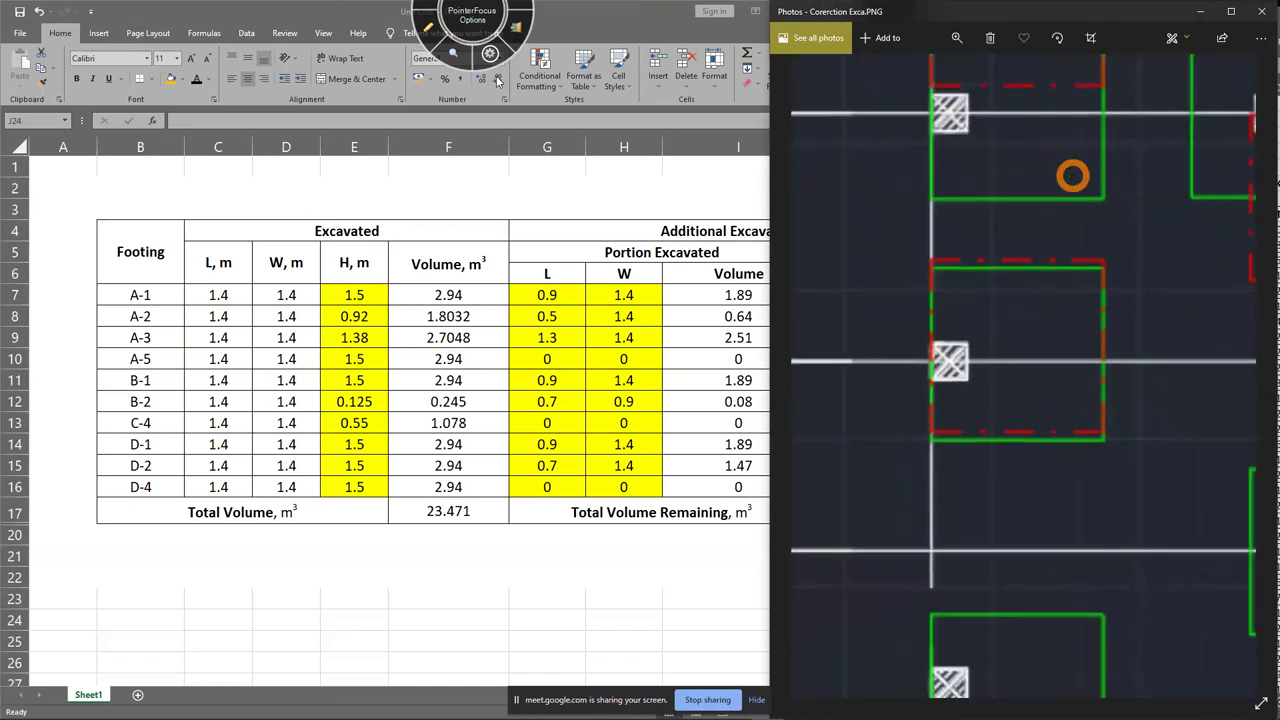
{"action": "key", "text": "F11"}
{"action": "left_click_drag", "start_coordinate": [930, 263], "coordinate": [1104, 428]}
{"action": "mouse_move", "coordinate": [933, 433]}
{"action": "left_mouse_down"}
{"action": "mouse_move", "coordinate": [946, 397]}
{"action": "mouse_move", "coordinate": [1104, 263]}
{"action": "left_mouse_up"}
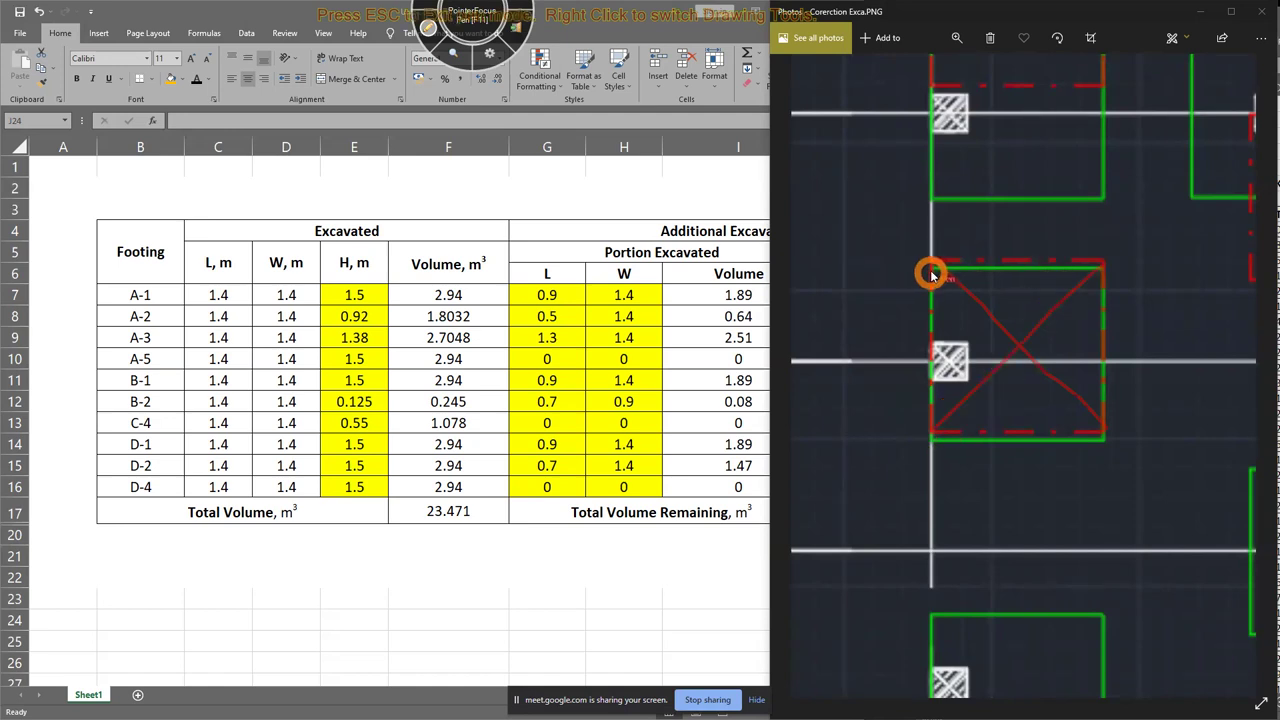
{"action": "left_click_drag", "start_coordinate": [1100, 270], "coordinate": [1103, 435]}
{"action": "key", "text": "Escape"}
Outline the thin unexcavated strip along the lower edge of the enlarged footing A-3, and clear the marking
{"action": "mouse_move", "coordinate": [996, 77]}
{"action": "left_mouse_down"}
{"action": "mouse_move", "coordinate": [986, 72]}
{"action": "mouse_move", "coordinate": [1019, 72]}
{"action": "left_mouse_up"}
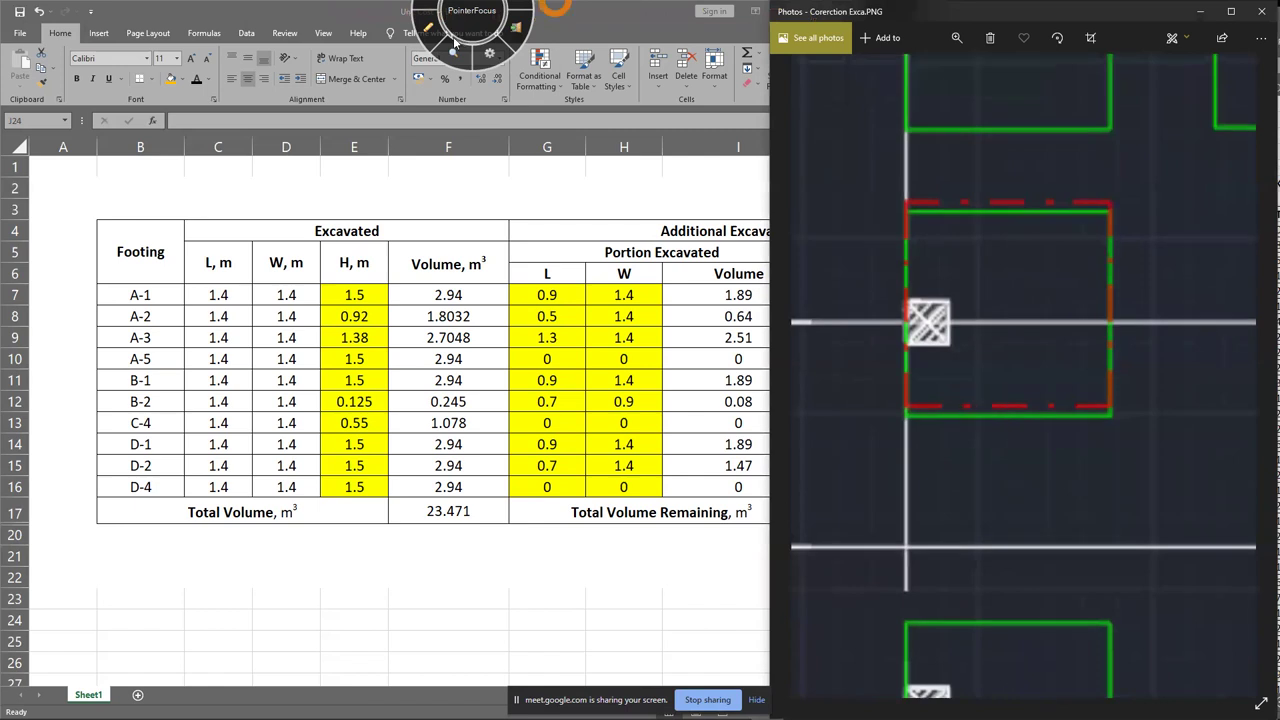
{"action": "key", "text": "F11"}
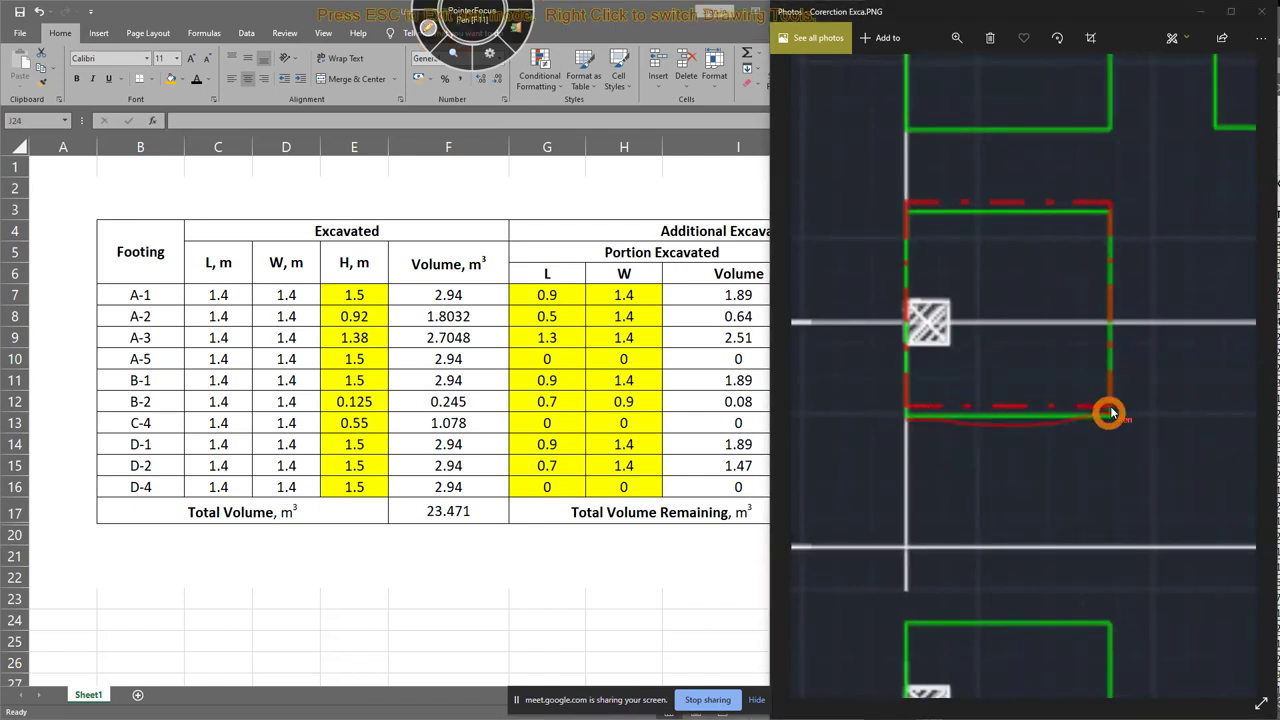
{"action": "left_click_drag", "start_coordinate": [963, 403], "coordinate": [911, 405]}
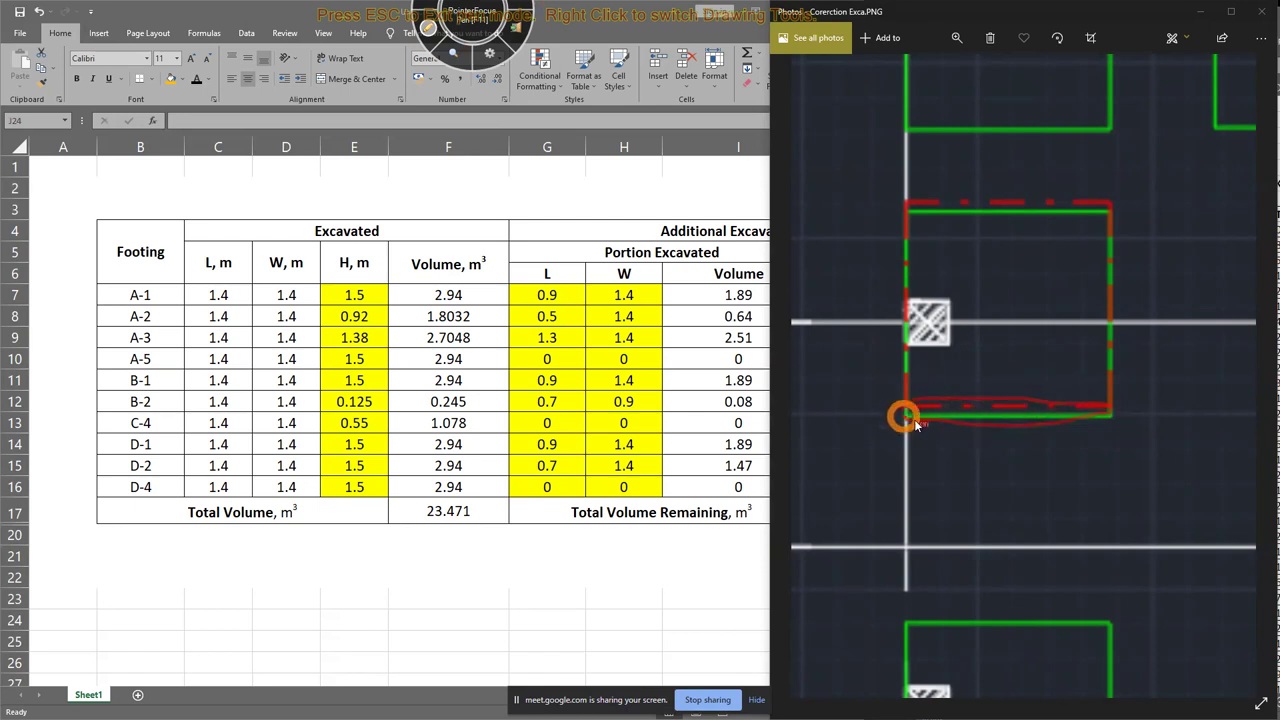
{"action": "left_click", "coordinate": [445, 35]}
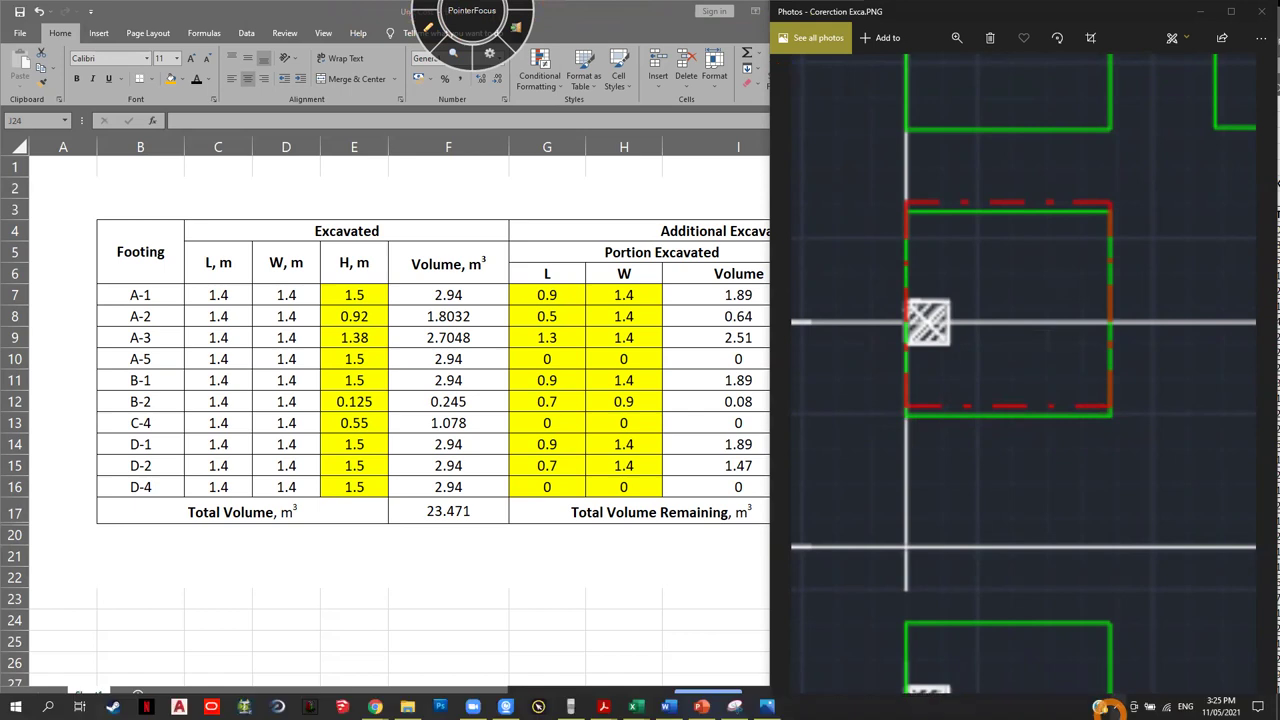
Cross out the unexcavated portions of footings A-1, B-1 and D-1 on the whole plan, and circle the excavated dimensions in the table
{"action": "left_click", "coordinate": [958, 39]}
{"action": "left_click_drag", "start_coordinate": [936, 75], "coordinate": [907, 80]}
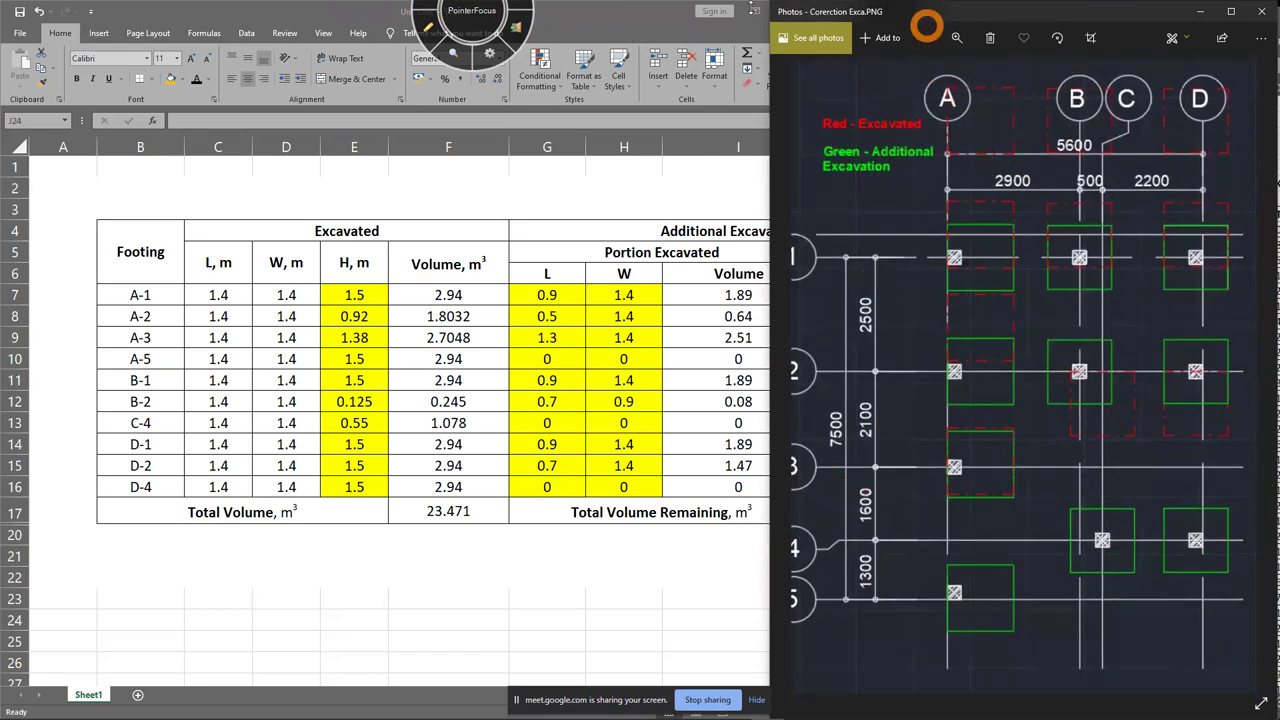
{"action": "key", "text": "F11"}
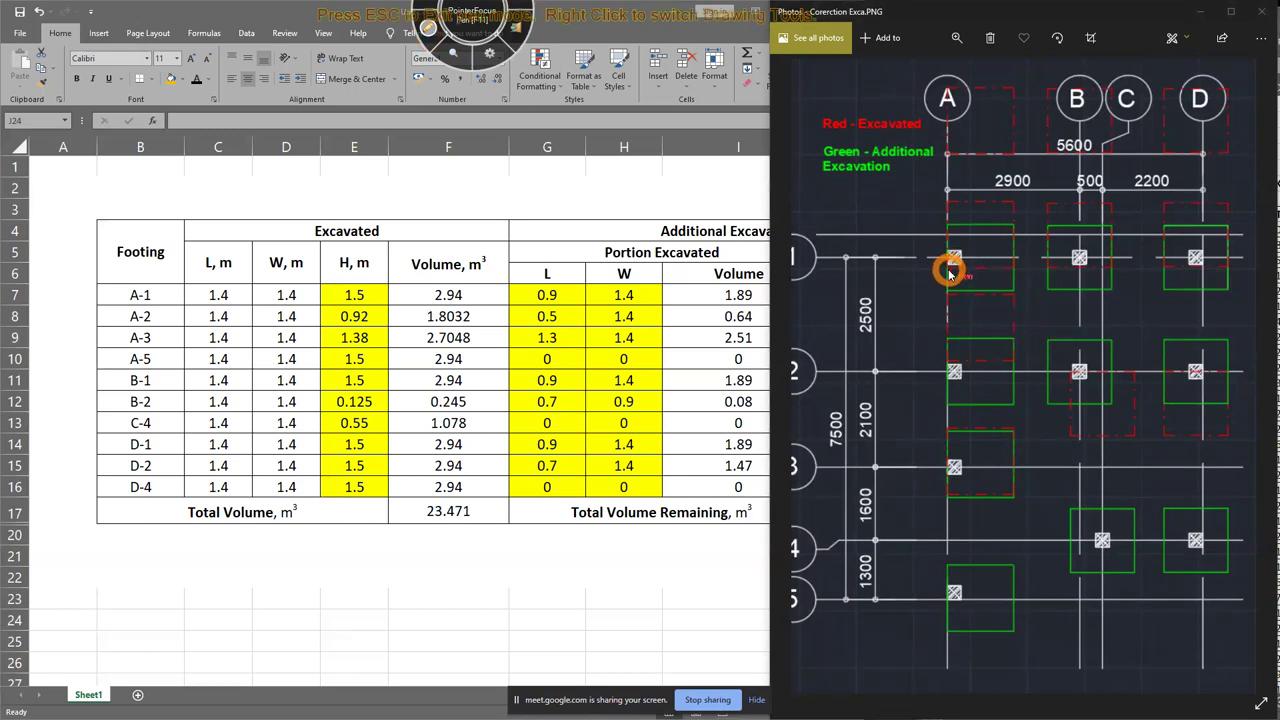
{"action": "left_click_drag", "start_coordinate": [1010, 288], "coordinate": [960, 293]}
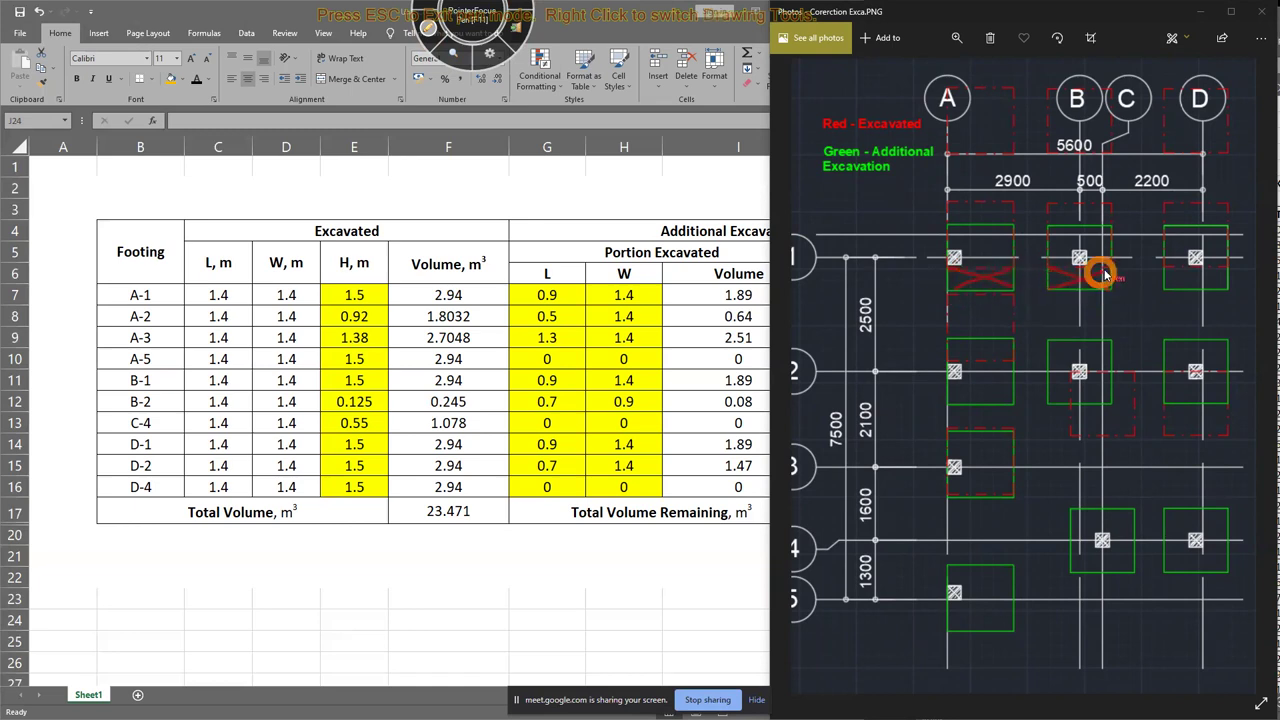
{"action": "mouse_move", "coordinate": [173, 501]}
{"action": "left_mouse_down"}
{"action": "mouse_move", "coordinate": [330, 268]}
{"action": "mouse_move", "coordinate": [213, 442]}
{"action": "left_mouse_up"}
{"action": "left_click_drag", "start_coordinate": [1166, 268], "coordinate": [1203, 284]}
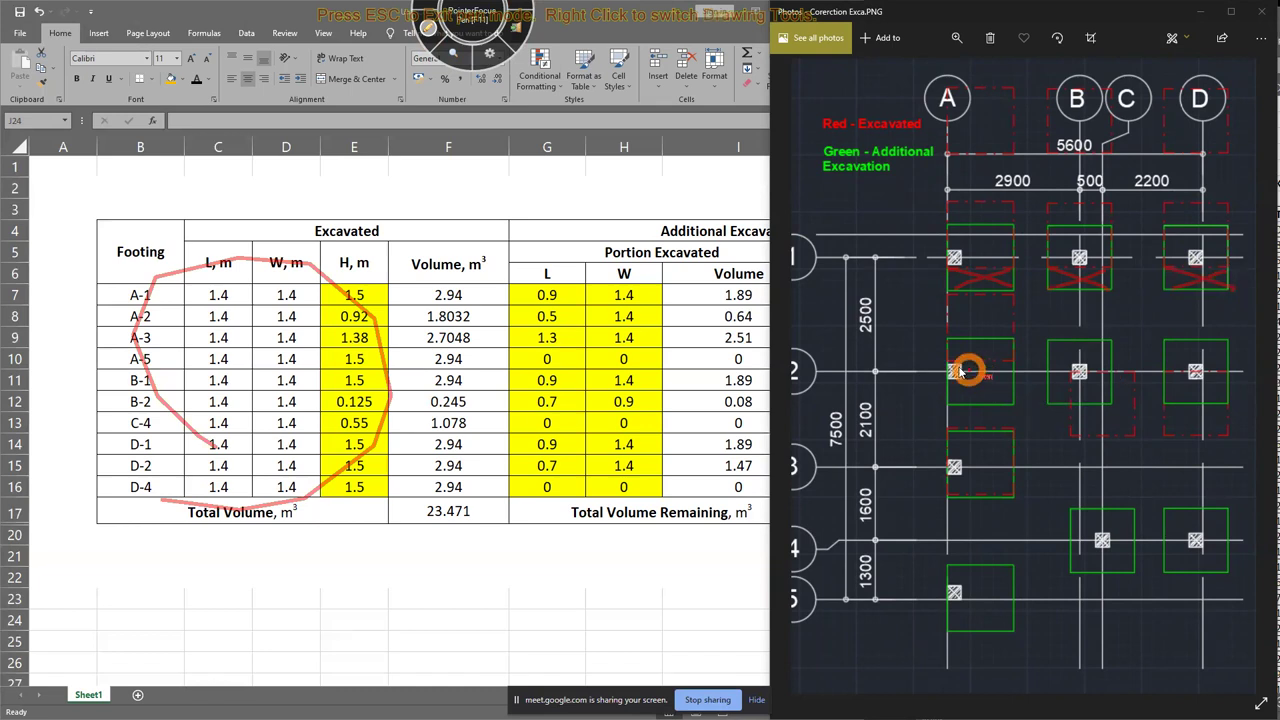
Mark the remaining portions of footings A-2, B-2 and D-2, circle footings A-5, C-4 and D-4 together, and clear the markings
{"action": "mouse_move", "coordinate": [958, 372]}
{"action": "left_mouse_down"}
{"action": "mouse_move", "coordinate": [1013, 406]}
{"action": "mouse_move", "coordinate": [1013, 362]}
{"action": "mouse_move", "coordinate": [1063, 404]}
{"action": "mouse_move", "coordinate": [1087, 352]}
{"action": "left_mouse_up"}
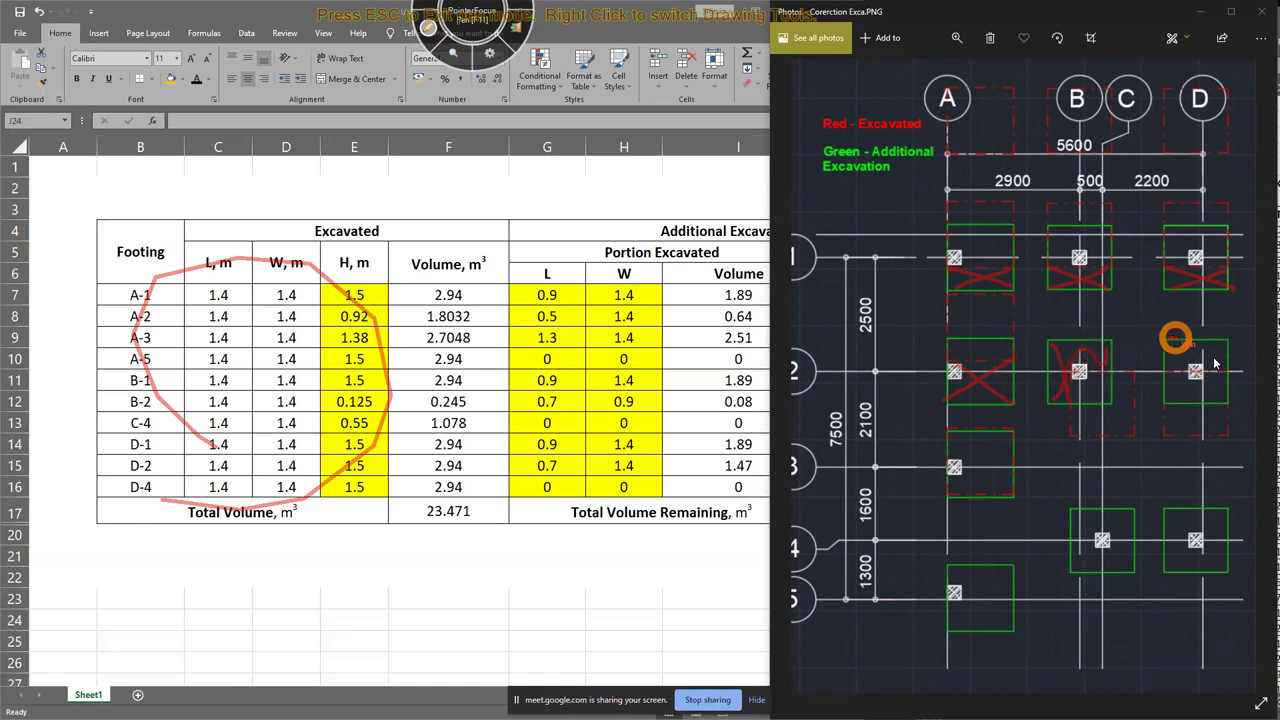
{"action": "left_click_drag", "start_coordinate": [1181, 364], "coordinate": [1226, 343]}
{"action": "mouse_move", "coordinate": [926, 645]}
{"action": "left_mouse_down"}
{"action": "mouse_move", "coordinate": [1103, 646]}
{"action": "mouse_move", "coordinate": [1227, 528]}
{"action": "mouse_move", "coordinate": [934, 531]}
{"action": "mouse_move", "coordinate": [966, 662]}
{"action": "left_mouse_up"}
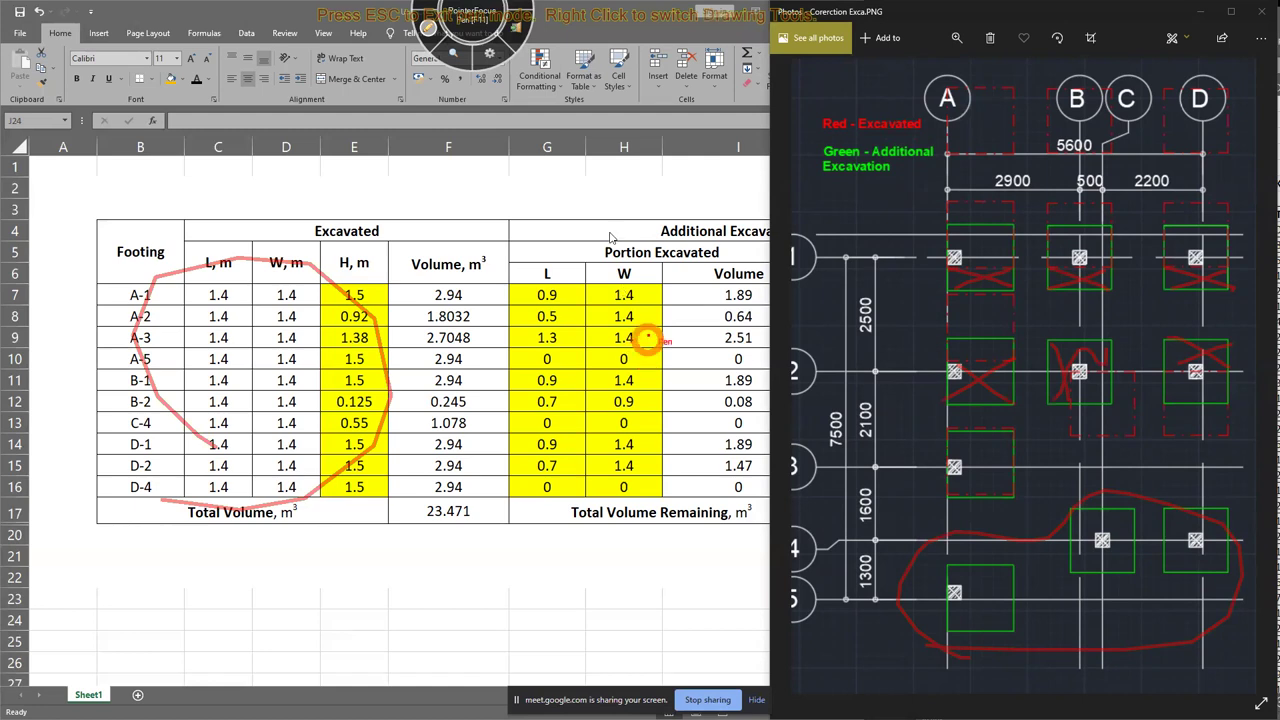
{"action": "left_click", "coordinate": [422, 30]}
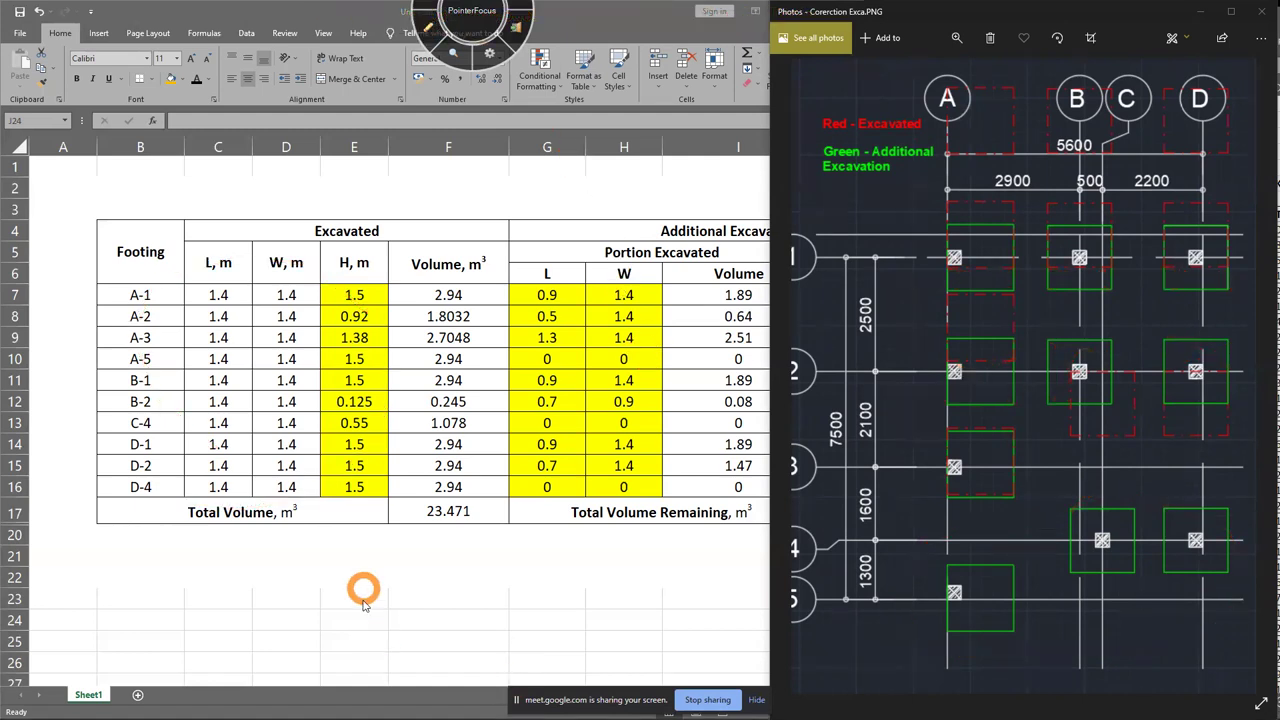
Resize and reposition the Unit Cost workbook window beside the plan and reduce the sheet zoom until the table fits through Volume Remaining
{"action": "left_click", "coordinate": [745, 645]}
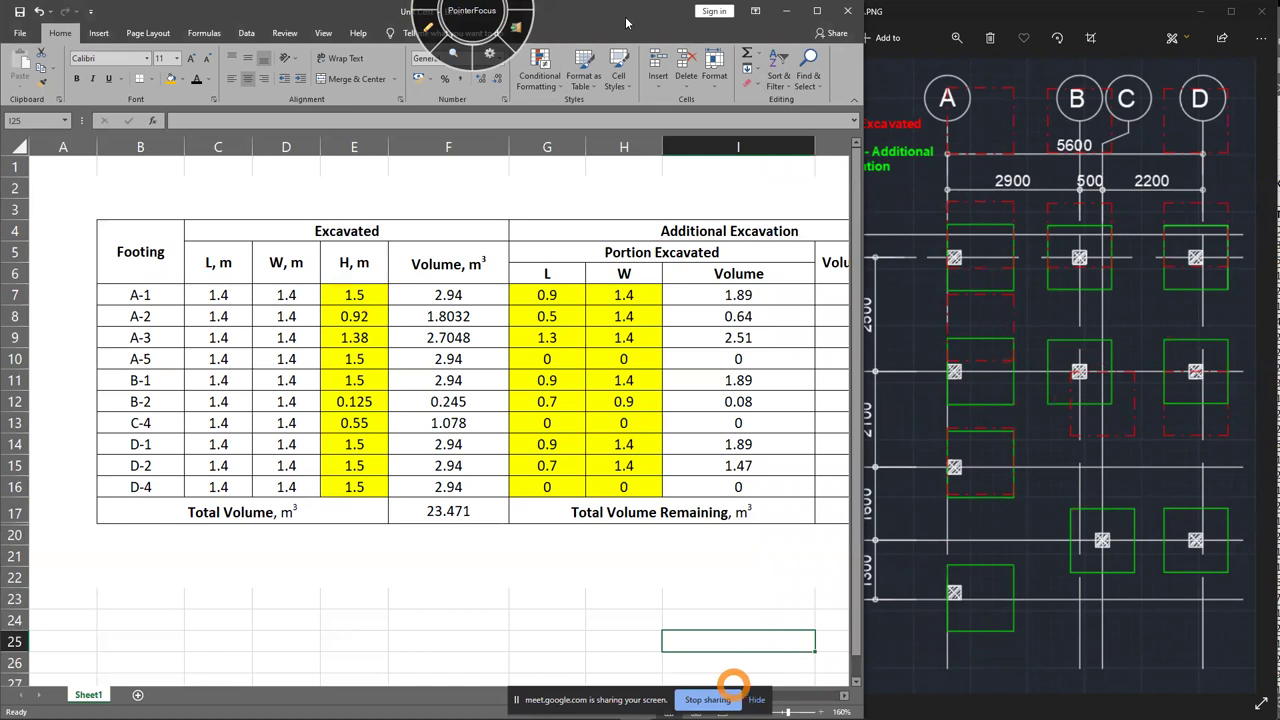
{"action": "key", "text": "super+Down"}
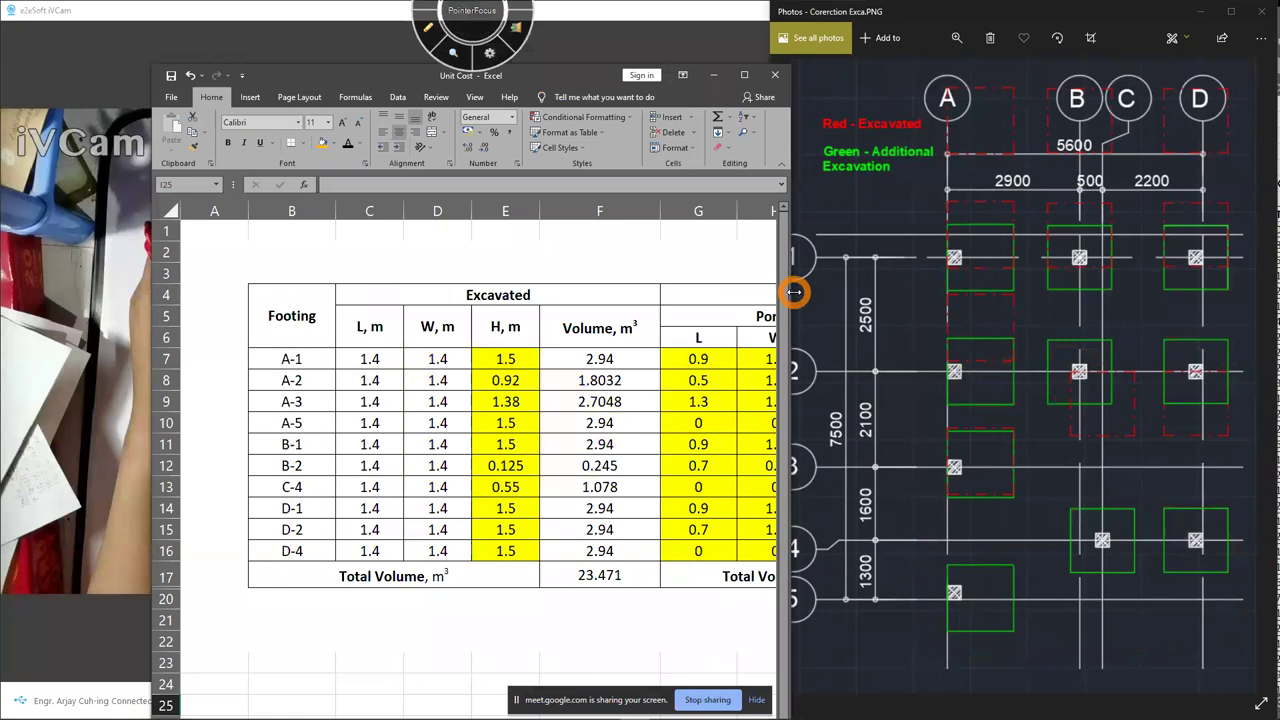
{"action": "left_click_drag", "start_coordinate": [794, 291], "coordinate": [904, 291]}
{"action": "left_click_drag", "start_coordinate": [386, 76], "coordinate": [204, 14]}
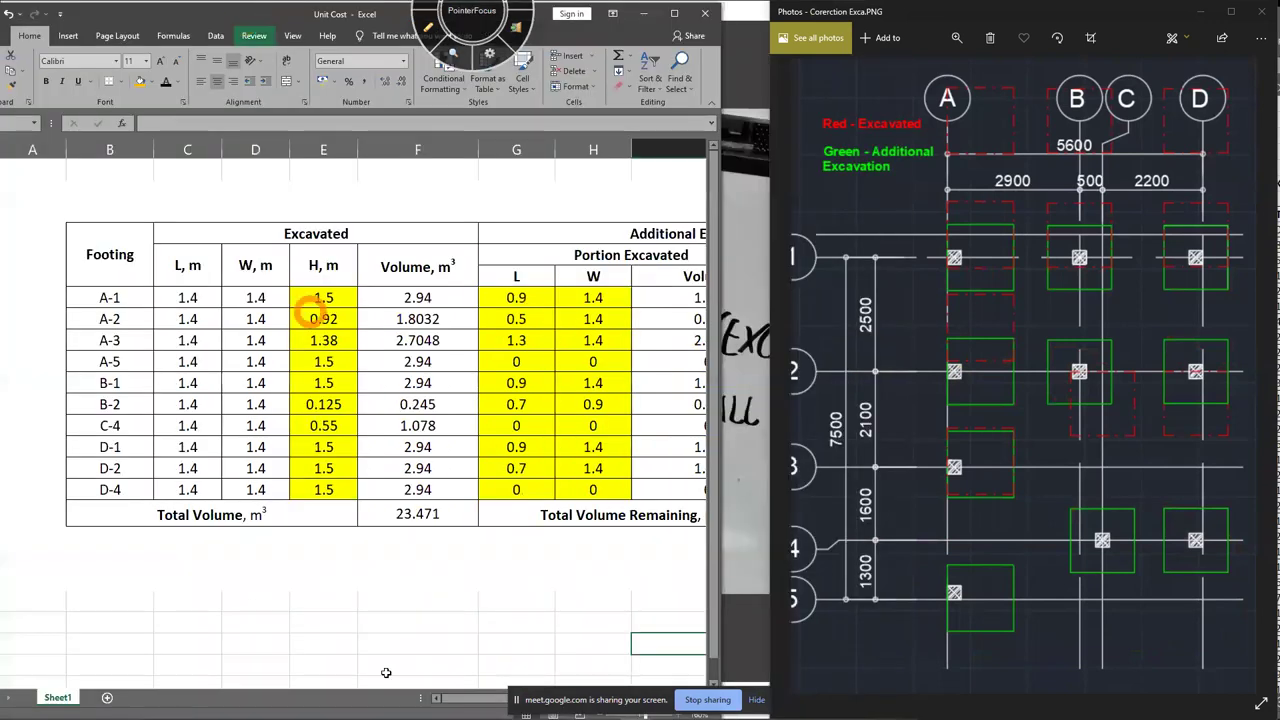
{"action": "mouse_move", "coordinate": [449, 697]}
{"action": "left_mouse_down"}
{"action": "mouse_move", "coordinate": [483, 699]}
{"action": "mouse_move", "coordinate": [450, 697]}
{"action": "left_mouse_up"}
{"action": "left_click", "coordinate": [425, 580]}
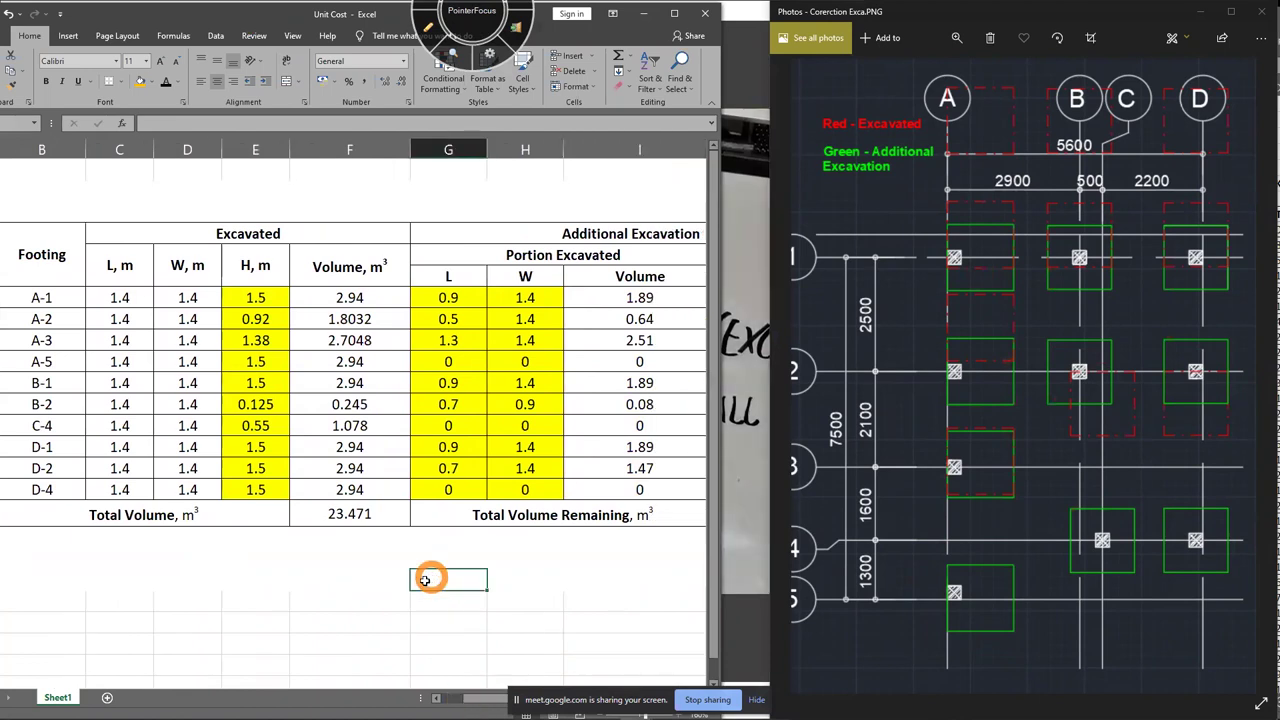
{"action": "scroll", "coordinate": [412, 573], "scroll_direction": "down", "scroll_amount": 1}
{"action": "scroll", "coordinate": [412, 573], "scroll_direction": "down", "scroll_amount": 1}
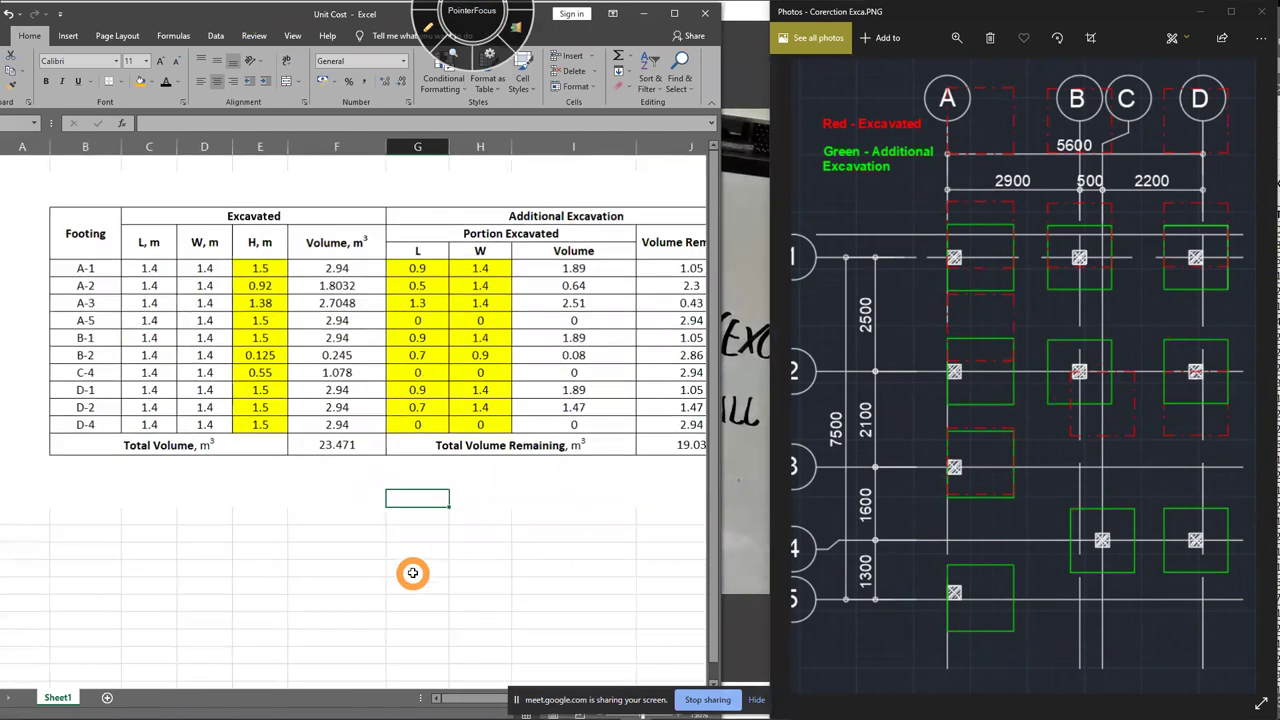
{"action": "scroll", "coordinate": [412, 573], "scroll_direction": "down", "scroll_amount": 1}
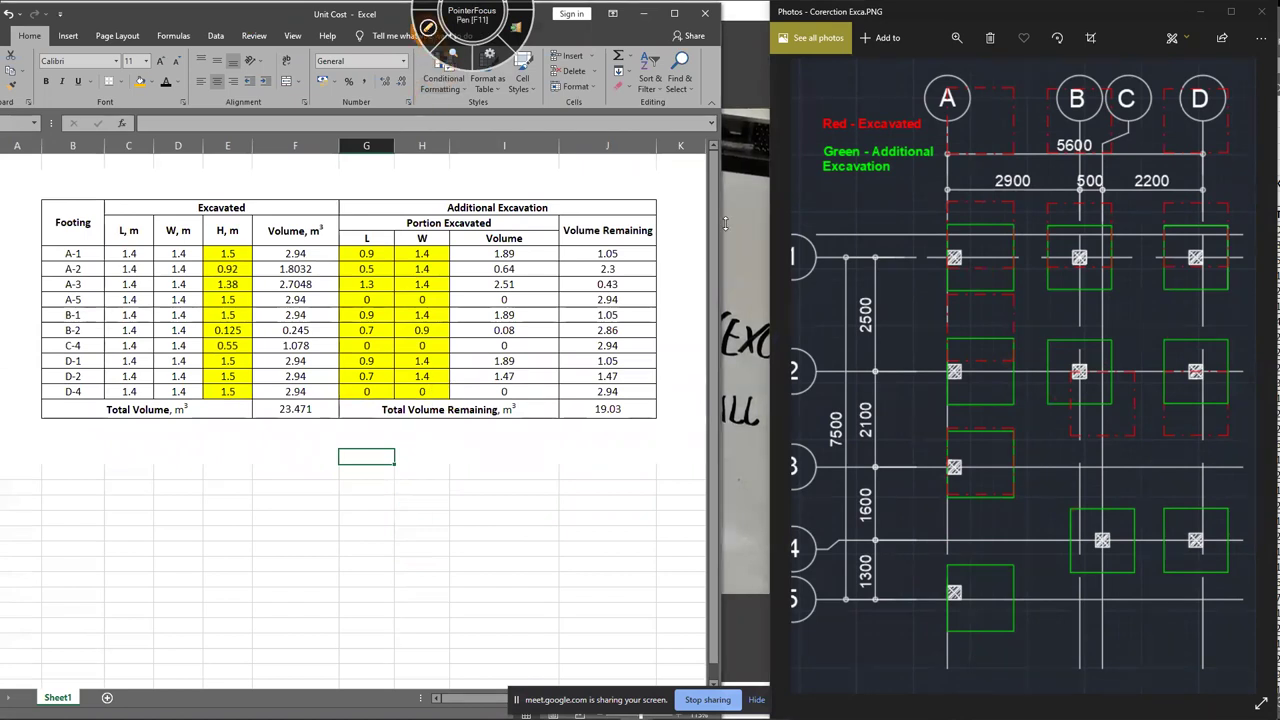
Circle footings A-5, C-4 and D-4 on the plan, mark the A-5 label and its remaining volume in the table, and clear the markings
{"action": "key", "text": "F11"}
{"action": "mouse_move", "coordinate": [936, 652]}
{"action": "left_mouse_down"}
{"action": "mouse_move", "coordinate": [1234, 603]}
{"action": "mouse_move", "coordinate": [1071, 500]}
{"action": "mouse_move", "coordinate": [897, 594]}
{"action": "mouse_move", "coordinate": [993, 635]}
{"action": "left_mouse_up"}
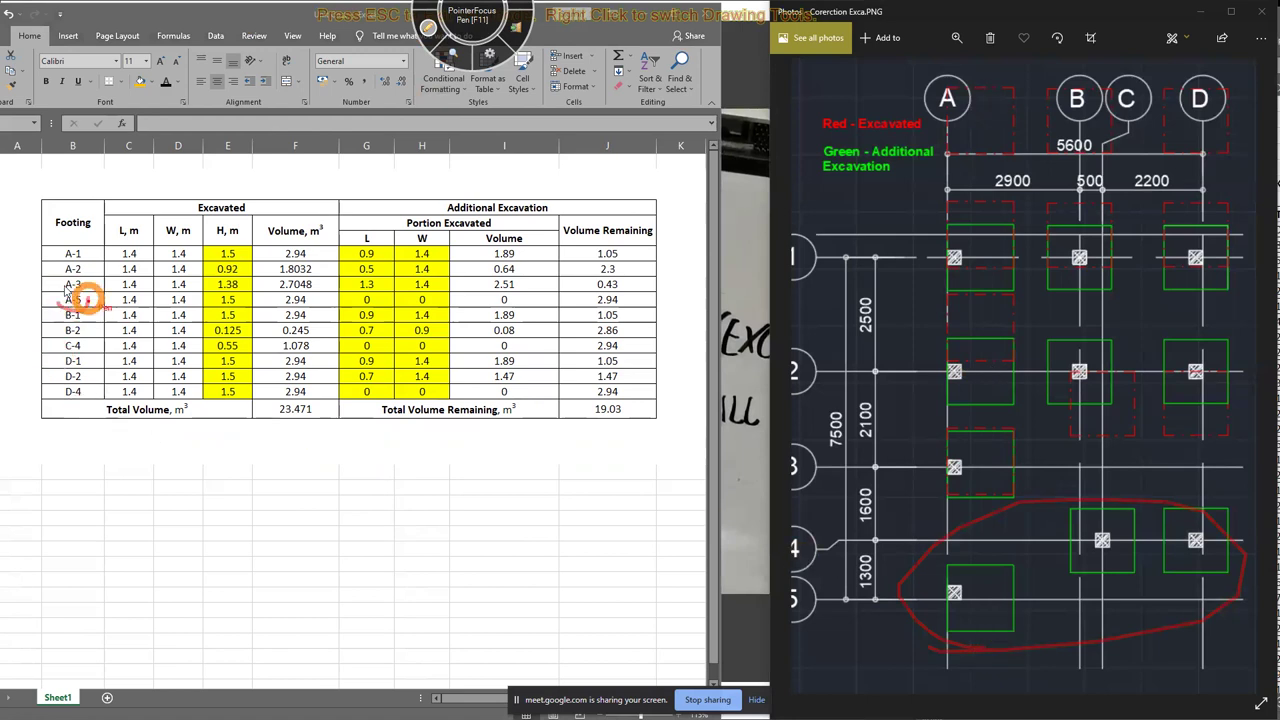
{"action": "left_click_drag", "start_coordinate": [52, 298], "coordinate": [54, 293]}
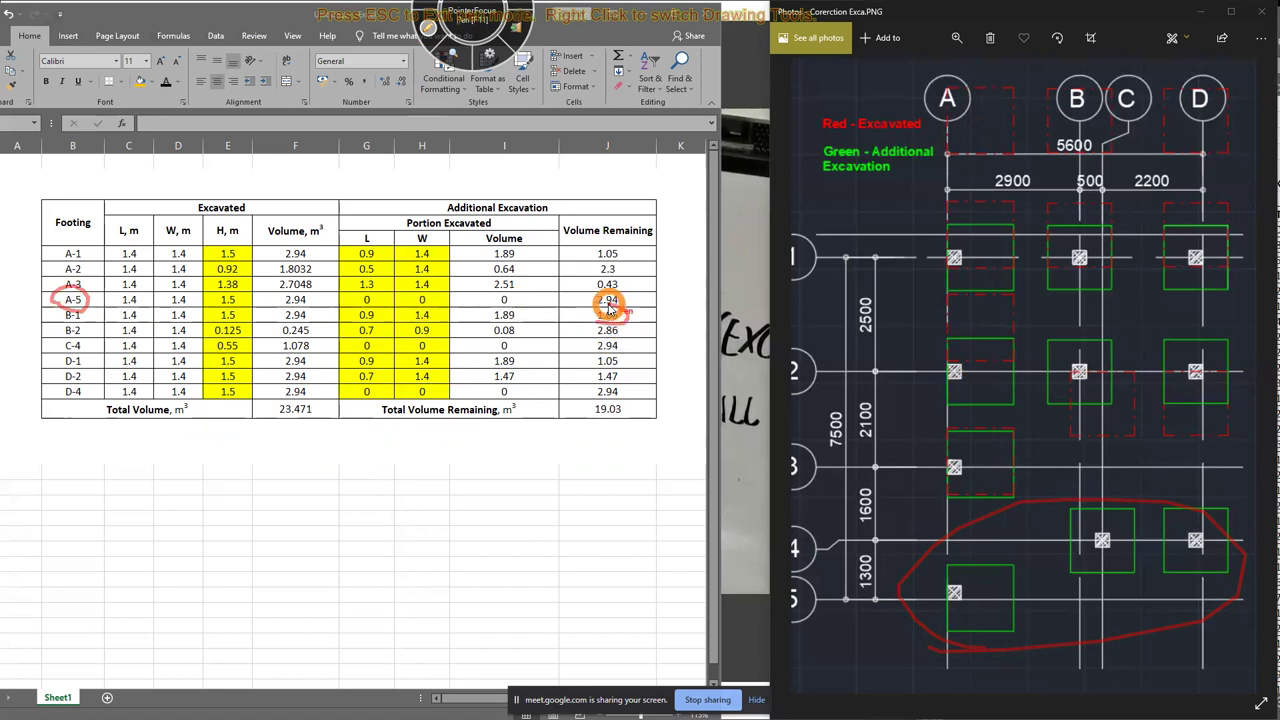
{"action": "left_click", "coordinate": [428, 30]}
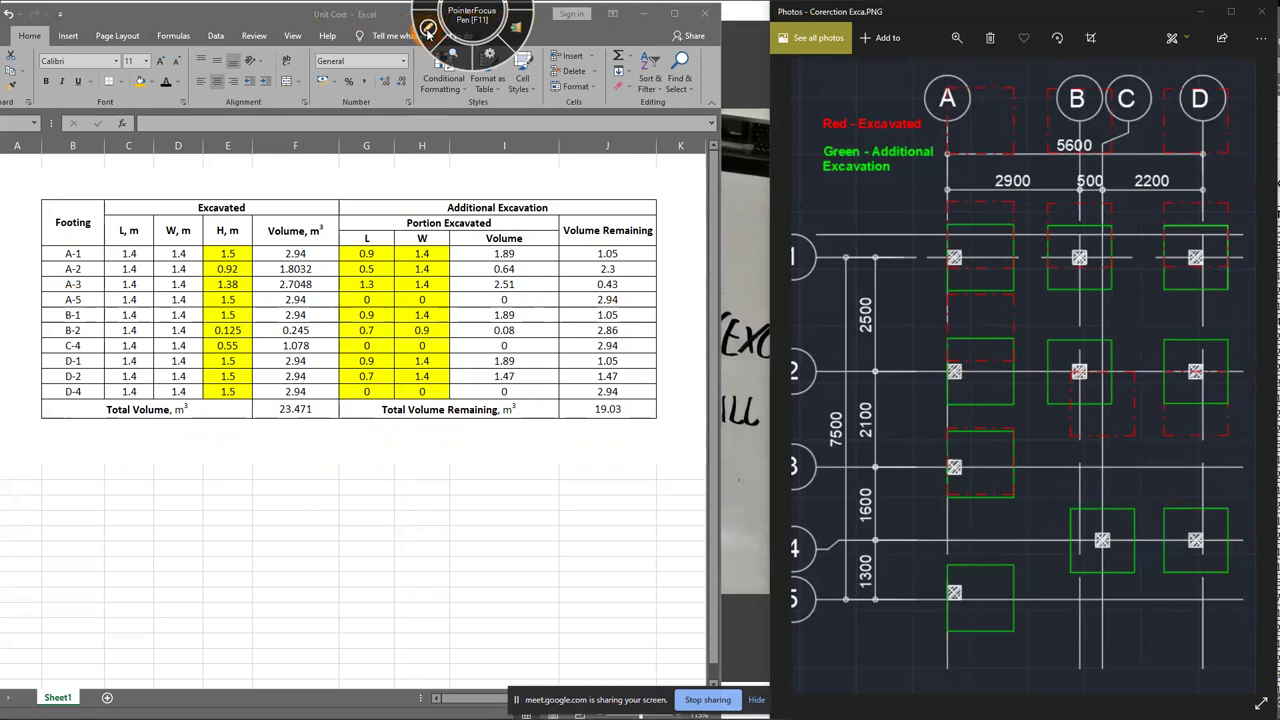
Circle the Portion Excavated heading and the A-5, C-4 and D-4 labels with their remaining volumes, cross out A-5 on the plan, and clear the markings
{"action": "left_click", "coordinate": [428, 26]}
{"action": "left_click_drag", "start_coordinate": [68, 297], "coordinate": [52, 302]}
{"action": "mouse_move", "coordinate": [393, 238]}
{"action": "left_mouse_down"}
{"action": "mouse_move", "coordinate": [497, 224]}
{"action": "mouse_move", "coordinate": [392, 230]}
{"action": "left_mouse_up"}
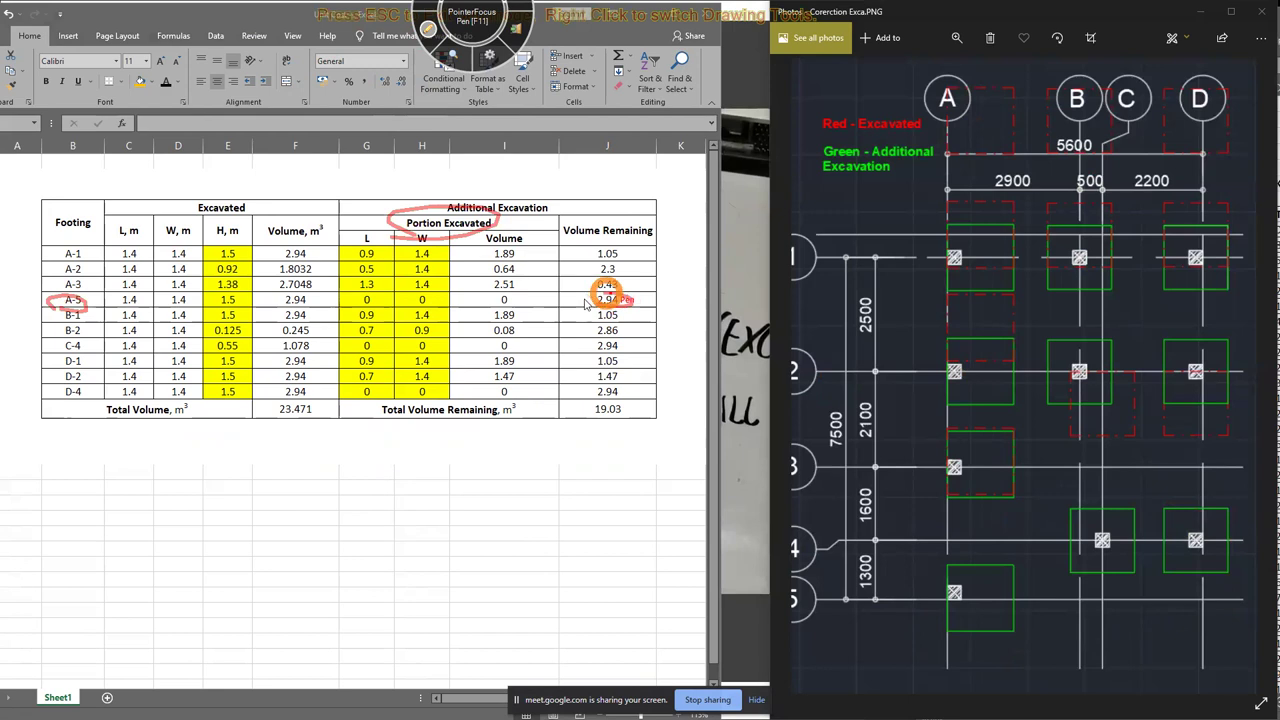
{"action": "mouse_move", "coordinate": [953, 574]}
{"action": "left_mouse_down"}
{"action": "mouse_move", "coordinate": [1004, 630]}
{"action": "mouse_move", "coordinate": [1012, 578]}
{"action": "left_mouse_up"}
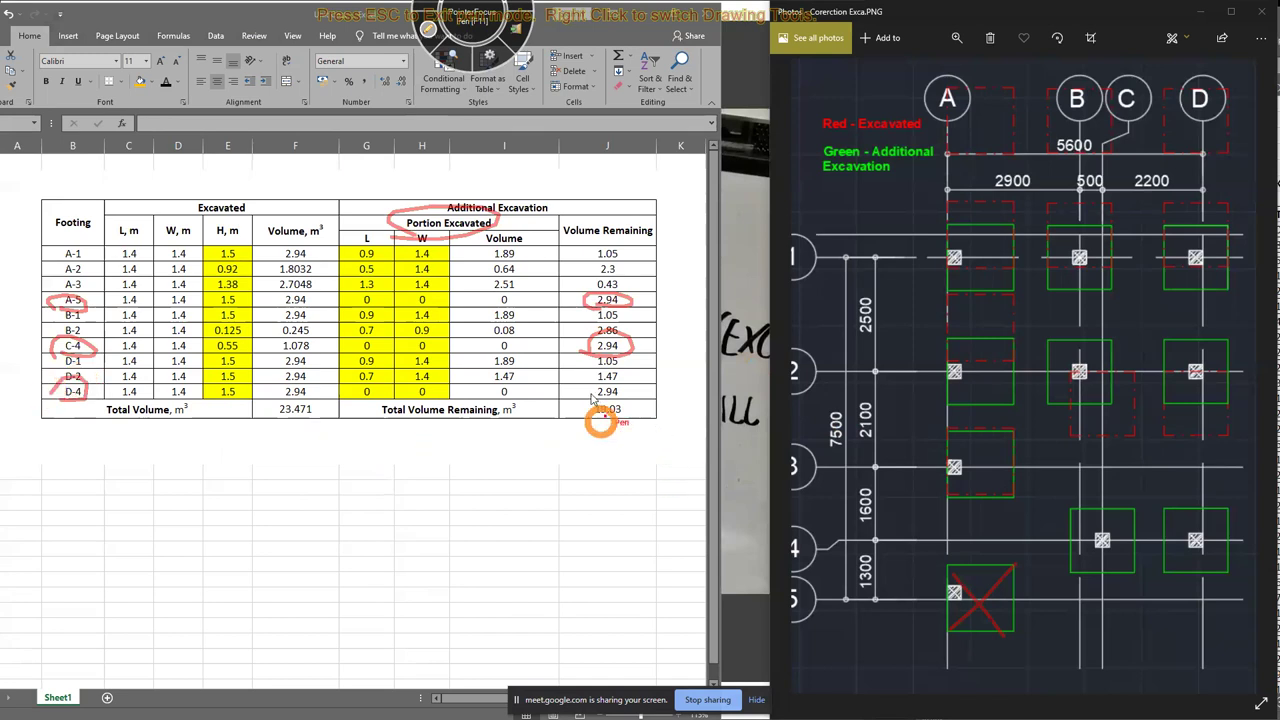
{"action": "left_click_drag", "start_coordinate": [603, 393], "coordinate": [585, 385]}
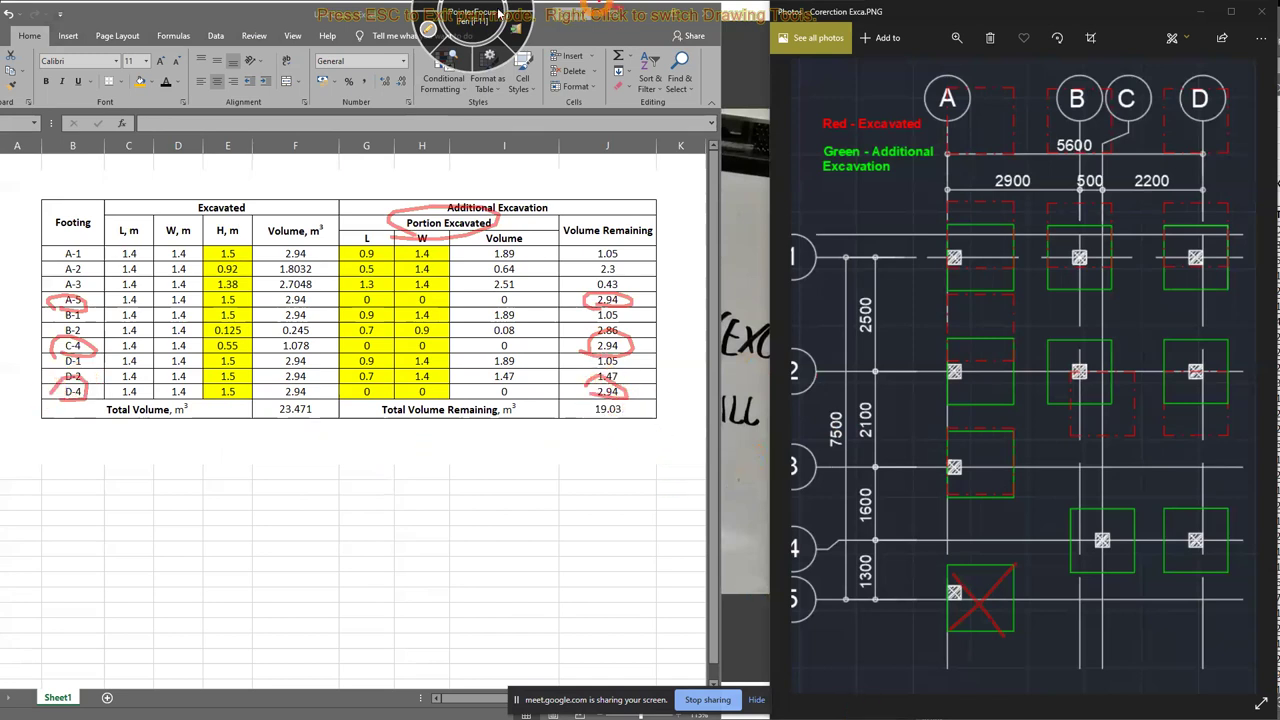
{"action": "key", "text": "Escape"}
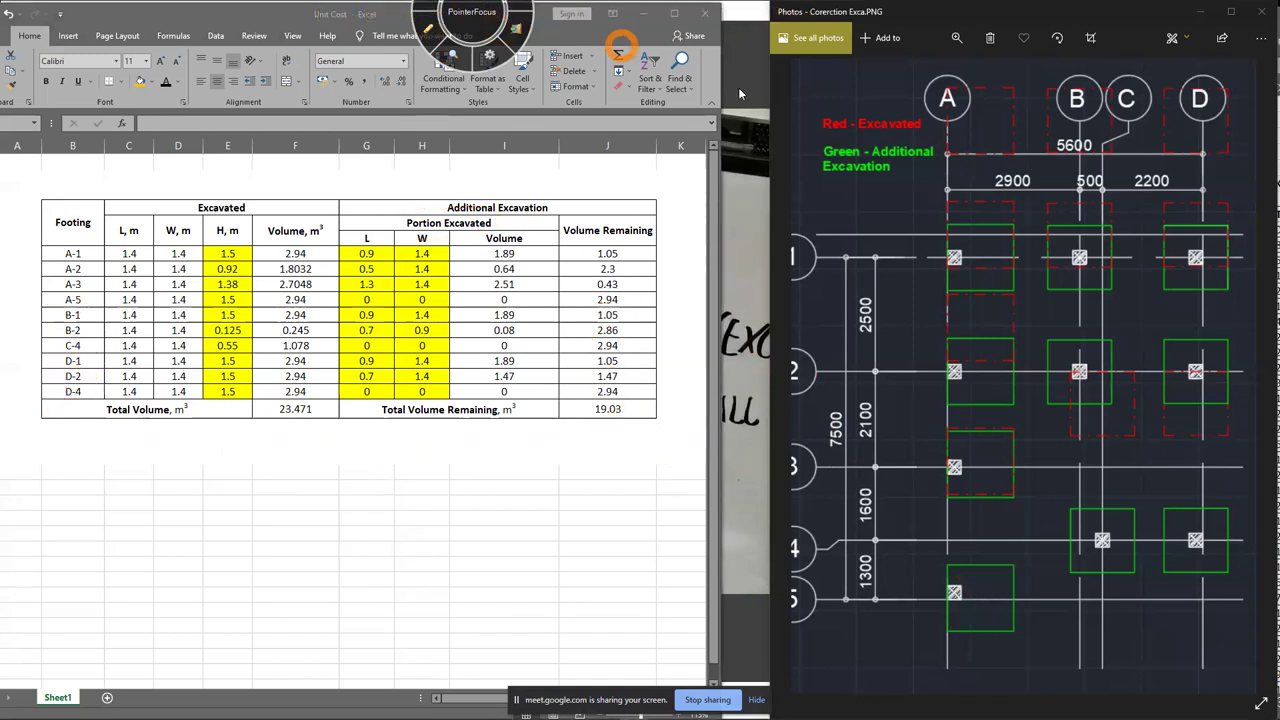
Place the Unit Cost workbook window beside the whiteboard question so that the Volume Remaining column shows and the whole question stays readable
{"action": "left_click_drag", "start_coordinate": [614, 14], "coordinate": [829, 140]}
{"action": "left_click_drag", "start_coordinate": [910, 140], "coordinate": [1279, 380]}
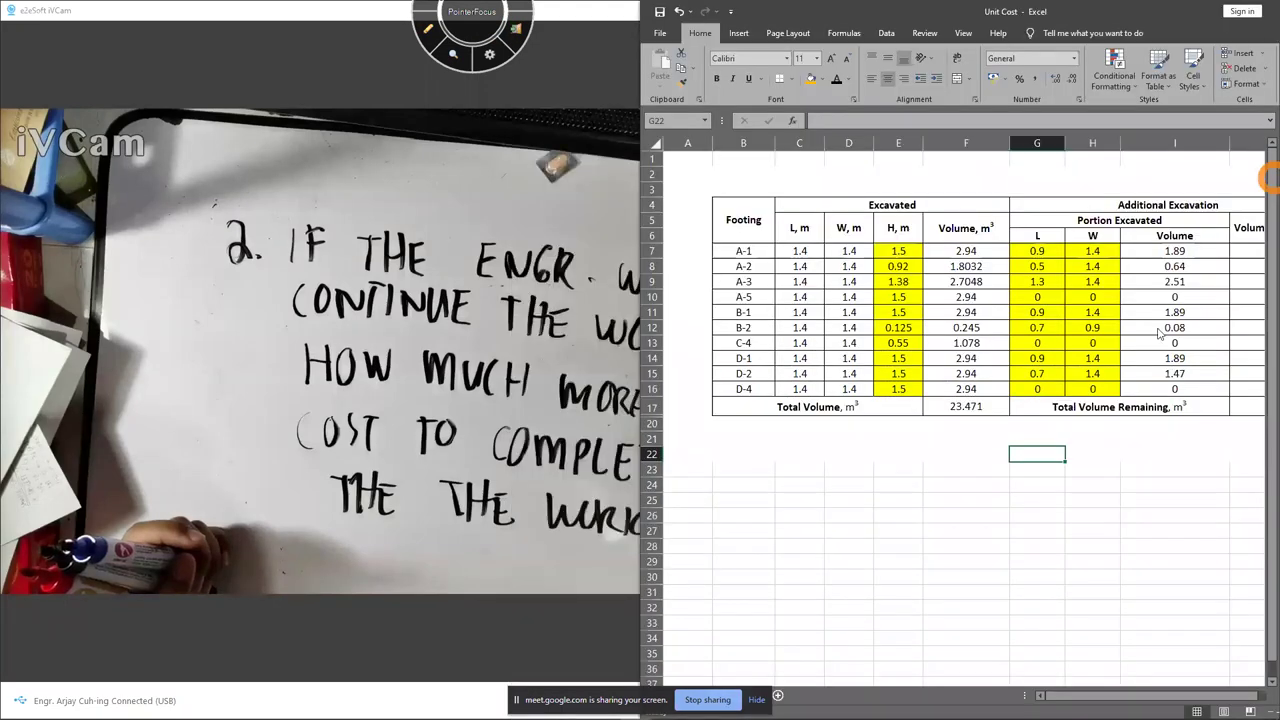
{"action": "left_click", "coordinate": [1166, 694]}
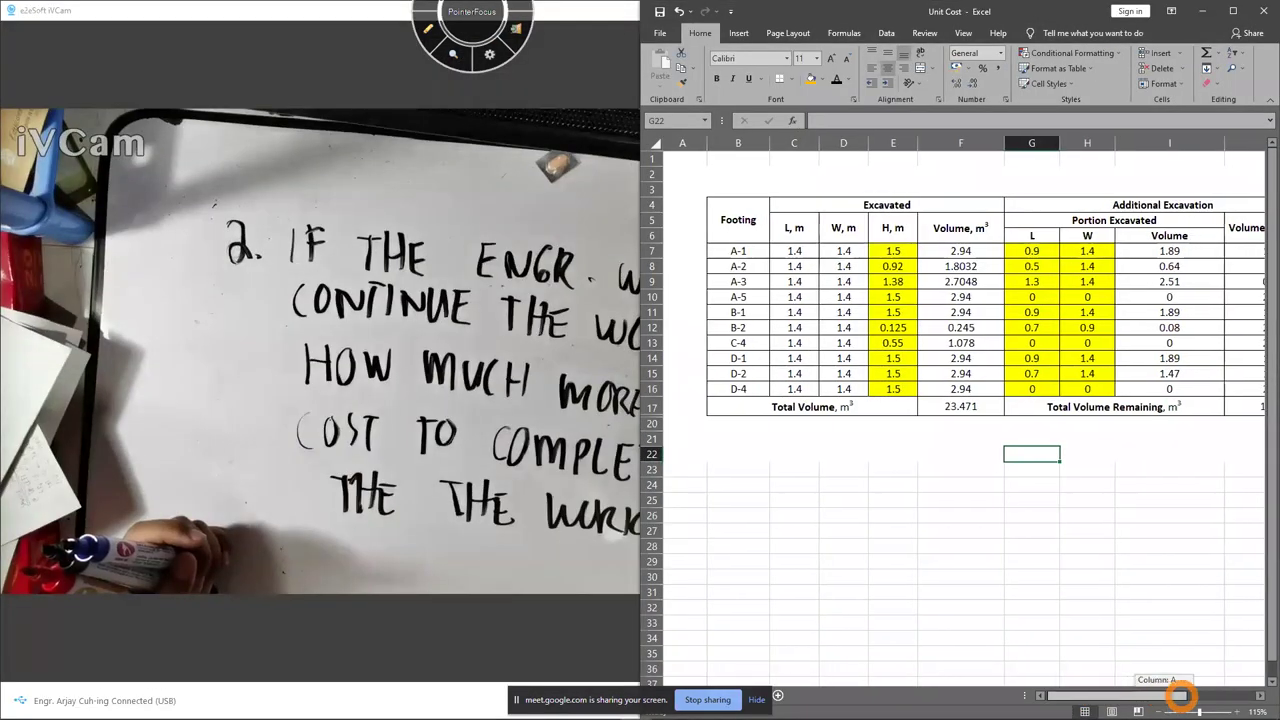
{"action": "scroll", "coordinate": [1250, 694], "scroll_direction": "right", "scroll_amount": 4}
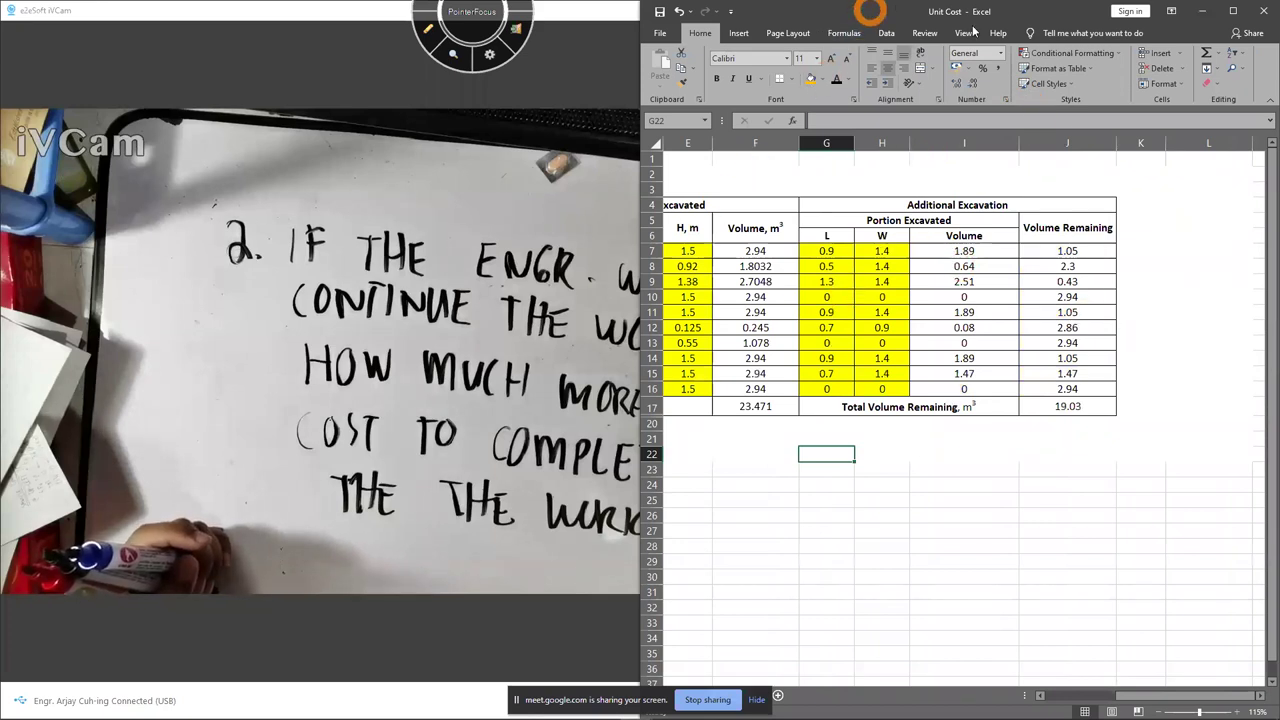
{"action": "left_click_drag", "start_coordinate": [973, 33], "coordinate": [1075, 33]}
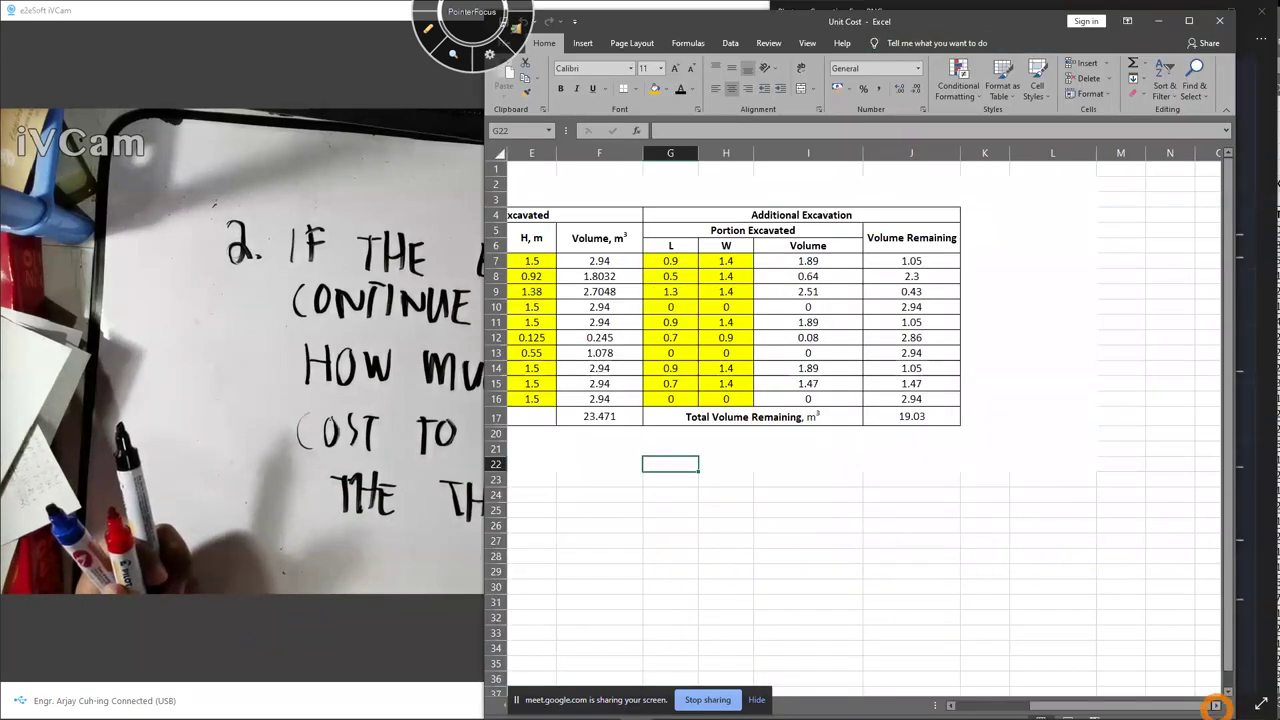
{"action": "left_click", "coordinate": [1215, 706]}
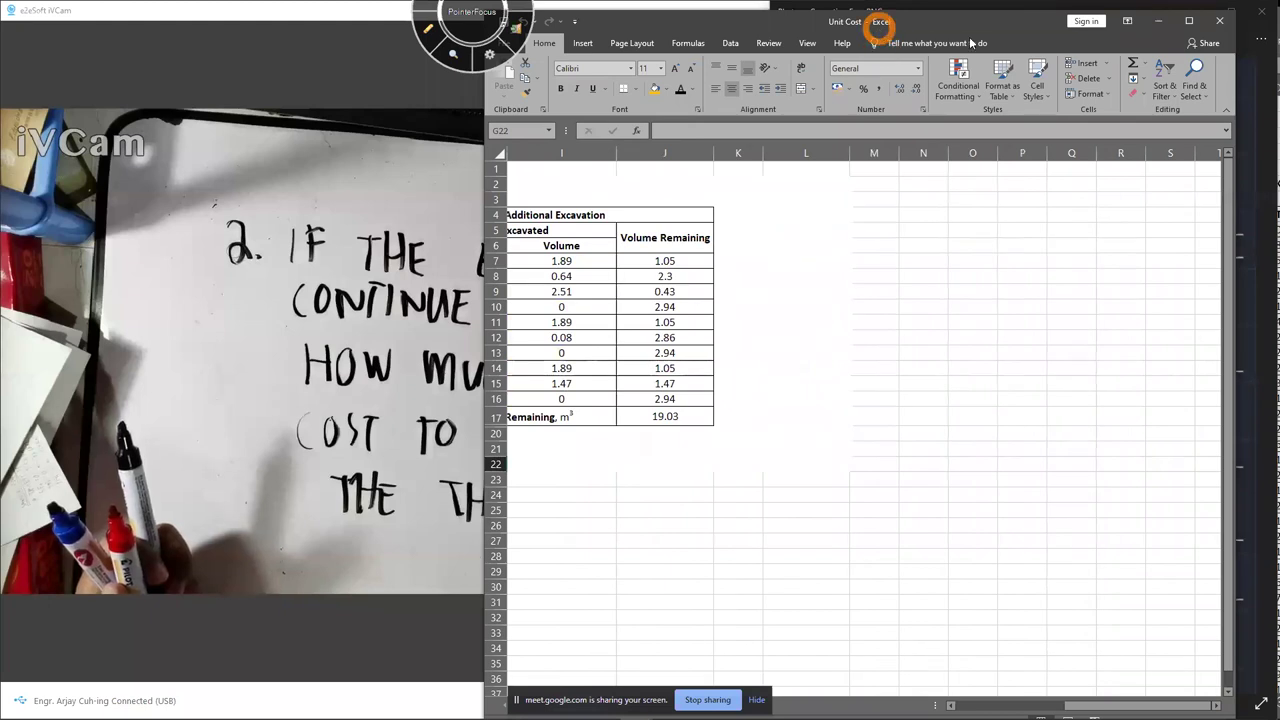
{"action": "left_click_drag", "start_coordinate": [880, 22], "coordinate": [1255, 50]}
{"action": "left_click", "coordinate": [1210, 12]}
{"action": "left_click", "coordinate": [1246, 14]}
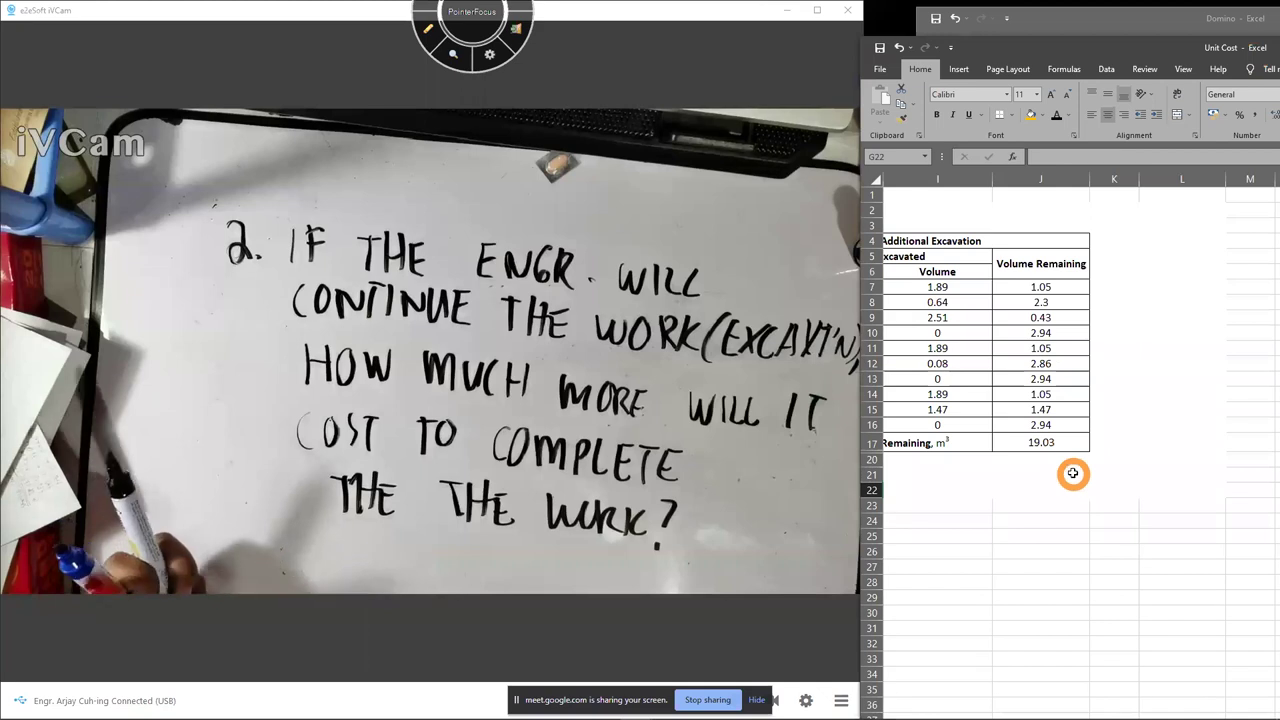
{"action": "left_click", "coordinate": [1127, 677]}
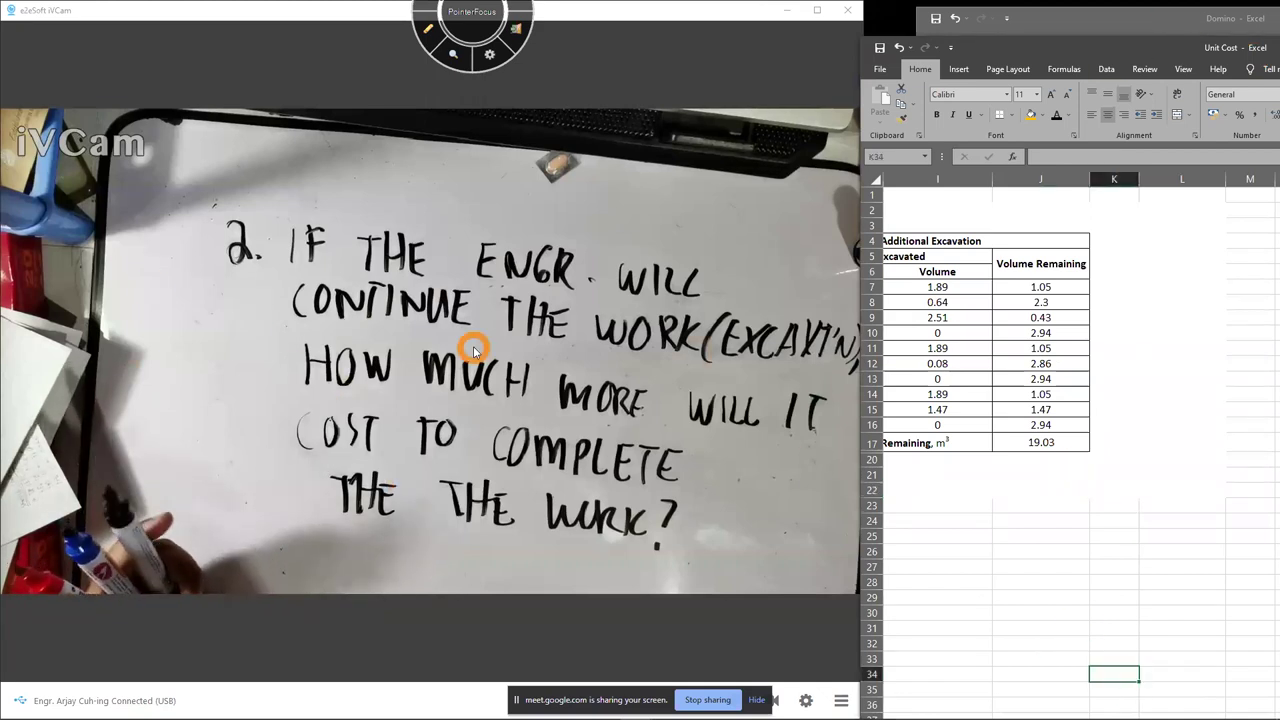
Circle the total volume remaining in the table and the volume to excavate written on the whiteboard, and clear the markings
{"action": "key", "text": "F11"}
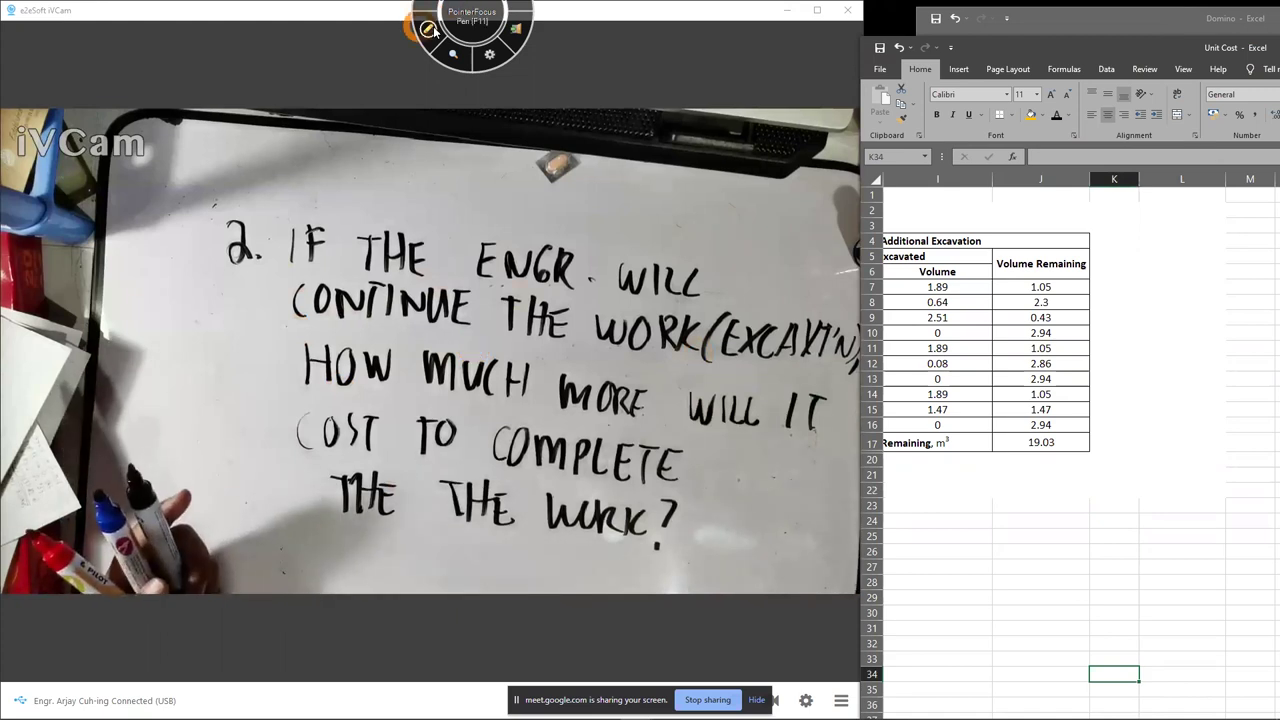
{"action": "mouse_move", "coordinate": [1001, 447]}
{"action": "left_mouse_down"}
{"action": "mouse_move", "coordinate": [1074, 466]}
{"action": "mouse_move", "coordinate": [1004, 455]}
{"action": "left_mouse_up"}
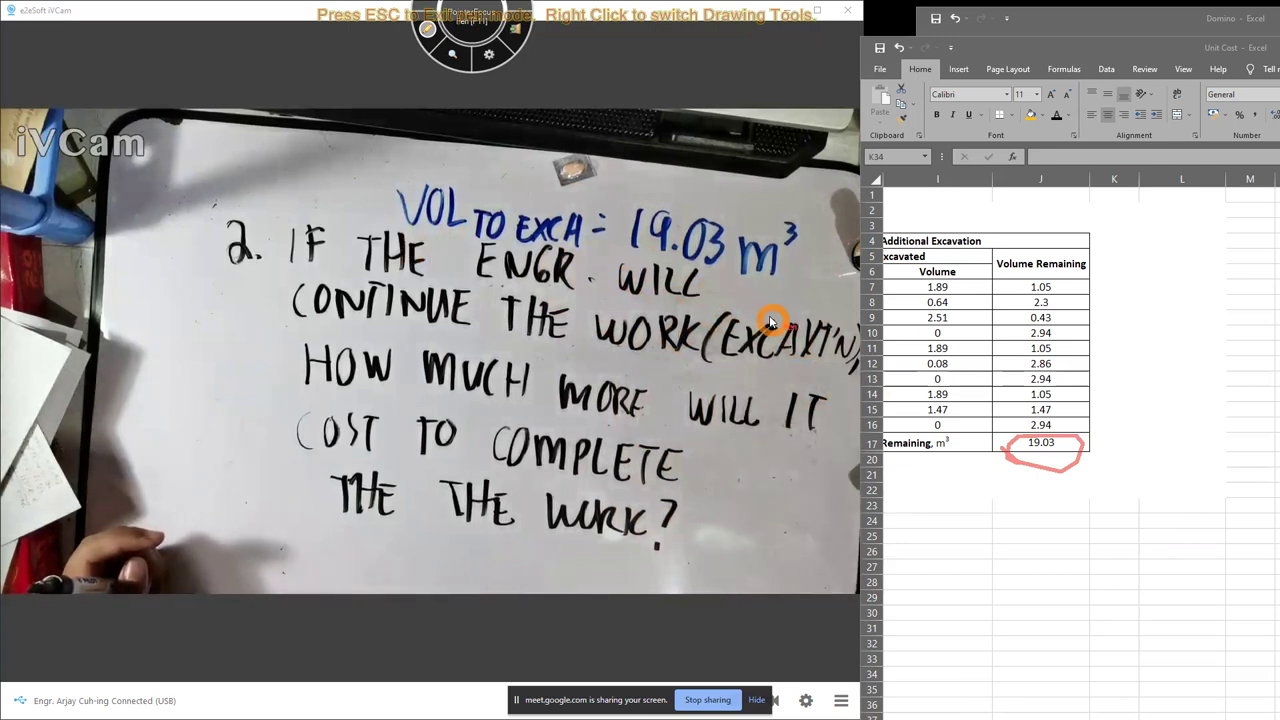
{"action": "mouse_move", "coordinate": [415, 235]}
{"action": "left_mouse_down"}
{"action": "mouse_move", "coordinate": [770, 288]}
{"action": "mouse_move", "coordinate": [418, 240]}
{"action": "left_mouse_up"}
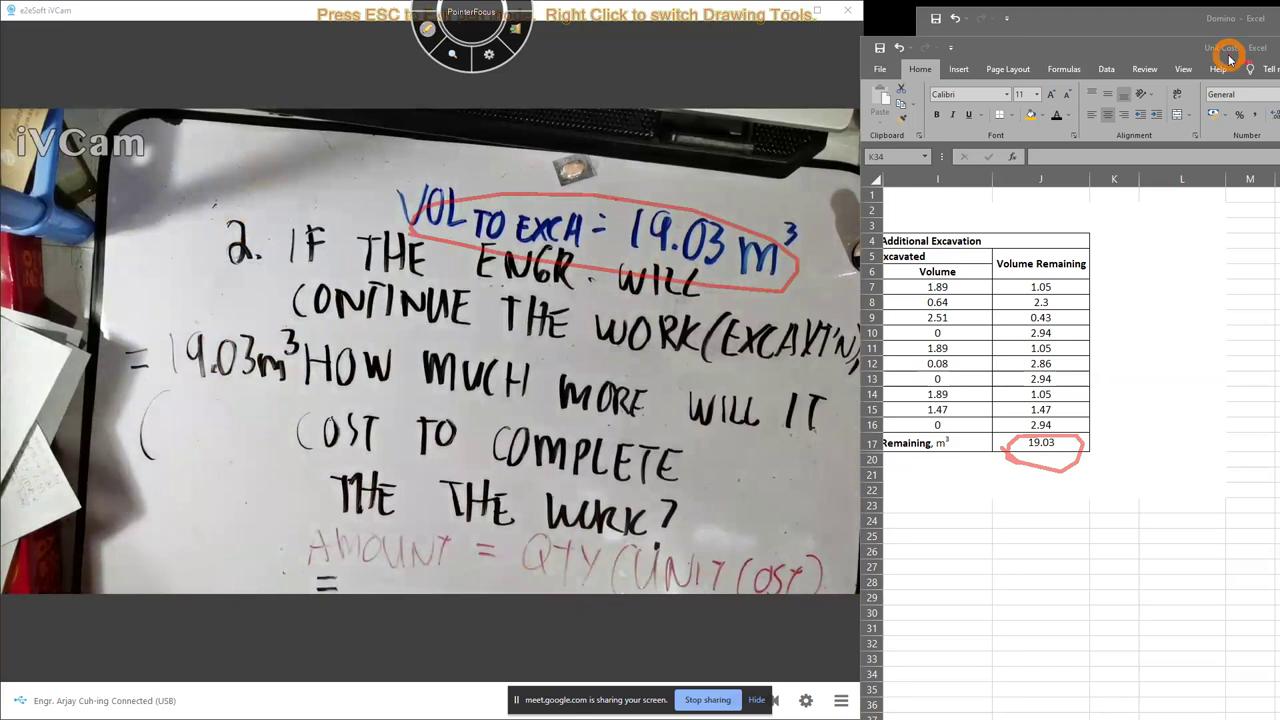
{"action": "left_click", "coordinate": [430, 32]}
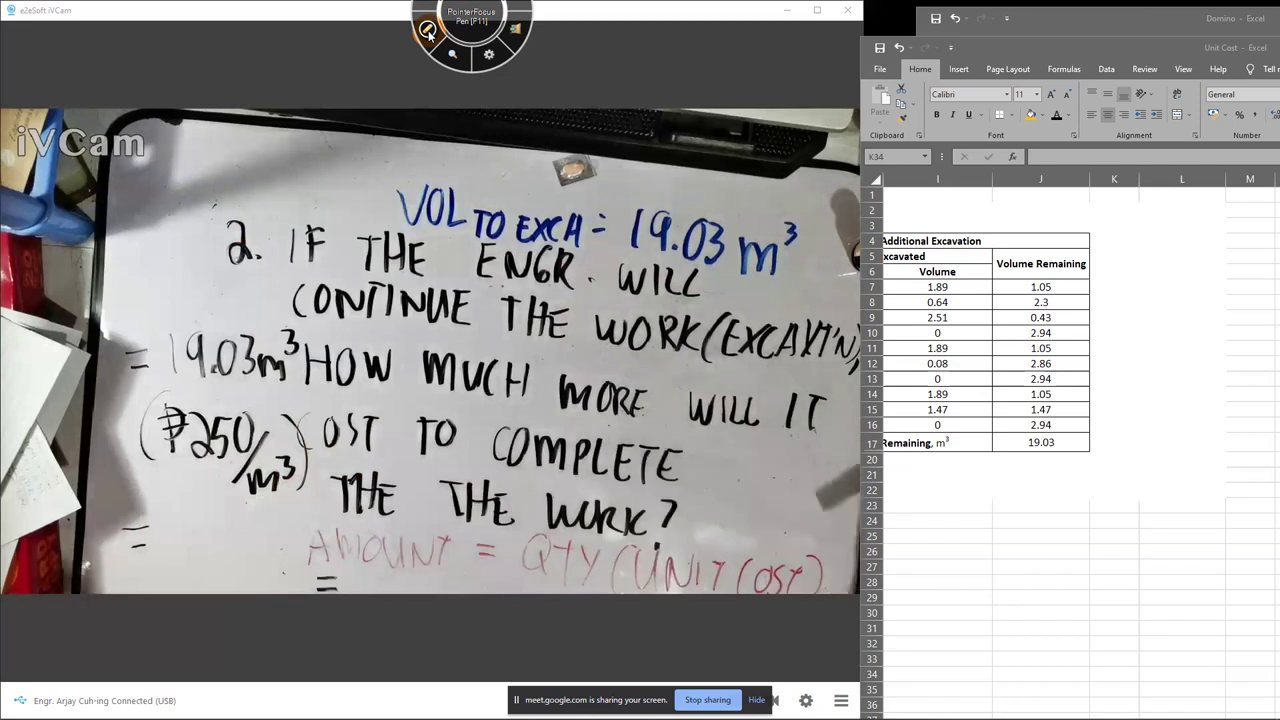
Switch to the fx-991ES PLUS calculator emulator and place it over the workbook, clear of the handwritten solution
{"action": "mouse_move", "coordinate": [323, 710]}
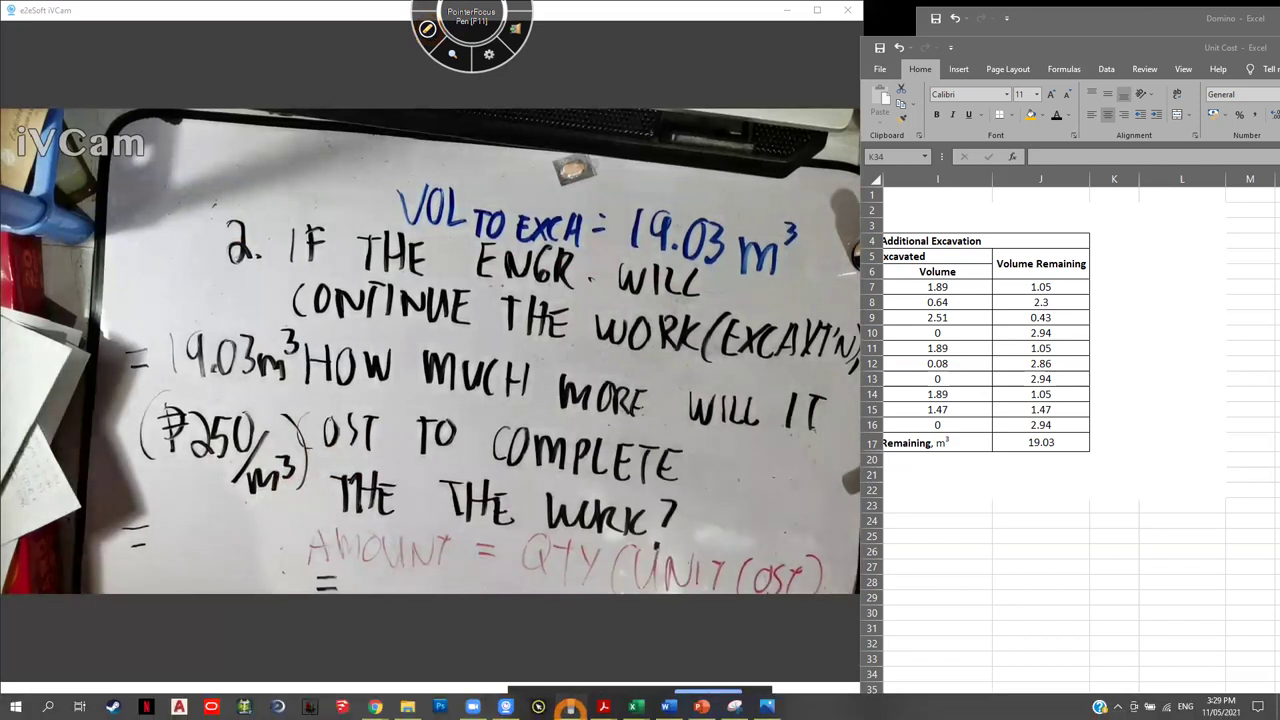
{"action": "left_click", "coordinate": [570, 706]}
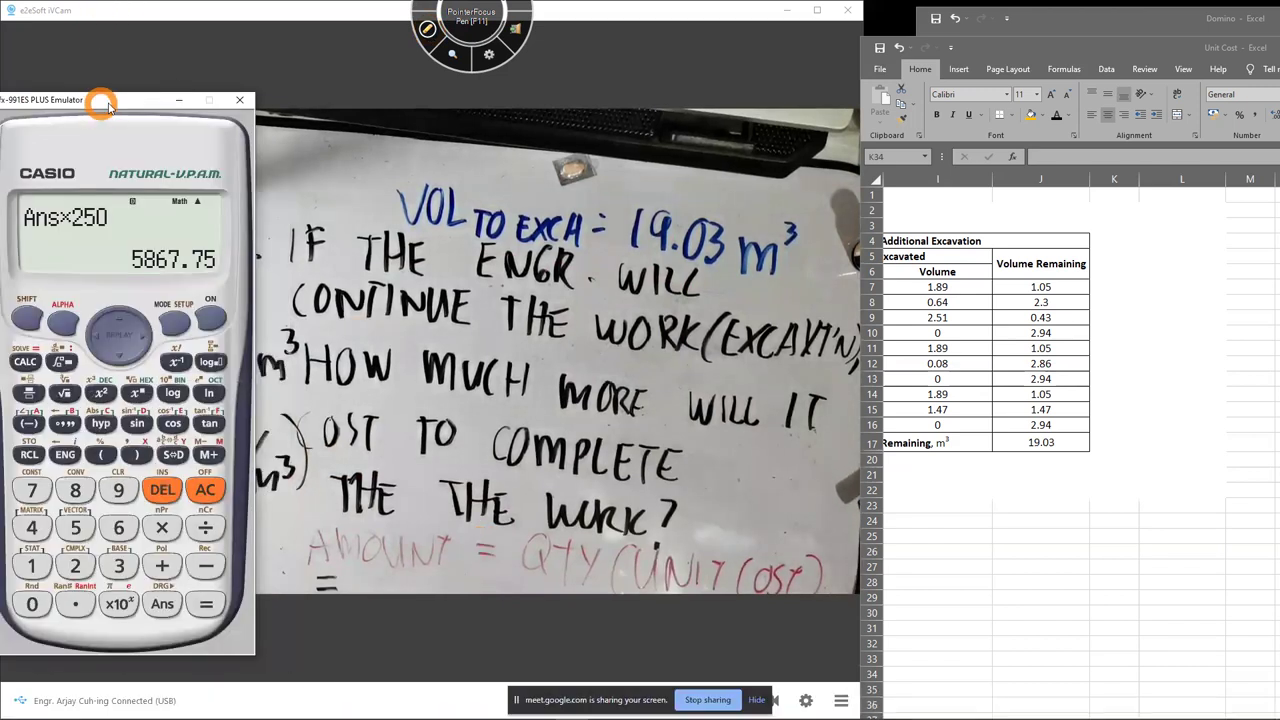
{"action": "left_click_drag", "start_coordinate": [108, 106], "coordinate": [968, 110]}
Clear the calculator, compute the additional excavation cost as 19.03 × 250, and convert the answer to decimal form
{"action": "left_click", "coordinate": [1070, 494]}
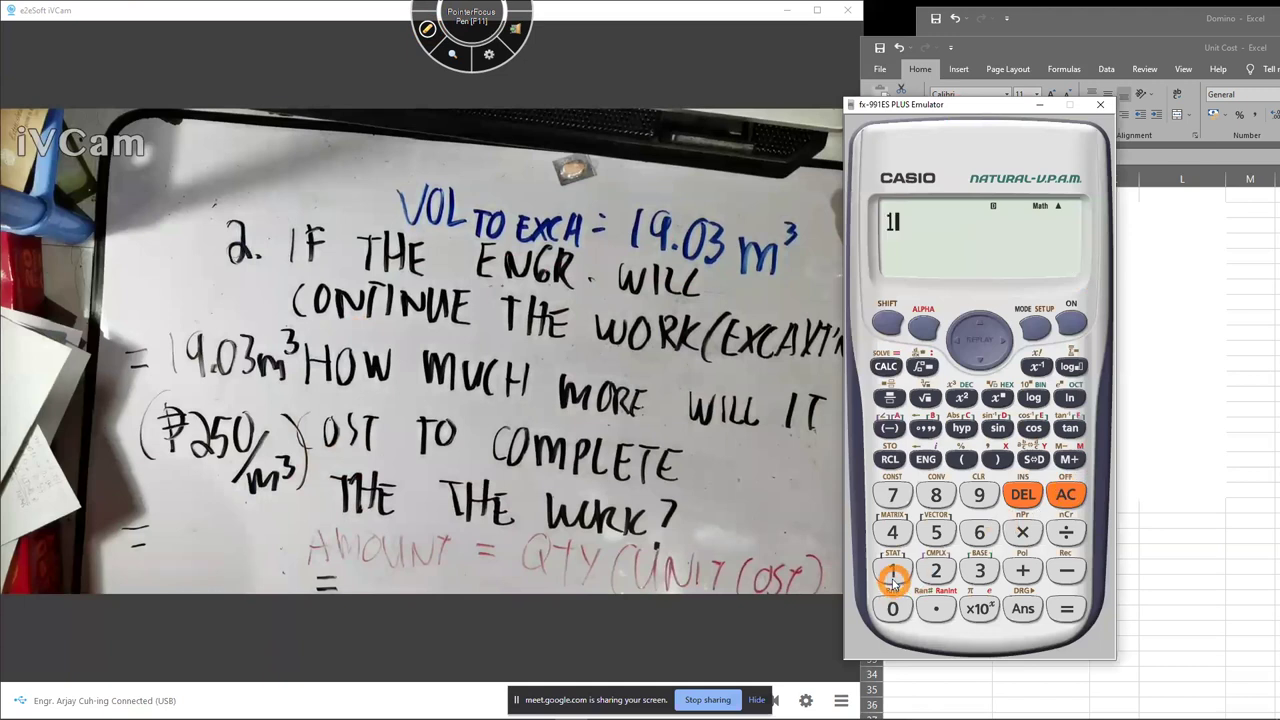
{"action": "left_click", "coordinate": [979, 494]}
{"action": "left_click", "coordinate": [906, 610]}
{"action": "left_click", "coordinate": [979, 570]}
{"action": "left_click", "coordinate": [1020, 538]}
{"action": "left_click", "coordinate": [936, 572]}
{"action": "left_click", "coordinate": [936, 533]}
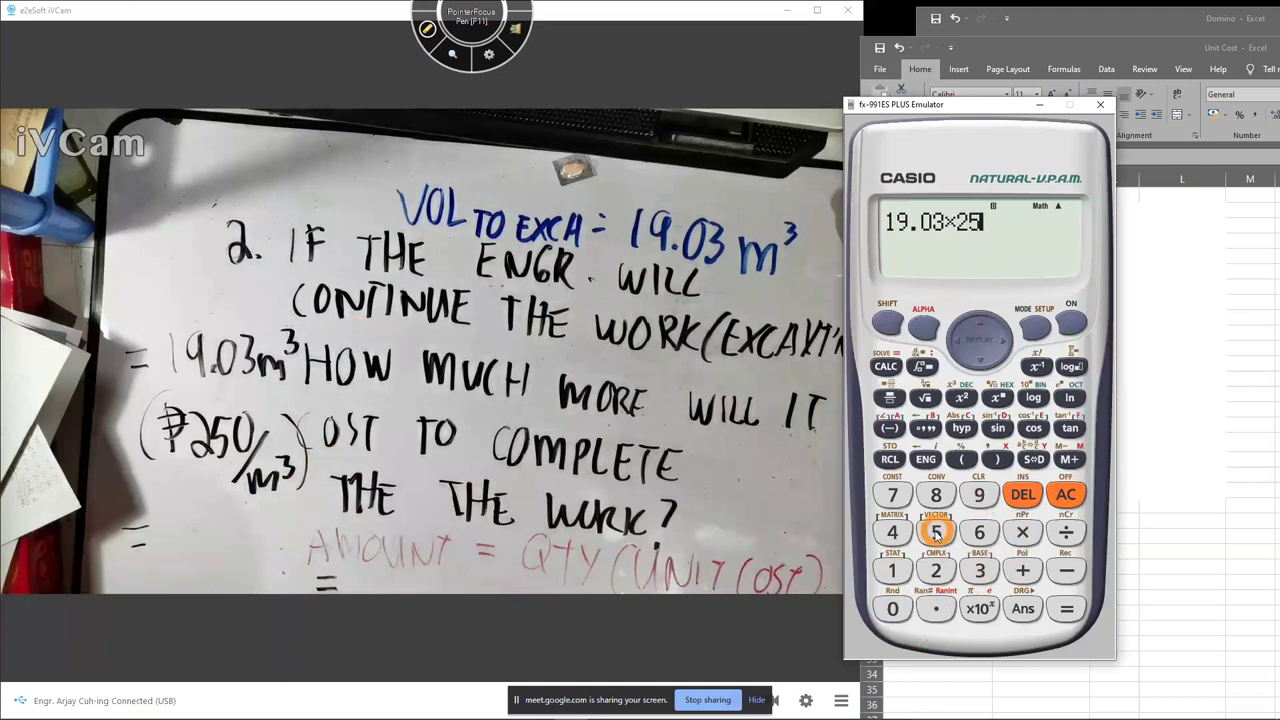
{"action": "left_click", "coordinate": [893, 608]}
{"action": "left_click", "coordinate": [1066, 608]}
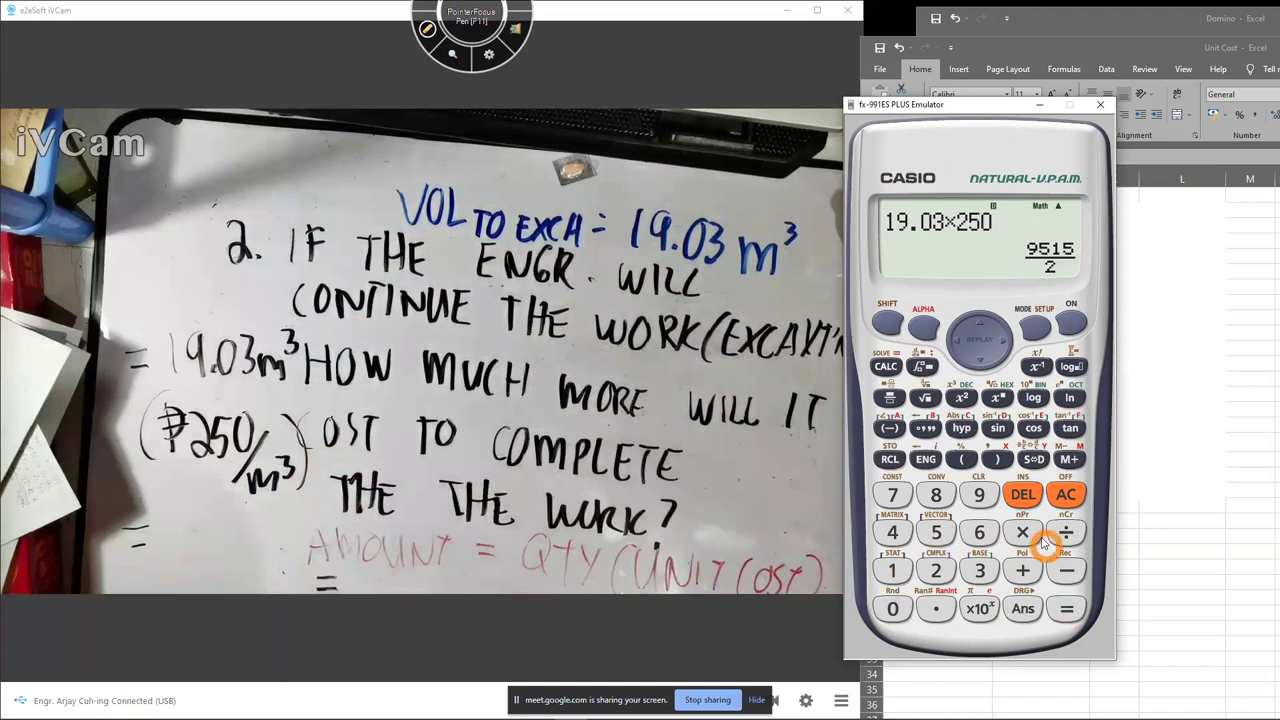
{"action": "left_click", "coordinate": [1027, 460]}
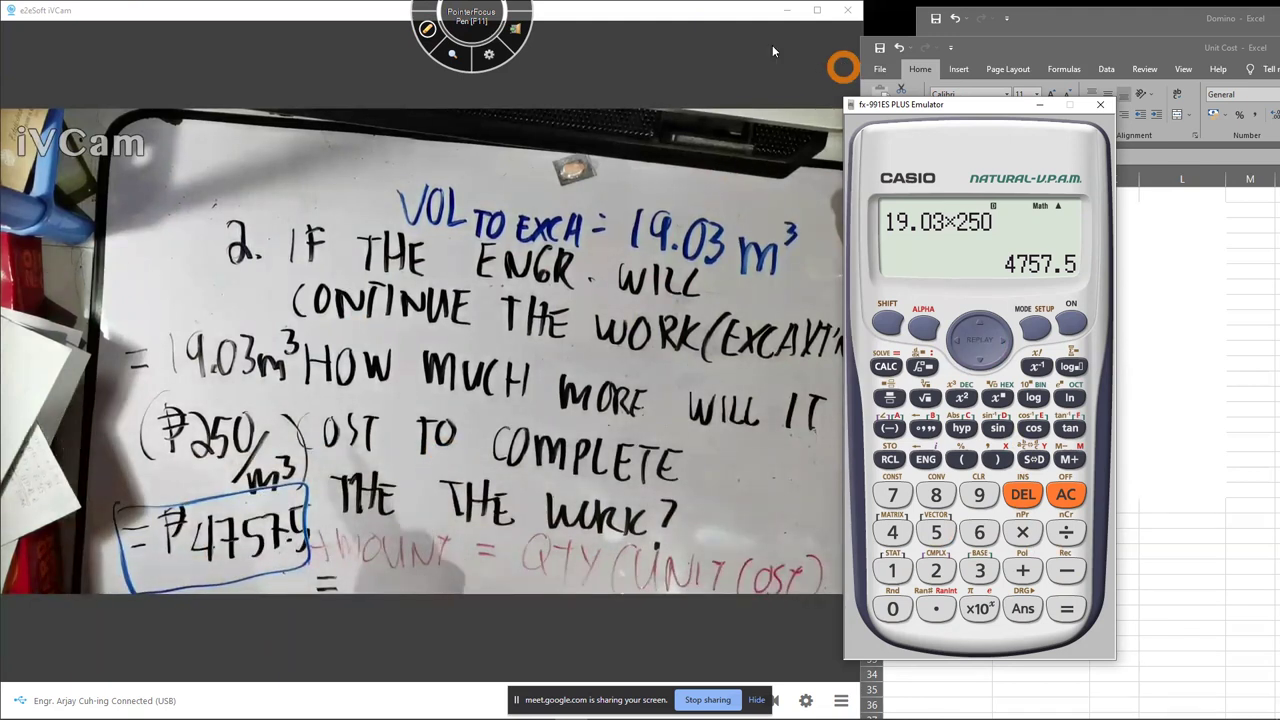
Dismiss the screen-sharing bar, switch to the Google Meet call, and unpin your own video in the participant list
{"action": "left_click", "coordinate": [757, 699]}
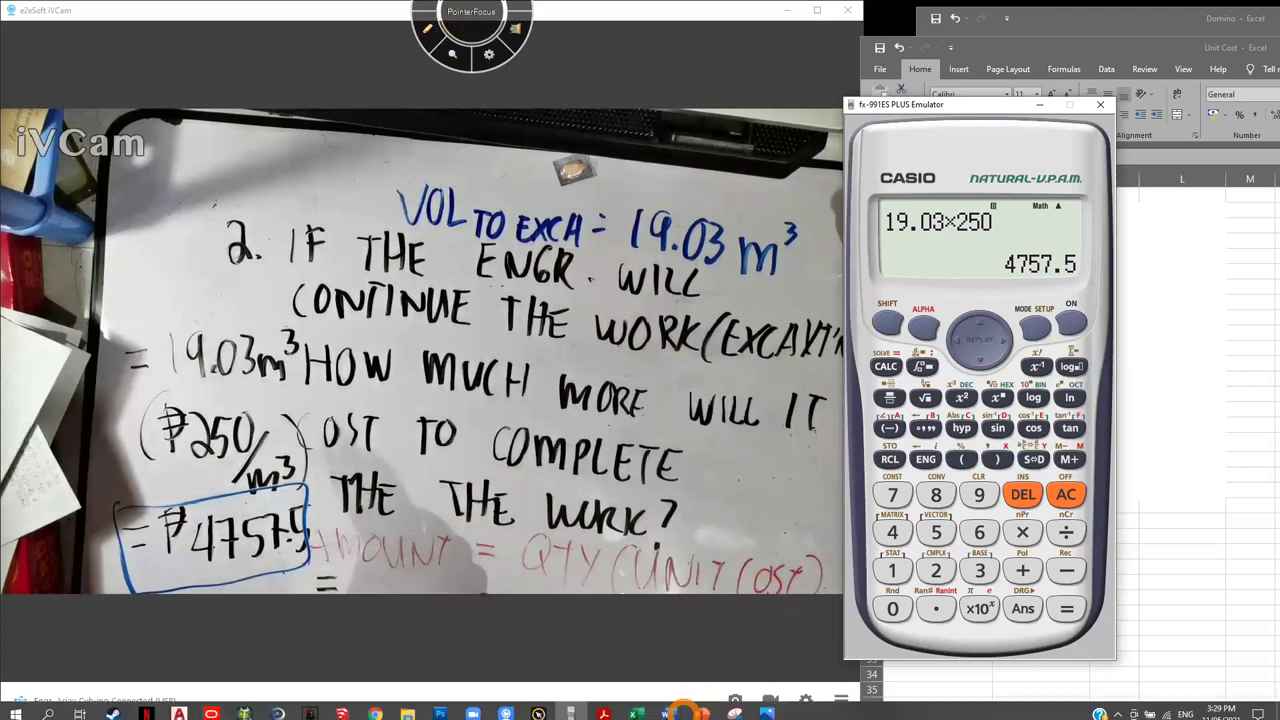
{"action": "left_click", "coordinate": [372, 707]}
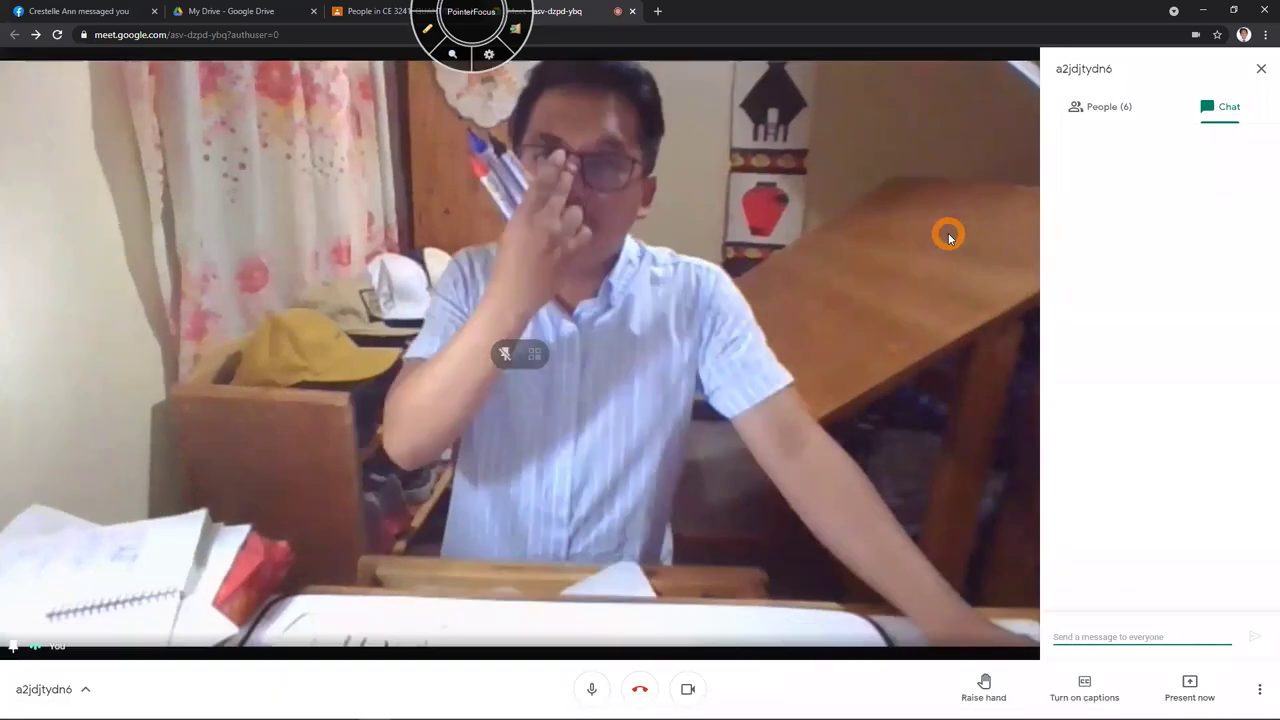
{"action": "left_click", "coordinate": [1124, 112]}
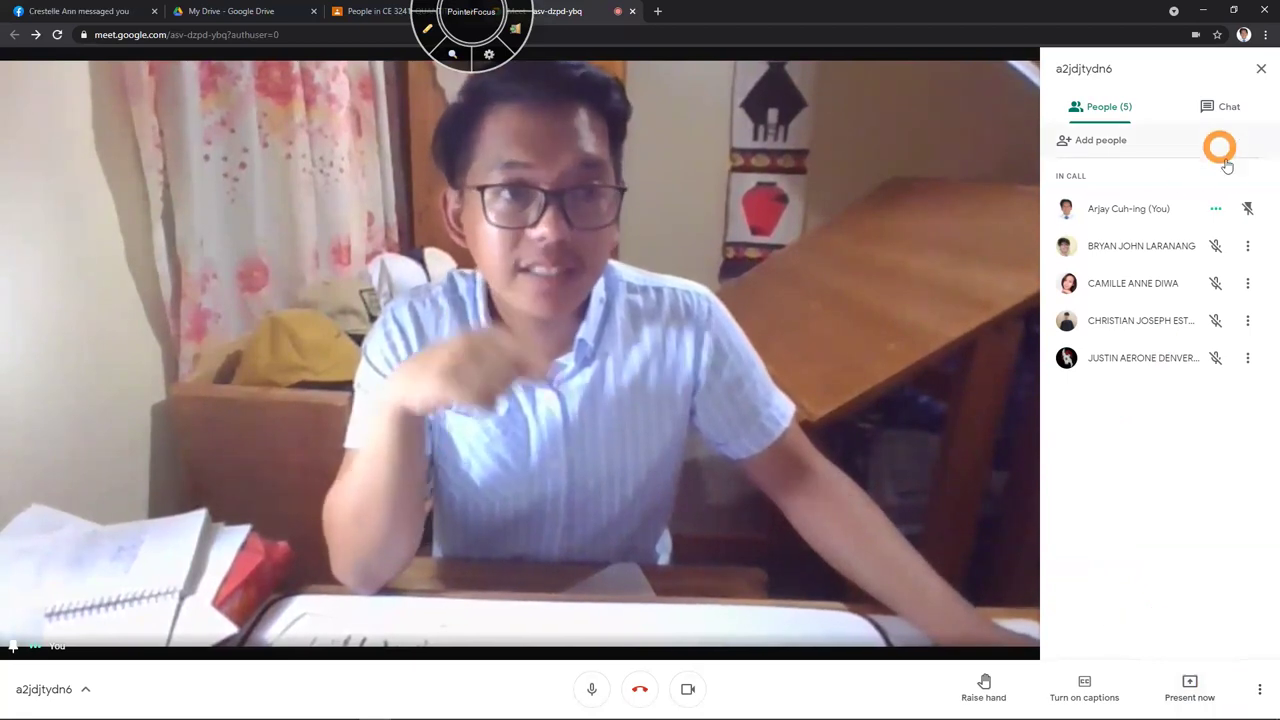
{"action": "left_click", "coordinate": [1248, 209]}
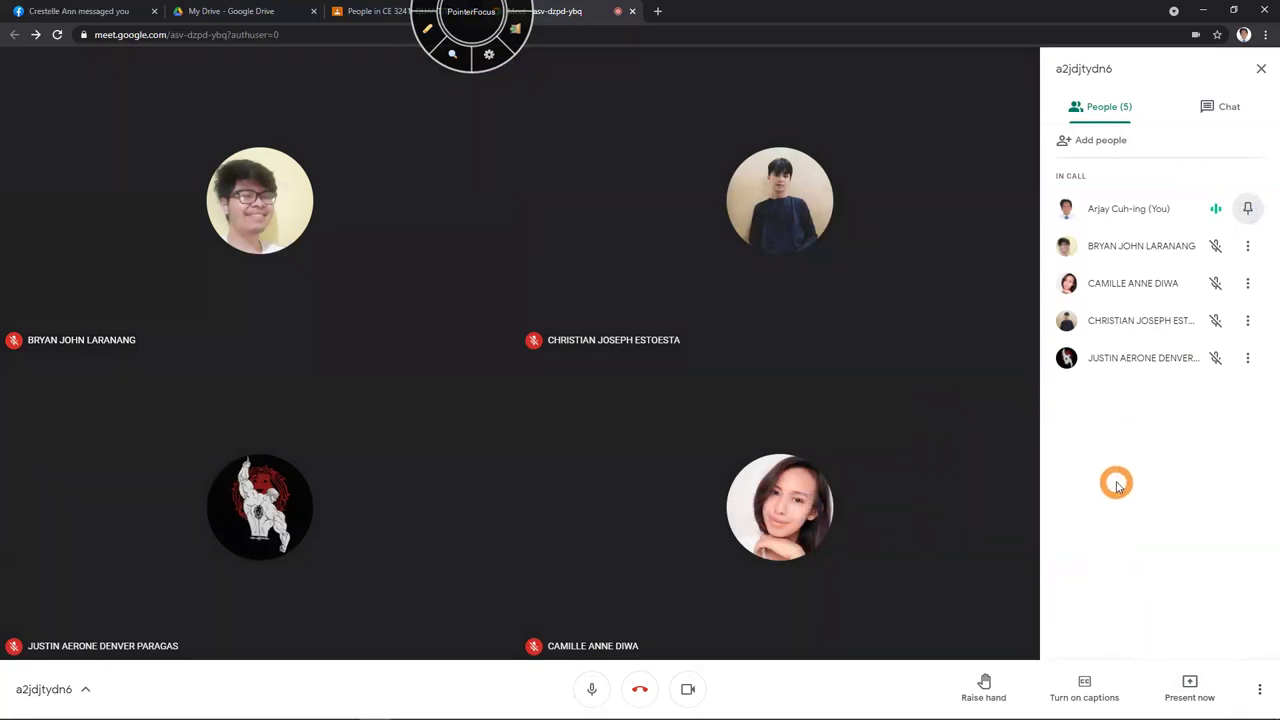
Check the meeting chat and the participant list for closing responses, and leave the call
{"action": "left_click", "coordinate": [1216, 104]}
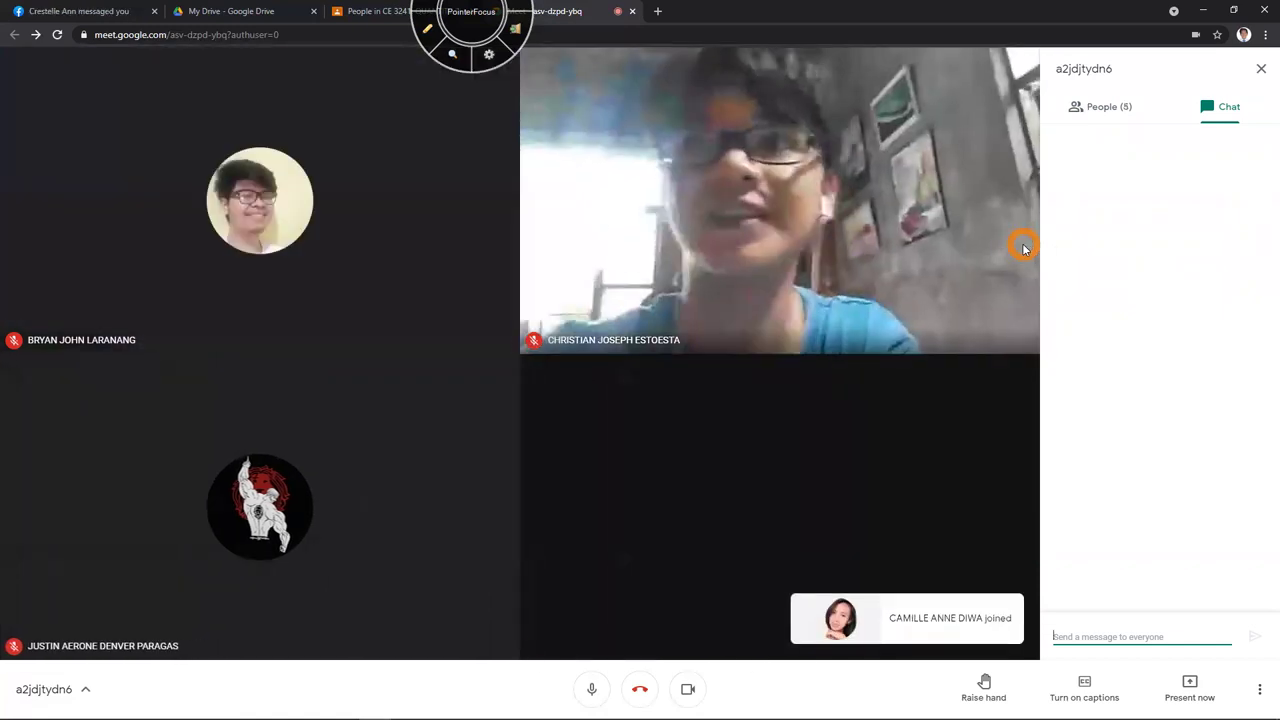
{"action": "left_click", "coordinate": [1170, 322]}
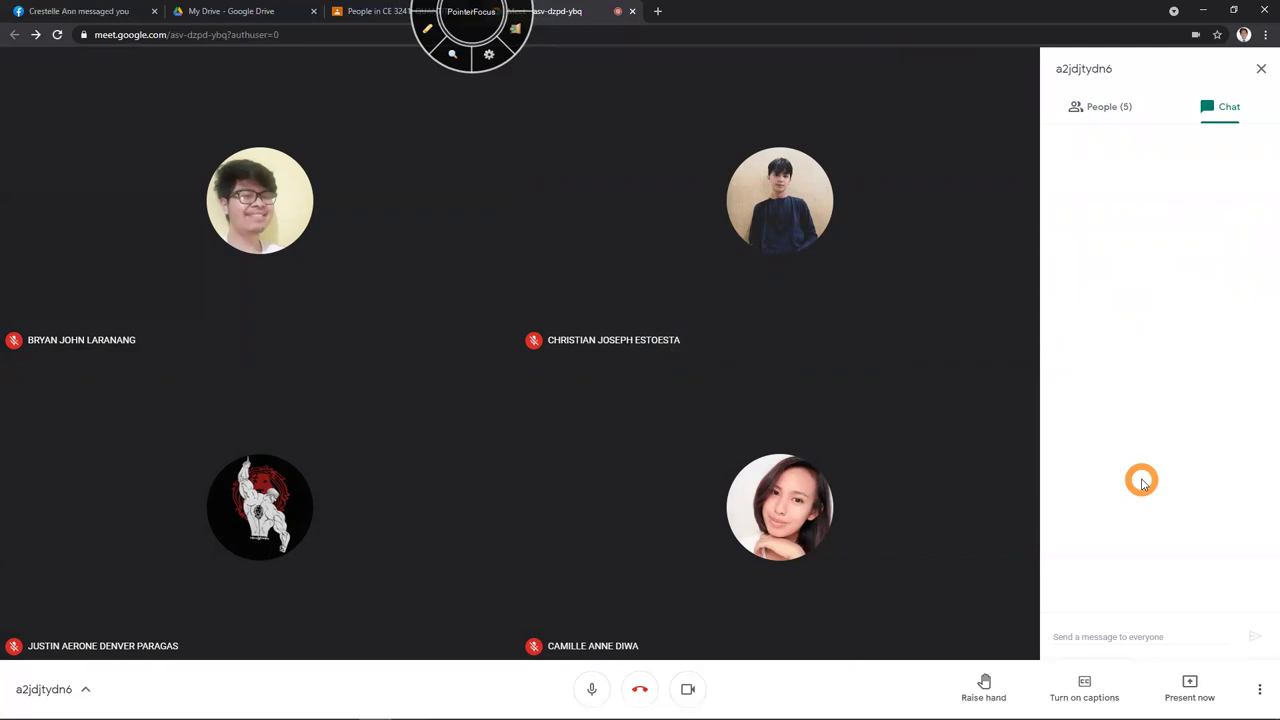
{"action": "left_click", "coordinate": [1122, 110]}
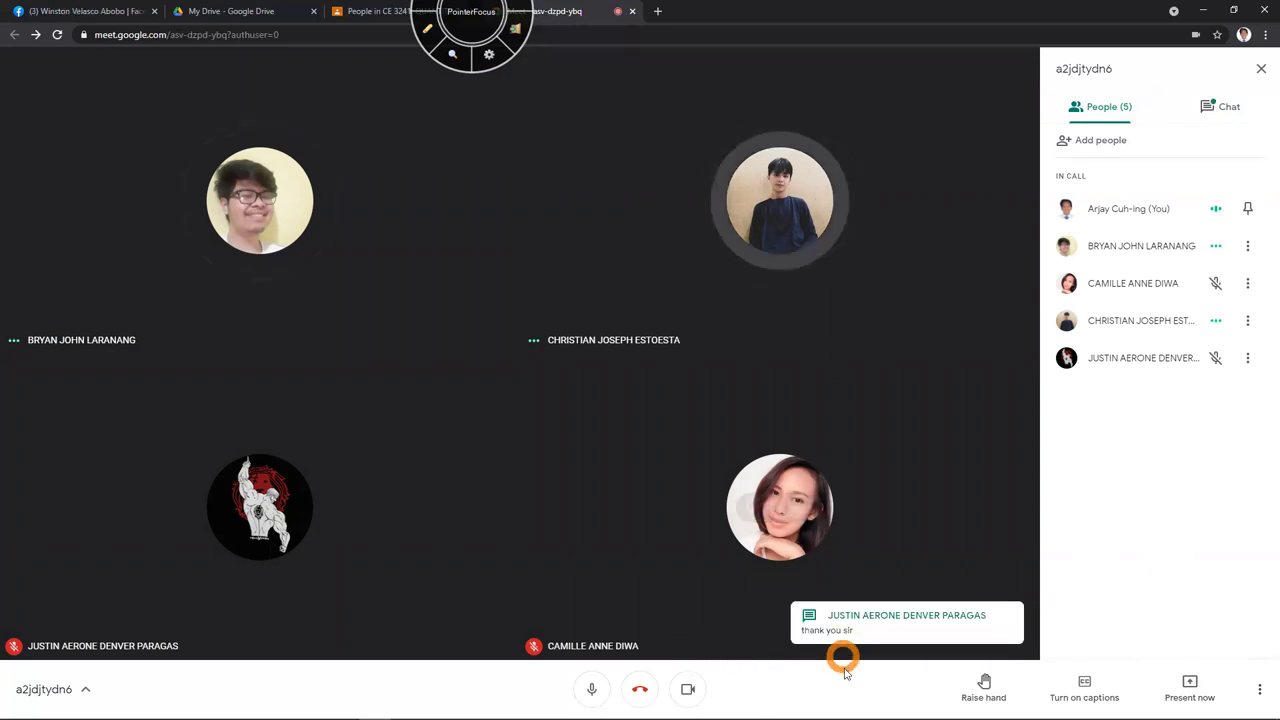
{"action": "left_click", "coordinate": [650, 687]}
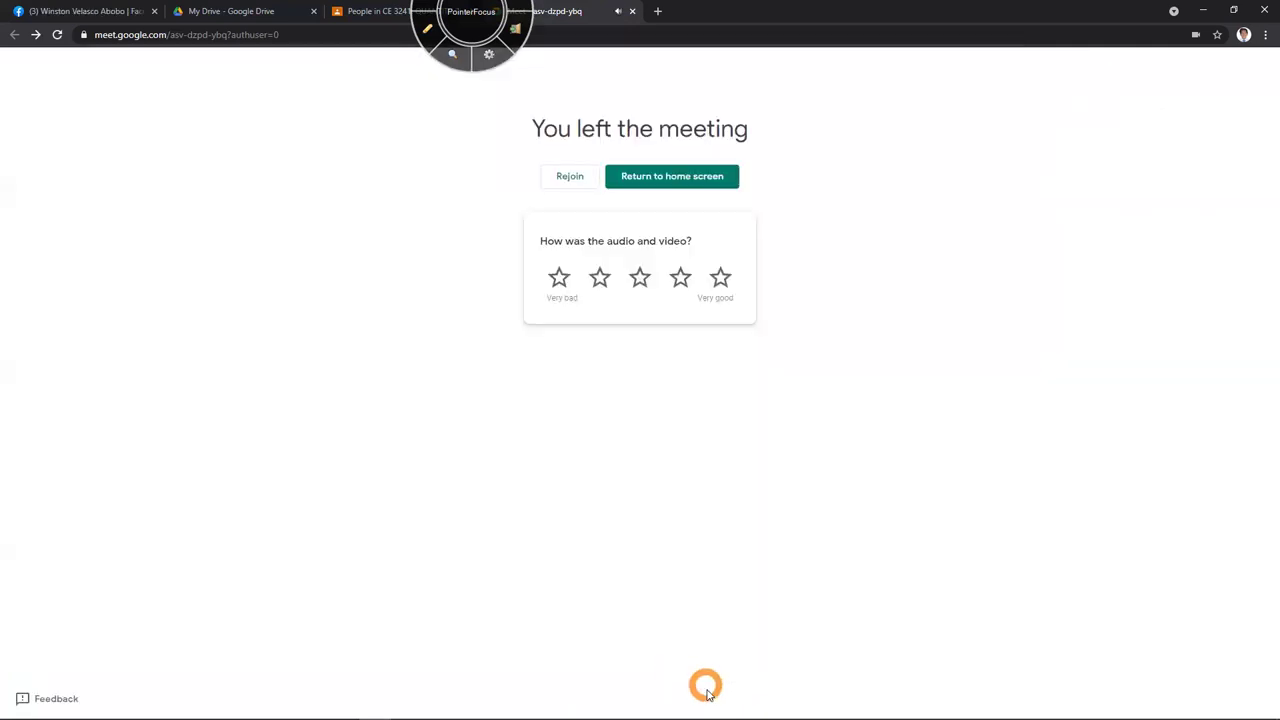